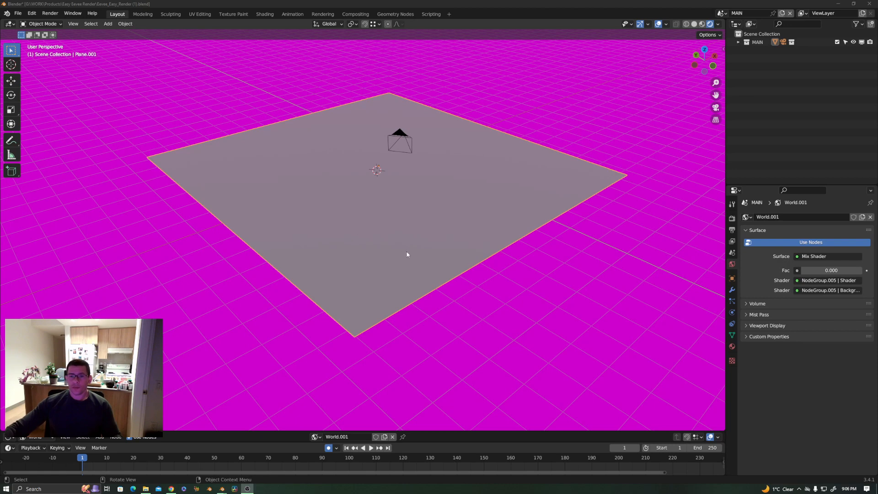
pyautogui.moveTo(407, 255); pyautogui.dragTo(391, 245, button='middle')
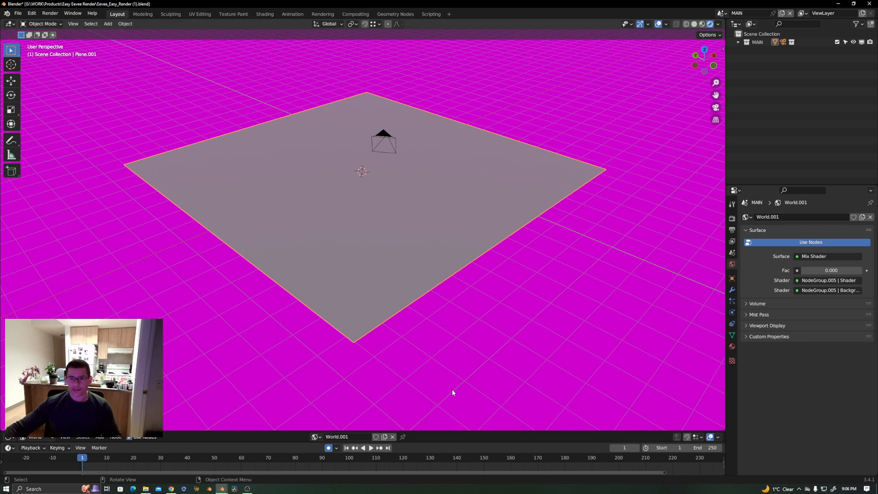
pyautogui.moveTo(405, 290); pyautogui.dragTo(408, 278, button='middle')
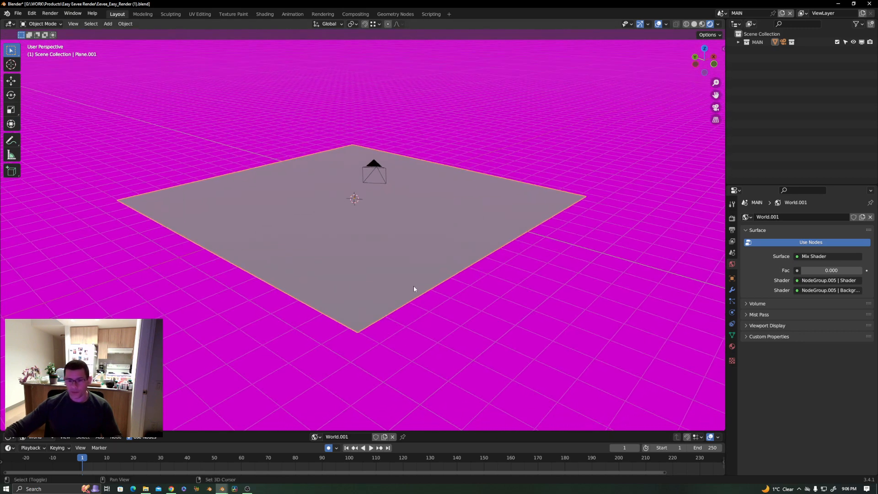
pyautogui.click(579, 271)
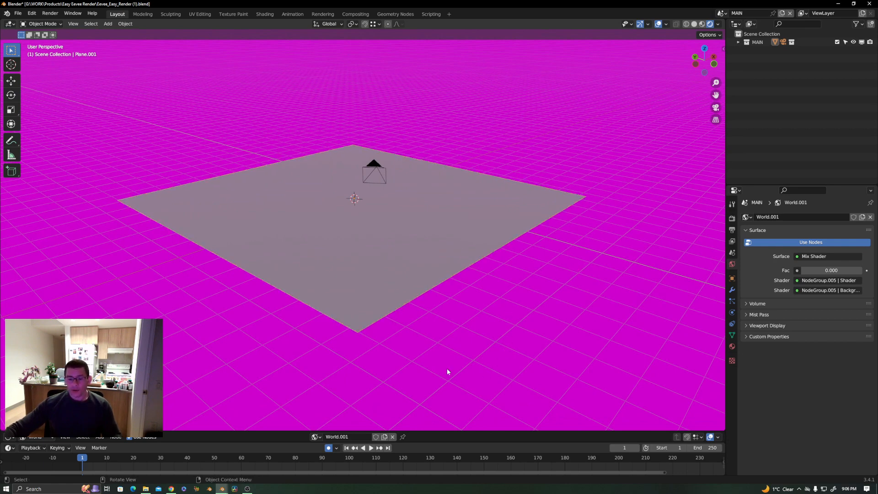
pyautogui.click(384, 284)
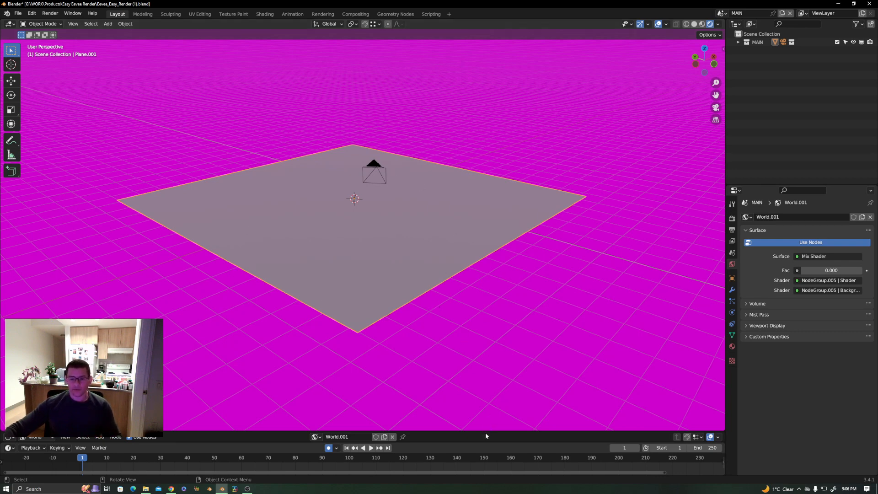
# - Enlarge the world node editor and arrange the Mix Shader and World Output nodes closer to the node group
pyautogui.moveTo(486, 432); pyautogui.dragTo(471, 291)
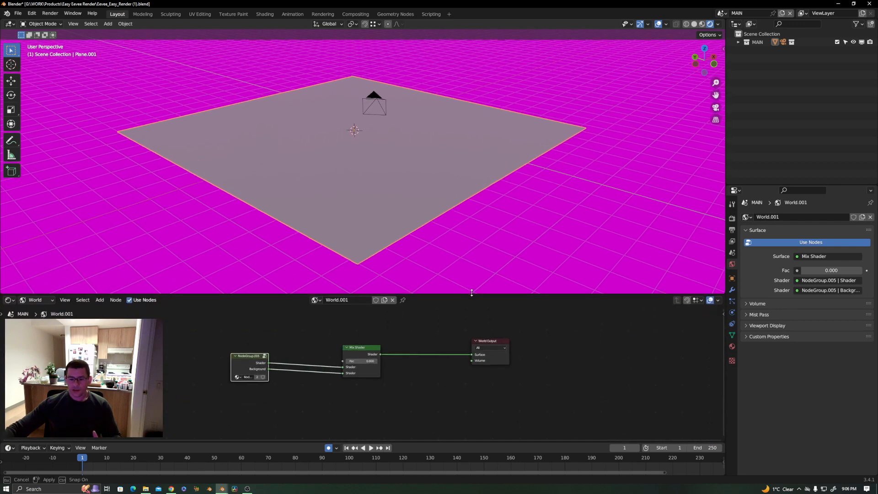
pyautogui.moveTo(402, 355); pyautogui.dragTo(513, 361, button='middle')
pyautogui.scroll(2, 404, 350)
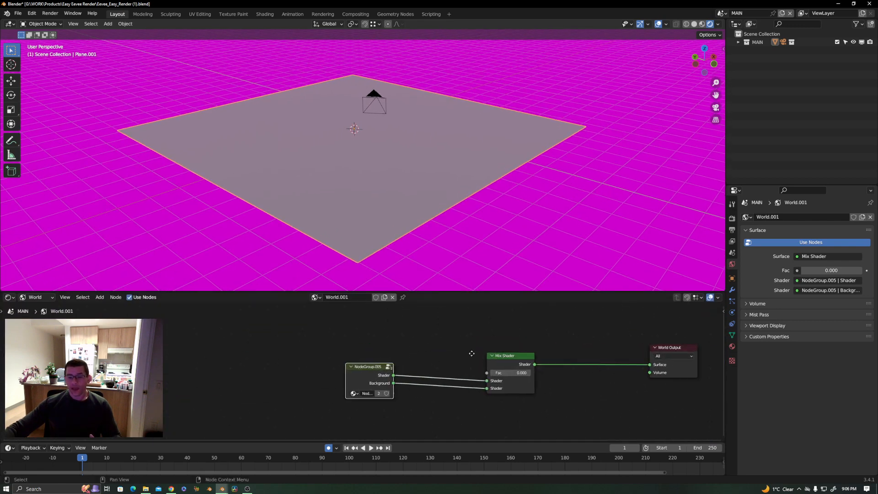
pyautogui.moveTo(427, 334); pyautogui.dragTo(311, 317, button='middle')
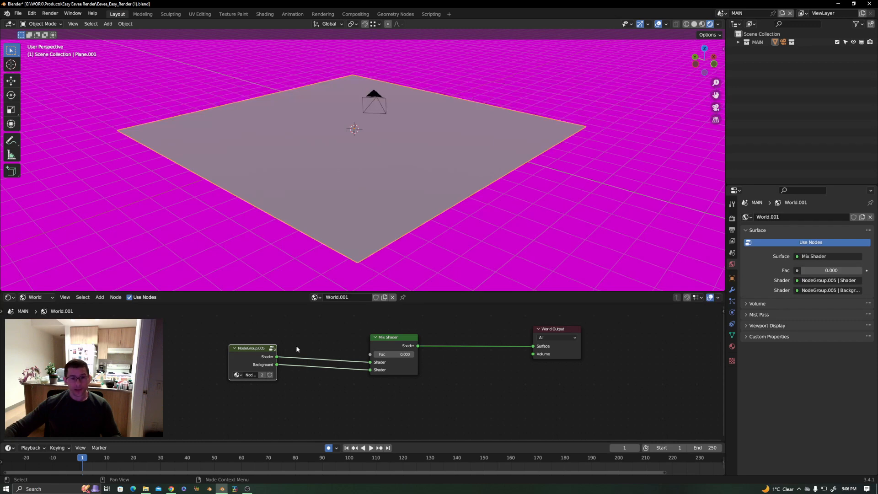
pyautogui.moveTo(297, 349); pyautogui.dragTo(328, 348, button='middle')
pyautogui.moveTo(281, 358); pyautogui.dragTo(276, 364)
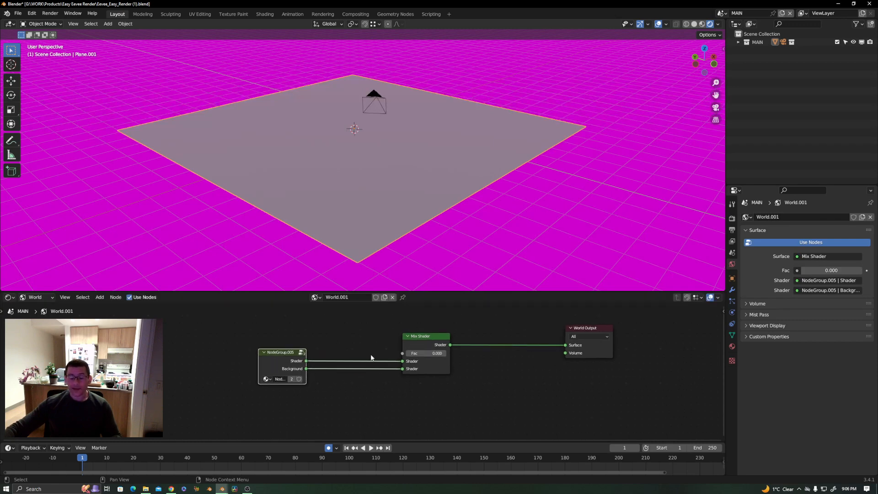
pyautogui.click(576, 331)
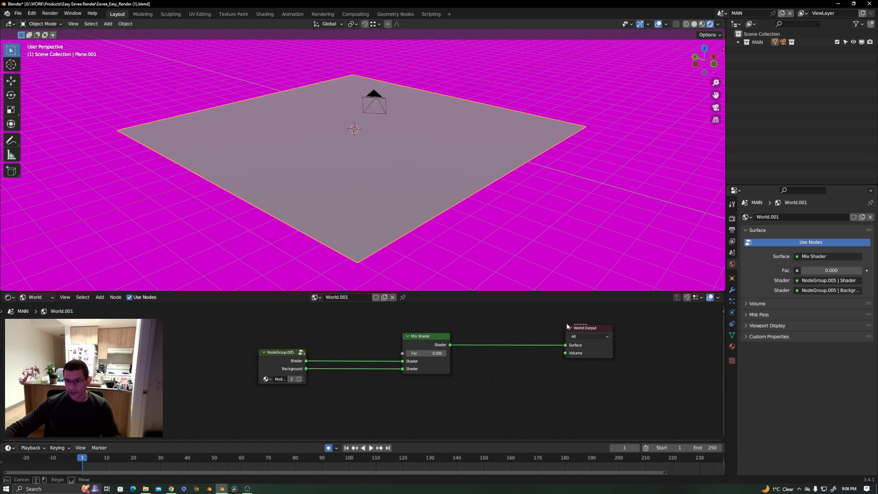
pyautogui.moveTo(576, 331); pyautogui.dragTo(503, 334)
pyautogui.moveTo(417, 339); pyautogui.dragTo(397, 339)
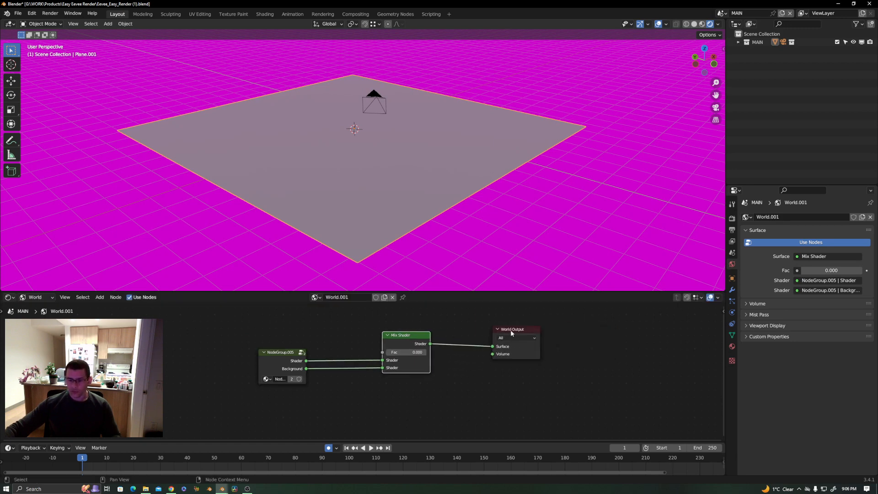
pyautogui.moveTo(512, 333); pyautogui.dragTo(493, 332)
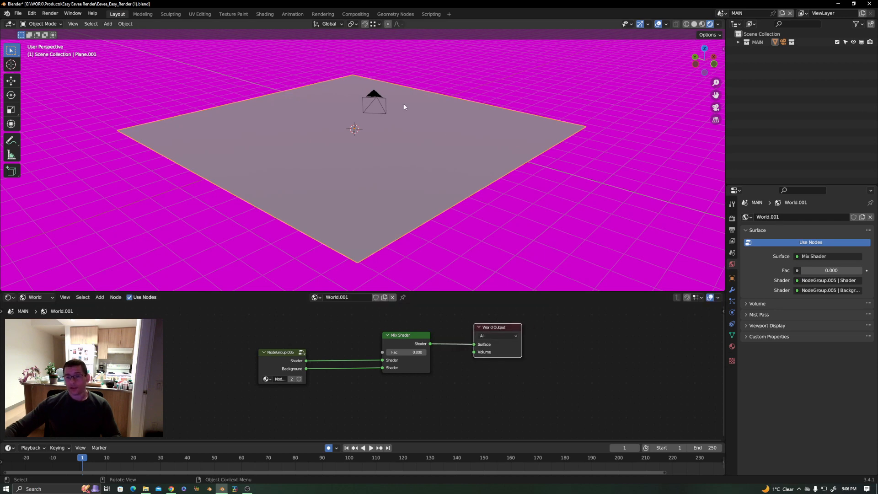
# - Open NodeGroup.005 for editing and browse to the HDRIHaven folder to replace its environment texture image
pyautogui.click(276, 354)
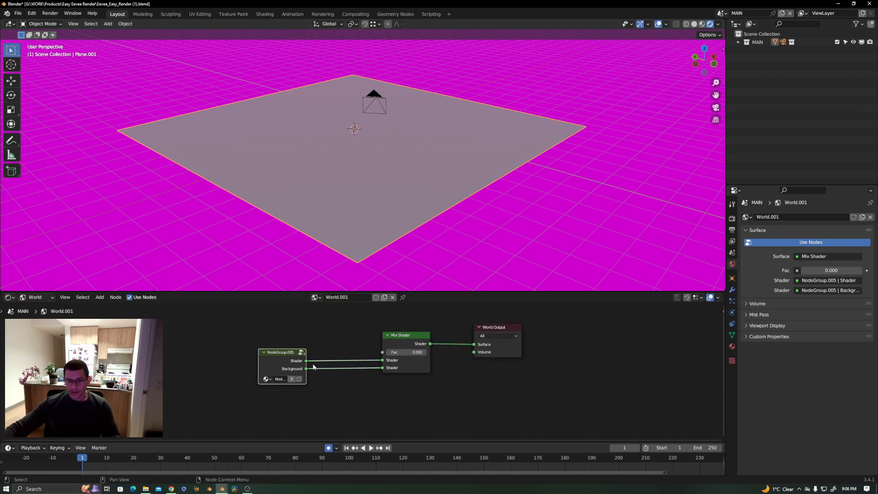
pyautogui.press('Tab')
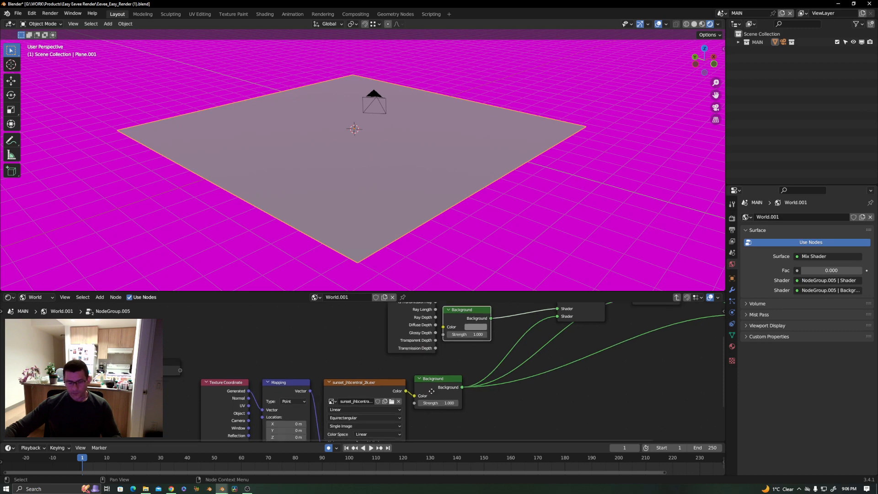
pyautogui.moveTo(431, 391); pyautogui.dragTo(322, 324, button='middle')
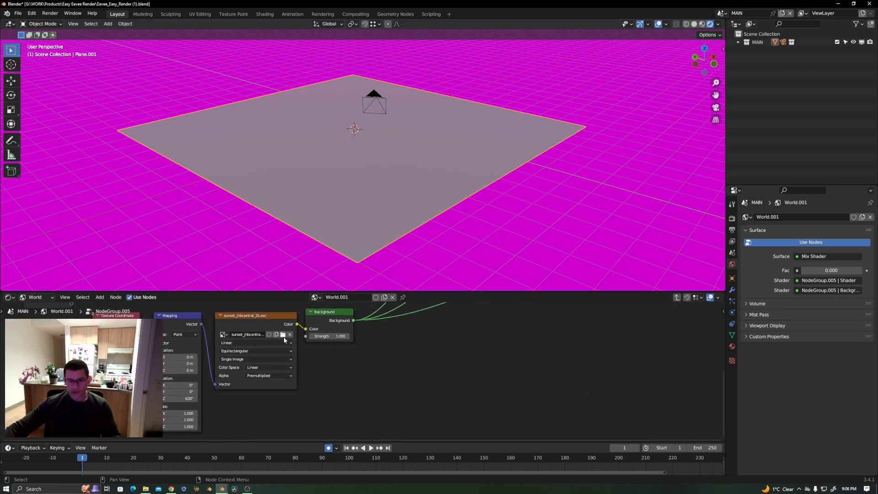
pyautogui.click(284, 335)
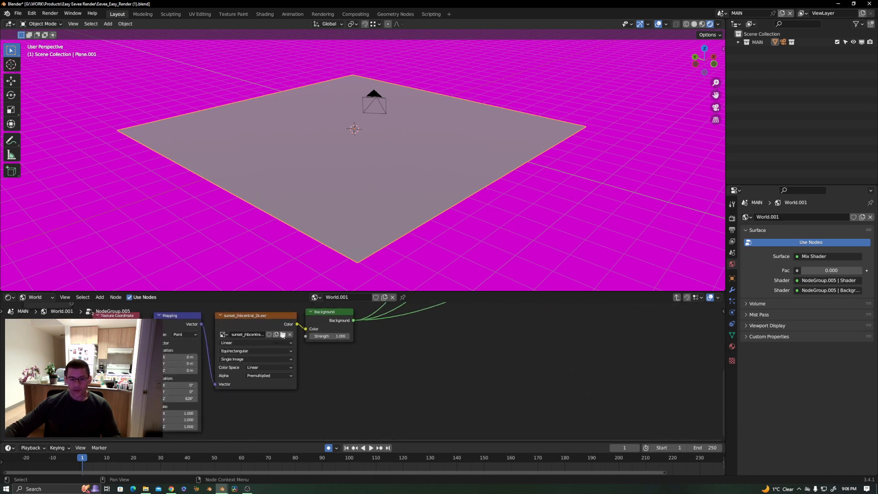
pyautogui.click(251, 314)
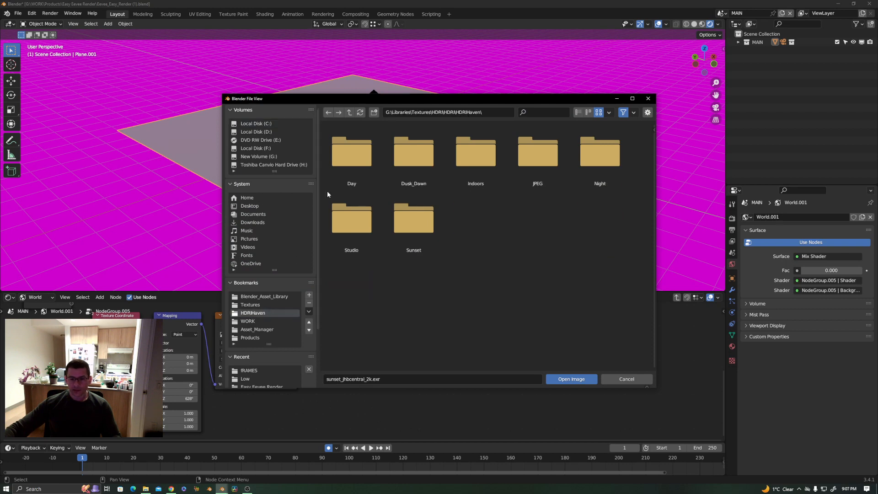
# - Look through the Day\Cloudy and Dusk_Dawn folders for a suitable sky image
pyautogui.doubleClick(363, 151)
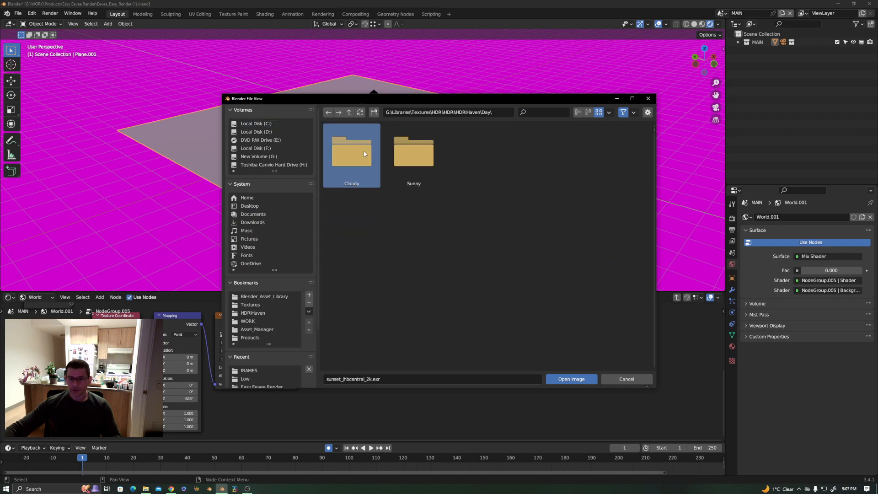
pyautogui.doubleClick(364, 151)
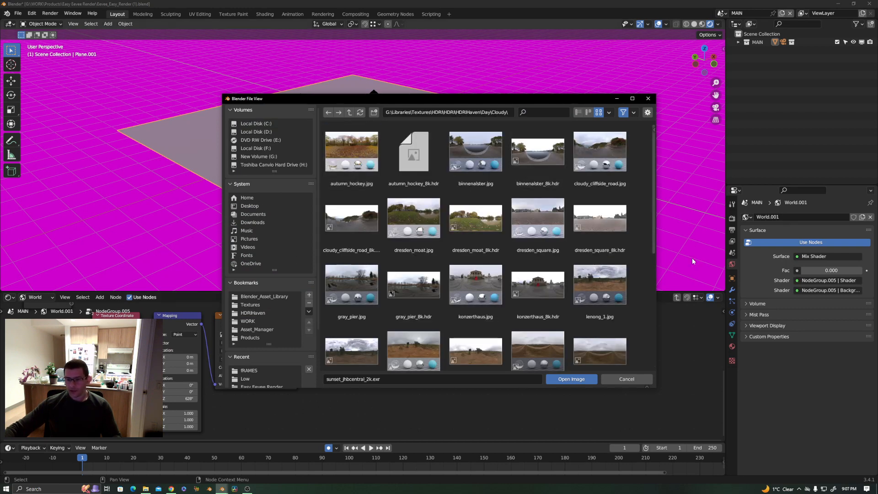
pyautogui.click(349, 112)
pyautogui.click(349, 113)
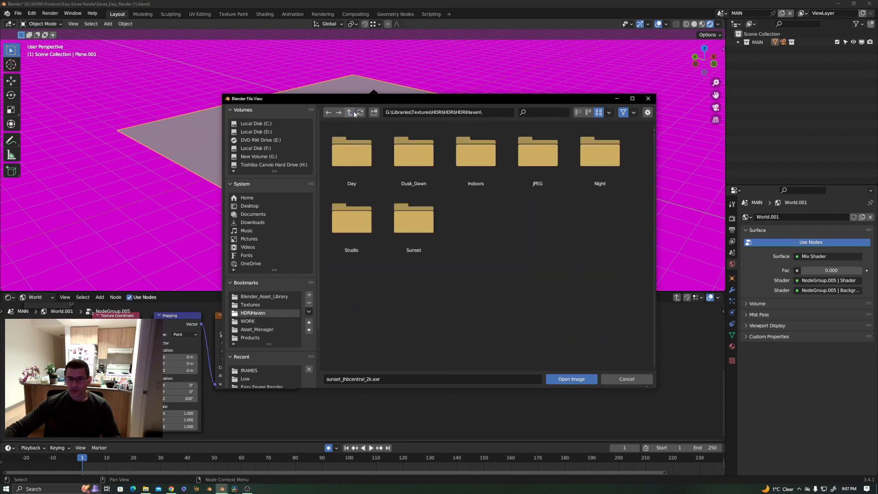
pyautogui.click(417, 148)
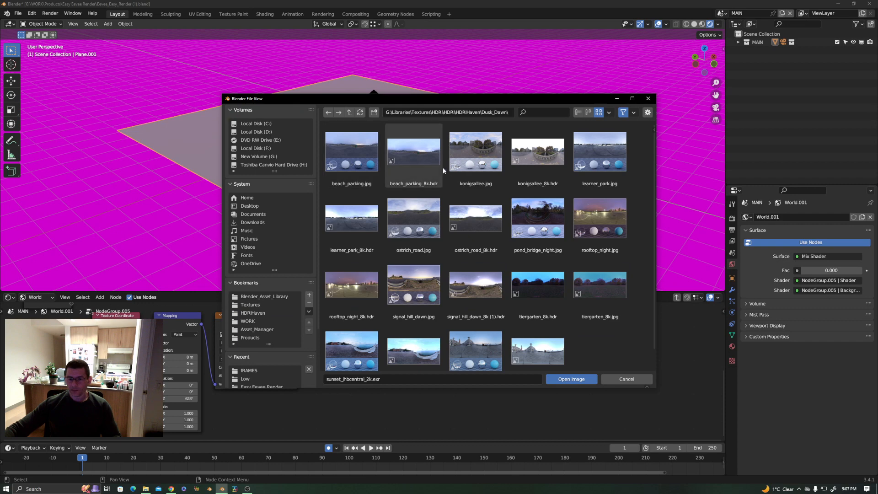
pyautogui.click(350, 112)
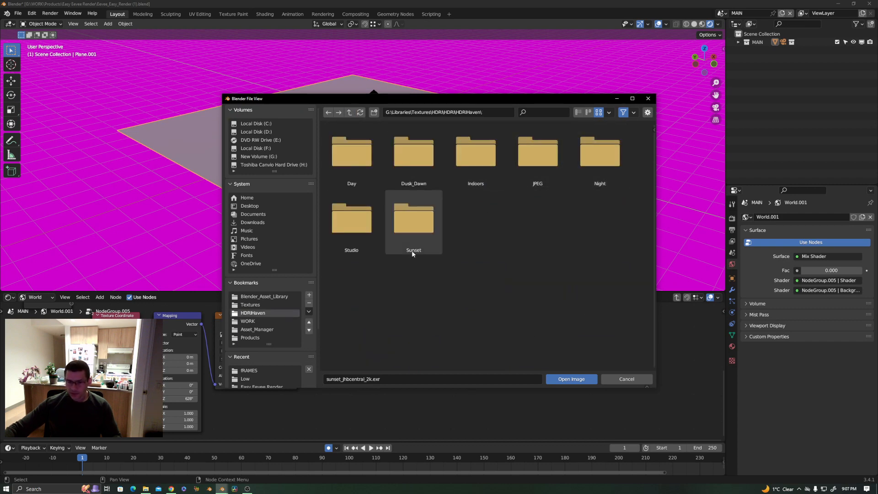
# - Load kloppenheim_07_puresky_2k.hdr from the Sunset\2K folder as the world's environment texture
pyautogui.click(405, 232)
pyautogui.click(353, 155)
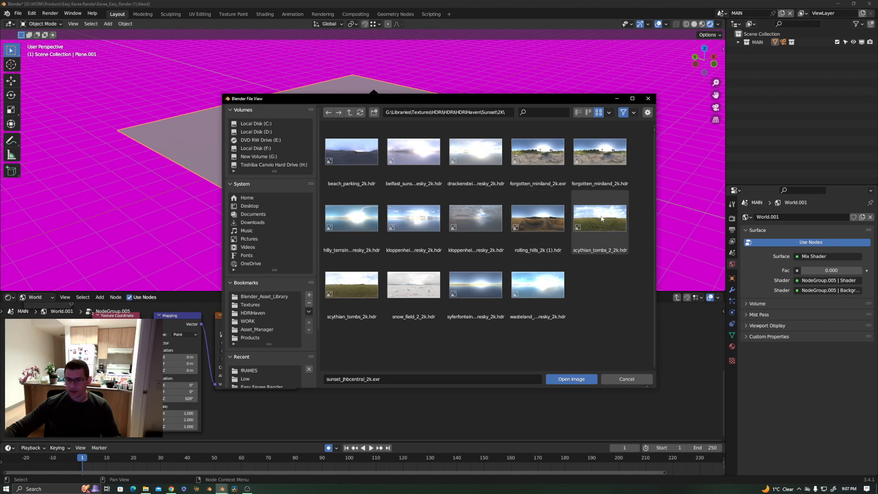
pyautogui.doubleClick(463, 213)
pyautogui.moveTo(411, 121); pyautogui.dragTo(358, 132, button='middle')
pyautogui.scroll(-3, 411, 123)
pyautogui.scroll(4, 371, 167)
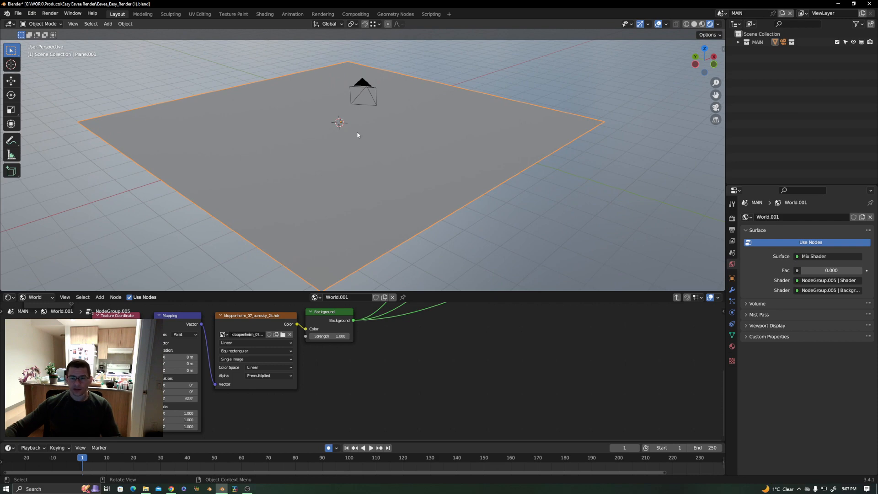
pyautogui.moveTo(358, 135); pyautogui.dragTo(363, 133, button='middle')
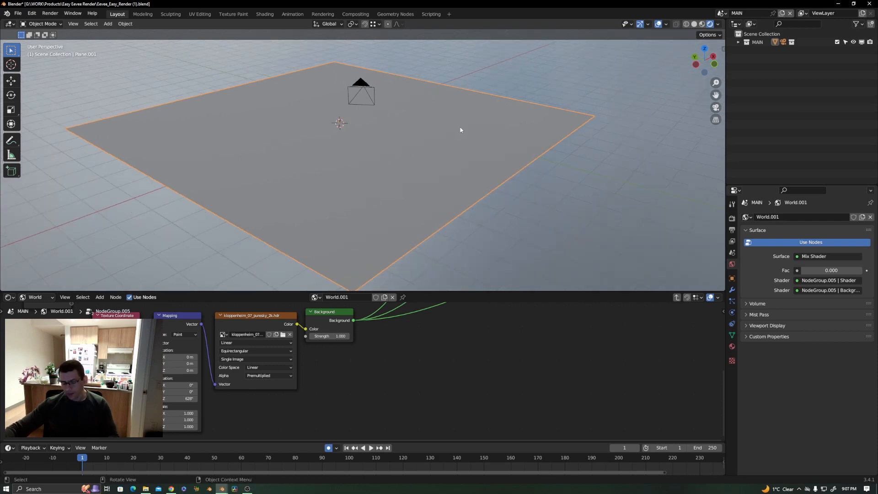
# - Show the BlenderKit model search in the sidebar and shrink the node editor to enlarge the 3D viewport
pyautogui.press('n')
pyautogui.click(708, 160)
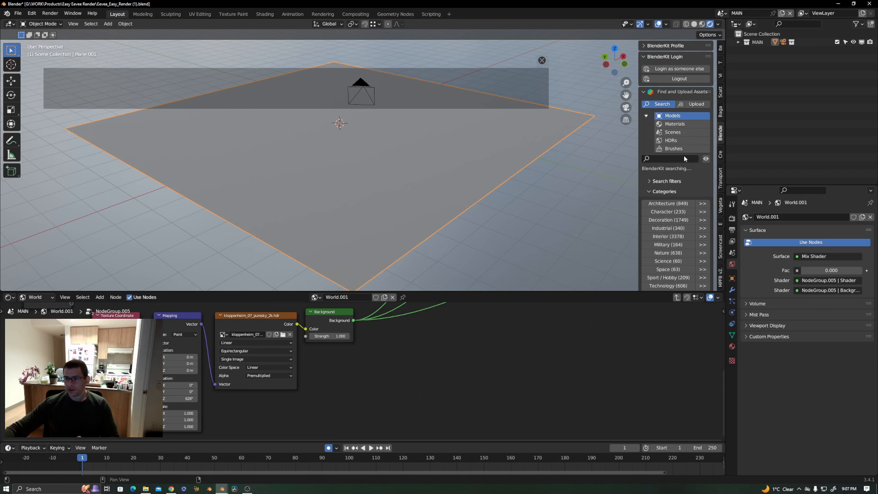
pyautogui.click(684, 207)
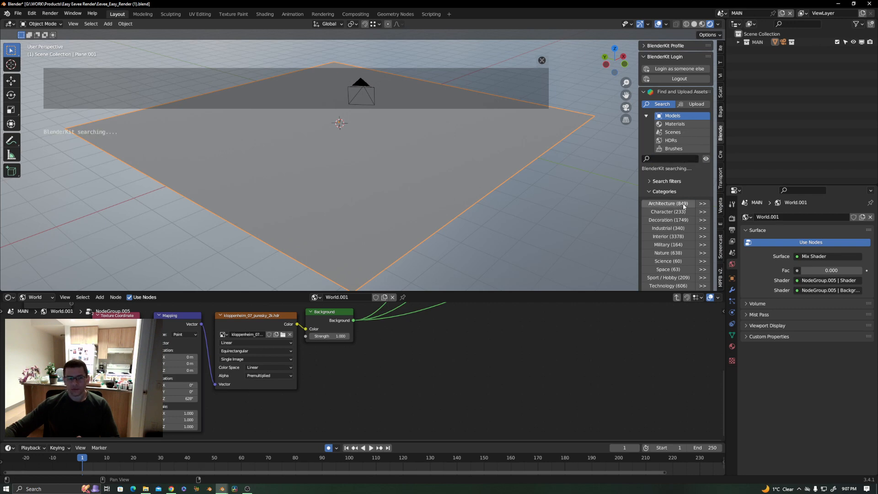
pyautogui.moveTo(345, 149); pyautogui.dragTo(382, 151, button='middle')
pyautogui.moveTo(452, 161); pyautogui.dragTo(484, 283, button='middle')
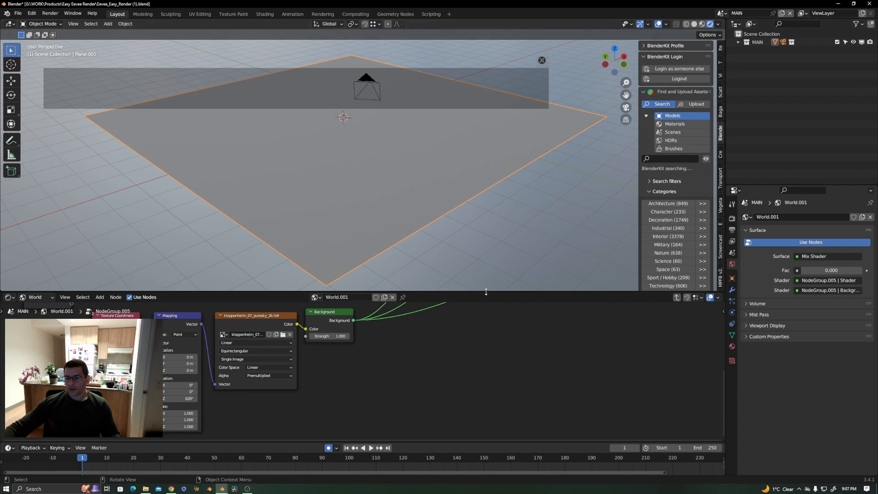
pyautogui.moveTo(486, 292); pyautogui.dragTo(490, 359)
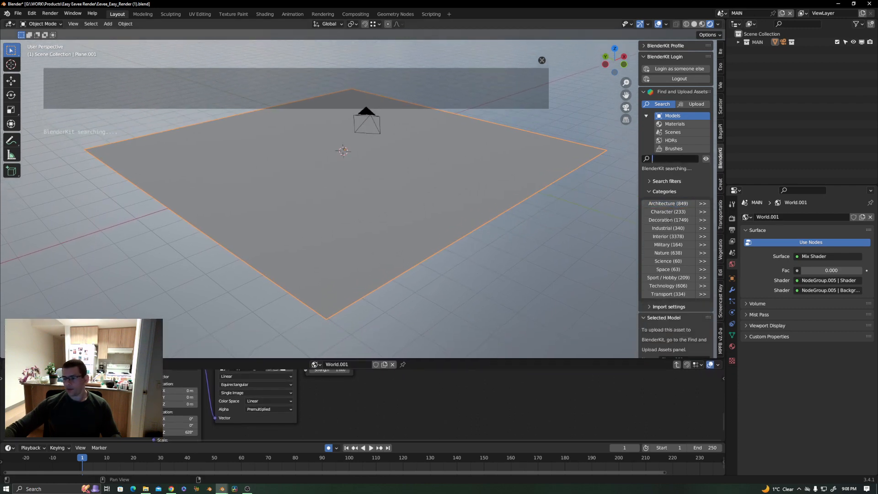
pyautogui.click(687, 81)
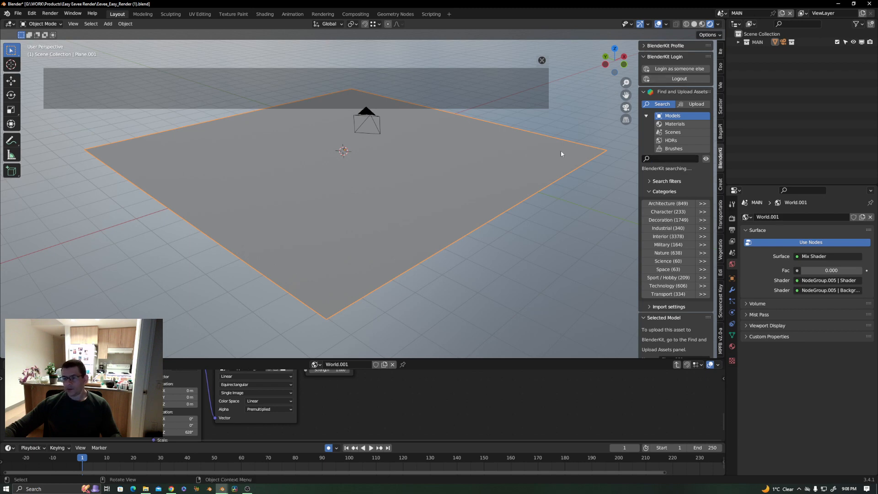
# - Add a 2 m cube at the 3D cursor on the ground plane
pyautogui.moveTo(298, 221); pyautogui.dragTo(344, 208, button='middle')
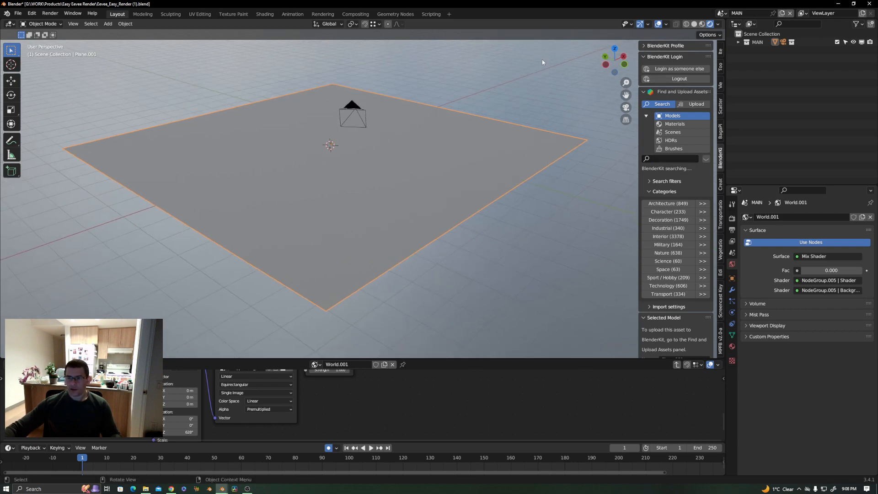
pyautogui.scroll(4, 327, 155)
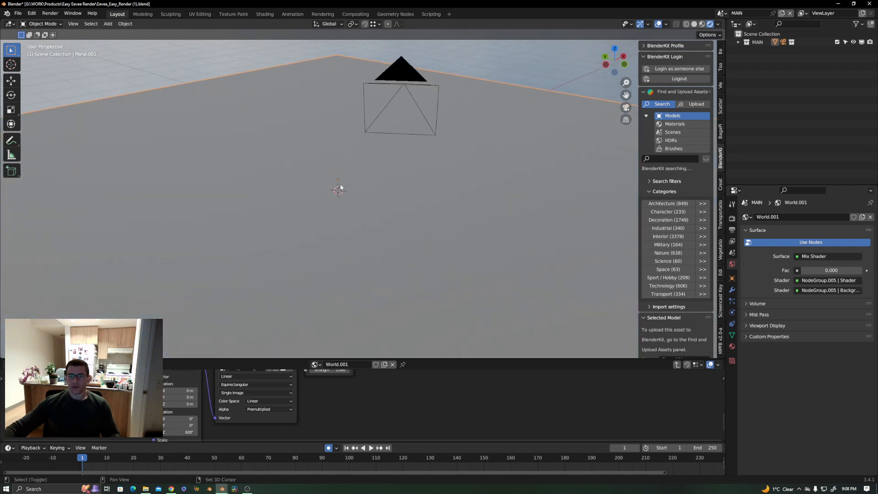
pyautogui.keyDown('shift'); pyautogui.moveTo(340, 188); pyautogui.dragTo(331, 163, button='middle'); pyautogui.keyUp('shift')
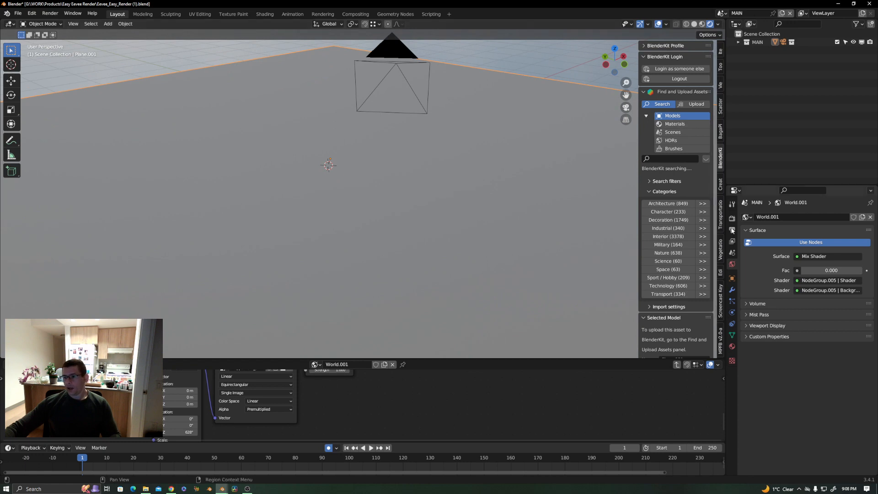
pyautogui.hotkey('shift', 'a')
pyautogui.moveTo(334, 161)
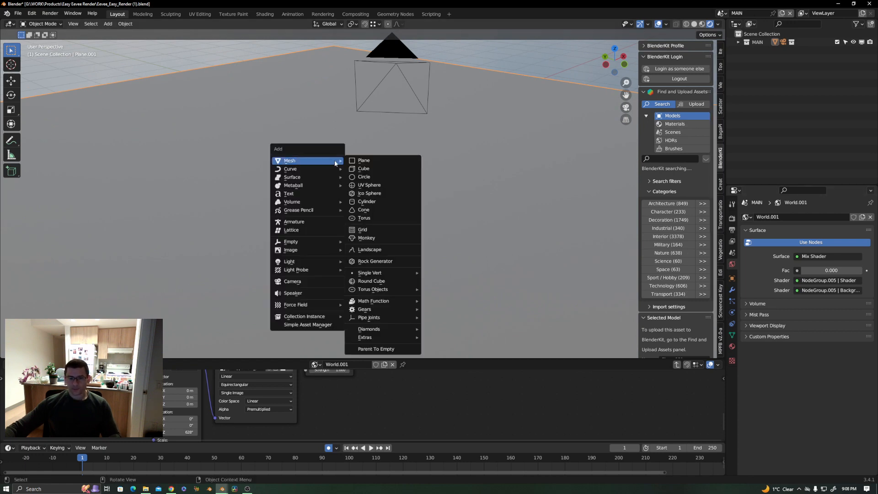
pyautogui.click(366, 170)
pyautogui.scroll(-3, 366, 173)
pyautogui.moveTo(340, 164); pyautogui.dragTo(316, 176, button='middle')
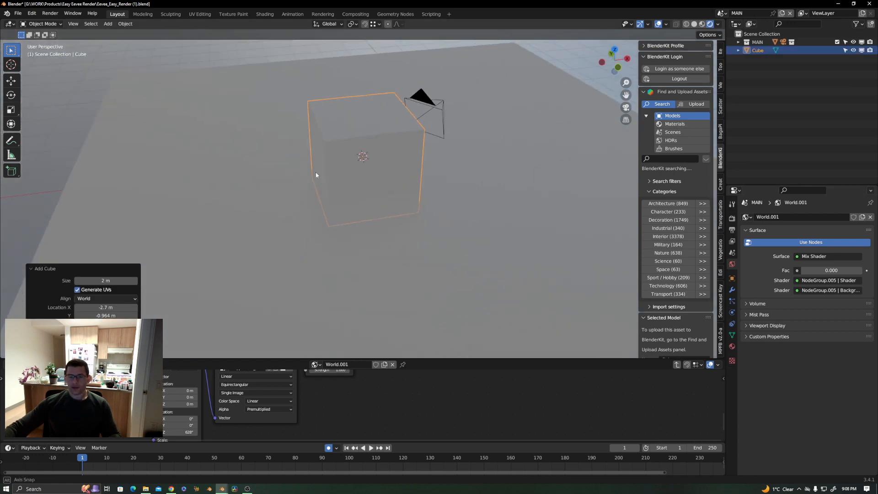
# - Scale the cube's mesh along X to about 0.08 so it becomes a thin wall
pyautogui.press('Tab')
pyautogui.press('s')
pyautogui.press('x')
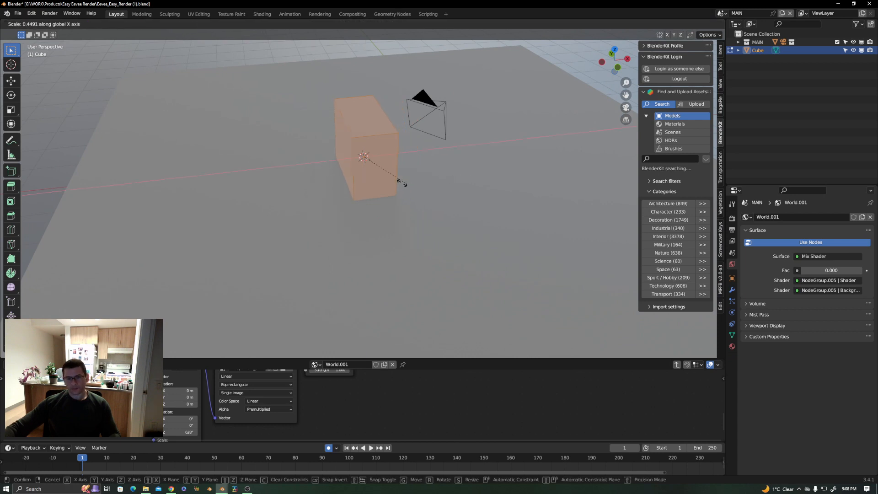
pyautogui.click(372, 160)
# - Duplicate the thin wall about 2.1 m along X to form a parallel opposite wall
pyautogui.hotkey('shift', 'd')
pyautogui.press('x')
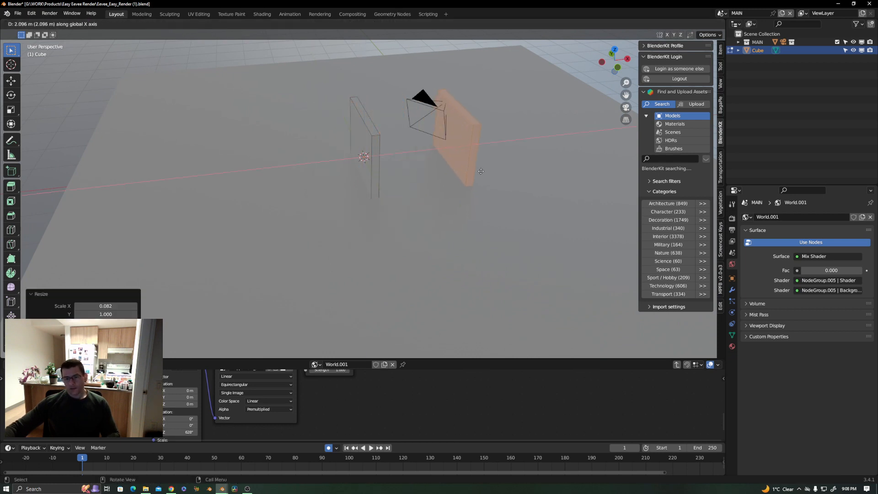
pyautogui.click(480, 171)
pyautogui.moveTo(439, 209); pyautogui.dragTo(534, 202, button='middle')
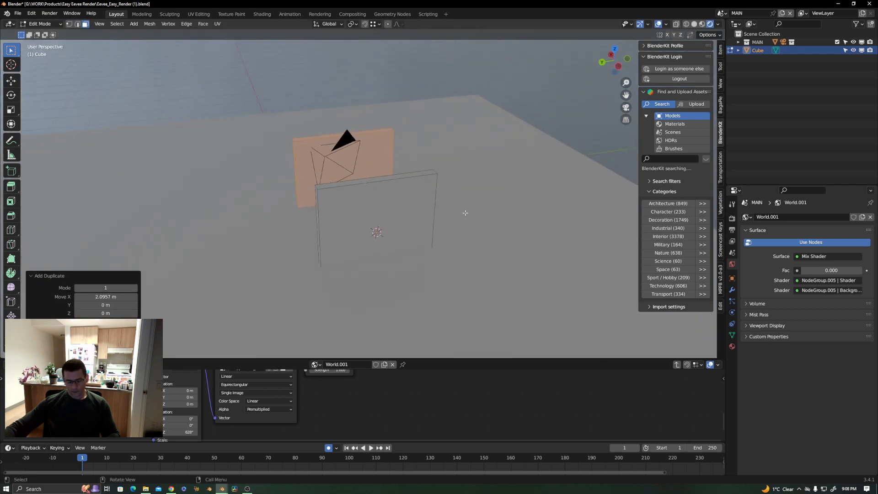
# - Duplicate the second wall about 2.4 m along Y and rotate the copy 90° about Z
pyautogui.hotkey('shift', 'd')
pyautogui.press('y')
pyautogui.click(342, 214)
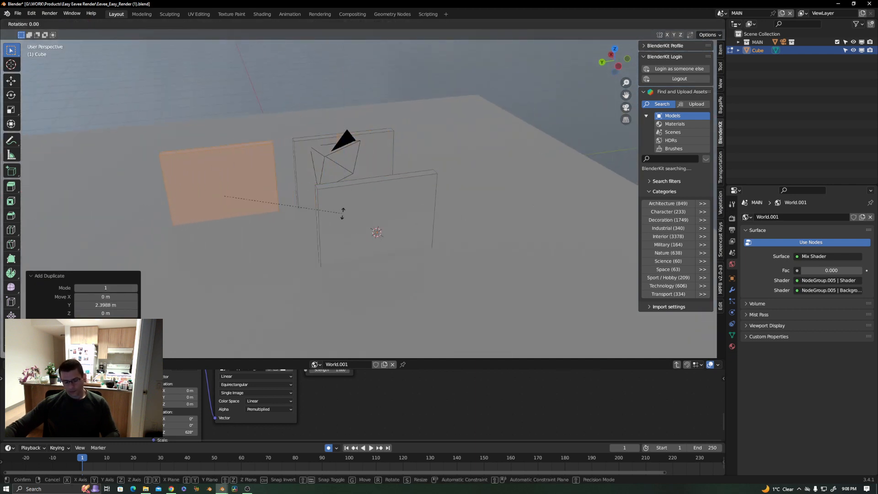
pyautogui.write('rz90')
pyautogui.press('Return')
# - Move the rotated wall about -1.3 m along Y and then along X to line it up with the parallel walls' ends
pyautogui.press('KP_7')
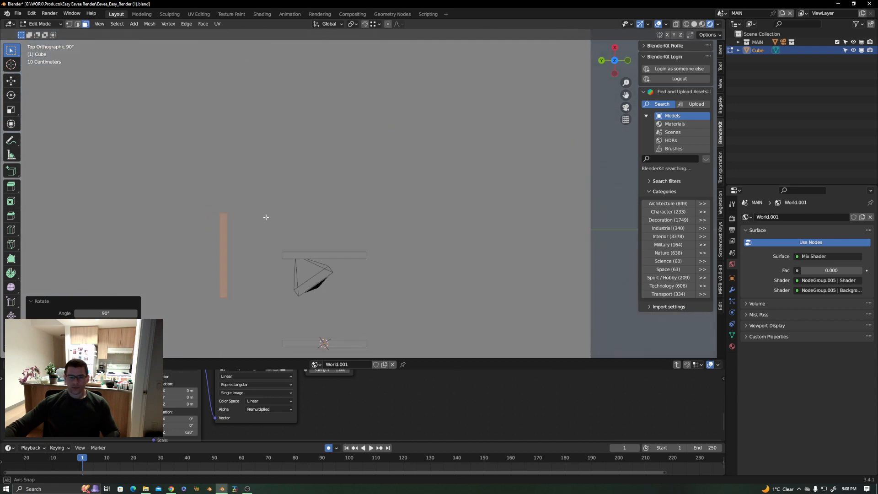
pyautogui.press('g')
pyautogui.press('y')
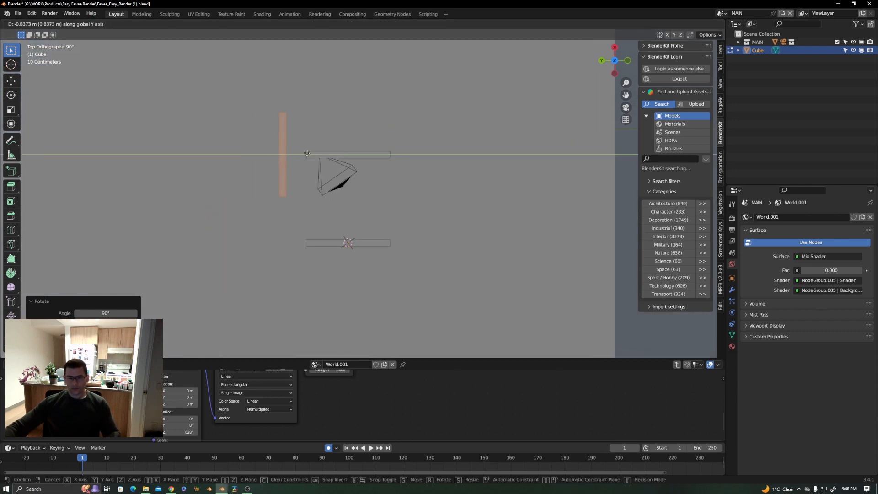
pyautogui.click(306, 152)
pyautogui.press('g')
pyautogui.press('x')
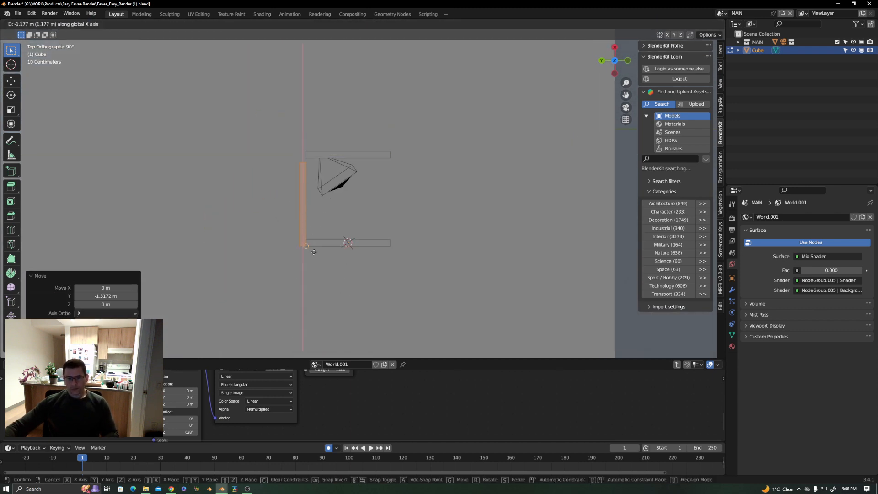
pyautogui.click(312, 250)
# - Extend the free end of the connecting wall along X to the outer corner of the opposite wall
pyautogui.press('1')
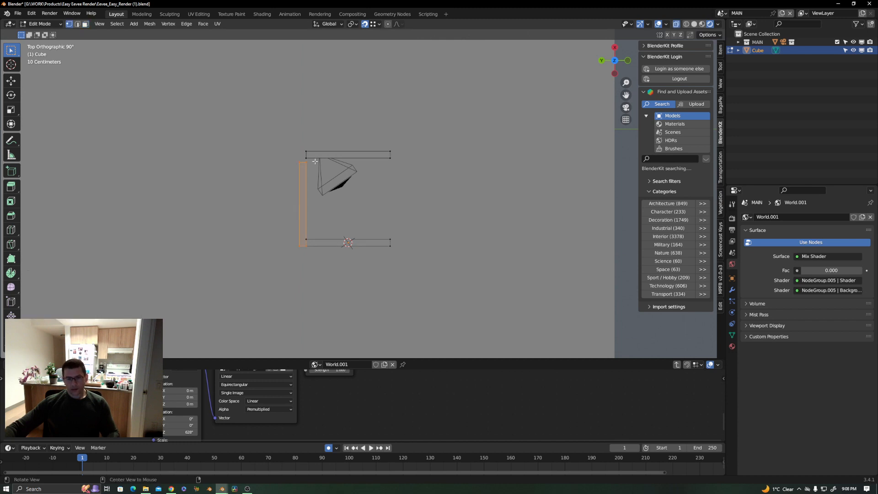
pyautogui.press('g')
pyautogui.press('x')
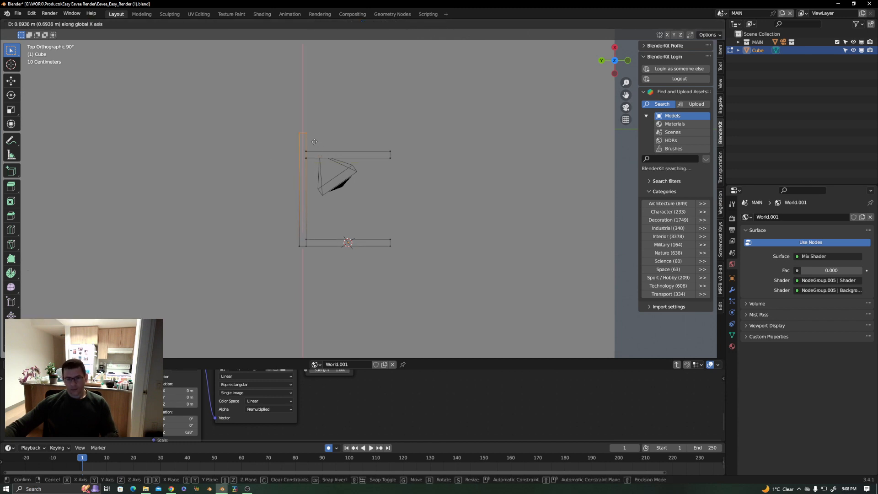
pyautogui.click(307, 152)
# - Duplicate the connecting wall's top face about 0.14 m upward and extrude it back down to the wall top
pyautogui.moveTo(356, 171); pyautogui.dragTo(314, 125, button='middle')
pyautogui.scroll(2, 295, 122)
pyautogui.click(304, 126)
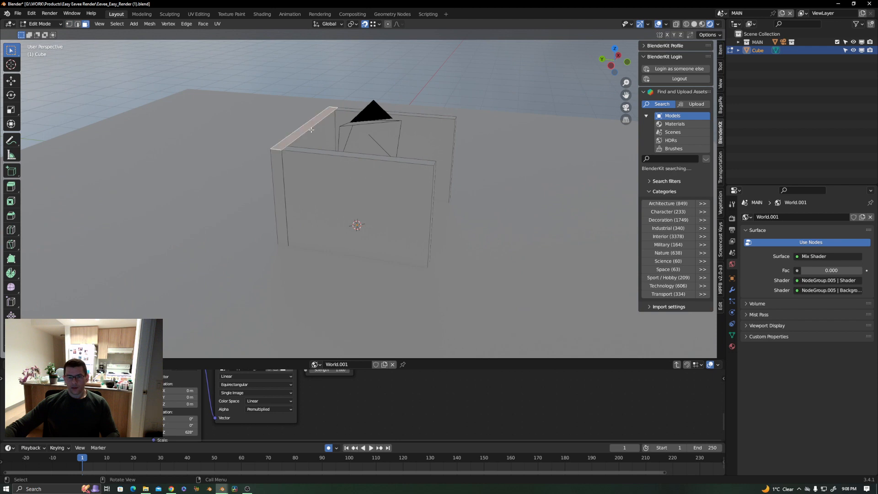
pyautogui.press('g')
pyautogui.press('z')
pyautogui.click(360, 120)
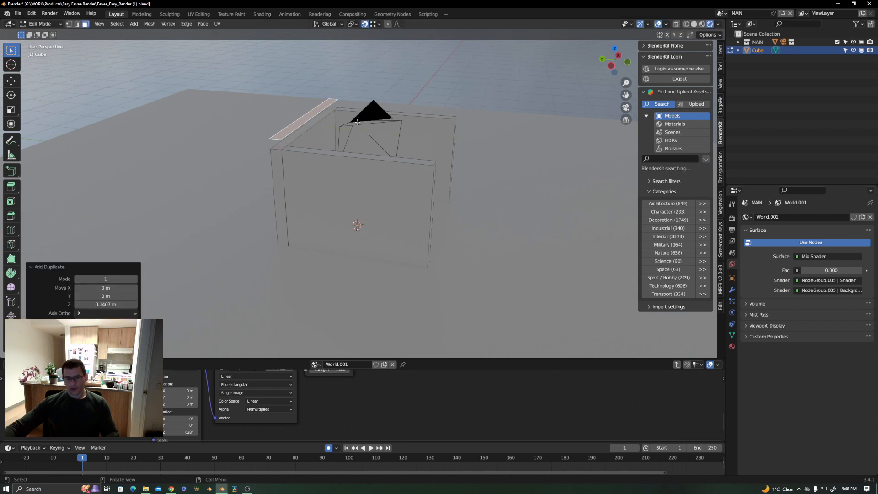
pyautogui.press('ctrl+KP_3')
pyautogui.press('e')
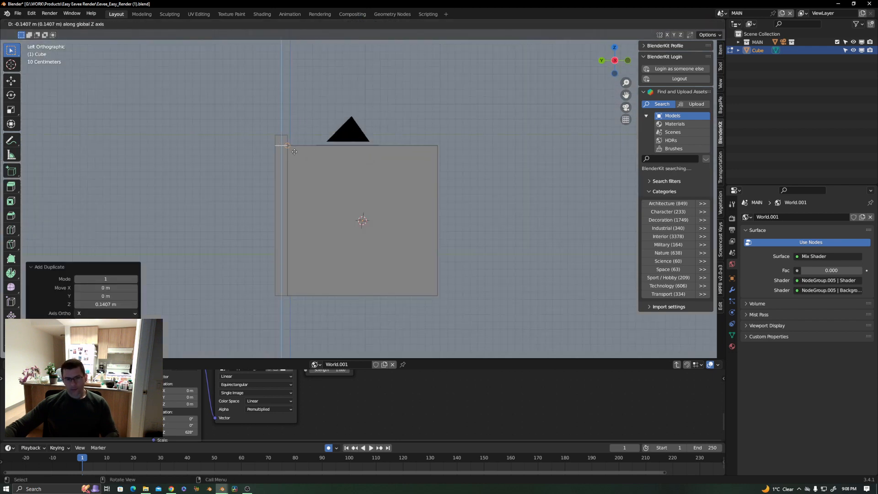
pyautogui.click(289, 147)
# - Move the inner side face of the new top strip along Y to the walls' far edge, forming a roof
pyautogui.moveTo(295, 133); pyautogui.dragTo(288, 139, button='middle')
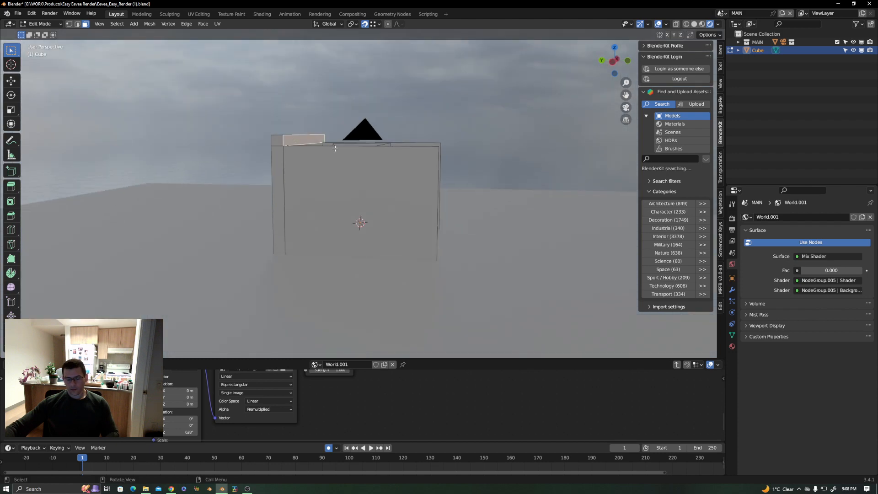
pyautogui.press('g')
pyautogui.press('y')
pyautogui.click(431, 148)
# - Leave mesh editing and raise the whole structure about 0.38 m along Z
pyautogui.moveTo(432, 148); pyautogui.dragTo(378, 149, button='middle')
pyautogui.press('Tab')
pyautogui.press('g')
pyautogui.press('z')
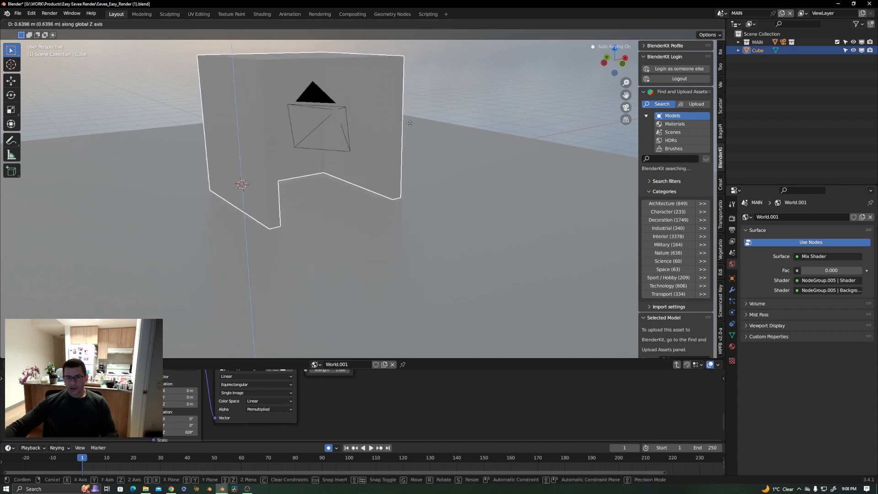
pyautogui.click(421, 135)
# - Move the structure about 1.1 m along Y
pyautogui.moveTo(420, 136); pyautogui.dragTo(427, 176, button='middle')
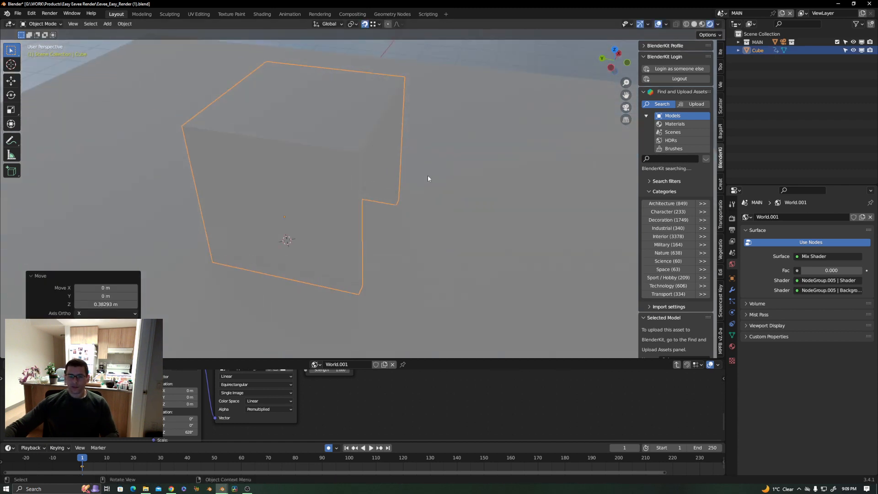
pyautogui.press('g')
pyautogui.press('y')
pyautogui.click(351, 164)
# - Rotate the structure 90° about Z in the top view
pyautogui.moveTo(350, 165); pyautogui.dragTo(278, 190, button='middle')
pyautogui.press('KP_7')
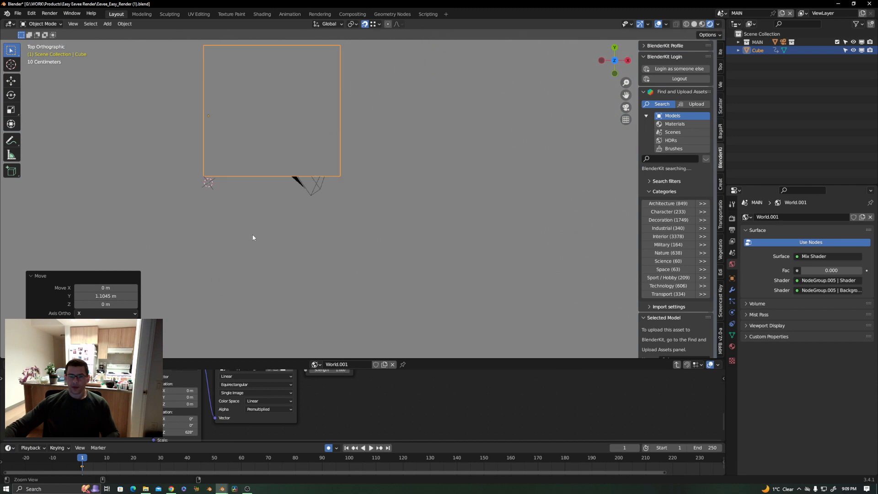
pyautogui.write('r')
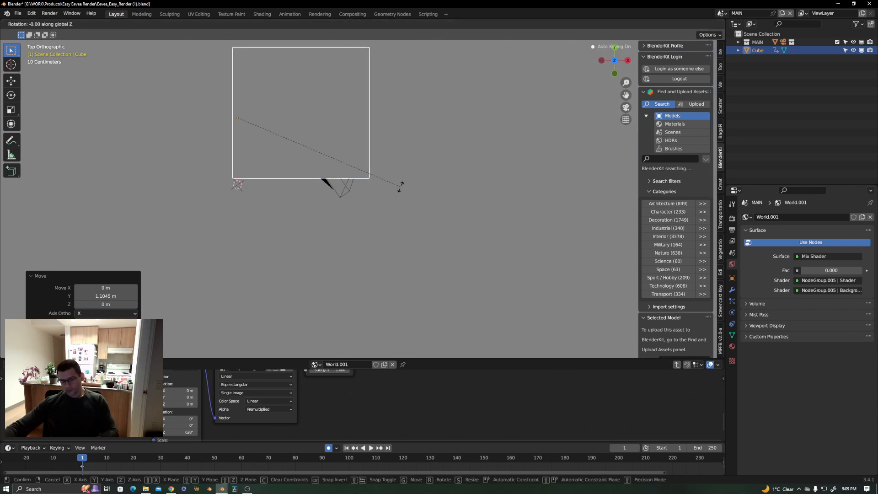
pyautogui.write('90')
pyautogui.press('Return')
# - Look through the scene camera and set the render resolution's Y value to 1080 px
pyautogui.moveTo(394, 158); pyautogui.dragTo(395, 105, button='middle')
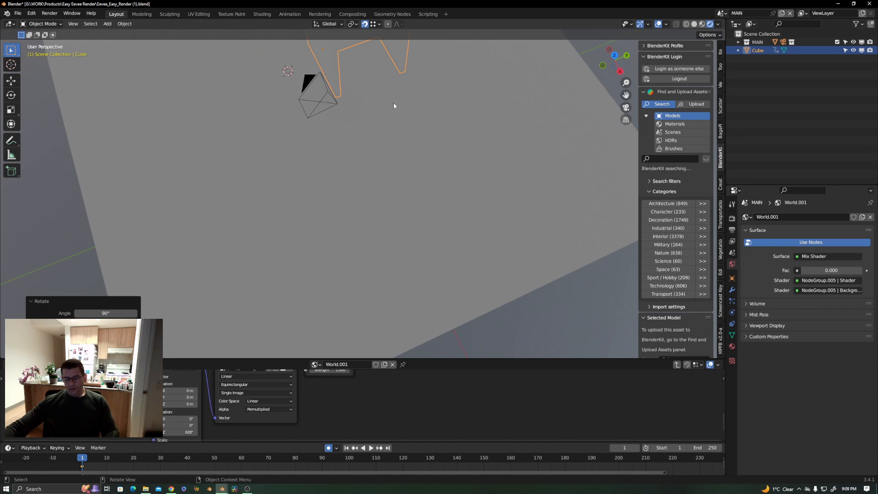
pyautogui.press('KP_Decimal')
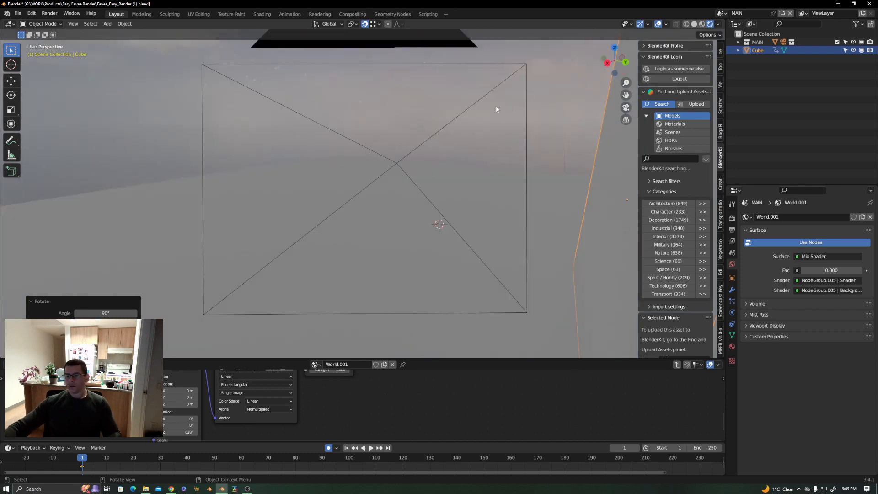
pyautogui.press('KP_0')
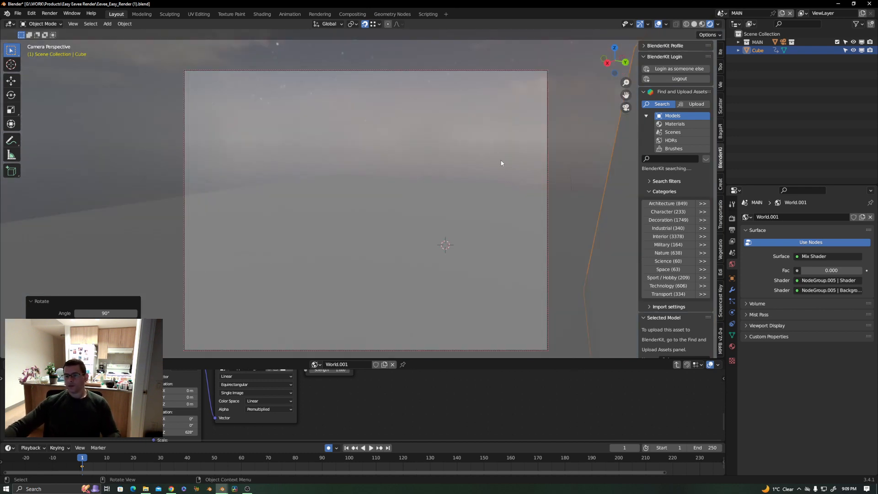
pyautogui.click(732, 219)
pyautogui.click(732, 229)
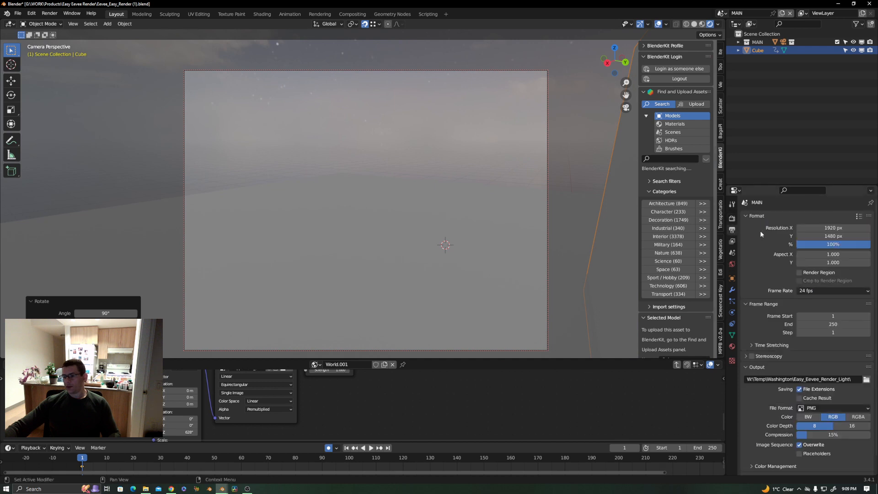
pyautogui.click(845, 237)
pyautogui.write('1080')
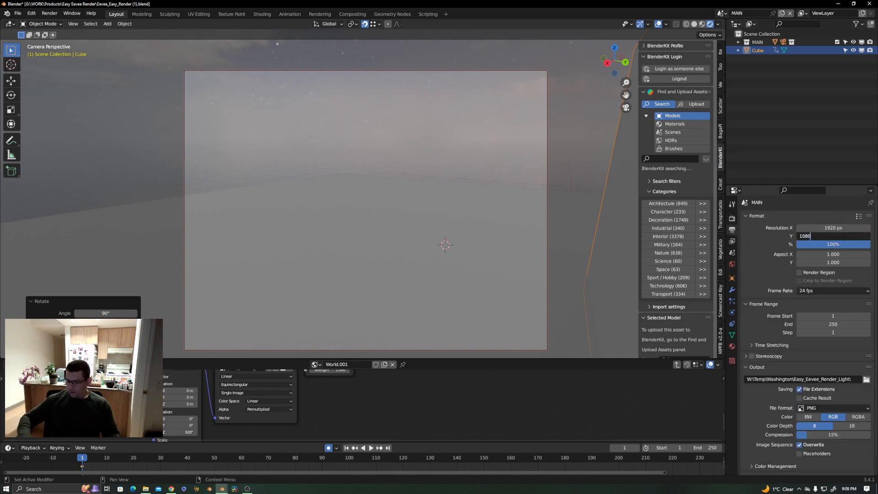
pyautogui.press('Return')
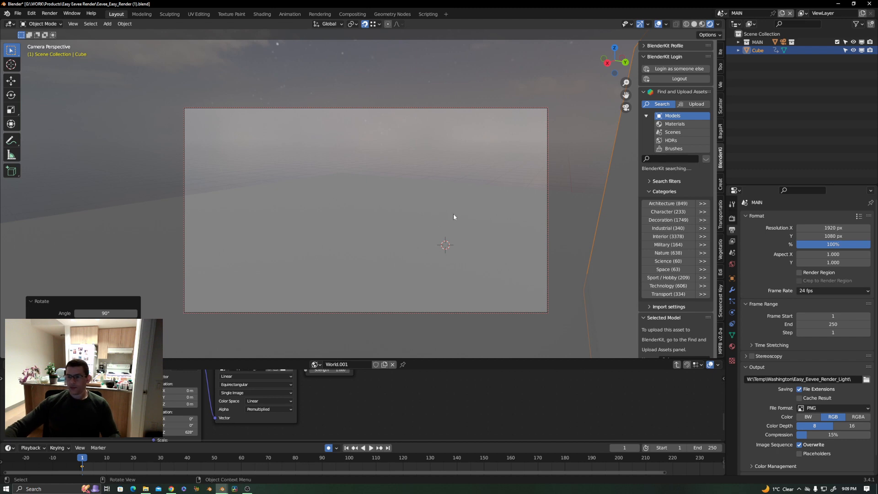
# - Reposition the camera to frame the structure's open side, and deselect the structure
pyautogui.moveTo(462, 219); pyautogui.dragTo(323, 208, button='middle')
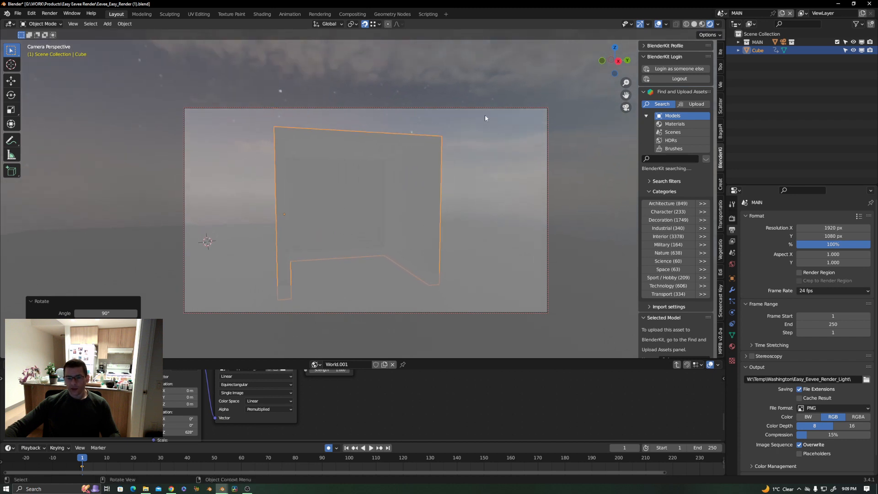
pyautogui.click(489, 135)
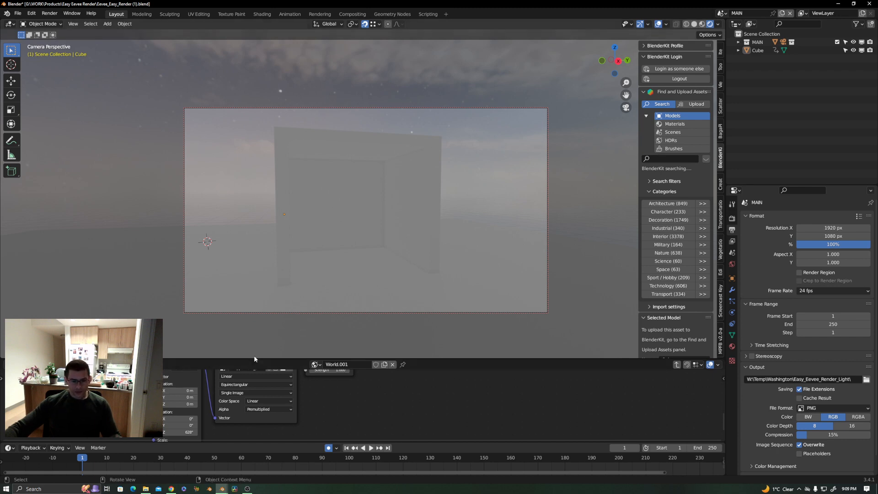
# - Enlarge the node editor, switch it to the Compositor and bring the Render Layers and Composite nodes into view
pyautogui.moveTo(261, 359); pyautogui.dragTo(262, 279)
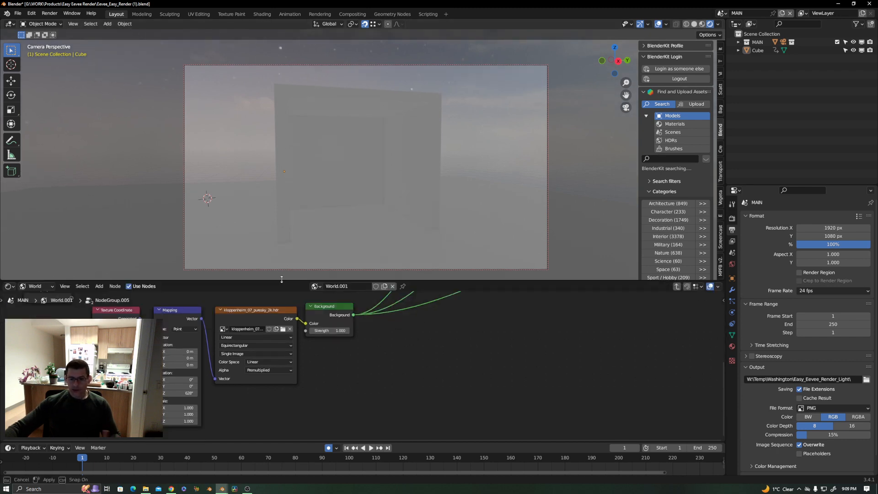
pyautogui.scroll(-2, 392, 365)
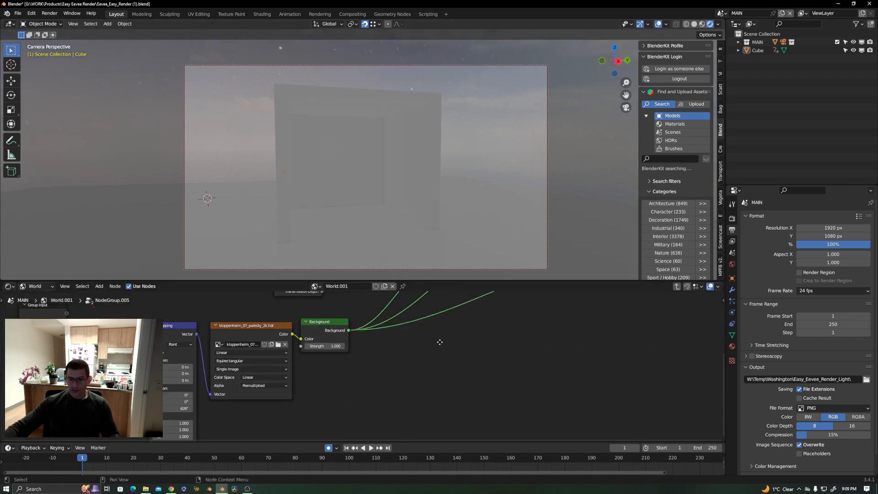
pyautogui.click(10, 288)
pyautogui.click(29, 335)
pyautogui.moveTo(321, 366); pyautogui.dragTo(513, 387, button='middle')
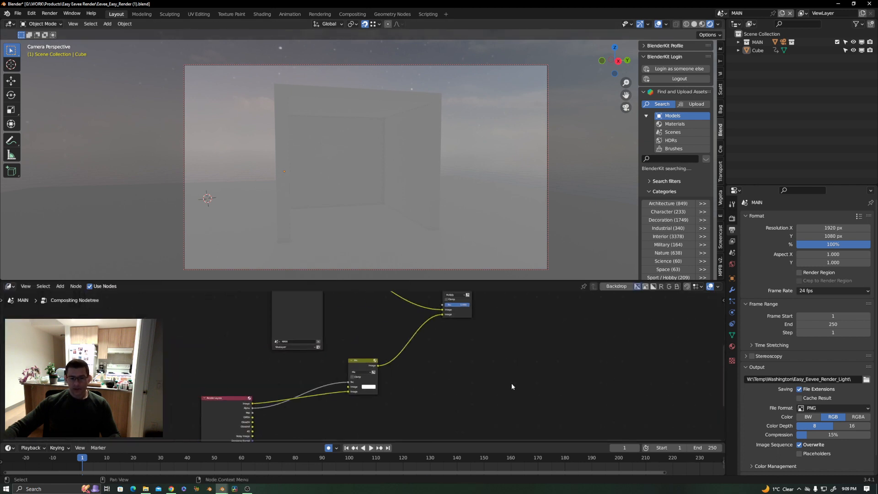
pyautogui.scroll(-6, 453, 359)
pyautogui.moveTo(453, 301); pyautogui.dragTo(376, 354, button='middle')
pyautogui.scroll(2, 369, 368)
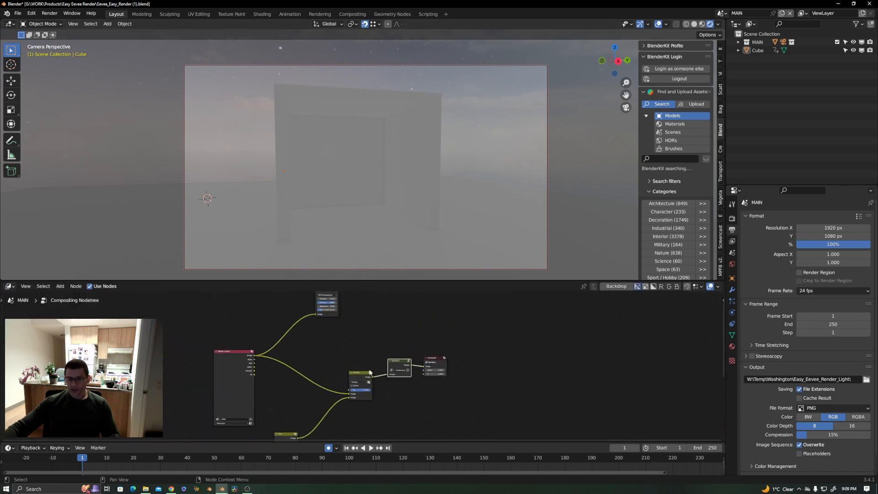
# - Link the Render Layers node's Alpha output directly to the Composite node and move the Composite node clear of the others
pyautogui.moveTo(255, 359); pyautogui.dragTo(400, 395)
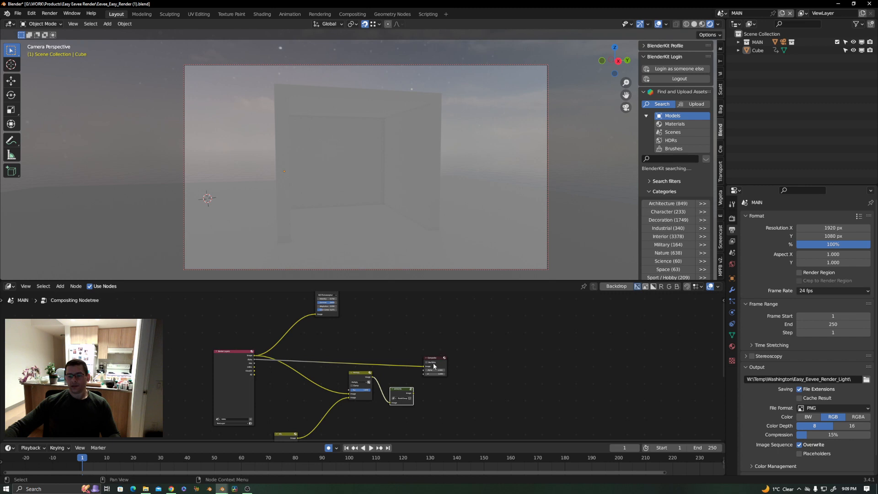
pyautogui.click(434, 365)
pyautogui.moveTo(436, 356); pyautogui.dragTo(426, 335)
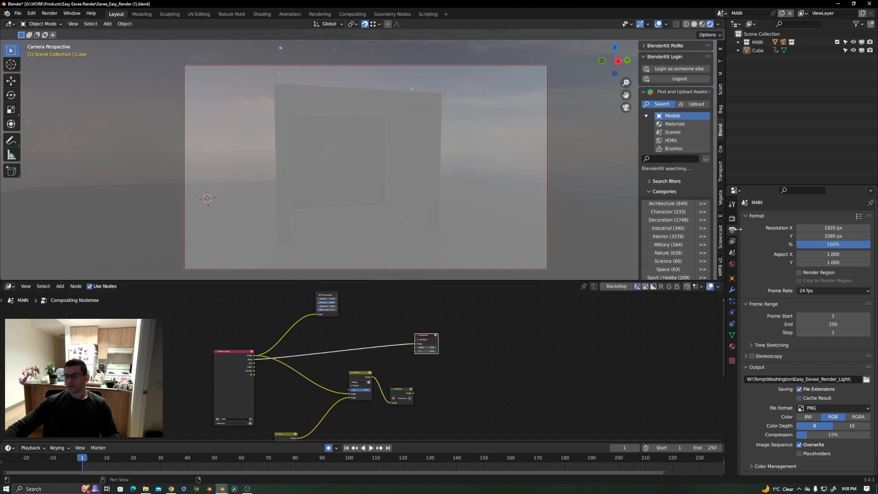
# - Check the view layer's enabled passes and render the current frame to inspect the composite output
pyautogui.click(732, 241)
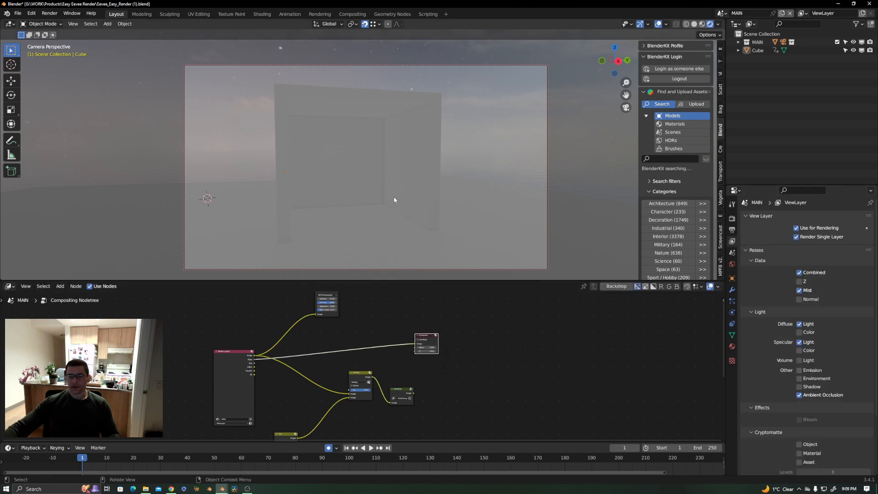
pyautogui.press('F12')
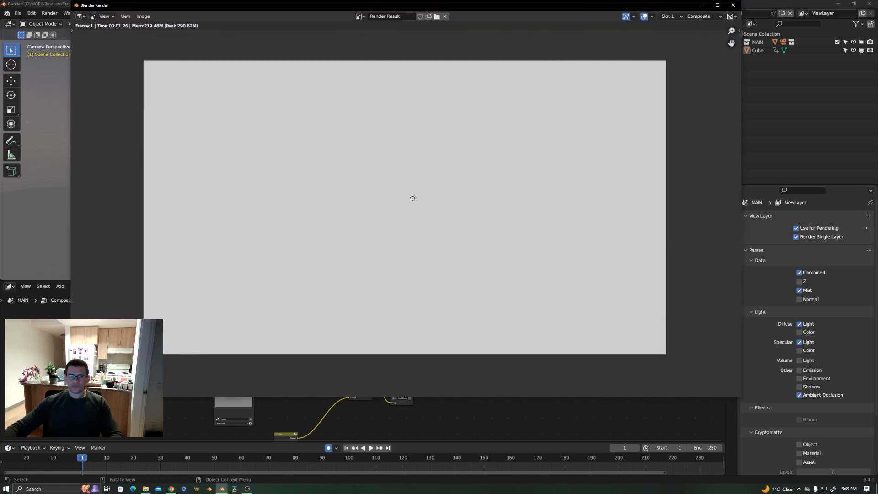
pyautogui.scroll(-1, 439, 224)
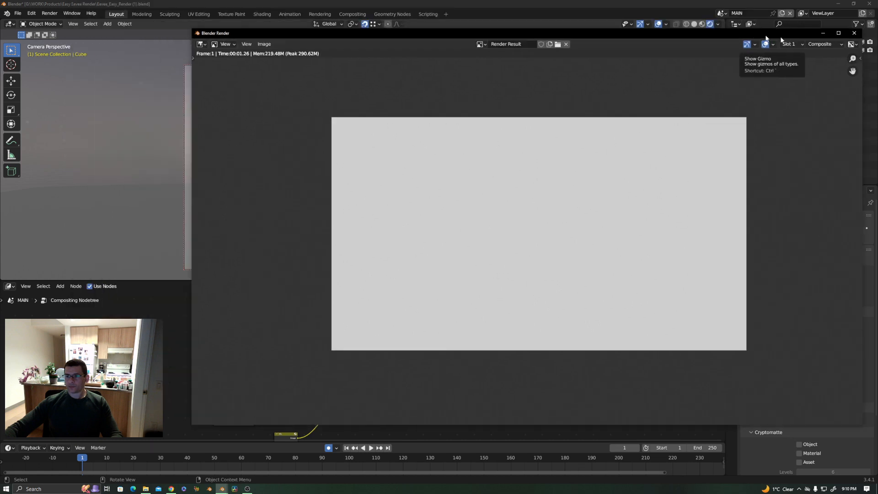
pyautogui.click(717, 5)
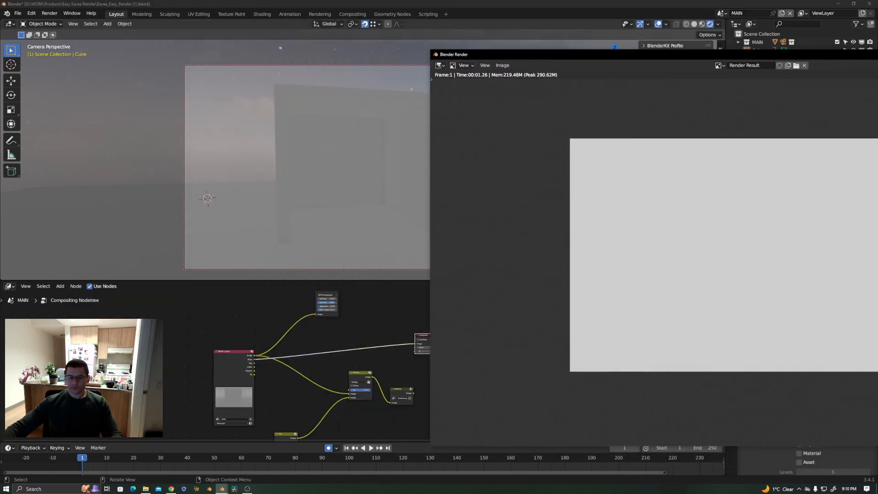
# - Link the Render Layers node's Image output to the Composite node, re-render the frame and put the render window away
pyautogui.moveTo(519, 65); pyautogui.dragTo(873, 69)
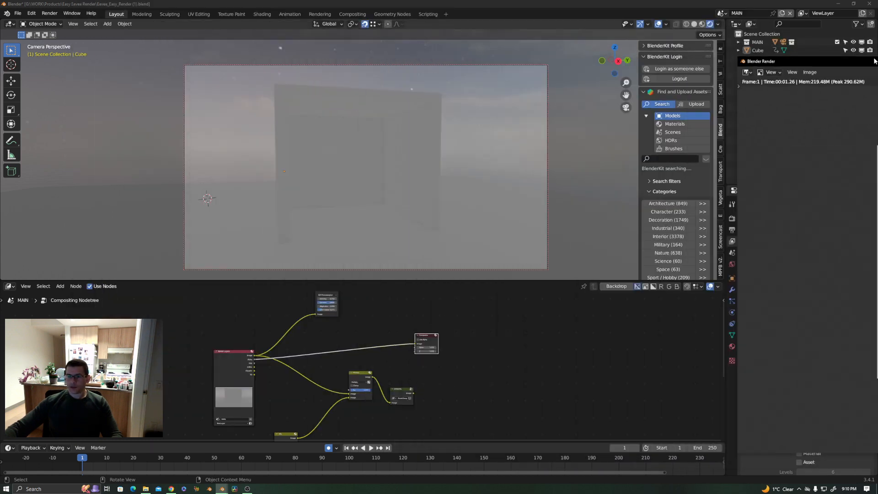
pyautogui.click(256, 357)
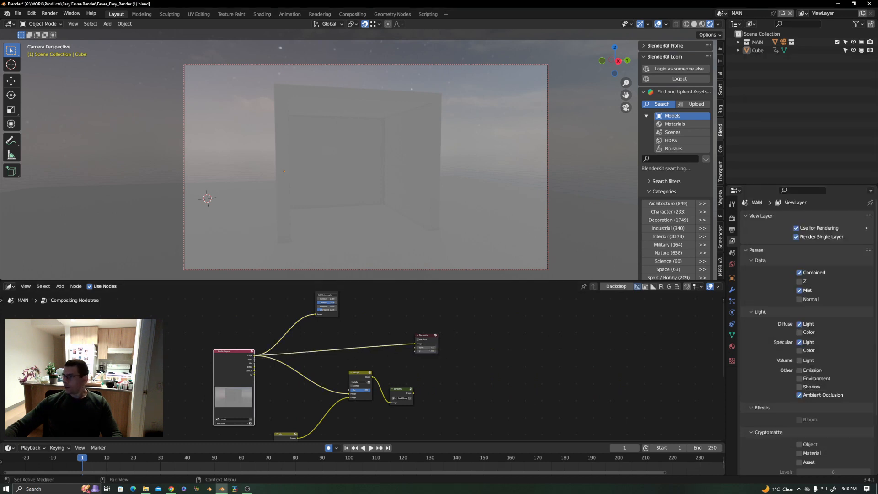
pyautogui.press('F12')
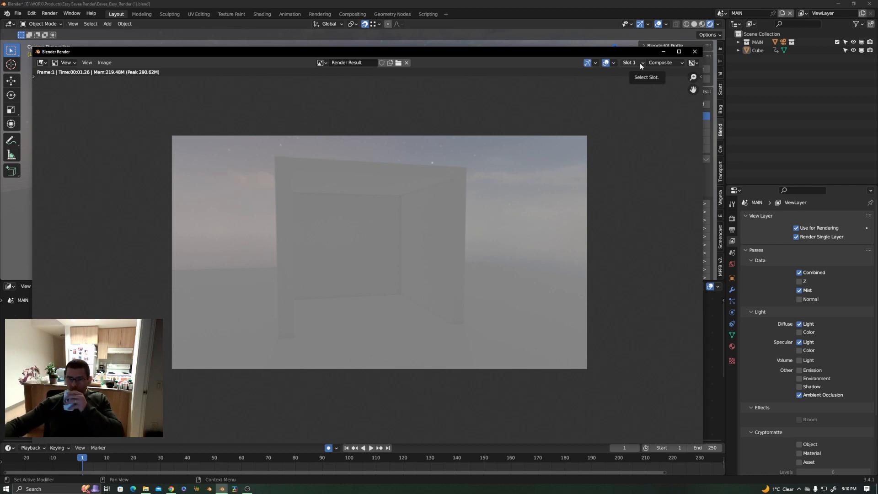
pyautogui.click(663, 54)
# - Add an irradiance volume light probe at the structure
pyautogui.moveTo(353, 197); pyautogui.dragTo(358, 133, button='middle')
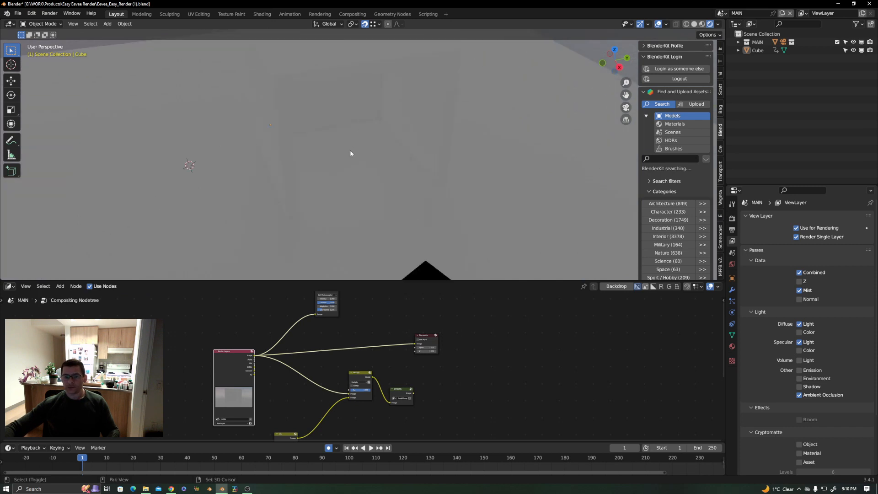
pyautogui.hotkey('shift', 'a')
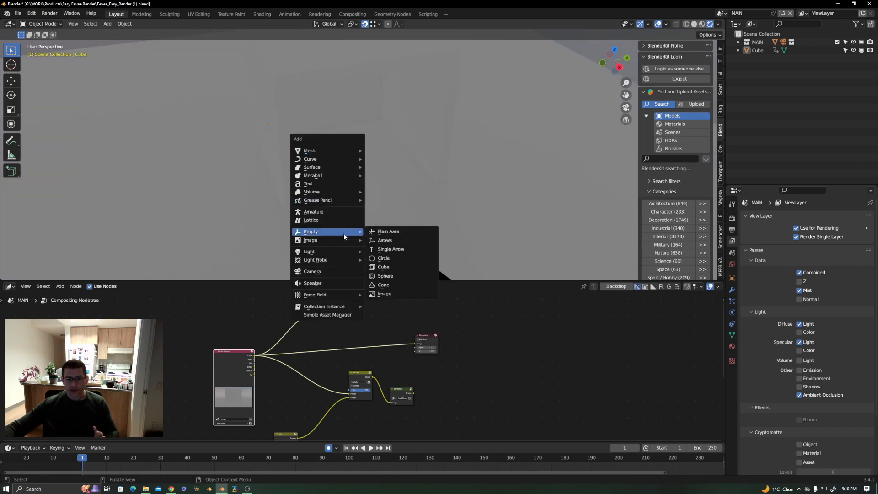
pyautogui.moveTo(341, 260)
pyautogui.click(394, 276)
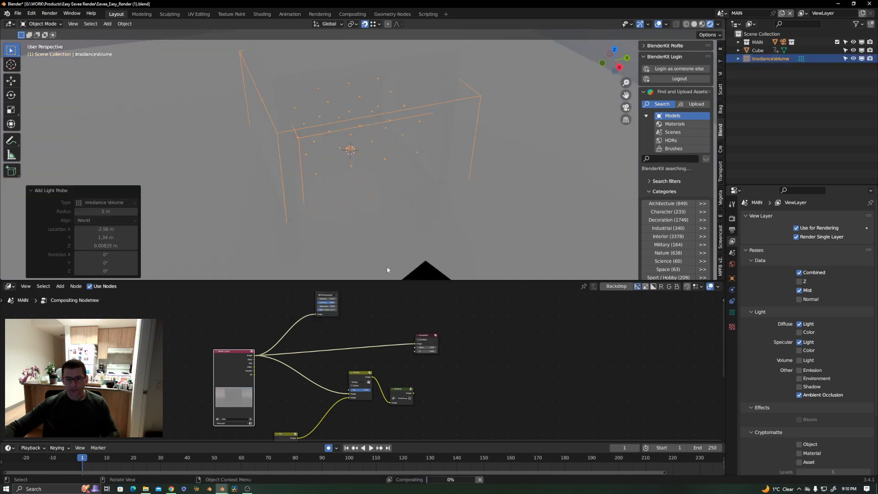
# - Raise the irradiance volume along Z to cover the structure in side view and scale it up by about 1.23
pyautogui.press('KP_3')
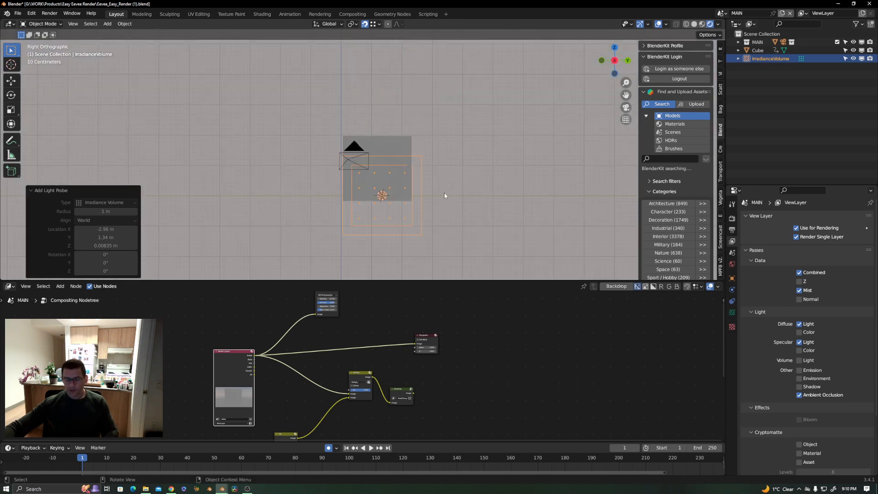
pyautogui.press('g')
pyautogui.press('z')
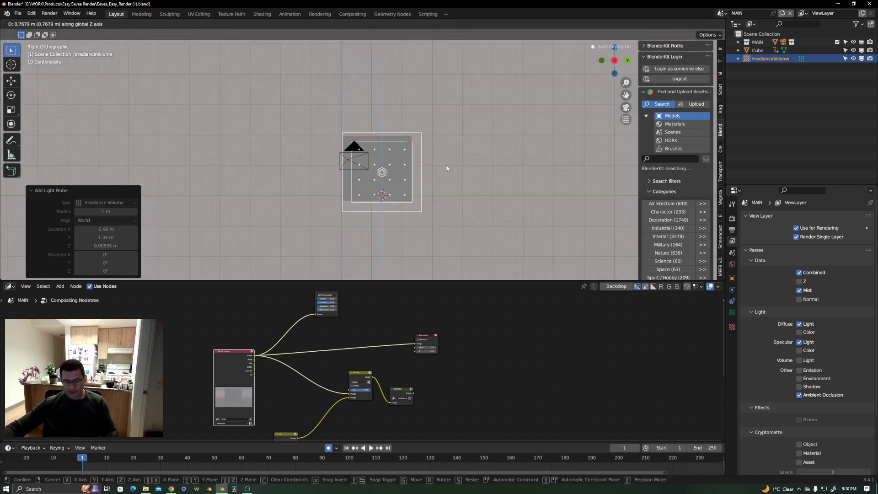
pyautogui.click(448, 173)
pyautogui.press('s')
pyautogui.click(474, 168)
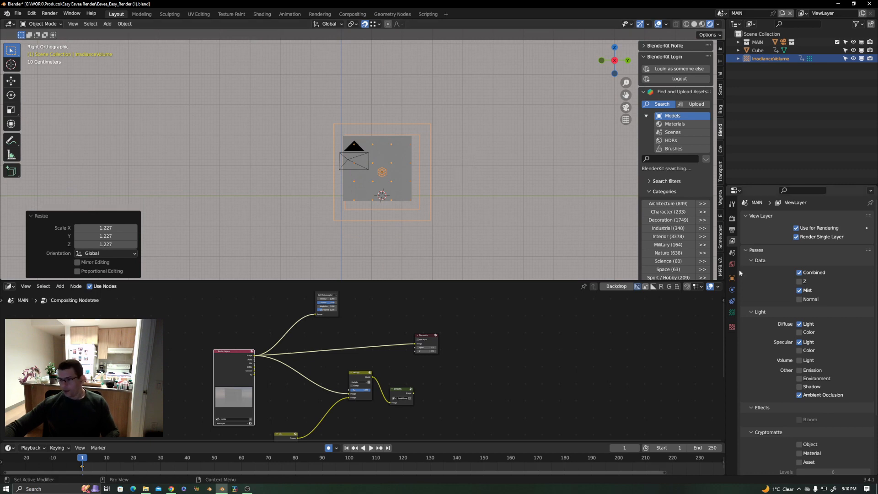
# - Set the irradiance volume's falloff to 0.108 and scale it by about 0.8 in Y and 0.86 in Z
pyautogui.click(732, 312)
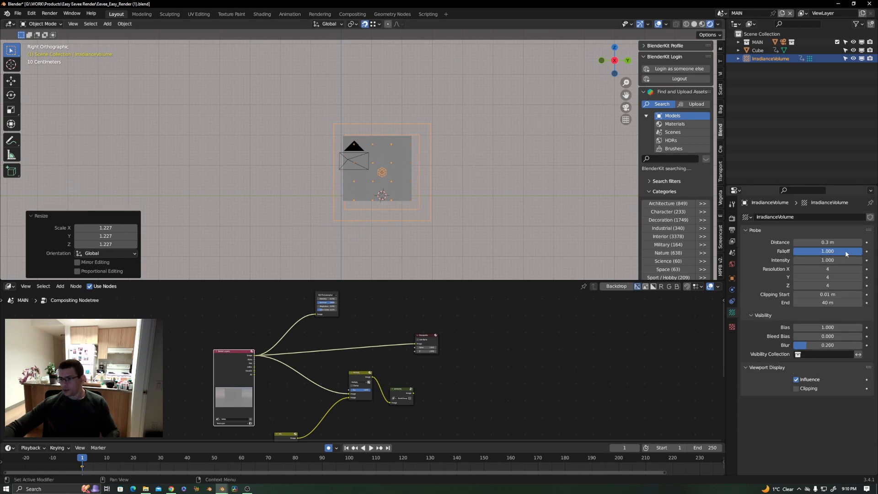
pyautogui.moveTo(846, 253); pyautogui.dragTo(809, 252)
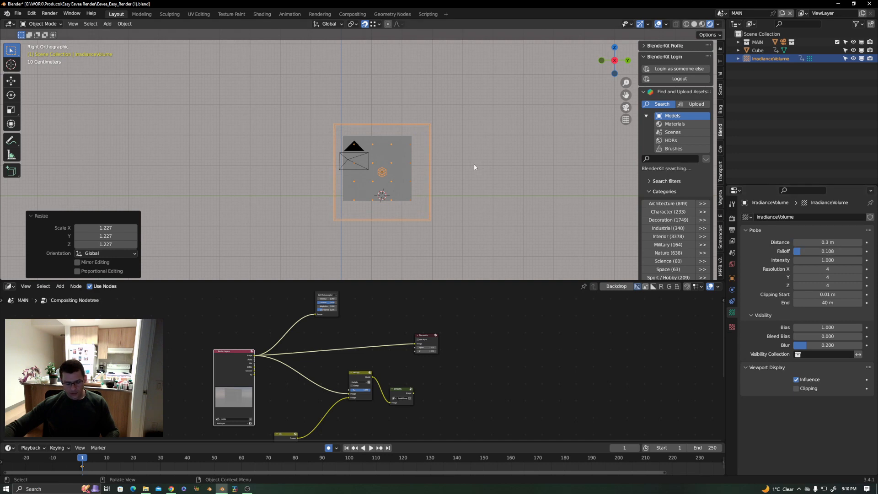
pyautogui.press('s')
pyautogui.press('z')
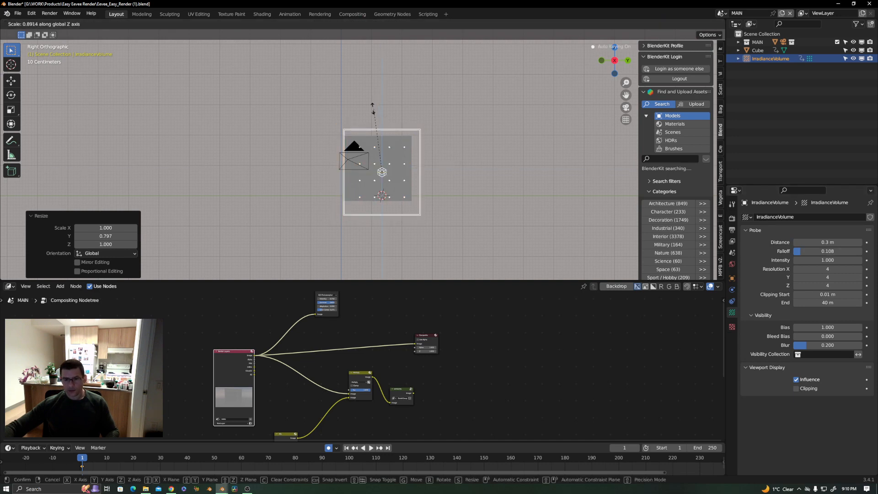
pyautogui.click(439, 172)
# - Center the irradiance volume on the structure by moving it about -0.15 m in Y and 0.26 m in X
pyautogui.press('g')
pyautogui.press('z')
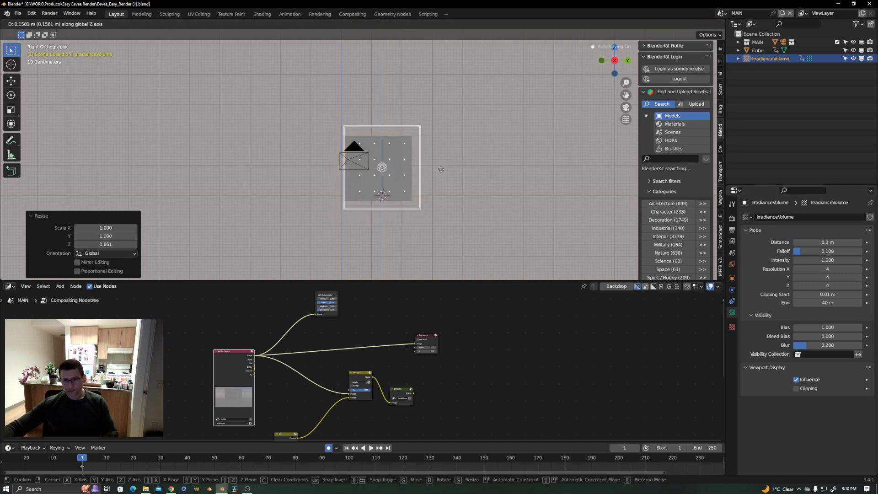
pyautogui.press('y')
pyautogui.click(437, 170)
pyautogui.moveTo(437, 170); pyautogui.dragTo(477, 184, button='middle')
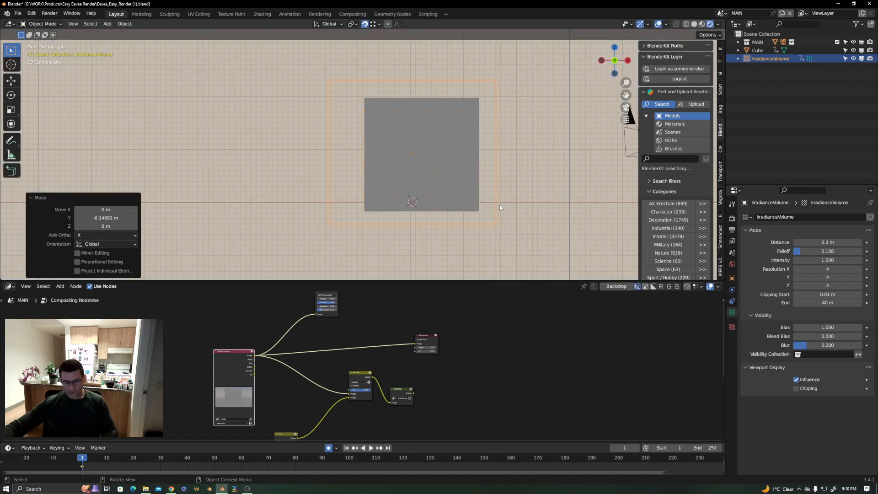
pyautogui.press('g')
pyautogui.press('x')
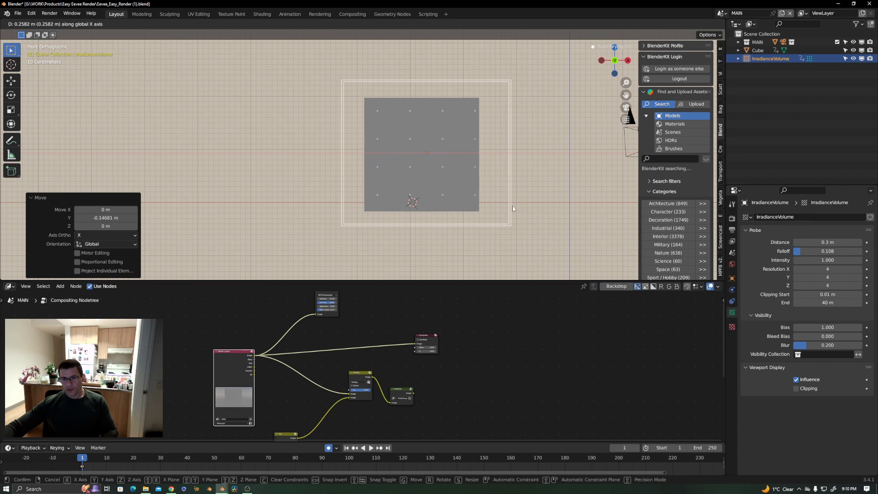
pyautogui.click(511, 204)
# - Add a reflection cubemap light probe at the structure and view it from the right side
pyautogui.moveTo(512, 203); pyautogui.dragTo(366, 197, button='middle')
pyautogui.scroll(4, 366, 197)
pyautogui.moveTo(352, 158); pyautogui.dragTo(335, 182, button='middle')
pyautogui.hotkey('shift', 'a')
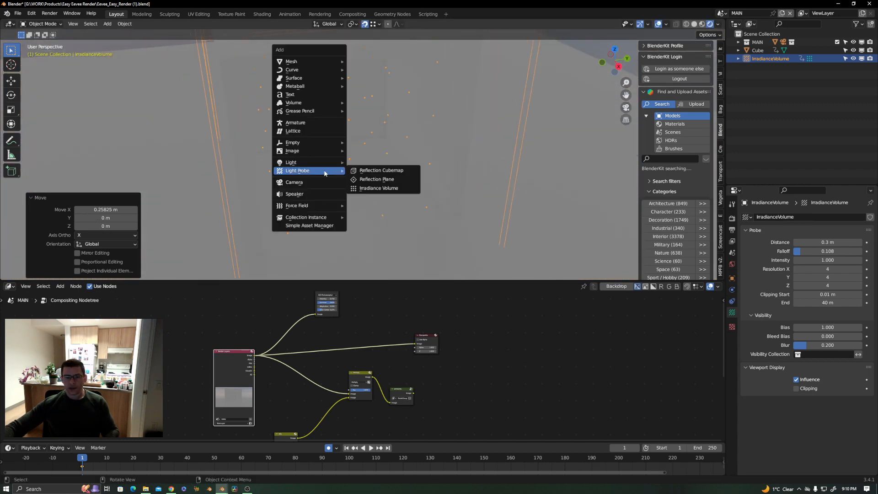
pyautogui.click(374, 171)
pyautogui.scroll(-6, 371, 161)
pyautogui.keyDown('alt'); pyautogui.moveTo(381, 171); pyautogui.dragTo(397, 137, button='middle'); pyautogui.keyUp('alt')
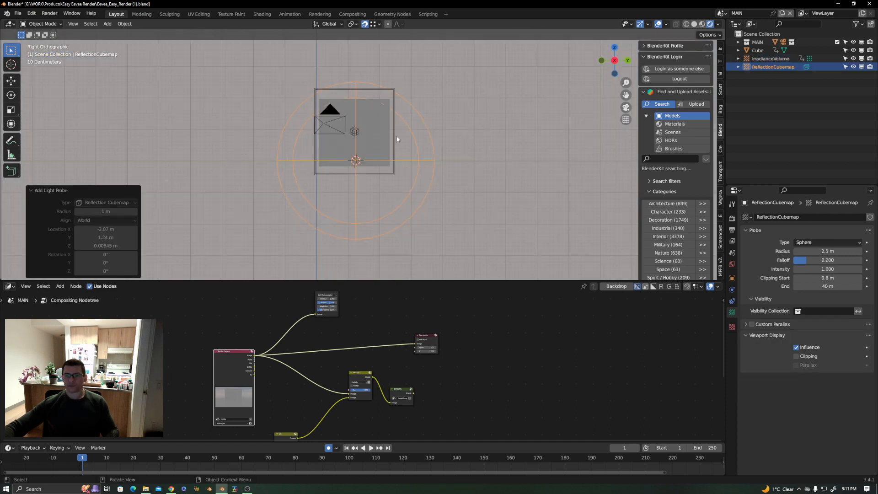
# - Raise the reflection cubemap about 0.91 m to the structure's middle and scale it up by about 1.2
pyautogui.press('g')
pyautogui.press('z')
pyautogui.click(452, 128)
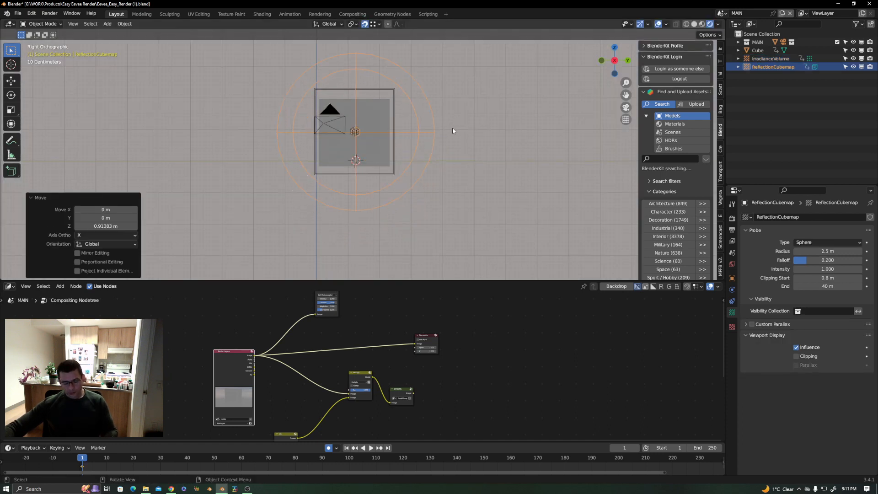
pyautogui.press('s')
pyautogui.click(471, 145)
pyautogui.moveTo(471, 145); pyautogui.dragTo(369, 148, button='middle')
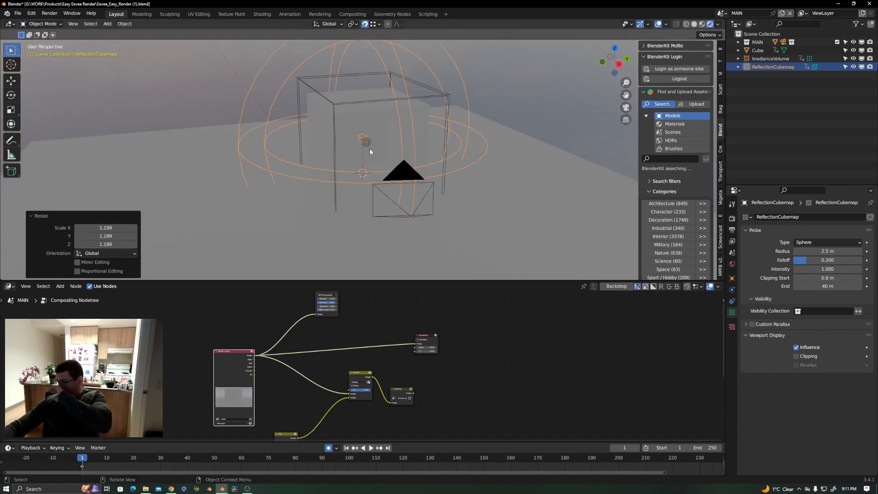
# - Set the indirect lighting's diffuse bounces to 3 and bake the indirect lighting
pyautogui.scroll(5, 370, 148)
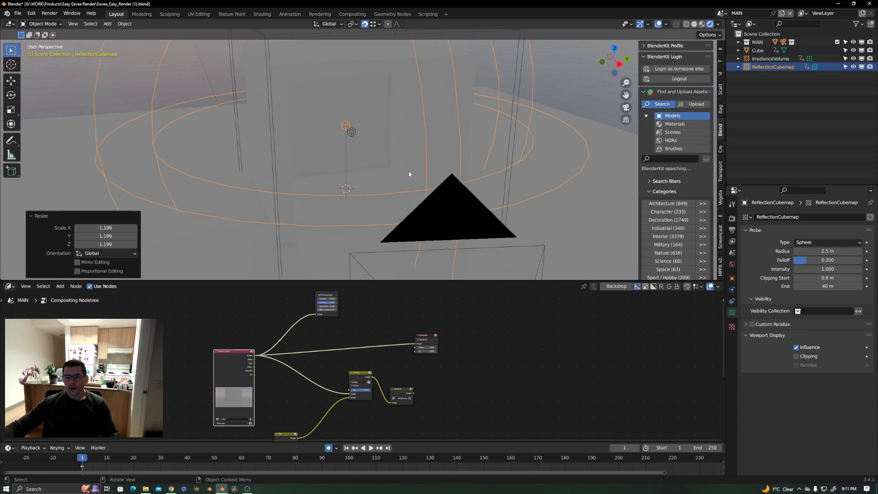
pyautogui.click(732, 218)
pyautogui.scroll(-5, 793, 415)
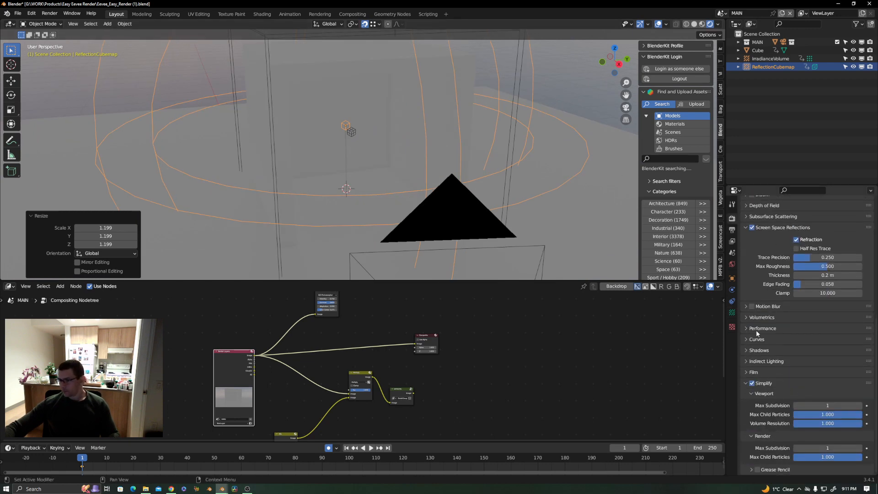
pyautogui.click(763, 361)
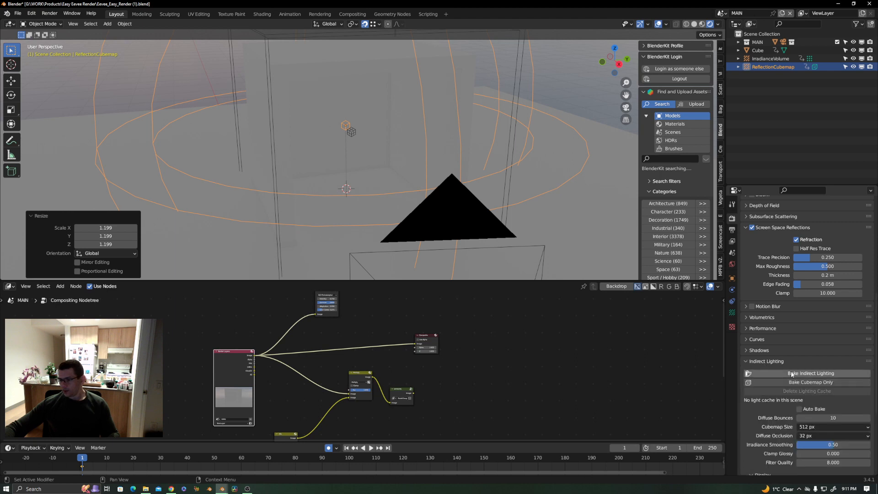
pyautogui.scroll(-1, 777, 361)
pyautogui.click(844, 404)
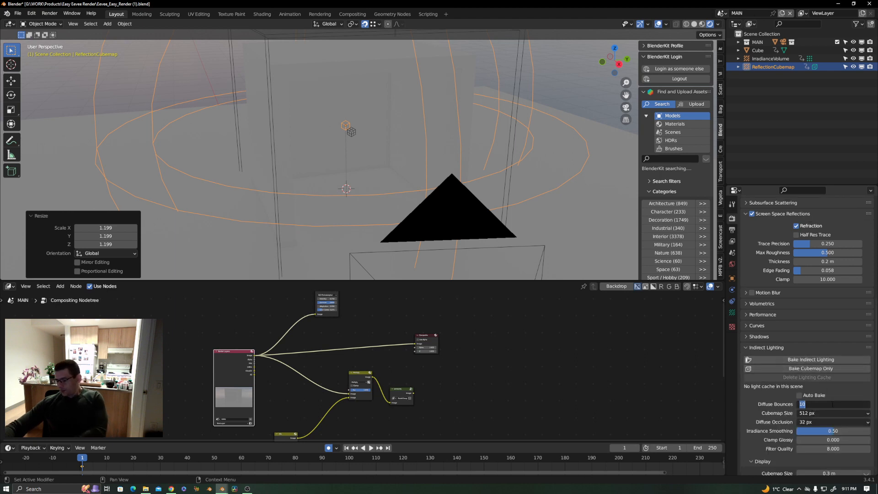
pyautogui.write('3')
pyautogui.press('Return')
pyautogui.click(807, 359)
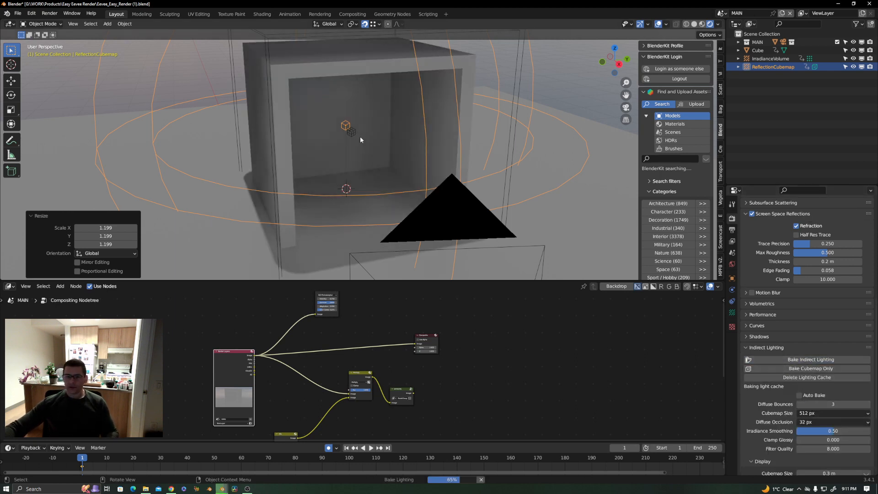
# - Deselect the reflection cubemap and examine the baked lighting through the scene camera
pyautogui.scroll(-5, 361, 138)
pyautogui.click(489, 88)
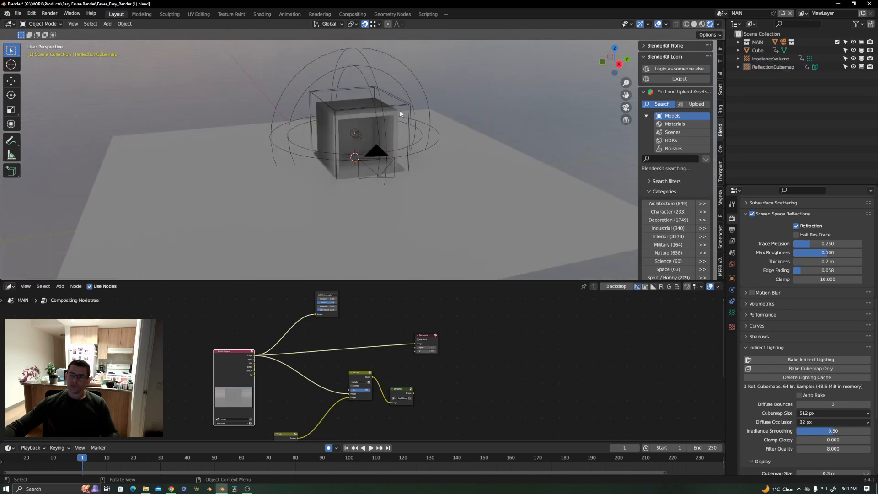
pyautogui.scroll(3, 400, 112)
pyautogui.press('KP_0')
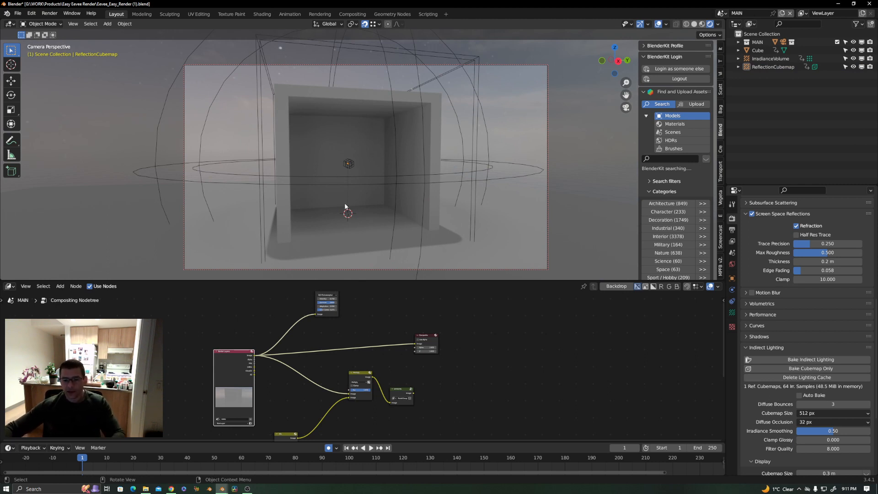
# - Place the 3D cursor on the floor inside the structure and add a monkey mesh there
pyautogui.keyDown('shift'); pyautogui.rightClick(339, 218); pyautogui.keyUp('shift')
pyautogui.hotkey('shift', 'a')
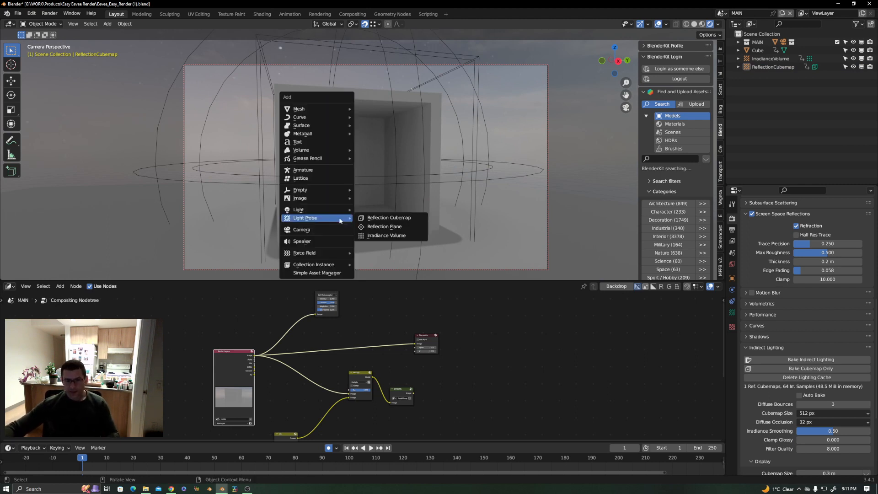
pyautogui.moveTo(328, 111)
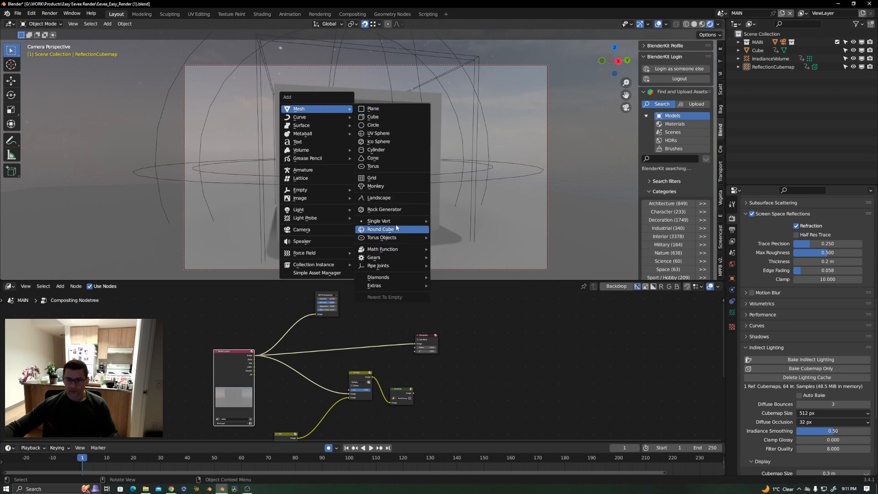
pyautogui.click(396, 190)
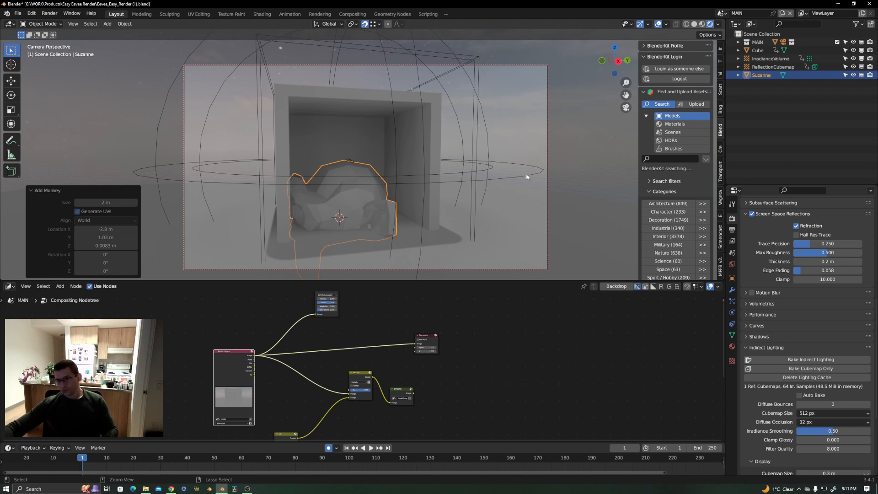
# - Scale the monkey's geometry to 0.36 in Edit Mode and raise it about 0.37 m along Z above the floor
pyautogui.press('Tab')
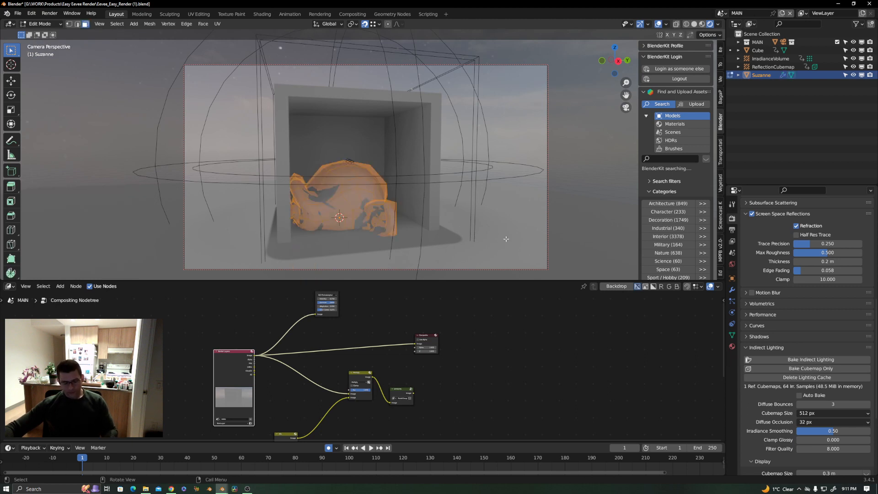
pyautogui.press('s')
pyautogui.click(385, 230)
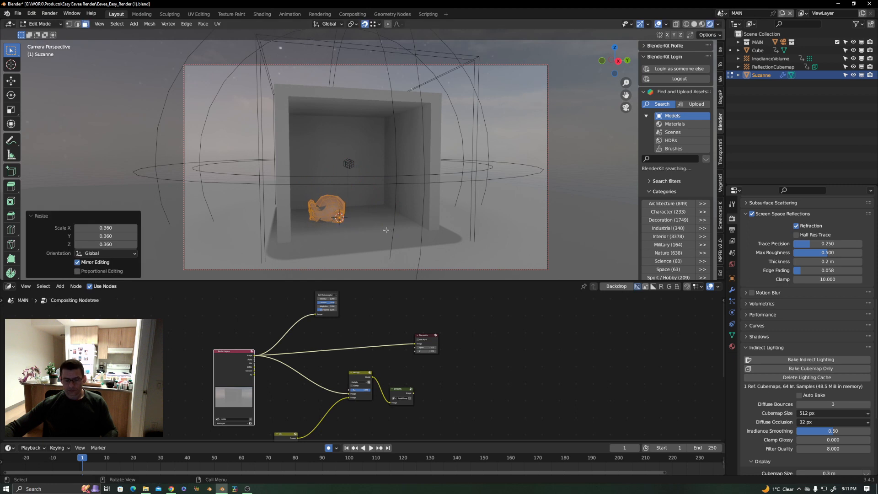
pyautogui.press('g')
pyautogui.press('x')
pyautogui.press('z')
pyautogui.click(337, 188)
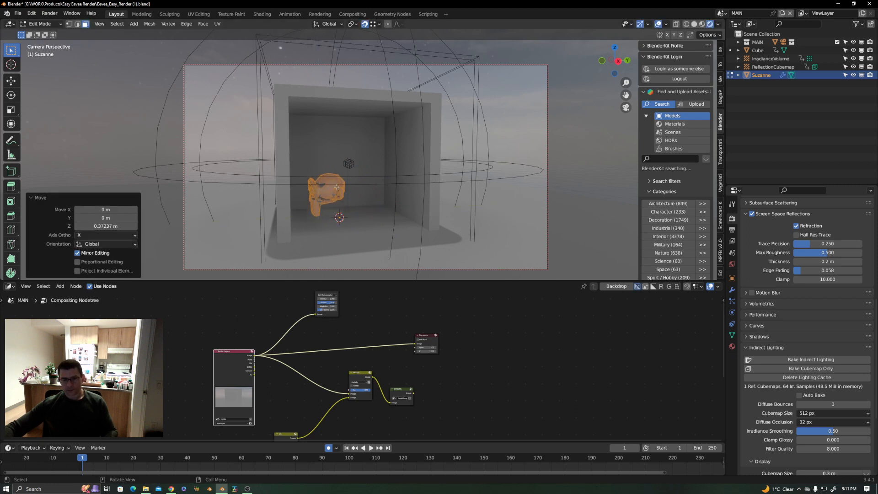
pyautogui.press('Tab')
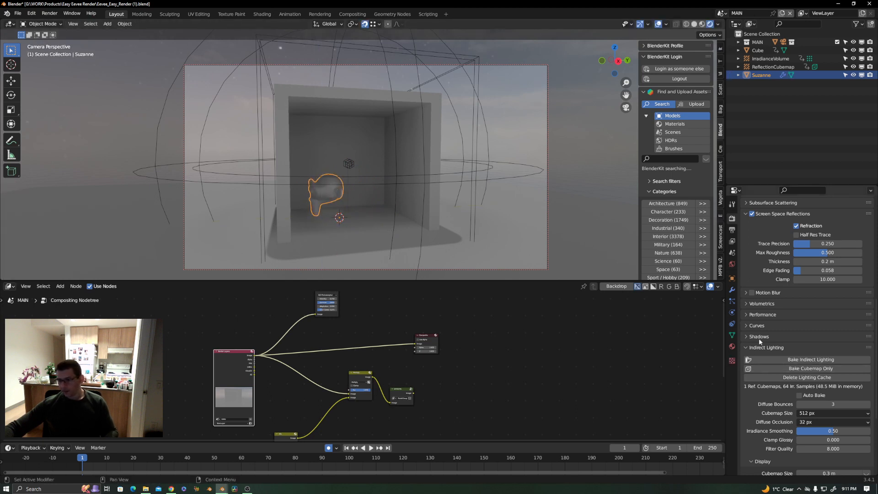
# - Collapse the Indirect Lighting settings and apply Shade Smooth to the monkey
pyautogui.click(745, 347)
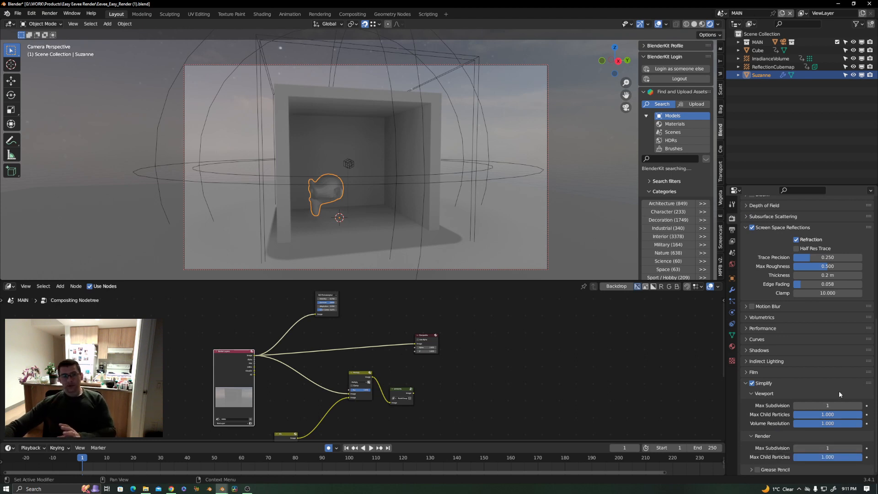
pyautogui.rightClick(321, 198)
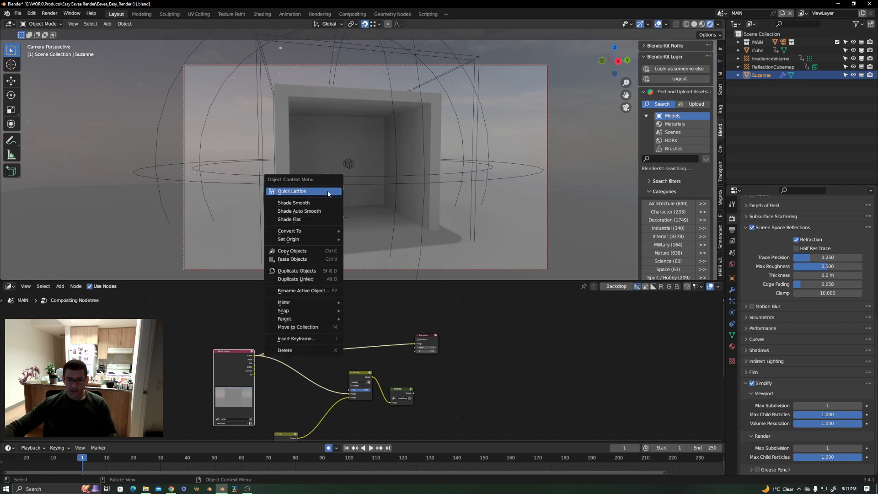
pyautogui.click(316, 192)
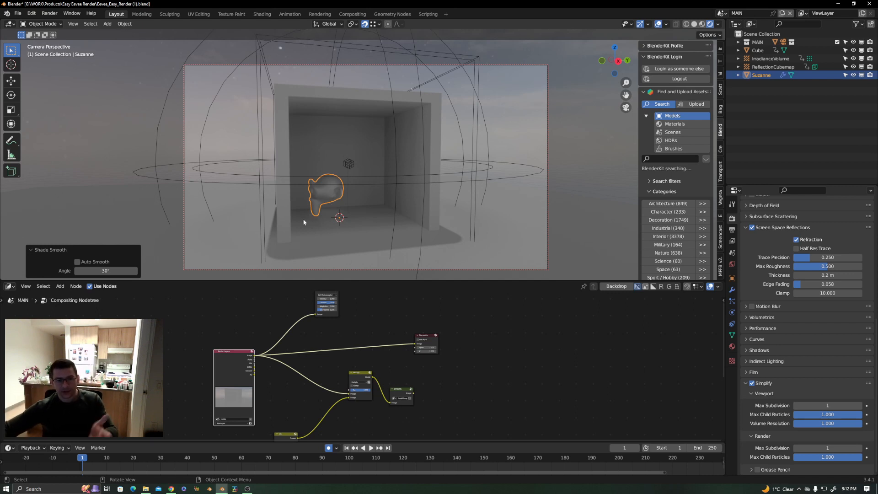
# - Give the monkey a new material with Metallic set to 1.000 and Roughness to about 0.256
pyautogui.click(733, 348)
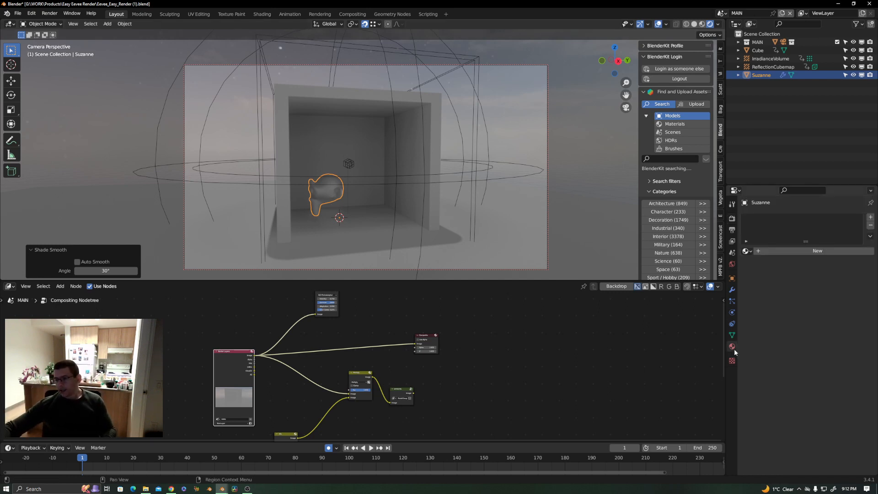
pyautogui.click(767, 251)
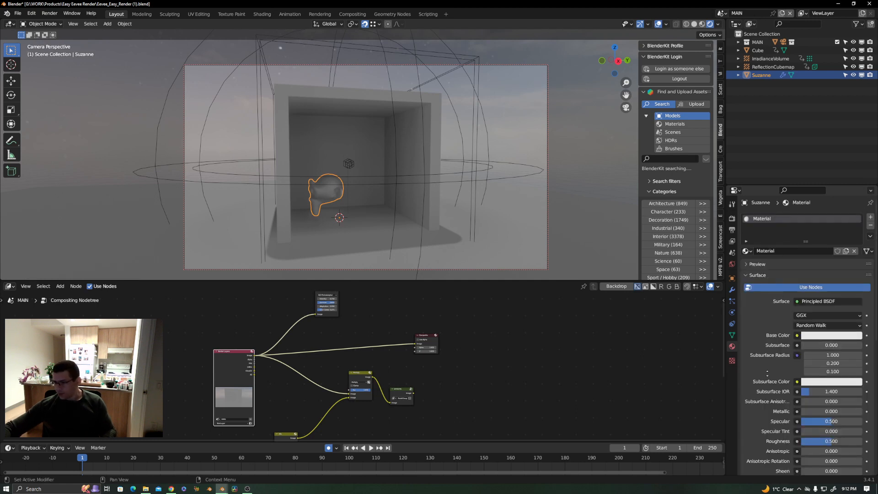
pyautogui.scroll(-3, 794, 411)
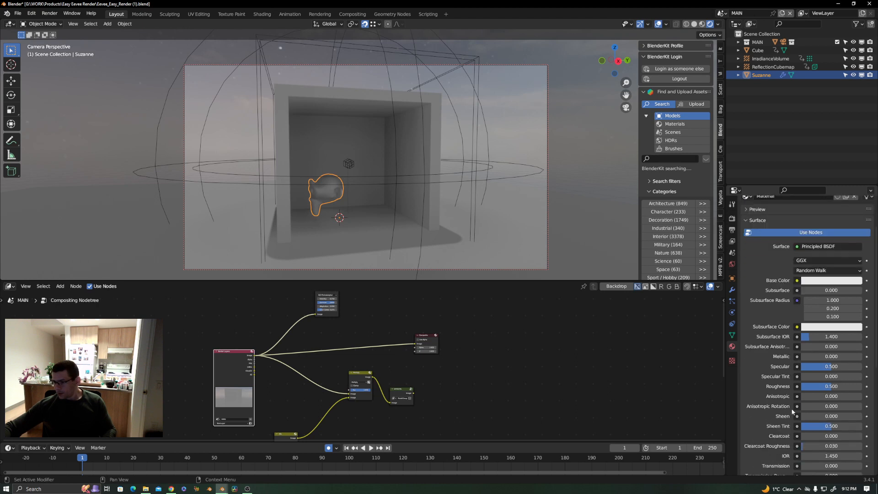
pyautogui.moveTo(810, 357); pyautogui.dragTo(869, 357)
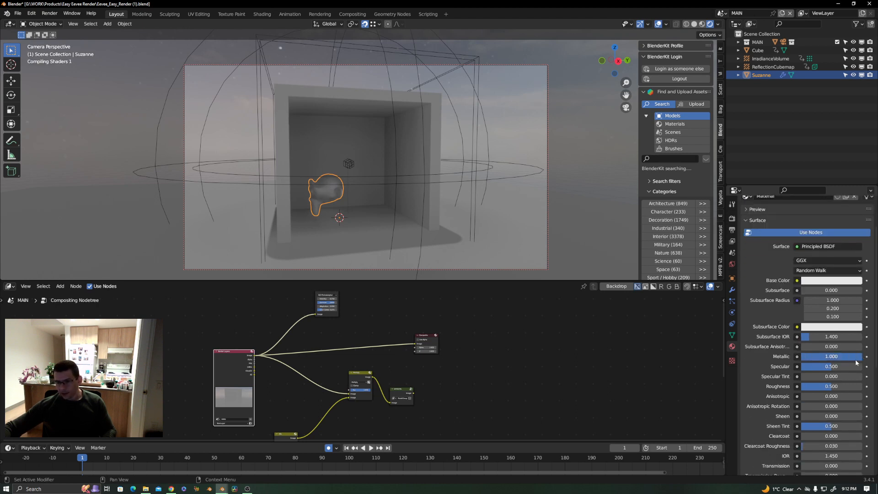
pyautogui.scroll(-4, 771, 413)
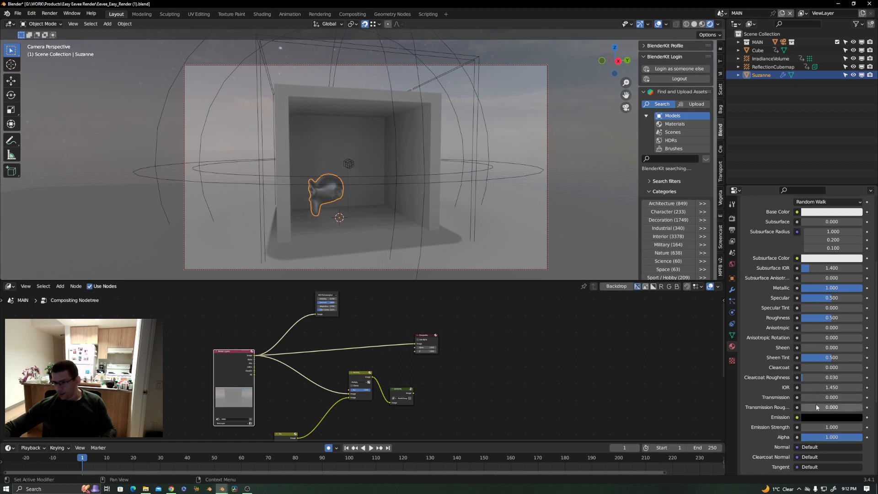
pyautogui.scroll(2, 820, 301)
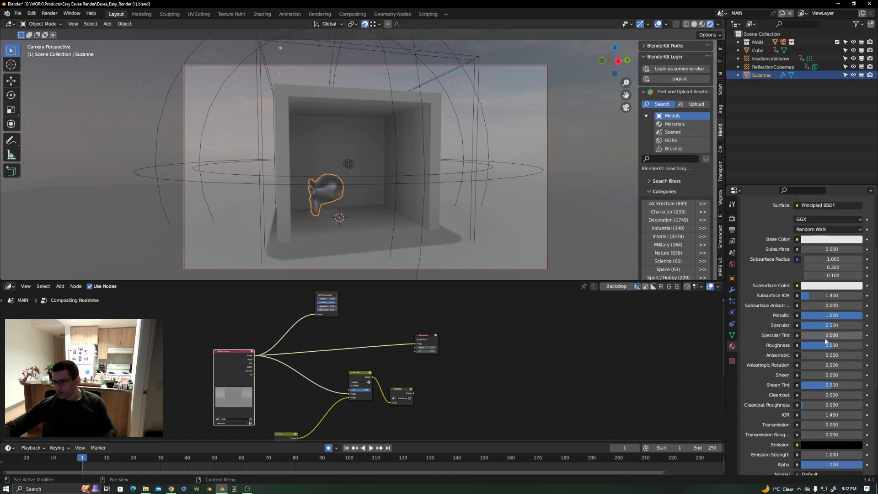
pyautogui.moveTo(831, 345); pyautogui.dragTo(816, 346)
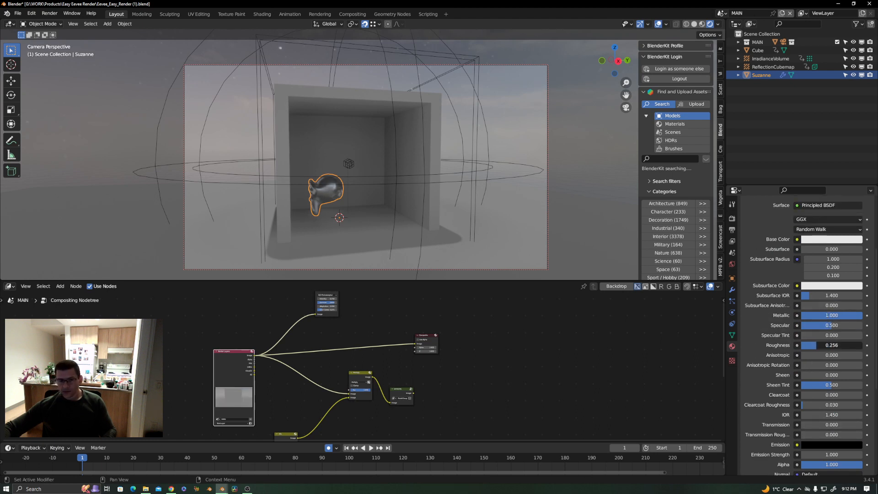
# - Rotate the monkey about 31.9° in the camera view and lower it about 0.29 m along Z
pyautogui.press('r')
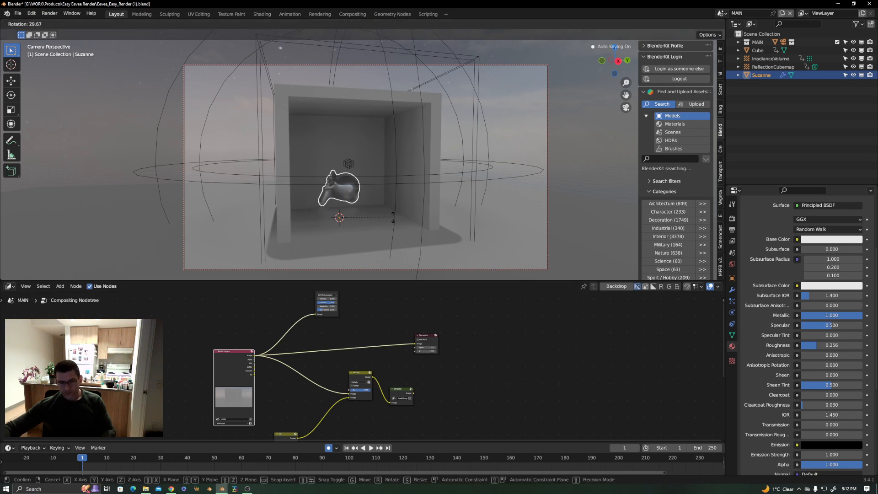
pyautogui.click(393, 222)
pyautogui.press('g')
pyautogui.press('z')
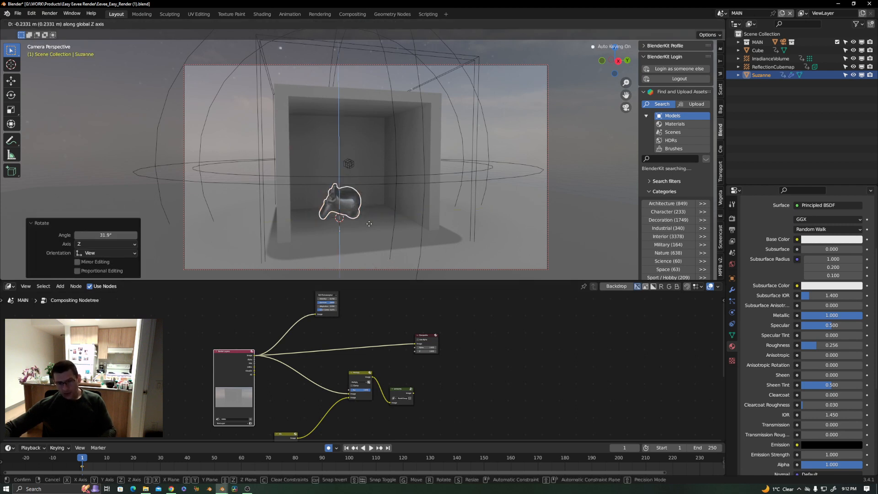
pyautogui.click(372, 230)
# - Rotate the monkey about 118° around the global Z axis so its face turns toward the camera
pyautogui.press('r')
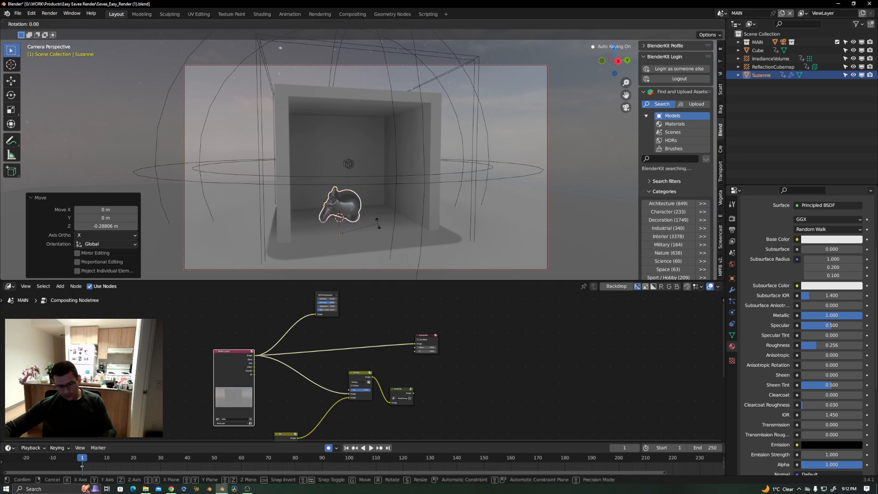
pyautogui.press('z')
pyautogui.click(289, 177)
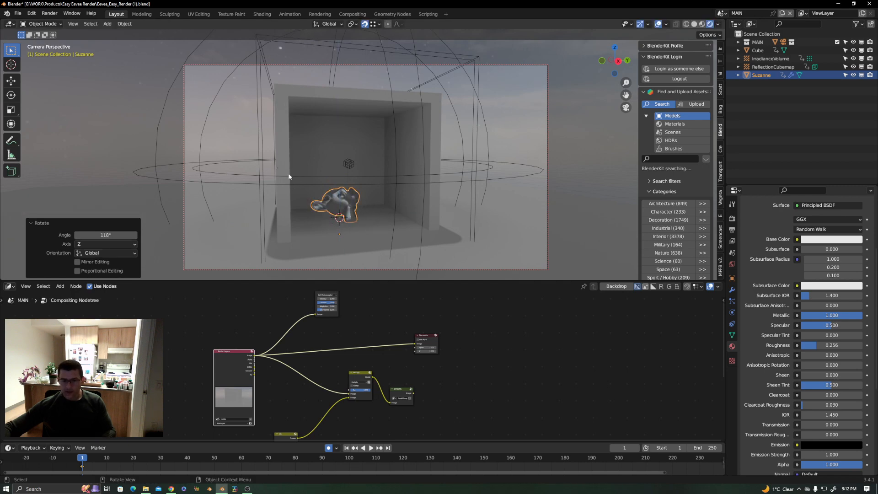
# - Scale the monkey up by about 1.49 and lower it about 0.14 m along Z toward the floor
pyautogui.moveTo(326, 222); pyautogui.dragTo(326, 226, button='middle')
pyautogui.scroll(3, 326, 222)
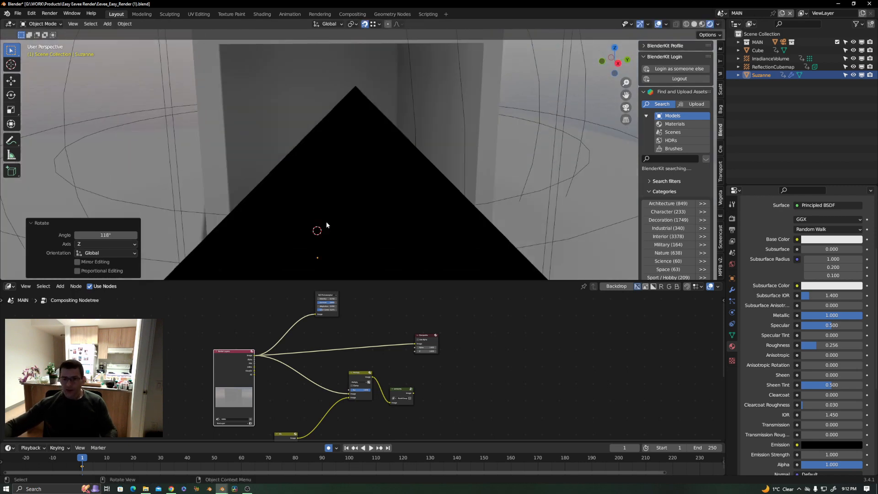
pyautogui.scroll(-5, 314, 208)
pyautogui.moveTo(311, 162); pyautogui.dragTo(339, 105, button='middle')
pyautogui.scroll(3, 339, 104)
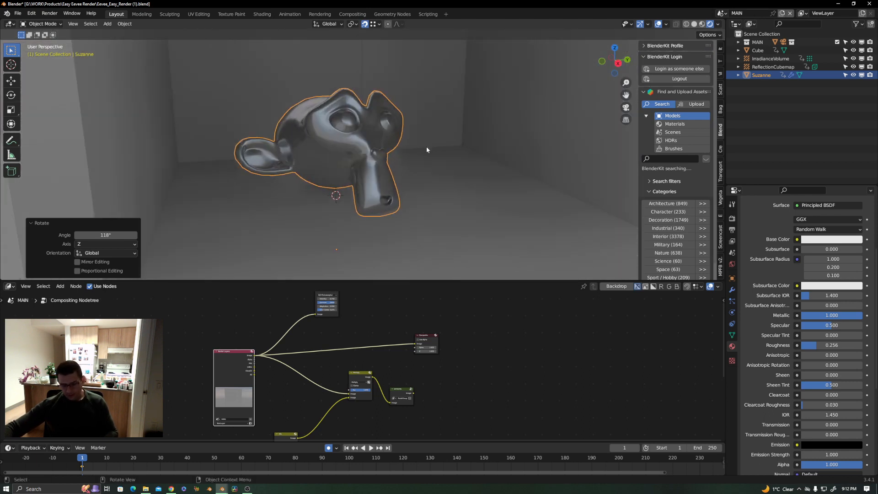
pyautogui.press('g')
pyautogui.press('z')
pyautogui.click(426, 152)
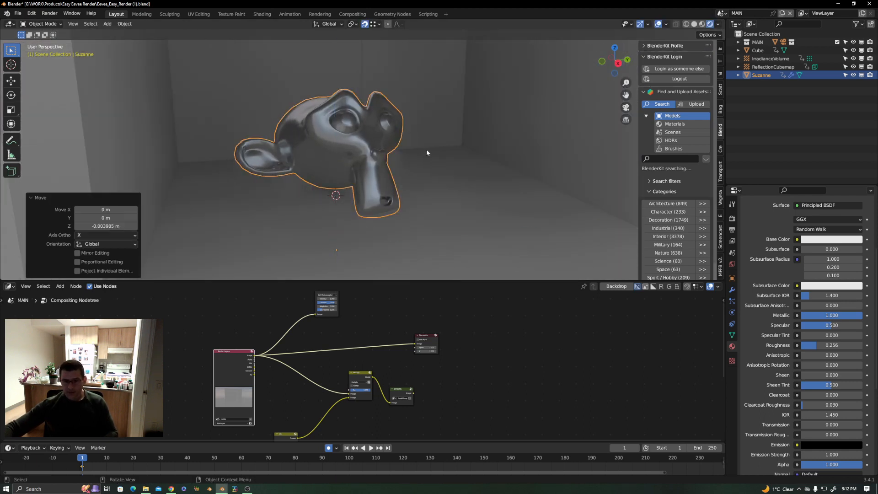
pyautogui.press('s')
pyautogui.click(457, 170)
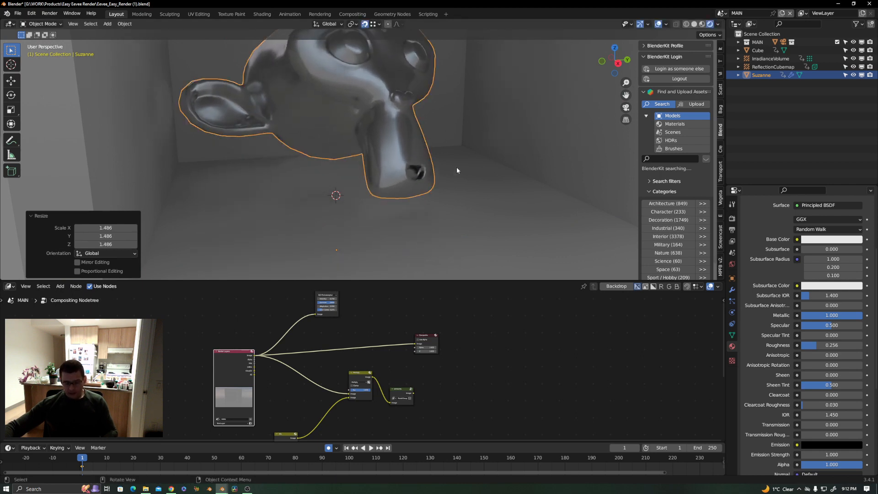
pyautogui.press('g')
pyautogui.press('z')
pyautogui.click(452, 188)
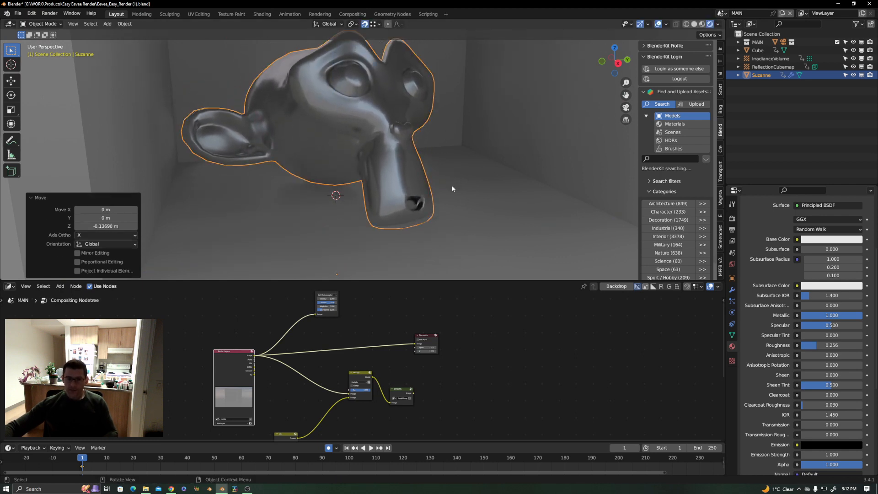
# - Tilt the monkey by about -6.12° in a lower side view of the structure
pyautogui.moveTo(442, 226); pyautogui.dragTo(458, 218, button='middle')
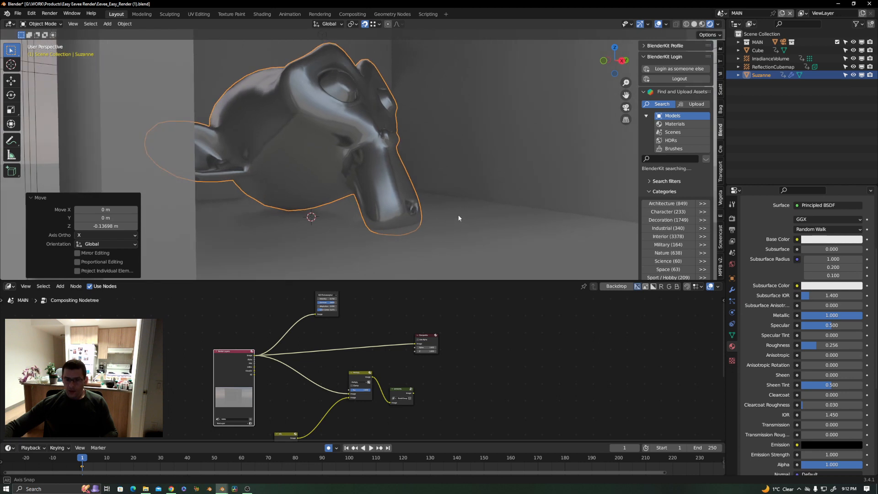
pyautogui.press('r')
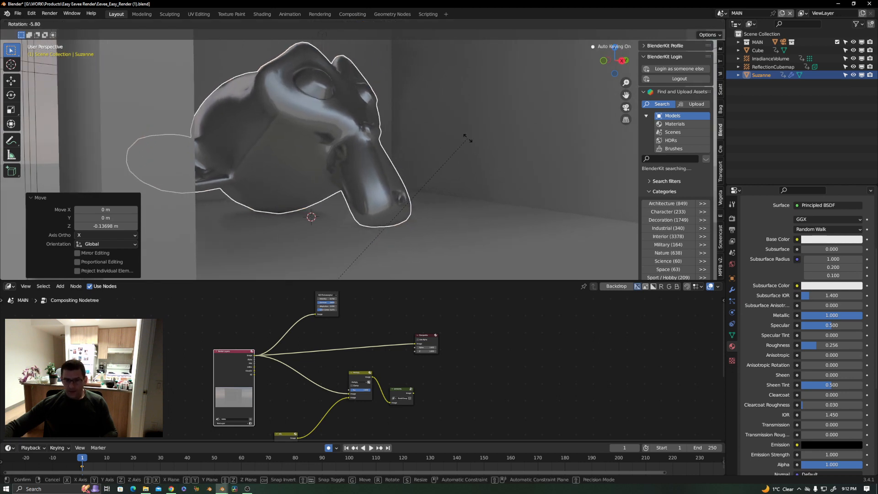
pyautogui.click(452, 145)
# - Move the monkey inside the structure by about -0.26 m along X and 0.39 m along Y
pyautogui.moveTo(452, 144); pyautogui.dragTo(369, 198, button='middle')
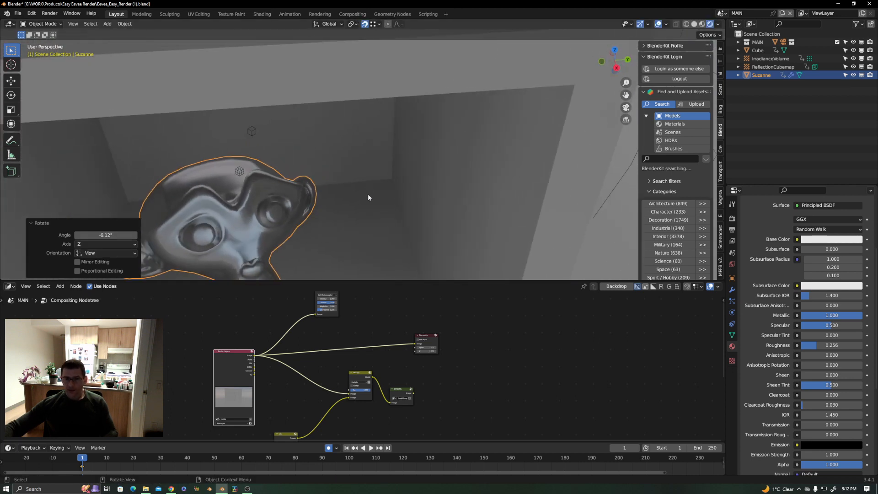
pyautogui.scroll(-5, 470, 135)
pyautogui.press('g')
pyautogui.press('x')
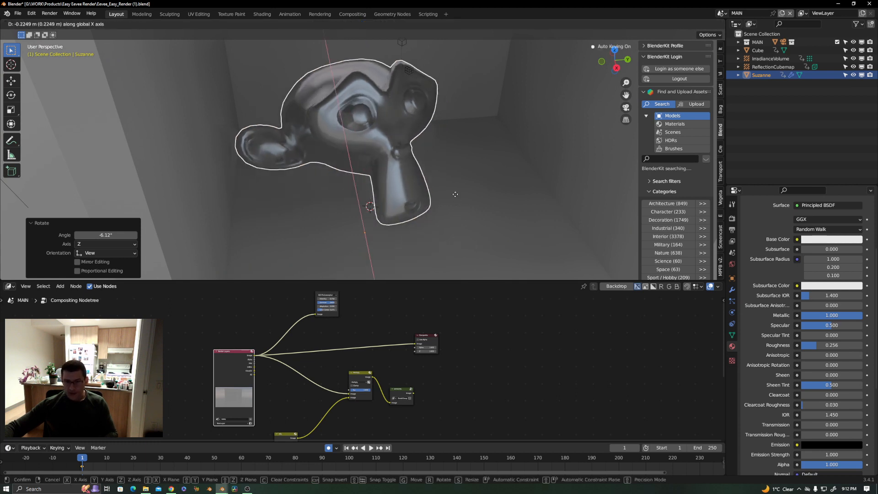
pyautogui.click(437, 193)
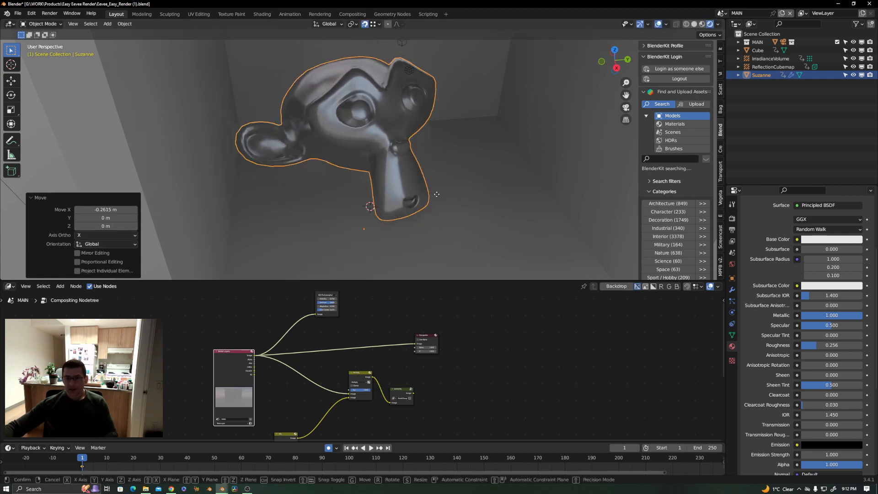
pyautogui.press('g')
pyautogui.press('y')
pyautogui.click(462, 148)
# - Return to the scene camera view and deselect the monkey to examine the metallic reflections
pyautogui.moveTo(462, 149); pyautogui.dragTo(121, 171, button='middle')
pyautogui.press('KP_0')
pyautogui.press('KP_0')
pyautogui.press('KP_0')
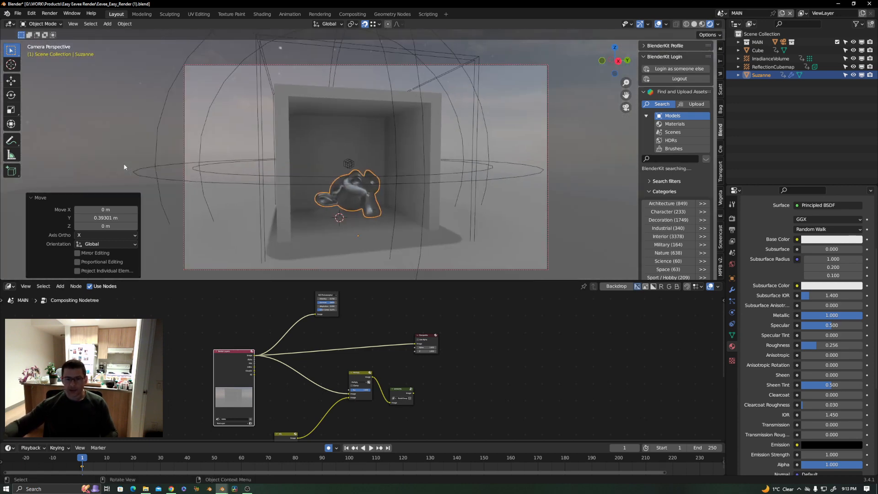
pyautogui.click(31, 198)
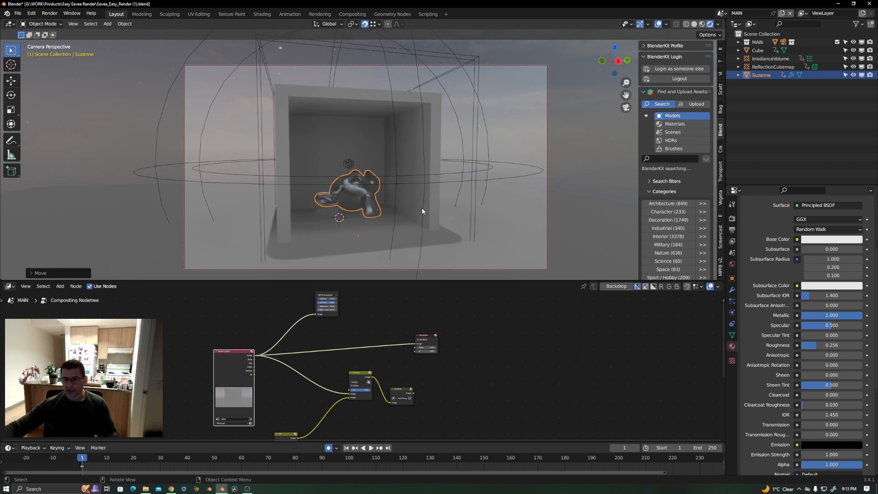
pyautogui.click(511, 114)
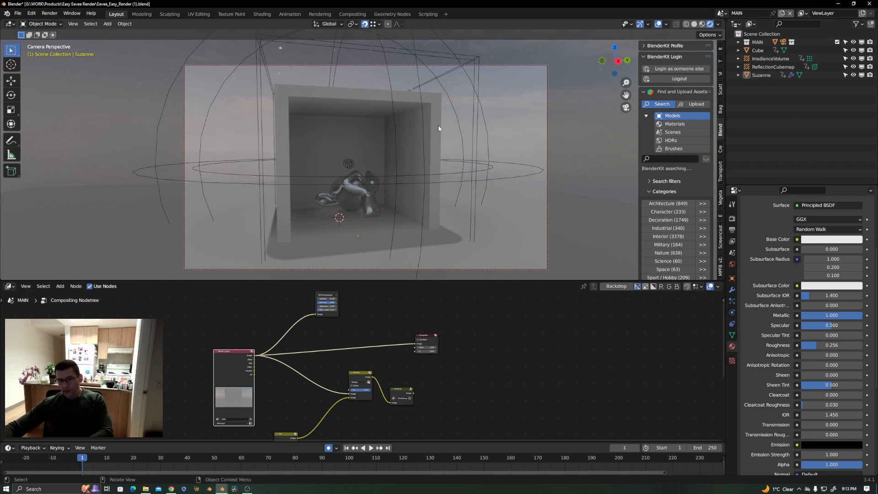
# - Render the current frame, then switch the render result to Slot 2 and put the render window away
pyautogui.press('F12')
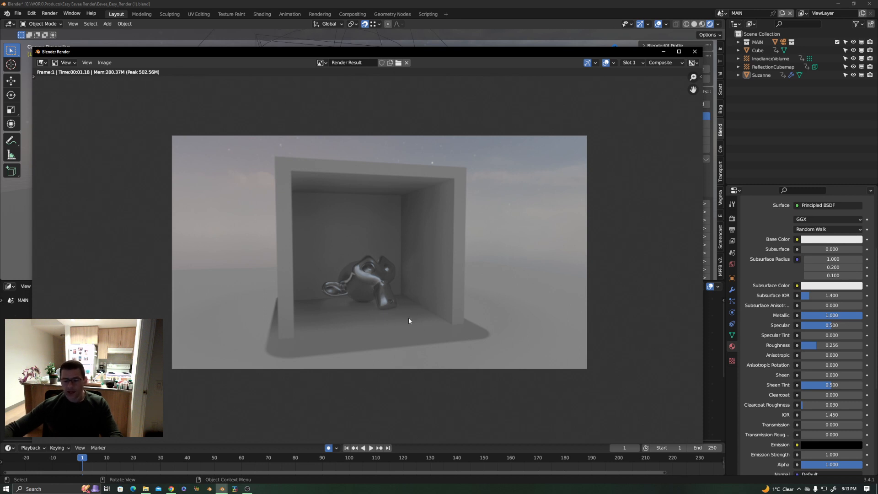
pyautogui.click(640, 63)
pyautogui.click(637, 81)
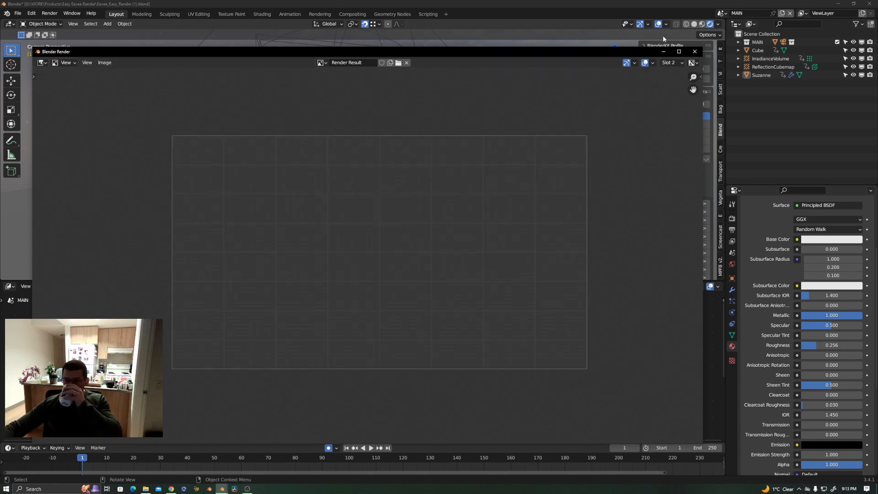
pyautogui.click(664, 51)
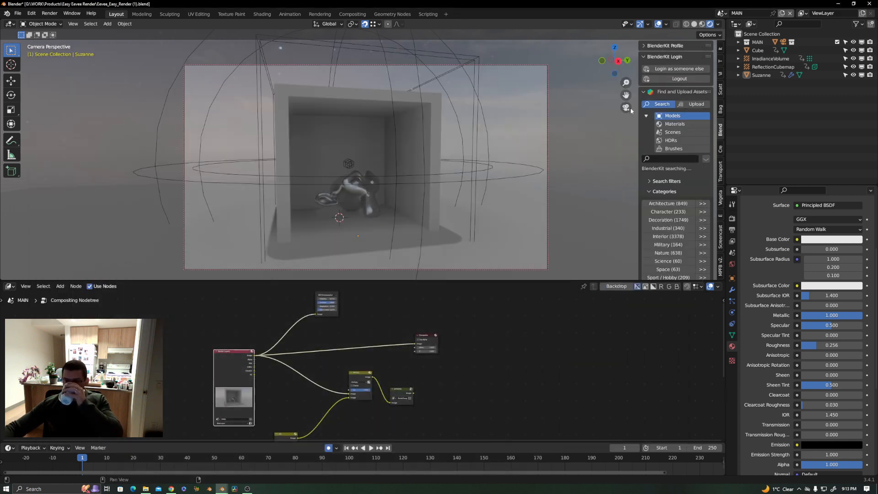
# - Delete the irradiance volume and the reflection cubemap surrounding the structure
pyautogui.click(441, 78)
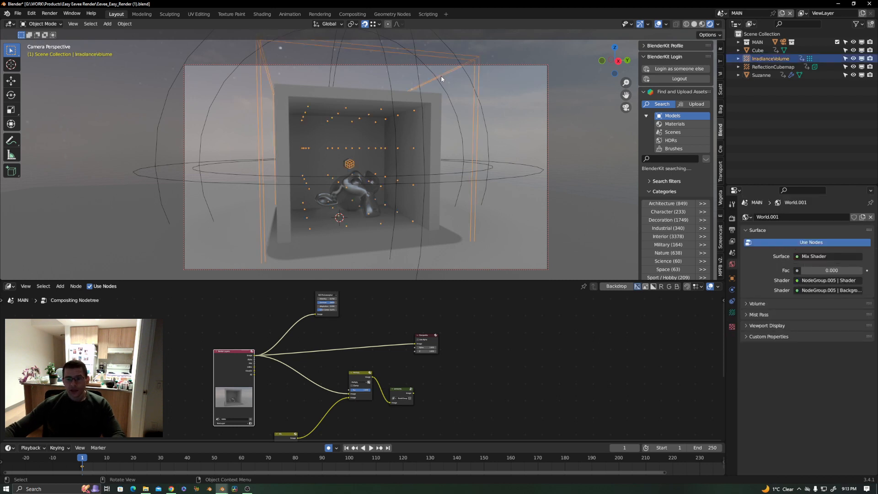
pyautogui.press('Delete')
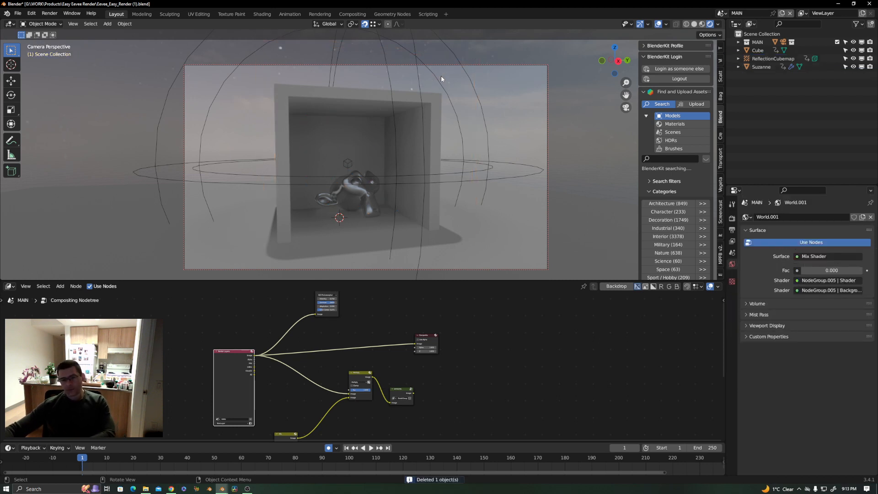
pyautogui.click(443, 88)
pyautogui.press('Delete')
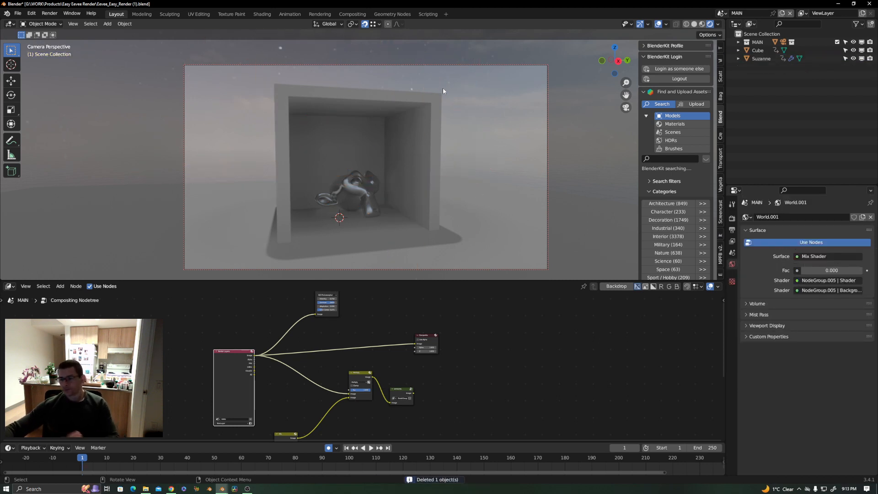
# - Delete the baked lighting cache in the scene's Indirect Lighting render settings
pyautogui.click(732, 218)
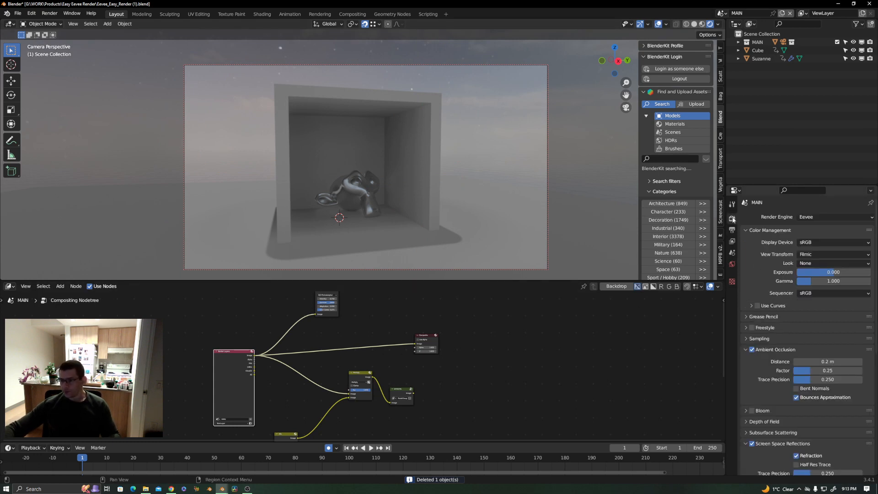
pyautogui.scroll(-5, 778, 396)
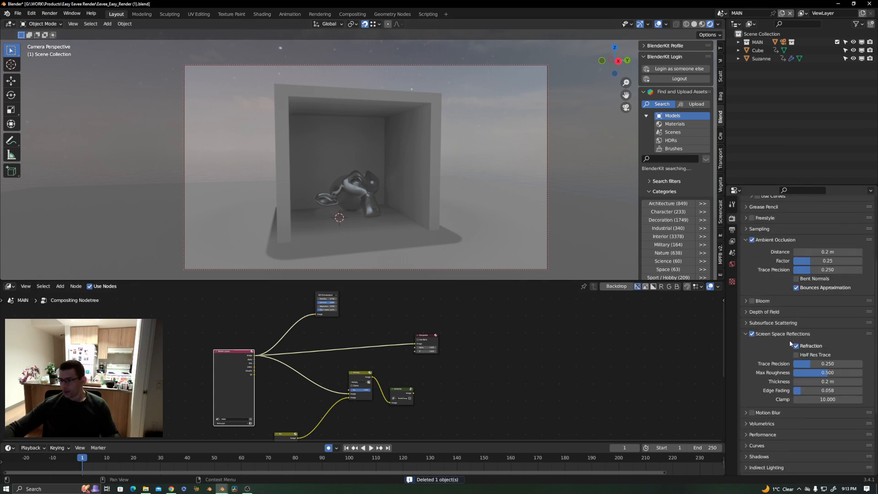
pyautogui.scroll(-4, 757, 426)
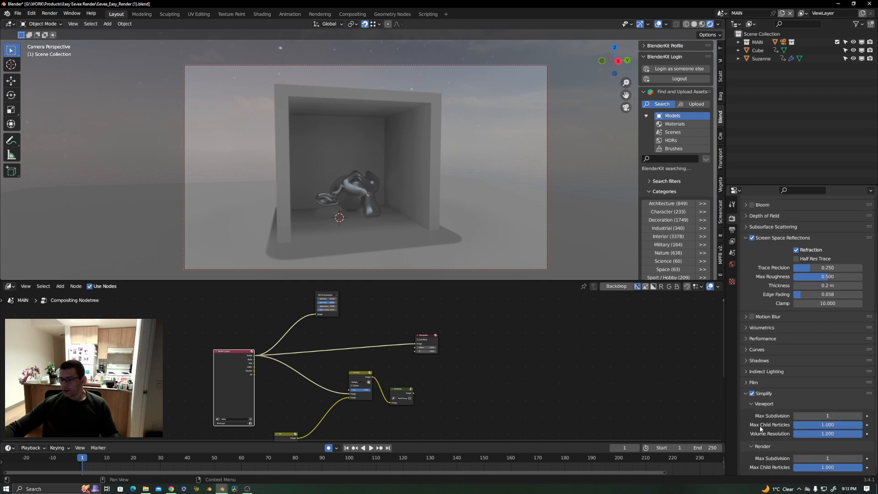
pyautogui.click(756, 371)
pyautogui.scroll(-3, 795, 368)
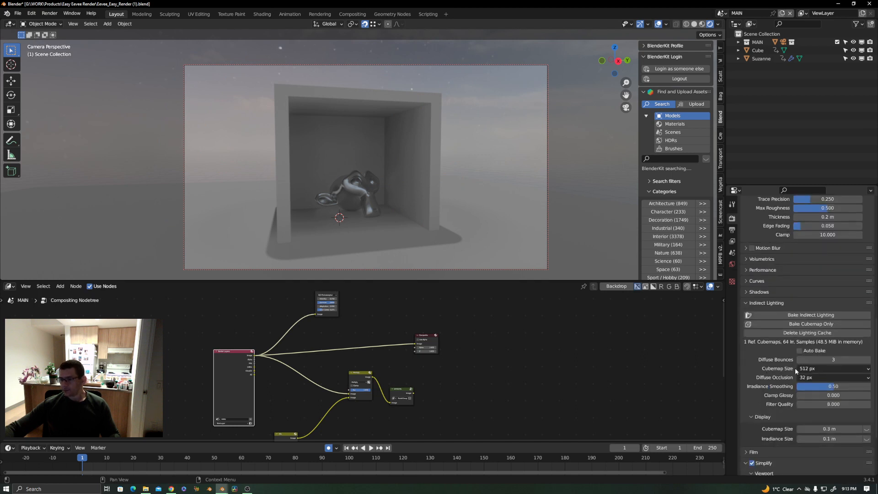
pyautogui.click(823, 333)
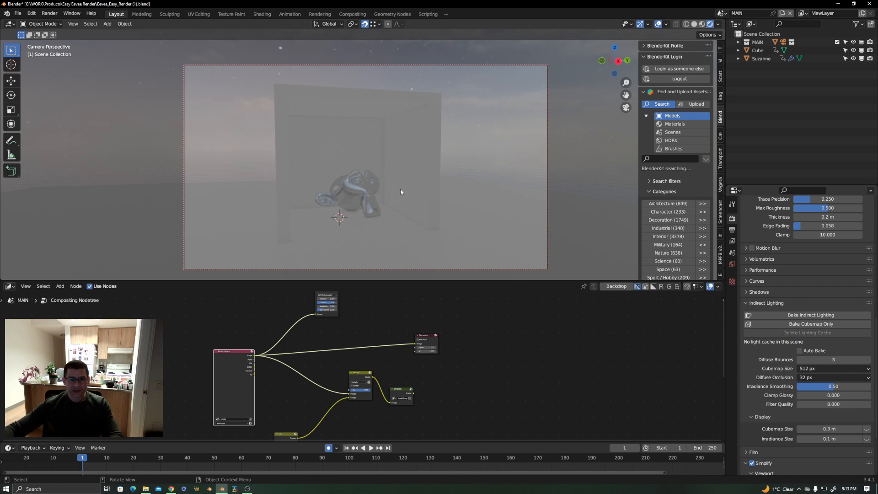
# - Link the last node group's image output to the Composite node in the compositing tree
pyautogui.click(415, 393)
pyautogui.moveTo(412, 393); pyautogui.dragTo(467, 374)
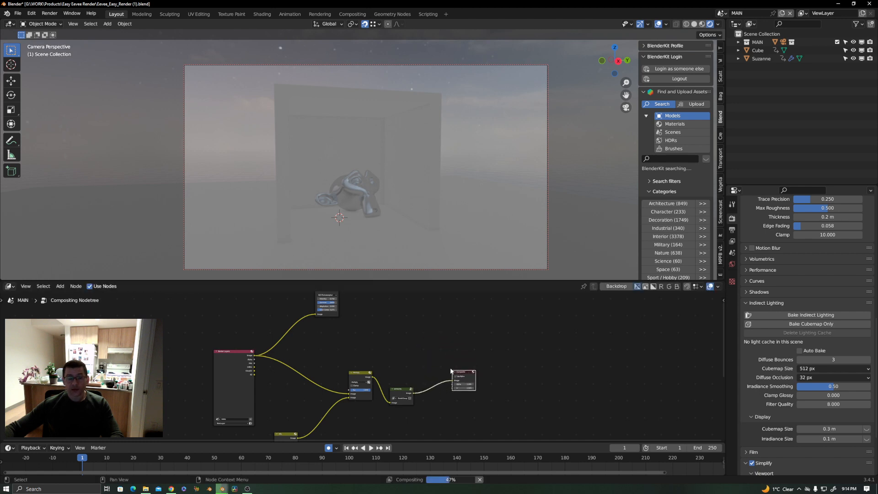
pyautogui.moveTo(444, 362); pyautogui.dragTo(471, 317, button='middle')
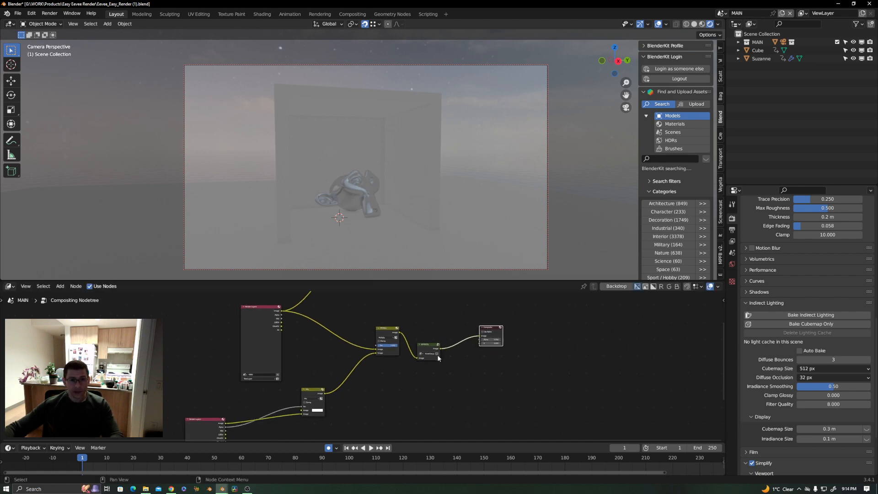
# - Turn off Render Single Layer in the view layer settings so all view layers are rendered
pyautogui.click(732, 230)
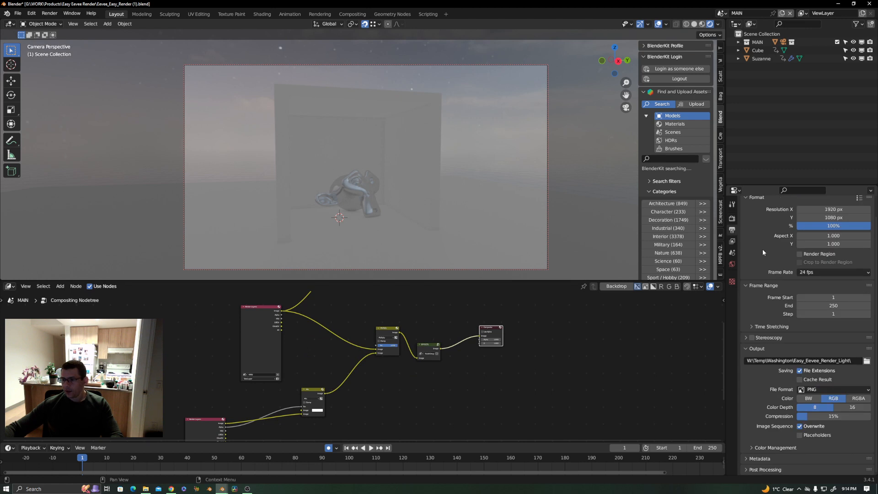
pyautogui.click(732, 241)
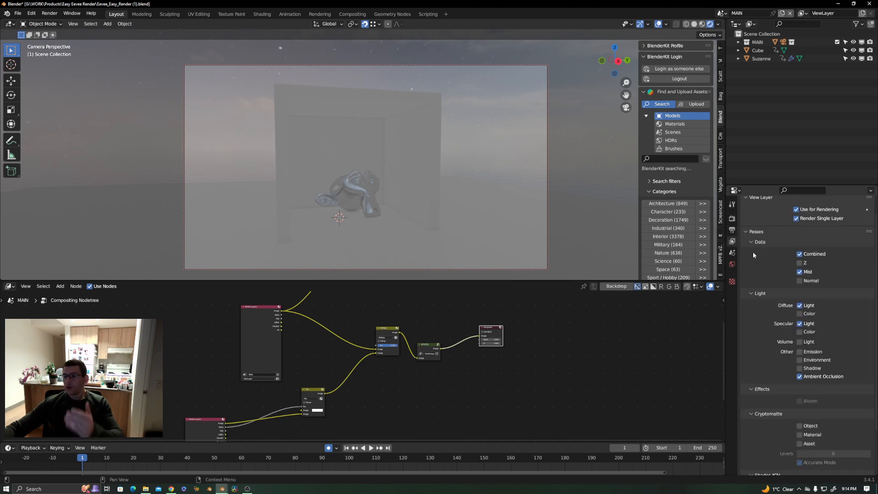
pyautogui.click(795, 219)
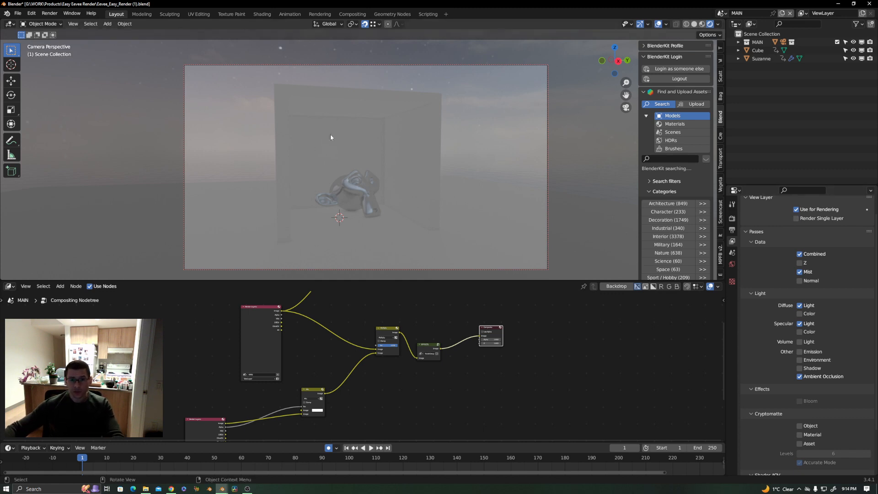
pyautogui.moveTo(381, 372); pyautogui.dragTo(411, 378, button='middle')
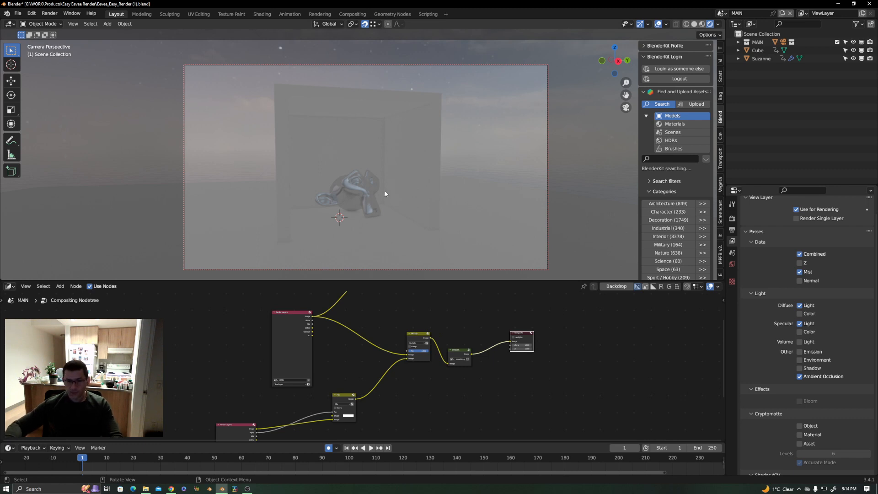
# - Render the current frame and place the render window below the 3D viewport to compare the two
pyautogui.press('F12')
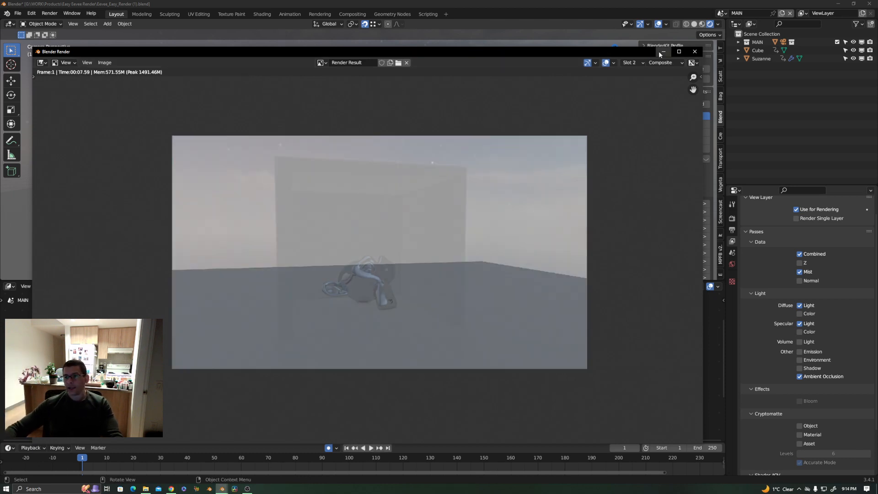
pyautogui.click(694, 51)
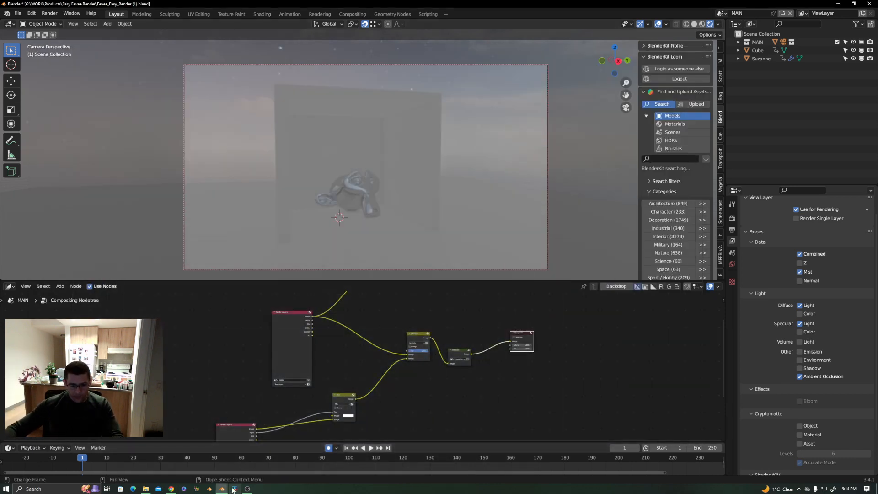
pyautogui.moveTo(223, 488)
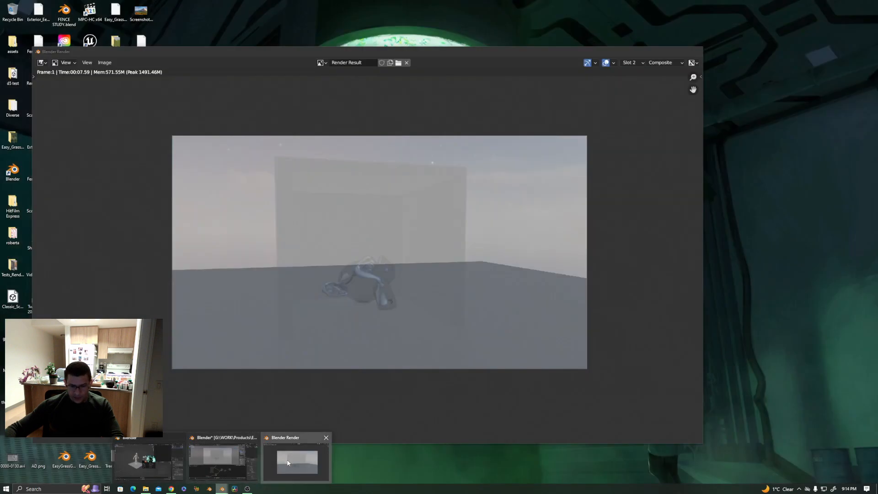
pyautogui.click(287, 463)
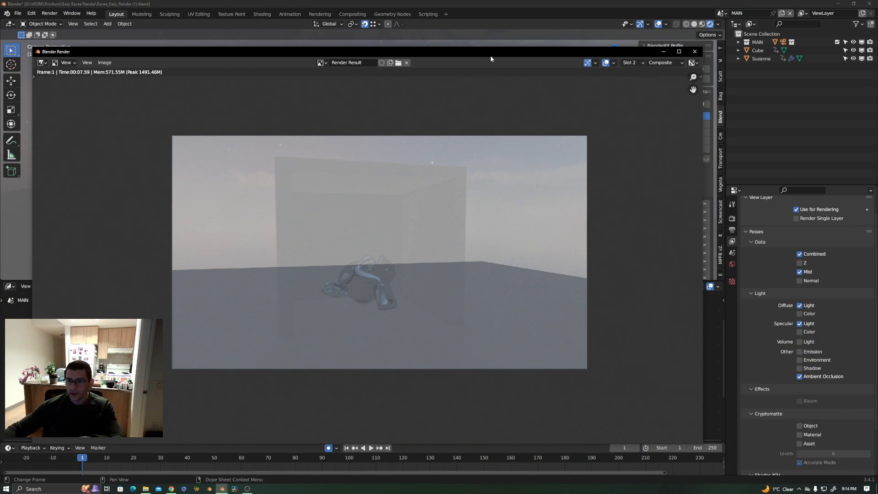
pyautogui.moveTo(490, 55)
pyautogui.mouseDown()
pyautogui.moveTo(452, 108)
pyautogui.moveTo(463, 323)
pyautogui.moveTo(464, 292)
pyautogui.mouseUp()
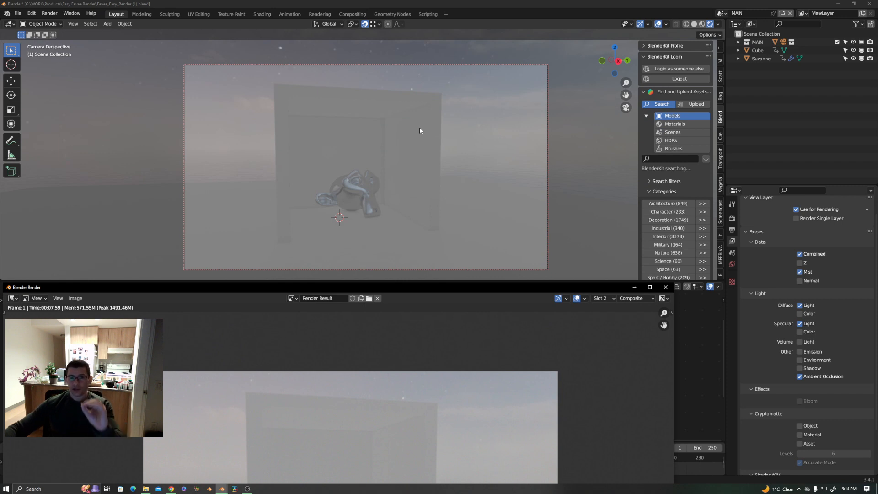
# - Move the Cube and Suzanne objects together into the MAIN collection
pyautogui.click(759, 51)
pyautogui.keyDown('shift'); pyautogui.click(761, 60); pyautogui.keyUp('shift')
pyautogui.moveTo(759, 51); pyautogui.dragTo(761, 43)
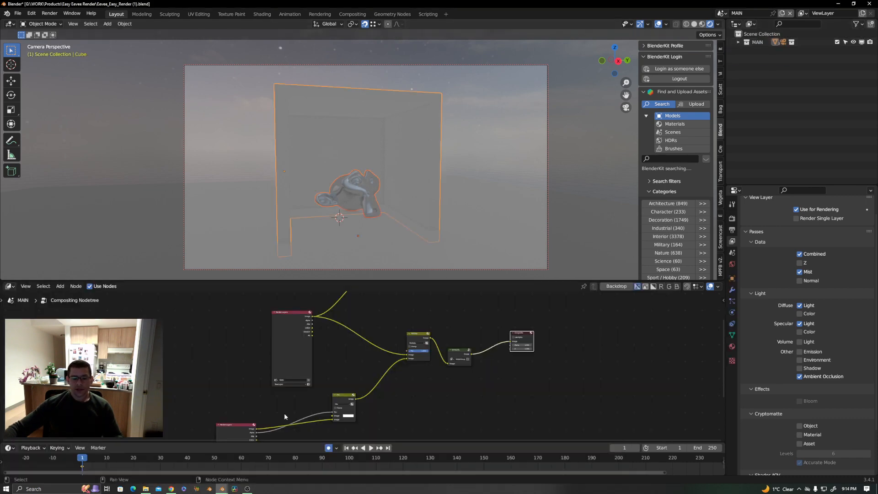
# - Check the objects inside the MAIN collection, then render the current frame again into Slot 2
pyautogui.moveTo(223, 490)
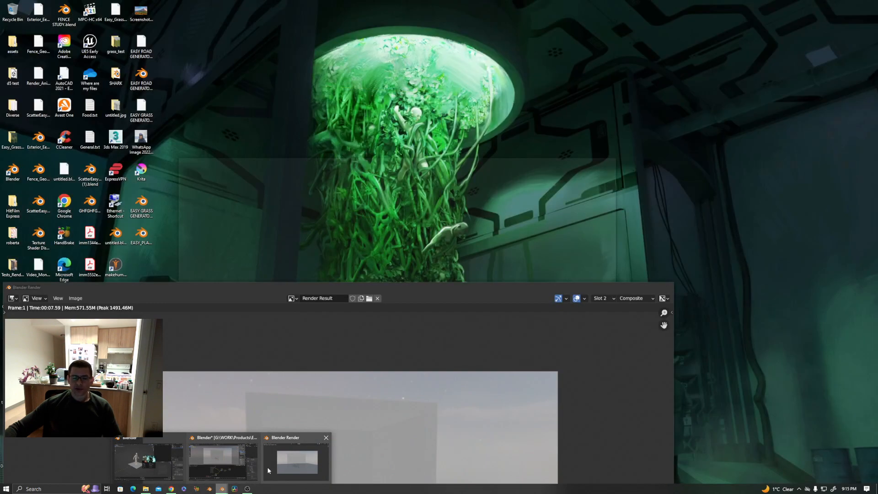
pyautogui.click(276, 469)
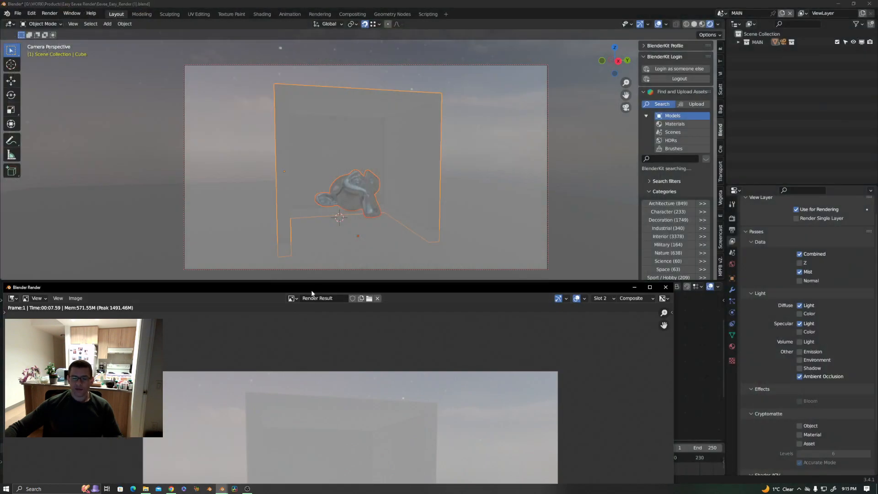
pyautogui.moveTo(312, 291); pyautogui.dragTo(338, 40)
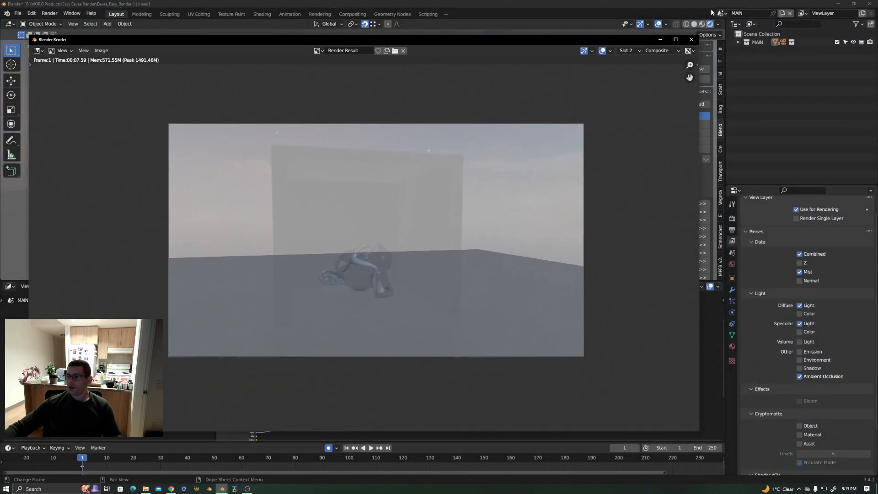
pyautogui.click(739, 42)
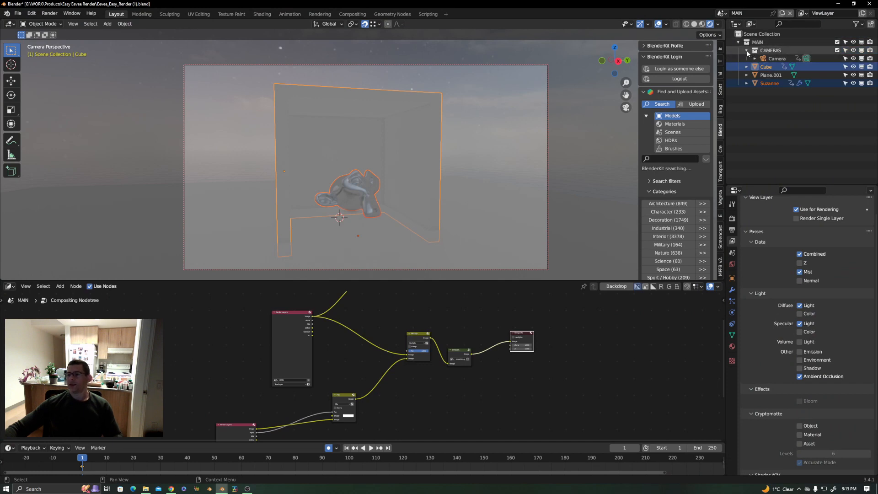
pyautogui.click(748, 52)
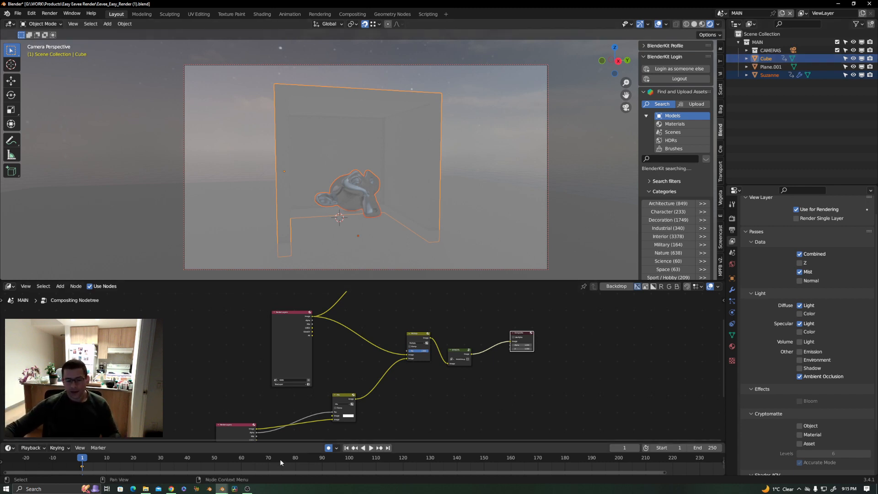
pyautogui.click(223, 488)
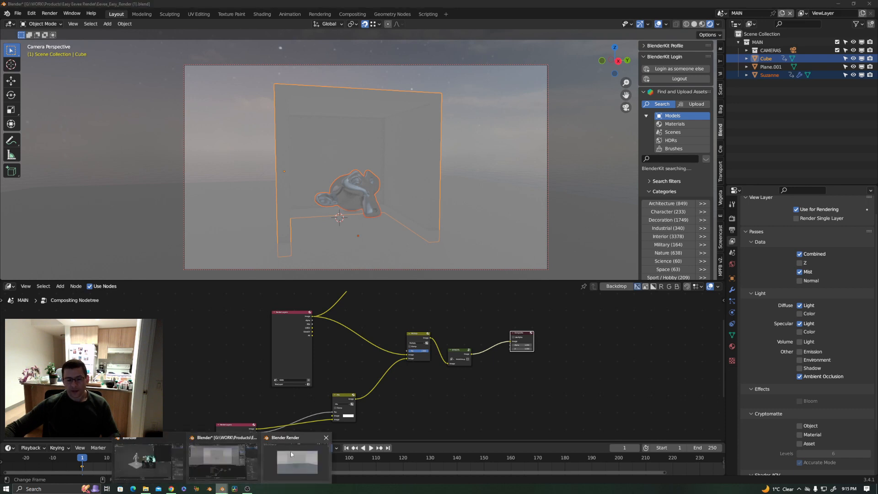
pyautogui.click(291, 454)
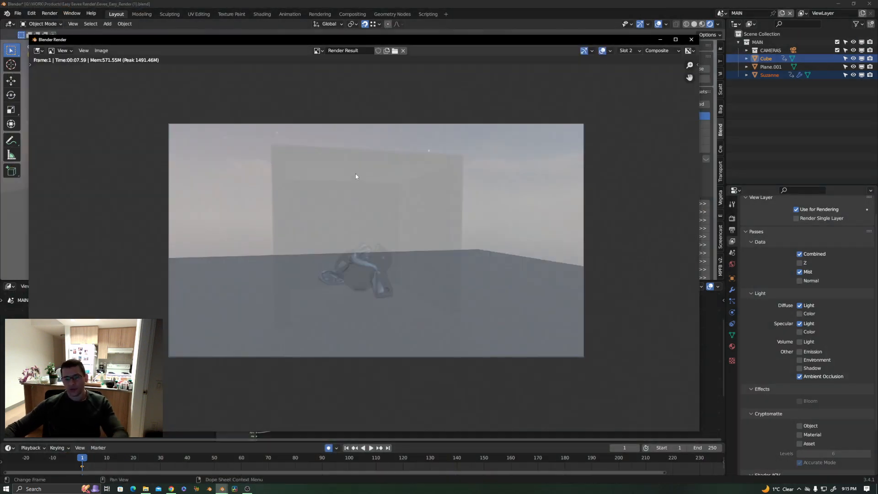
pyautogui.press('F12')
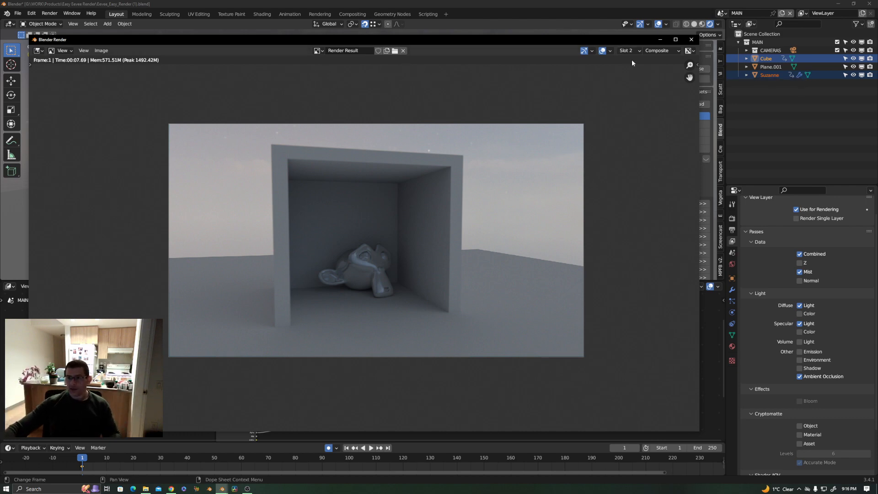
# - Compare the renders in Slot 1 and Slot 2 by switching repeatedly between them, ending on Slot 2
pyautogui.press('j')
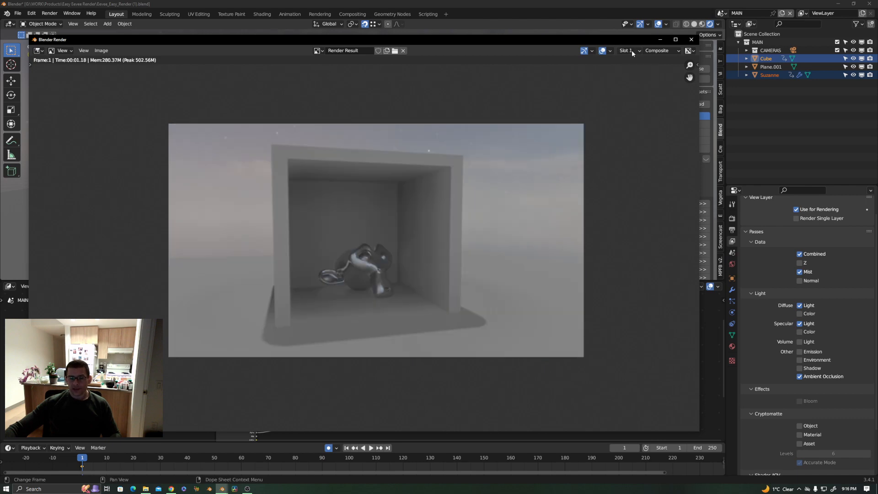
pyautogui.press('j')
pyautogui.press('j')
pyautogui.press('j')
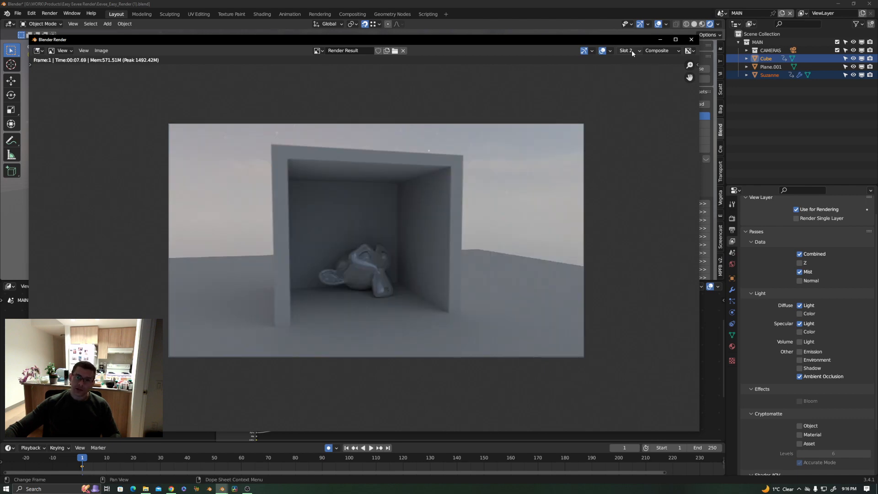
pyautogui.press('j')
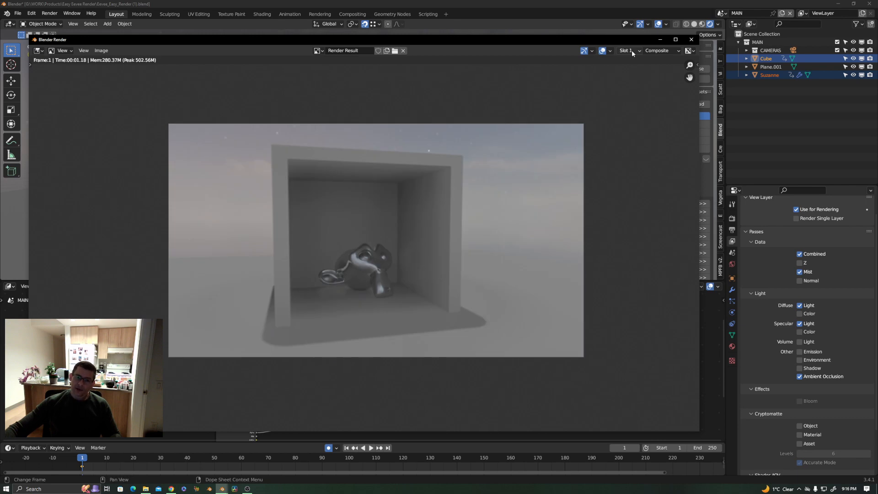
pyautogui.press('j')
pyautogui.press('j')
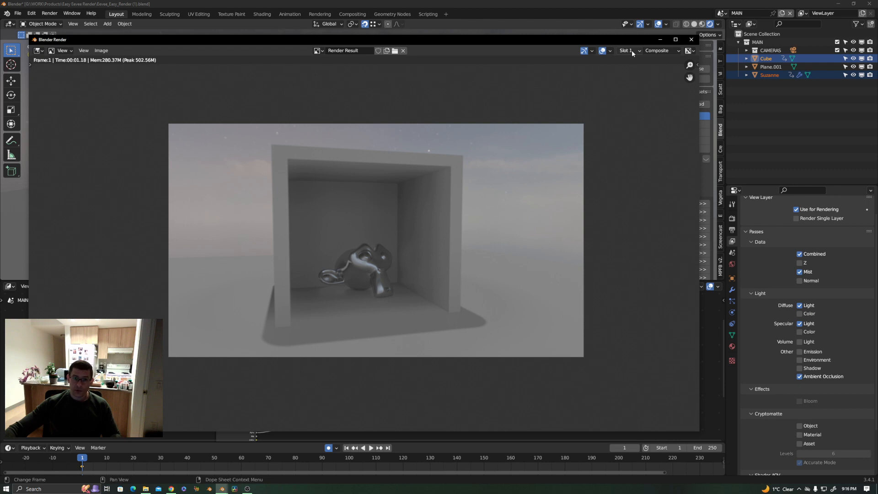
pyautogui.press('j')
pyautogui.press('j')
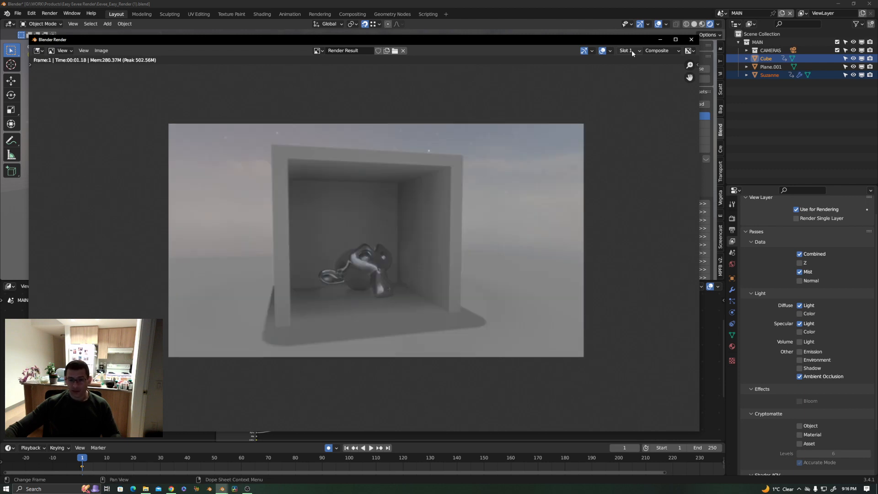
pyautogui.press('j')
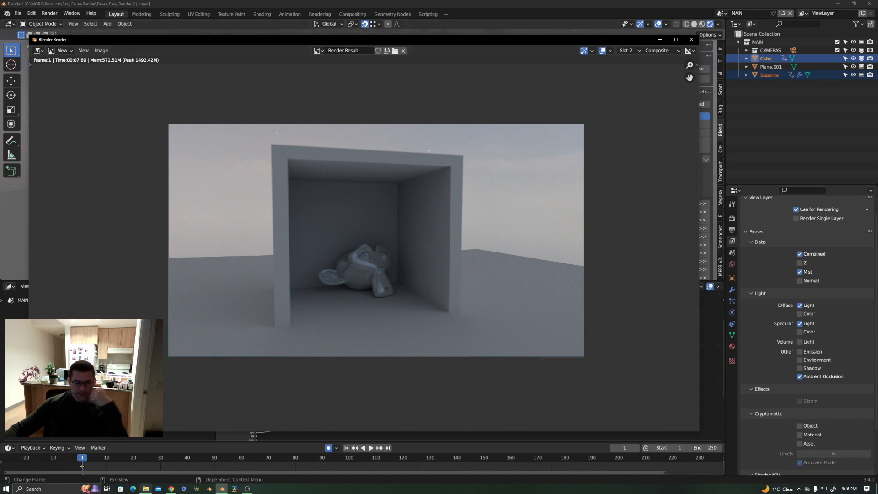
# - Open the Comp_2.mp4 video from the Easy Eevee Render folder and skip back to an earlier moment in it
pyautogui.moveTo(146, 489)
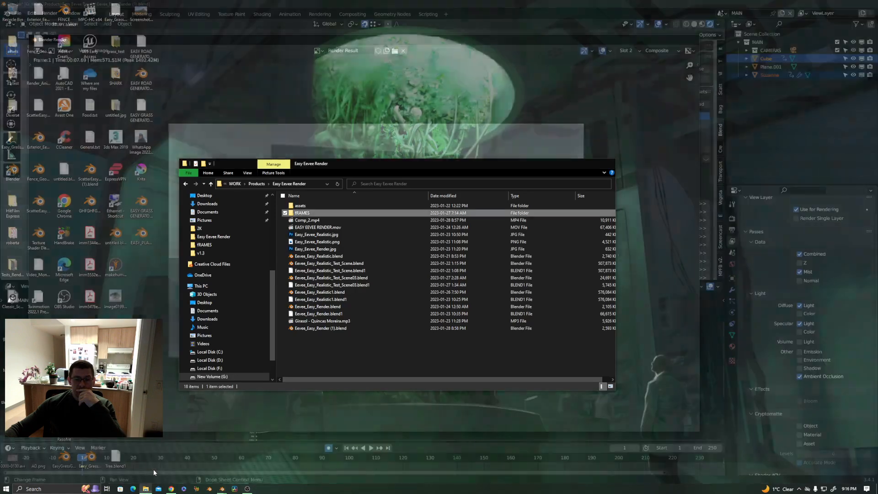
pyautogui.click(153, 469)
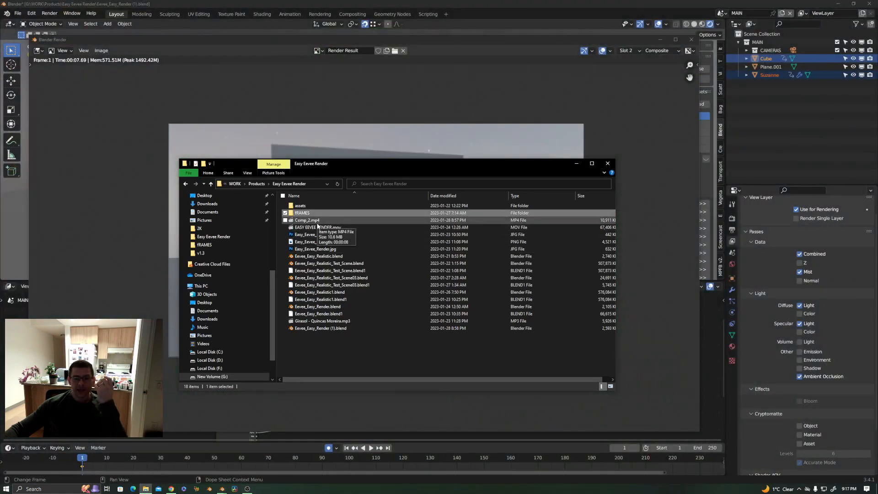
pyautogui.click(319, 222)
pyautogui.doubleClick(319, 221)
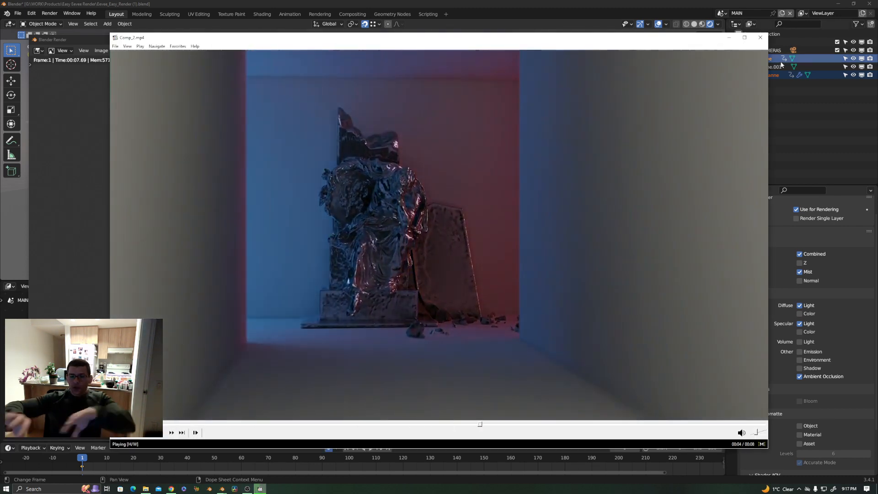
pyautogui.click(379, 424)
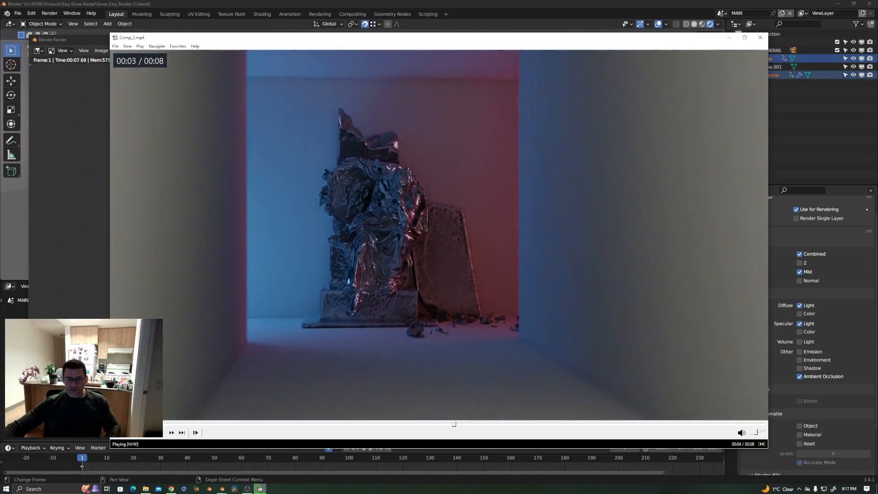
# - Pause the Comp_2.mp4 video and scrub back through it to examine the lighting at several moments, ending at 00:02
pyautogui.press('space')
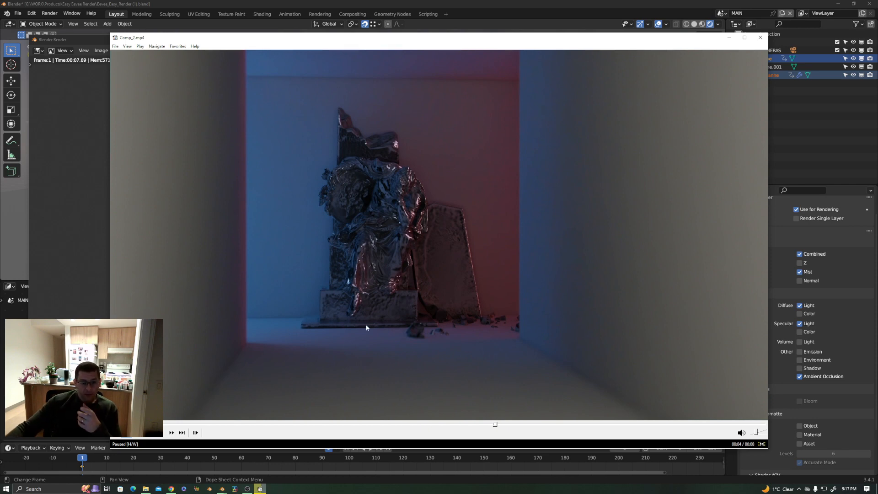
pyautogui.moveTo(442, 424); pyautogui.dragTo(368, 422)
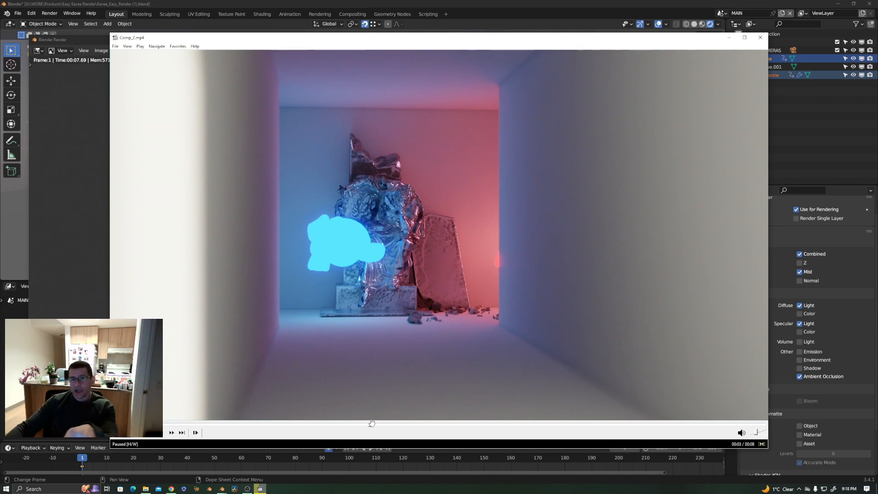
pyautogui.click(397, 424)
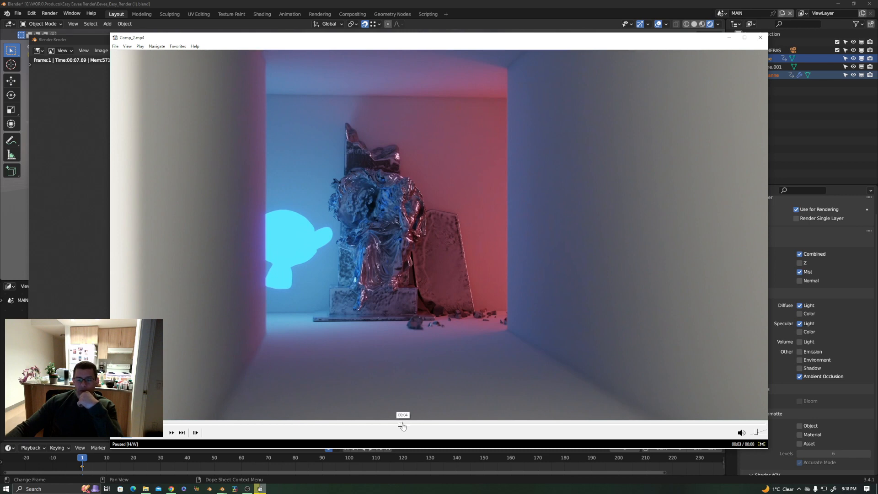
pyautogui.moveTo(402, 425); pyautogui.dragTo(300, 407)
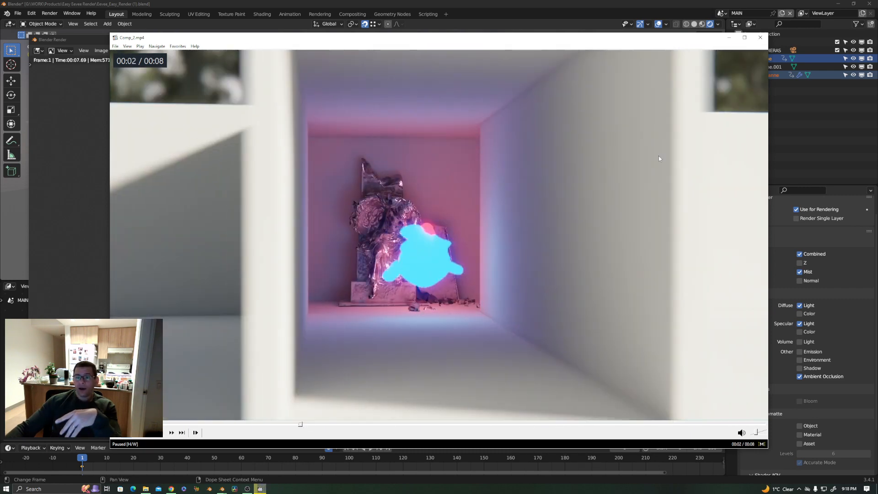
# - Close the video, the Easy Eevee Render folder window and the render result window
pyautogui.click(760, 37)
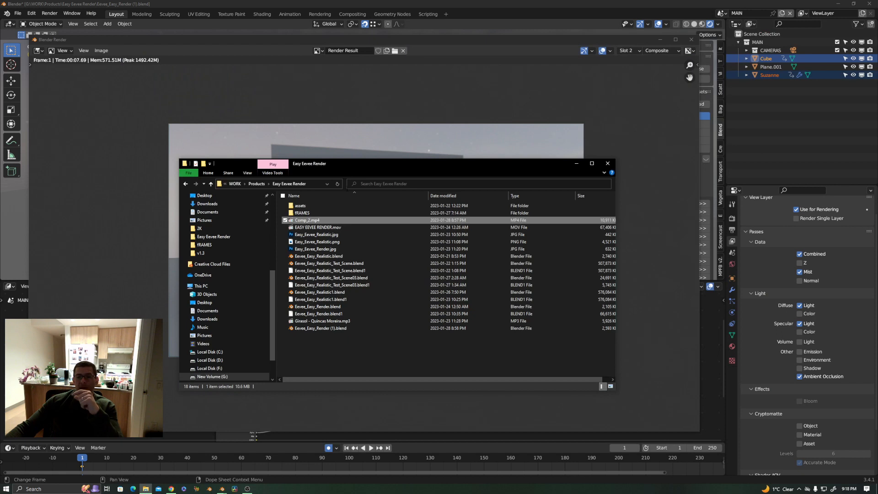
pyautogui.click(607, 164)
pyautogui.click(690, 40)
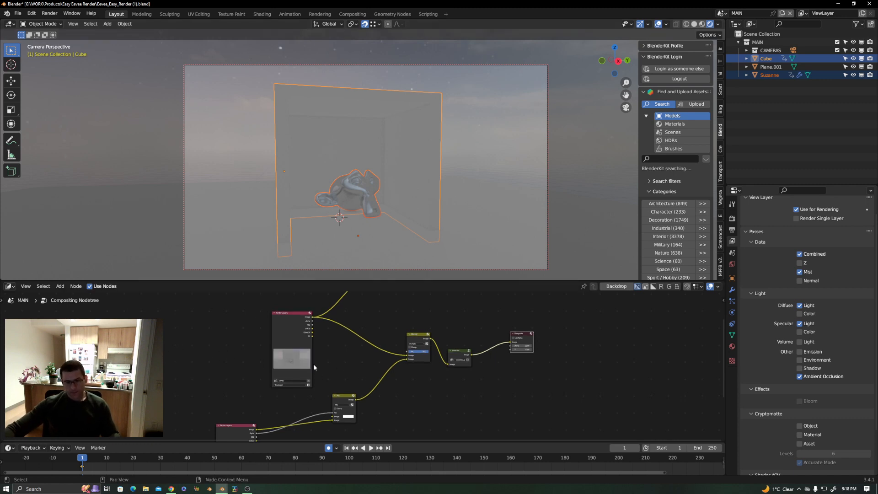
# - Change the compositor area to the Shader Editor and bring the World.001 nodes into view
pyautogui.click(9, 286)
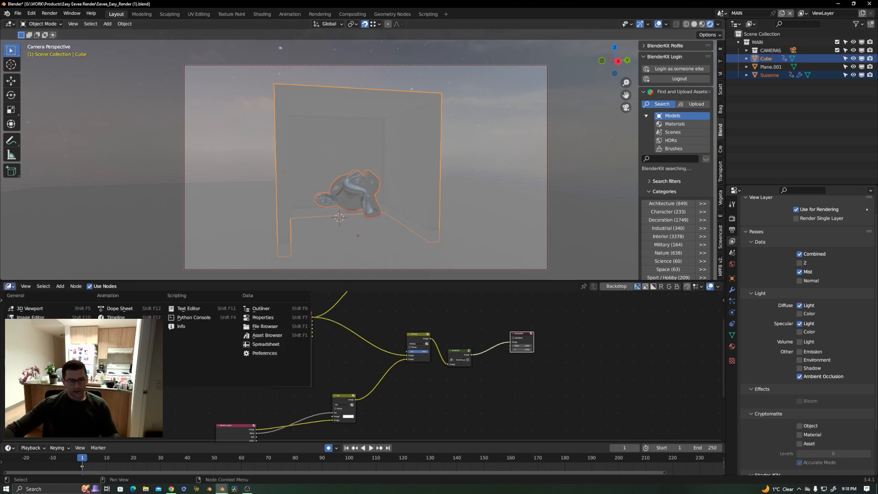
pyautogui.click(30, 361)
pyautogui.scroll(-3, 287, 369)
pyautogui.moveTo(405, 373); pyautogui.dragTo(324, 372, button='middle')
pyautogui.scroll(5, 325, 373)
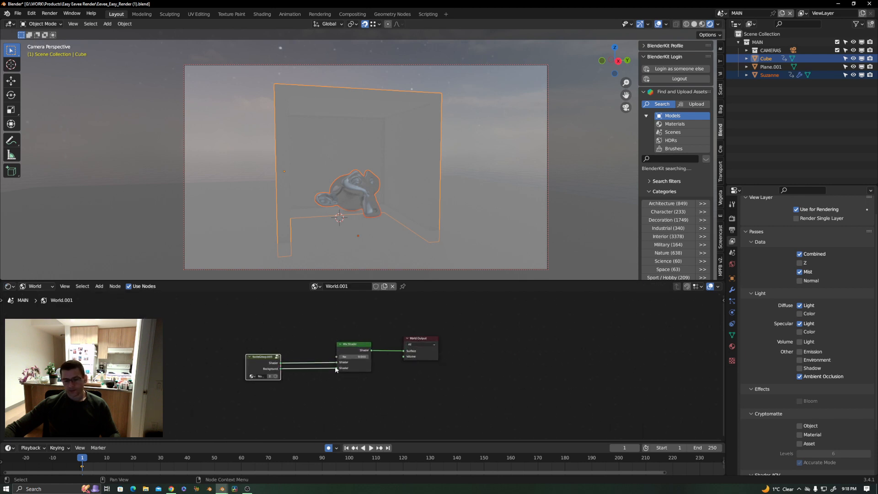
# - Collapse the MAIN collection and switch the active scene to CYCLES_BACKGROUND
pyautogui.click(722, 13)
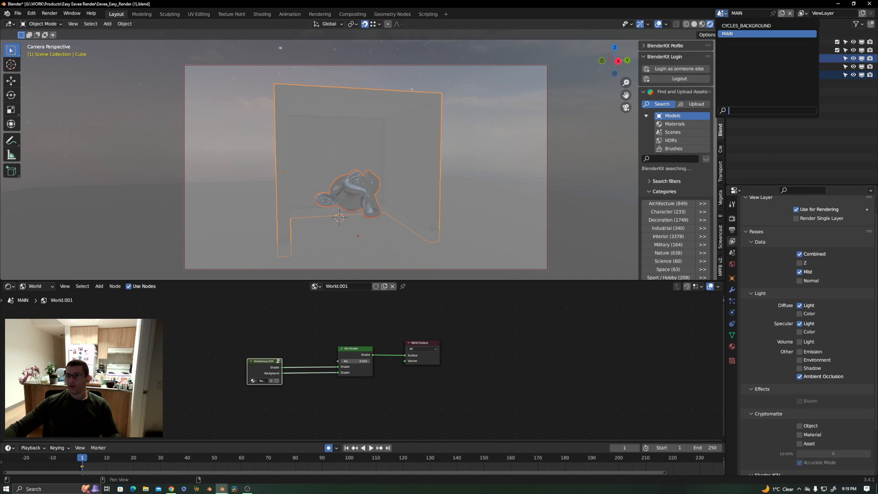
pyautogui.click(784, 177)
pyautogui.click(738, 42)
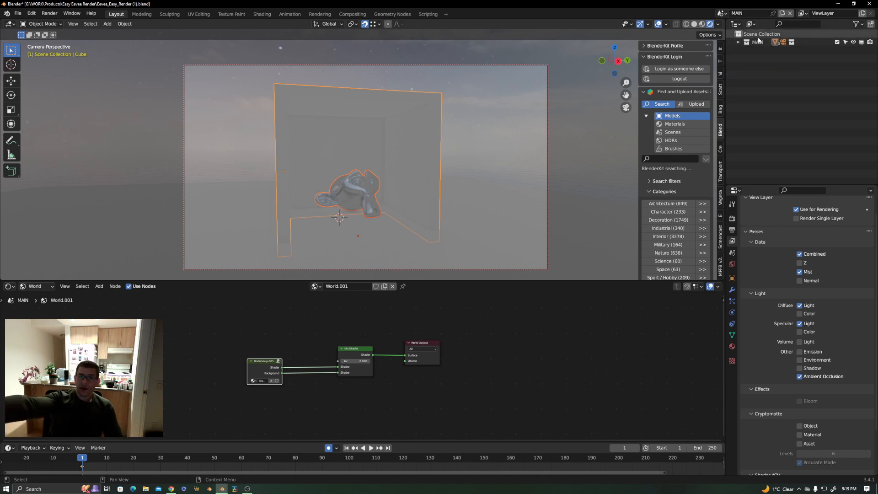
pyautogui.click(722, 14)
pyautogui.click(746, 26)
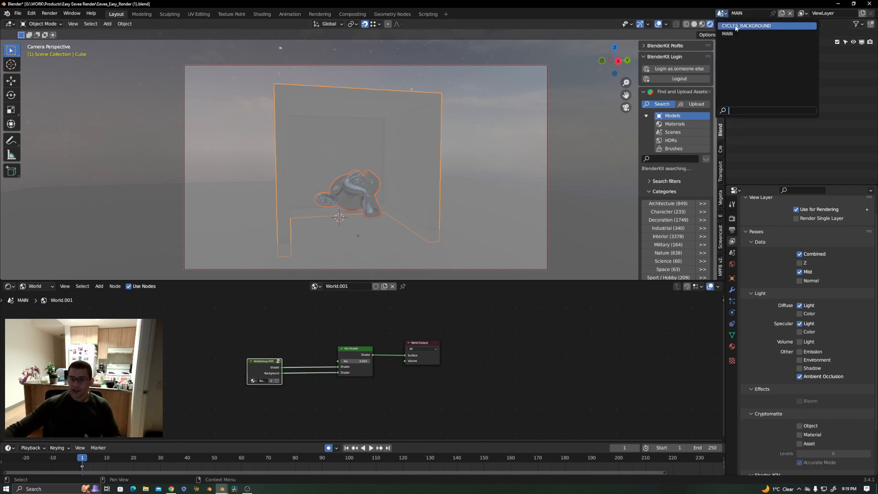
pyautogui.click(456, 87)
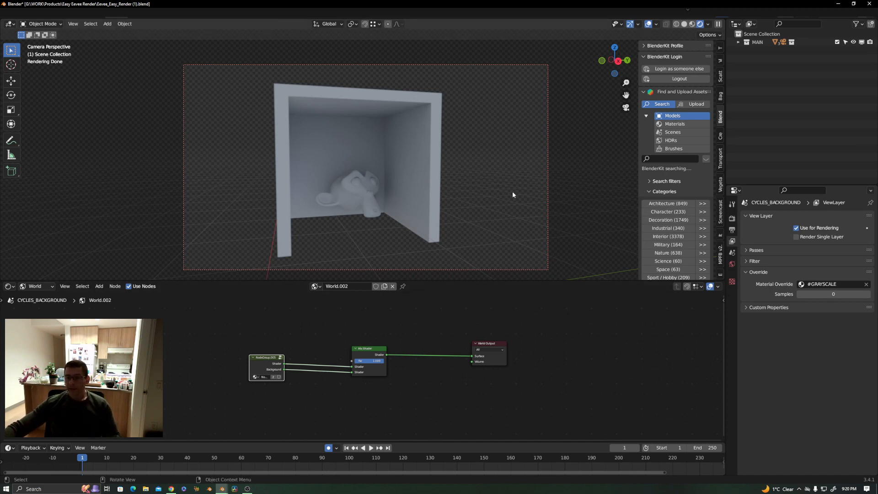
# - Switch the viewport to Solid shading, then unhide and select the ground plane Plane.001 in the MAIN collection
pyautogui.press('z')
pyautogui.click(512, 213)
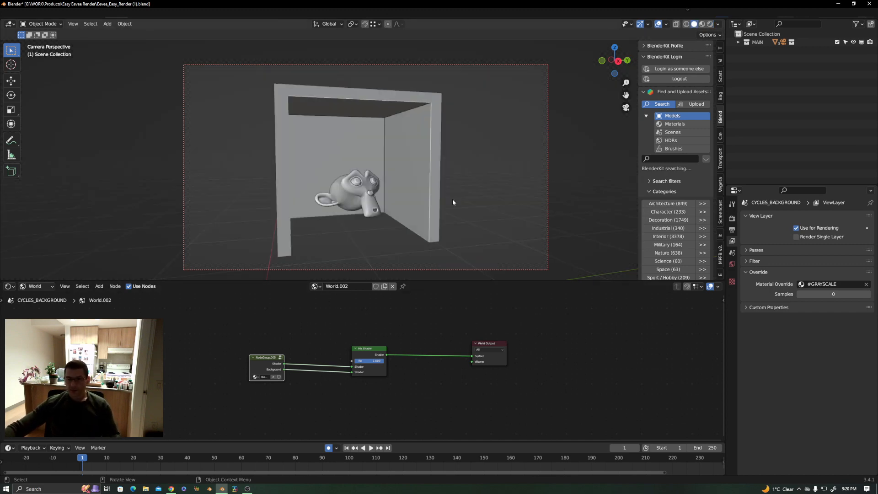
pyautogui.click(739, 42)
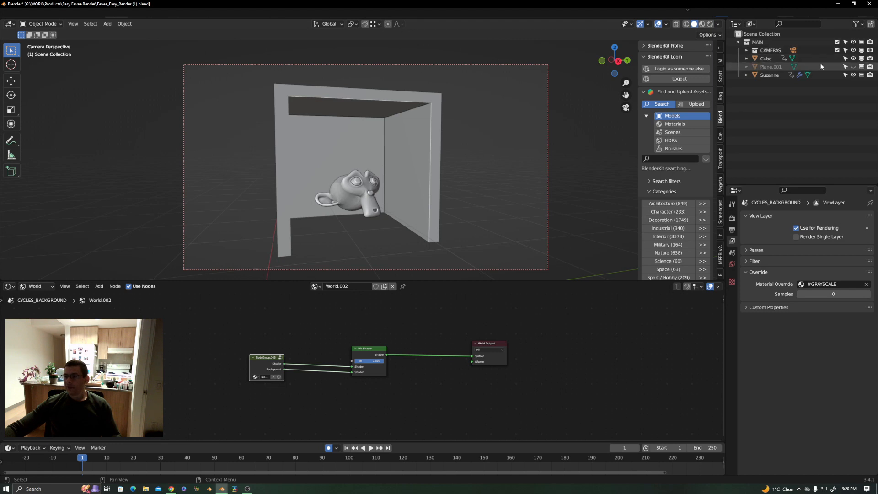
pyautogui.click(853, 67)
pyautogui.click(324, 233)
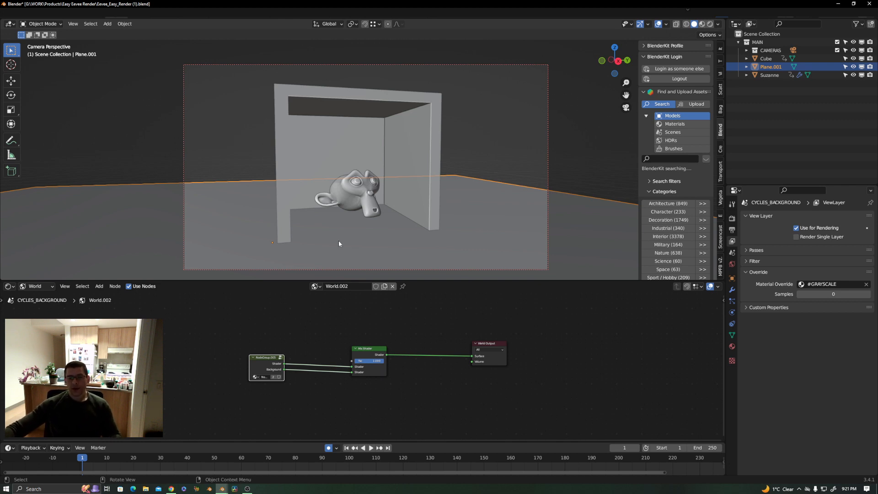
# - Return the viewport to Rendered shading and clear the selection of the ground plane
pyautogui.press('z')
pyautogui.click(339, 194)
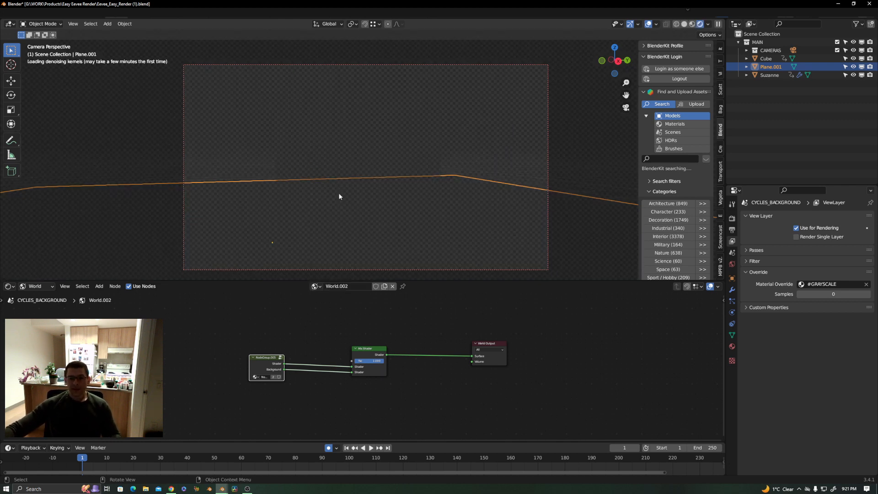
pyautogui.click(507, 138)
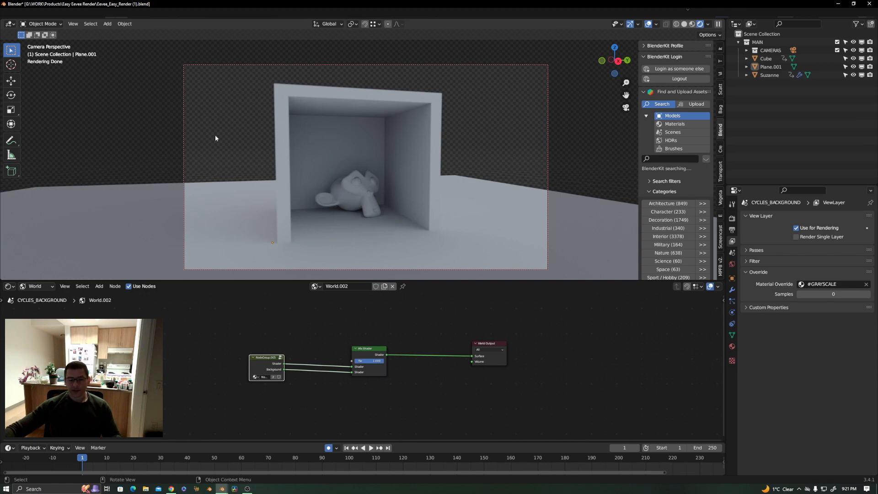
# - Turn the Film setting Transparent off and back on in the render properties of the CYCLES_BACKGROUND scene
pyautogui.click(732, 218)
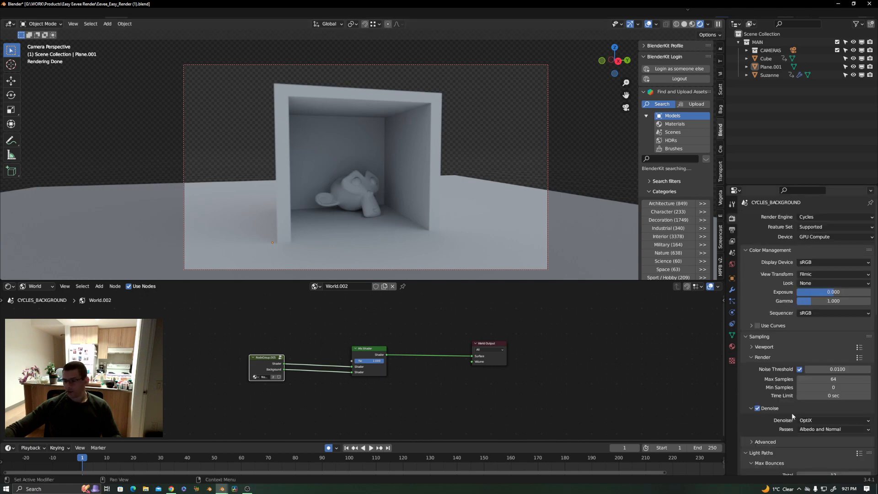
pyautogui.scroll(-3, 772, 420)
pyautogui.scroll(-8, 773, 420)
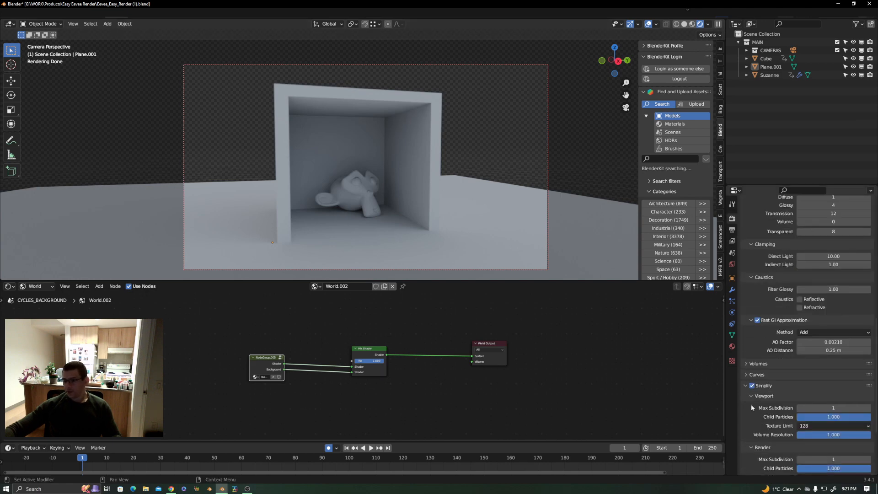
pyautogui.click(746, 386)
pyautogui.click(745, 426)
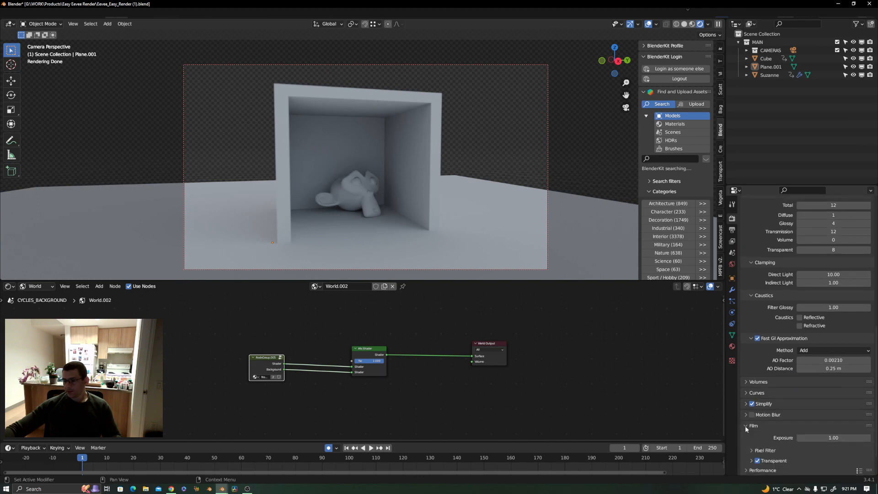
pyautogui.click(758, 460)
pyautogui.click(758, 460)
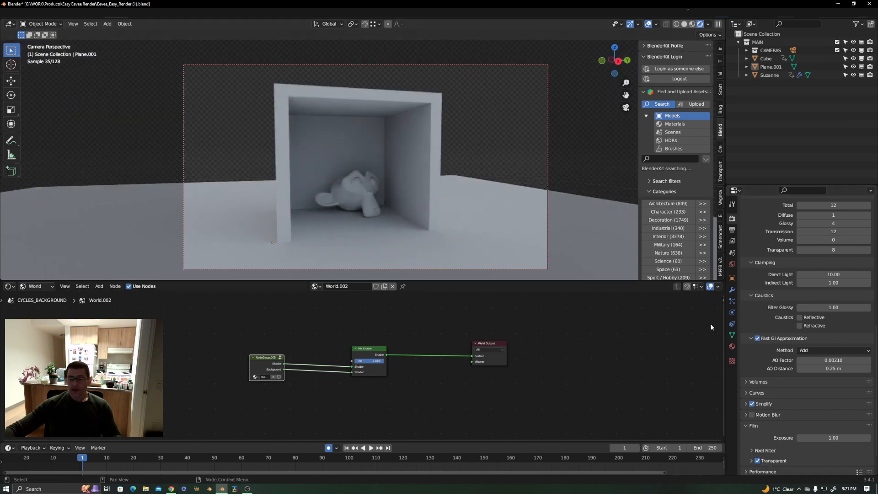
pyautogui.click(746, 425)
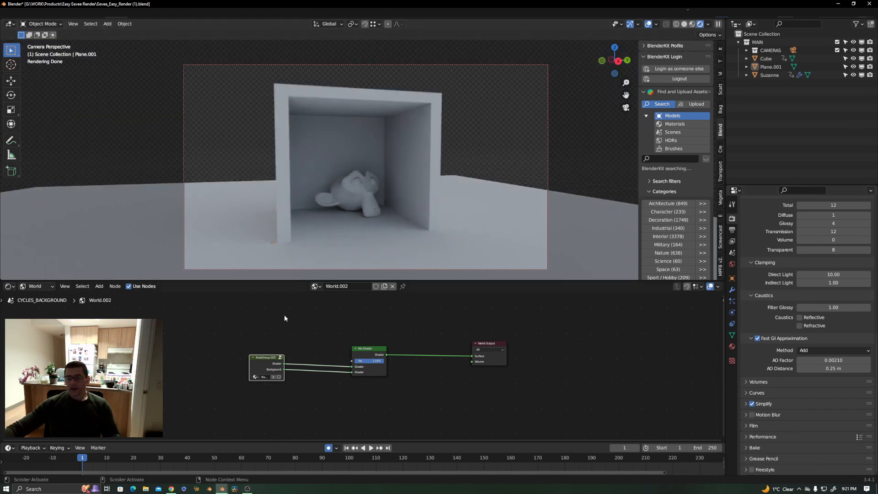
# - Assign the #GRAYSCALE material to the ground plane Plane.001 and show its object shader nodes
pyautogui.click(474, 225)
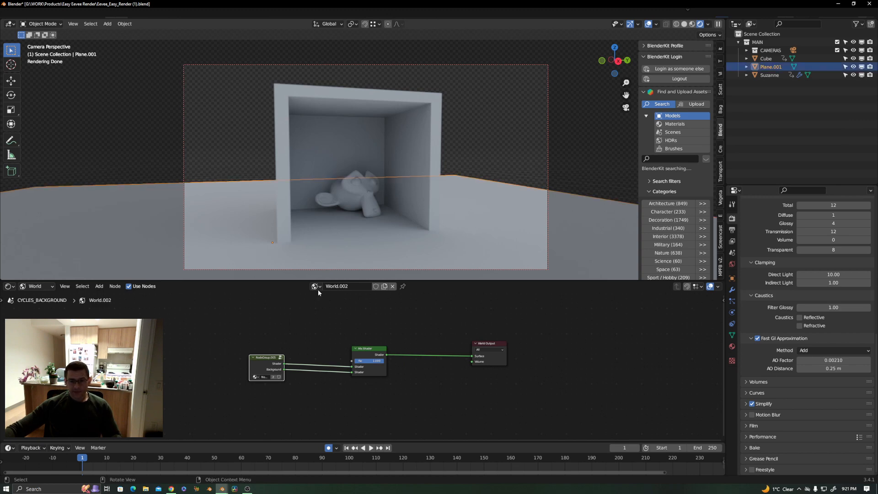
pyautogui.click(32, 286)
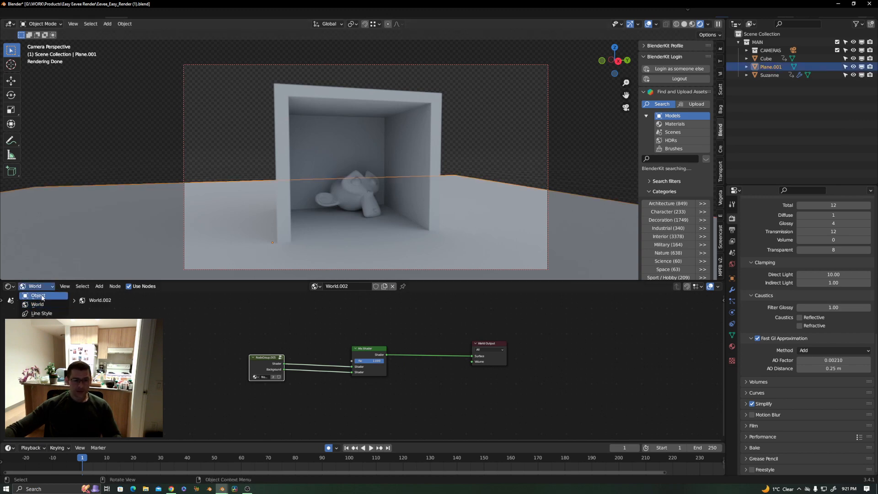
pyautogui.click(38, 296)
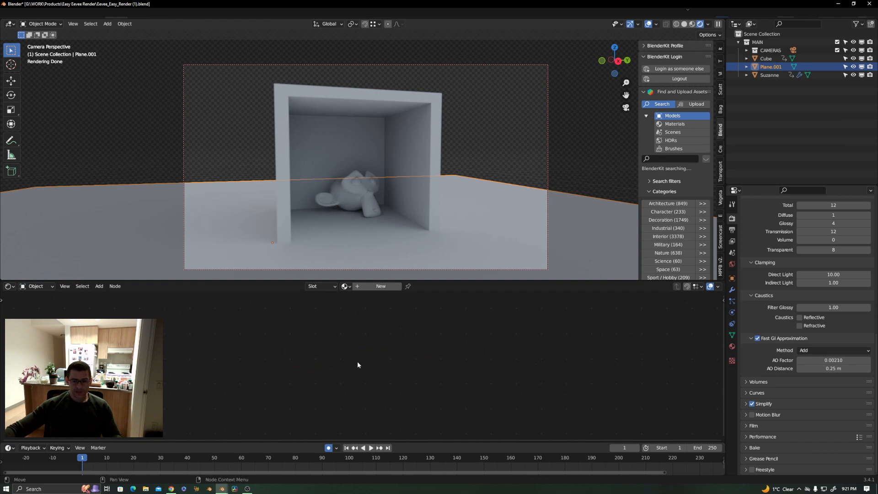
pyautogui.click(732, 346)
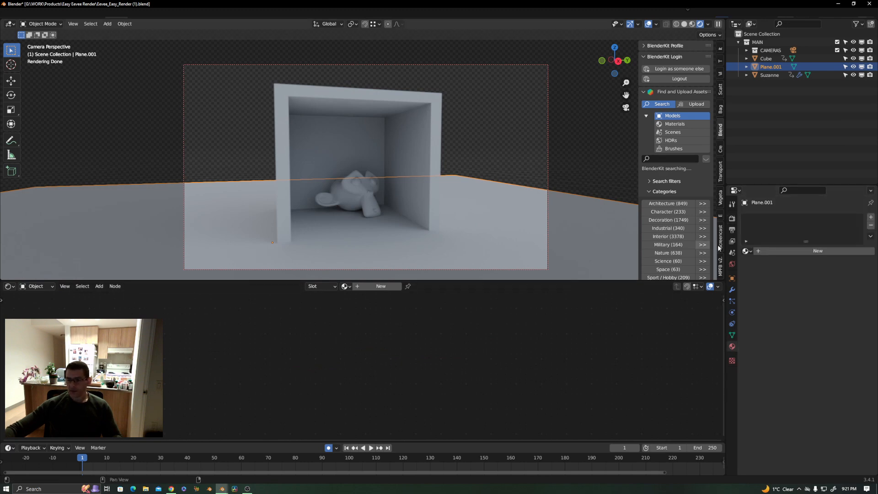
pyautogui.click(746, 251)
pyautogui.click(771, 263)
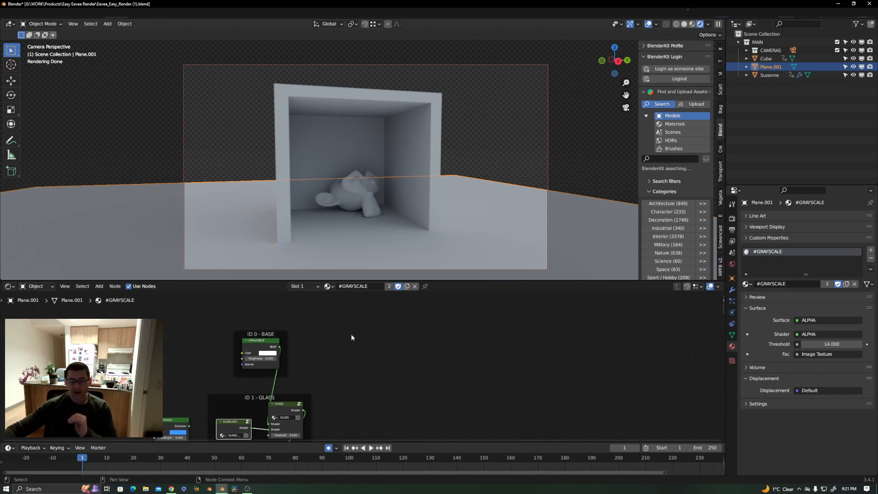
# - Try a light orange (hue 0.084, saturation 0.546) as the ID 0 - BASE Diffuse BSDF color, then restore it to white
pyautogui.scroll(-2, 349, 335)
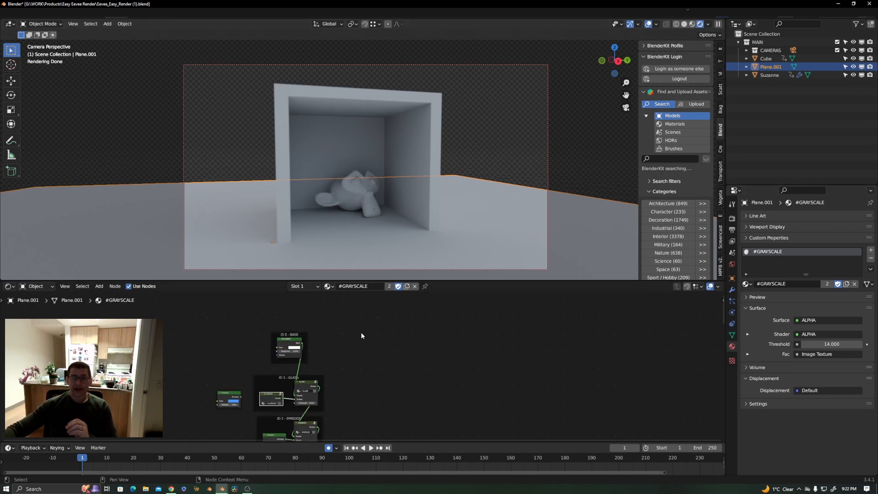
pyautogui.click(476, 111)
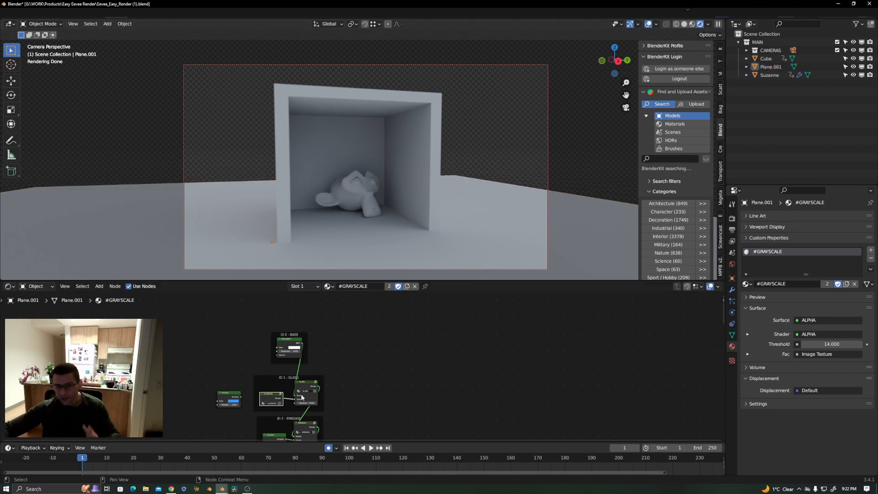
pyautogui.moveTo(296, 356); pyautogui.dragTo(288, 347, button='middle')
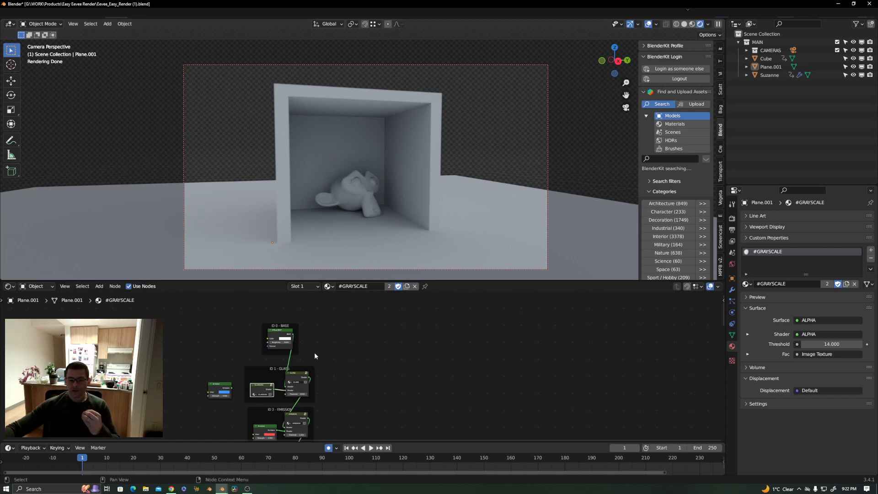
pyautogui.scroll(5, 314, 352)
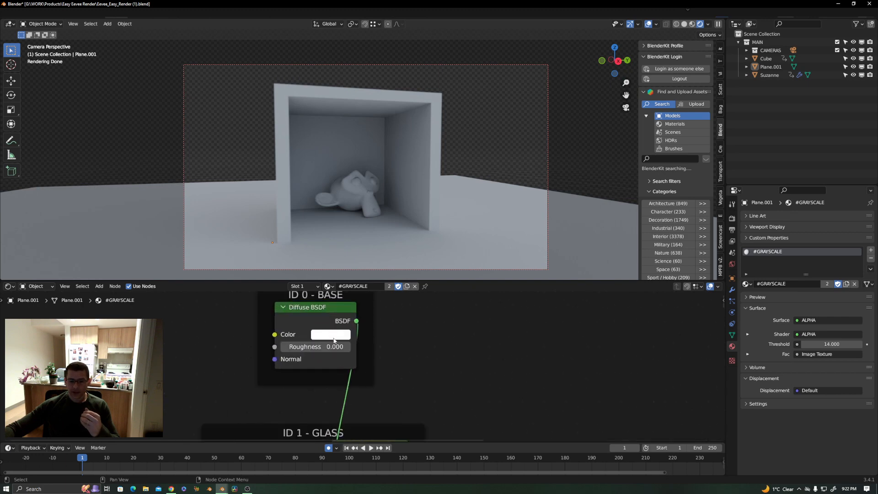
pyautogui.moveTo(309, 337); pyautogui.dragTo(296, 372, button='middle')
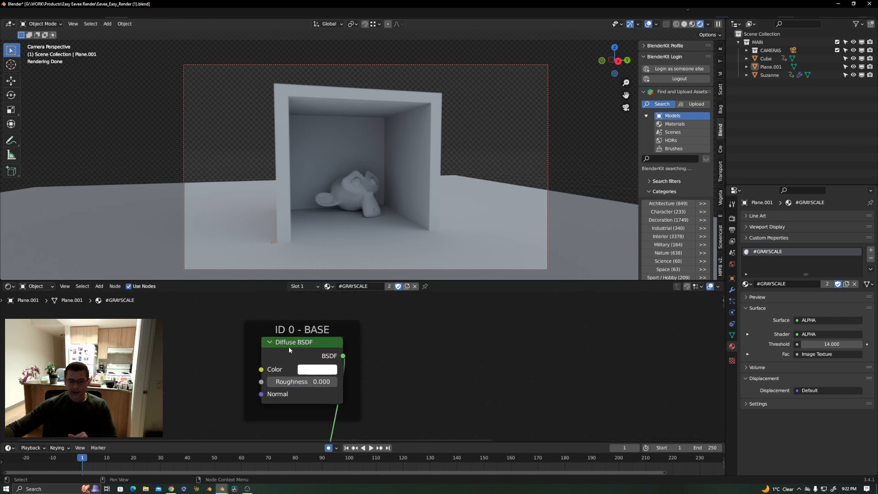
pyautogui.click(320, 372)
pyautogui.moveTo(352, 288)
pyautogui.mouseDown()
pyautogui.moveTo(373, 264)
pyautogui.moveTo(365, 233)
pyautogui.moveTo(333, 265)
pyautogui.moveTo(330, 257)
pyautogui.moveTo(337, 262)
pyautogui.mouseUp()
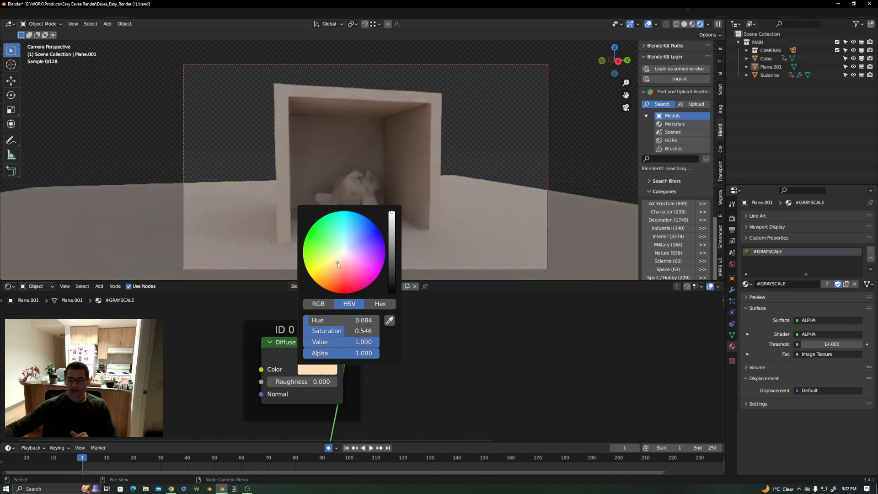
pyautogui.click(318, 304)
pyautogui.moveTo(341, 342); pyautogui.dragTo(379, 330)
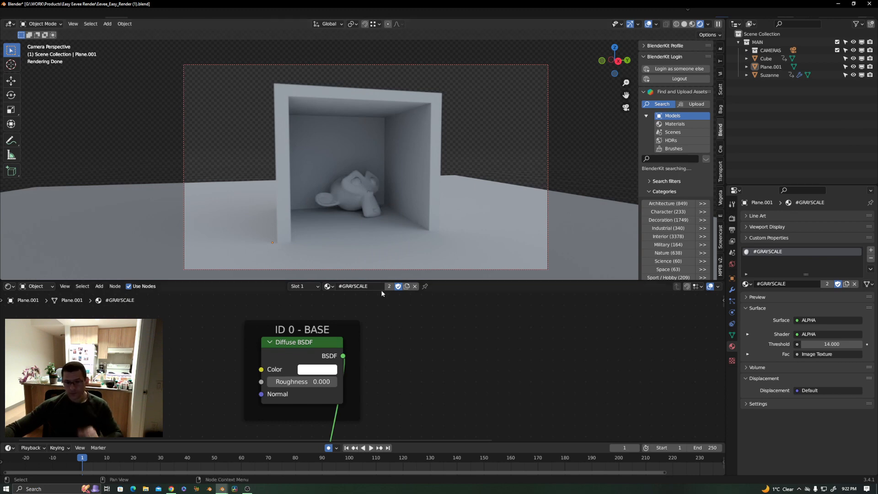
# - Adjust the brightness of the ID 0 - BASE Diffuse BSDF color to slightly below pure white
pyautogui.scroll(-2, 366, 302)
pyautogui.click(341, 346)
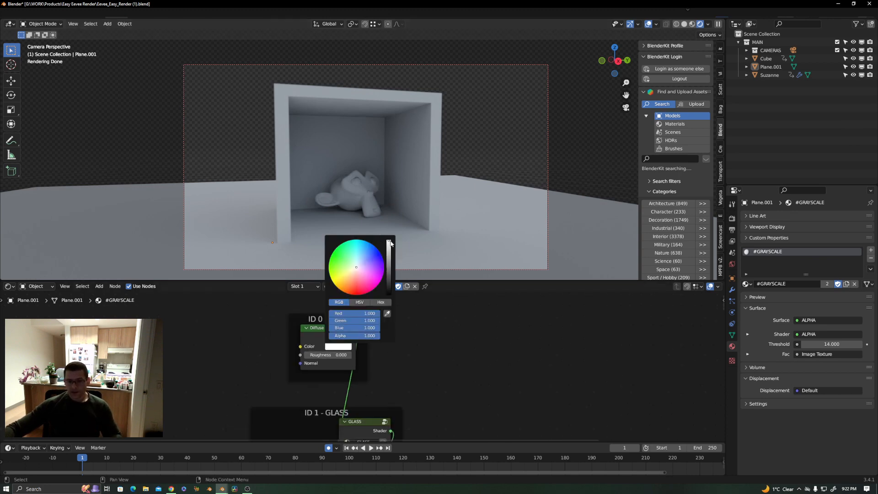
pyautogui.click(389, 242)
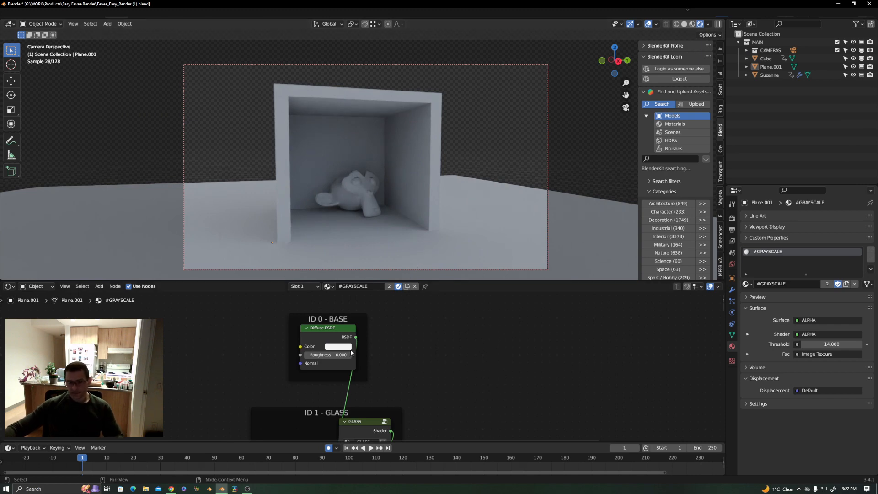
# - Delete the unconnected blue Emission node beside the ID 1 - GLASS frame and show the glass nodes up close
pyautogui.scroll(-2, 384, 382)
pyautogui.moveTo(385, 383); pyautogui.dragTo(388, 351, button='middle')
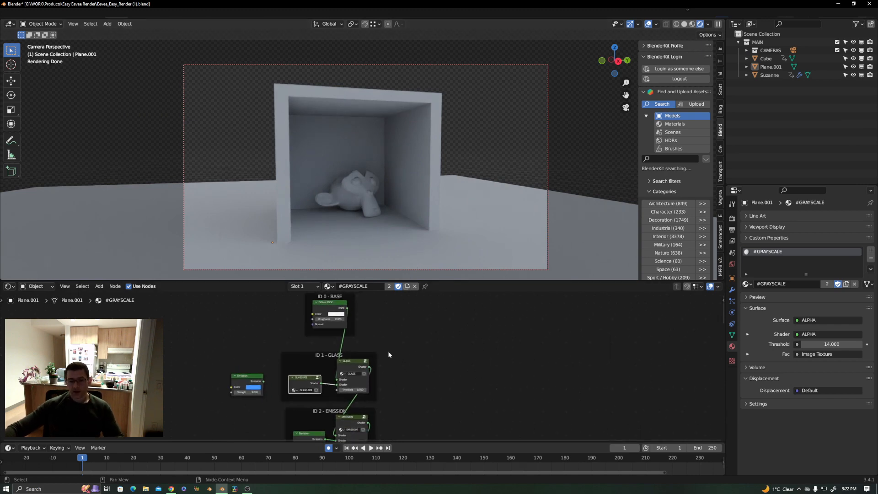
pyautogui.moveTo(253, 379); pyautogui.dragTo(231, 389)
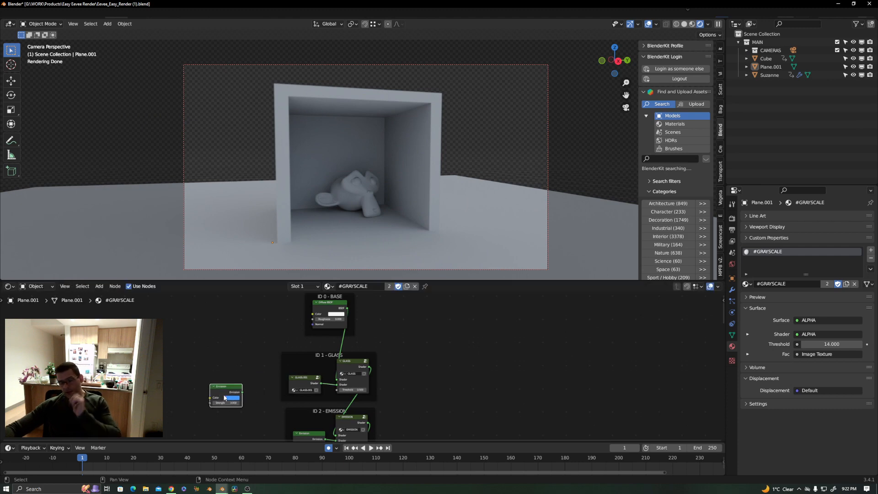
pyautogui.moveTo(227, 389); pyautogui.dragTo(212, 350, button='middle')
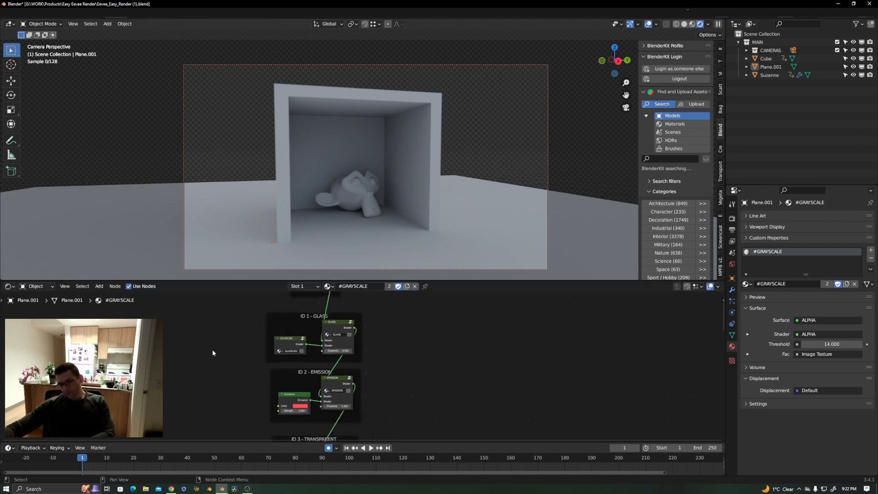
pyautogui.press('x')
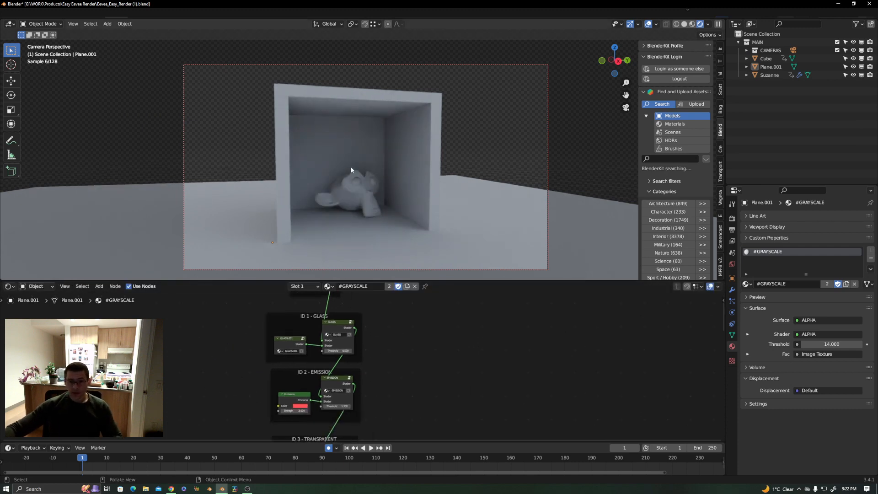
pyautogui.scroll(3, 309, 328)
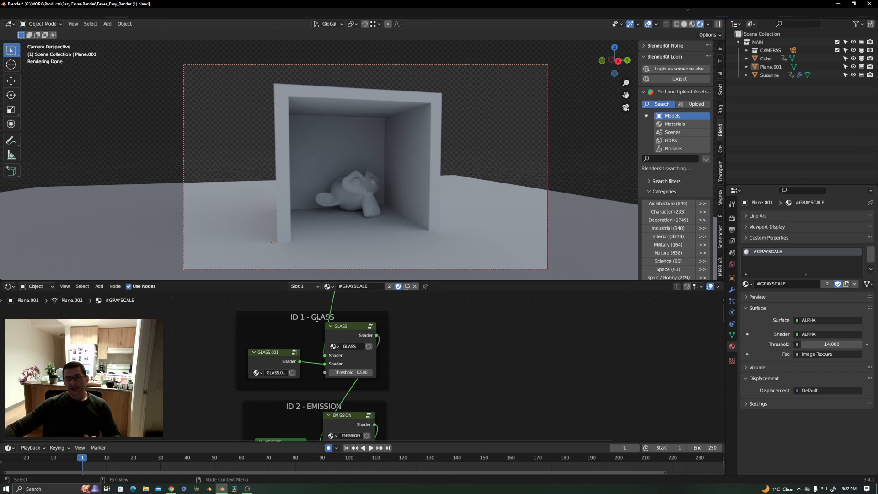
# - Pin the ground plane's #GRAYSCALE node tree in the shader editor and select Suzanne
pyautogui.click(351, 196)
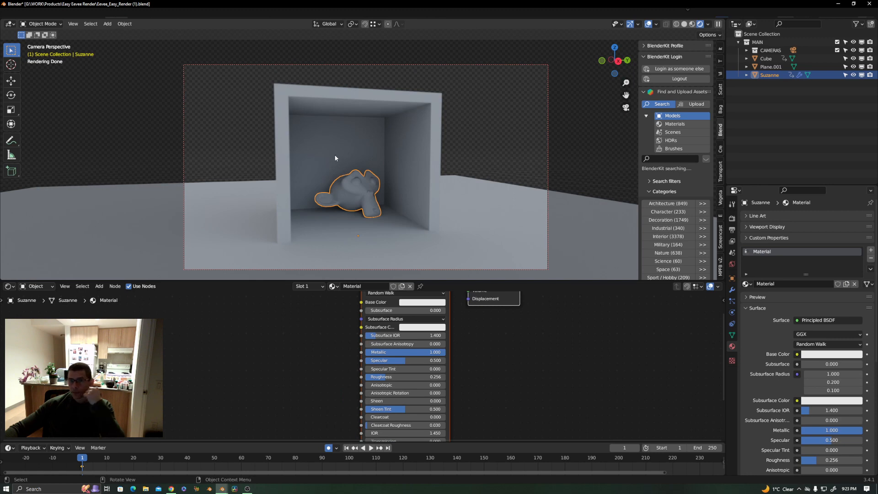
pyautogui.click(501, 148)
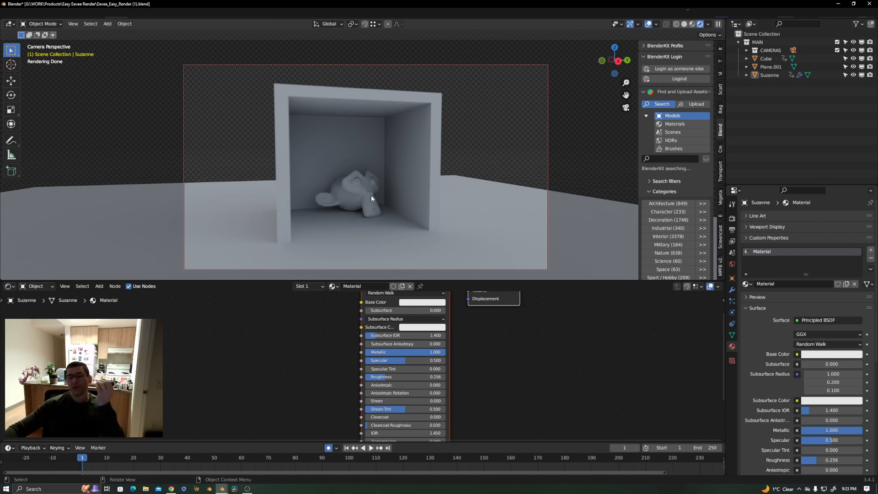
pyautogui.click(491, 215)
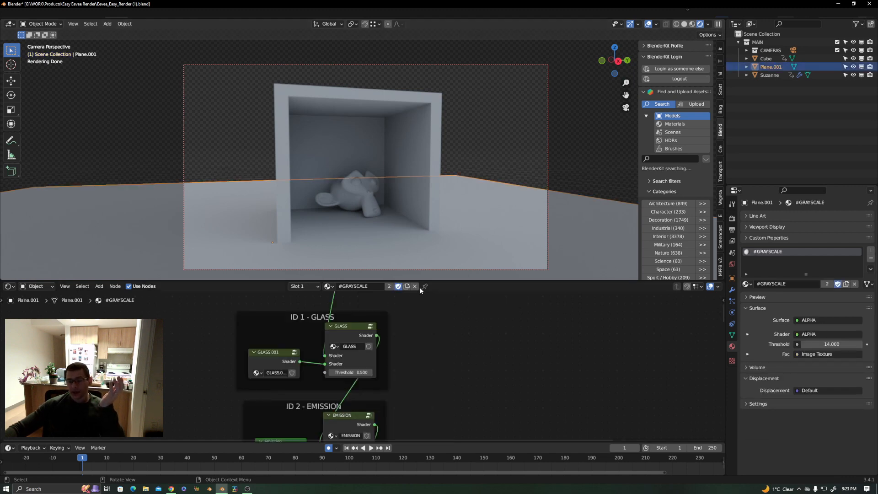
pyautogui.hotkey('ctrl', 'z')
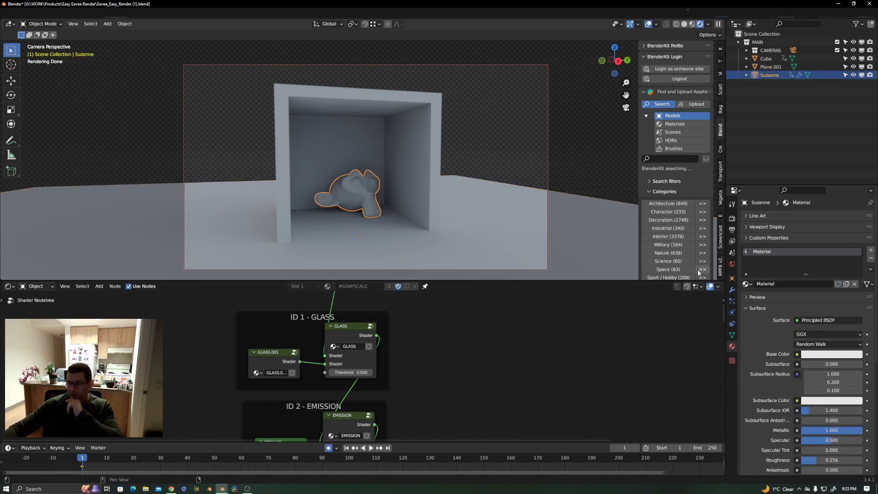
# - Set Suzanne's Pass Index to 1 in its object relations to use the ID 1 - GLASS shader
pyautogui.click(732, 278)
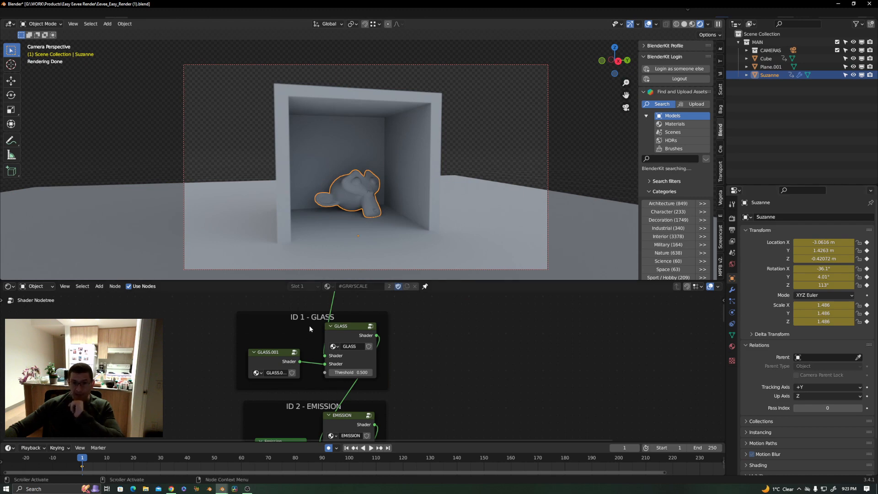
pyautogui.click(825, 408)
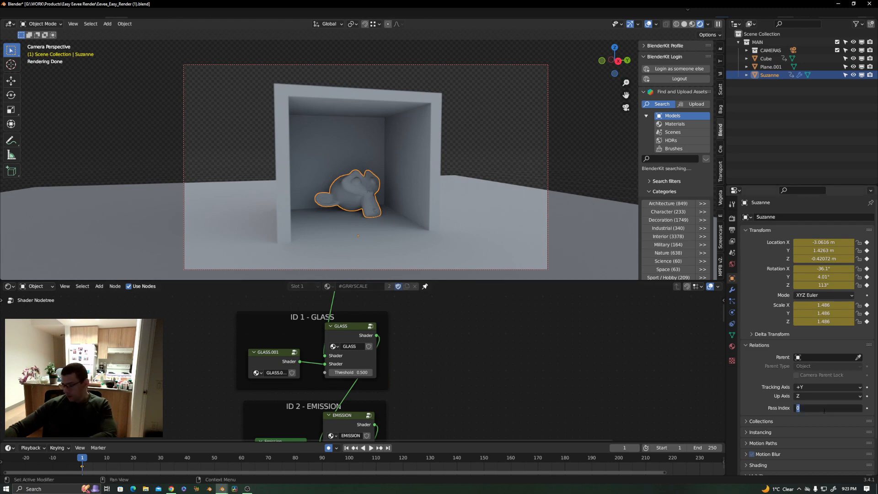
pyautogui.write('1')
pyautogui.press('Return')
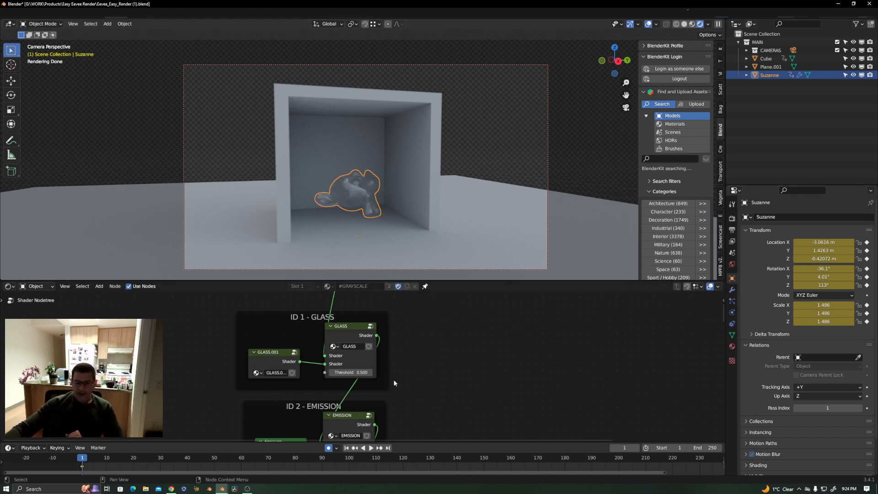
# - Change the color of the Emission node in the ID 2 - EMISSION frame from red to white
pyautogui.moveTo(394, 383); pyautogui.dragTo(391, 320, button='middle')
pyautogui.click(291, 399)
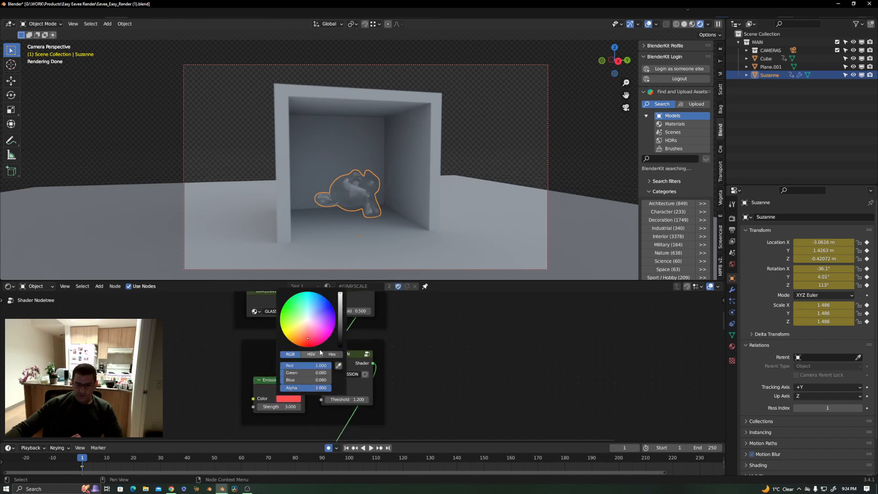
pyautogui.click(309, 322)
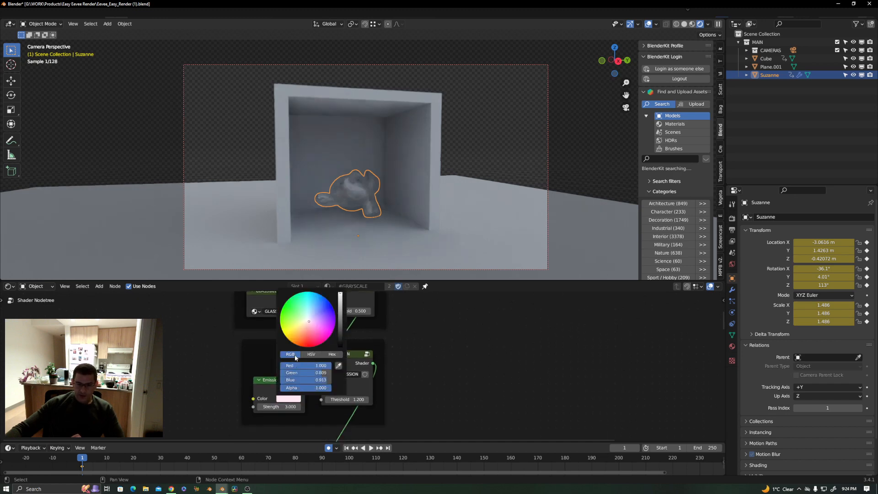
pyautogui.click(315, 366)
pyautogui.press('Tab')
pyautogui.write('1')
pyautogui.press('Return')
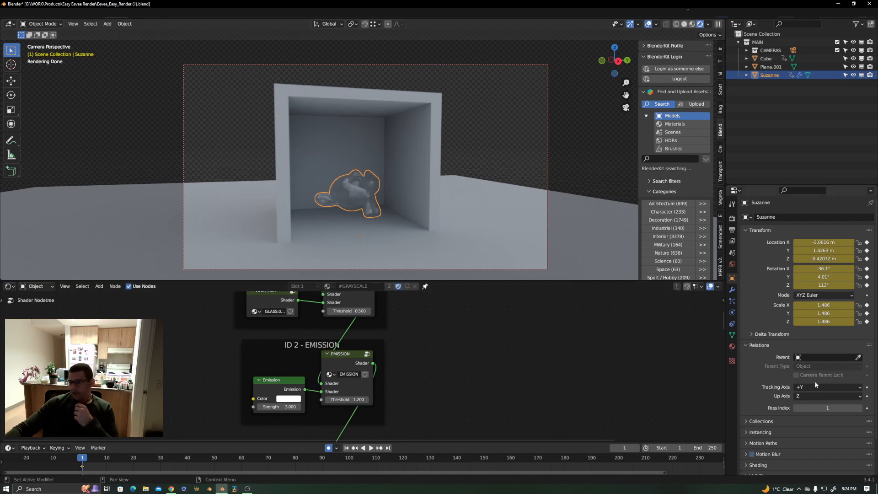
# - Set Suzanne's Pass Index back to 0 and clear the selection
pyautogui.doubleClick(831, 408)
pyautogui.write('0')
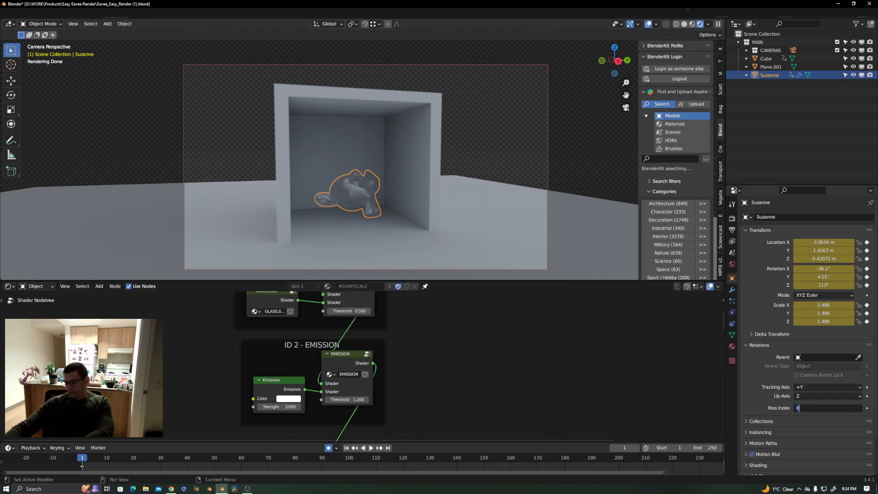
pyautogui.press('Return')
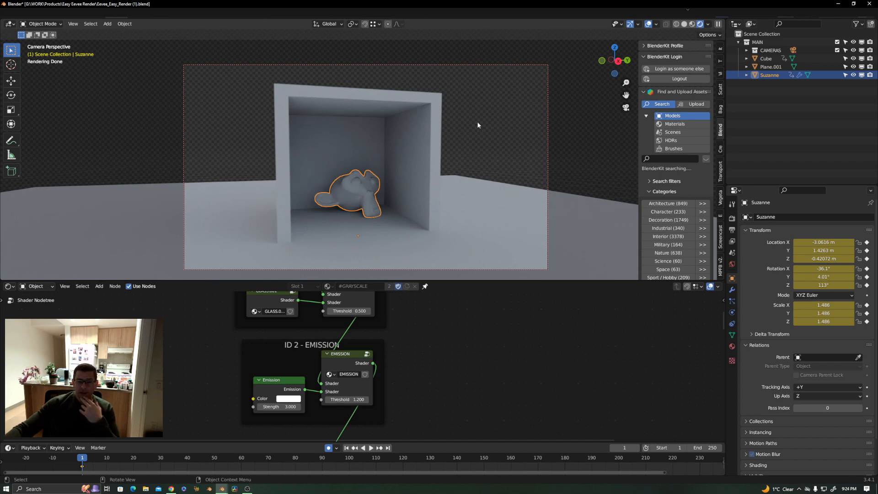
pyautogui.click(447, 156)
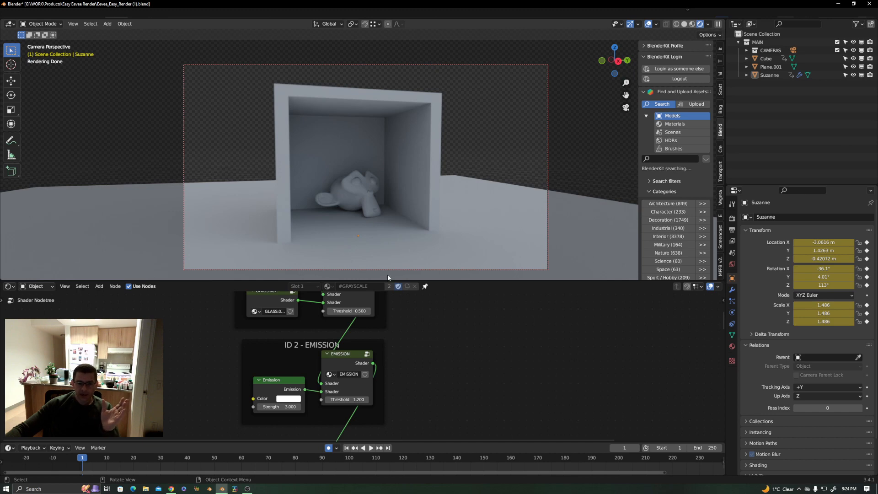
# - Select Suzanne again and set its Pass Index to 1 to bring back the glass shader
pyautogui.click(371, 219)
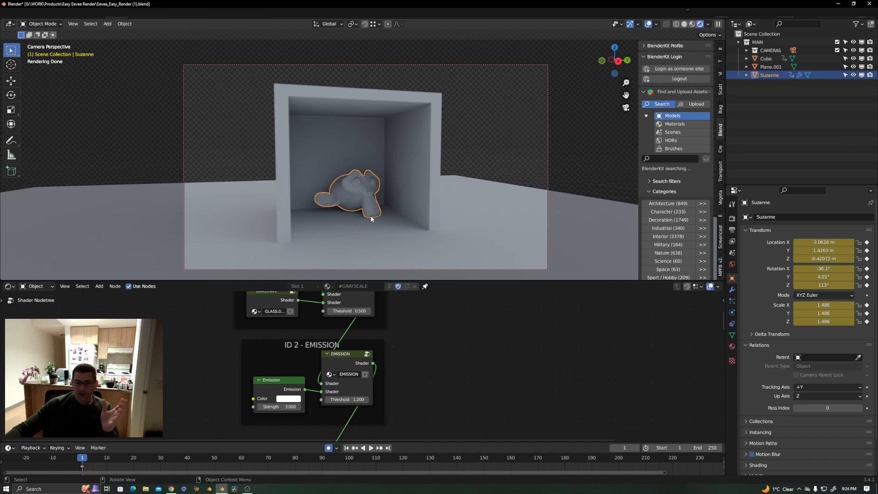
pyautogui.click(829, 407)
pyautogui.write('1')
pyautogui.press('Return')
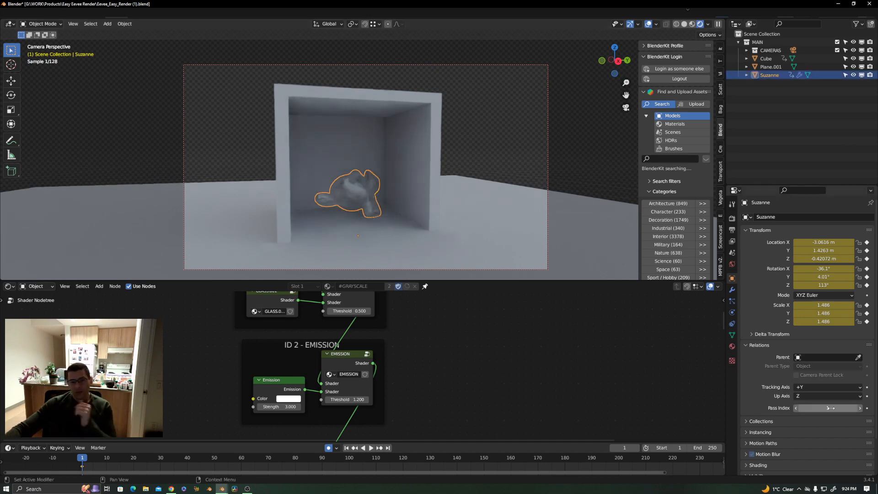
# - Set Suzanne's Pass Index to 2 for the emission shader and deselect it
pyautogui.click(827, 407)
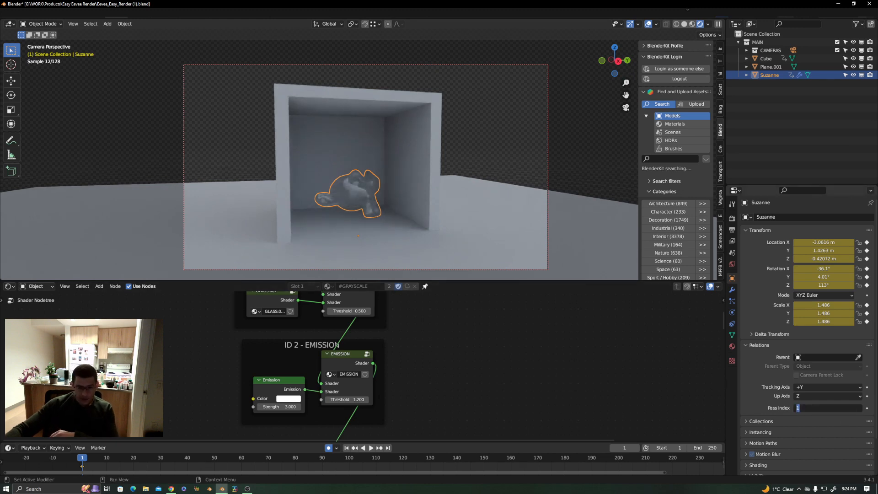
pyautogui.write('2')
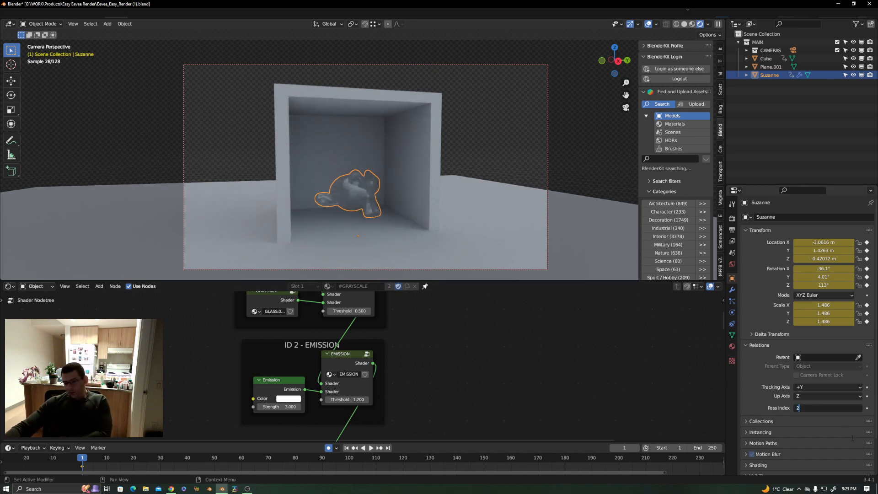
pyautogui.press('Return')
pyautogui.click(473, 115)
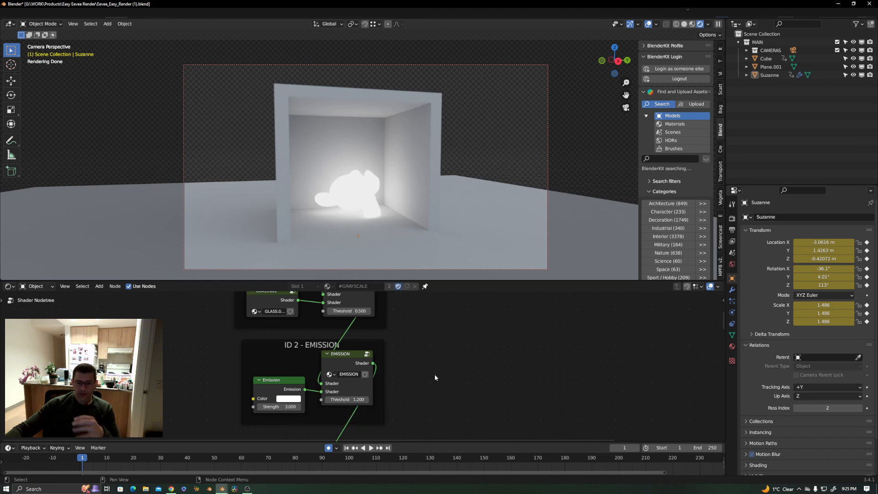
# - Show the ID 3 - TRANSPARENT frame and set Suzanne's Pass Index to 3
pyautogui.scroll(-2, 401, 363)
pyautogui.moveTo(402, 364); pyautogui.dragTo(409, 317, button='middle')
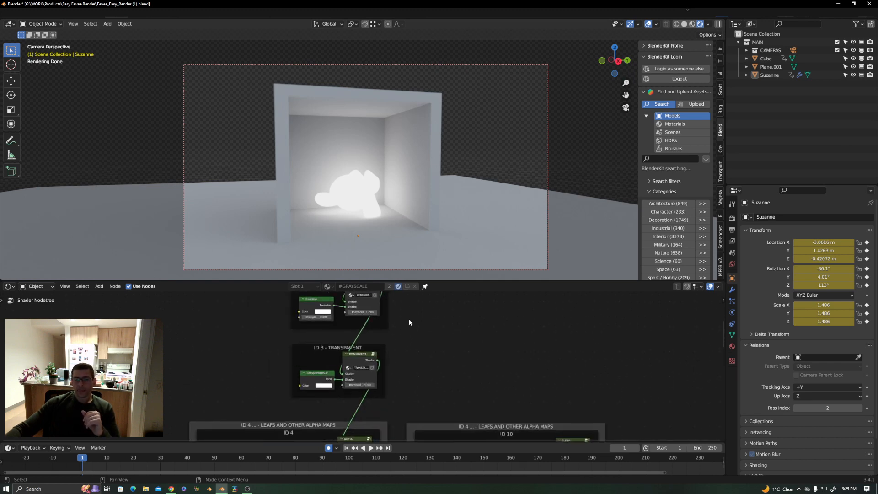
pyautogui.moveTo(394, 358); pyautogui.dragTo(388, 322, button='middle')
pyautogui.scroll(2, 382, 324)
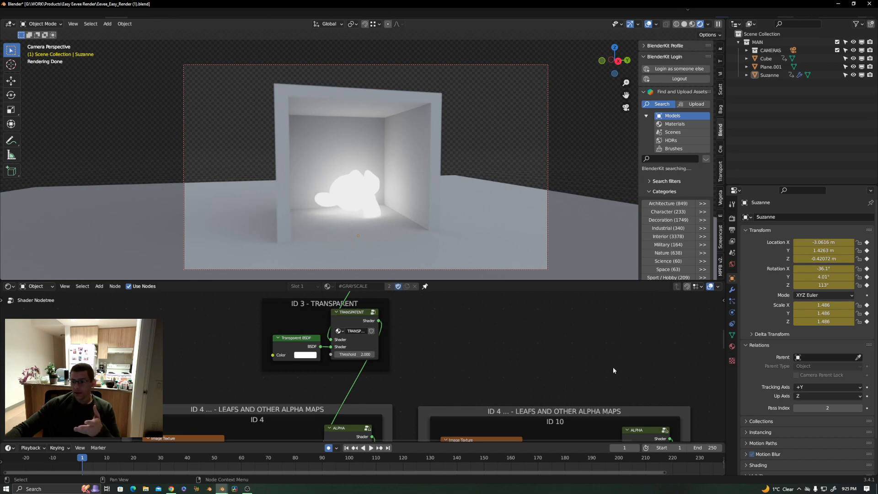
pyautogui.click(351, 183)
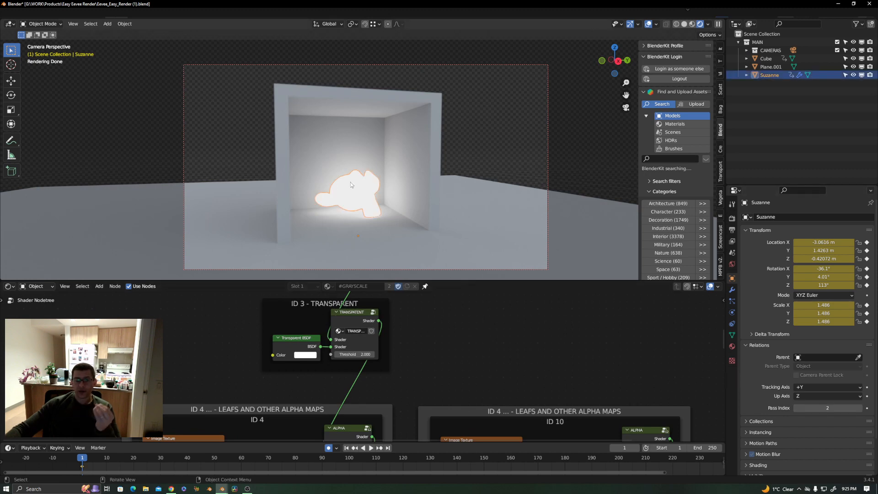
pyautogui.click(830, 408)
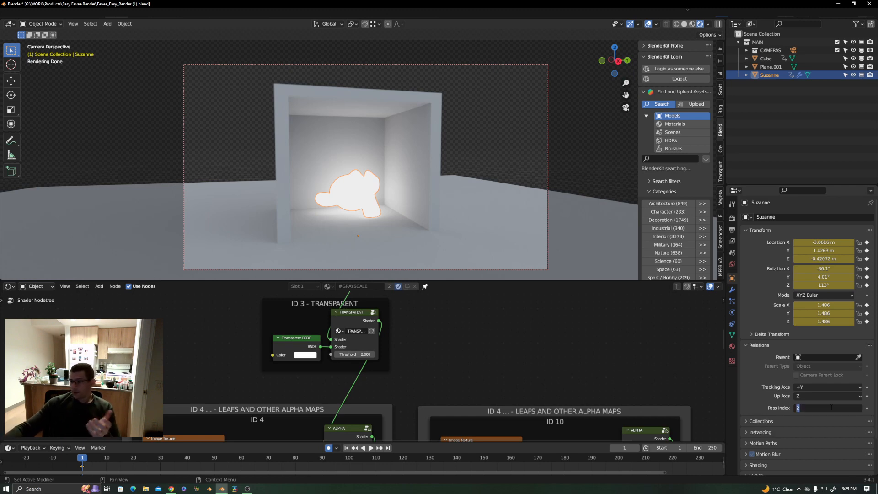
pyautogui.write('3')
pyautogui.press('Return')
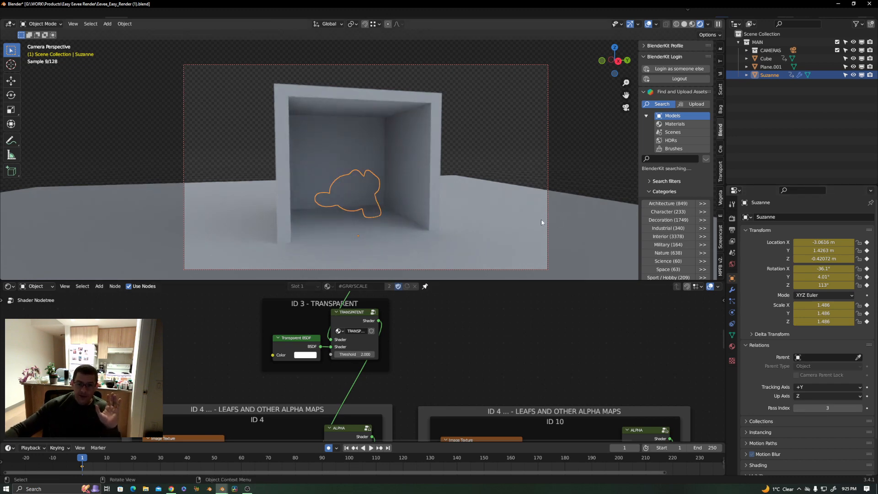
# - Enlarge the shader editor and examine the ID 4 ... - LEAFS AND OTHER ALPHA MAPS frames with their Image Texture and ALPHA nodes
pyautogui.scroll(-3, 383, 378)
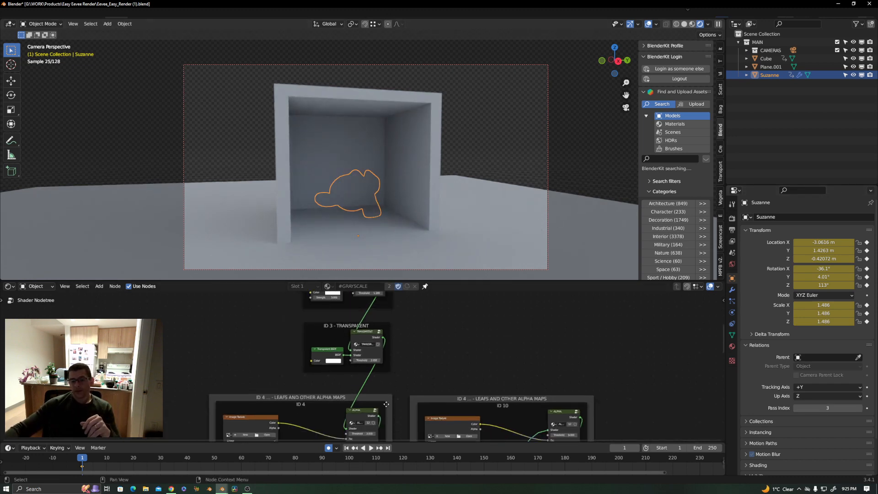
pyautogui.moveTo(383, 405); pyautogui.dragTo(380, 330, button='middle')
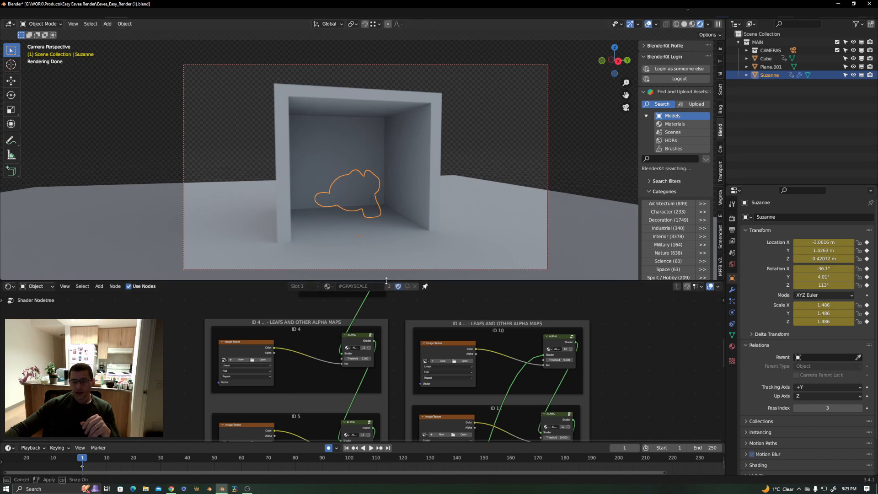
pyautogui.moveTo(384, 281); pyautogui.dragTo(384, 200)
pyautogui.scroll(-5, 406, 259)
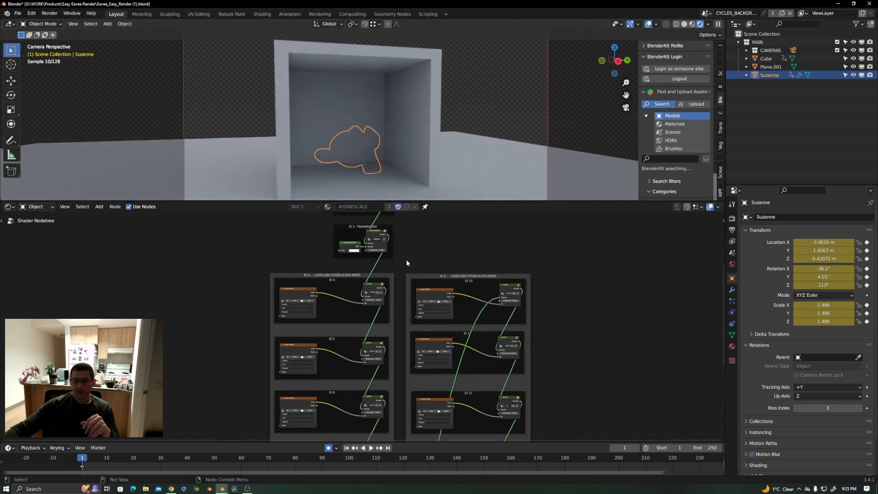
pyautogui.moveTo(406, 259); pyautogui.dragTo(376, 278, button='middle')
pyautogui.scroll(2, 338, 279)
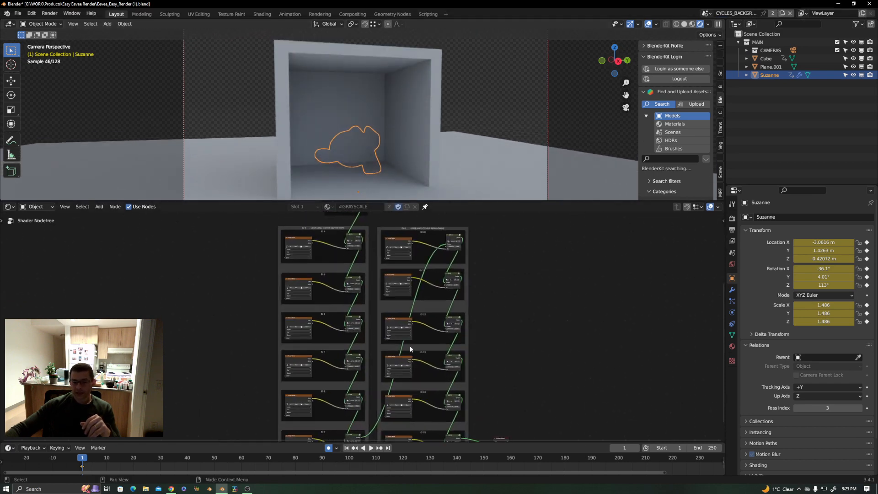
pyautogui.scroll(2, 325, 248)
pyautogui.scroll(3, 326, 248)
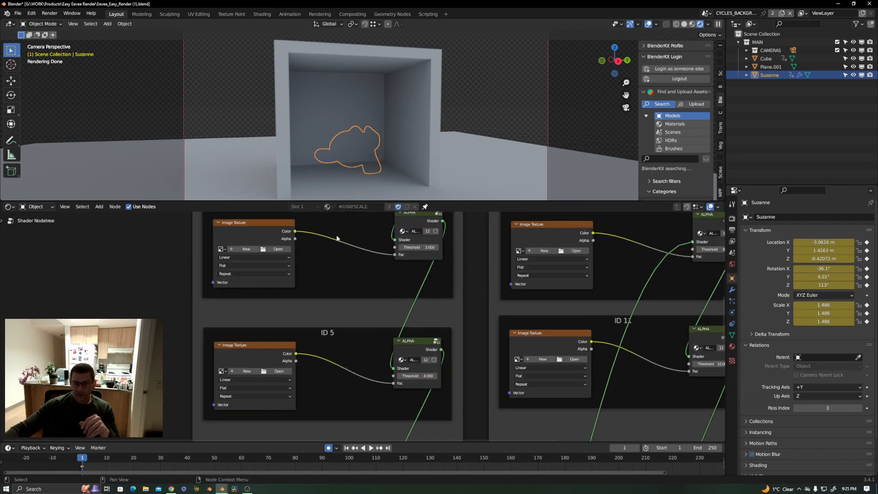
# - Examine the ID 4 and following alpha frames, then briefly open and exit the ALPHA node group of the ID 4 frame
pyautogui.scroll(-7, 327, 337)
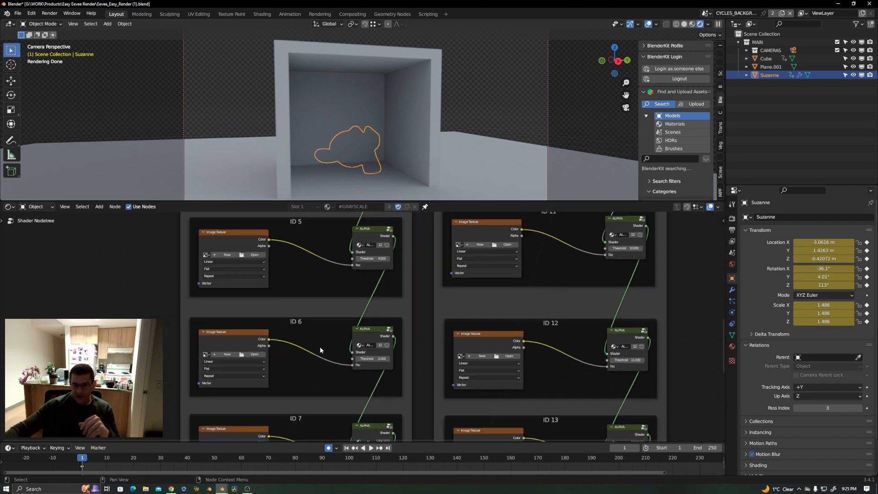
pyautogui.scroll(4, 334, 325)
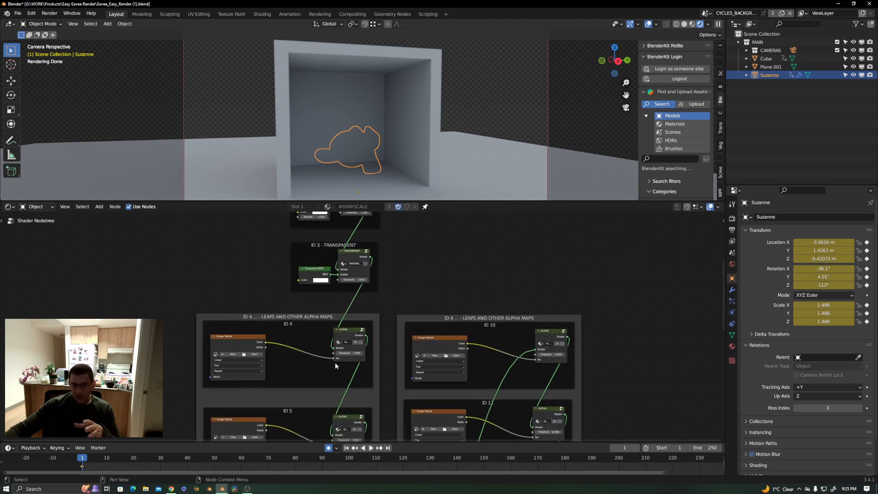
pyautogui.moveTo(335, 364); pyautogui.dragTo(345, 336, button='middle')
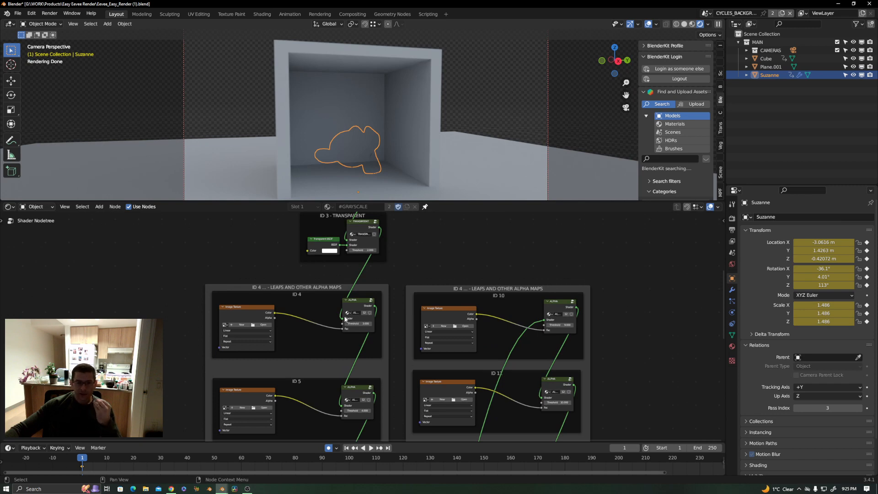
pyautogui.moveTo(352, 280); pyautogui.dragTo(358, 321, button='middle')
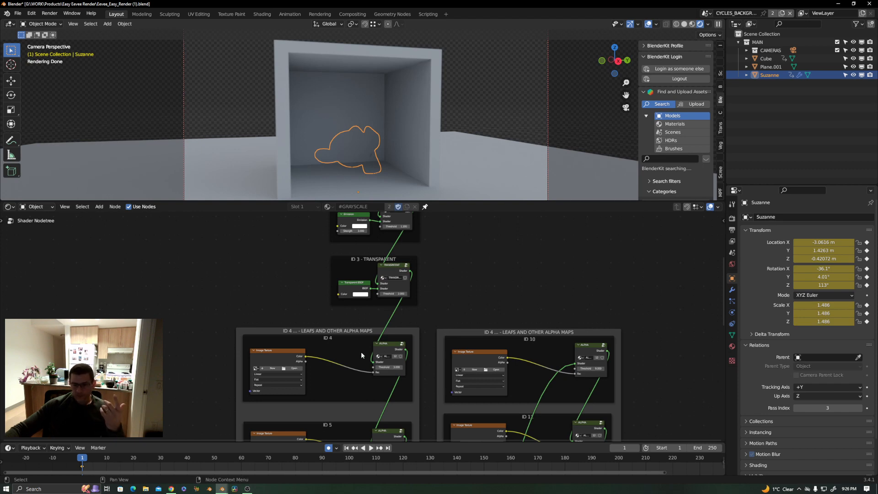
pyautogui.click(383, 348)
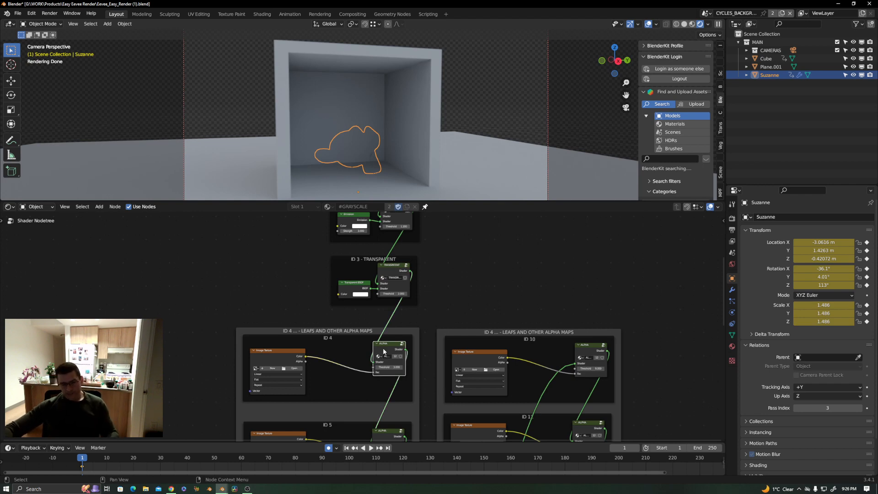
pyautogui.press('Tab')
pyautogui.press('Tab')
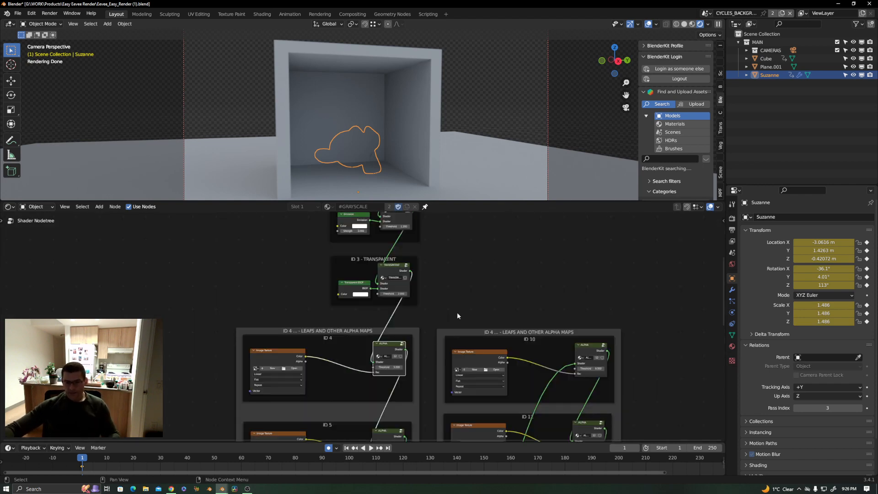
# - Select the four shader frames above the alpha frames in the node tree, down to ID 3 - TRANSPARENT
pyautogui.moveTo(457, 312); pyautogui.dragTo(421, 333, button='middle')
pyautogui.scroll(-3, 421, 333)
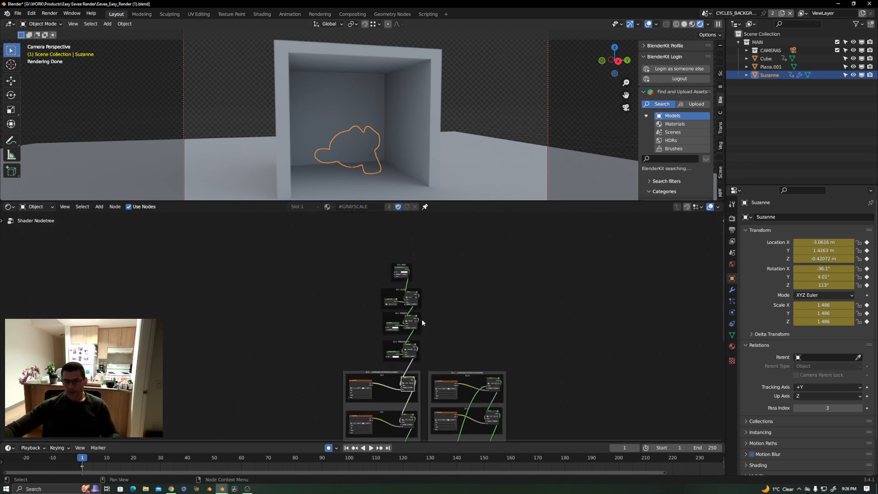
pyautogui.moveTo(430, 245); pyautogui.dragTo(361, 359)
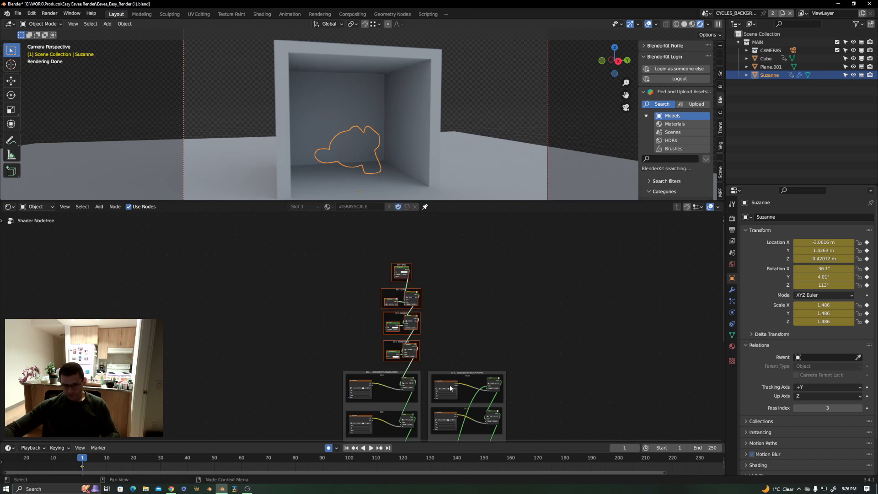
pyautogui.scroll(4, 414, 318)
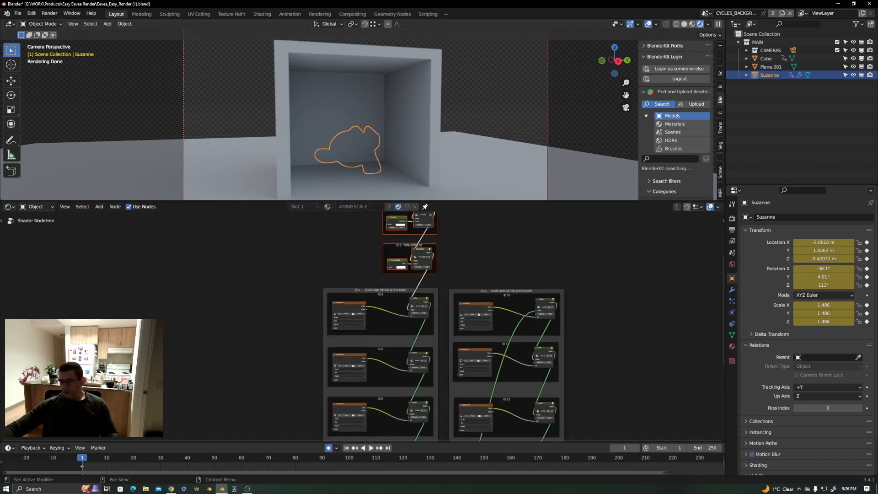
# - Set Suzanne's Pass Index to 0 for the base shader and deselect it
pyautogui.click(831, 407)
pyautogui.write('0')
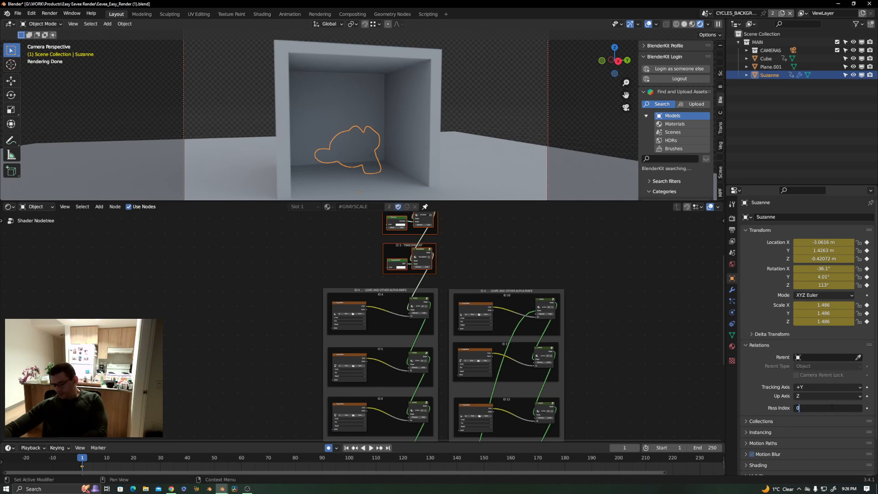
pyautogui.press('Return')
pyautogui.click(454, 88)
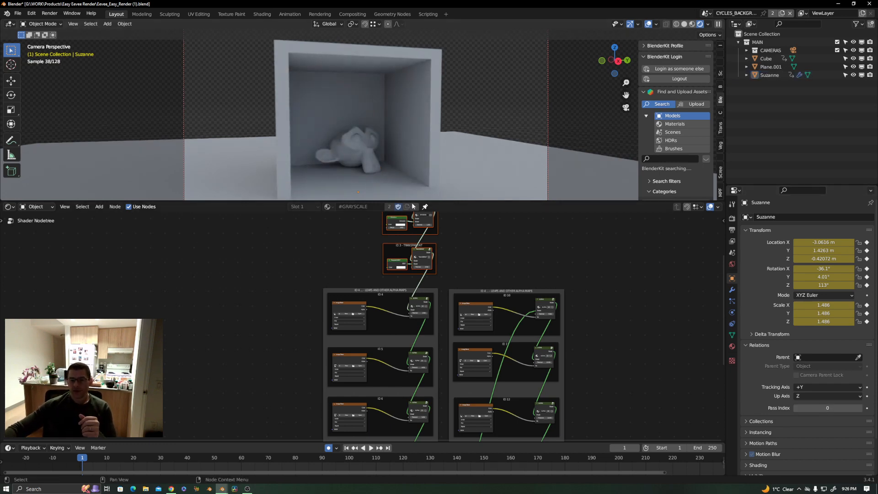
# - Enlarge the 3D viewport over the shader editor and switch it to Solid shading
pyautogui.moveTo(414, 202); pyautogui.dragTo(413, 366)
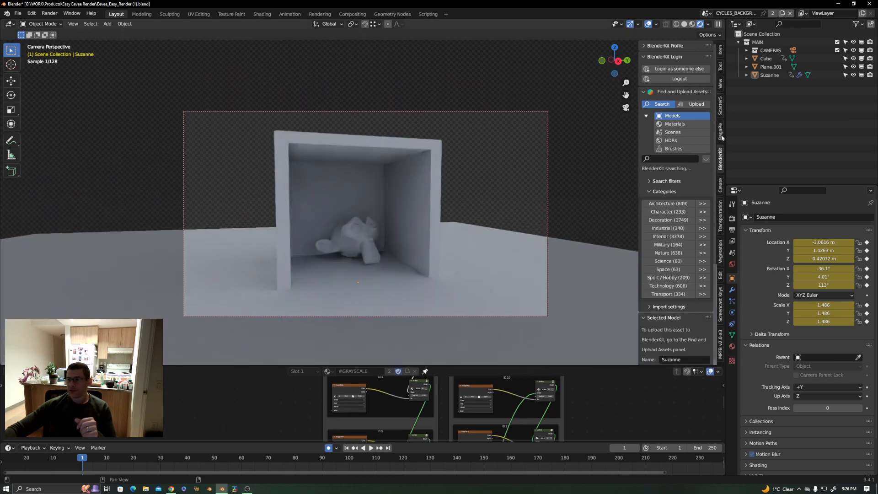
pyautogui.press('z')
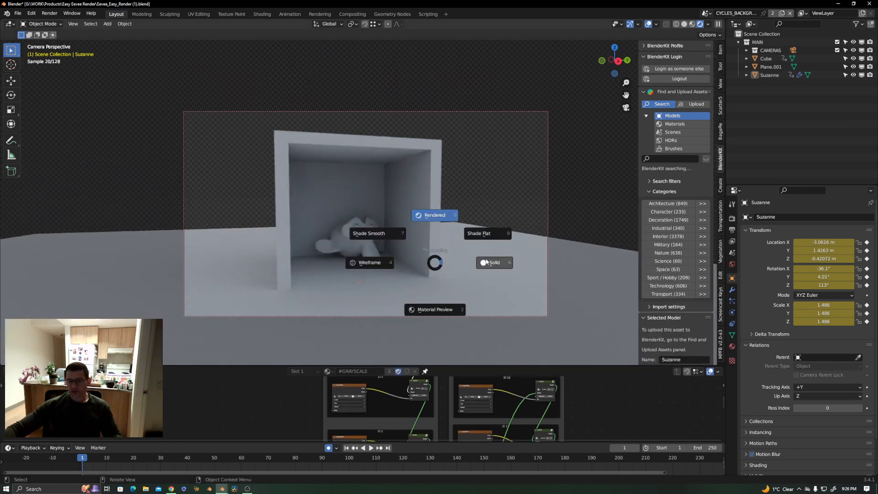
pyautogui.click(487, 262)
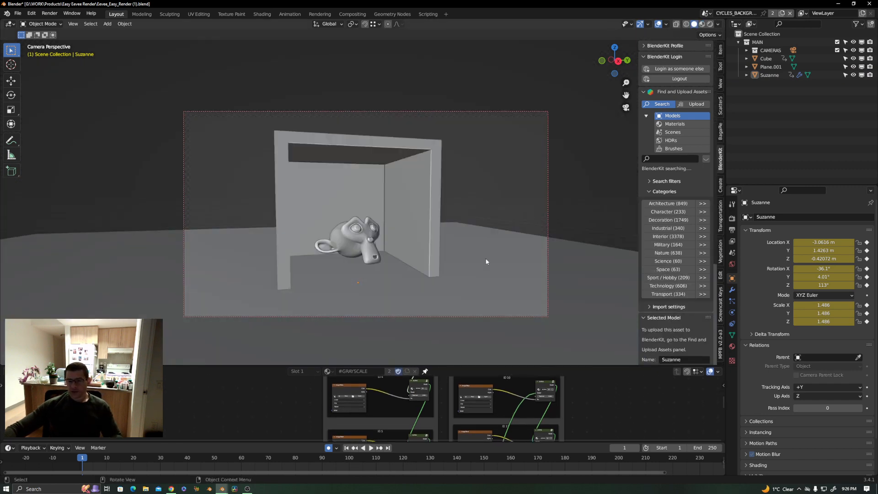
# - Add the Ash_tree16 Summer model from the vegetation add-on's Tree category to the MAIN collection
pyautogui.click(747, 44)
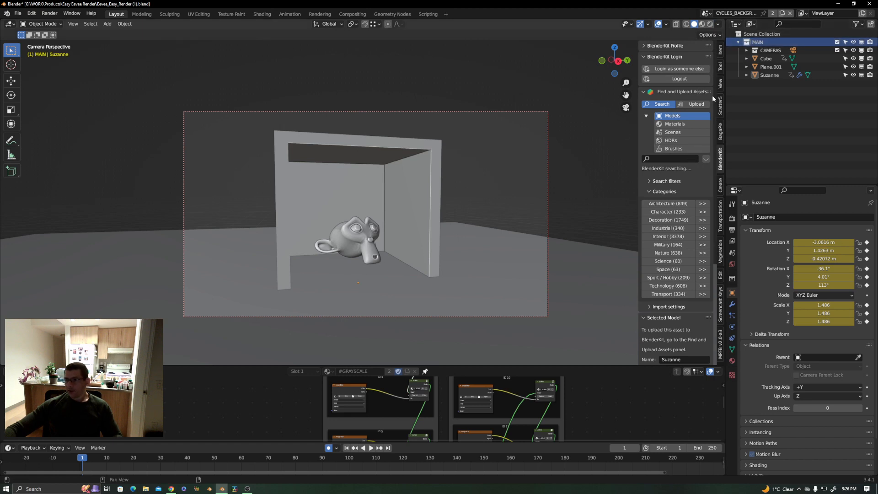
pyautogui.click(720, 250)
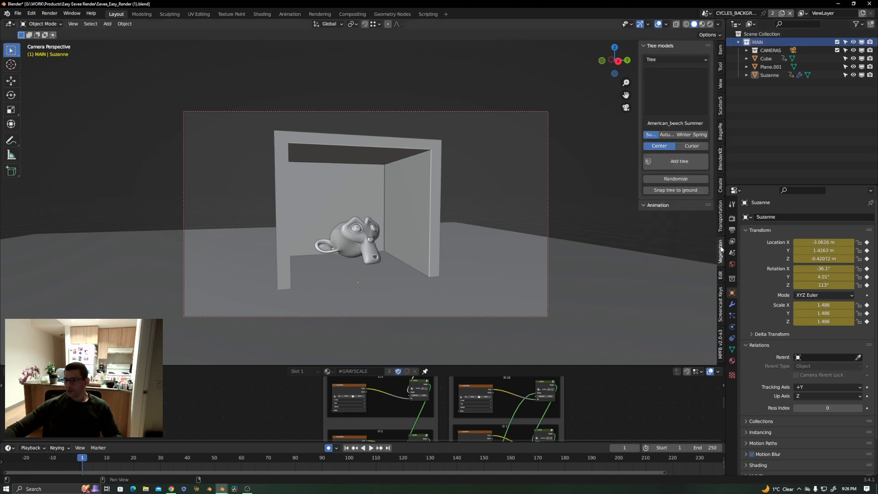
pyautogui.click(670, 59)
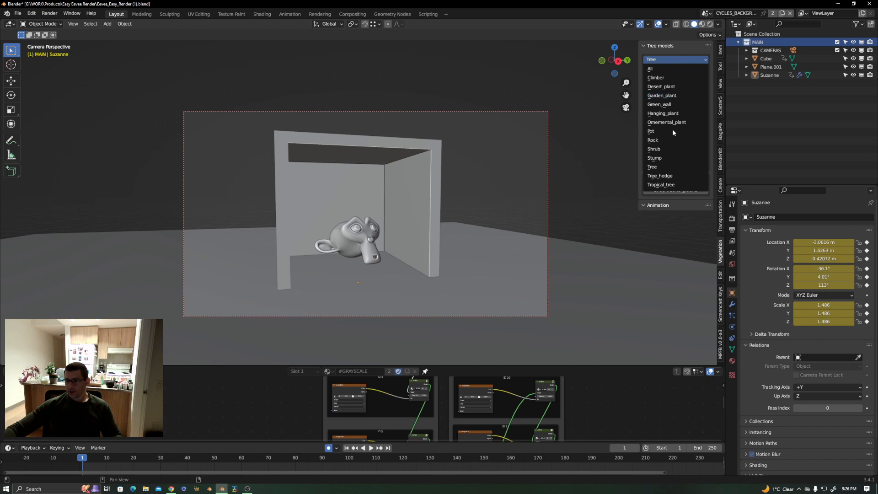
pyautogui.click(670, 167)
pyautogui.click(670, 93)
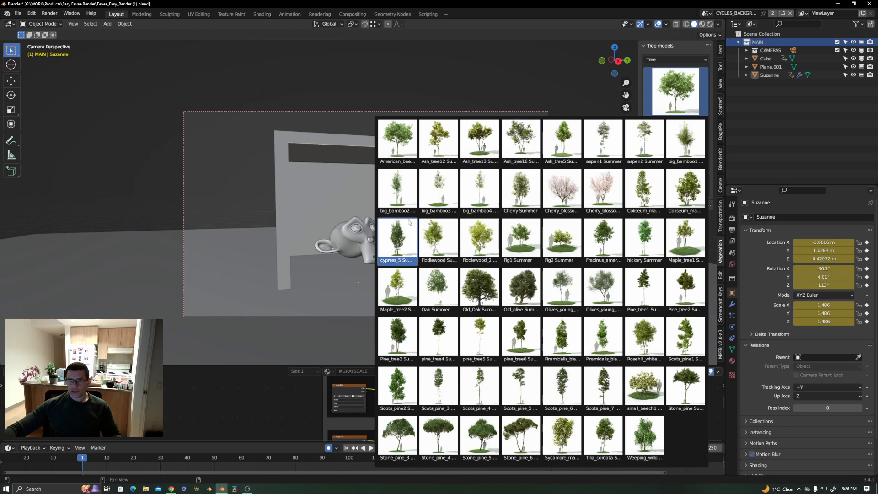
pyautogui.click(536, 143)
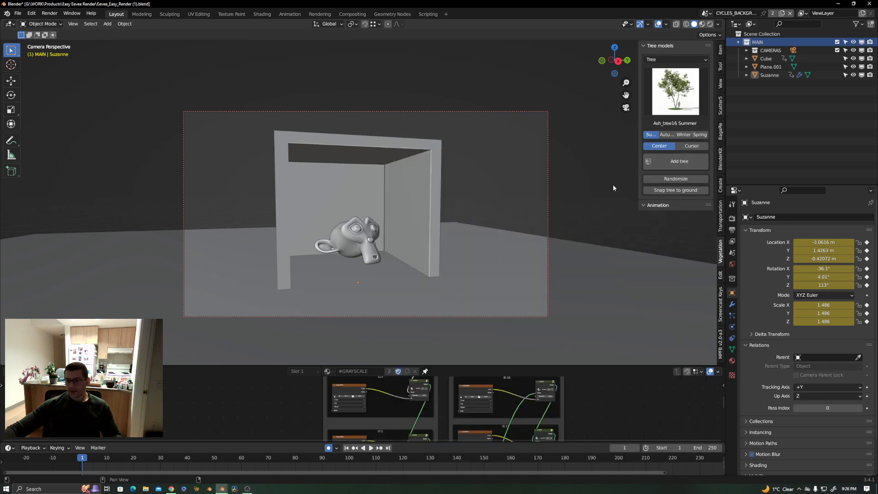
pyautogui.click(668, 161)
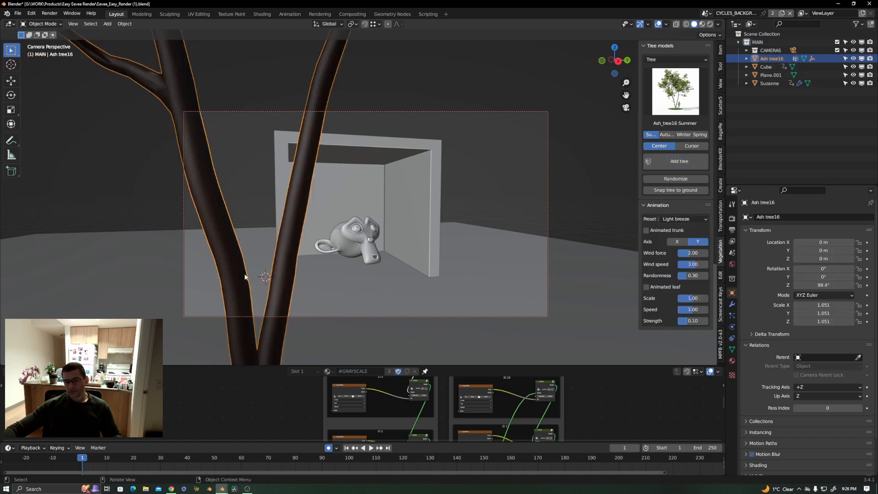
# - Scale the ash tree down uniformly to a scale of about 0.275
pyautogui.scroll(-5, 261, 260)
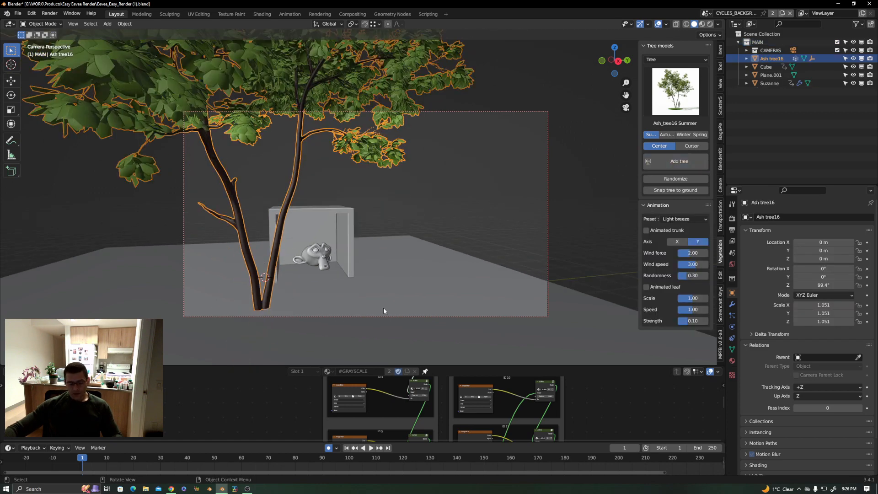
pyautogui.press('s')
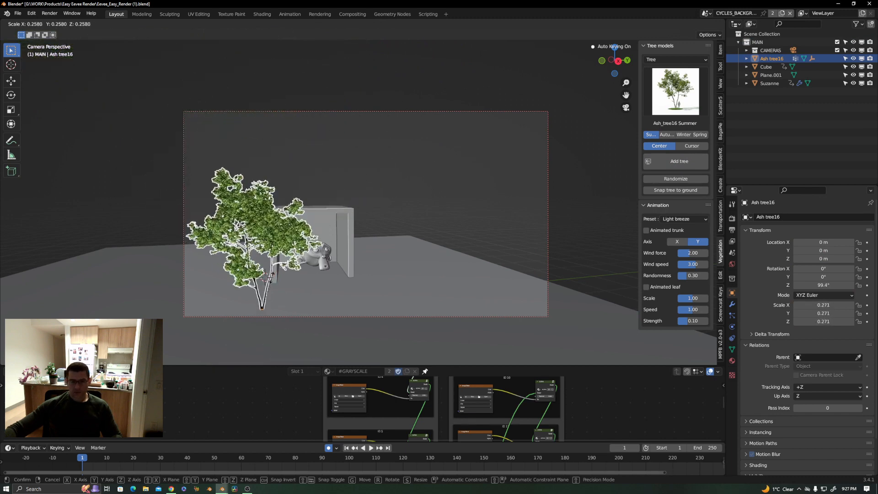
pyautogui.click(285, 273)
# - Move the ash tree beside the open cube, to about -2.89 m on X and -0.92 m on Y
pyautogui.moveTo(288, 274); pyautogui.dragTo(358, 276, button='middle')
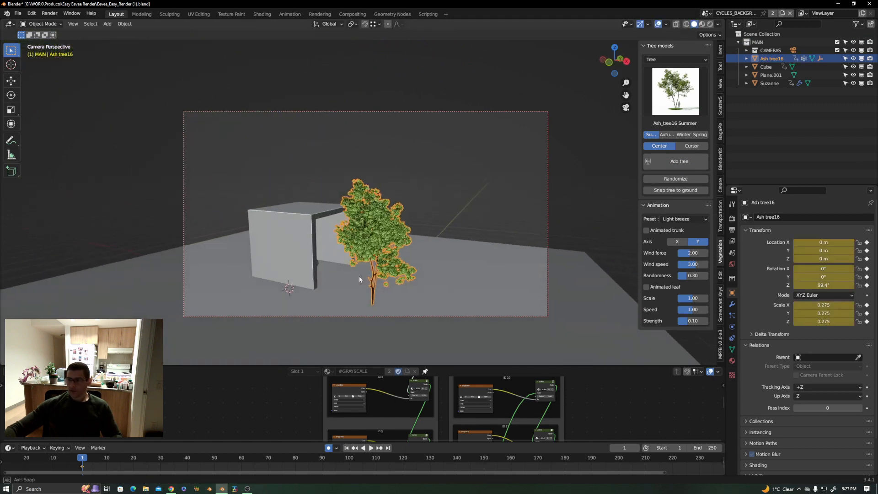
pyautogui.press('g')
pyautogui.press('x')
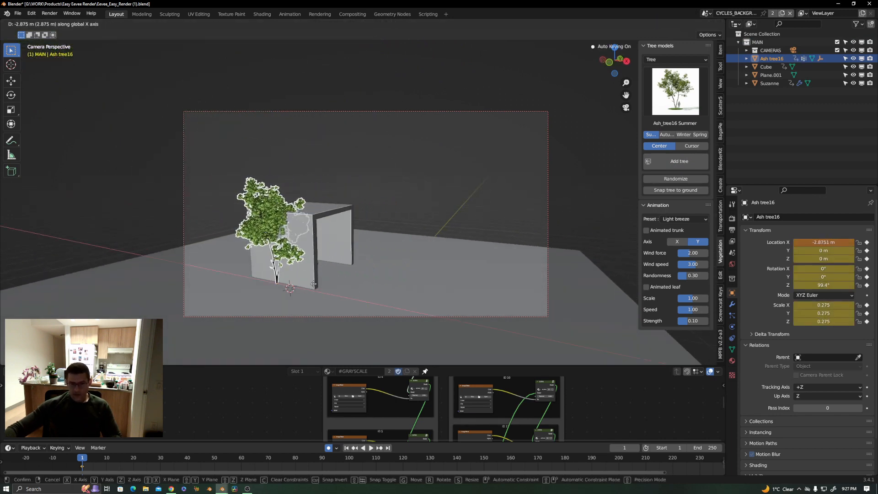
pyautogui.click(319, 280)
pyautogui.press('g')
pyautogui.press('y')
pyautogui.click(294, 299)
pyautogui.moveTo(294, 299); pyautogui.dragTo(341, 279, button='middle')
pyautogui.scroll(5, 253, 273)
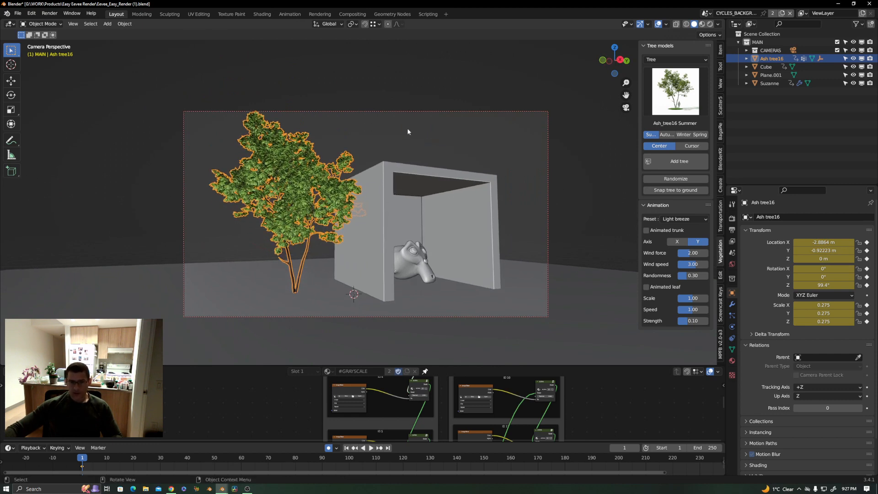
# - Deselect the tree, preview the scene in Rendered shading, and return to Solid shading
pyautogui.click(408, 132)
pyautogui.press('z')
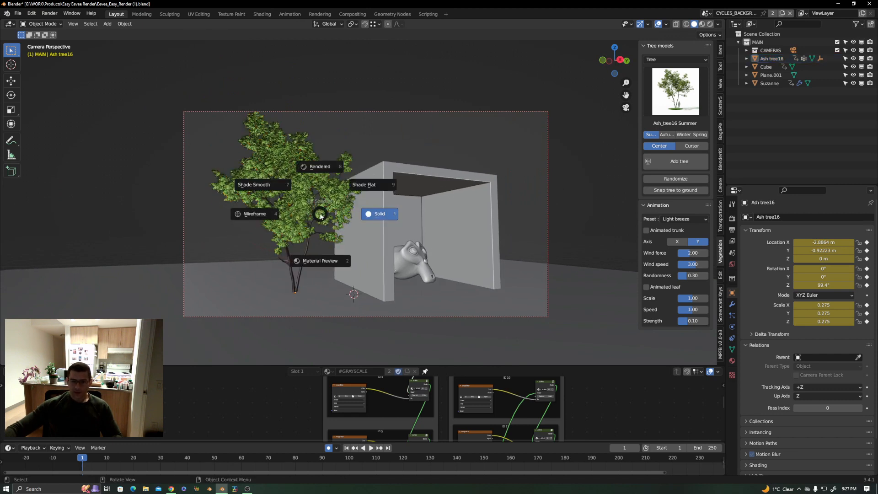
pyautogui.click(324, 165)
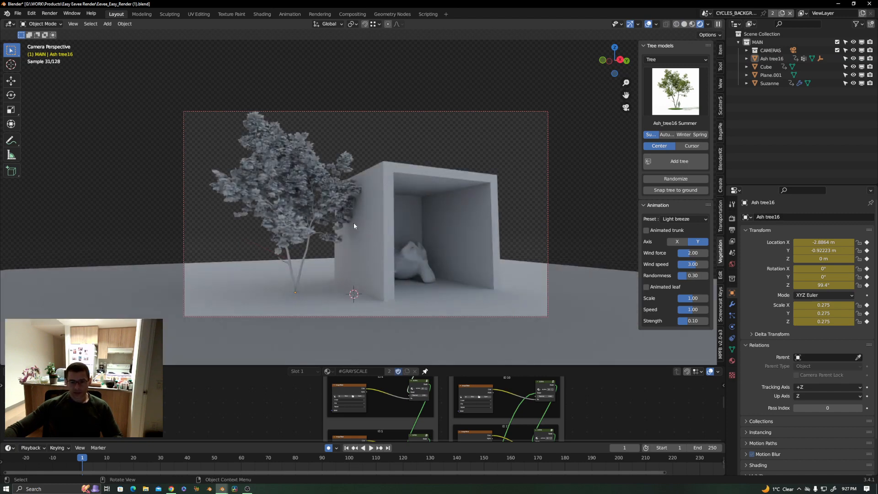
pyautogui.press('z')
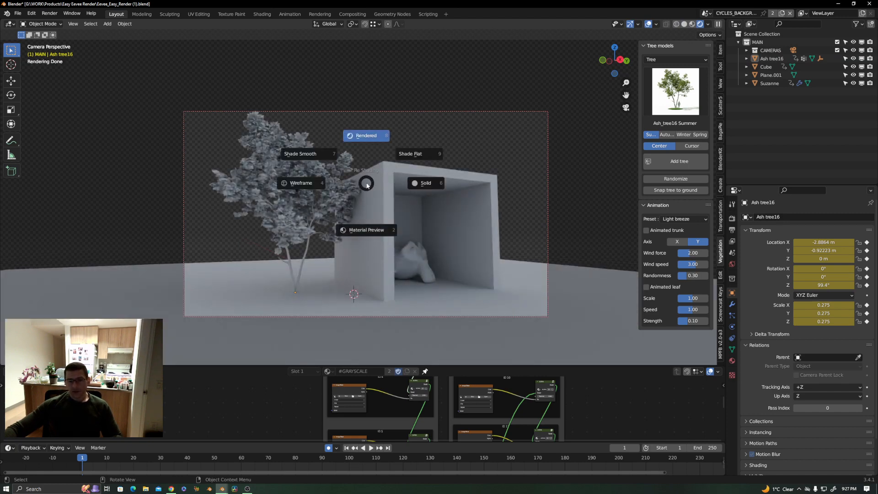
pyautogui.click(449, 183)
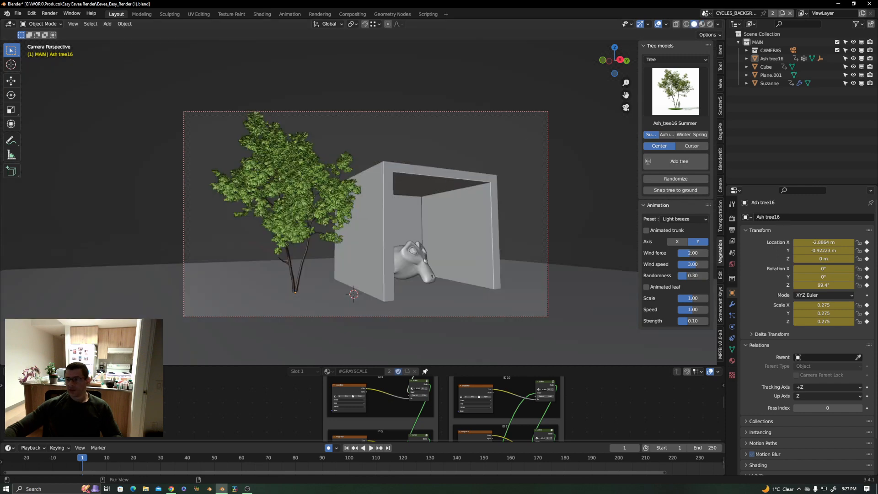
# - Switch to the MAIN scene and render the current frame
pyautogui.click(707, 13)
pyautogui.press('Return')
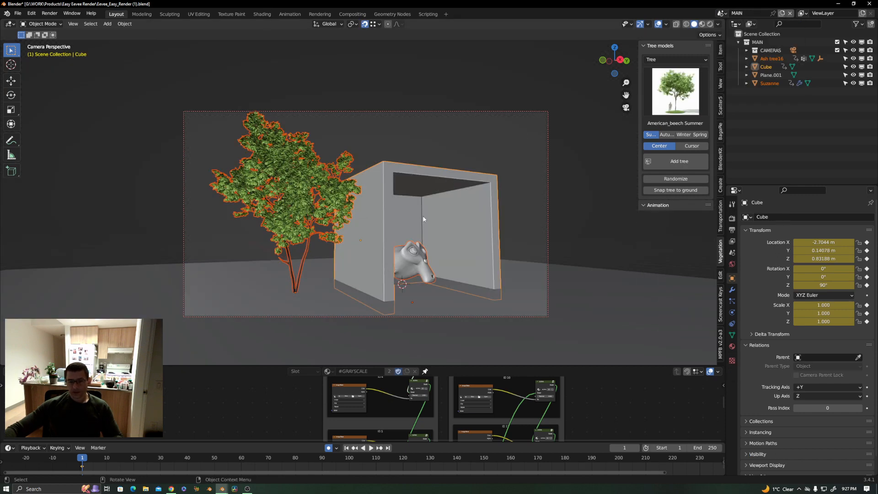
pyautogui.press('F12')
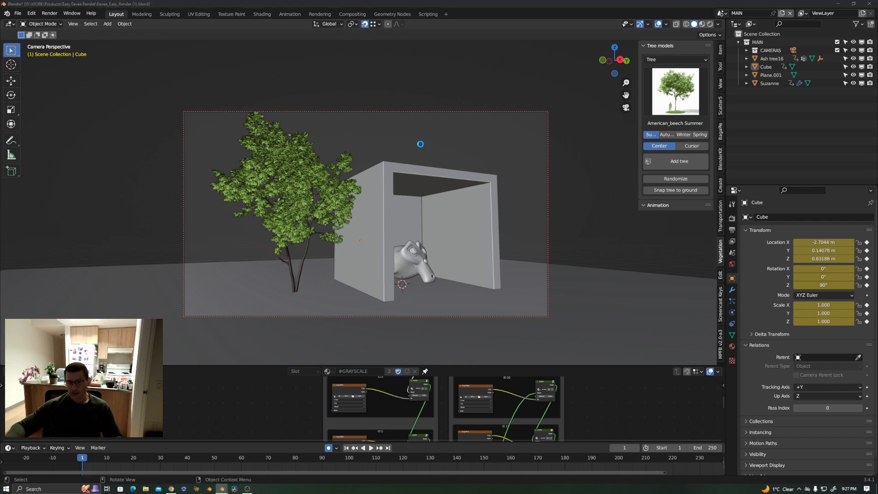
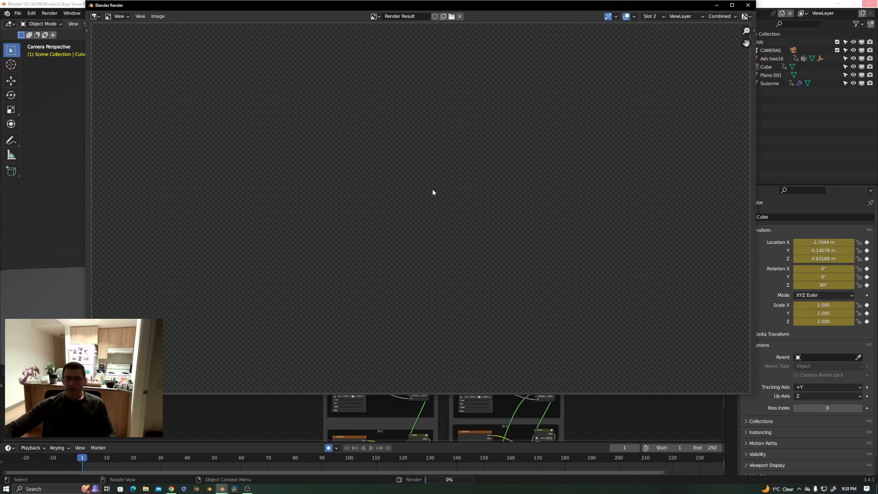
# - Examine the tree's leaves up close in the composited render result
pyautogui.scroll(-12, 426, 207)
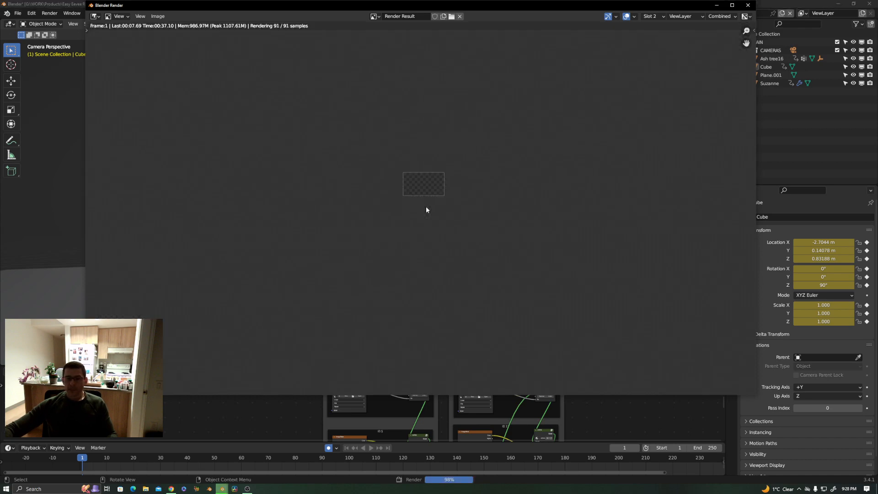
pyautogui.scroll(7, 417, 149)
pyautogui.moveTo(445, 276); pyautogui.dragTo(440, 213, button='middle')
pyautogui.scroll(2, 445, 199)
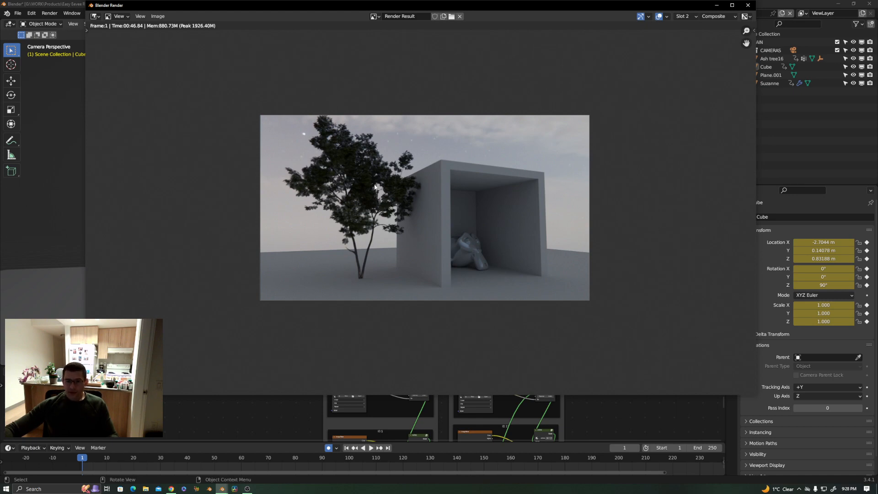
pyautogui.scroll(6, 375, 187)
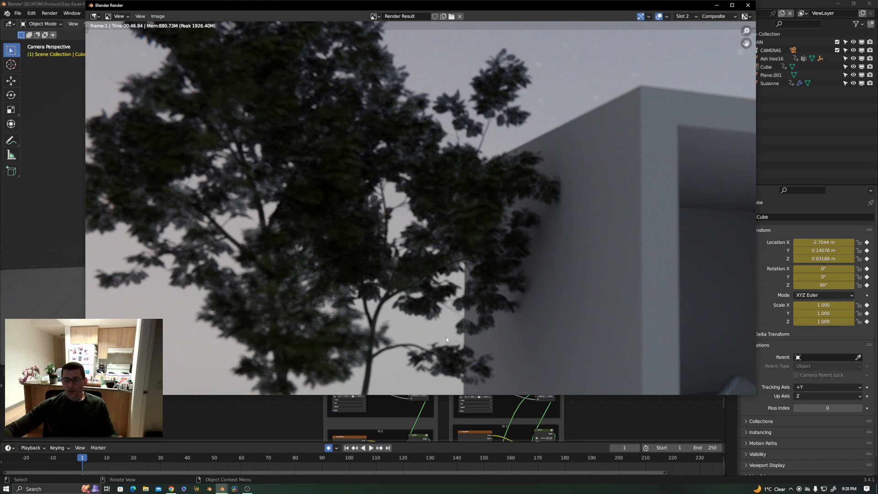
# - Look over the rendered tree and cube, minimize the render result, and set the viewport to Rendered shading
pyautogui.scroll(-3, 480, 132)
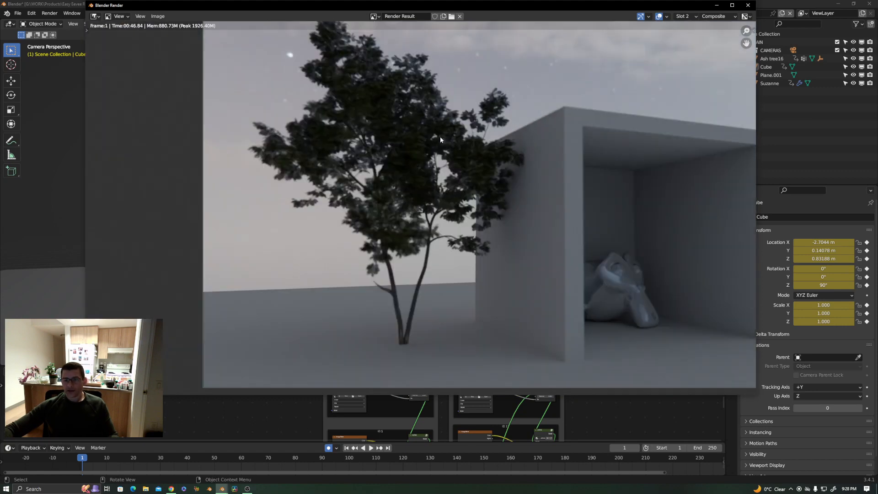
pyautogui.moveTo(441, 151); pyautogui.dragTo(444, 163, button='middle')
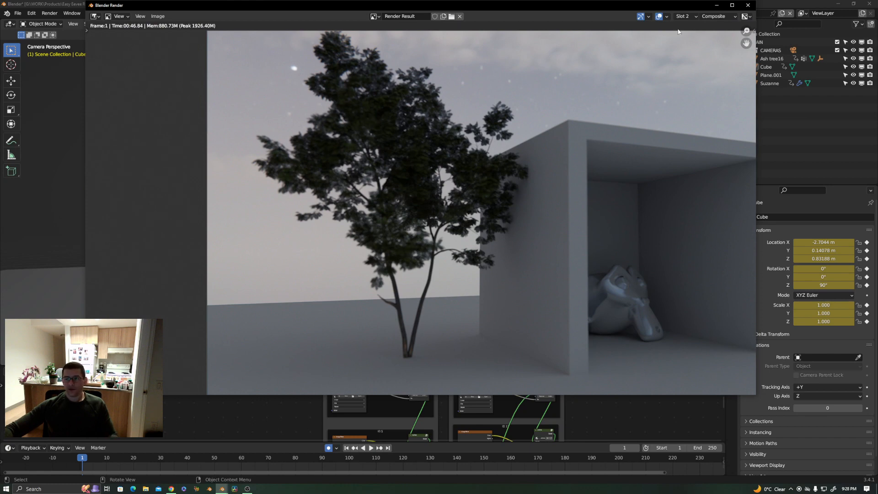
pyautogui.click(716, 5)
pyautogui.press('z')
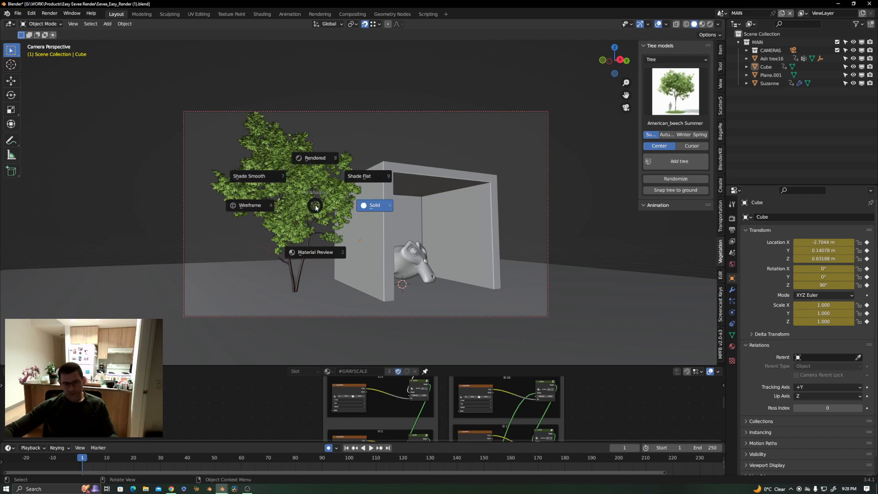
pyautogui.click(320, 160)
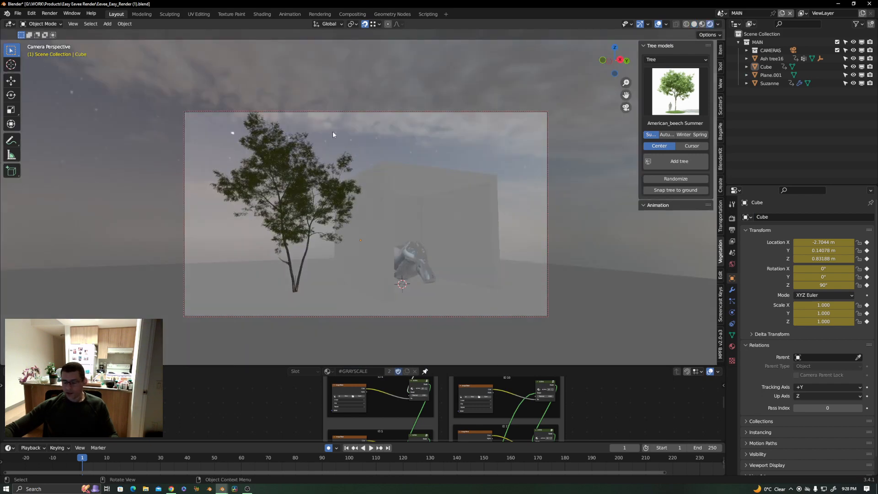
# - Leave the camera view, turn on the wireframe overlay, and inspect the ash tree's leaf planes up close
pyautogui.press('KP_0')
pyautogui.scroll(5, 212, 146)
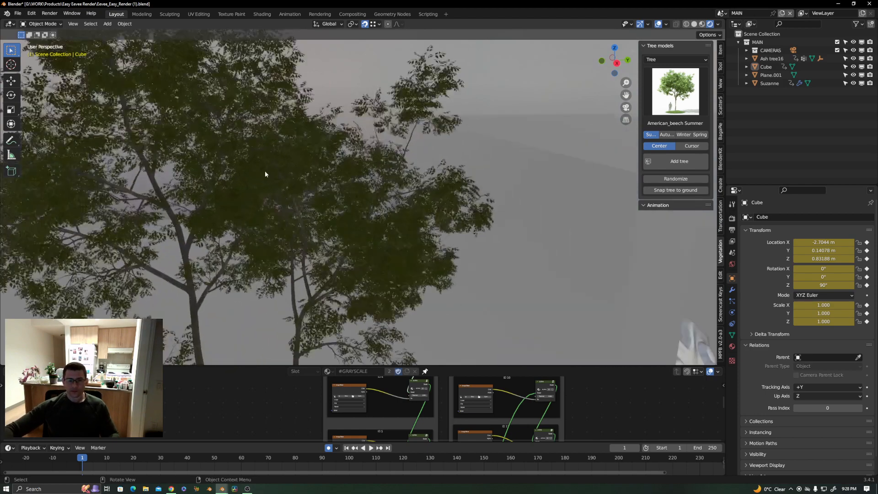
pyautogui.scroll(4, 266, 173)
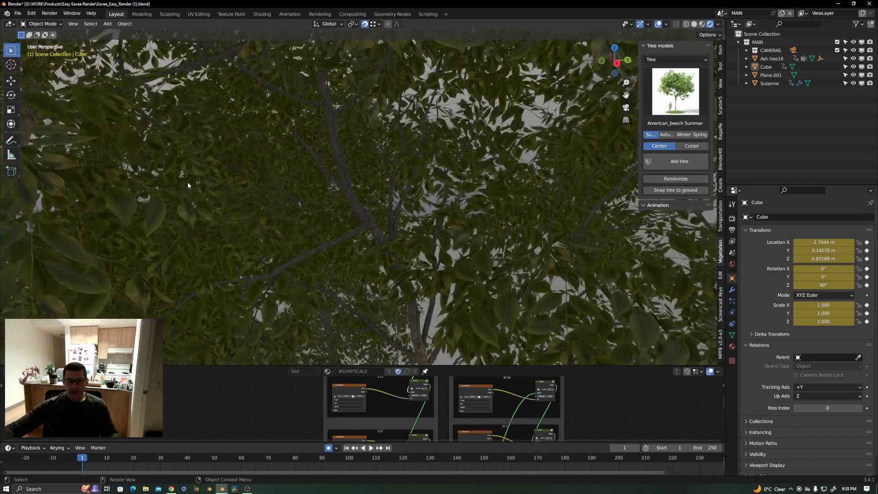
pyautogui.press('q')
pyautogui.click(173, 187)
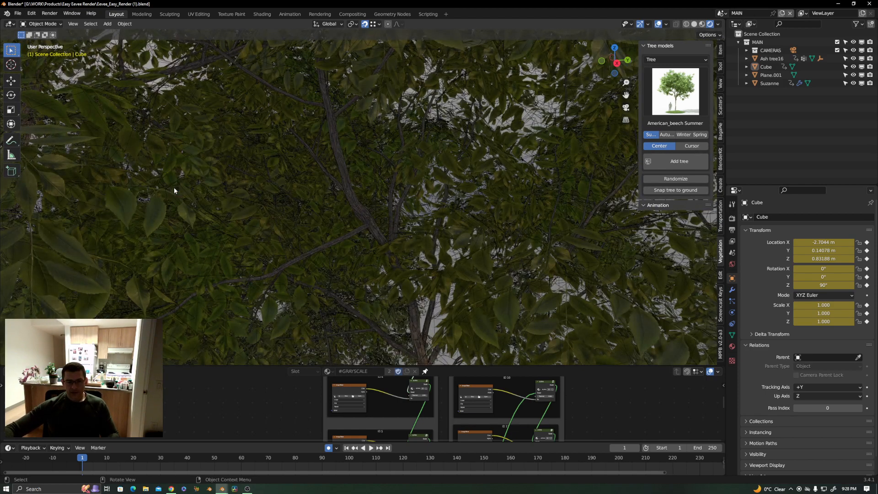
pyautogui.scroll(-6, 318, 153)
pyautogui.scroll(5, 442, 59)
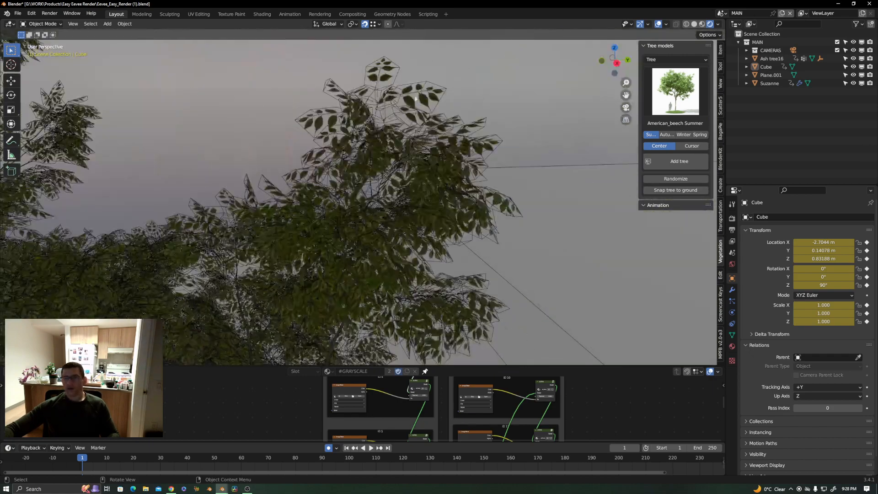
pyautogui.moveTo(415, 110); pyautogui.dragTo(440, 110, button='middle')
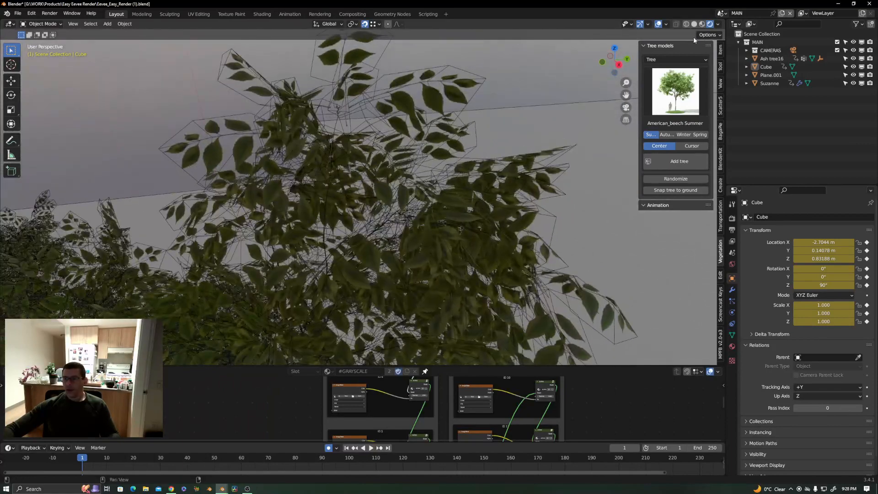
# - Switch to the Cycles background scene and resize the shader editor to show more of the #GRAYSCALE node tree
pyautogui.click(721, 13)
pyautogui.click(734, 26)
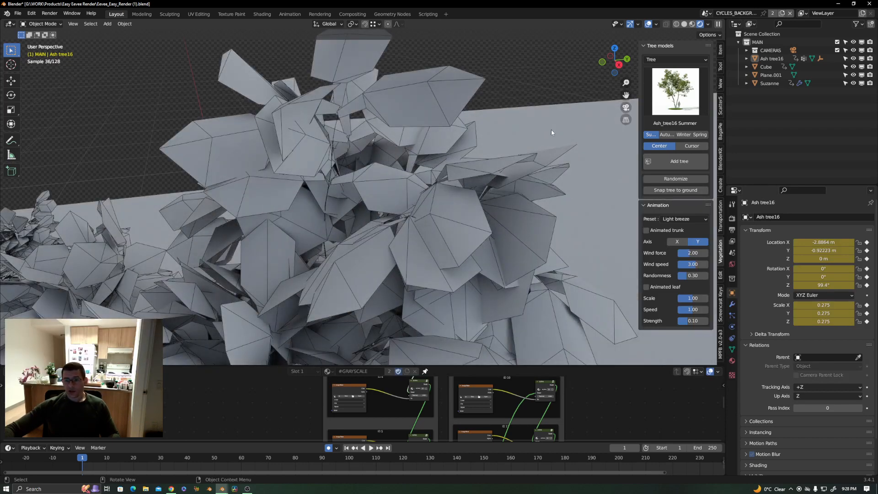
pyautogui.moveTo(534, 366); pyautogui.dragTo(420, 178)
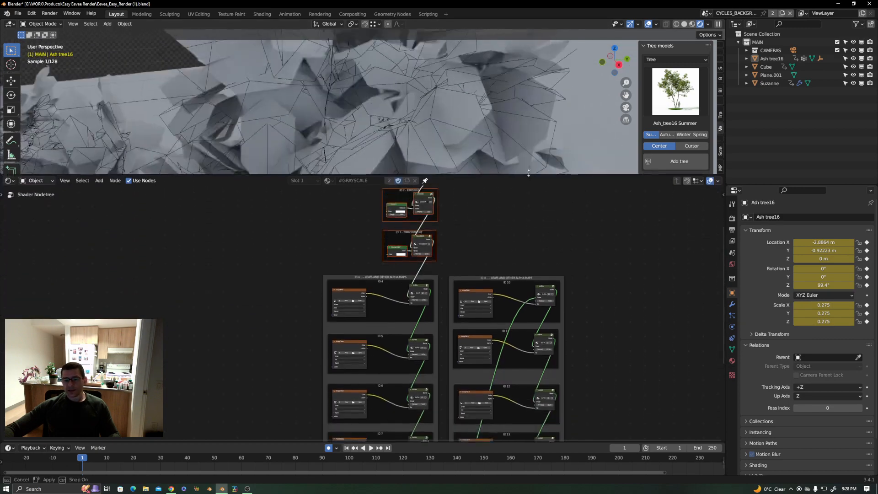
pyautogui.scroll(2, 488, 221)
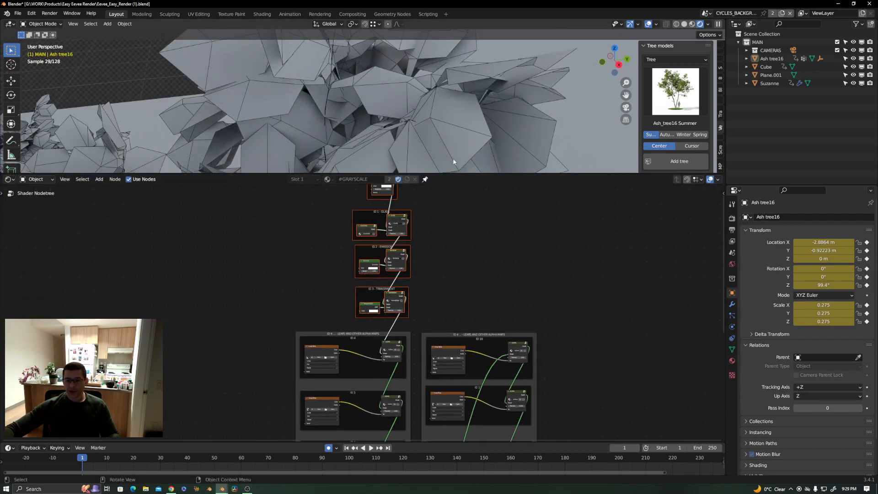
pyautogui.moveTo(466, 174); pyautogui.dragTo(465, 269)
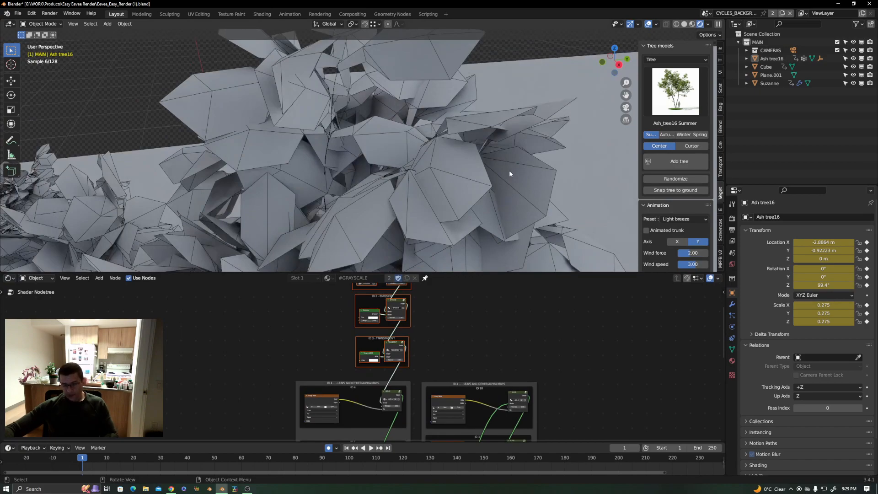
# - Hide the 3D viewport's sidebar, frame more of the tree, and give the shader editor more height
pyautogui.press('n')
pyautogui.scroll(-5, 469, 117)
pyautogui.keyDown('shift'); pyautogui.moveTo(408, 191); pyautogui.dragTo(393, 160, button='middle'); pyautogui.keyUp('shift')
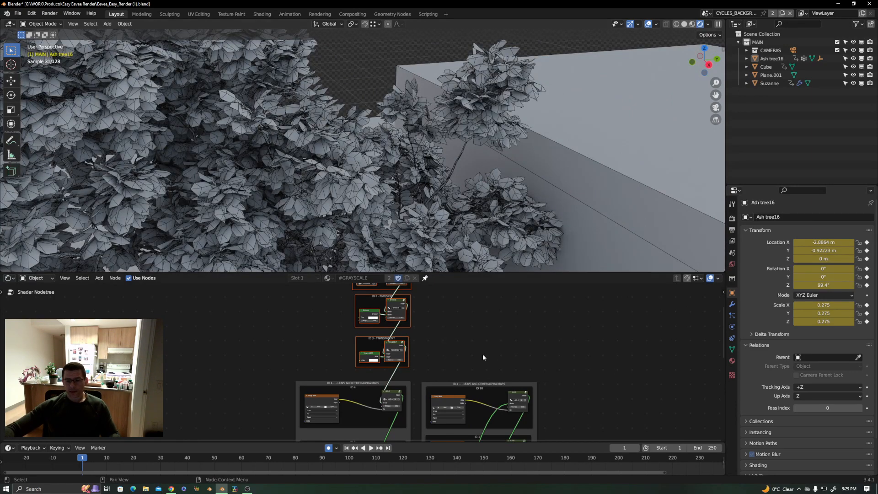
pyautogui.moveTo(457, 274); pyautogui.dragTo(457, 229)
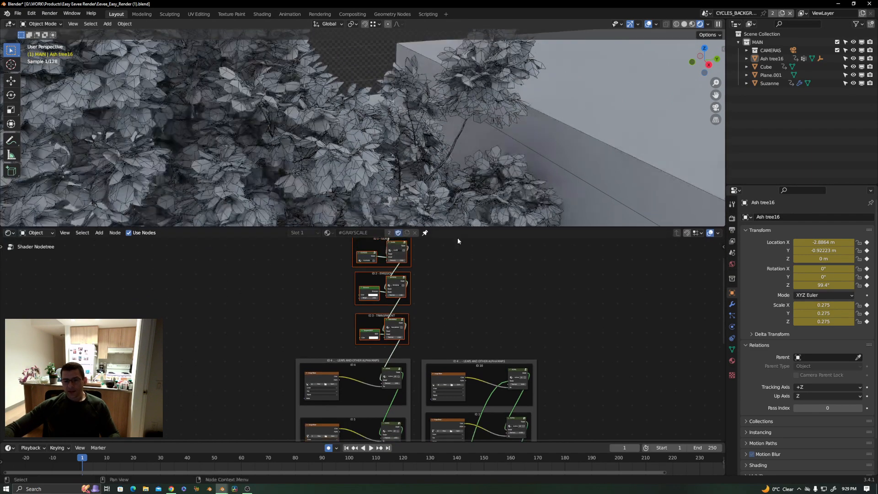
pyautogui.moveTo(449, 278); pyautogui.dragTo(445, 290, button='middle')
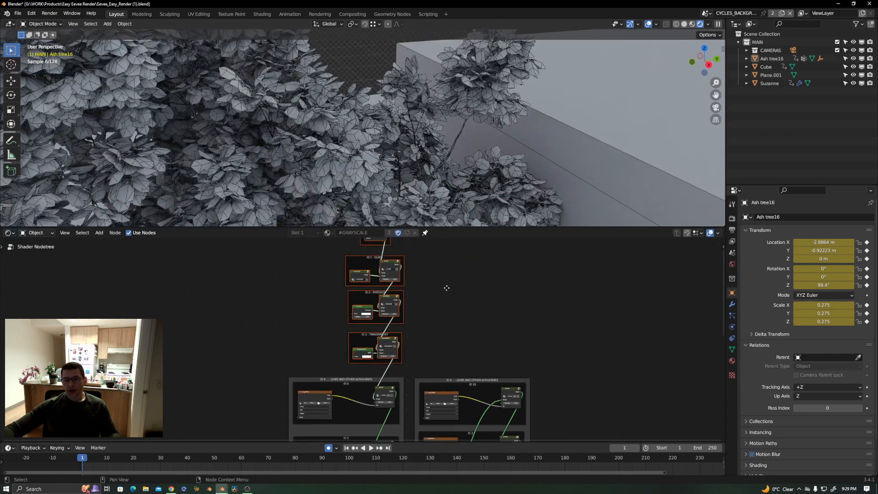
# - Select the ash tree, enter Edit Mode with its leaf geometry selected, and bring up the Separate options
pyautogui.click(388, 132)
pyautogui.moveTo(407, 353); pyautogui.dragTo(377, 268, button='middle')
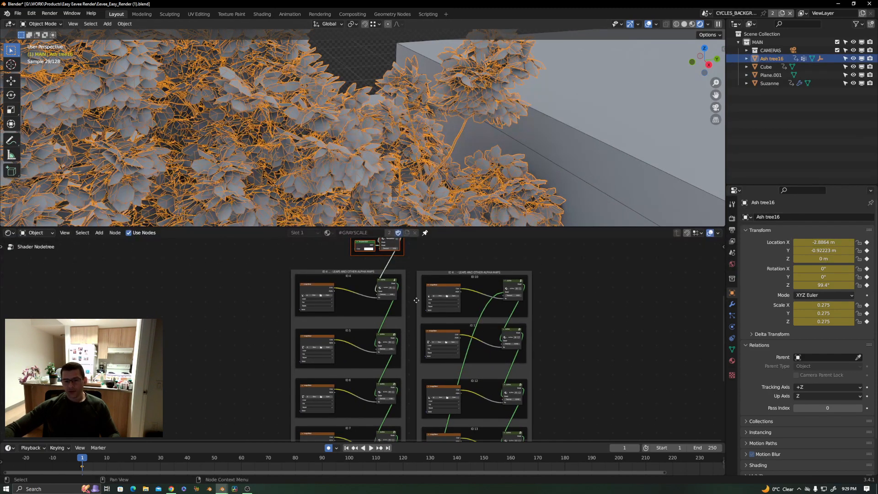
pyautogui.moveTo(403, 183); pyautogui.dragTo(385, 152, button='middle')
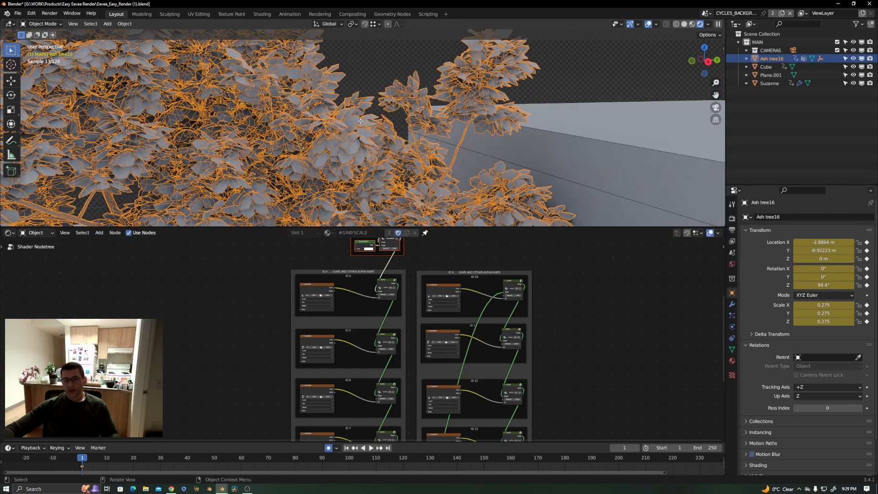
pyautogui.press('Tab')
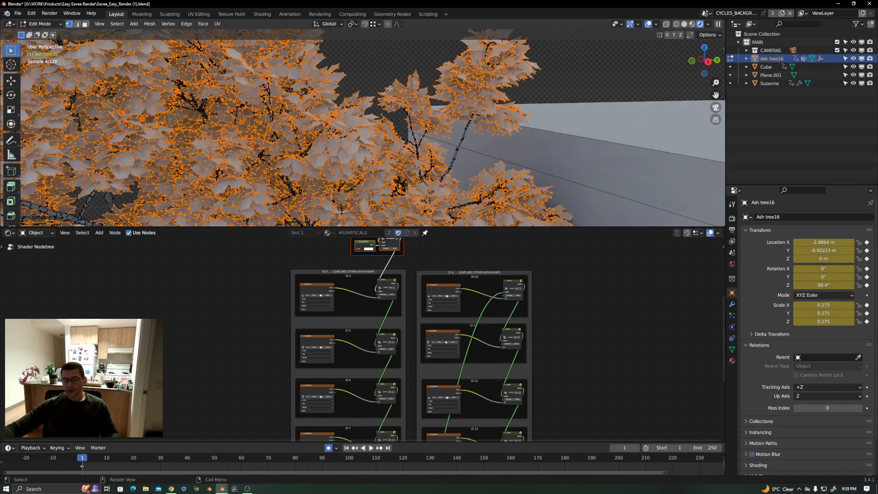
pyautogui.press('p')
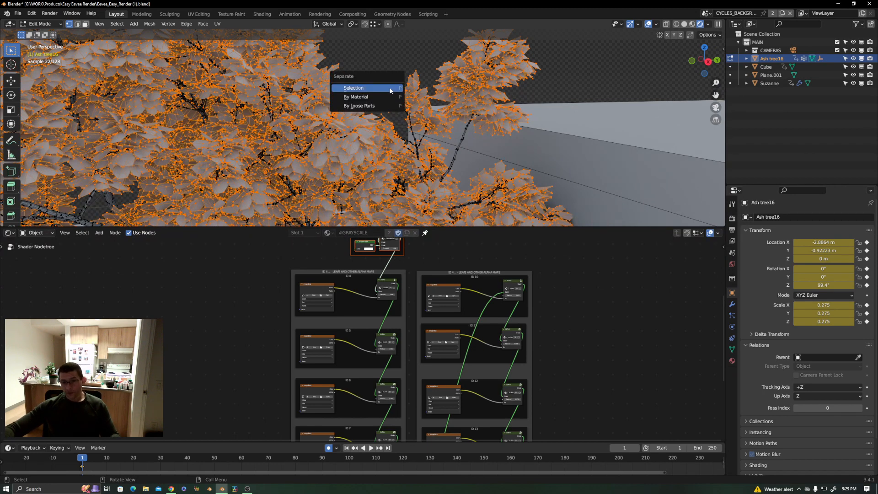
# - Separate the selected leaf geometry of the ash tree into its own object, return to Object Mode and select the leaves
pyautogui.click(391, 90)
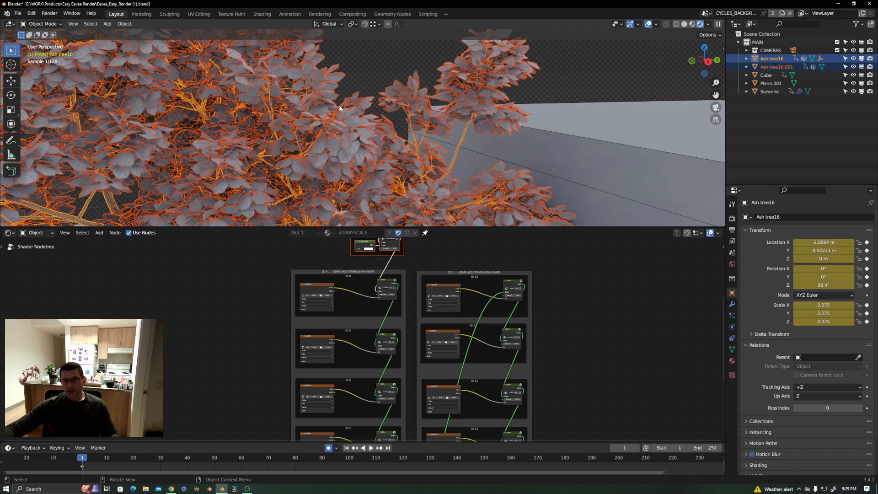
pyautogui.press('Tab')
pyautogui.click(451, 120)
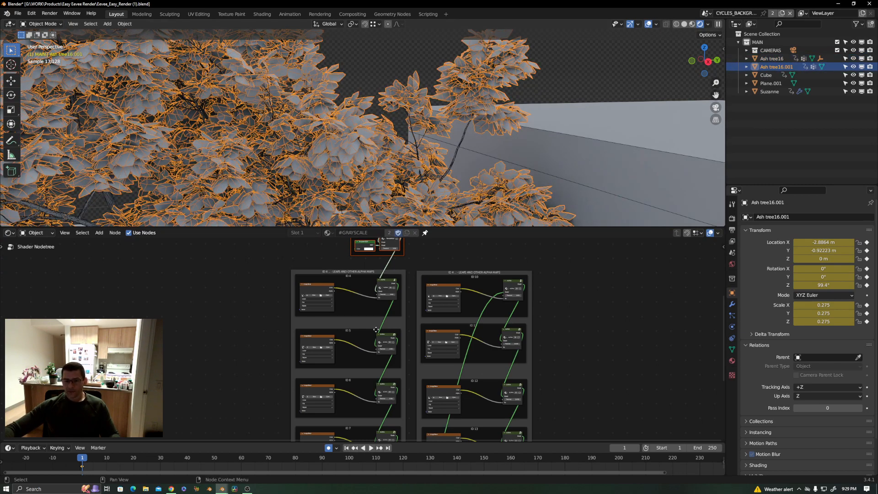
# - Split the shader editor in two and unpin the new one so it shows the leaf material's nodes
pyautogui.scroll(2, 341, 297)
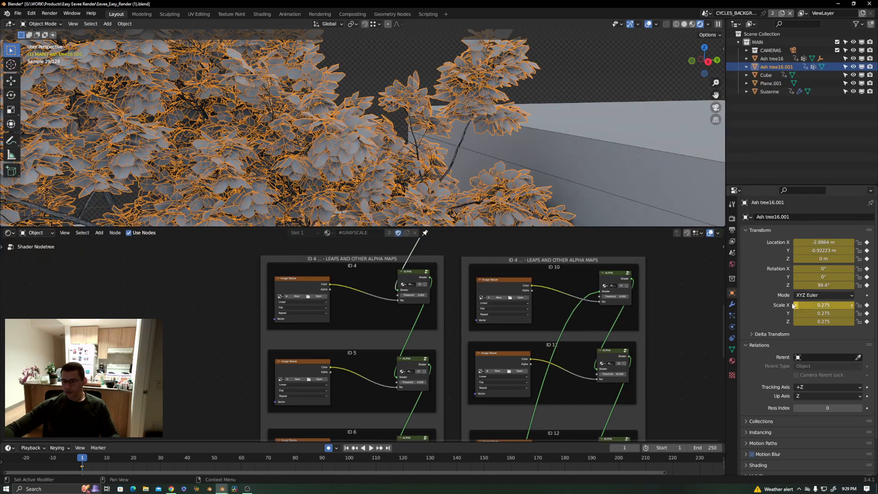
pyautogui.click(732, 361)
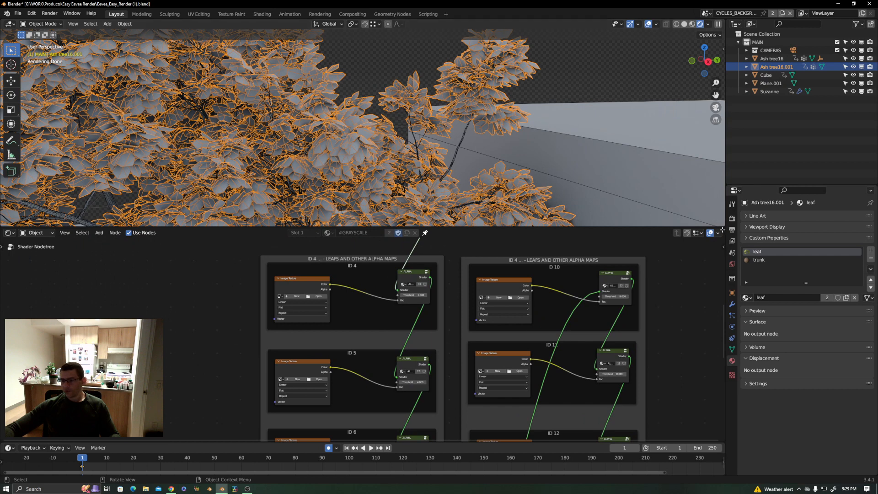
pyautogui.moveTo(723, 230); pyautogui.dragTo(341, 237)
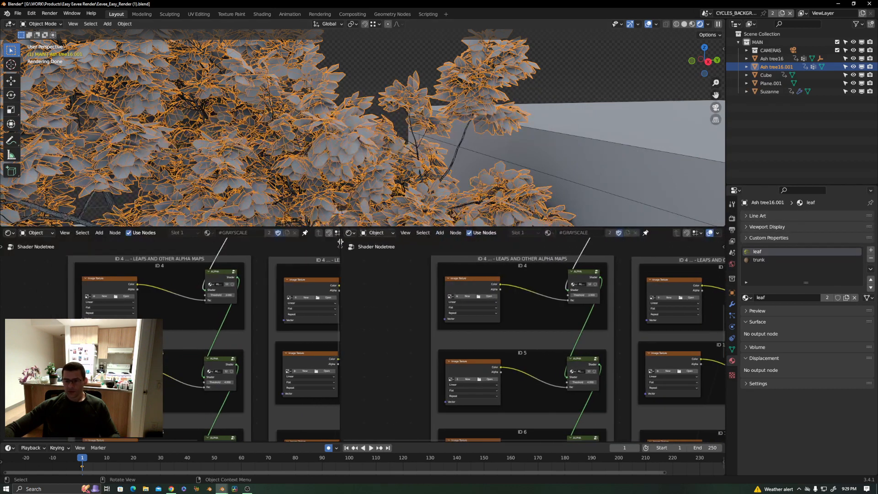
pyautogui.click(645, 234)
pyautogui.press('Home')
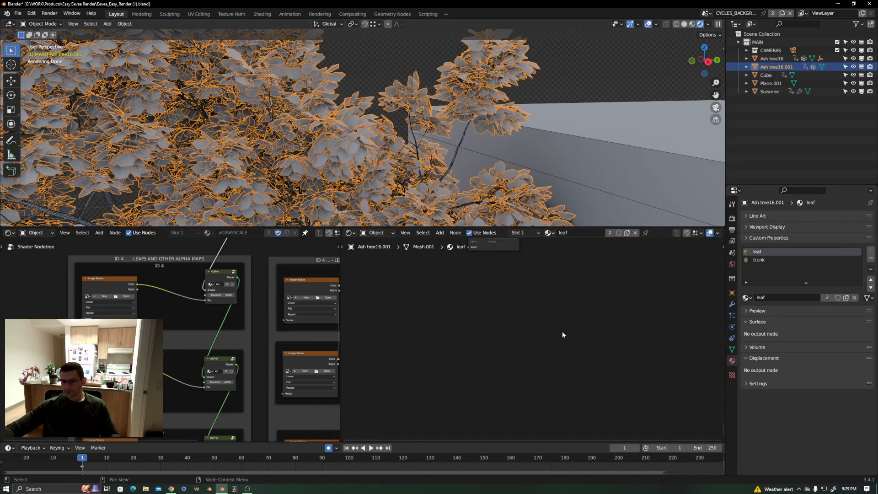
# - Copy the leaf material's Map #33 texture node and paste it into the pinned #GRAYSCALE node tree
pyautogui.scroll(1, 507, 338)
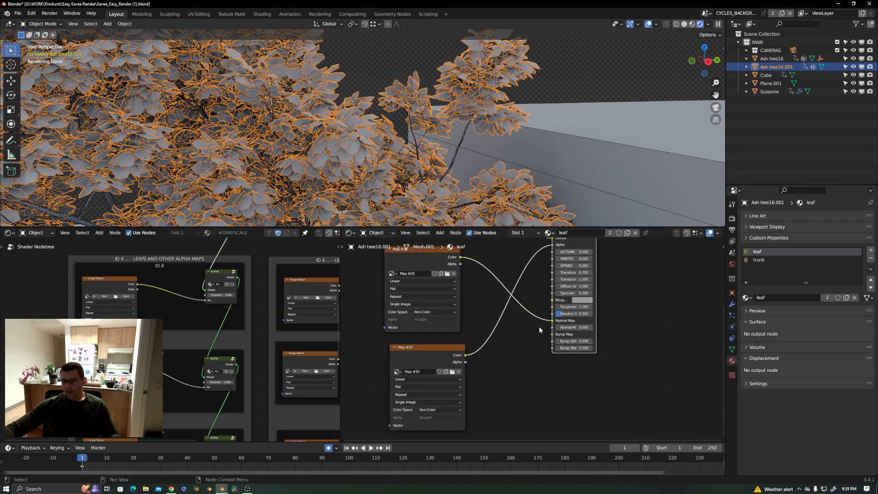
pyautogui.moveTo(524, 287); pyautogui.dragTo(527, 299, button='middle')
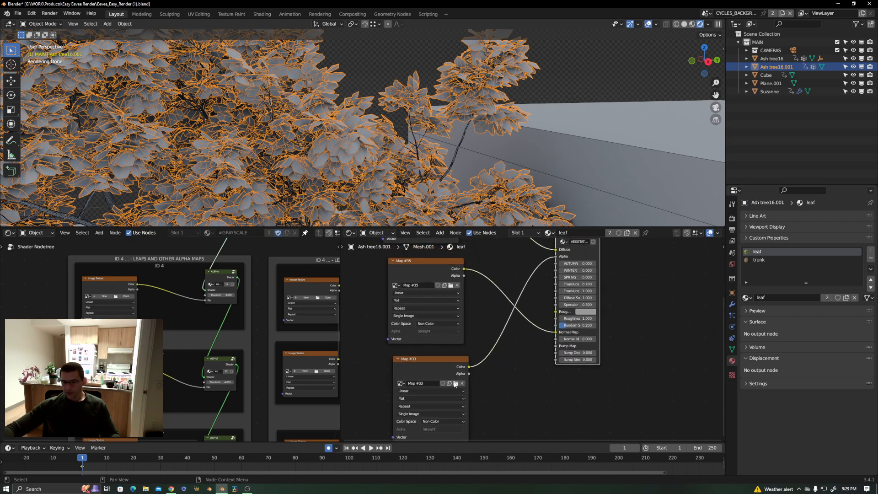
pyautogui.click(431, 372)
pyautogui.moveTo(429, 369); pyautogui.dragTo(520, 327, button='middle')
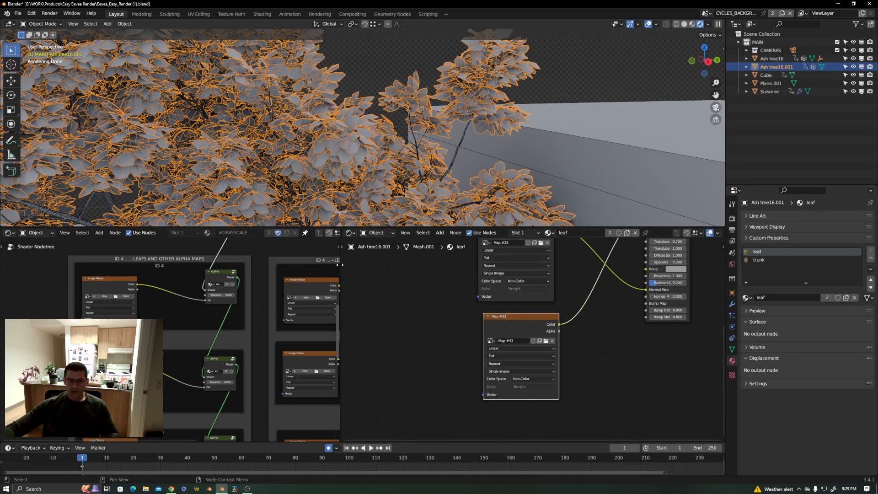
pyautogui.moveTo(340, 265); pyautogui.dragTo(596, 264)
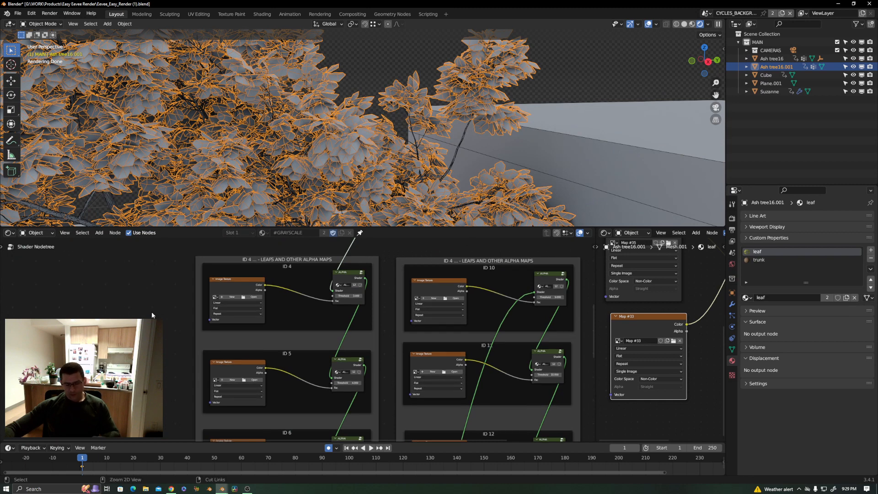
pyautogui.scroll(-1, 245, 289)
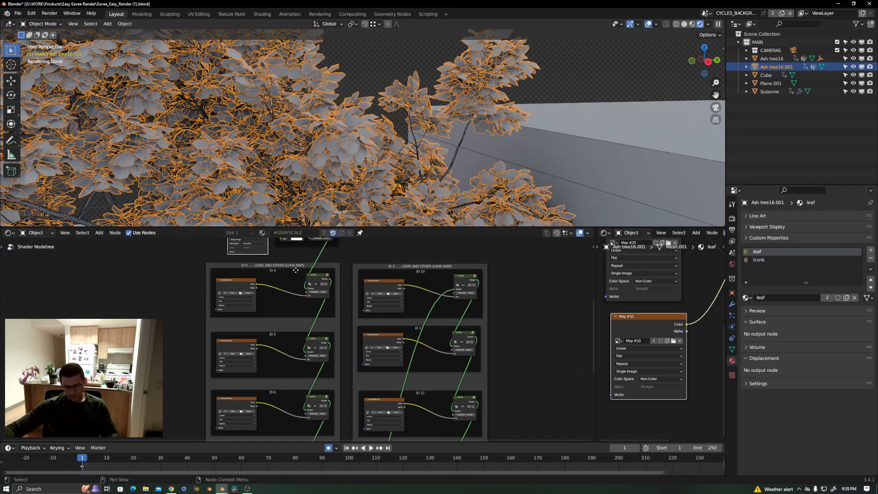
pyautogui.click(235, 320)
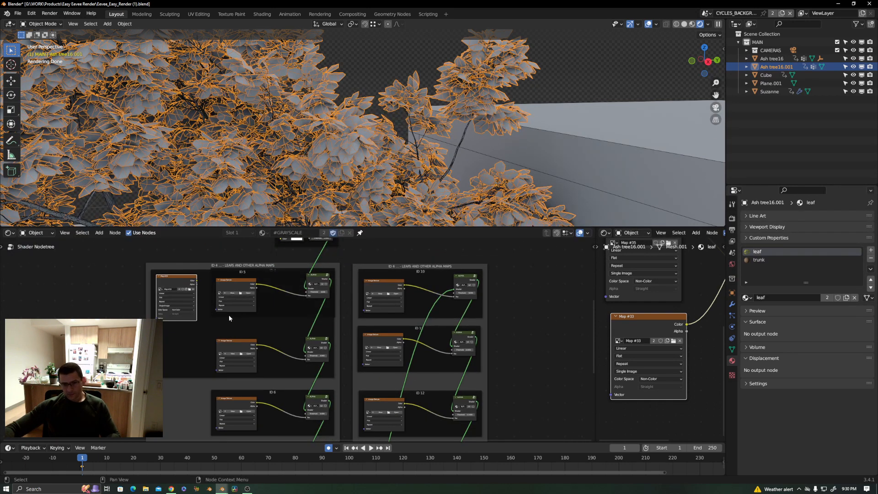
pyautogui.scroll(2, 230, 318)
pyautogui.moveTo(178, 262); pyautogui.dragTo(358, 286)
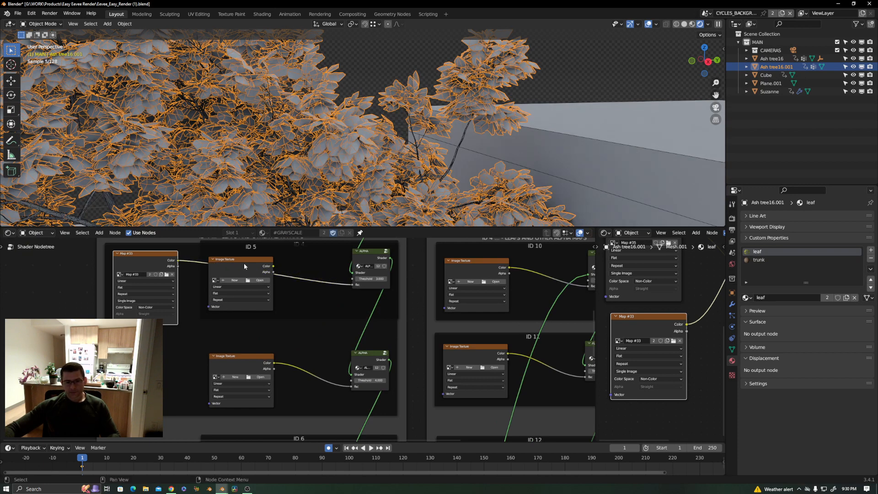
pyautogui.moveTo(244, 266); pyautogui.dragTo(254, 356, button='middle')
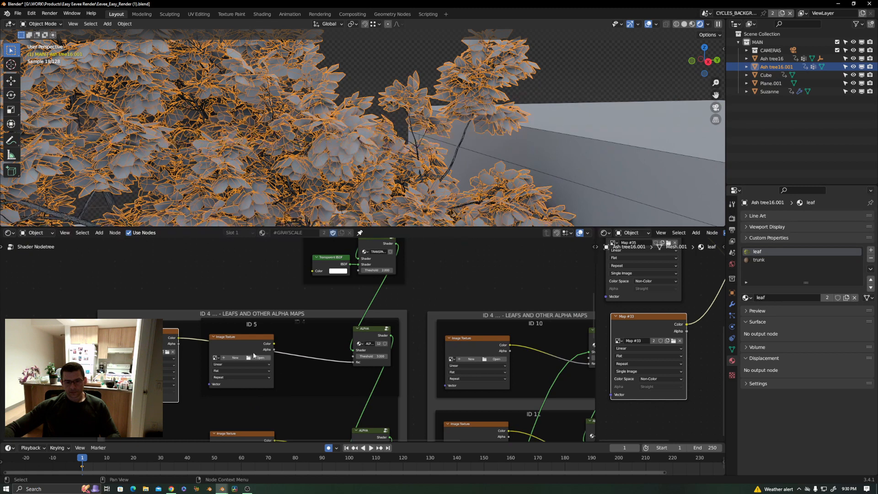
pyautogui.moveTo(253, 346); pyautogui.dragTo(309, 317)
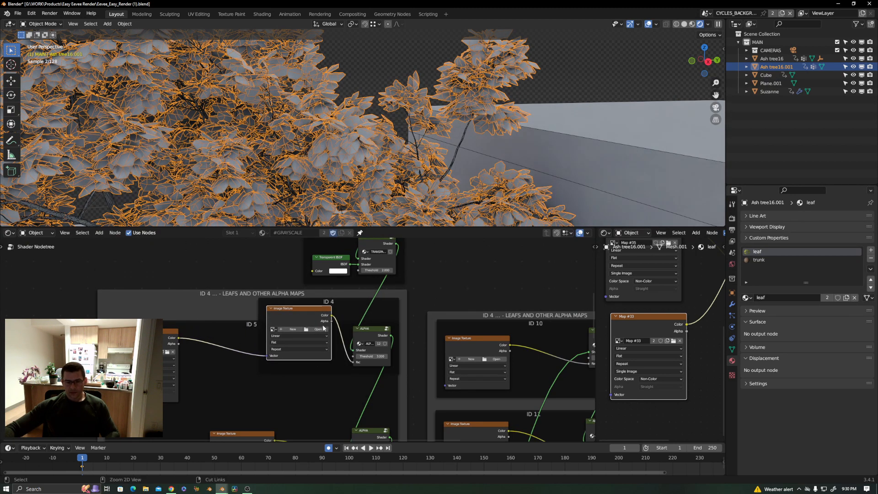
pyautogui.hotkey('ctrl', 'z')
pyautogui.hotkey('ctrl', 'z')
pyautogui.hotkey('ctrl', 'z')
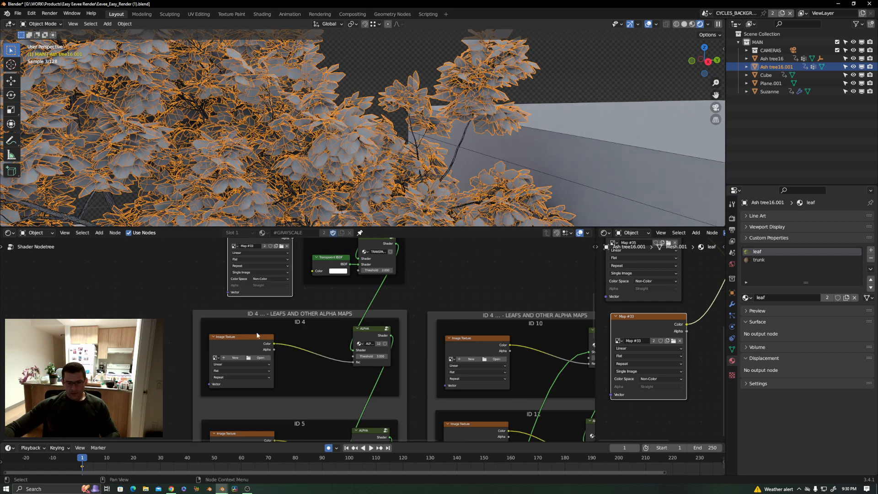
# - Replace the empty Image Texture in the ID 4 frame with Map #33, its Color feeding the ALPHA group's Fac input
pyautogui.moveTo(257, 333); pyautogui.dragTo(247, 375, button='middle')
pyautogui.moveTo(291, 347); pyautogui.dragTo(281, 303, button='middle')
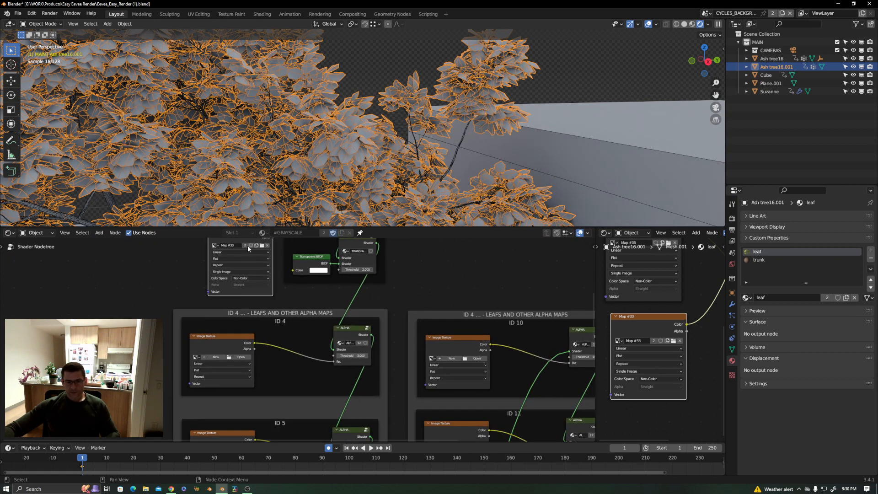
pyautogui.moveTo(222, 242); pyautogui.dragTo(290, 323)
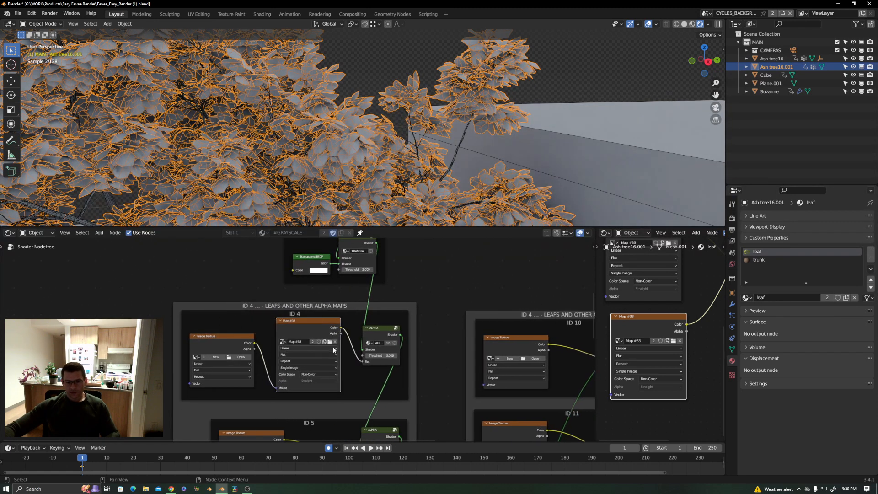
pyautogui.click(251, 352)
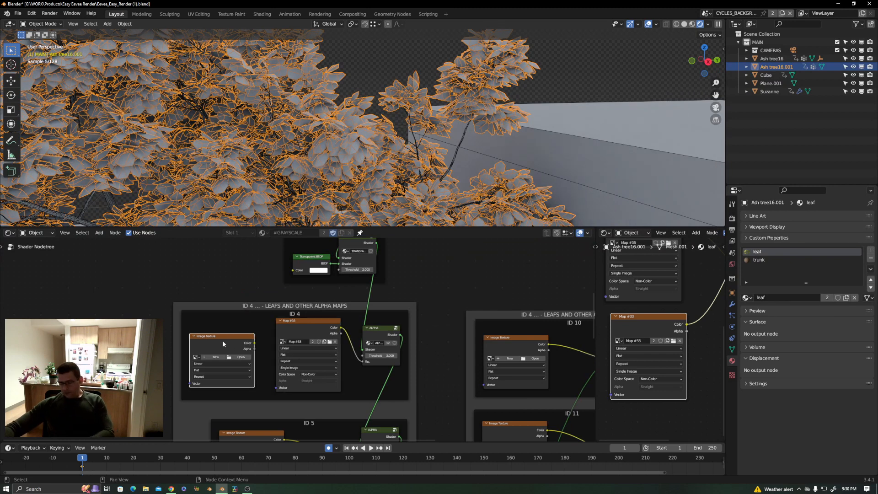
pyautogui.press('x')
pyautogui.moveTo(339, 355); pyautogui.dragTo(314, 349, button='middle')
pyautogui.moveTo(269, 330); pyautogui.dragTo(222, 336)
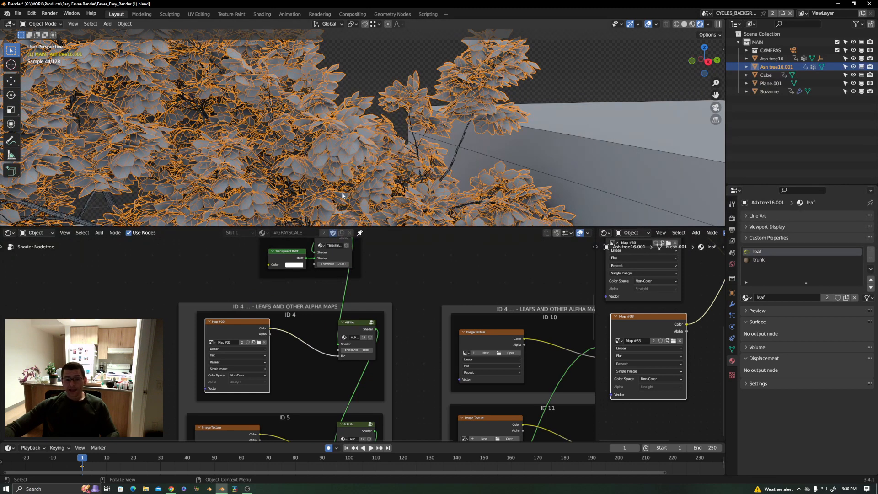
# - Turn off the wireframe overlay in the 3D viewport and bring the whole tree into view
pyautogui.press('q')
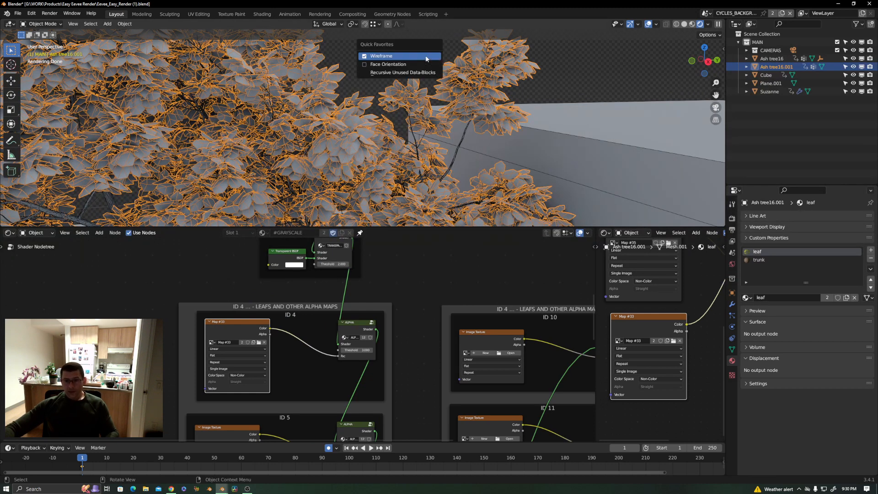
pyautogui.click(426, 56)
pyautogui.scroll(-6, 500, 171)
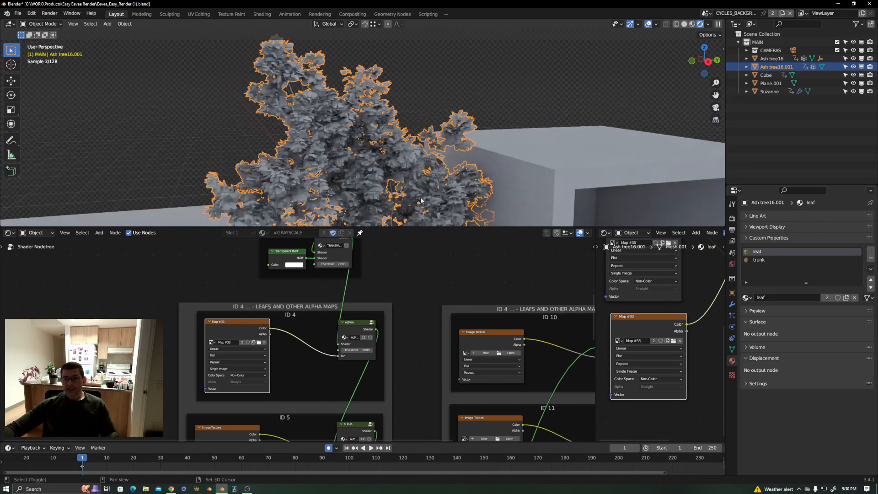
pyautogui.keyDown('shift'); pyautogui.moveTo(500, 170); pyautogui.dragTo(478, 76, button='middle'); pyautogui.keyUp('shift')
pyautogui.scroll(-5, 448, 370)
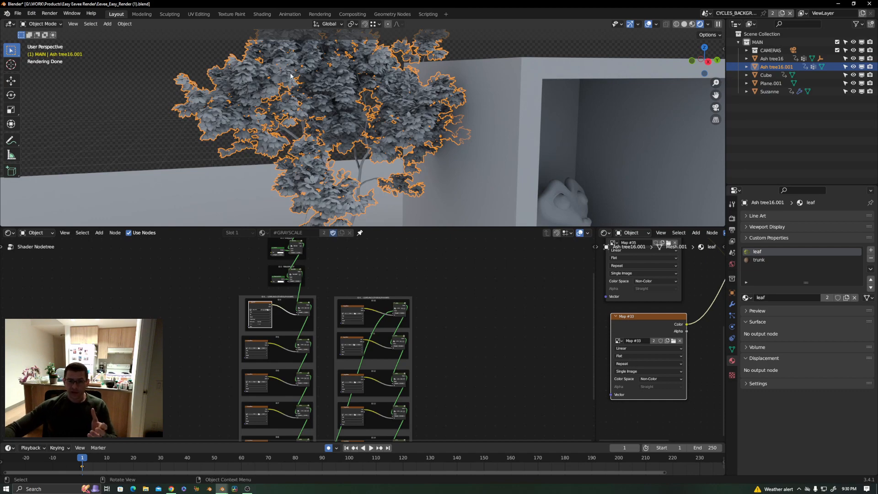
# - Set the separated leaf object's Pass Index to 4, matching the ID 4 frame
pyautogui.scroll(8, 314, 75)
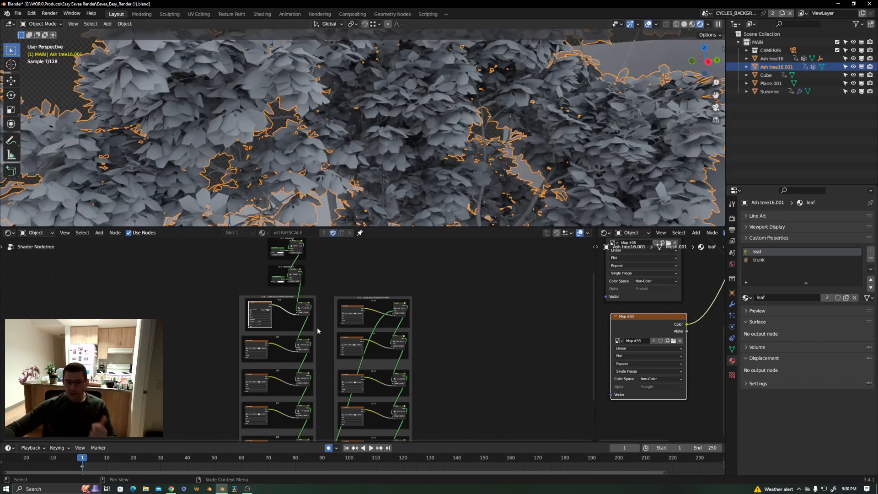
pyautogui.scroll(2, 317, 331)
pyautogui.scroll(1, 290, 298)
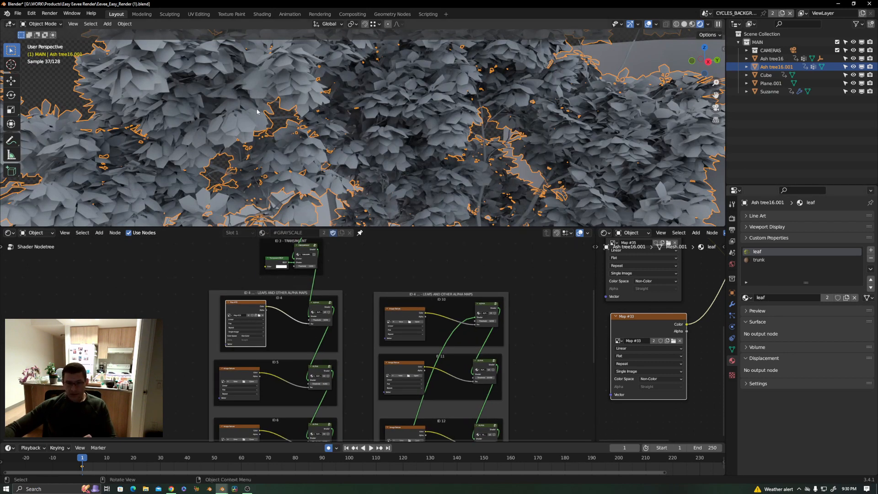
pyautogui.click(732, 293)
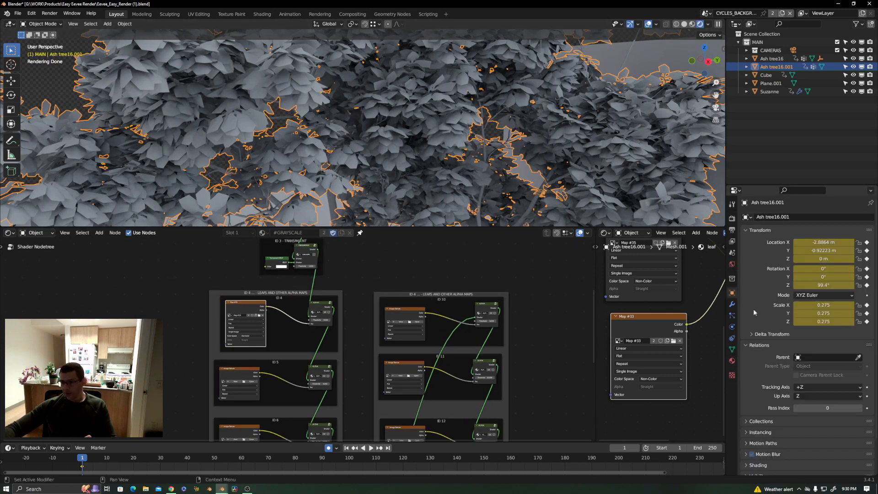
pyautogui.click(830, 408)
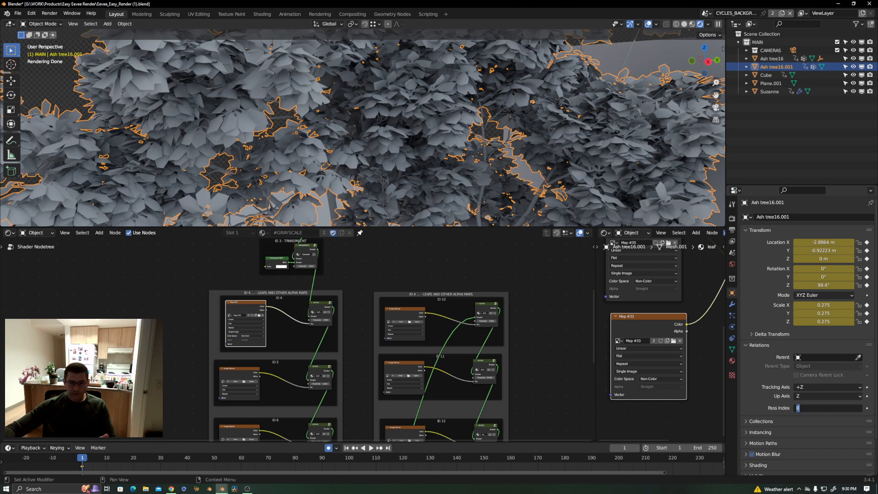
pyautogui.press('Return')
pyautogui.scroll(6, 287, 287)
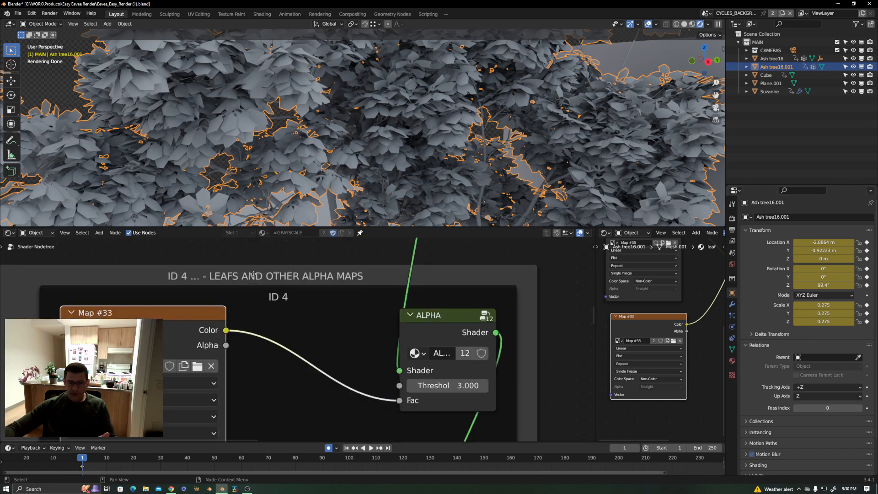
pyautogui.click(827, 408)
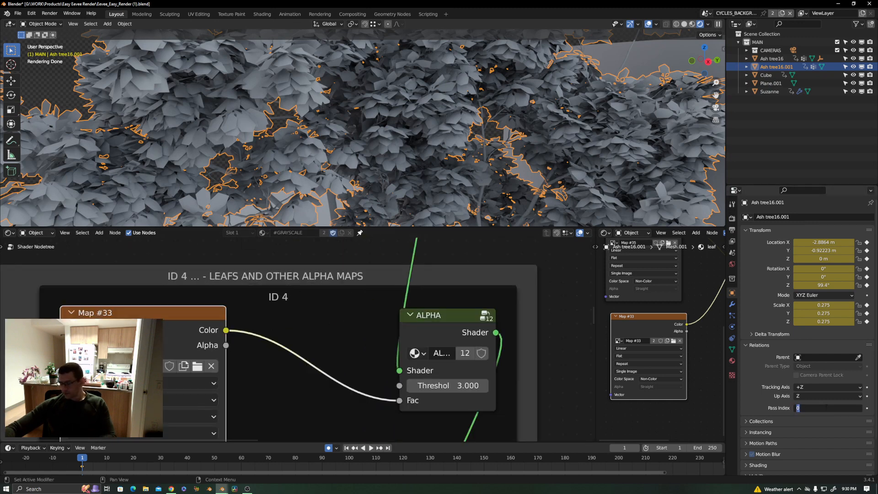
pyautogui.write('4')
pyautogui.press('Return')
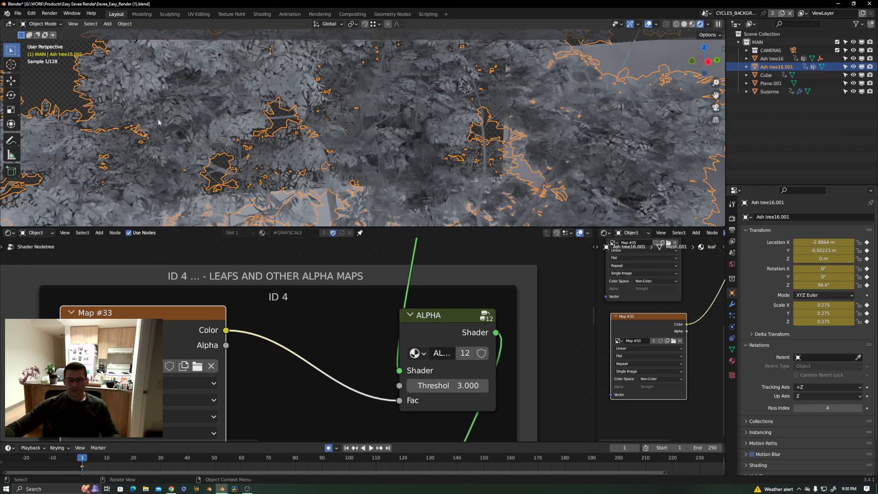
# - Deselect all objects and inspect the leaf cutouts of the rendered tree up close and from afar
pyautogui.hotkey('alt', 'a')
pyautogui.scroll(-4, 258, 125)
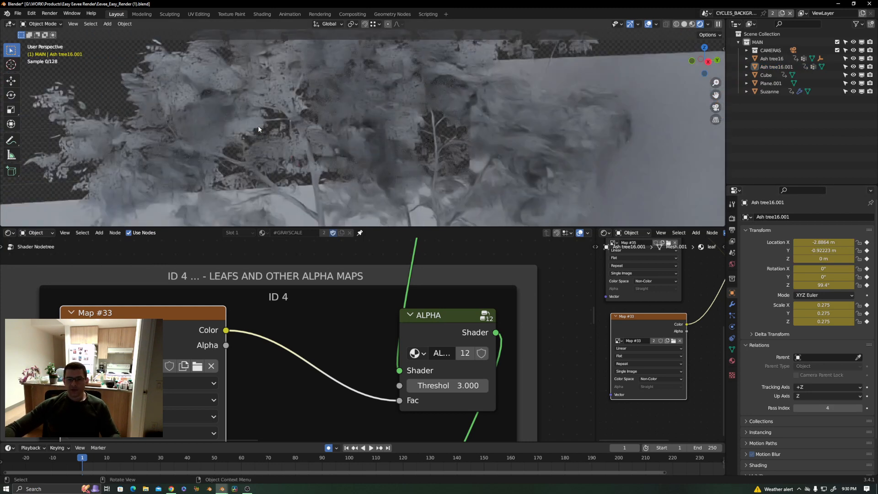
pyautogui.scroll(6, 468, 122)
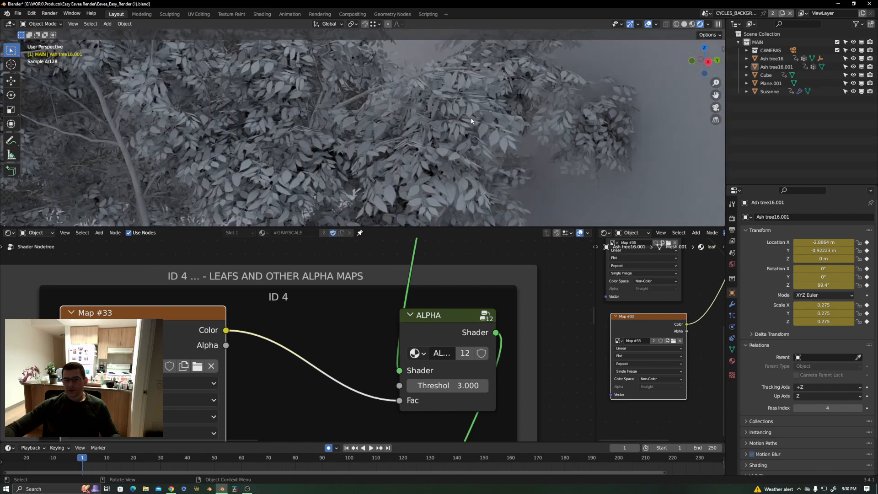
pyautogui.scroll(-3, 470, 117)
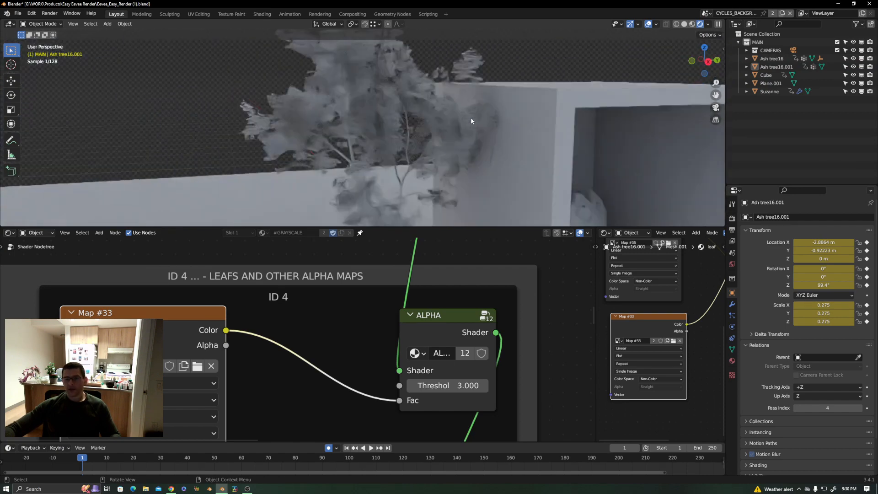
# - Display the 3D viewport in Solid shading and view the scene through the camera
pyautogui.press('z')
pyautogui.click(541, 123)
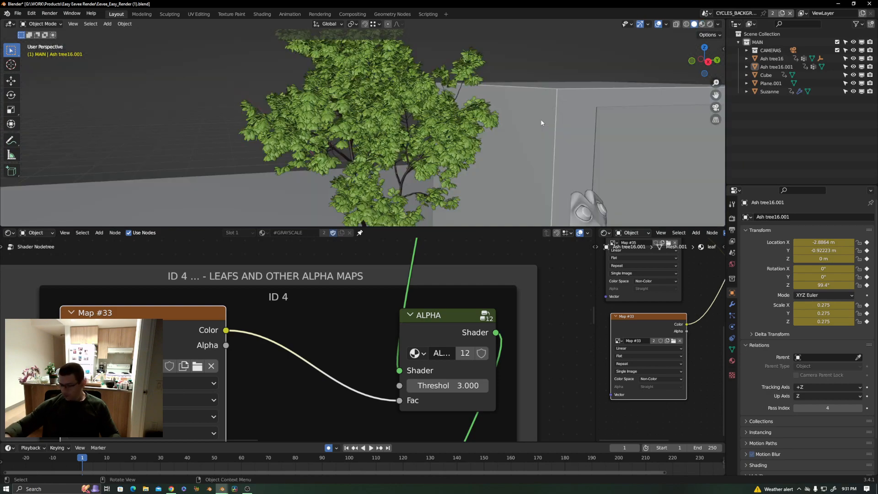
pyautogui.press('KP_0')
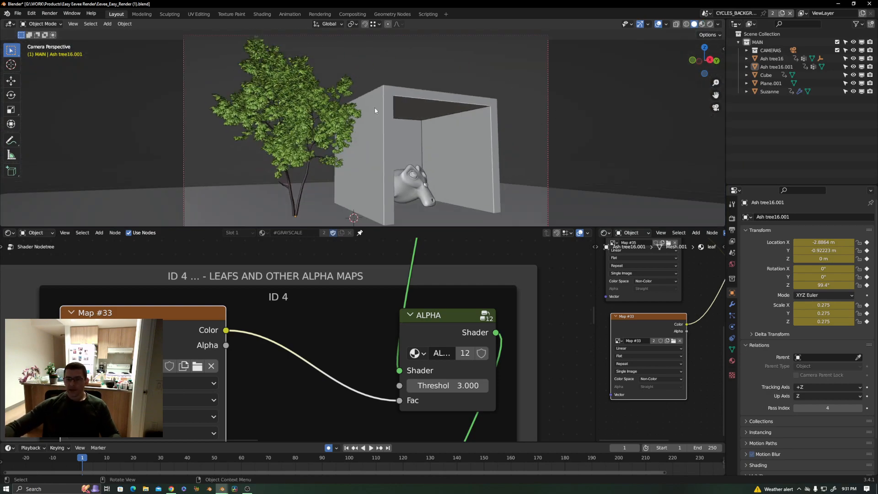
# - Switch to the MAIN scene, display the viewport in Rendered shading and select the tree's leaf object, Ash tree16.001
pyautogui.click(706, 13)
pyautogui.click(741, 29)
pyautogui.press('z')
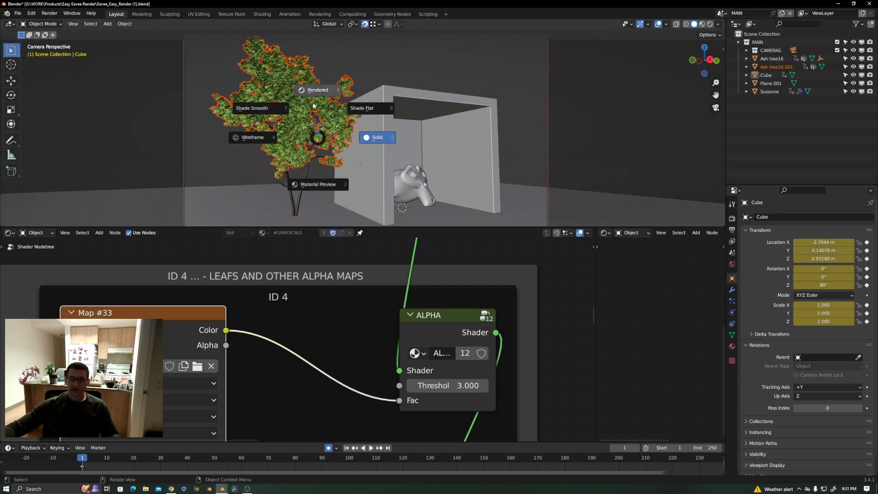
pyautogui.click(314, 91)
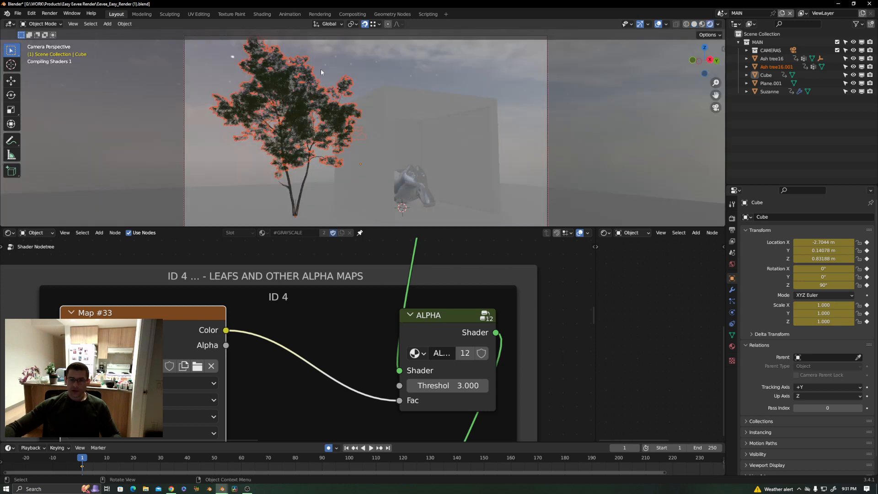
pyautogui.click(321, 72)
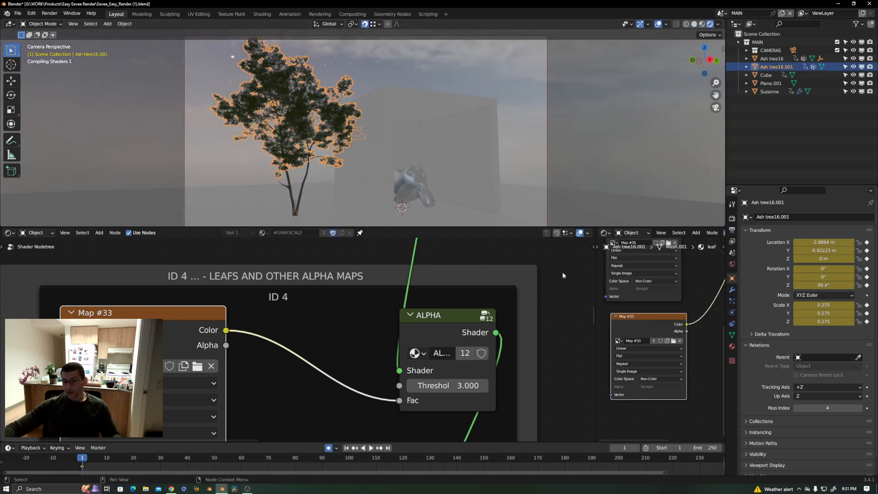
# - Widen the leaf material's node editor and examine the image maps and inputs of its vegetation group node
pyautogui.moveTo(605, 280); pyautogui.dragTo(213, 280)
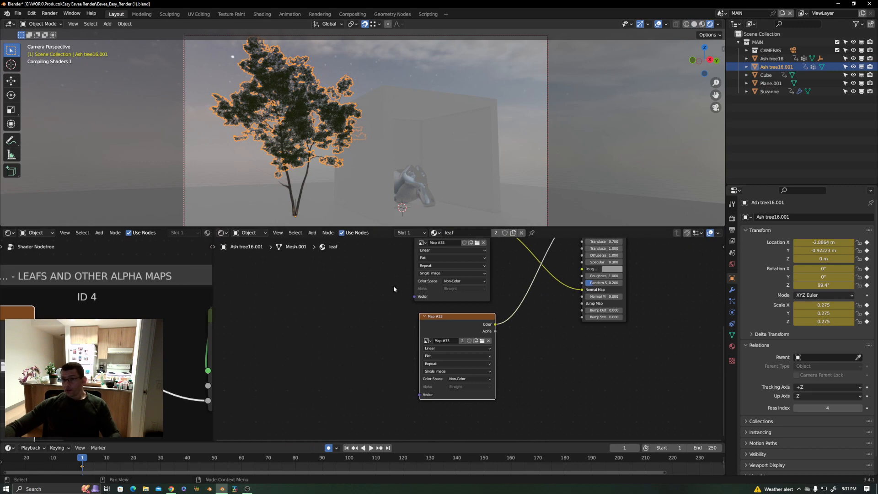
pyautogui.moveTo(422, 313); pyautogui.dragTo(269, 392, button='middle')
pyautogui.scroll(-5, 375, 342)
pyautogui.moveTo(373, 306); pyautogui.dragTo(402, 323, button='middle')
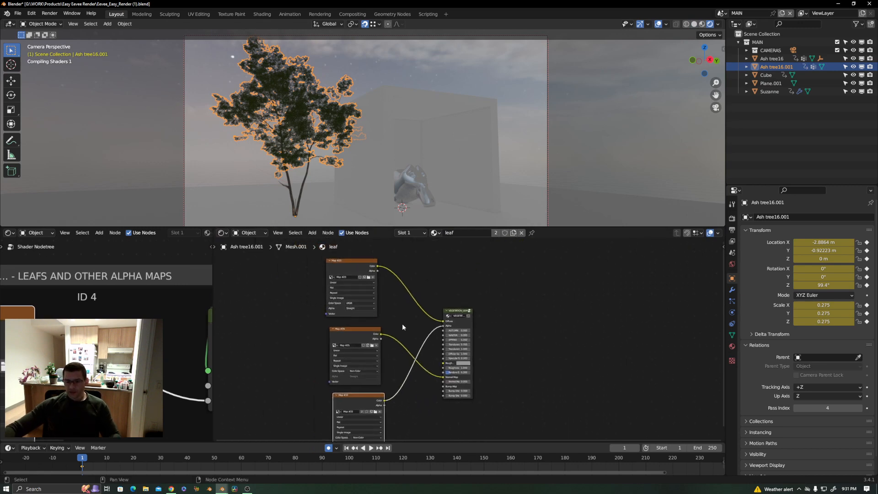
pyautogui.scroll(8, 416, 319)
pyautogui.scroll(2, 461, 353)
pyautogui.moveTo(470, 375); pyautogui.dragTo(447, 325, button='middle')
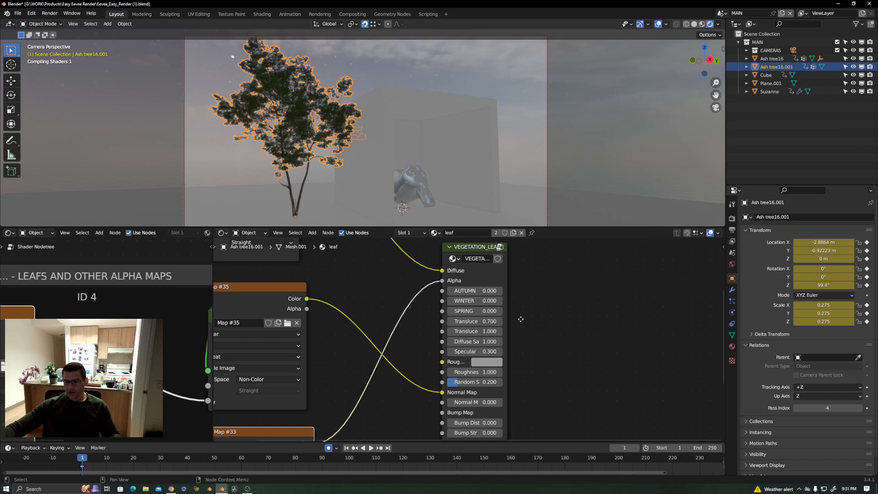
pyautogui.rightClick(355, 267)
pyautogui.moveTo(402, 285); pyautogui.dragTo(412, 308, button='middle')
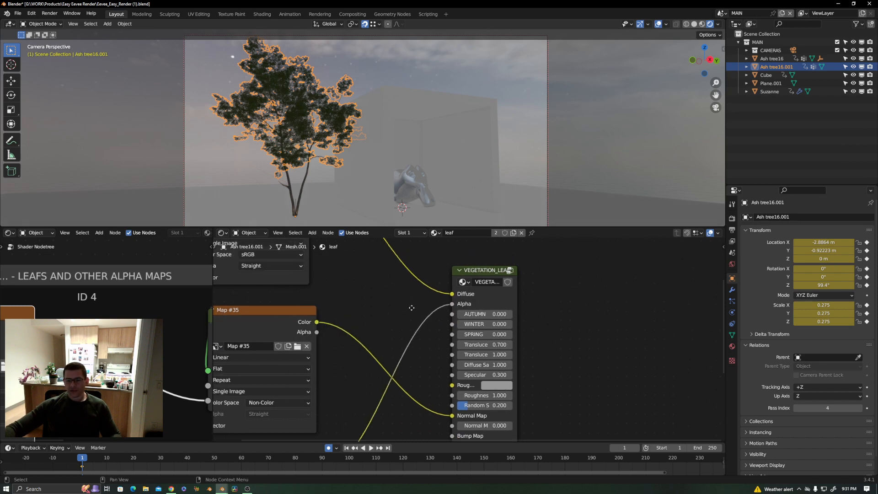
pyautogui.scroll(-3, 421, 313)
pyautogui.scroll(4, 433, 267)
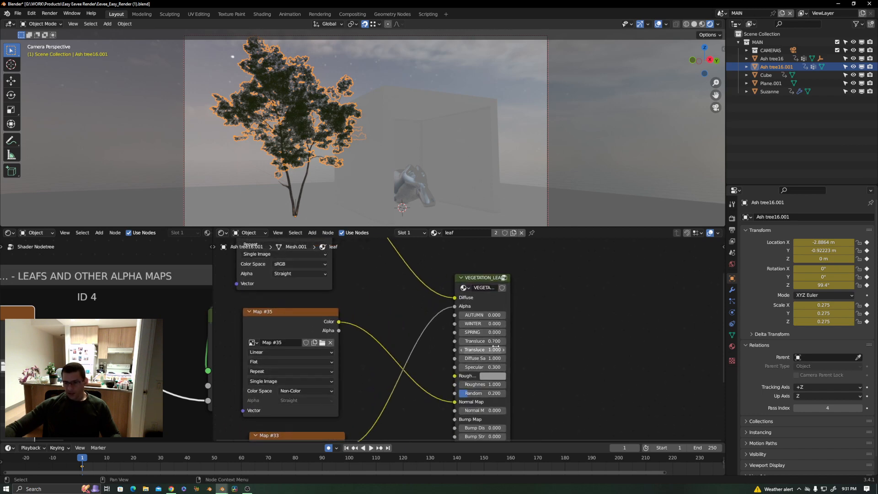
pyautogui.moveTo(499, 364); pyautogui.dragTo(500, 354, button='middle')
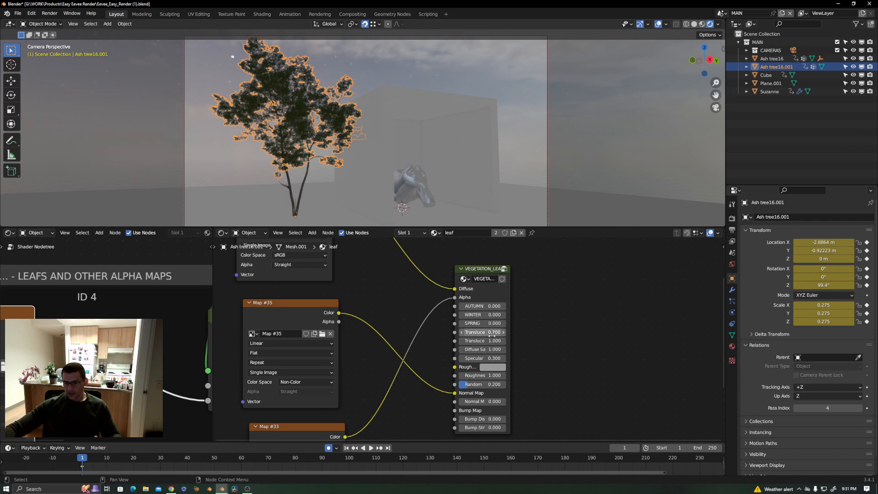
# - Insert a Hue Saturation Value node between the leaf's Map #23 texture and the group's Diffuse input, with Value set to 3
pyautogui.moveTo(396, 290); pyautogui.dragTo(438, 336, button='middle')
pyautogui.press('q')
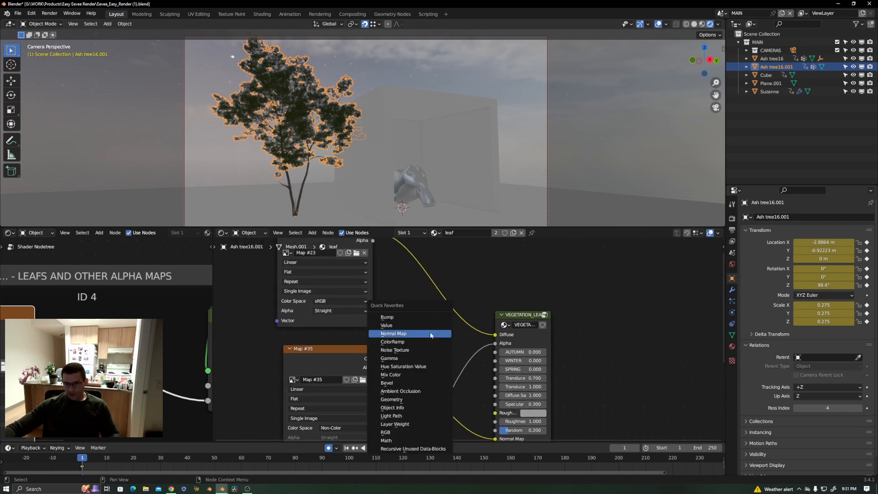
pyautogui.click(421, 366)
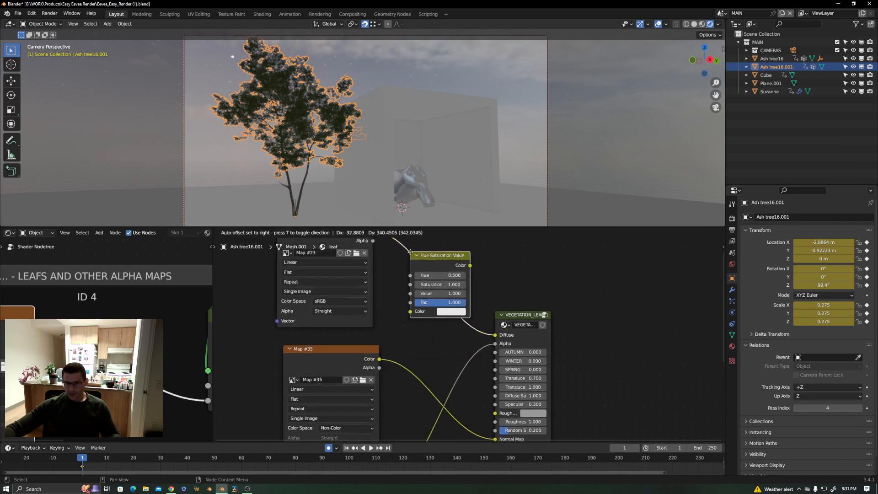
pyautogui.click(414, 260)
pyautogui.click(456, 291)
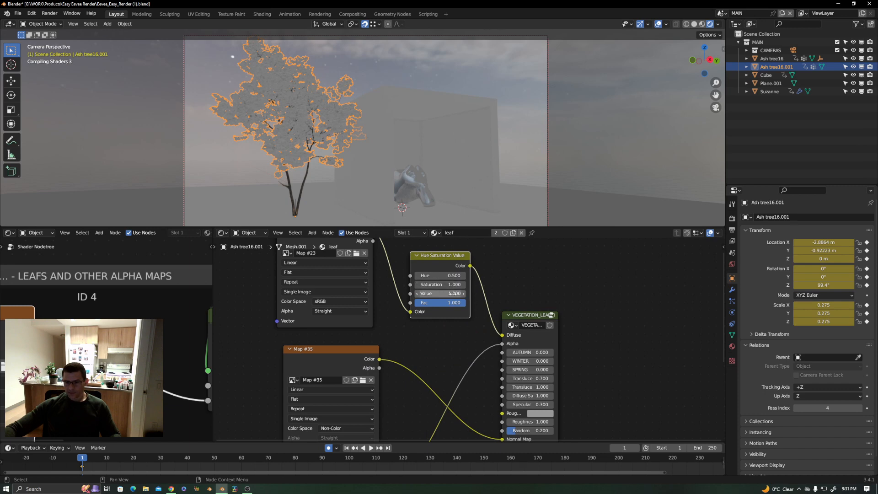
pyautogui.write('3')
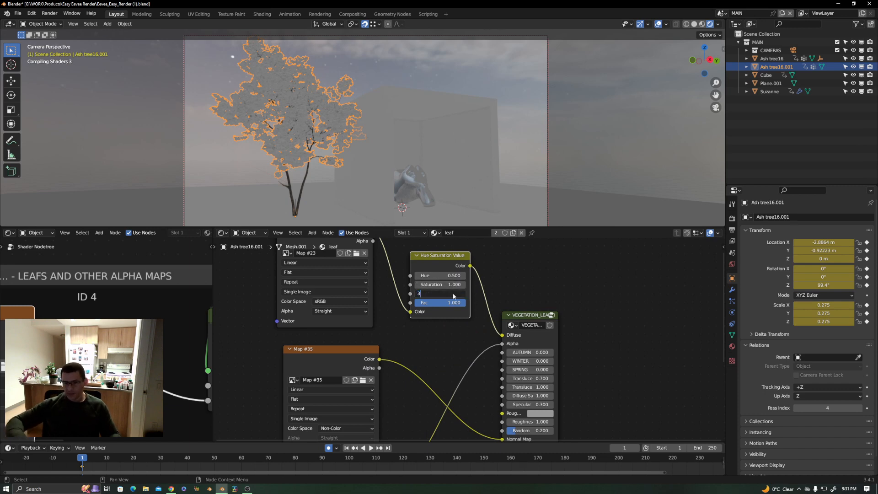
pyautogui.press('Return')
# - Deselect all objects, return the viewport to Solid shading and render the current frame
pyautogui.click(394, 69)
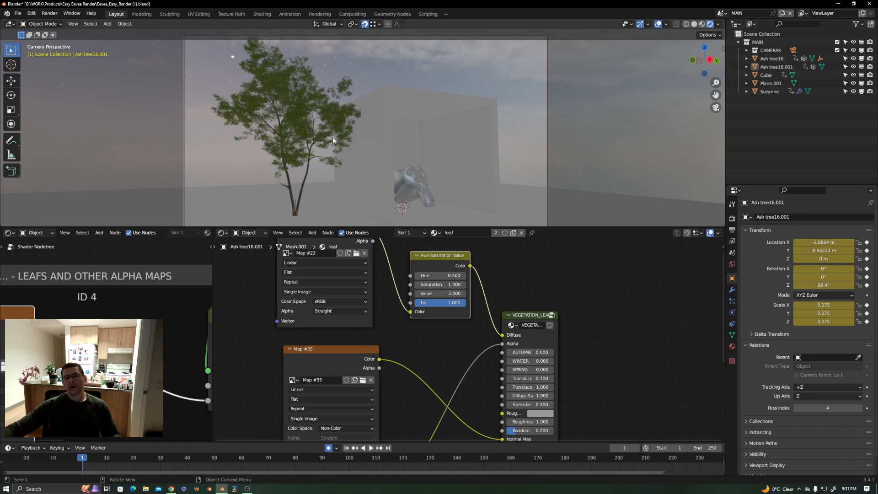
pyautogui.press('z')
pyautogui.click(380, 141)
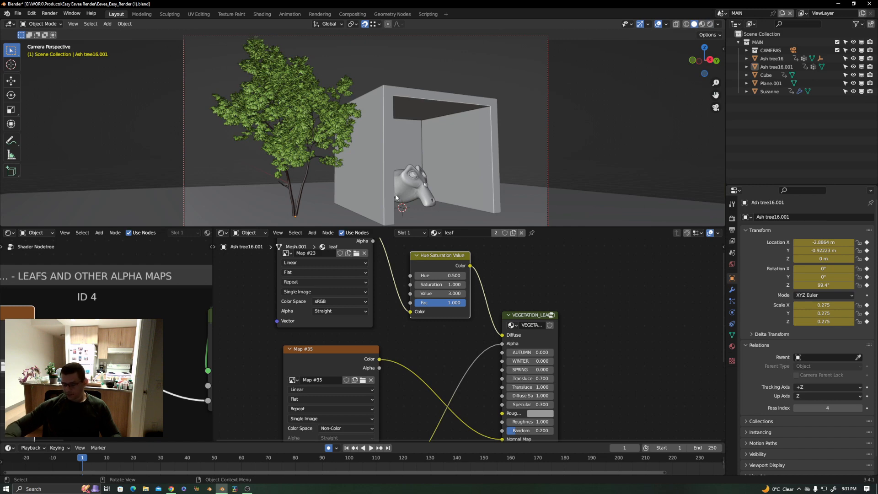
pyautogui.press('F12')
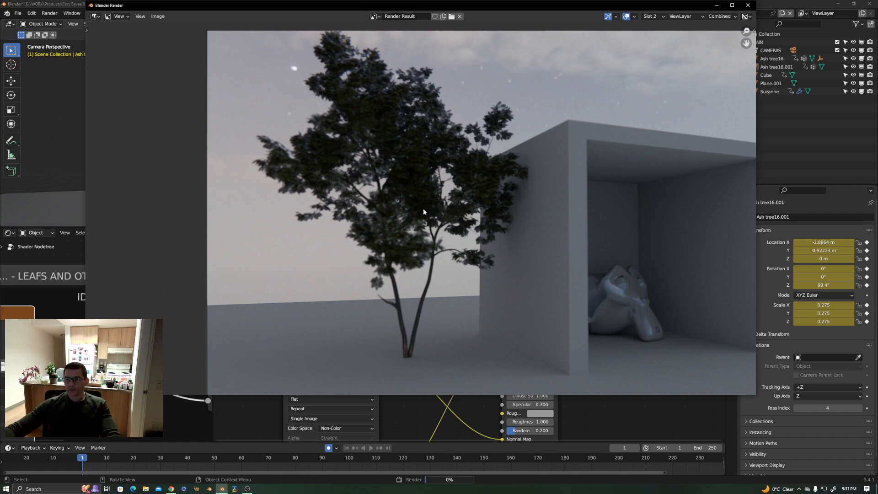
pyautogui.press('F12')
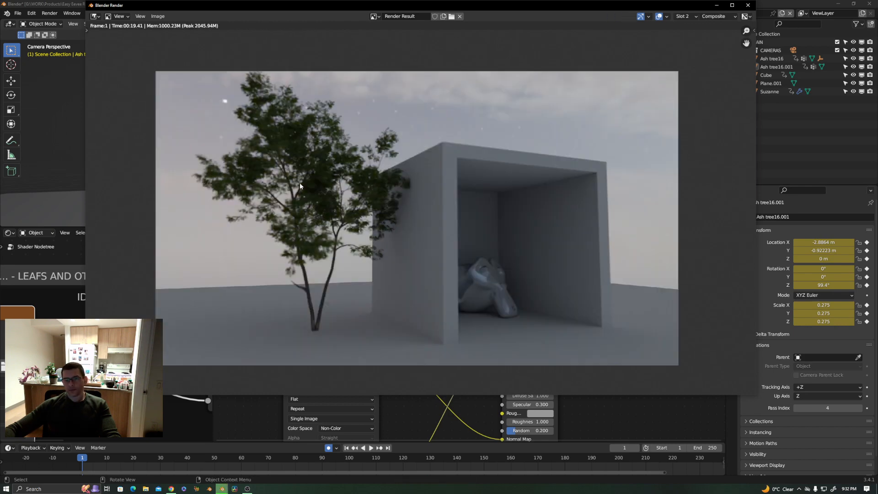
# - Inspect the tree's foliage in the finished render up close and as a whole, and close the render window
pyautogui.scroll(5, 328, 131)
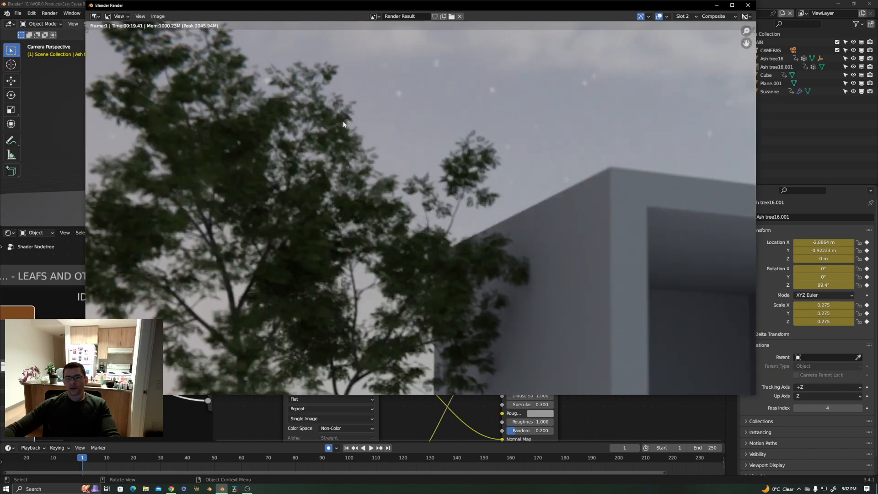
pyautogui.scroll(-2, 464, 156)
pyautogui.scroll(-2, 502, 193)
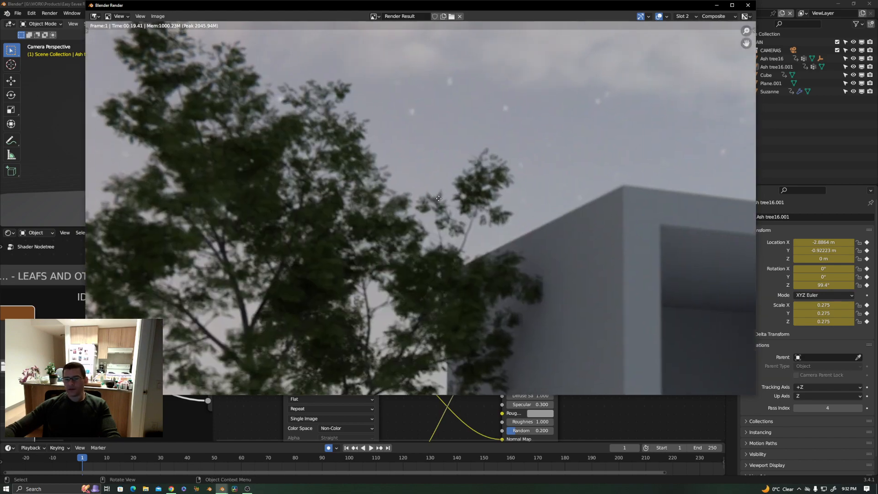
pyautogui.scroll(1, 268, 130)
pyautogui.scroll(-3, 289, 134)
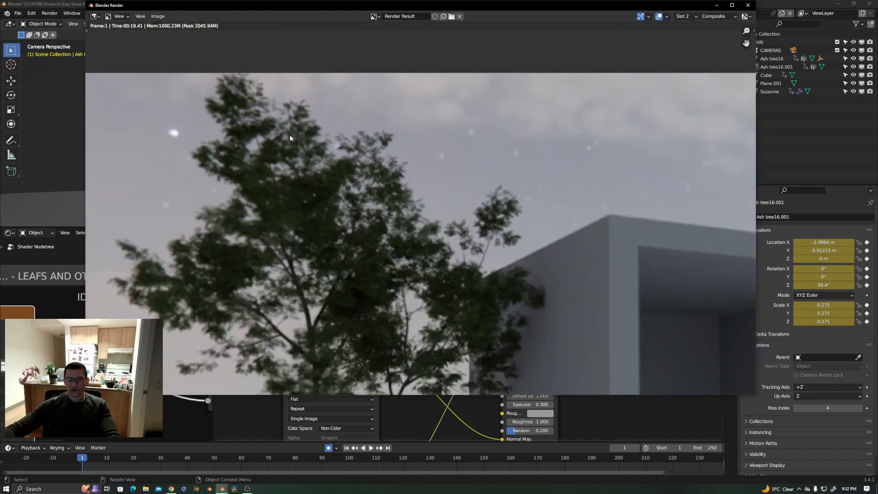
pyautogui.scroll(1, 348, 210)
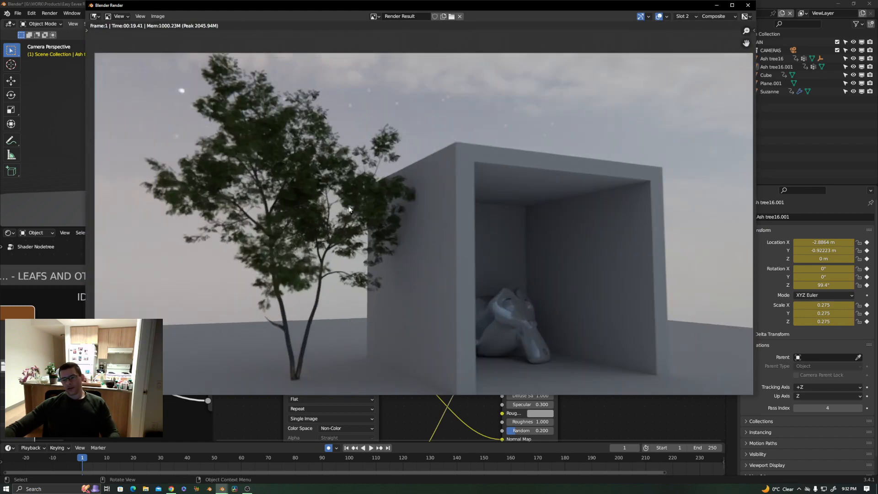
pyautogui.scroll(-1, 350, 207)
pyautogui.moveTo(369, 234); pyautogui.dragTo(342, 215, button='middle')
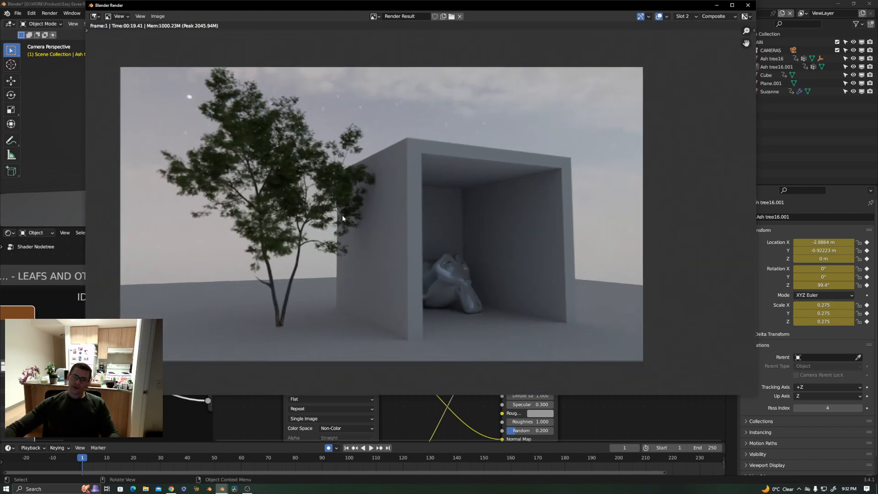
pyautogui.press('Escape')
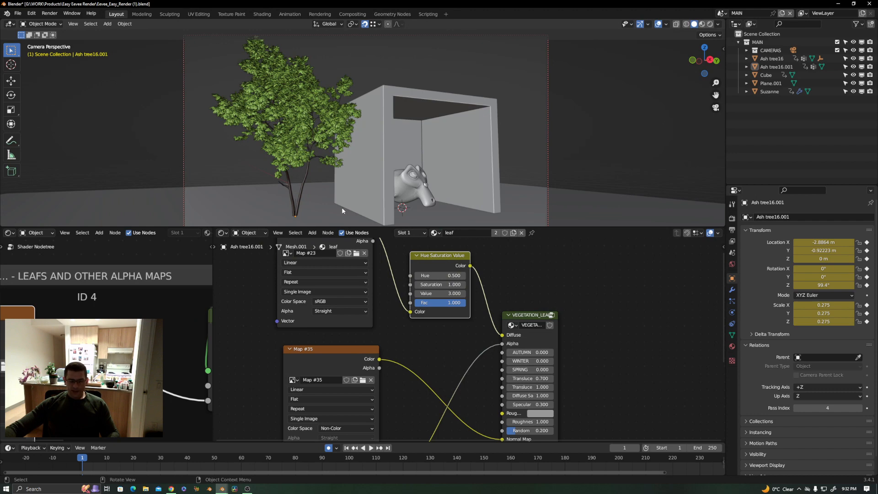
# - Display the viewport in Rendered shading and add a point light on the ground between the tree and the box
pyautogui.press('z')
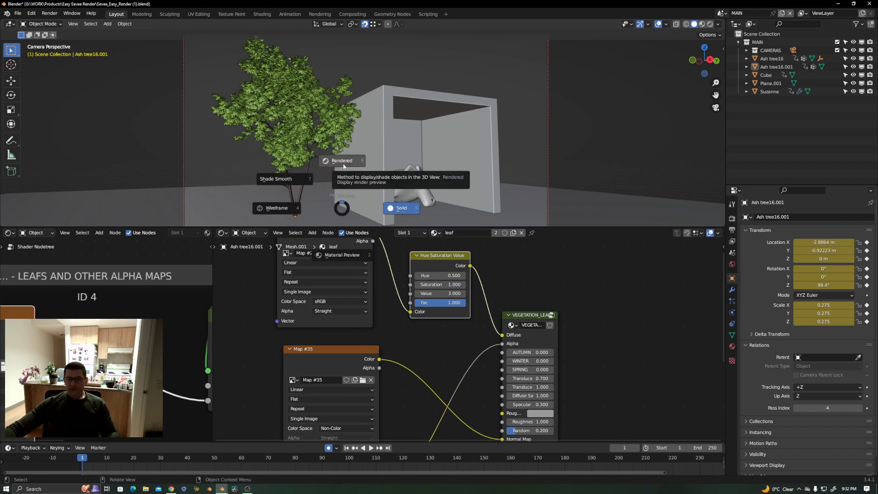
pyautogui.click(348, 191)
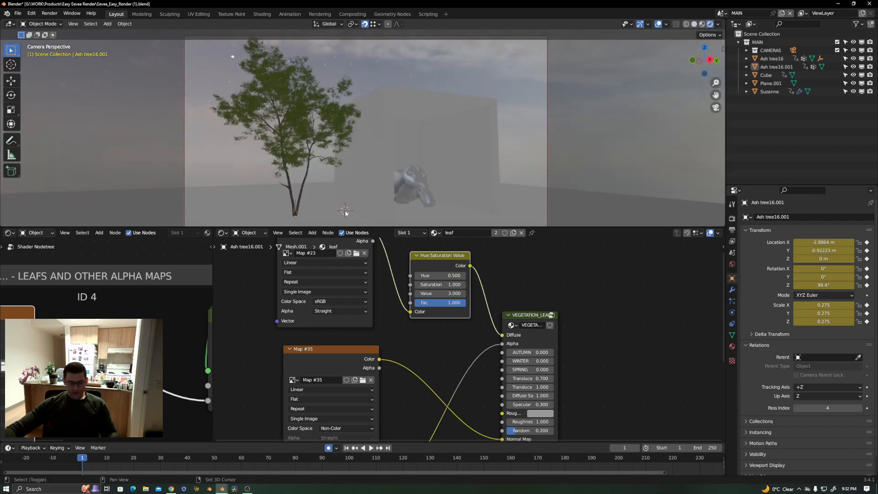
pyautogui.hotkey('shift', 'a')
pyautogui.moveTo(325, 311)
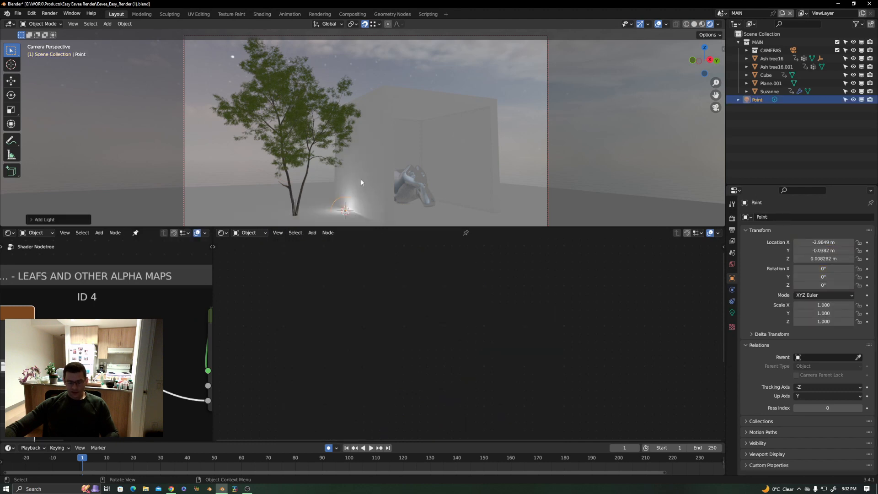
# - Move the point light up beside the treetop, to about X -1.71 m, Y -0.60 m, Z 2.10 m
pyautogui.press('g')
pyautogui.press('z')
pyautogui.click(366, 42)
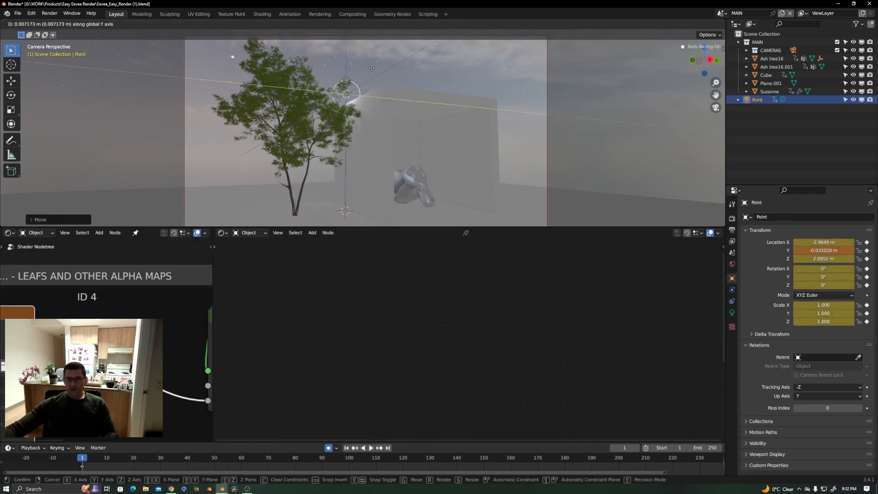
pyautogui.press('g')
pyautogui.press('x')
pyautogui.click(400, 45)
pyautogui.press('g')
pyautogui.press('y')
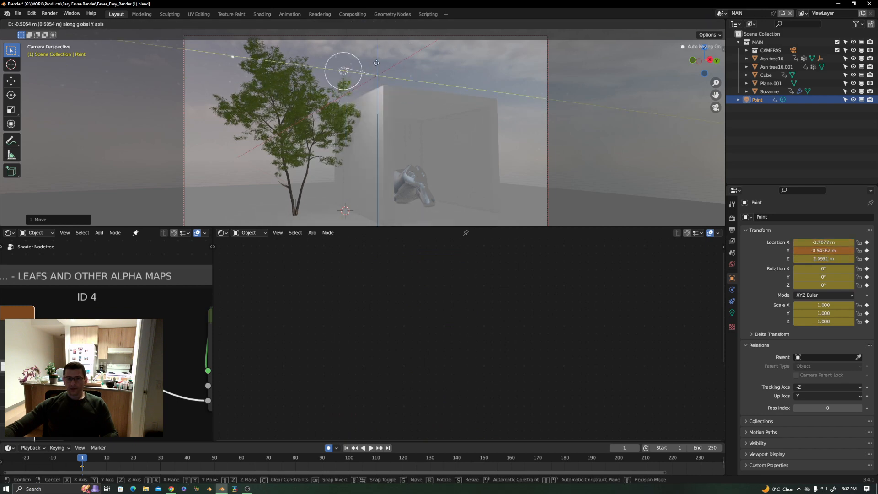
pyautogui.click(376, 59)
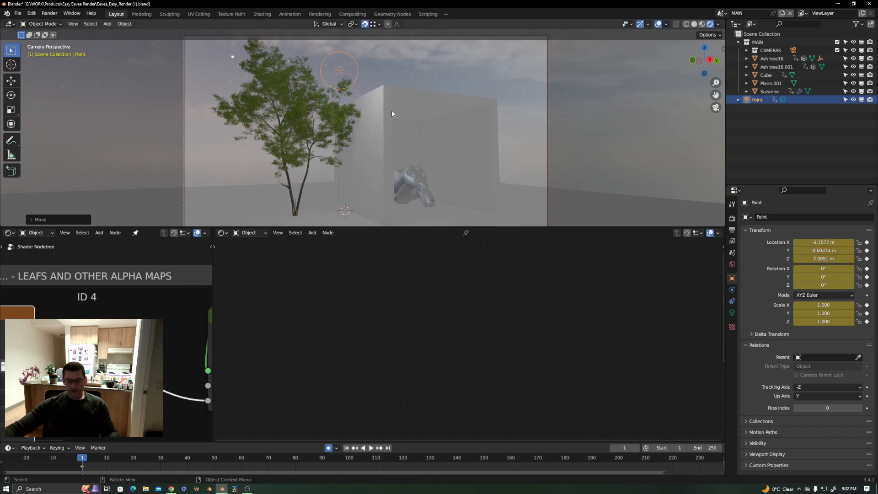
# - Set the point light's power to 24.4 W and its color to a pale warm orange
pyautogui.click(732, 312)
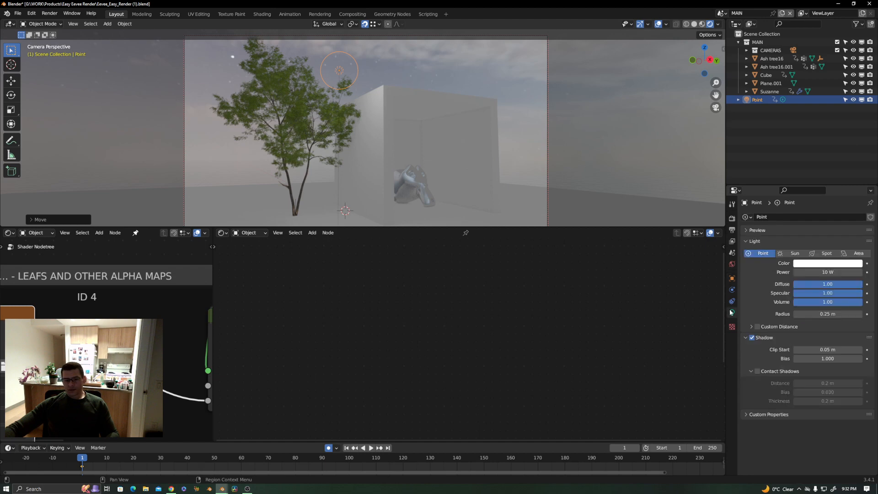
pyautogui.moveTo(824, 272)
pyautogui.mouseDown()
pyautogui.moveTo(862, 272)
pyautogui.moveTo(832, 272)
pyautogui.mouseUp()
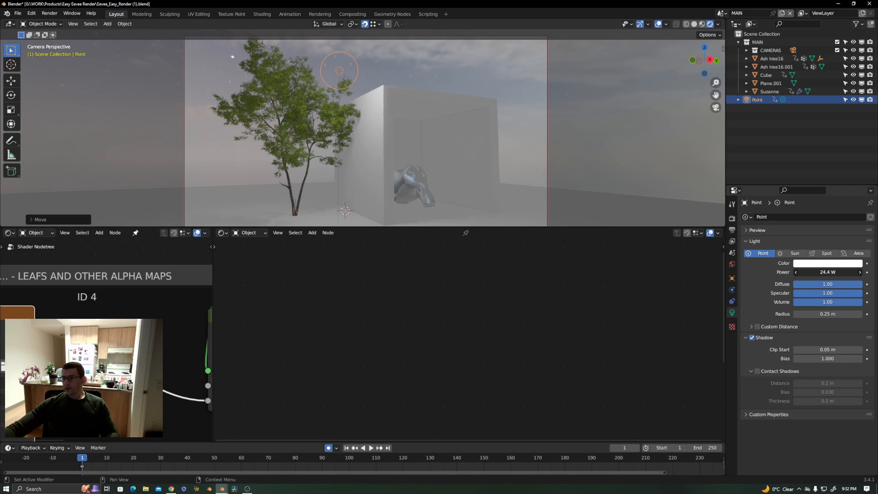
pyautogui.click(828, 263)
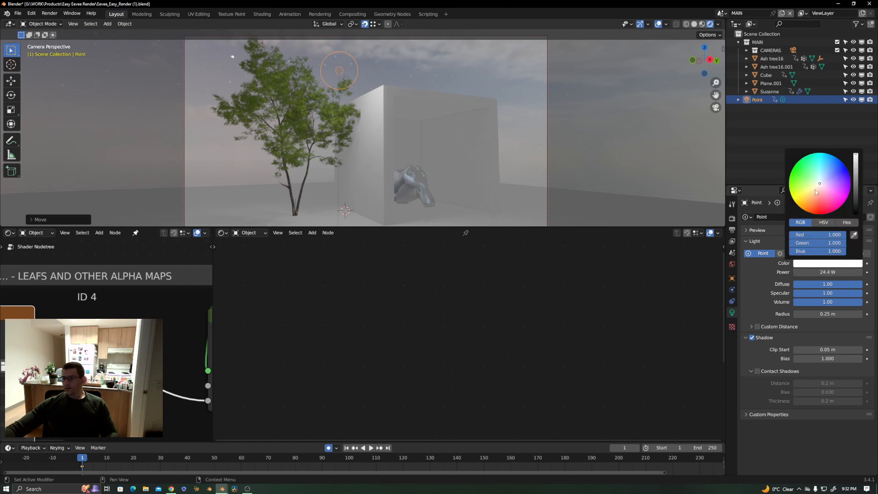
pyautogui.click(816, 191)
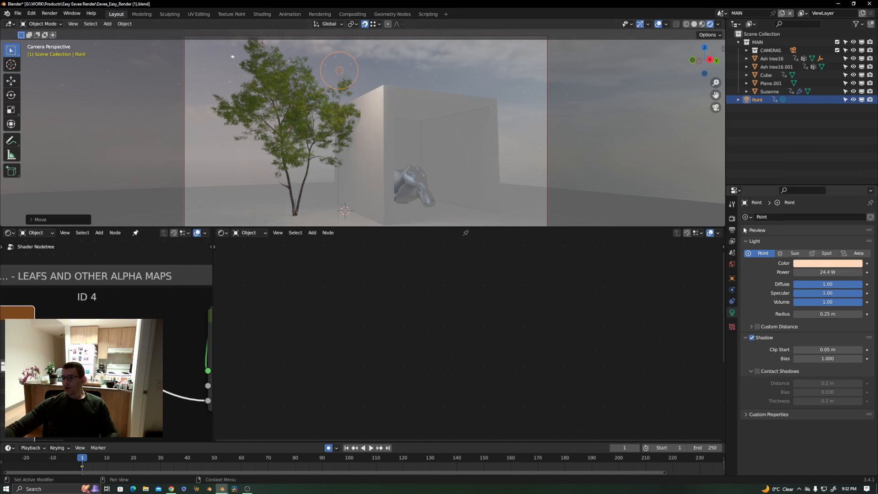
# - Move the point light into the MAIN collection and return the viewport to Solid shading
pyautogui.moveTo(757, 100); pyautogui.dragTo(756, 43)
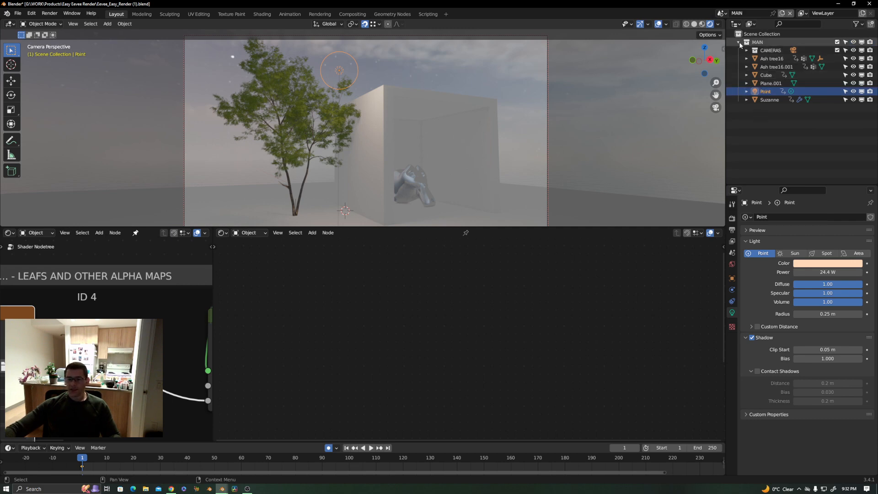
pyautogui.press('z')
pyautogui.click(386, 151)
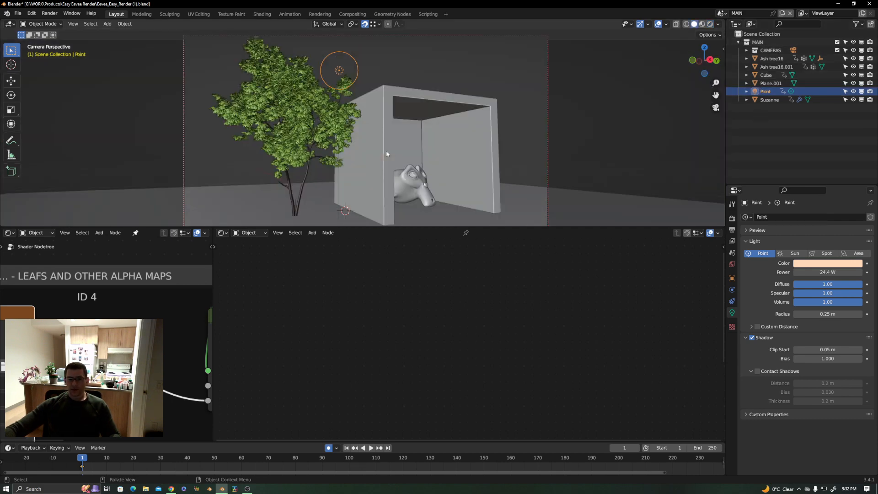
# - Render the camera view, examine the tree leaves and the warm light on the box up close, and close the render window
pyautogui.press('F12')
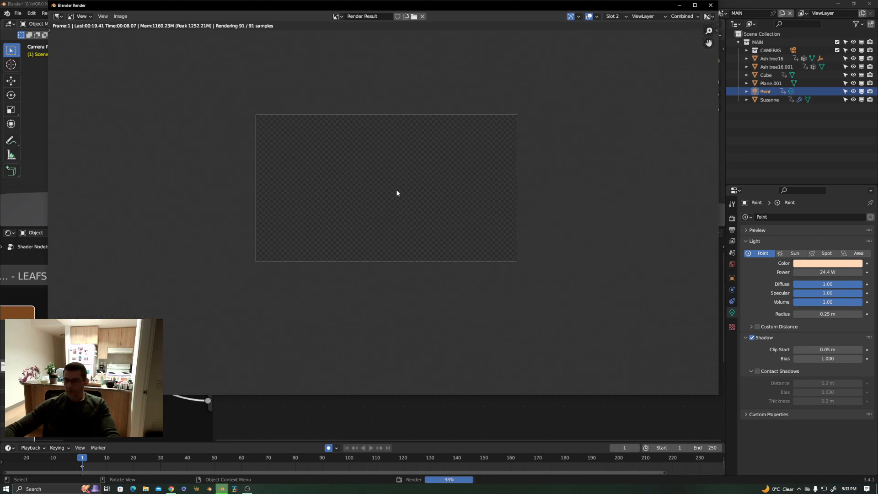
pyautogui.scroll(3, 385, 181)
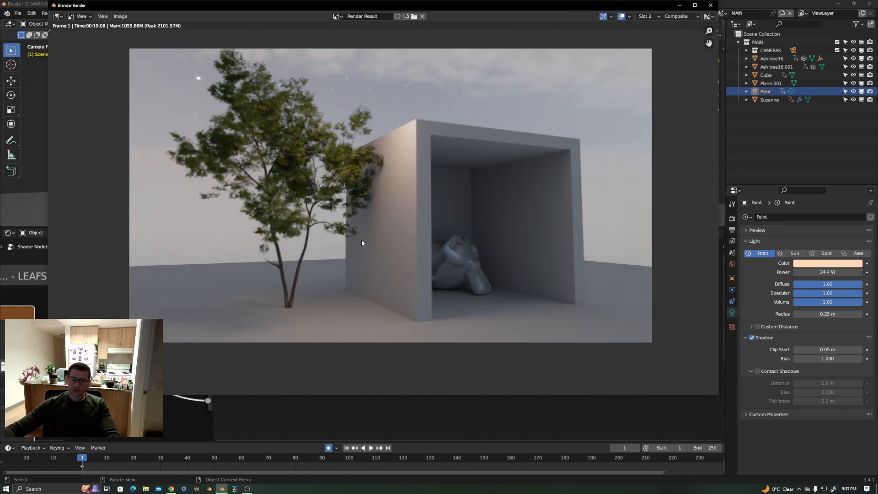
pyautogui.scroll(3, 338, 160)
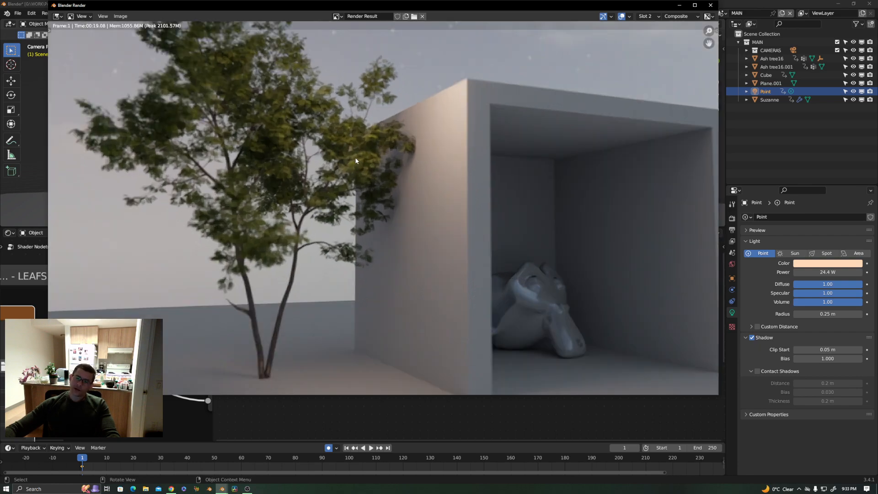
pyautogui.scroll(-2, 356, 160)
pyautogui.scroll(4, 393, 144)
pyautogui.scroll(-4, 390, 128)
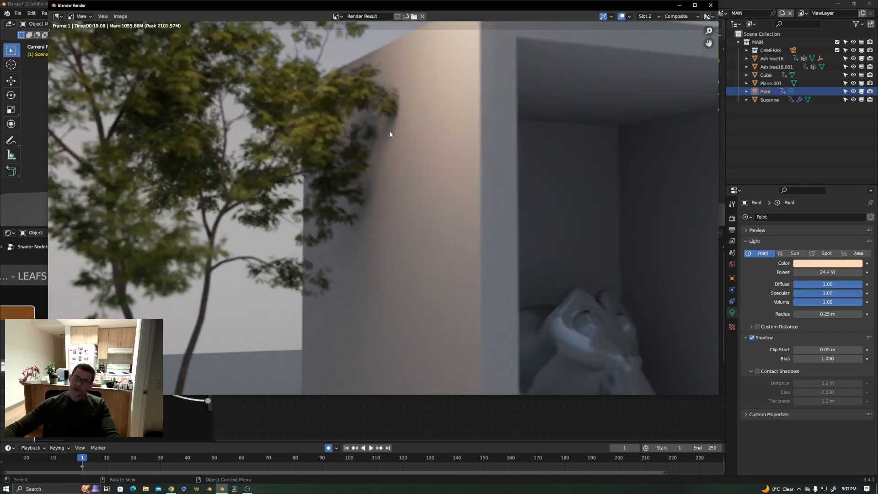
pyautogui.scroll(1, 404, 173)
pyautogui.moveTo(353, 82); pyautogui.dragTo(341, 221, button='middle')
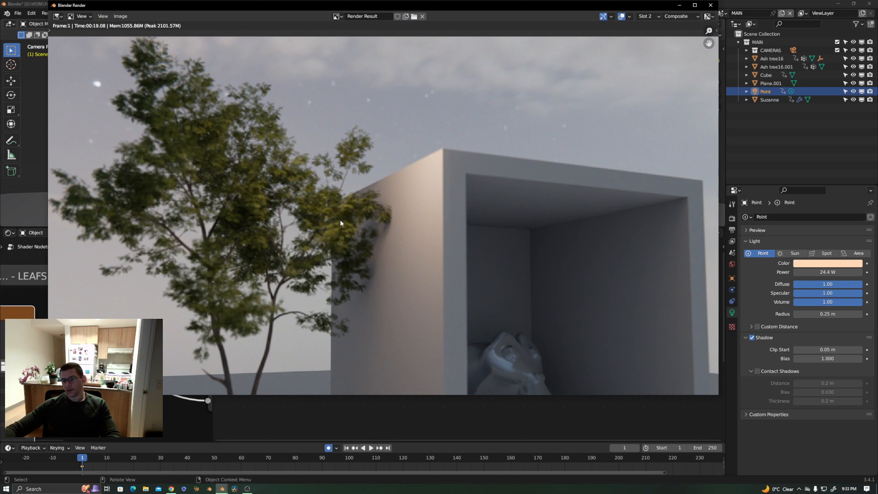
pyautogui.scroll(-2, 429, 238)
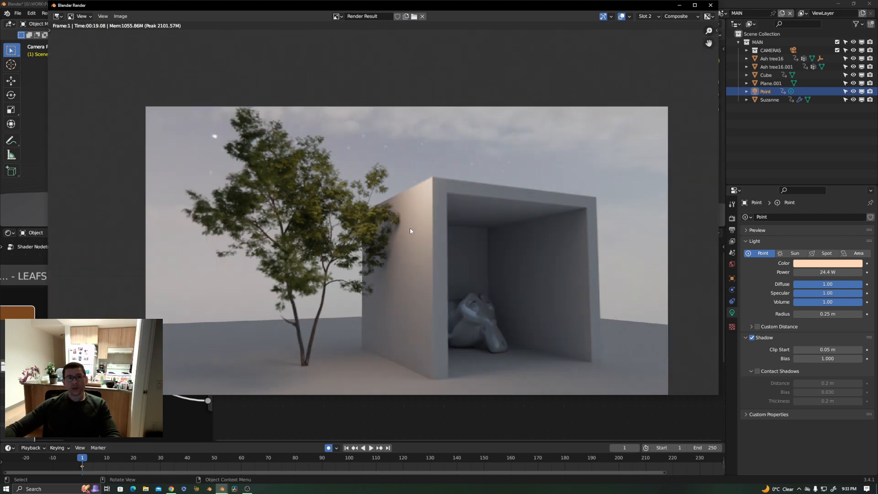
pyautogui.click(710, 5)
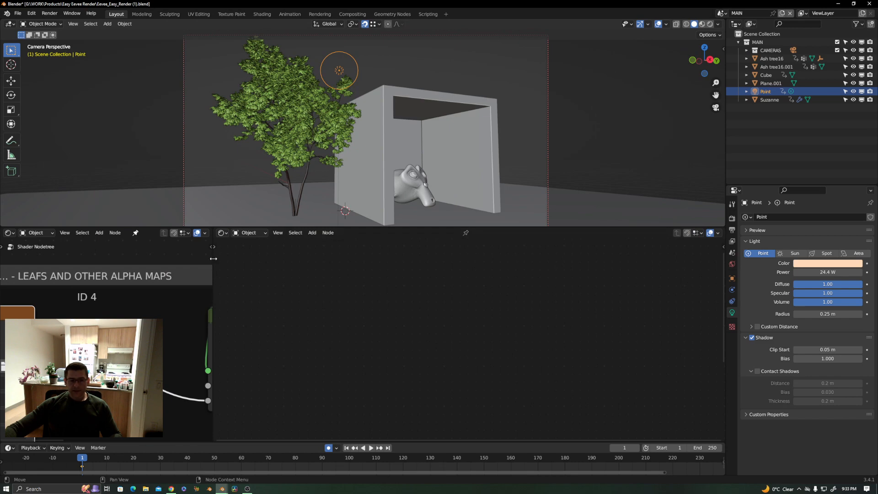
# - Widen the pinned Shader Nodetree editor across the empty node editor and look over its ID 0 to ID 3 frames
pyautogui.moveTo(214, 259); pyautogui.dragTo(709, 230)
pyautogui.scroll(-15, 449, 329)
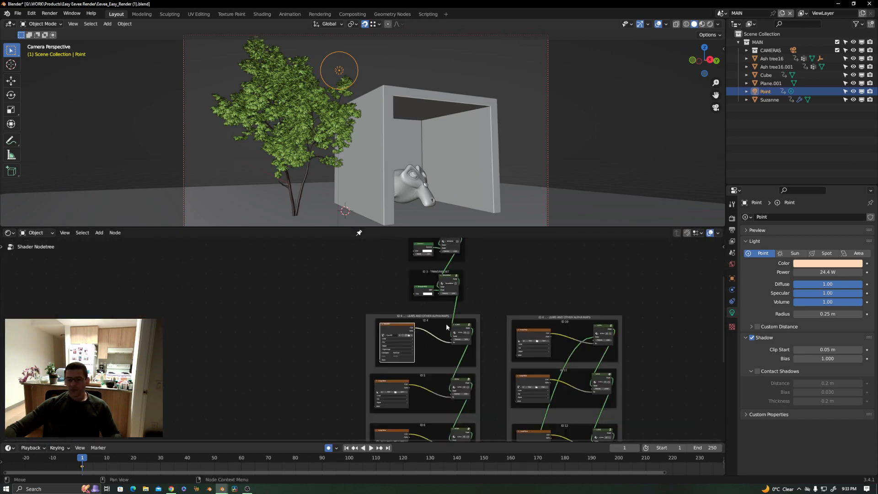
pyautogui.scroll(-7, 447, 326)
pyautogui.moveTo(447, 327); pyautogui.dragTo(379, 359, button='middle')
pyautogui.scroll(11, 399, 306)
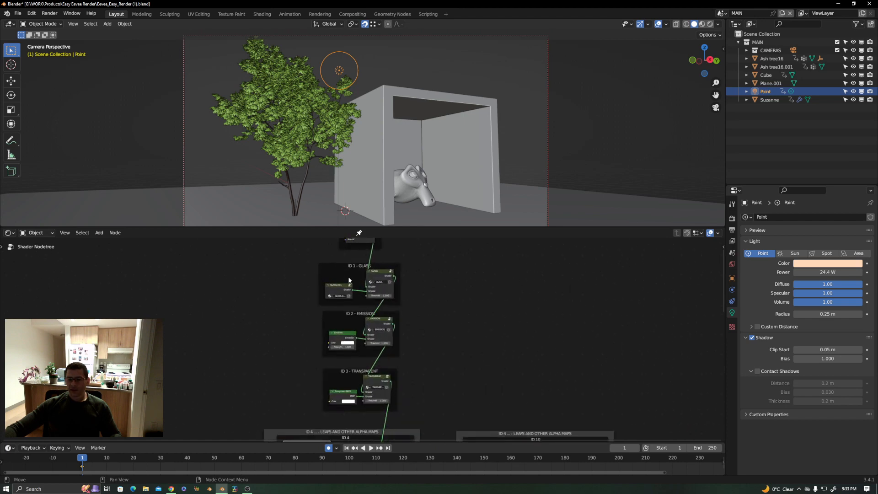
pyautogui.moveTo(349, 279); pyautogui.dragTo(378, 327, button='middle')
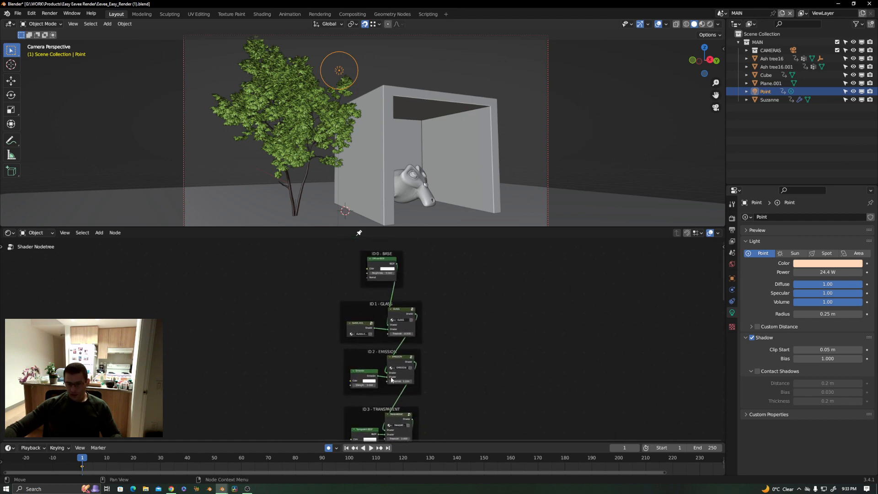
pyautogui.moveTo(392, 379); pyautogui.dragTo(406, 332, button='middle')
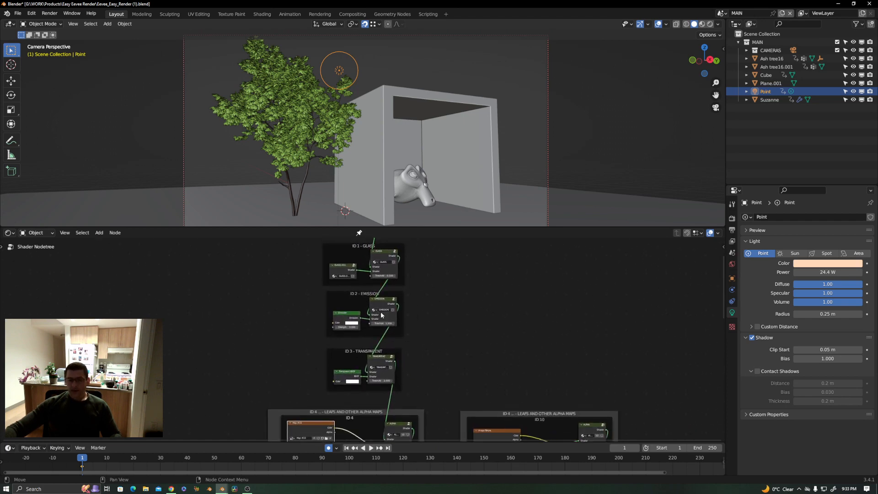
pyautogui.moveTo(373, 296); pyautogui.dragTo(389, 338, button='middle')
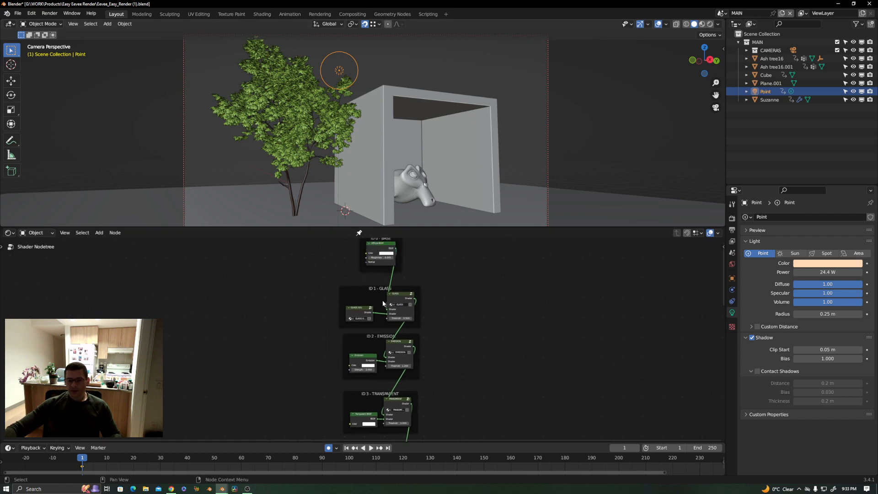
pyautogui.moveTo(382, 300); pyautogui.dragTo(387, 326, button='middle')
# - Delete both parts of the ash tree from the scene
pyautogui.click(287, 143)
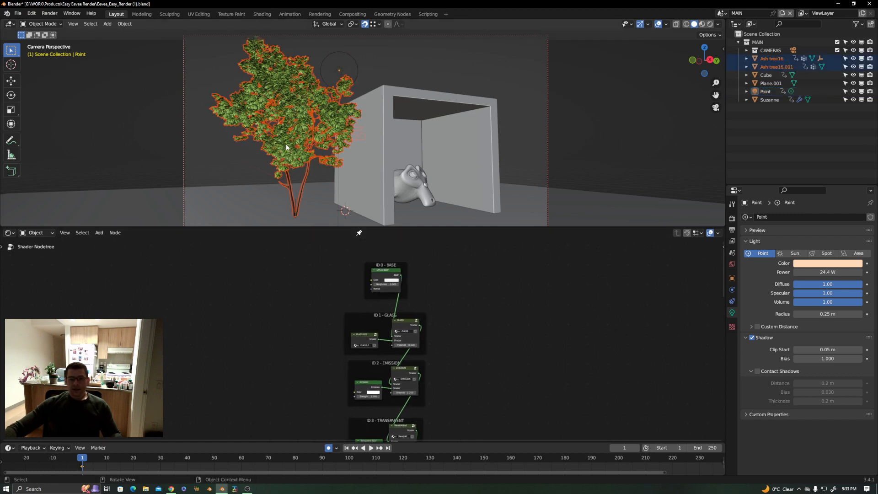
pyautogui.press('Delete')
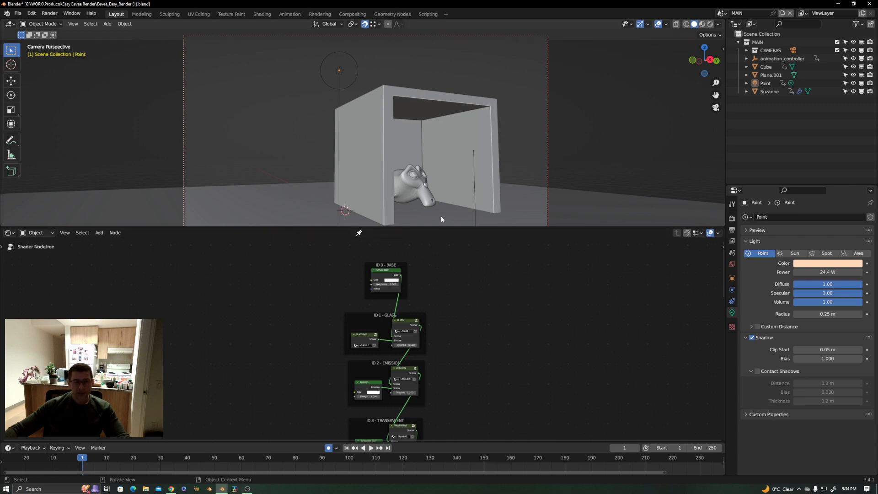
# - Set the Emission node's strength to 1 in the ID 2 - EMISSION frame
pyautogui.moveTo(420, 393); pyautogui.dragTo(422, 392, button='middle')
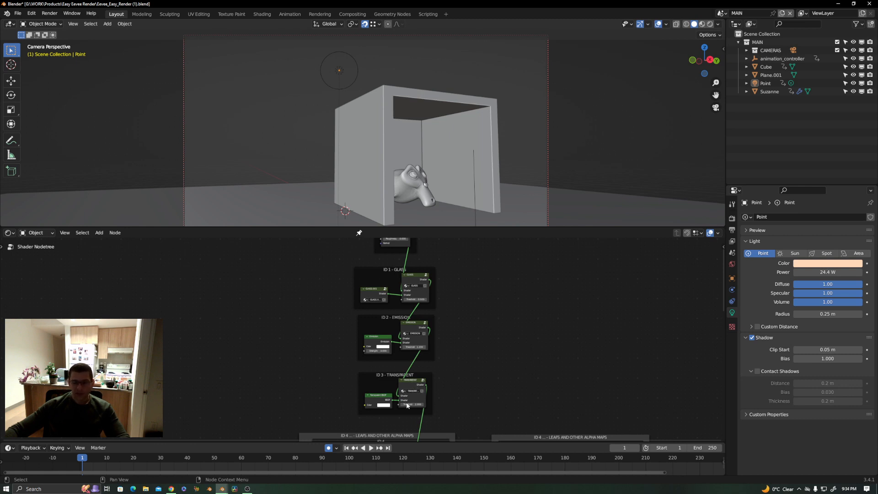
pyautogui.moveTo(403, 397); pyautogui.dragTo(420, 312, button='middle')
pyautogui.scroll(9, 410, 306)
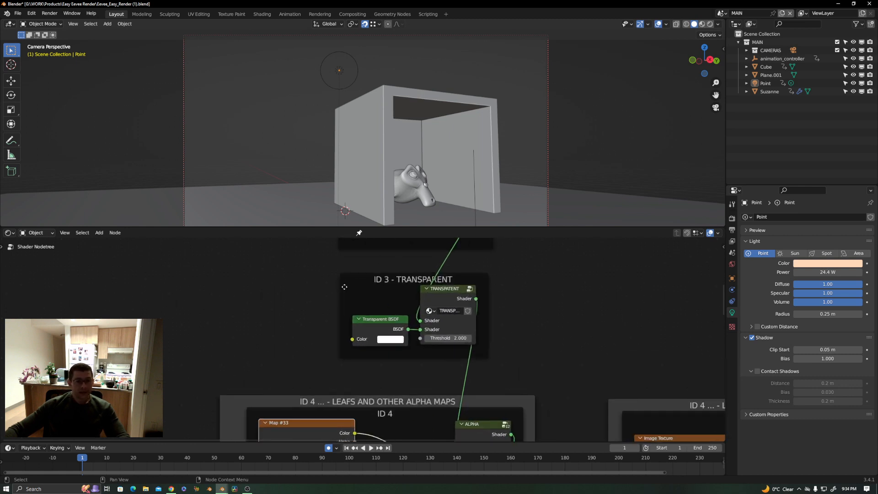
pyautogui.moveTo(425, 282); pyautogui.dragTo(370, 343, button='middle')
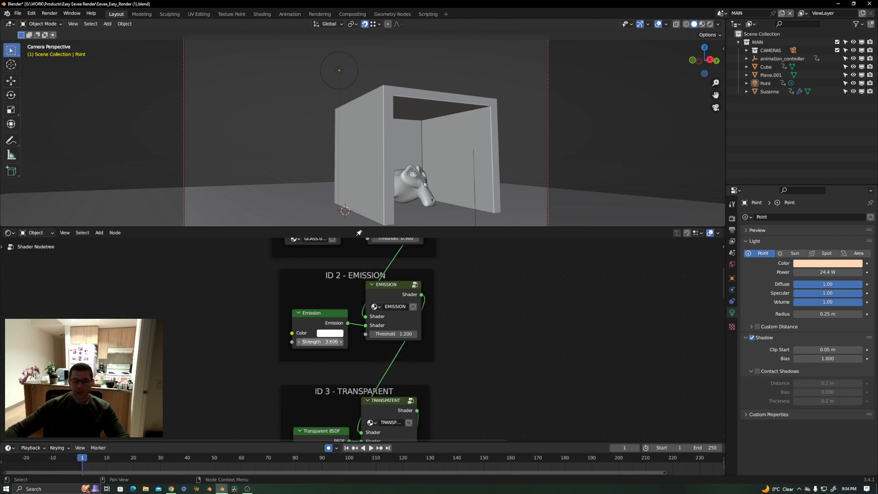
pyautogui.click(333, 341)
pyautogui.write('1')
pyautogui.press('Return')
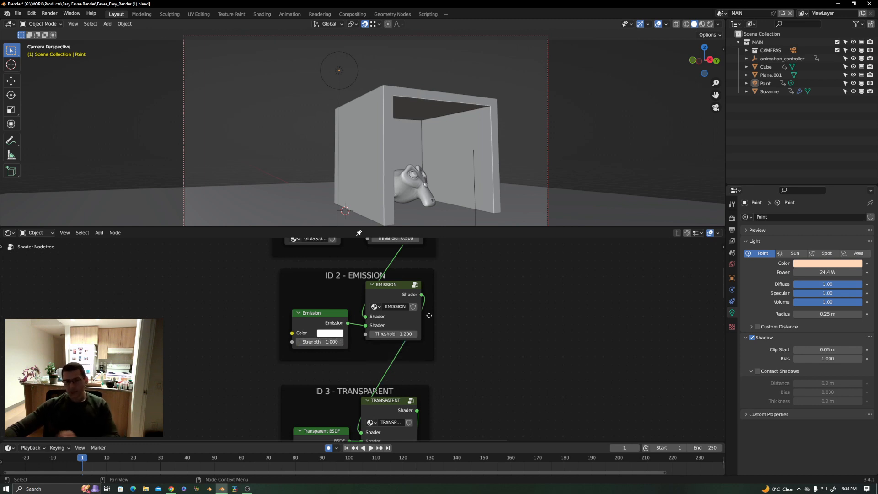
# - Examine the leaf and alpha map frames from ID 4 to ID 7, including their image textures and ALPHA thresholds
pyautogui.moveTo(302, 326); pyautogui.dragTo(305, 347, button='middle')
pyautogui.scroll(-5, 306, 346)
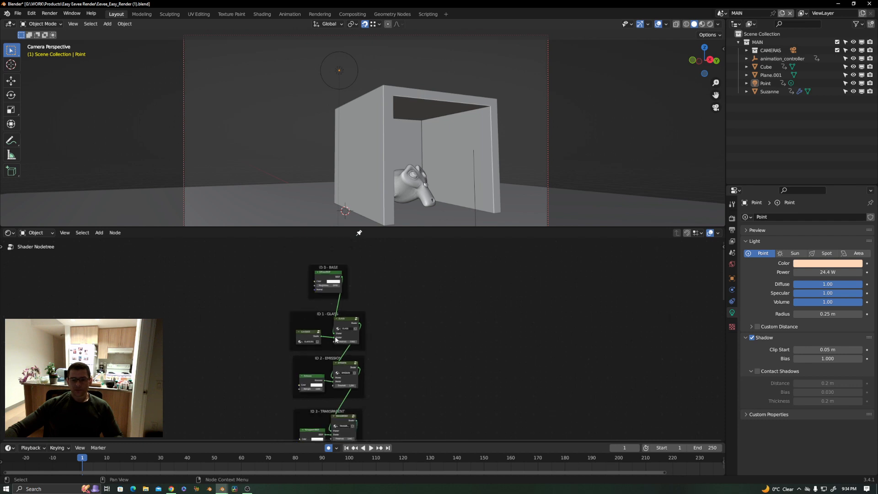
pyautogui.moveTo(322, 383); pyautogui.dragTo(350, 271, button='middle')
pyautogui.moveTo(345, 348); pyautogui.dragTo(333, 317, button='middle')
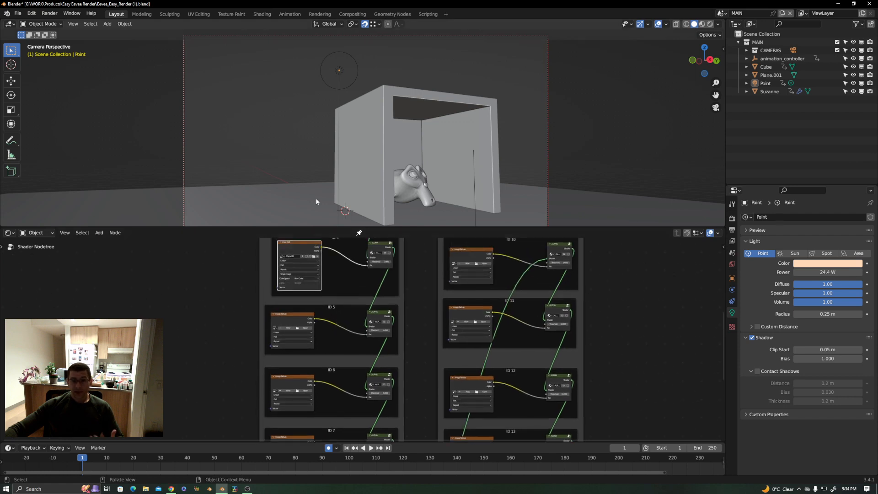
pyautogui.scroll(3, 328, 325)
pyautogui.scroll(2, 329, 326)
pyautogui.moveTo(277, 309); pyautogui.dragTo(286, 328, button='middle')
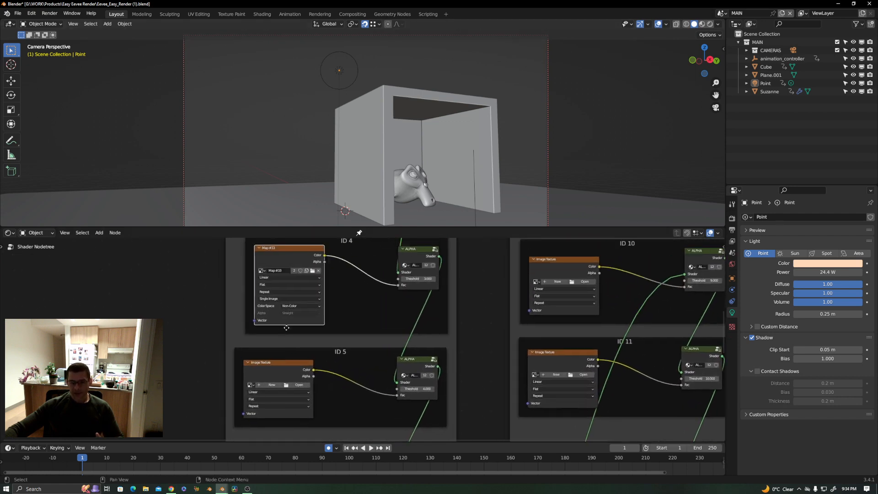
pyautogui.moveTo(344, 379); pyautogui.dragTo(335, 326, button='middle')
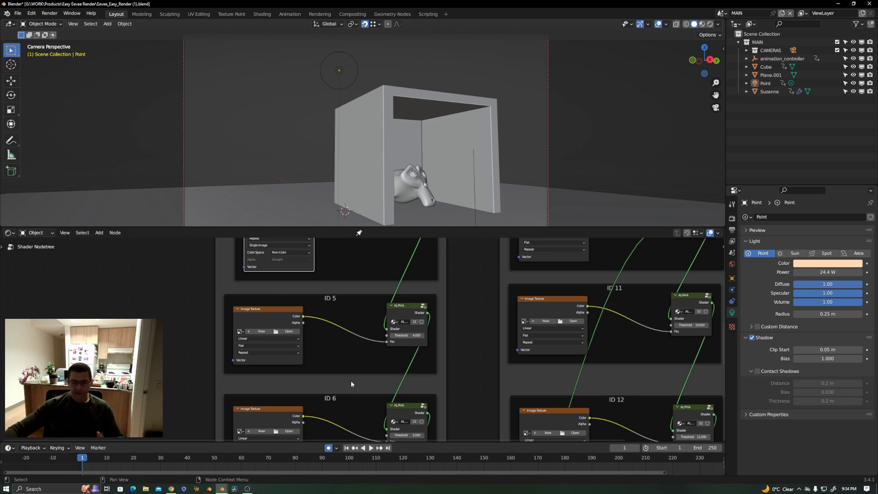
pyautogui.moveTo(351, 381); pyautogui.dragTo(361, 251, button='middle')
pyautogui.scroll(2, 316, 286)
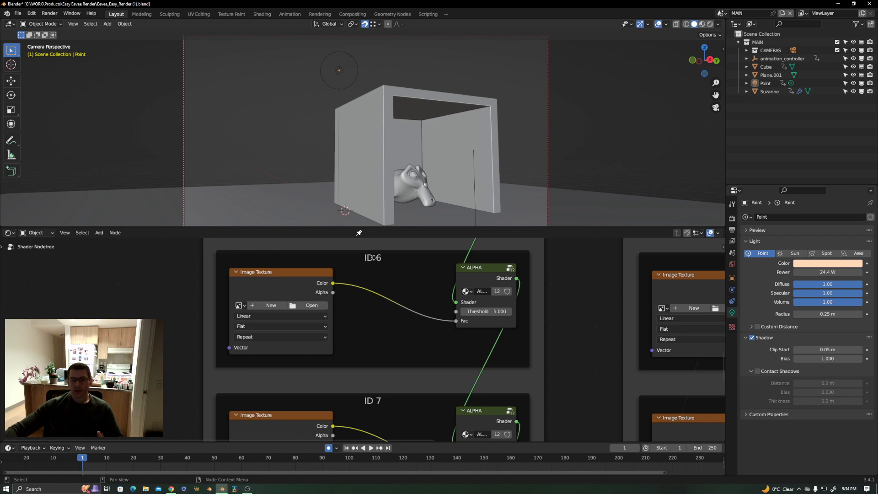
# - Follow the remaining alpha map frames through ID 15 to the Material Output and review the whole node chain
pyautogui.scroll(-1, 289, 92)
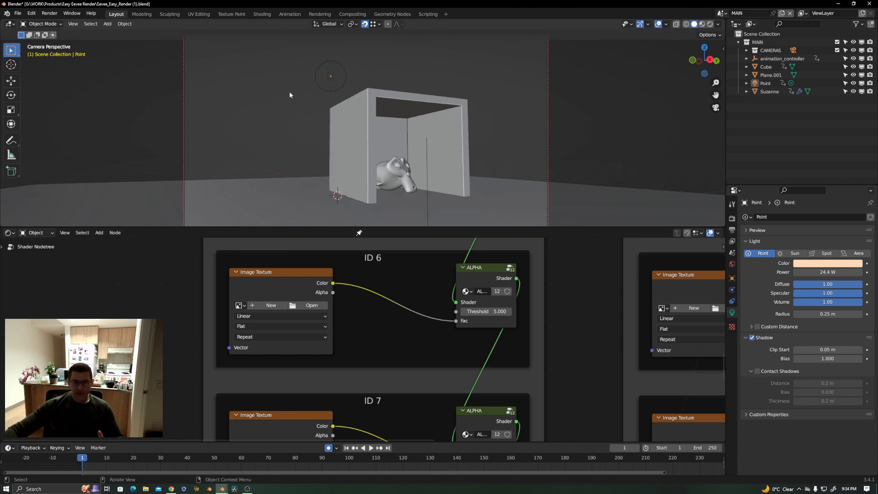
pyautogui.scroll(-6, 402, 285)
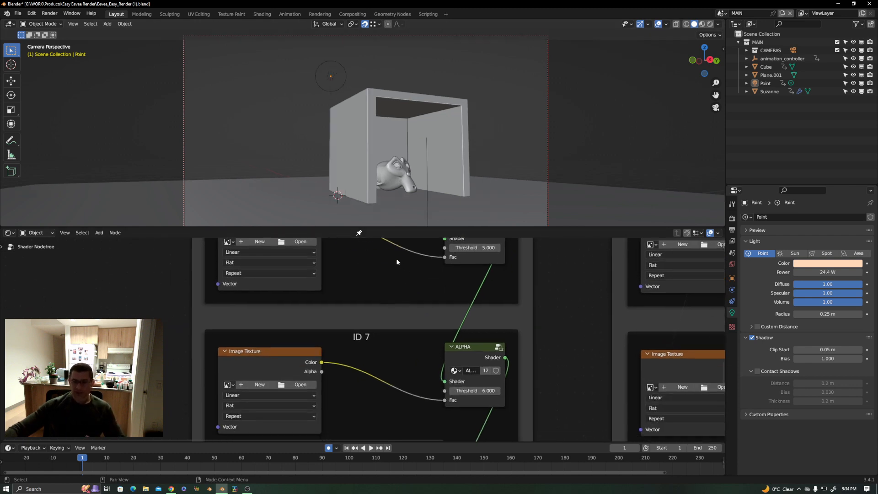
pyautogui.scroll(-6, 537, 333)
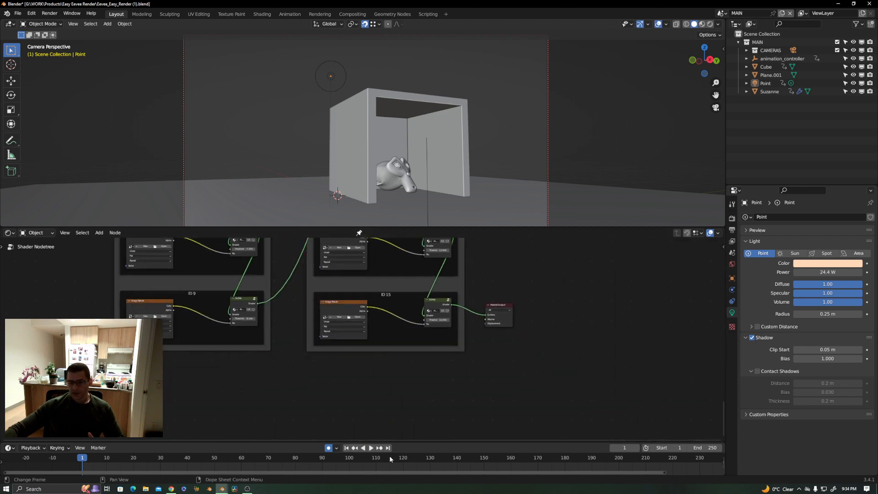
pyautogui.moveTo(403, 366); pyautogui.dragTo(414, 427, button='middle')
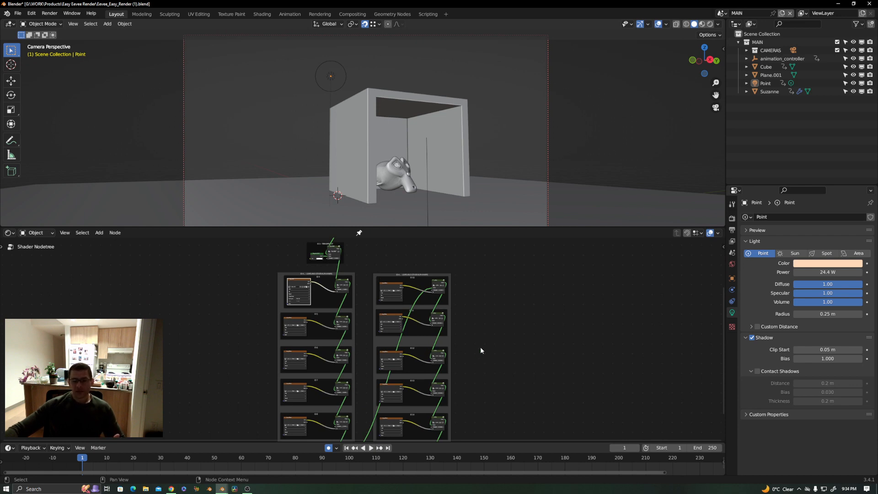
pyautogui.moveTo(480, 351); pyautogui.dragTo(408, 322, button='middle')
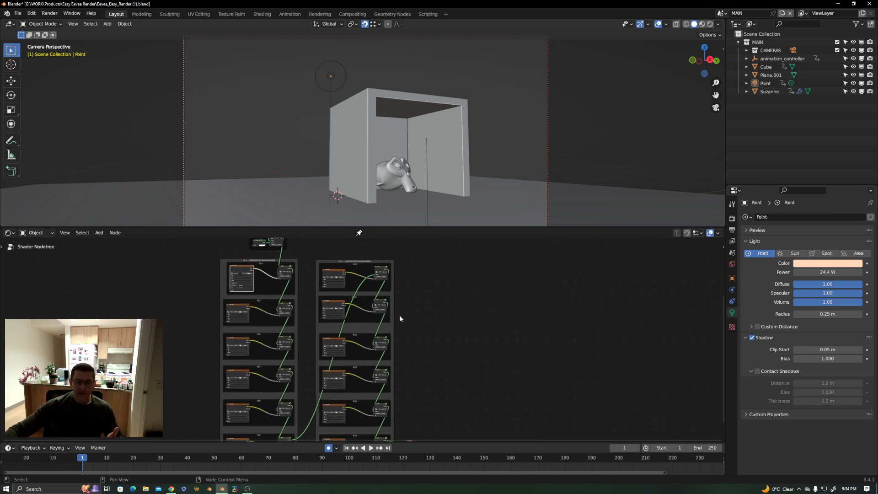
pyautogui.moveTo(346, 287); pyautogui.dragTo(344, 383, button='middle')
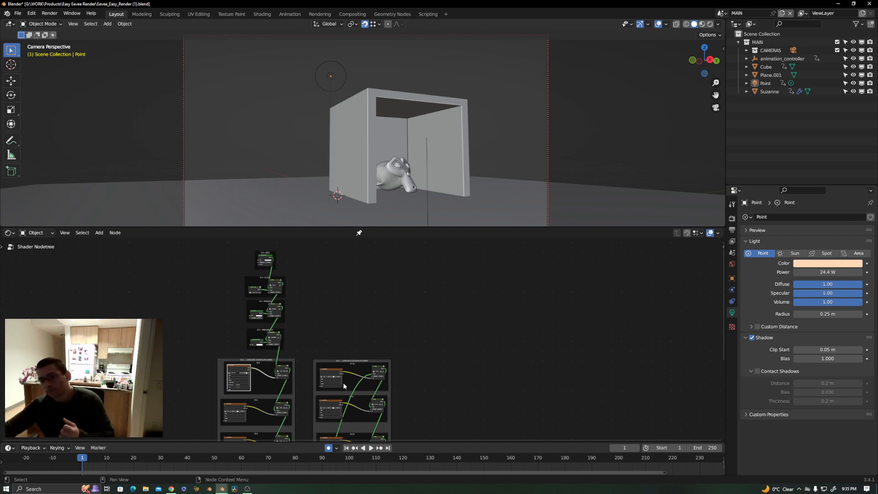
pyautogui.scroll(-2, 296, 305)
pyautogui.moveTo(337, 322); pyautogui.dragTo(370, 301, button='middle')
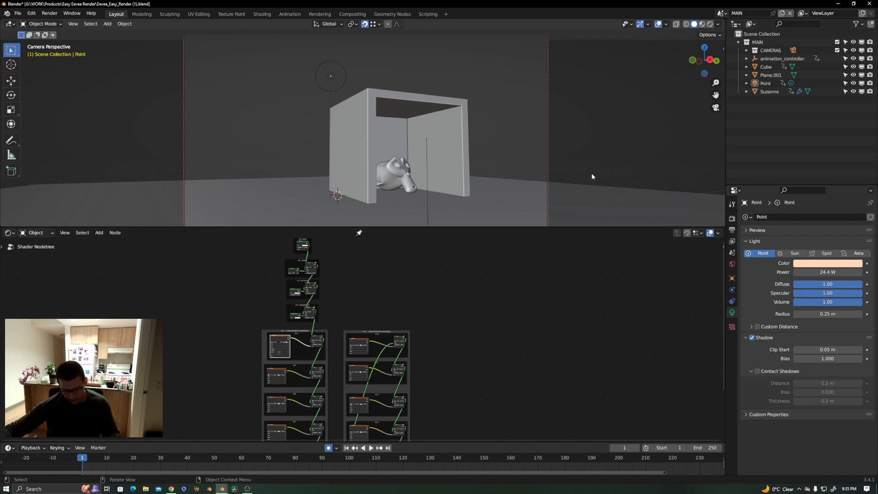
# - Delete the monkey head and the open box from the scene
pyautogui.moveTo(385, 165); pyautogui.dragTo(387, 173, button='middle')
pyautogui.click(388, 171)
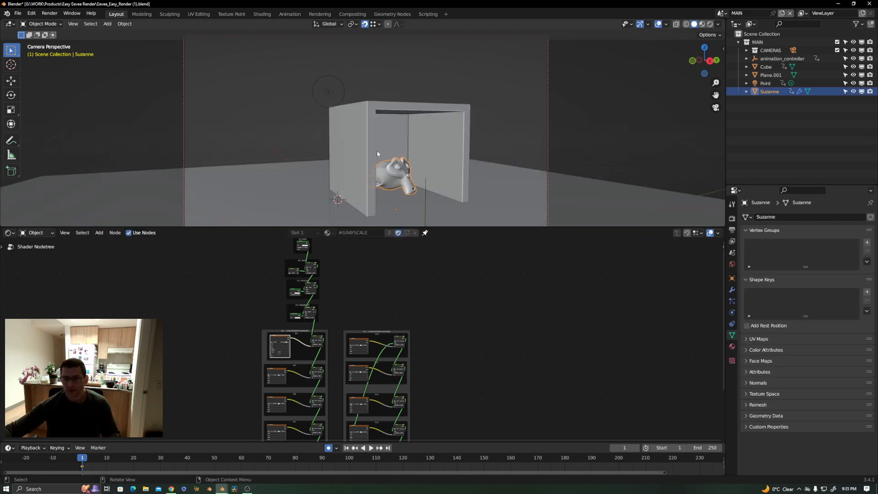
pyautogui.keyDown('shift'); pyautogui.click(370, 131); pyautogui.keyUp('shift')
pyautogui.press('Delete')
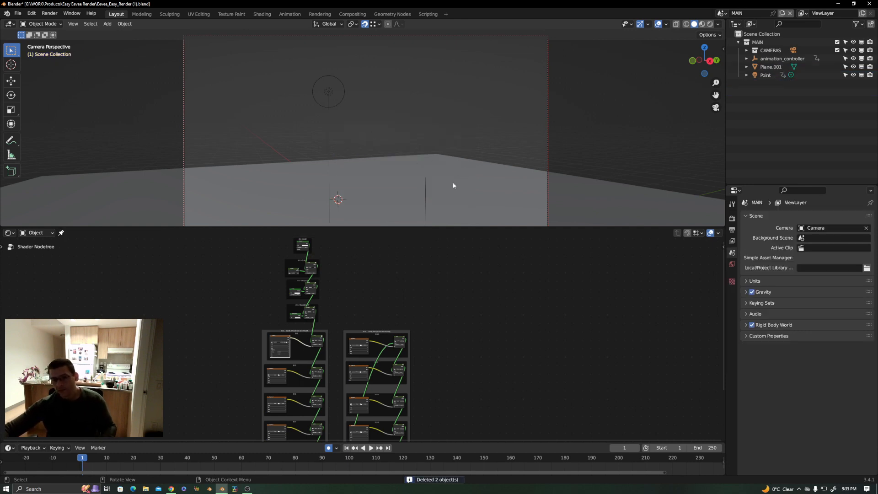
# - Delete the point light from the scene and enlarge the 3D viewport relative to the shader node area
pyautogui.moveTo(453, 185); pyautogui.dragTo(441, 204, button='middle')
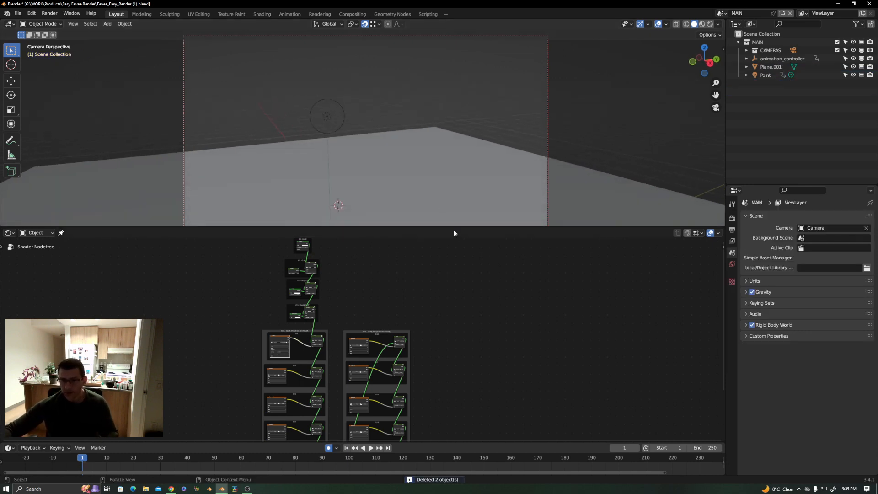
pyautogui.moveTo(461, 229); pyautogui.dragTo(460, 399)
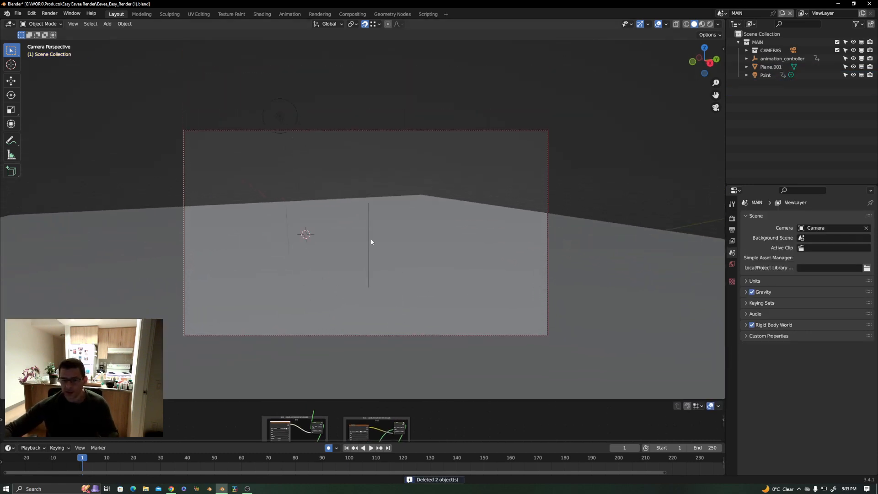
pyautogui.moveTo(371, 242); pyautogui.dragTo(313, 203, button='middle')
pyautogui.click(284, 139)
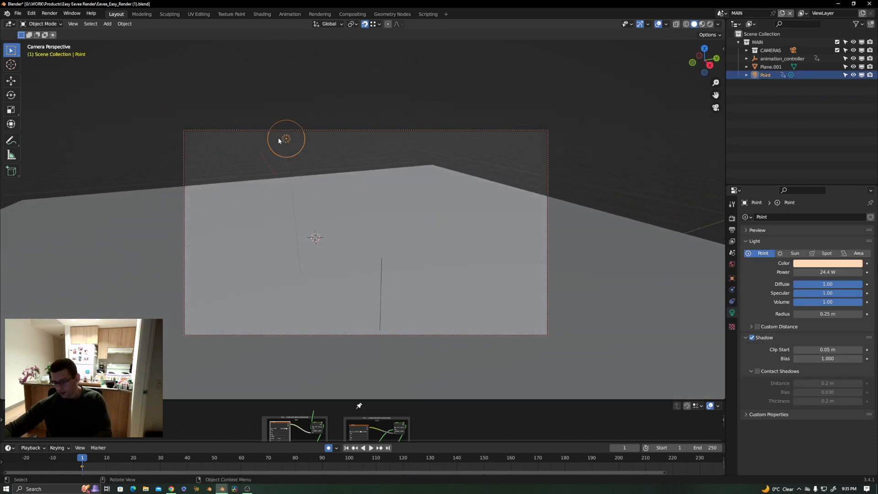
pyautogui.press('Delete')
pyautogui.moveTo(359, 399); pyautogui.dragTo(361, 321)
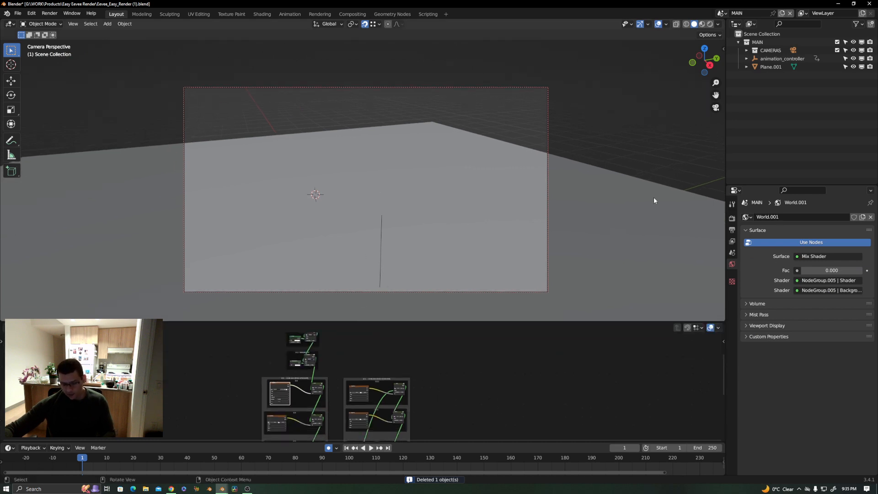
# - Show the BlenderKit asset bar in the viewport and search its models for "scene"
pyautogui.press('n')
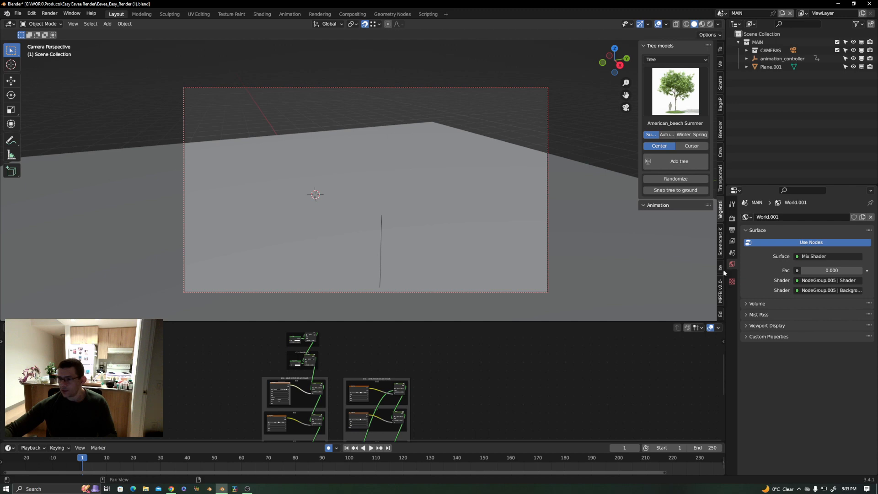
pyautogui.click(721, 134)
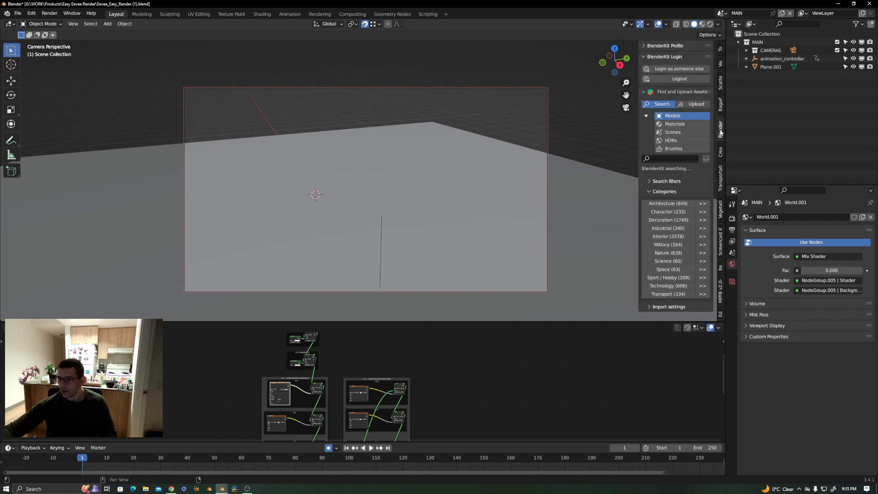
pyautogui.click(705, 159)
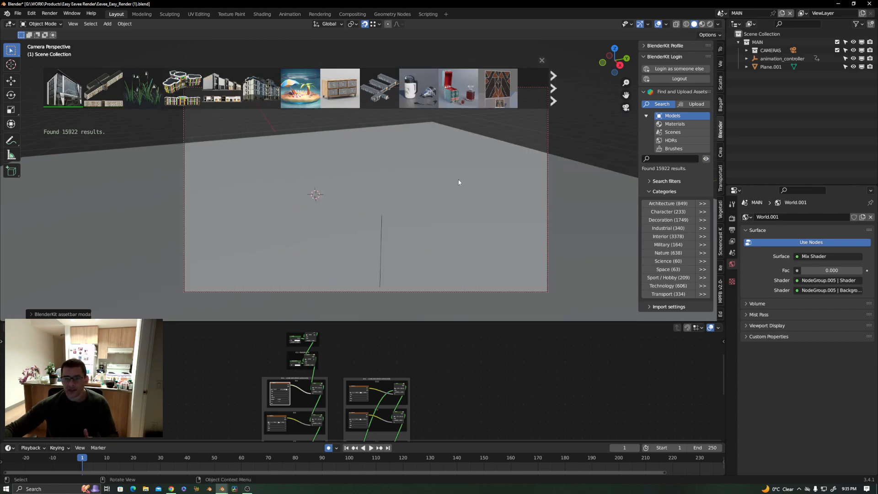
pyautogui.click(673, 159)
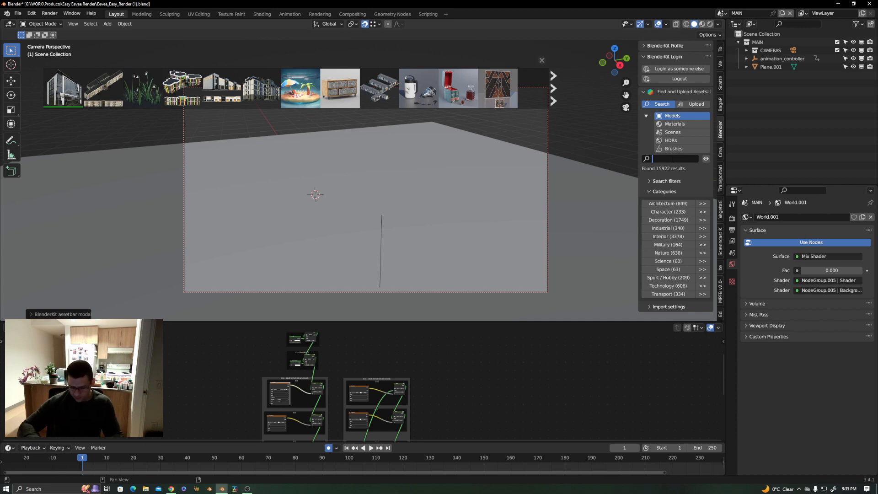
pyautogui.write('scene')
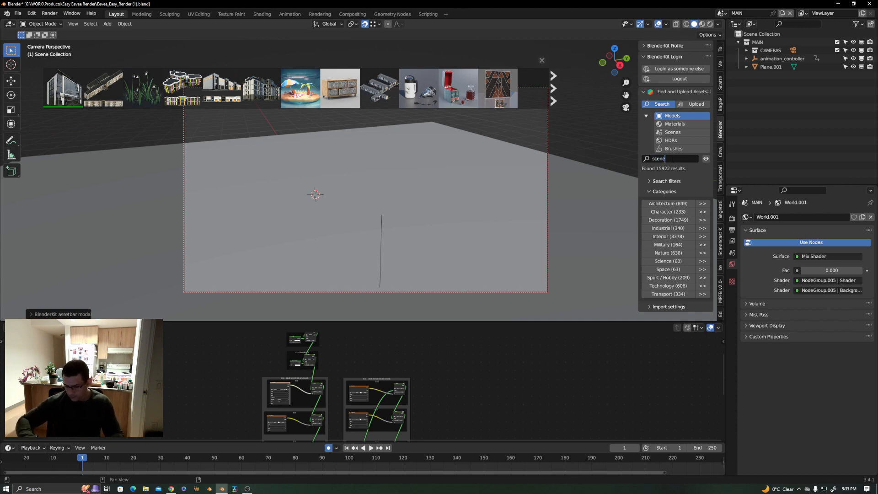
pyautogui.press('Return')
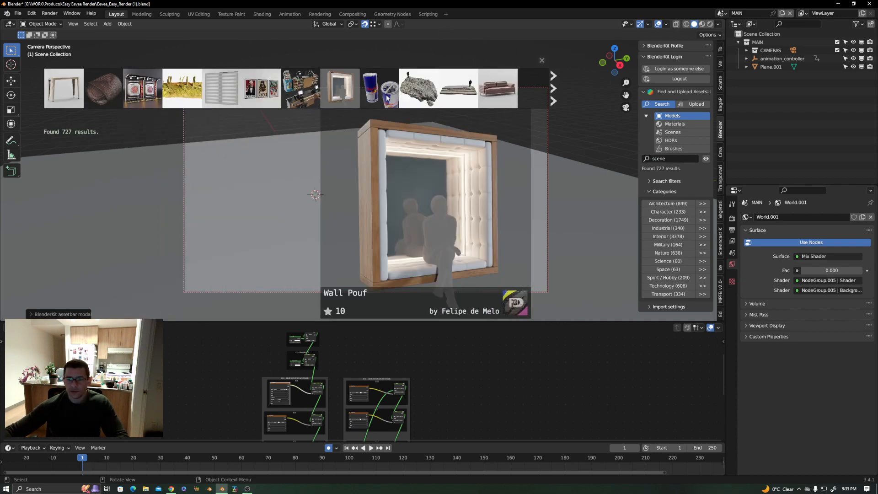
# - Look through successive pages of the BlenderKit model results for a usable scene and preview the CoffeeShop model
pyautogui.click(552, 88)
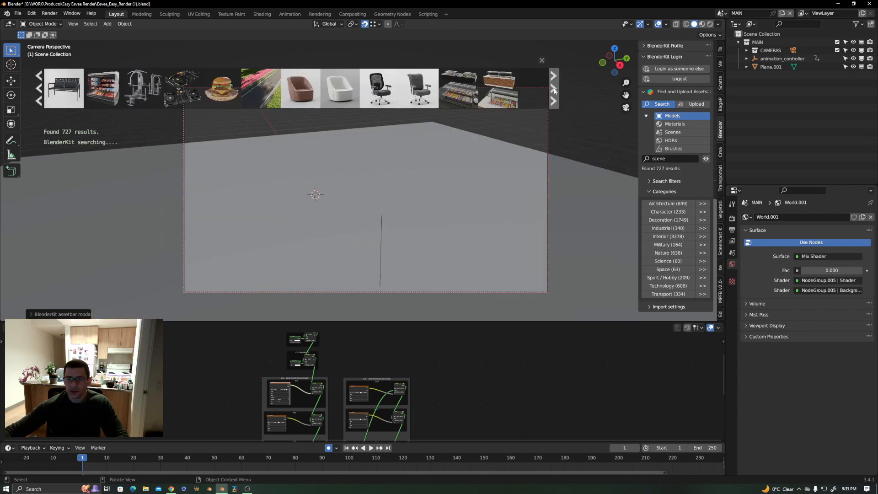
pyautogui.click(554, 89)
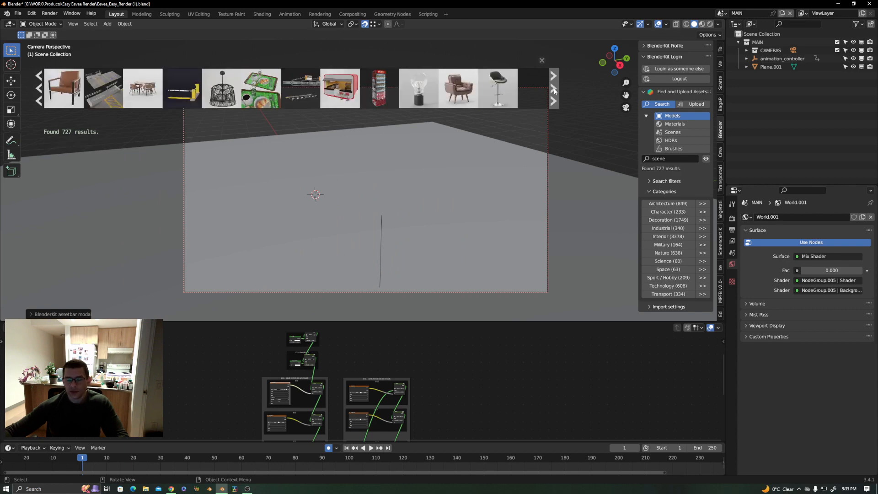
pyautogui.click(554, 89)
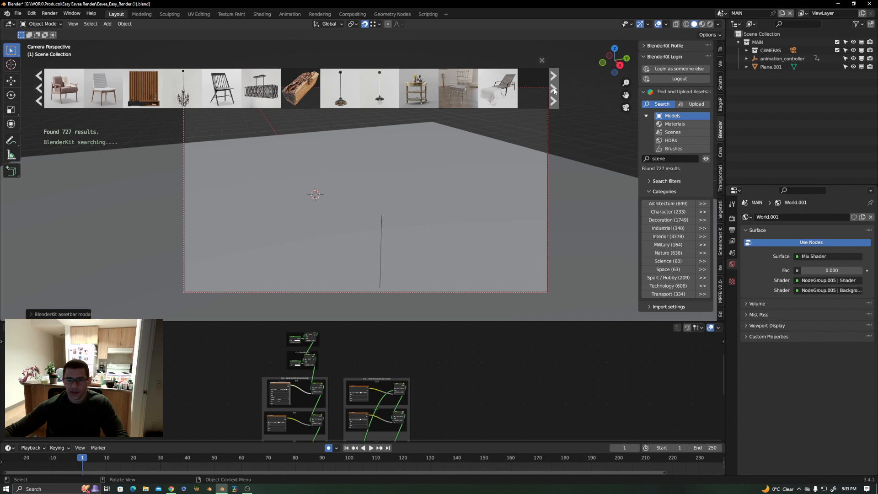
pyautogui.click(554, 90)
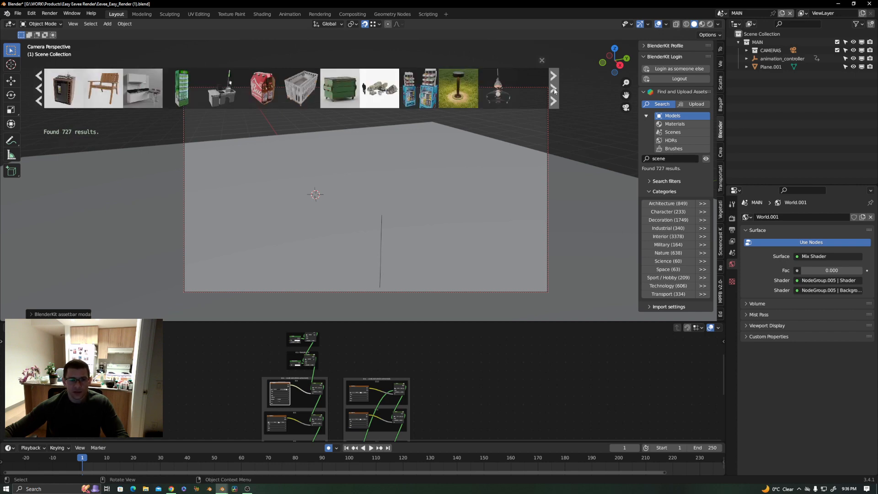
pyautogui.click(554, 90)
pyautogui.click(554, 90)
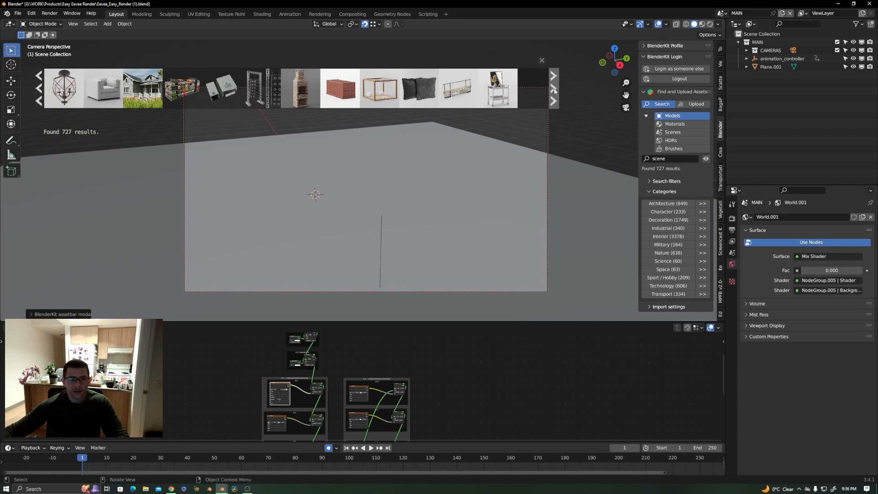
pyautogui.click(554, 90)
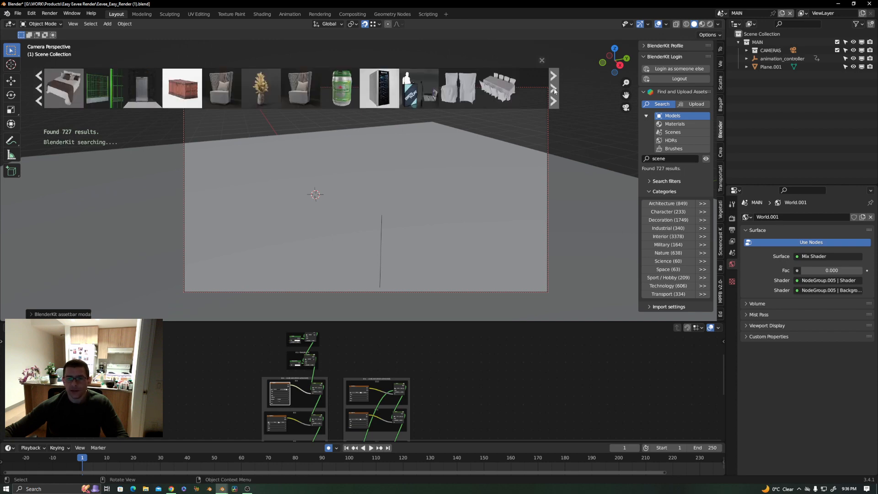
pyautogui.click(553, 90)
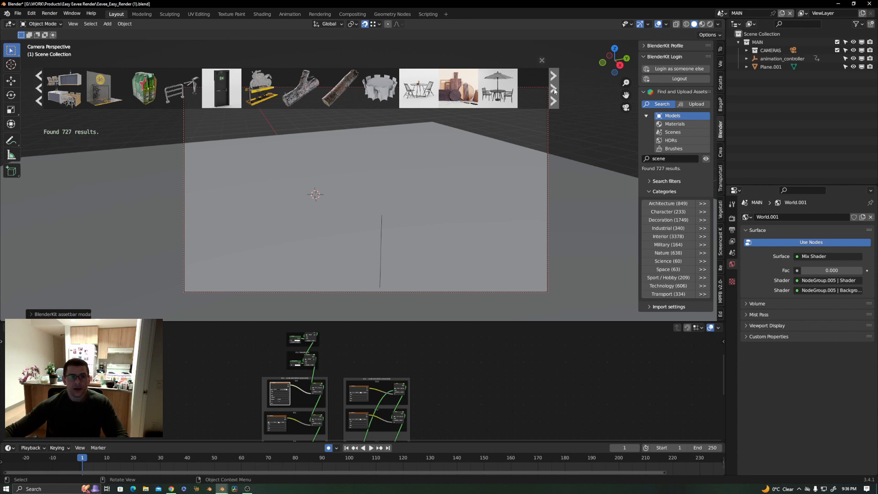
pyautogui.click(554, 90)
pyautogui.click(554, 90)
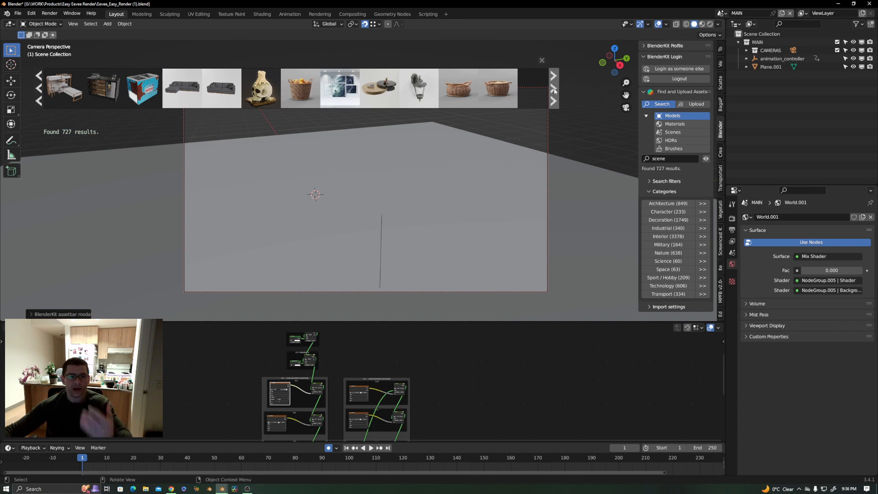
pyautogui.click(554, 90)
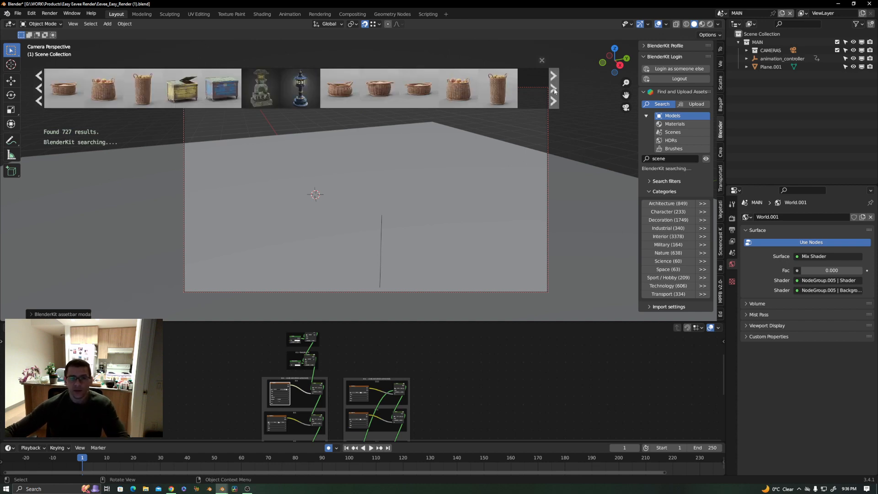
pyautogui.click(554, 90)
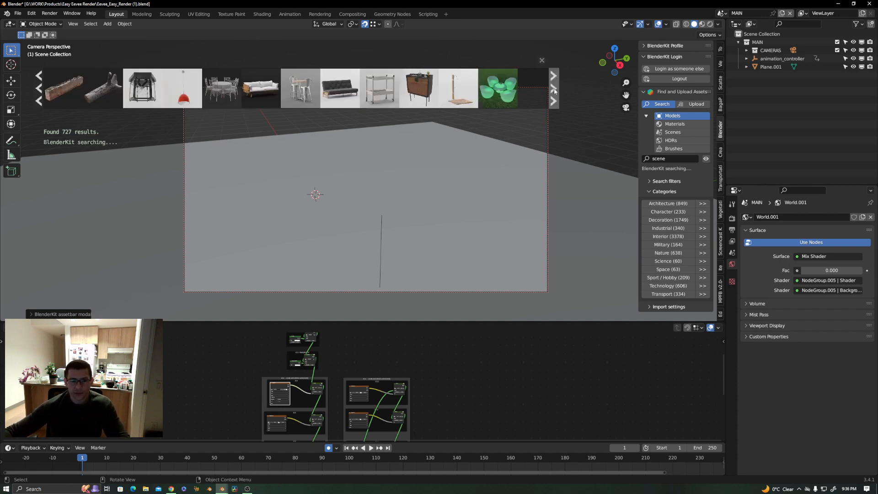
pyautogui.click(554, 90)
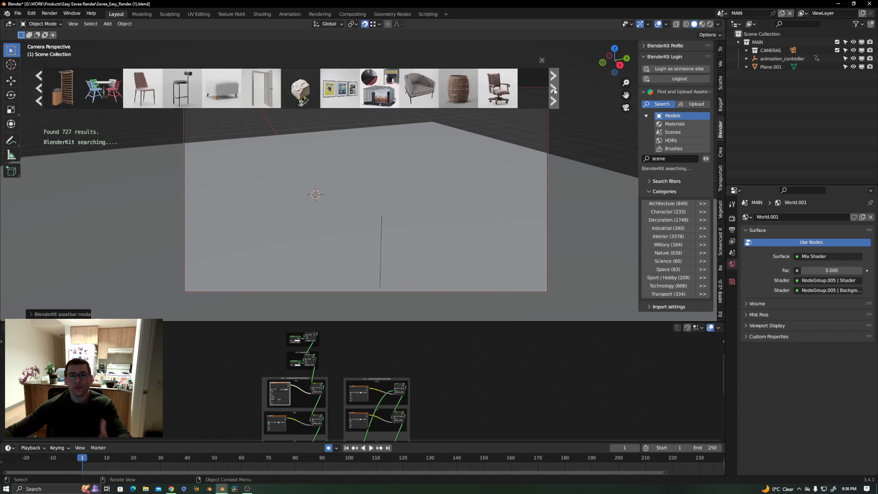
pyautogui.click(554, 91)
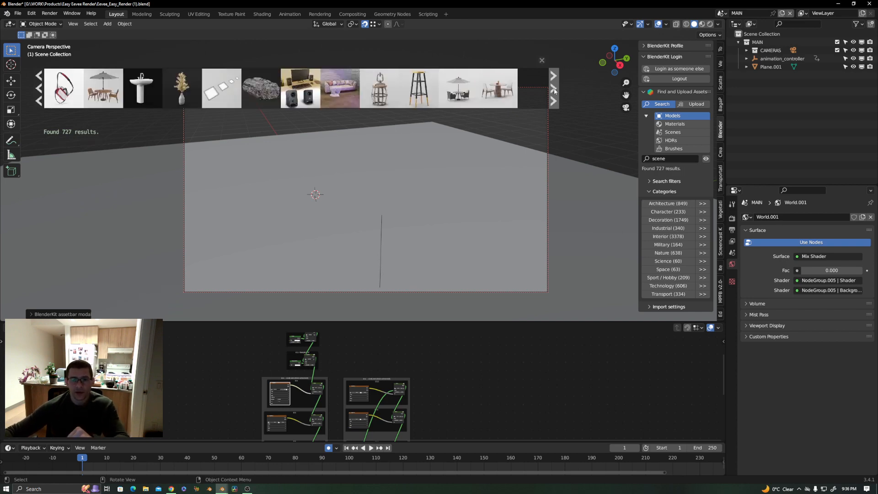
pyautogui.click(554, 90)
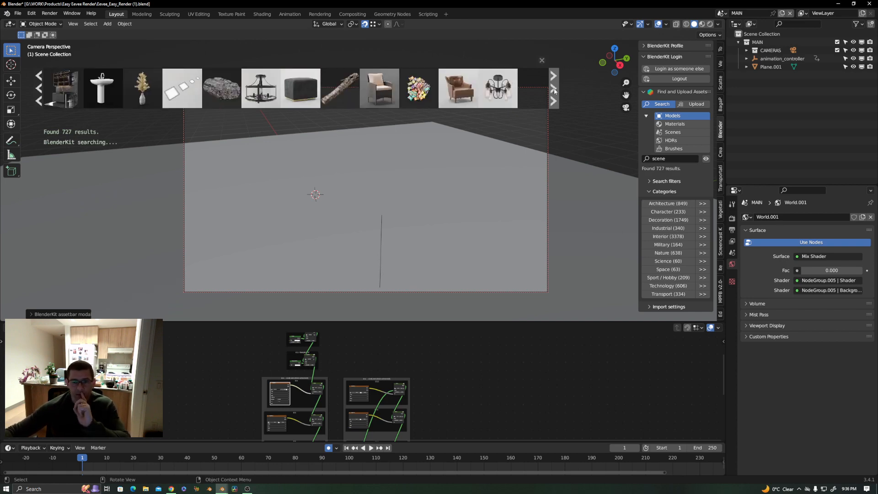
pyautogui.click(554, 90)
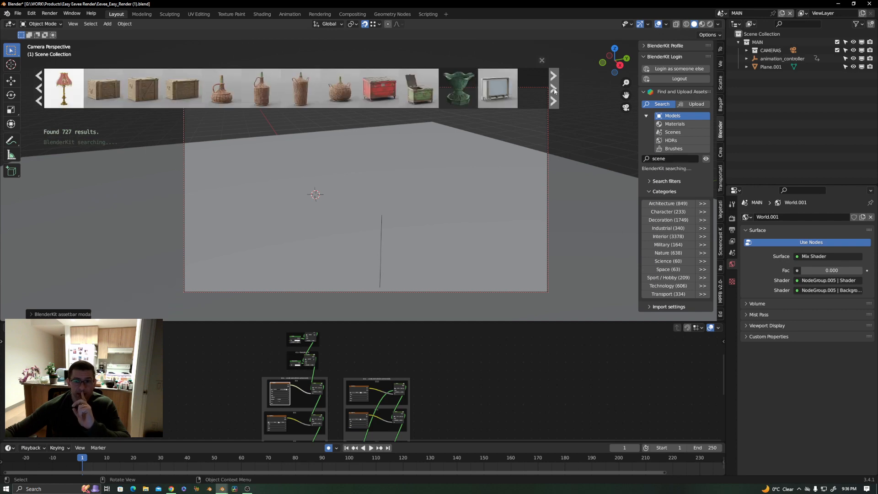
pyautogui.click(554, 90)
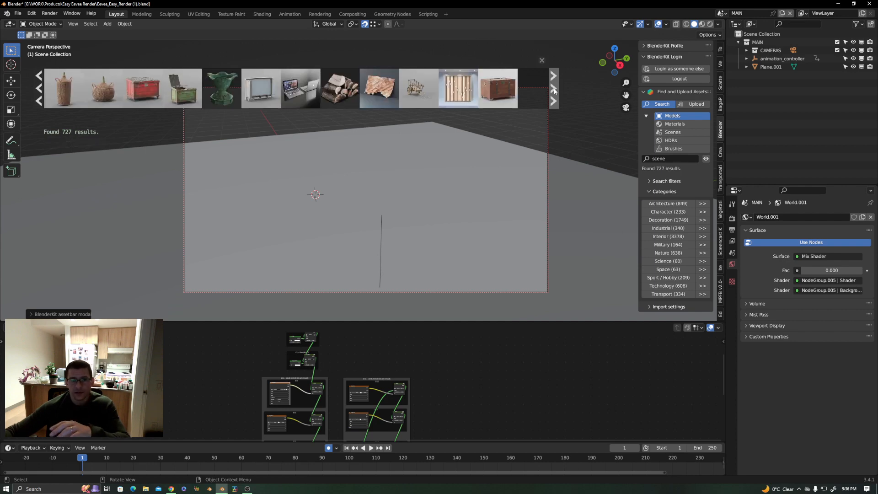
pyautogui.click(554, 90)
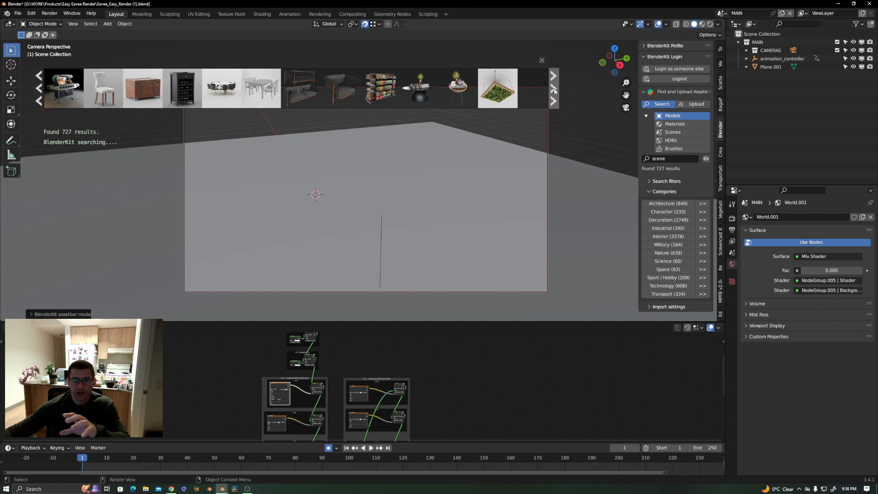
pyautogui.click(554, 90)
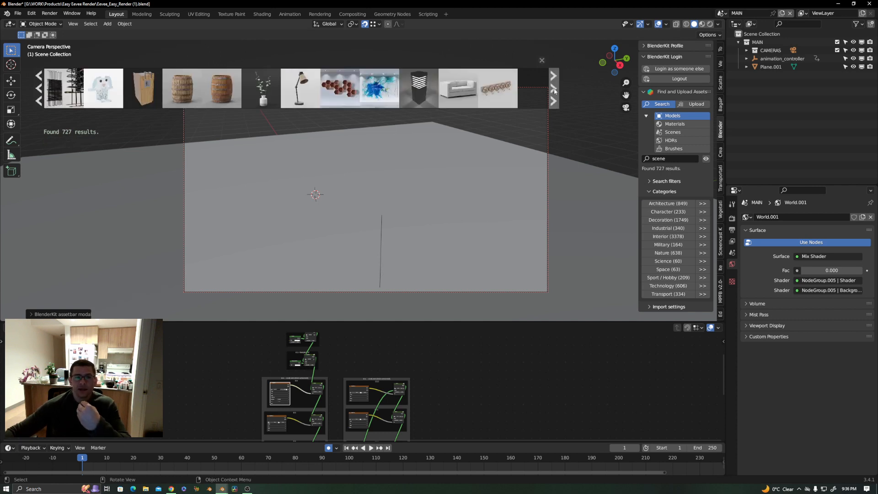
pyautogui.click(554, 90)
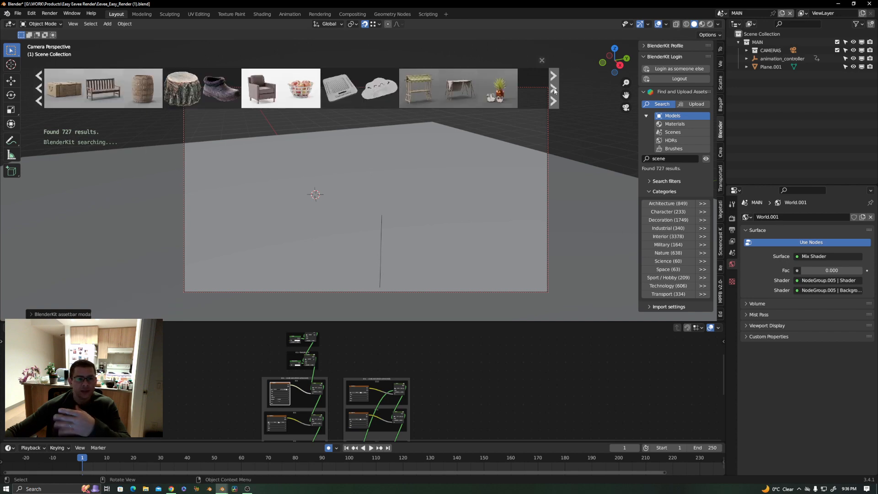
pyautogui.click(554, 90)
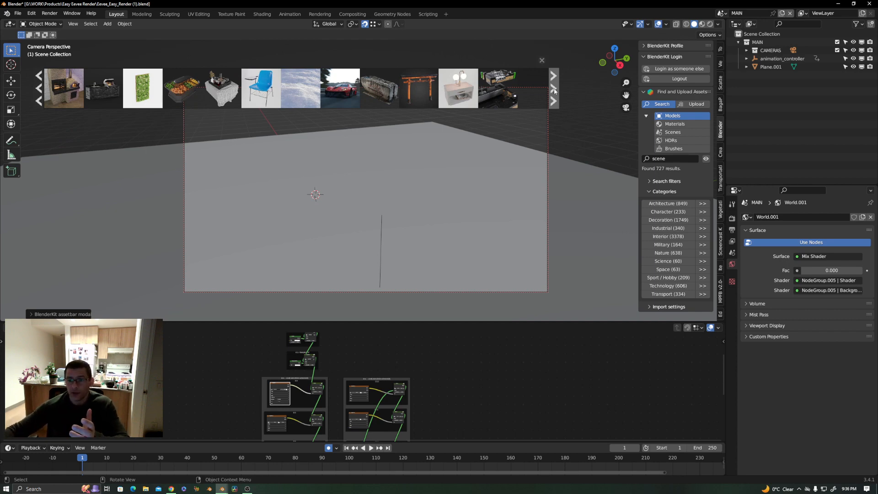
pyautogui.moveTo(492, 92)
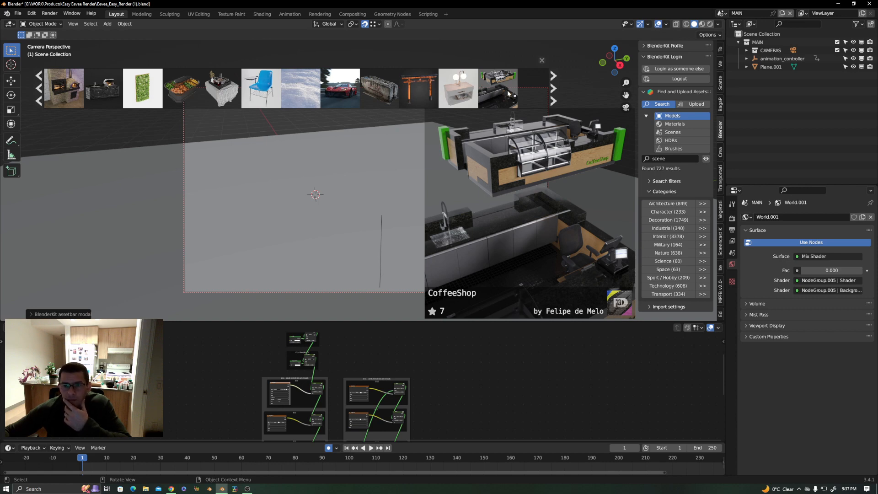
# - Browse further pages of the BlenderKit "scene" model results for a suitable environment model
pyautogui.click(558, 92)
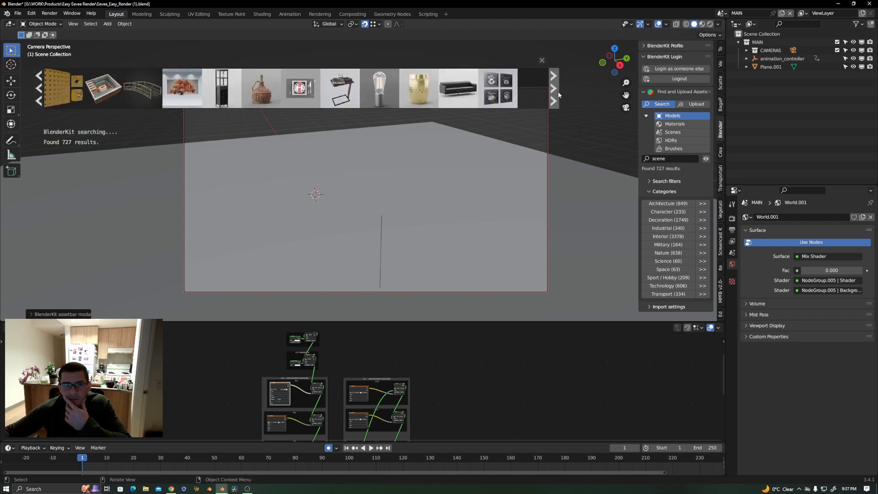
pyautogui.click(558, 91)
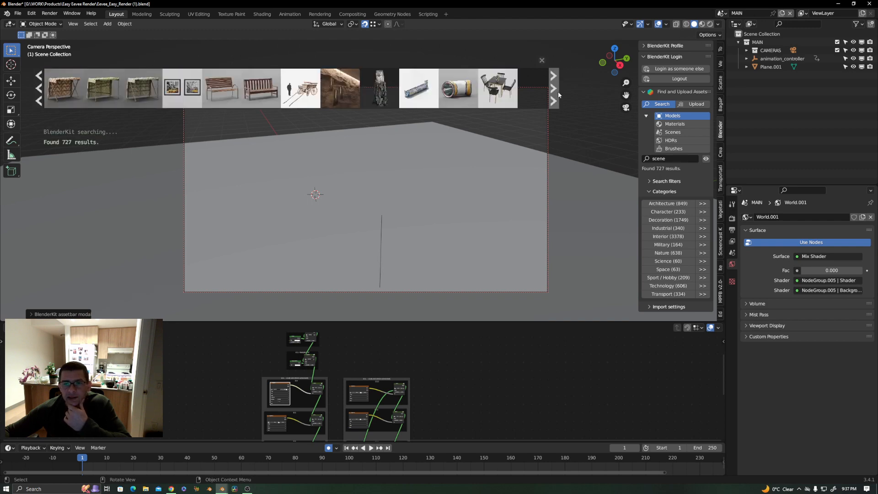
pyautogui.click(558, 91)
pyautogui.click(558, 91)
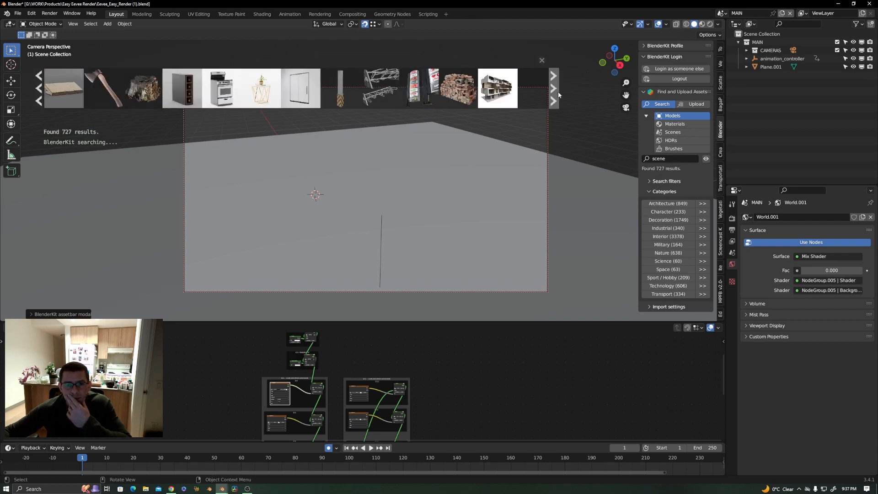
pyautogui.click(558, 91)
pyautogui.click(558, 92)
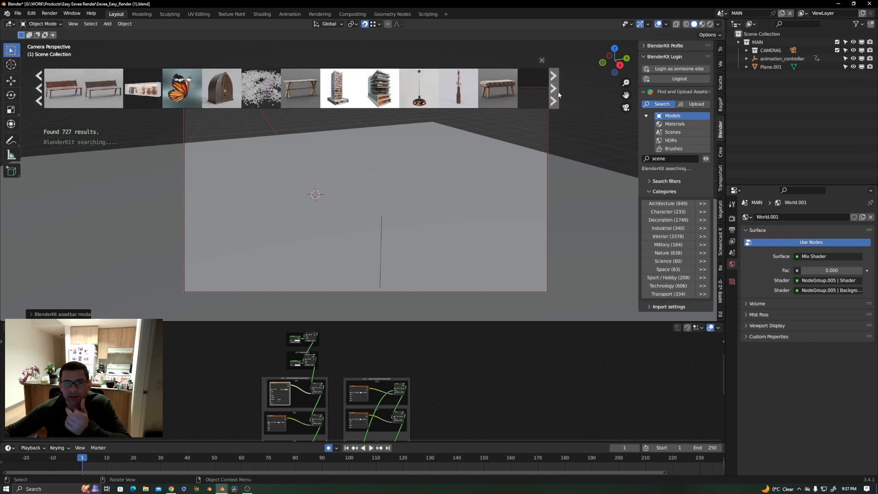
pyautogui.click(558, 92)
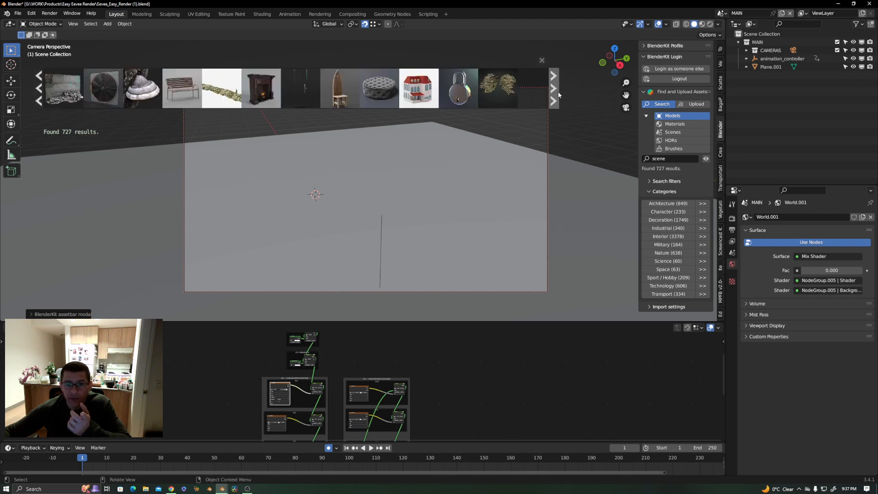
pyautogui.click(558, 91)
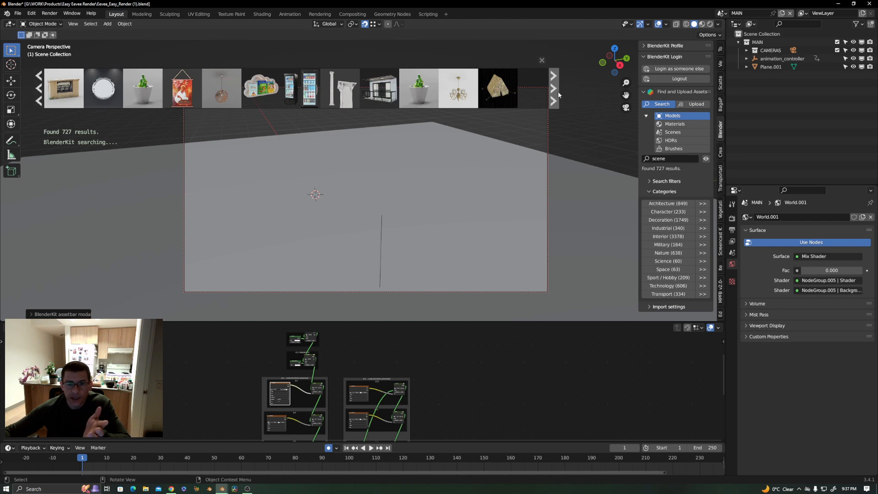
pyautogui.click(558, 92)
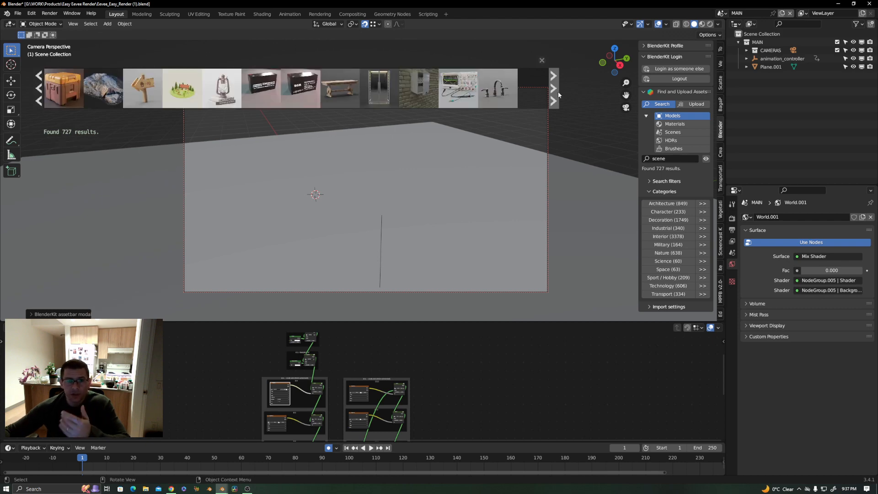
pyautogui.click(558, 91)
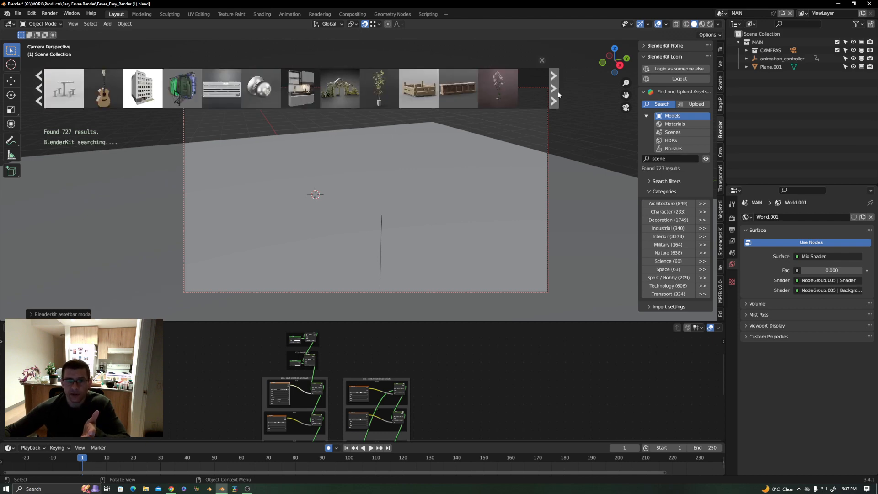
pyautogui.click(558, 92)
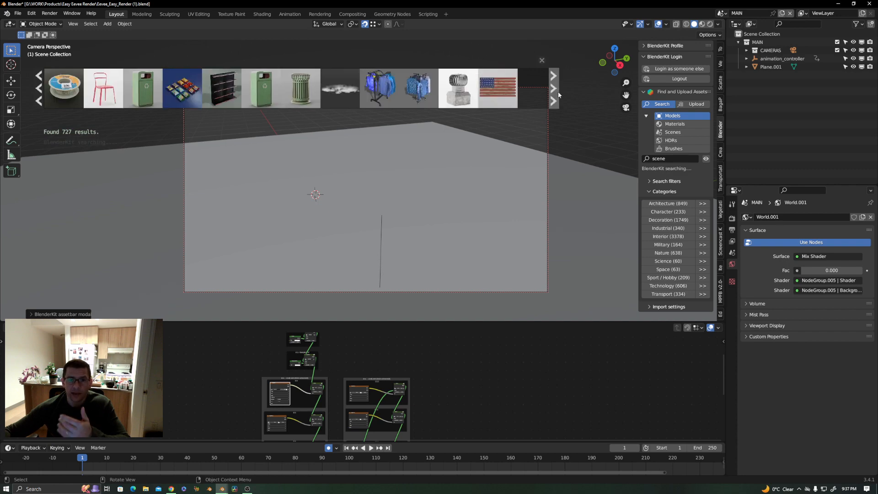
pyautogui.click(558, 92)
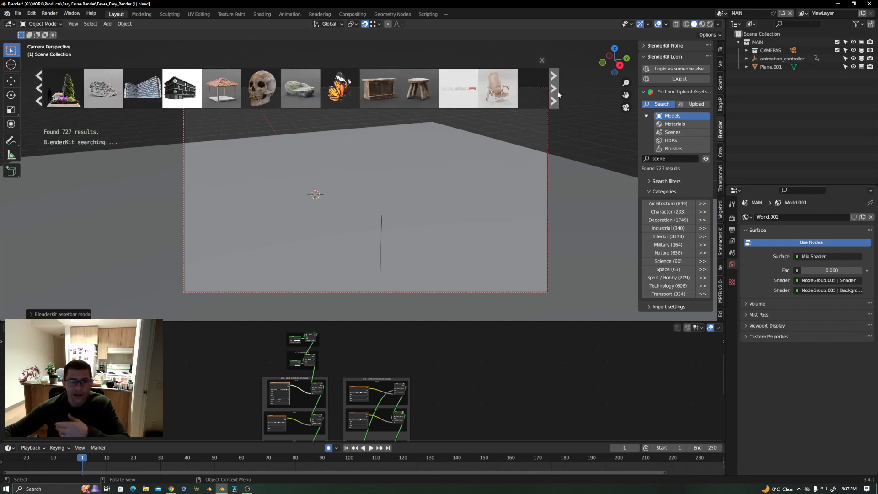
pyautogui.click(558, 92)
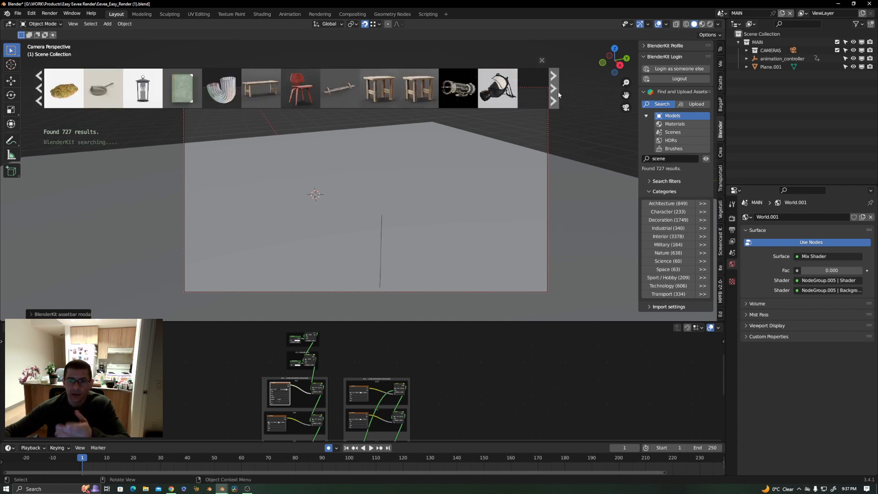
pyautogui.click(558, 92)
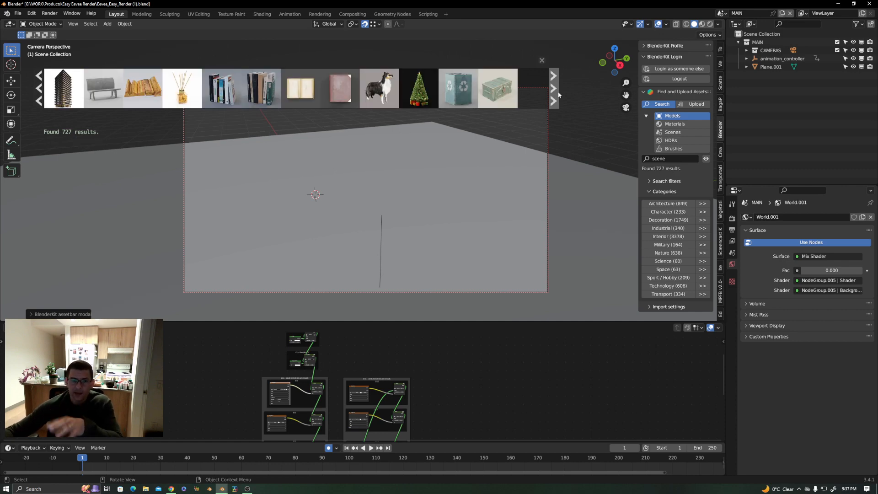
pyautogui.click(558, 91)
pyautogui.click(559, 91)
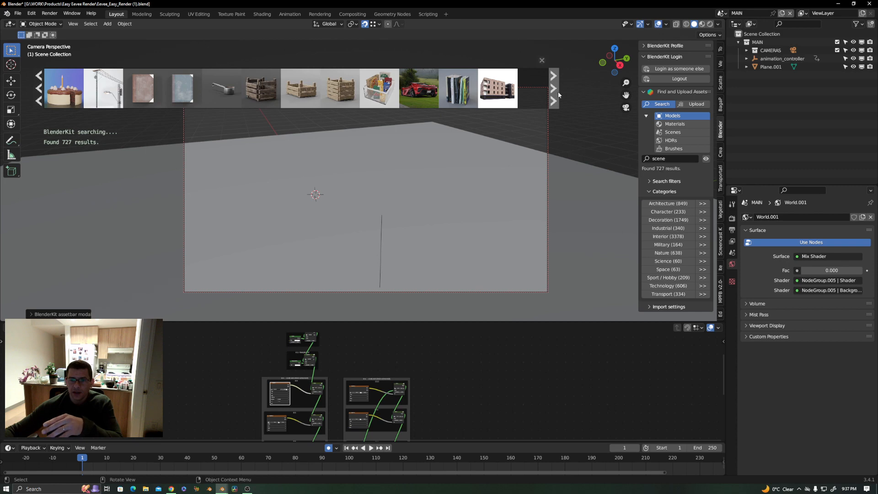
pyautogui.click(558, 92)
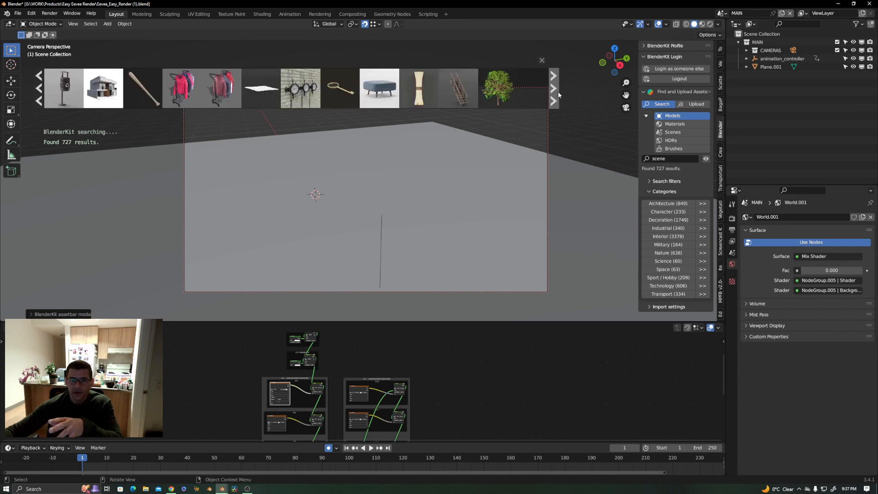
pyautogui.click(558, 92)
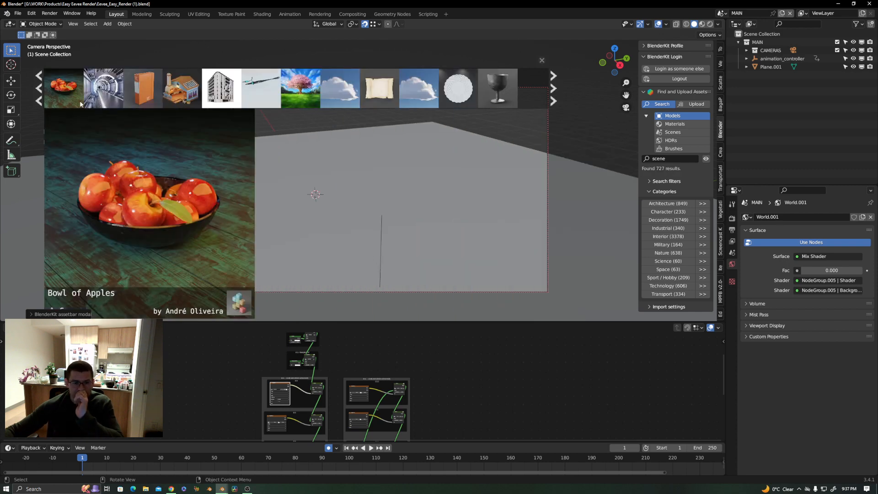
# - Import the Sci fi Corridor model from the BlenderKit results into the scene and close the asset bar
pyautogui.moveTo(170, 99)
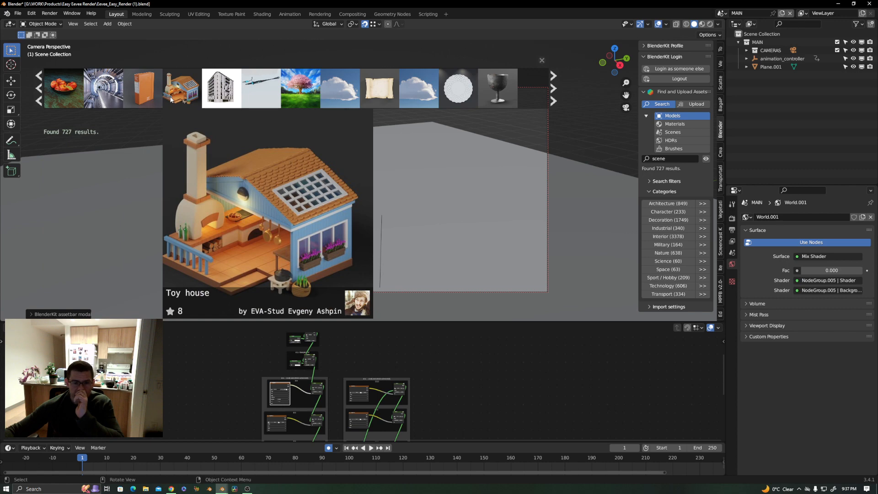
pyautogui.moveTo(103, 98)
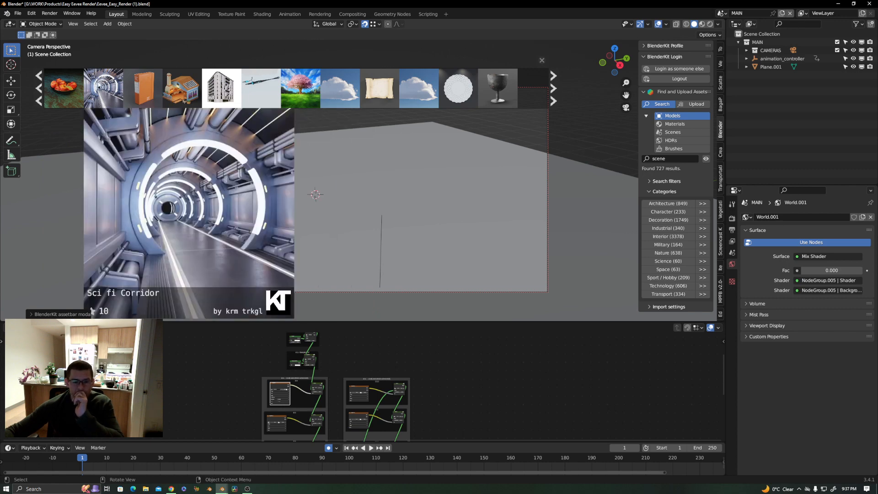
pyautogui.moveTo(99, 86); pyautogui.dragTo(309, 205)
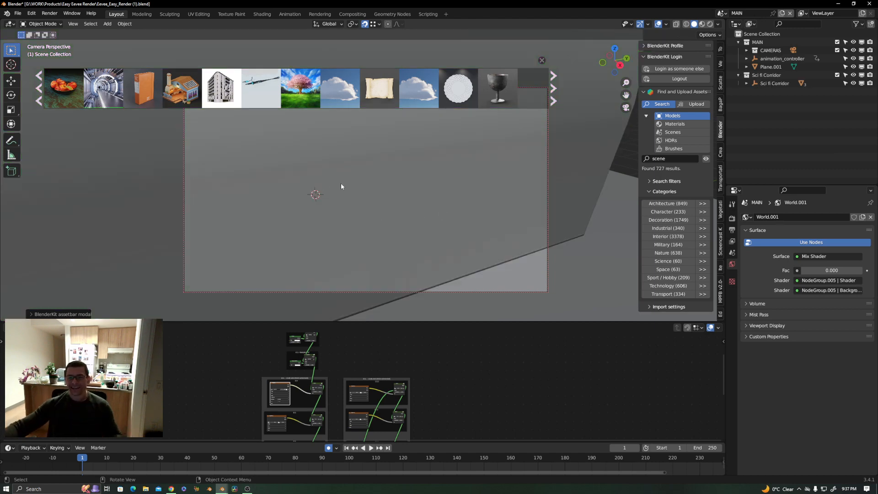
pyautogui.scroll(-2, 341, 183)
pyautogui.click(542, 60)
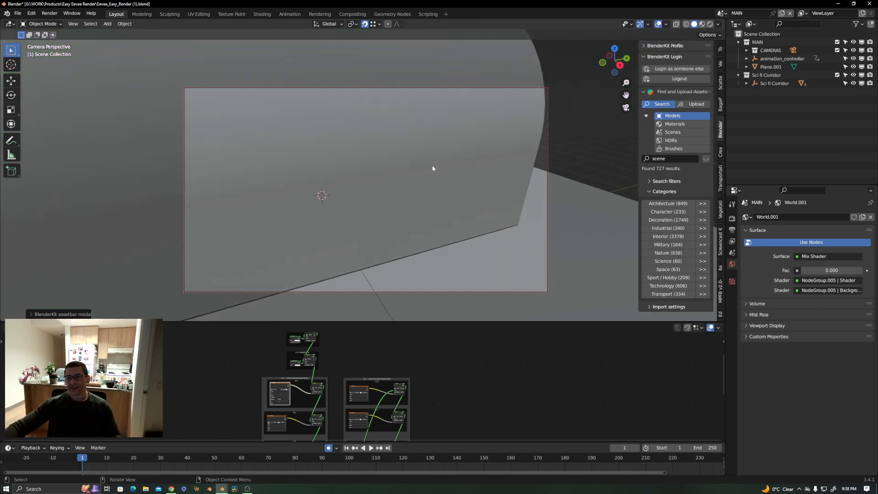
# - Position the camera to look straight down the inside of the sci-fi corridor and switch the viewport to Rendered shading
pyautogui.scroll(-5, 378, 217)
pyautogui.moveTo(379, 216); pyautogui.dragTo(267, 209, button='middle')
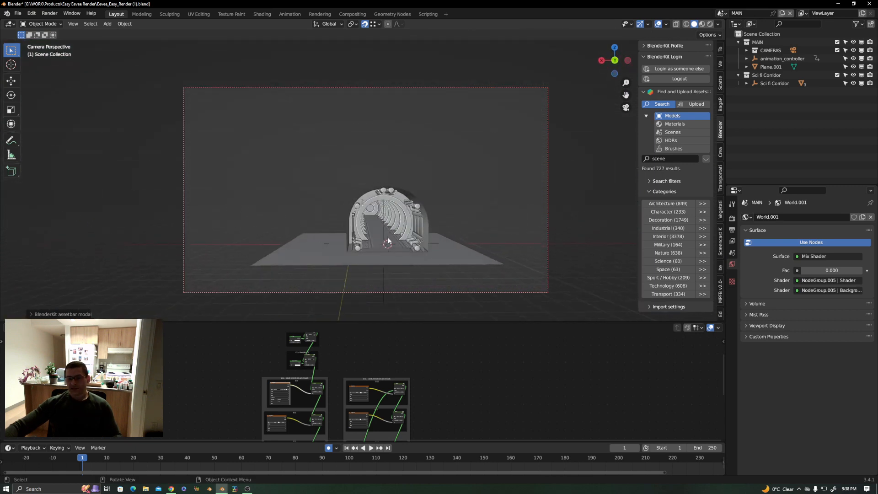
pyautogui.scroll(4, 388, 241)
pyautogui.scroll(10, 353, 206)
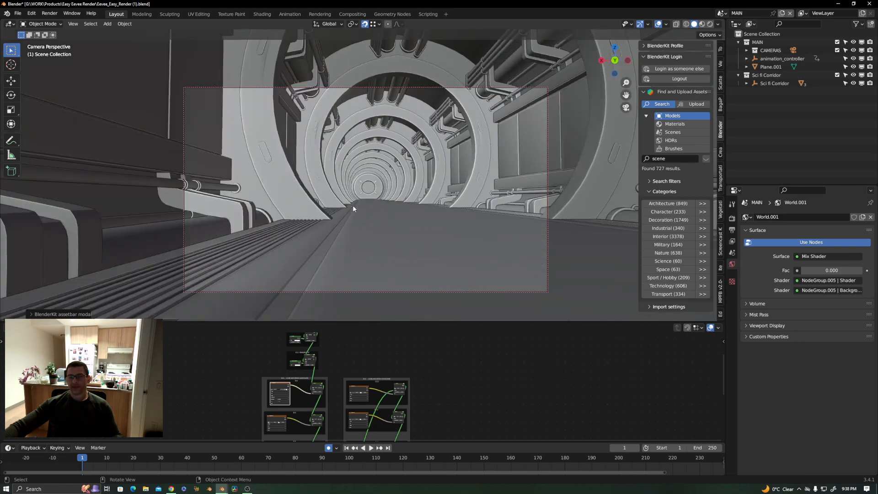
pyautogui.moveTo(349, 218)
pyautogui.mouseDown(button='middle')
pyautogui.moveTo(411, 209)
pyautogui.moveTo(387, 204)
pyautogui.mouseUp(button='middle')
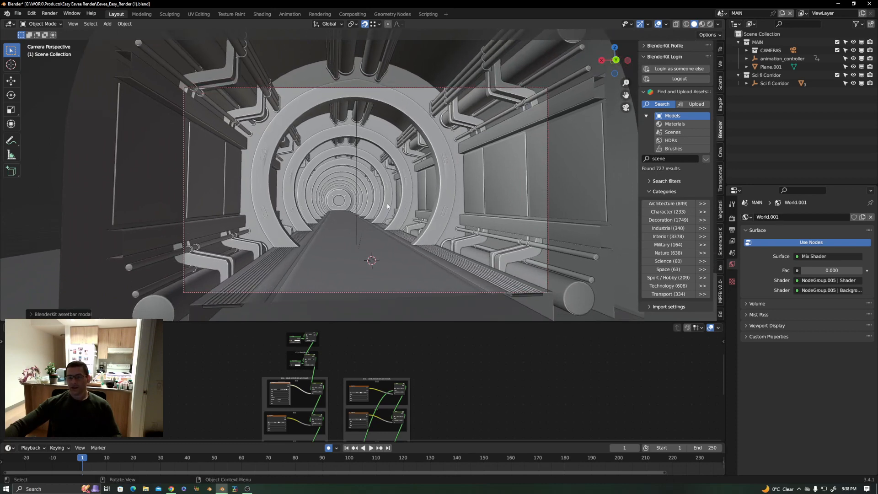
pyautogui.press('z')
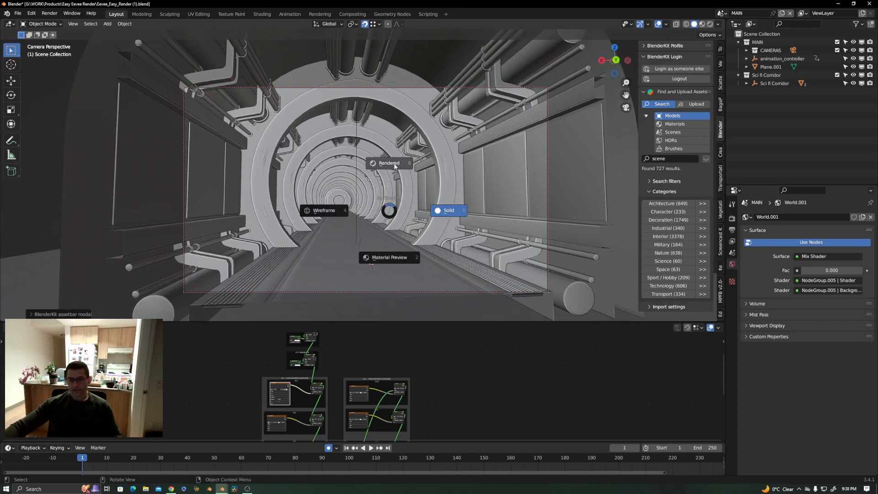
pyautogui.click(395, 166)
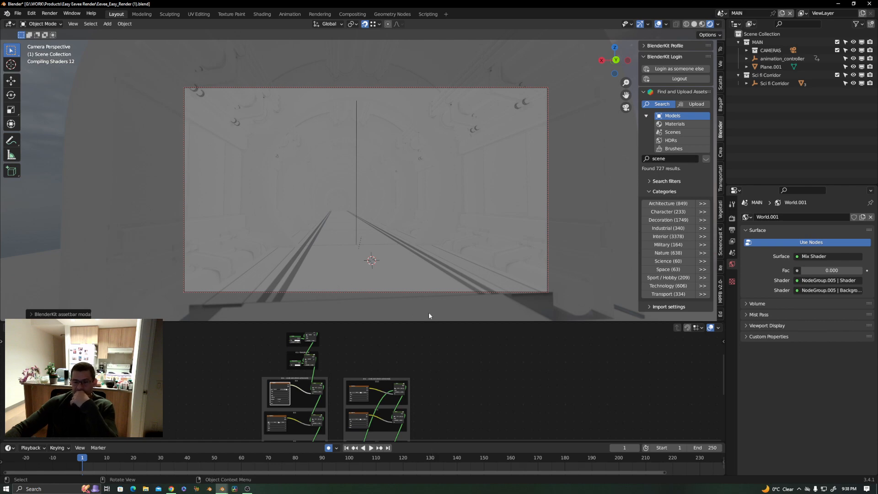
# - Select the corridor mesh, show its emission zemin.001 material, and try moving the mesh
pyautogui.click(405, 85)
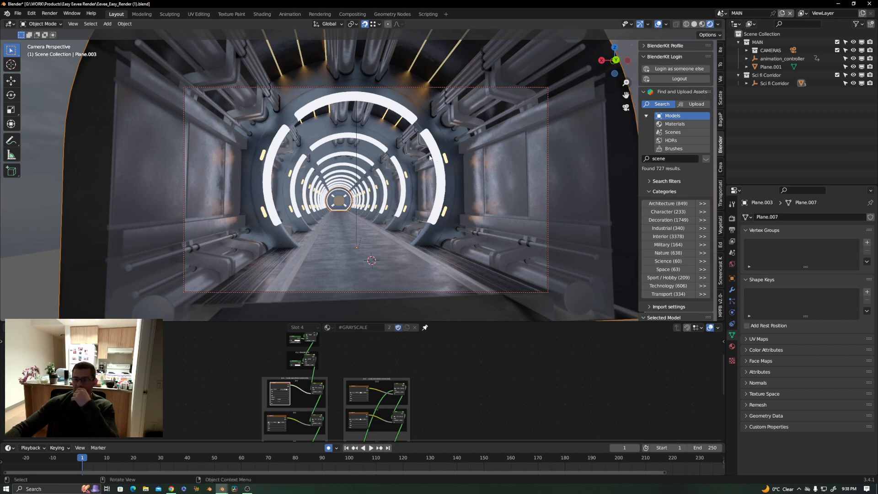
pyautogui.click(732, 347)
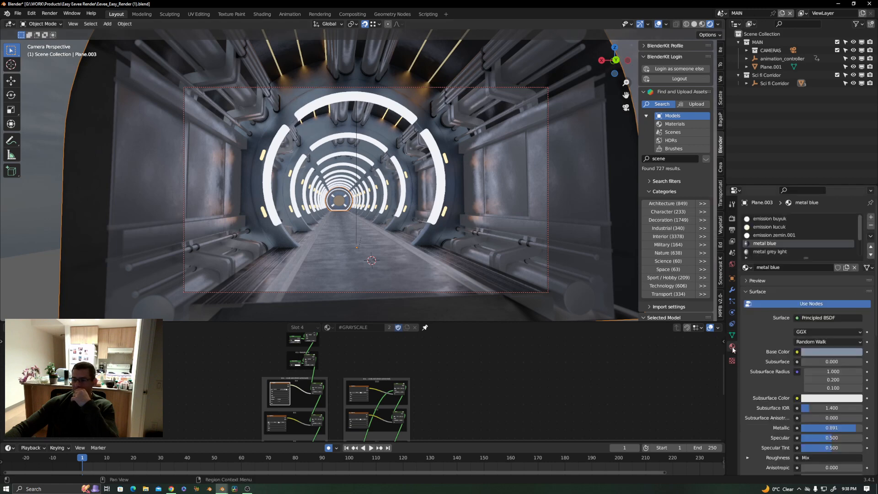
pyautogui.click(775, 235)
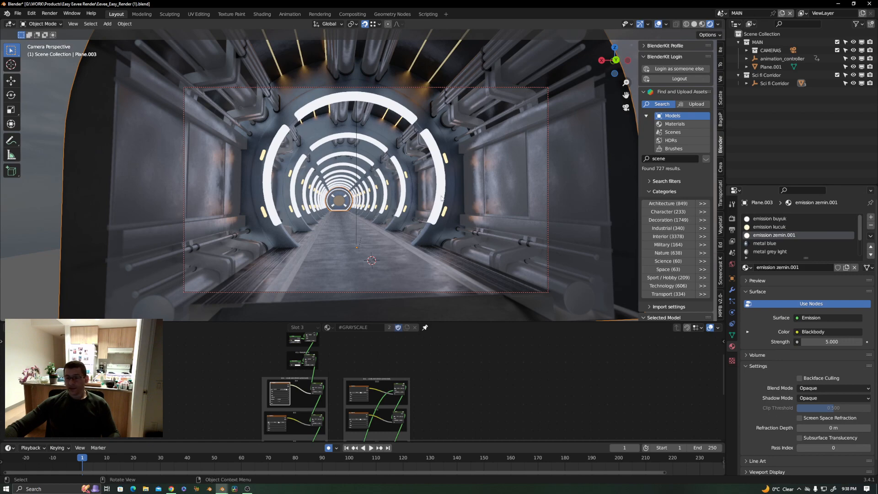
pyautogui.press('g')
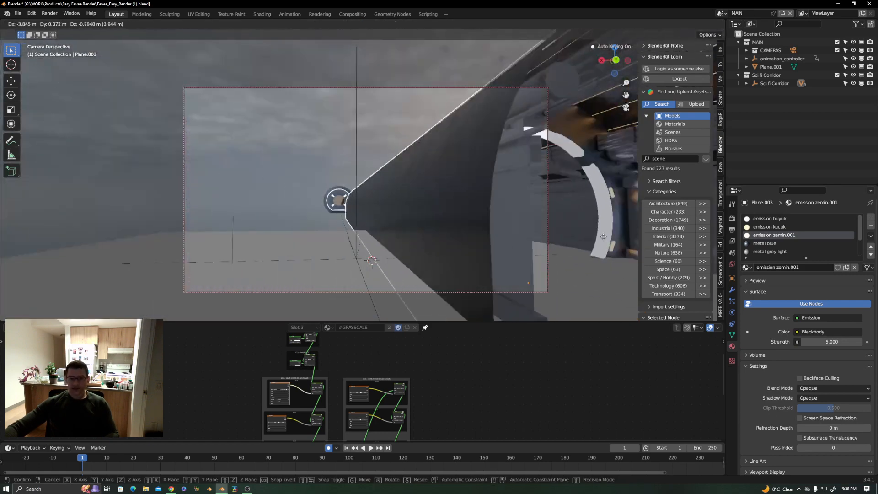
pyautogui.rightClick(543, 238)
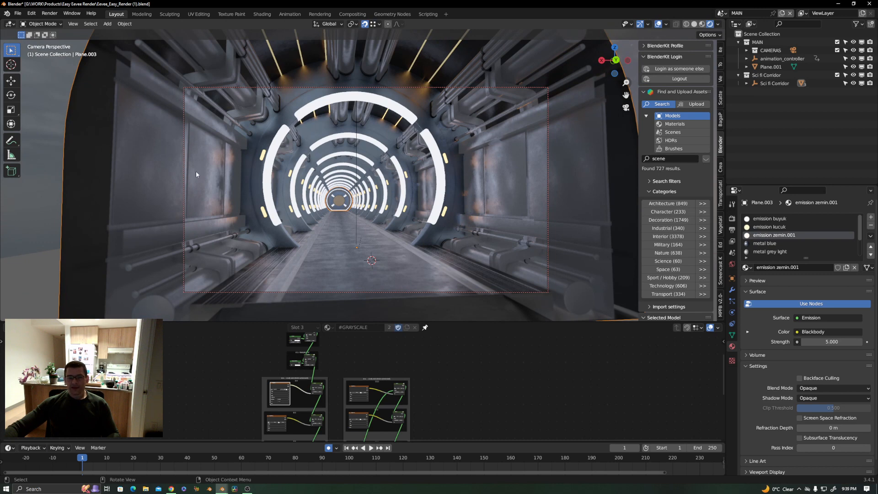
# - Turn Screen Space Reflections off and back on in the Eevee render settings to compare the corridor's reflections
pyautogui.click(733, 218)
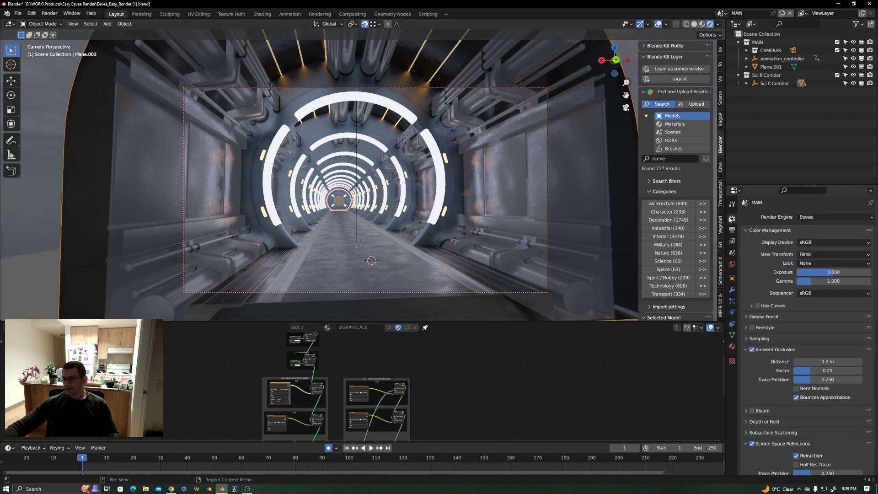
pyautogui.click(747, 350)
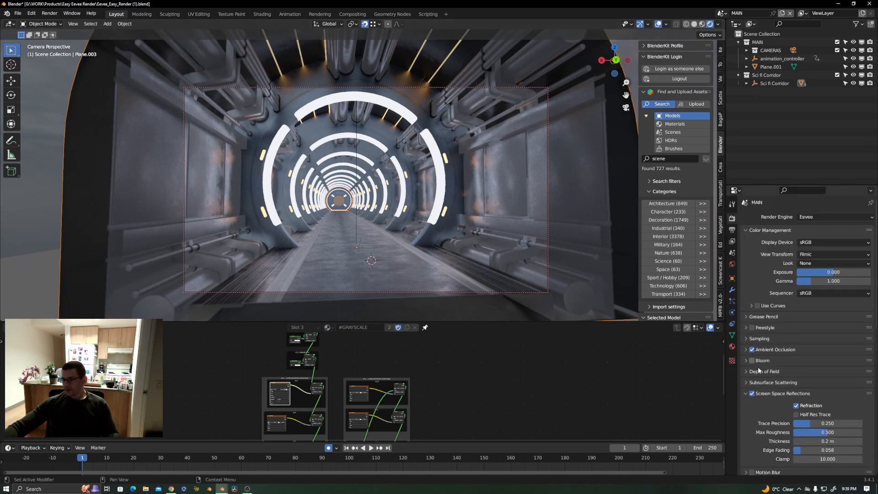
pyautogui.click(752, 394)
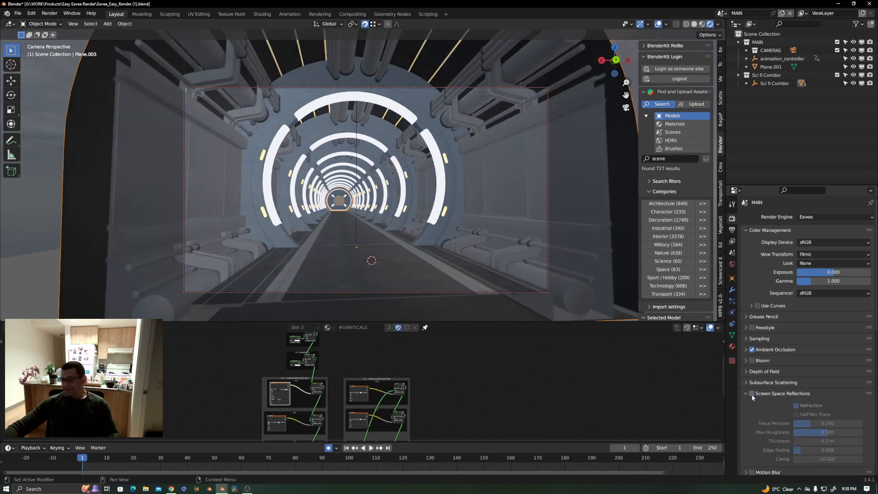
pyautogui.click(752, 394)
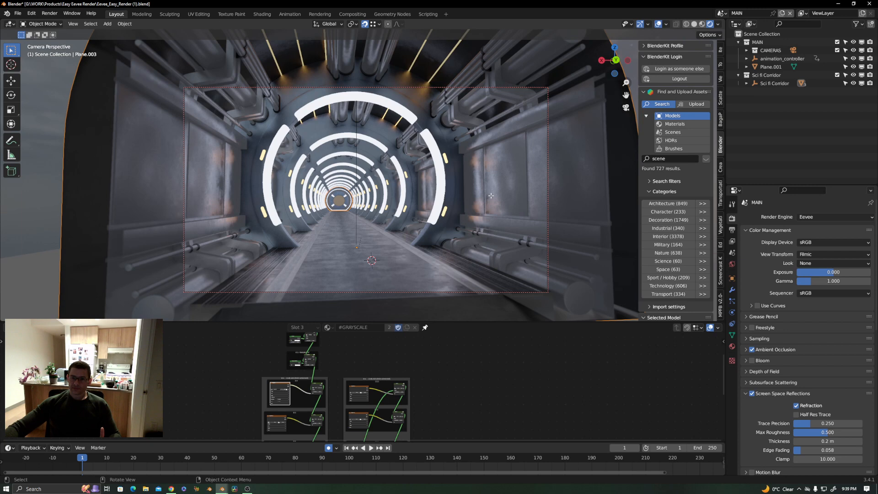
# - In Edit Mode, select all corridor faces assigned to the emission zemin.001, emission kucuk and emission buyuk materials
pyautogui.press('Tab')
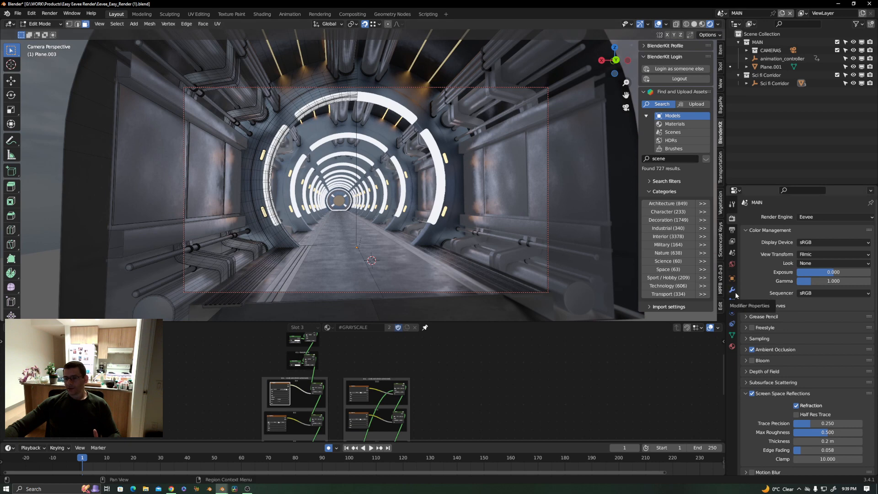
pyautogui.click(732, 278)
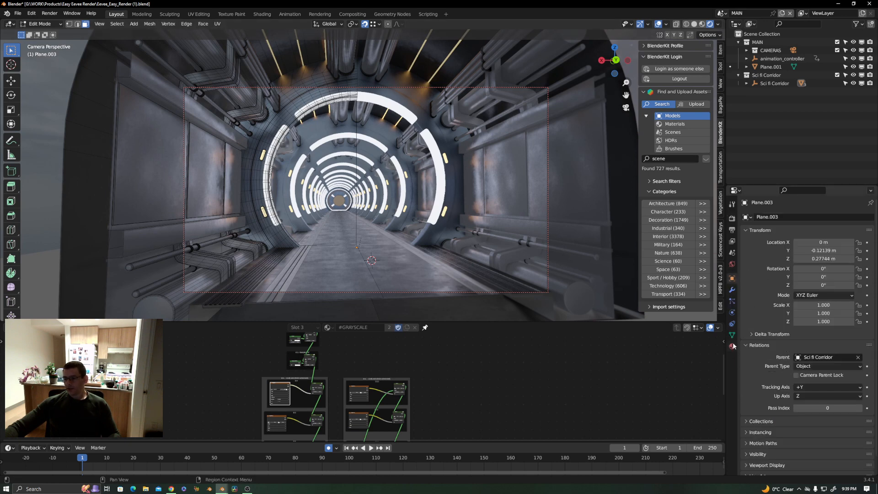
pyautogui.click(732, 347)
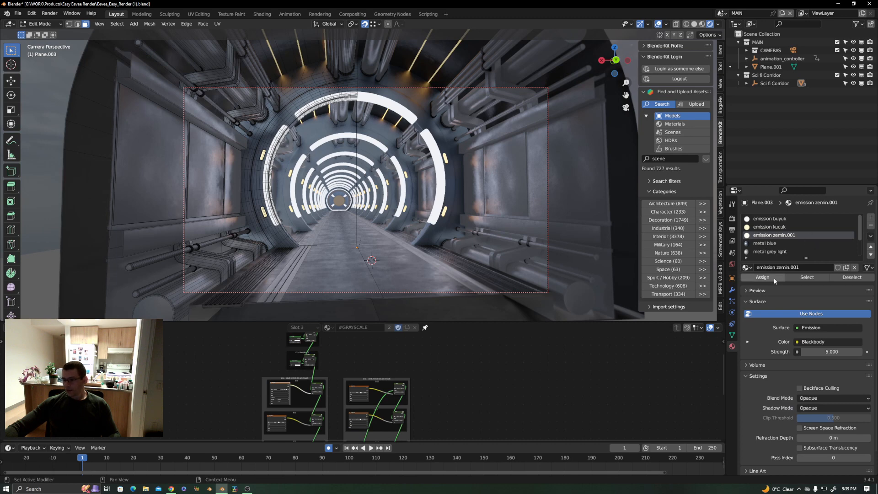
pyautogui.click(798, 277)
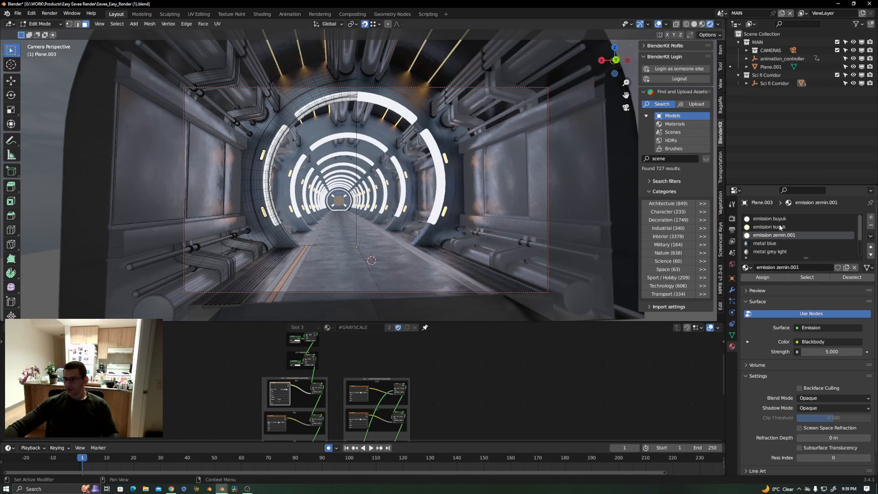
pyautogui.click(778, 227)
pyautogui.click(806, 279)
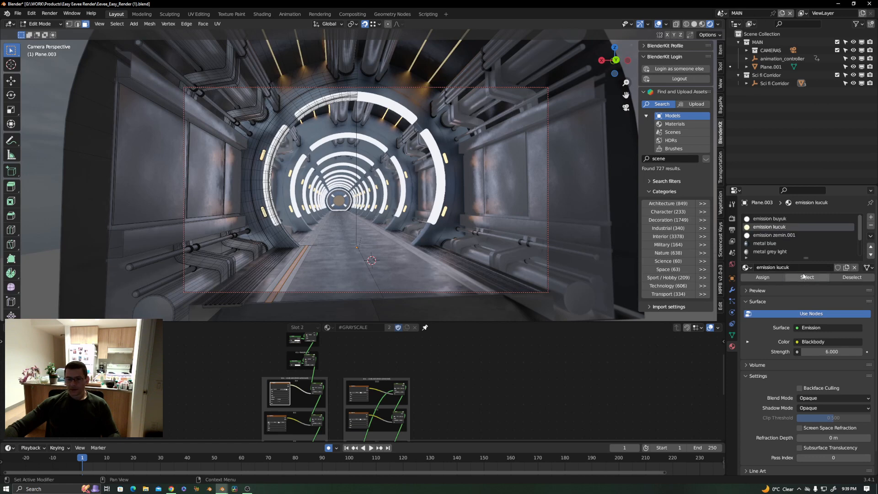
pyautogui.click(785, 218)
pyautogui.click(808, 278)
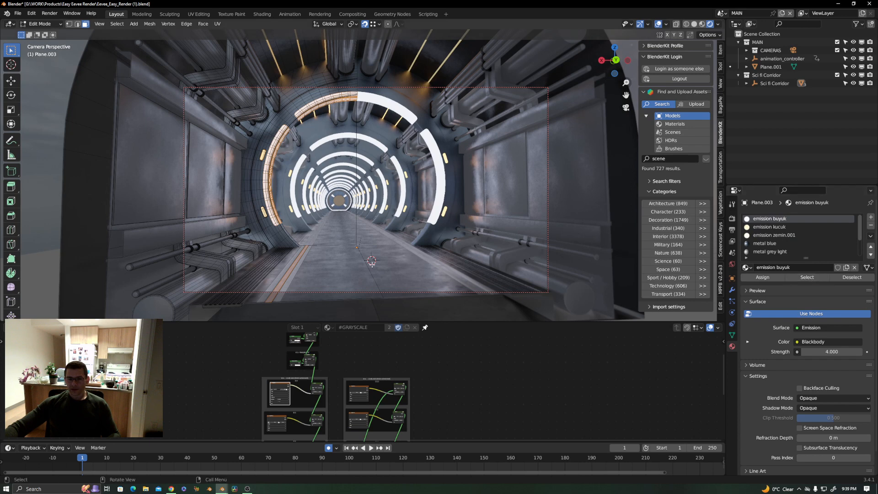
# - Separate the selected emissive faces from the corridor mesh into their own object and select that object
pyautogui.press('p')
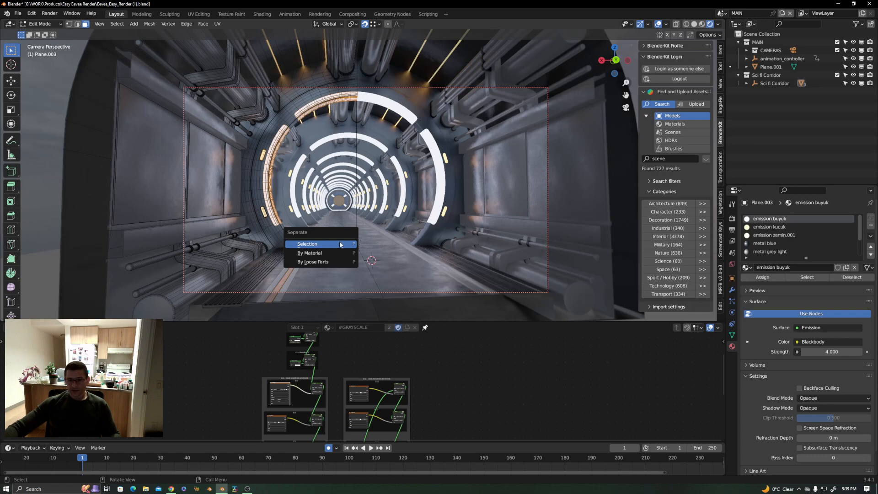
pyautogui.press('Return')
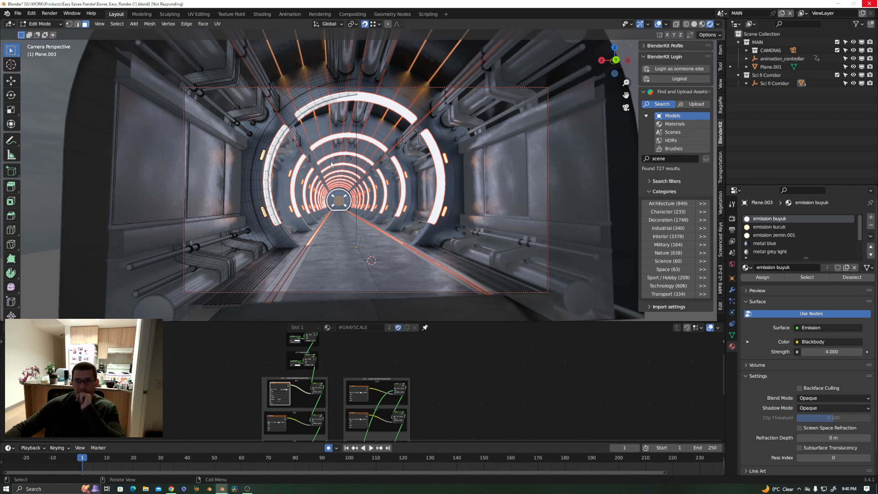
pyautogui.click(706, 159)
pyautogui.moveTo(111, 94)
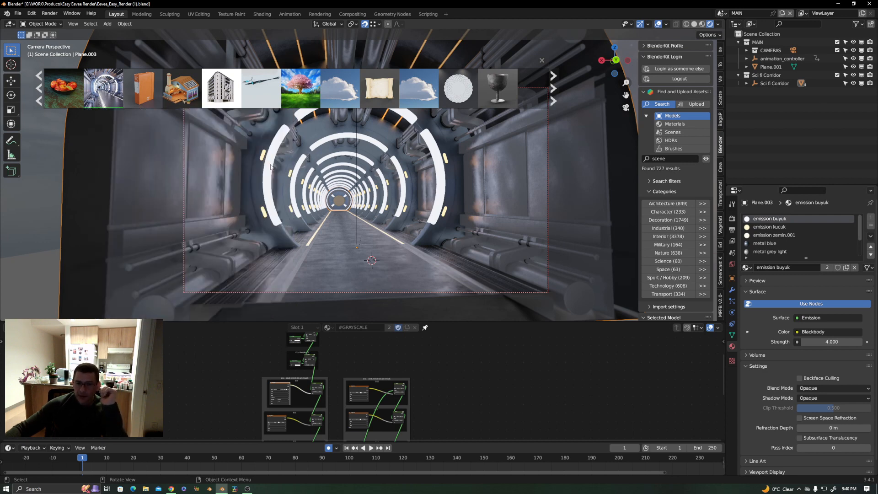
pyautogui.click(270, 167)
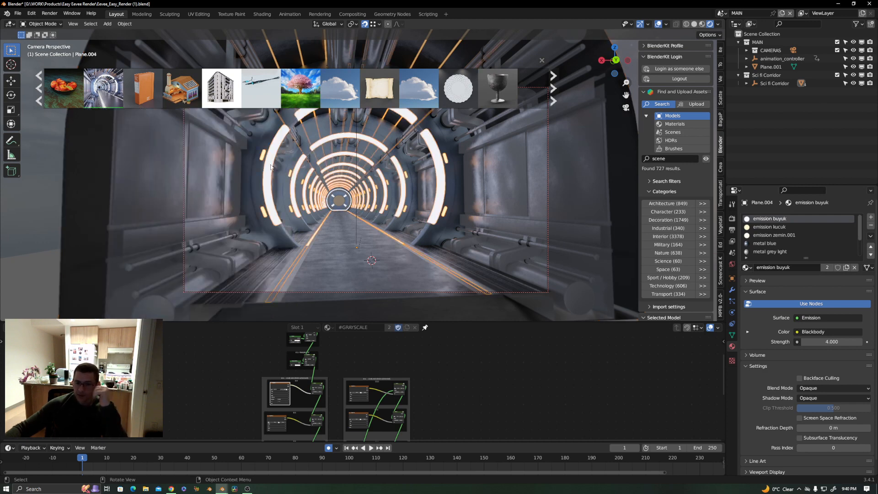
pyautogui.click(542, 61)
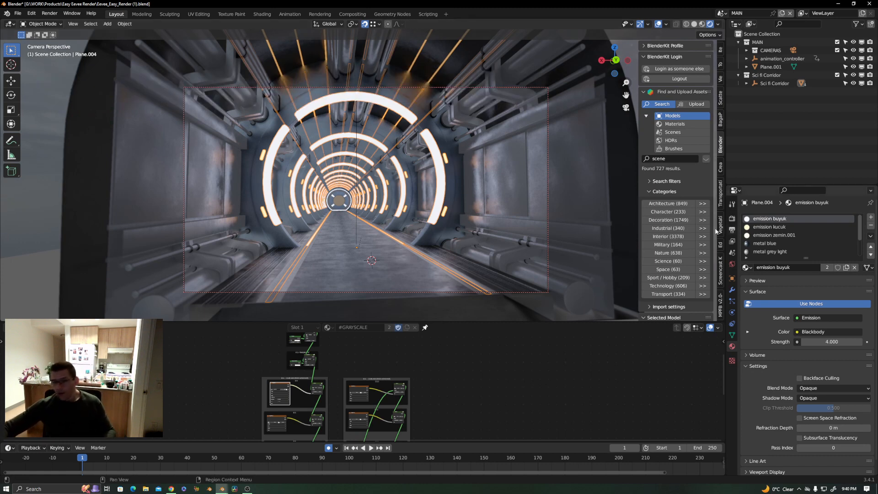
# - Set the separated lights object's Pass Index to 2 for the emission ID and switch the viewport to Solid shading
pyautogui.moveTo(386, 380); pyautogui.dragTo(492, 423, button='middle')
pyautogui.scroll(12, 381, 367)
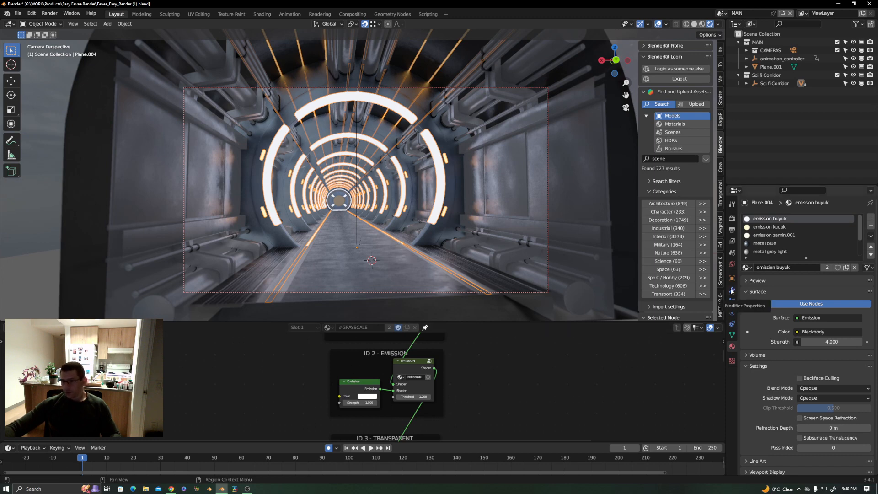
pyautogui.click(733, 292)
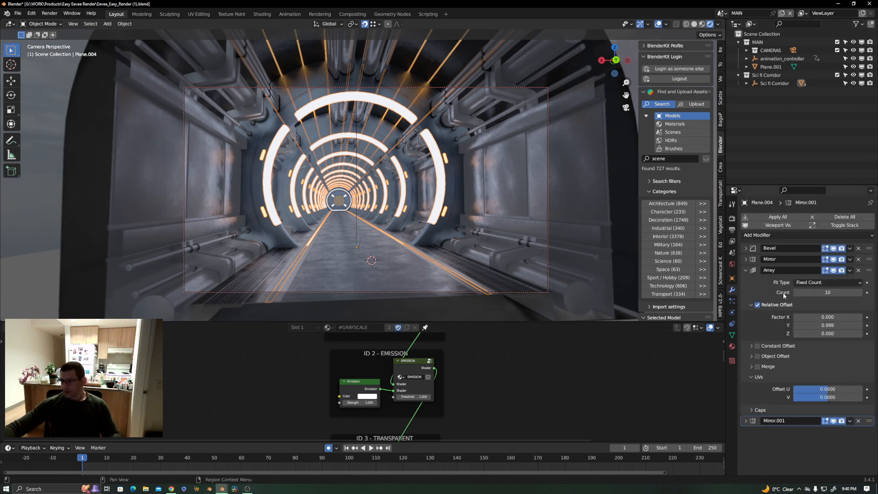
pyautogui.click(732, 278)
pyautogui.click(823, 408)
pyautogui.write('2')
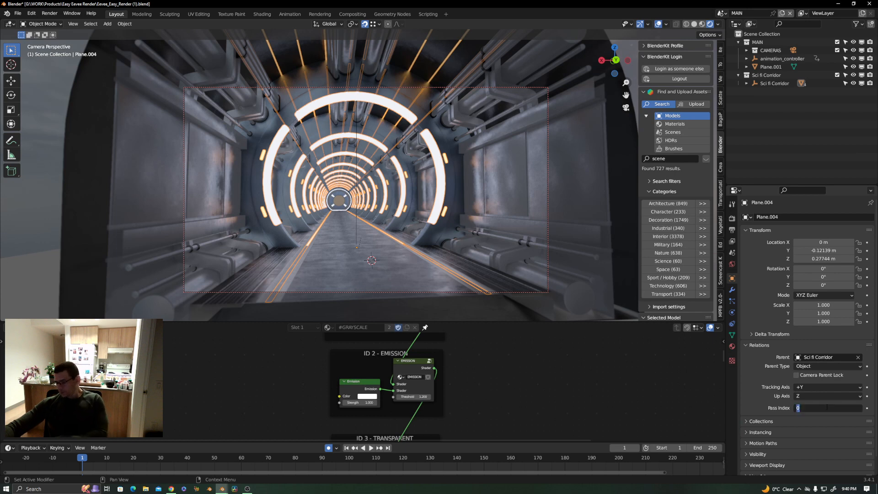
pyautogui.press('Return')
pyautogui.press('z')
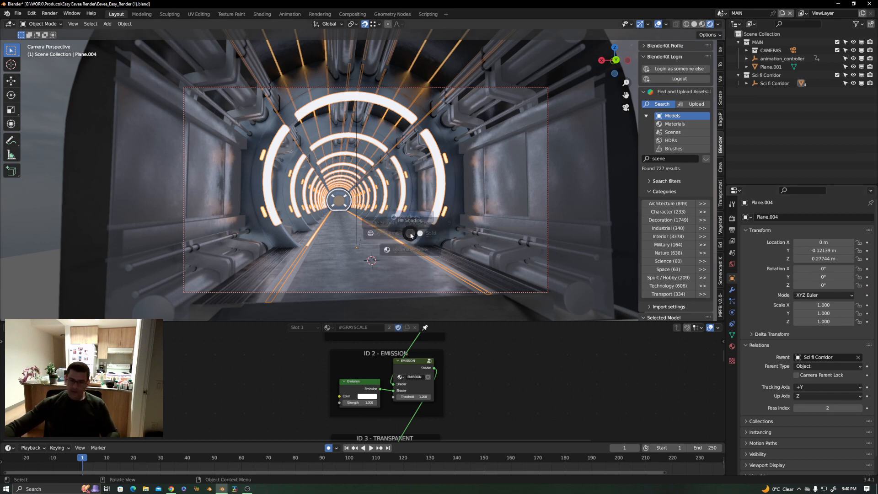
pyautogui.click(463, 235)
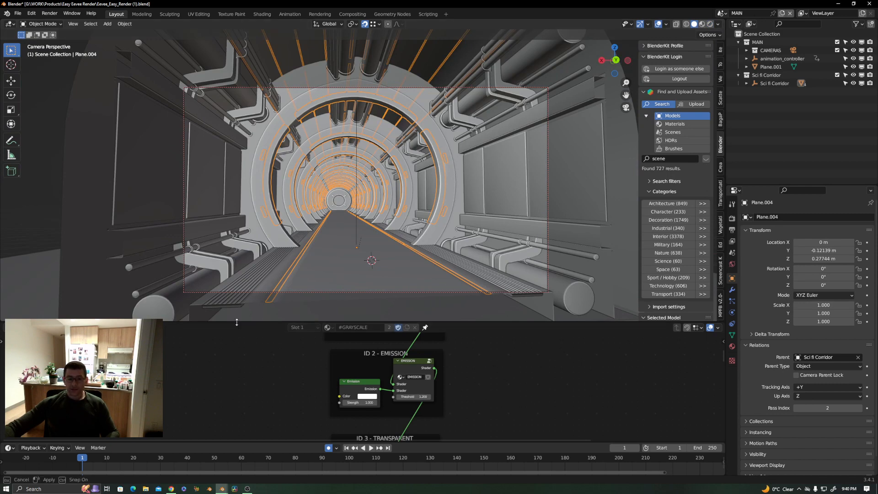
# - Show the compositing node tree in an enlarged node editor and connect the upper Render Layers node's Image output directly to the Composite node
pyautogui.moveTo(235, 321); pyautogui.dragTo(253, 221)
pyautogui.moveTo(251, 288); pyautogui.dragTo(256, 400, button='middle')
pyautogui.scroll(-6, 255, 391)
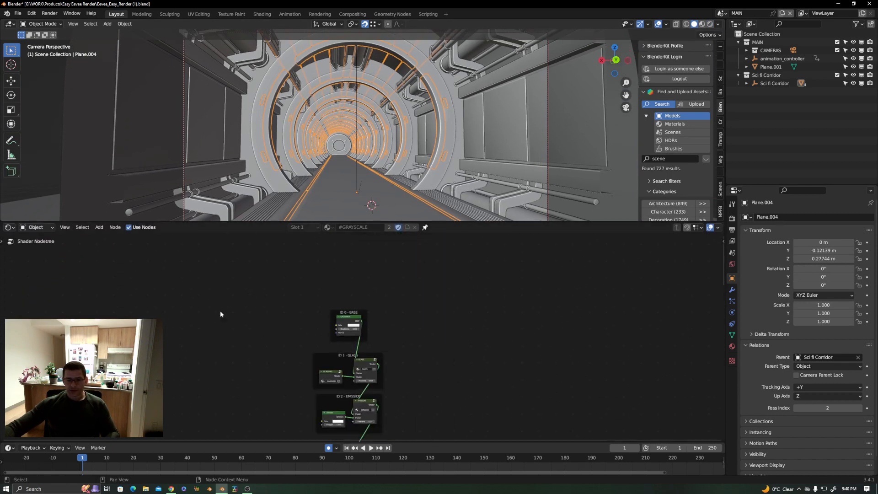
pyautogui.click(9, 227)
pyautogui.click(32, 277)
pyautogui.moveTo(319, 310); pyautogui.dragTo(335, 324, button='middle')
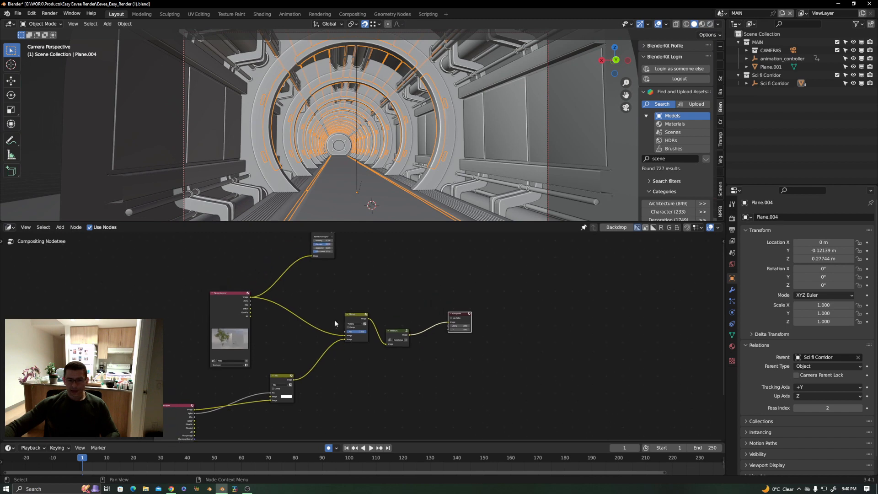
pyautogui.moveTo(250, 298); pyautogui.dragTo(449, 322)
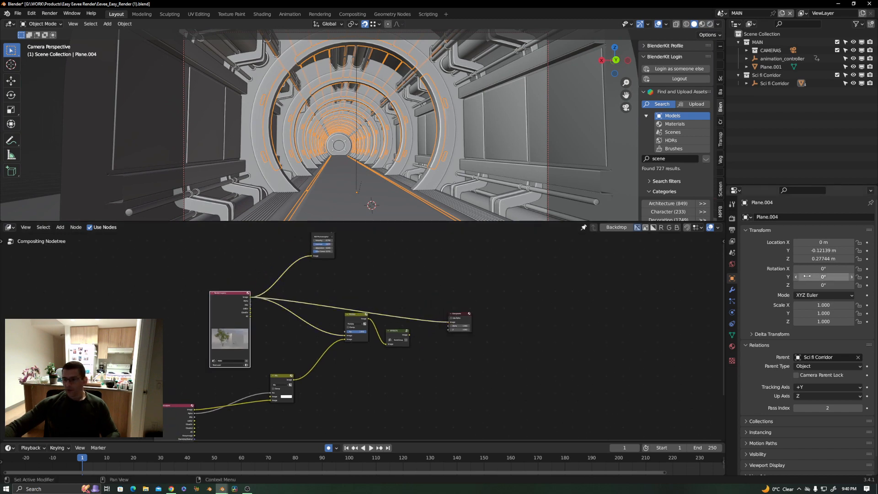
# - Enable Render Single Layer for the MAIN scene's view layer
pyautogui.click(732, 230)
pyautogui.click(732, 218)
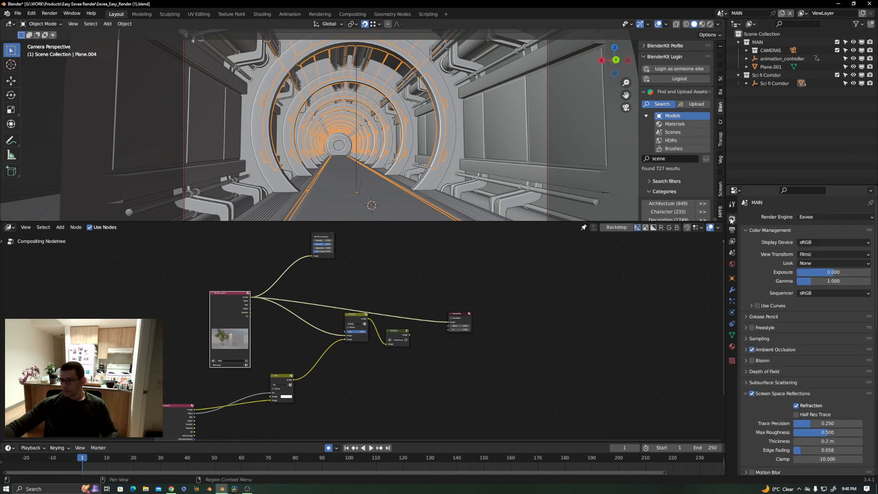
pyautogui.click(732, 241)
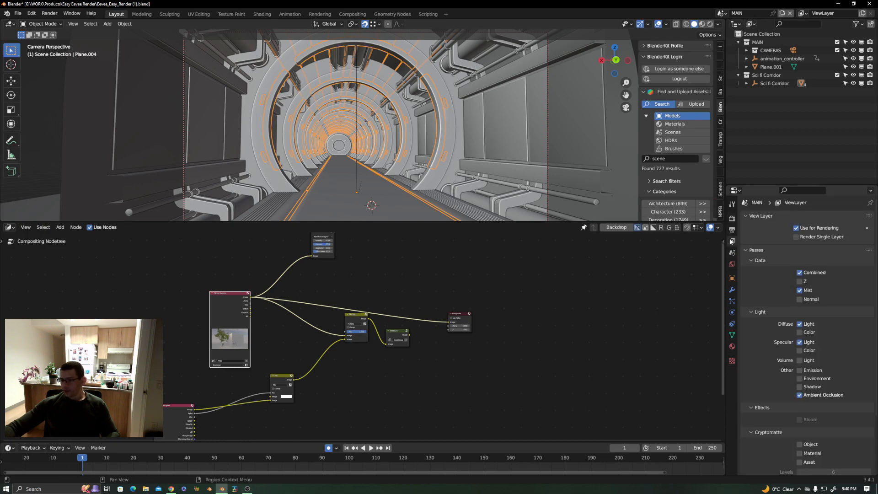
pyautogui.click(732, 230)
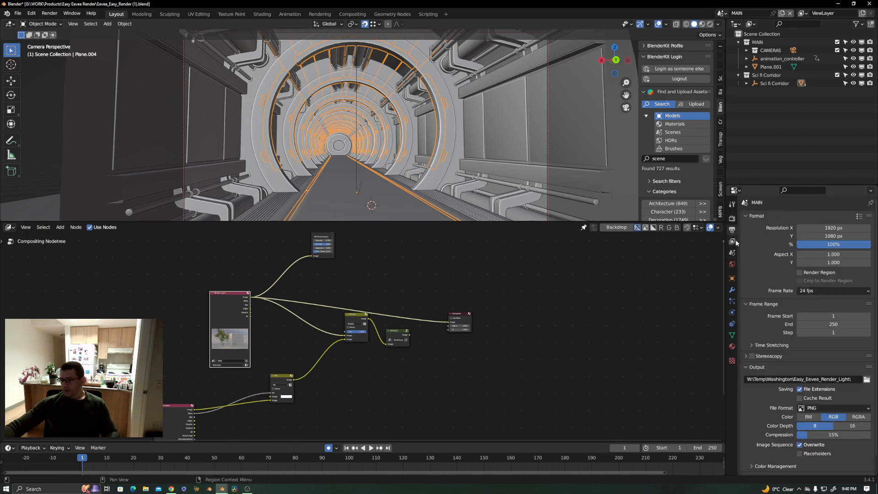
pyautogui.click(732, 241)
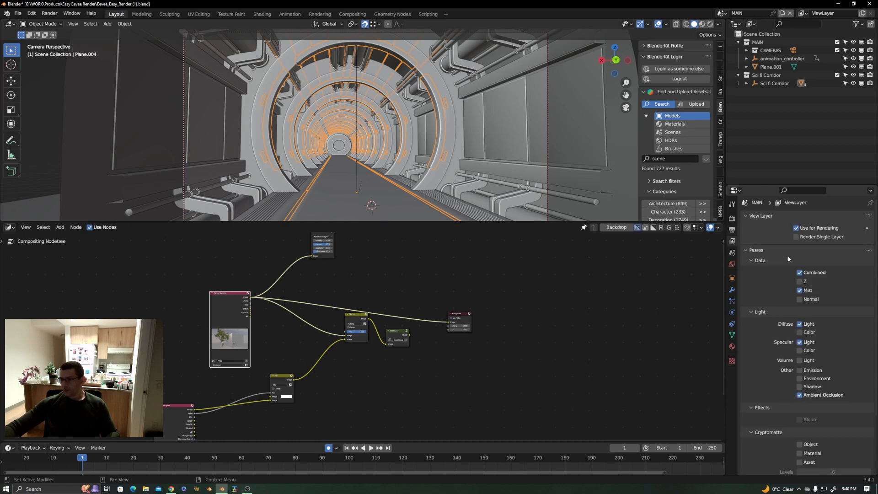
pyautogui.click(796, 237)
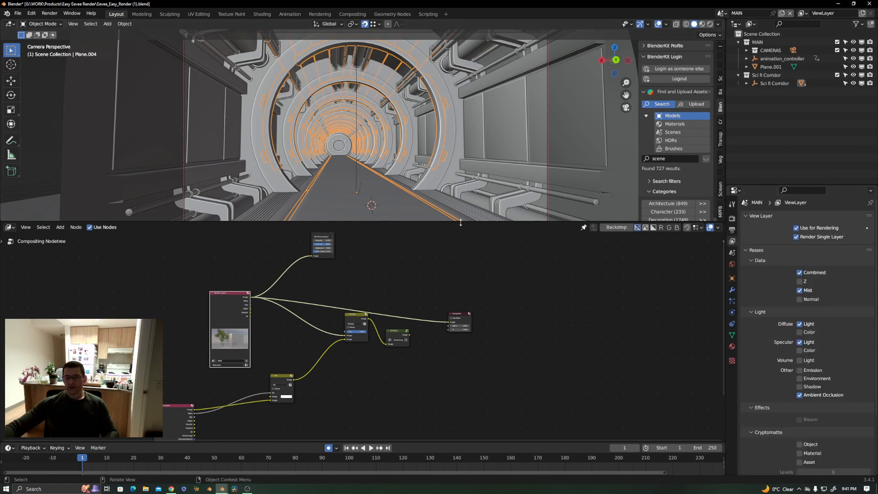
# - Enlarge the 3D viewport, render the current frame as a test and close the render window
pyautogui.moveTo(461, 223); pyautogui.dragTo(460, 382)
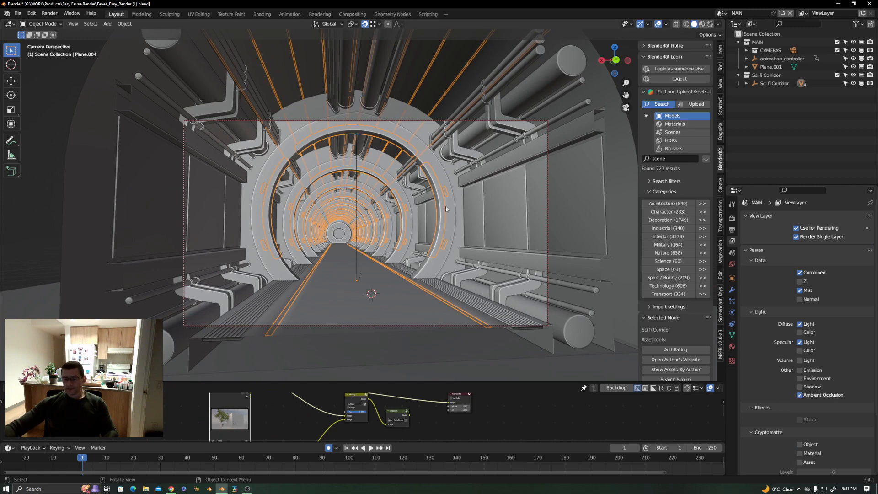
pyautogui.press('F12')
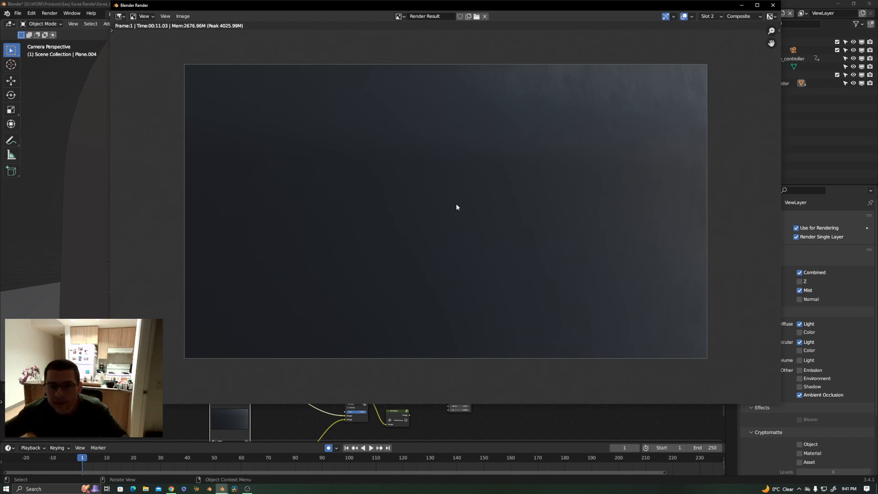
pyautogui.press('Escape')
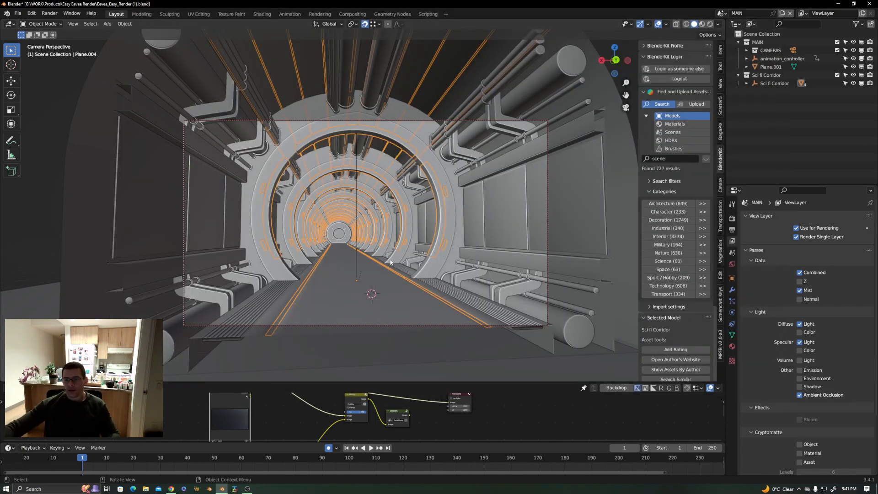
# - Select the scene camera in front of the corridor's open end and return to the camera view
pyautogui.moveTo(391, 262); pyautogui.dragTo(493, 276, button='middle')
pyautogui.scroll(-5, 392, 262)
pyautogui.scroll(-4, 391, 262)
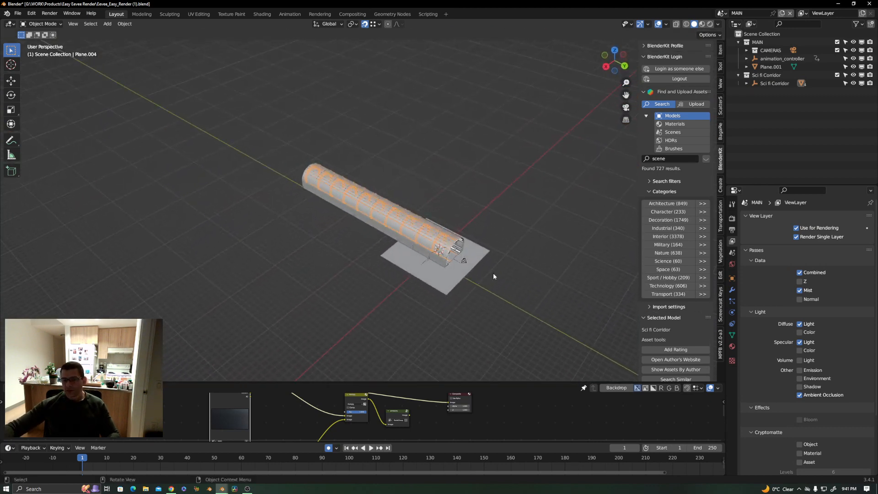
pyautogui.scroll(6, 493, 275)
pyautogui.scroll(-6, 450, 240)
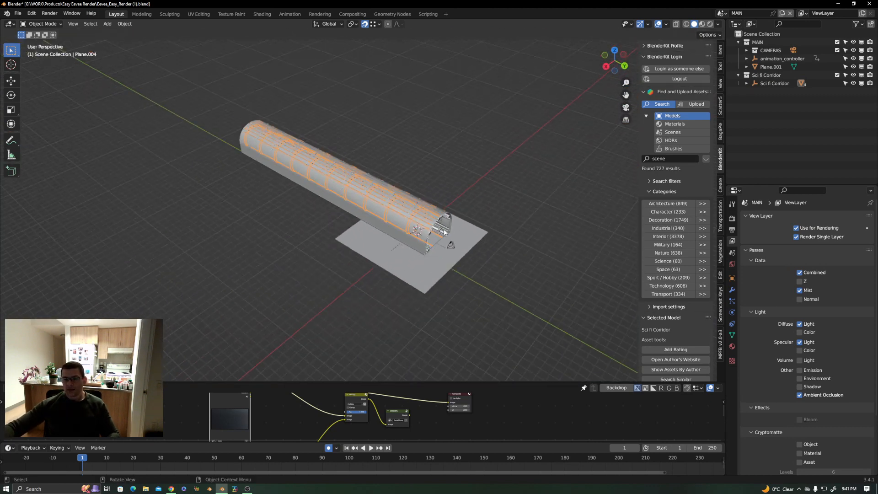
pyautogui.moveTo(450, 240); pyautogui.dragTo(386, 214, button='middle')
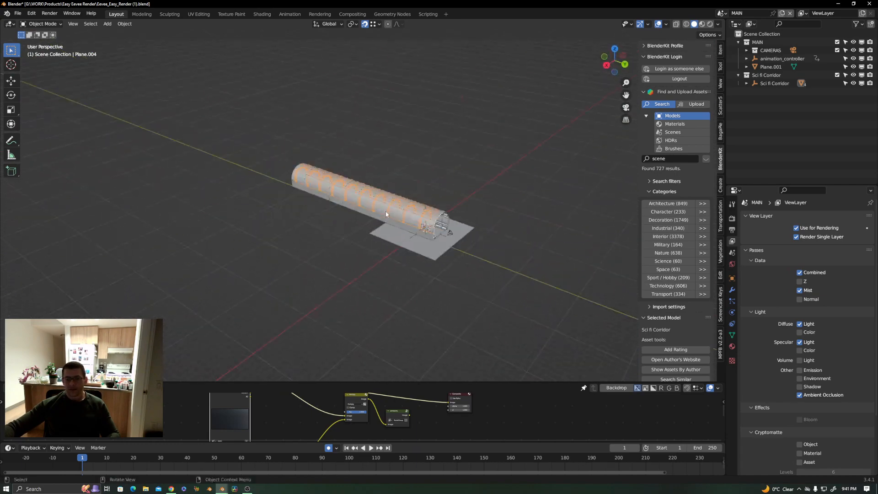
pyautogui.scroll(4, 460, 236)
pyautogui.click(489, 251)
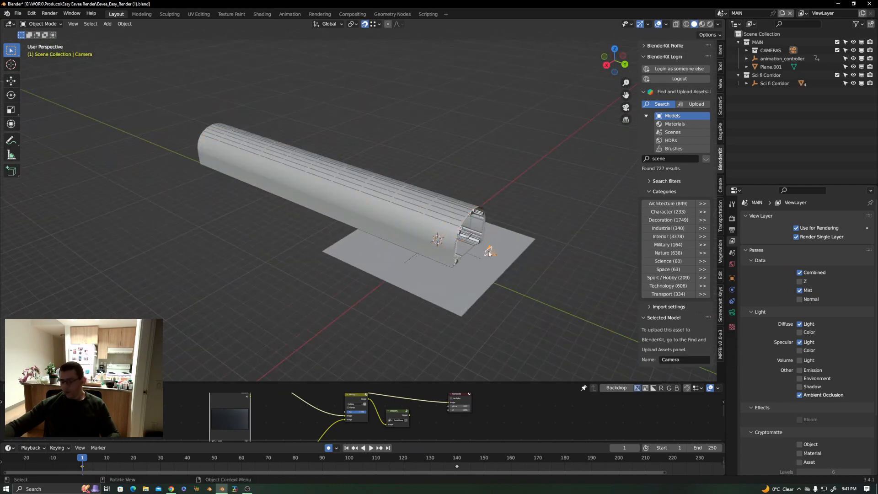
pyautogui.press('KP_0')
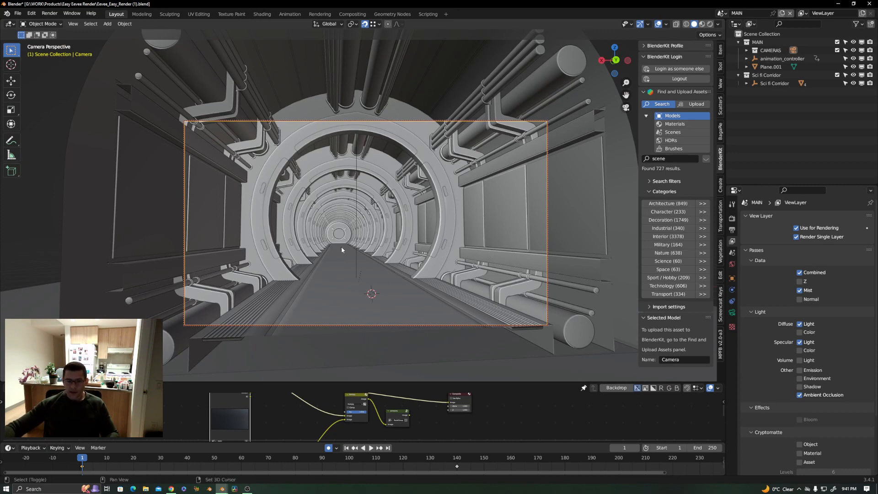
# - Add a Cube empty inside the corridor, a short way along its floor
pyautogui.hotkey('shift', 'a')
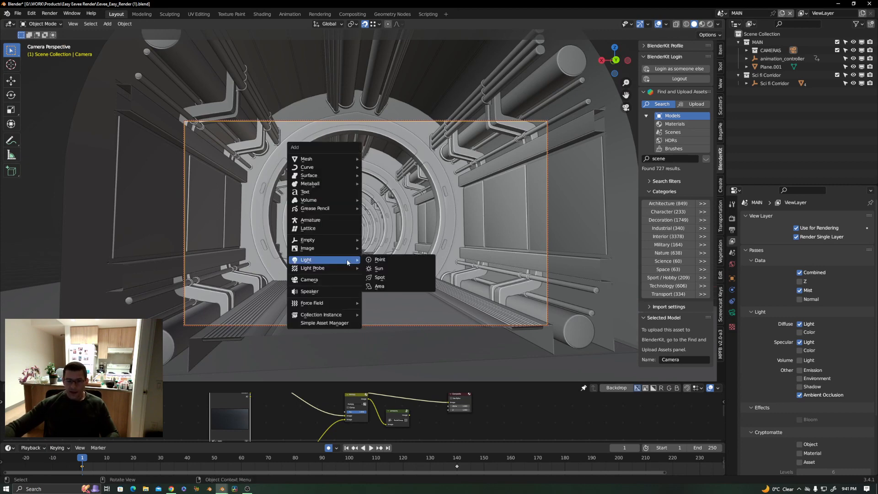
pyautogui.moveTo(325, 163)
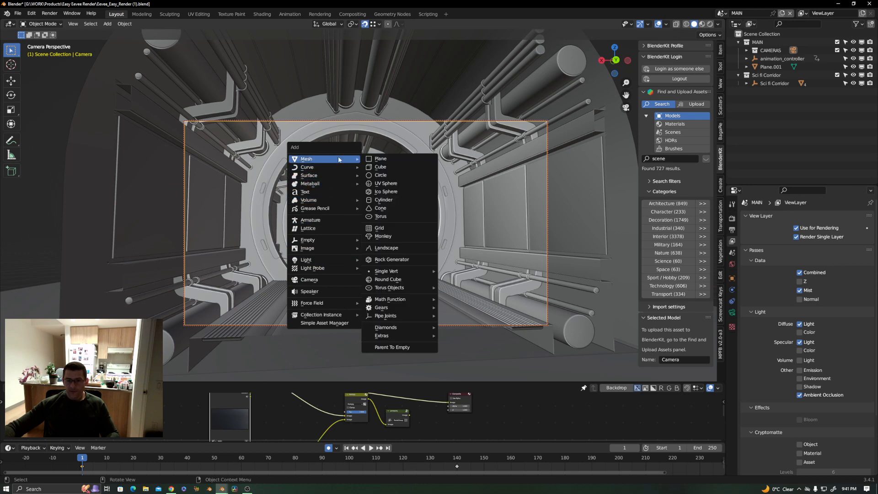
pyautogui.moveTo(319, 240)
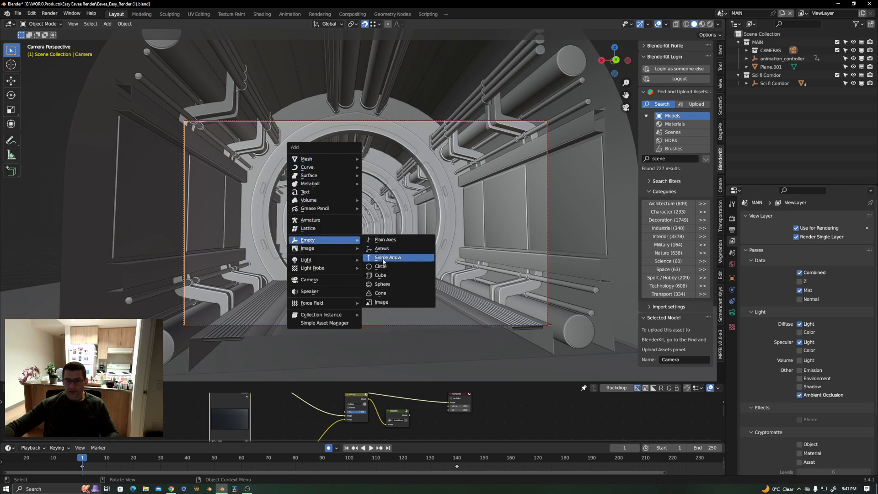
pyautogui.click(384, 275)
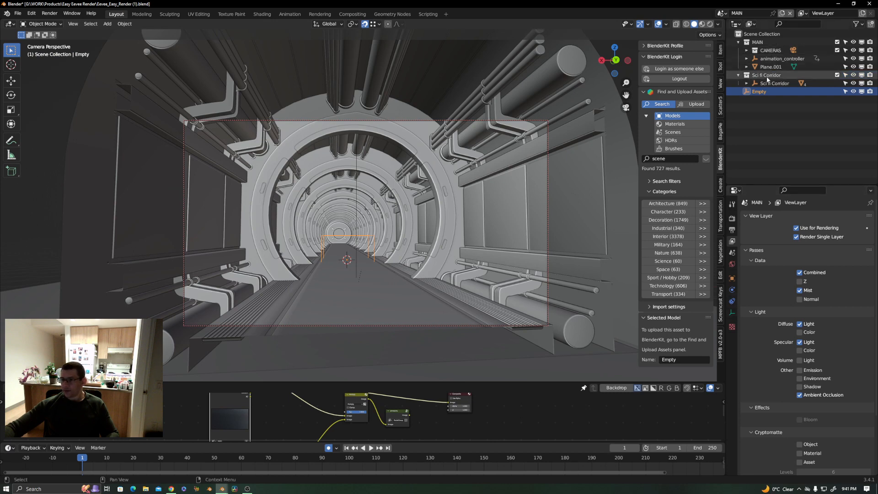
# - Move the Sci fi Corridor collection and the new Empty into the MAIN collection
pyautogui.click(738, 75)
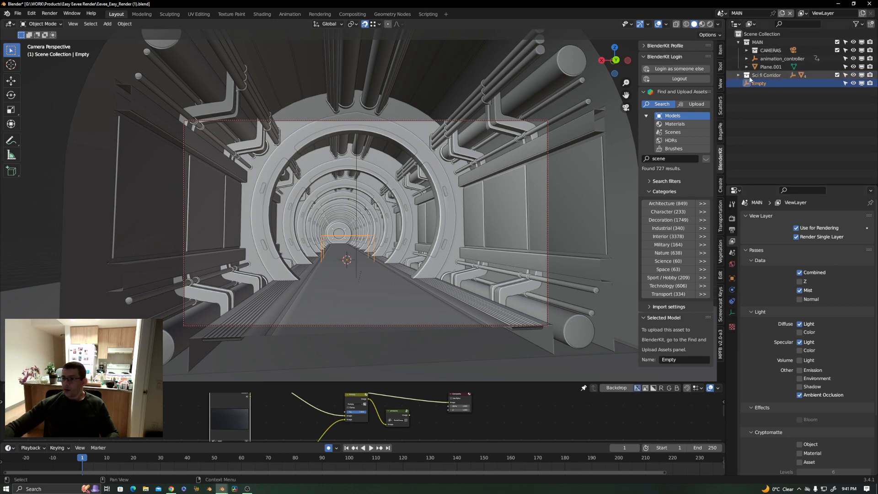
pyautogui.moveTo(751, 75); pyautogui.dragTo(750, 53)
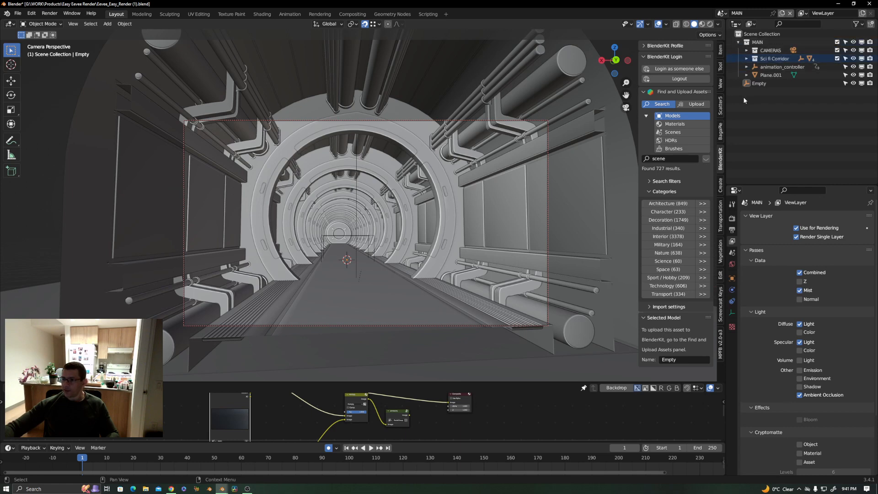
pyautogui.moveTo(758, 84); pyautogui.dragTo(760, 42)
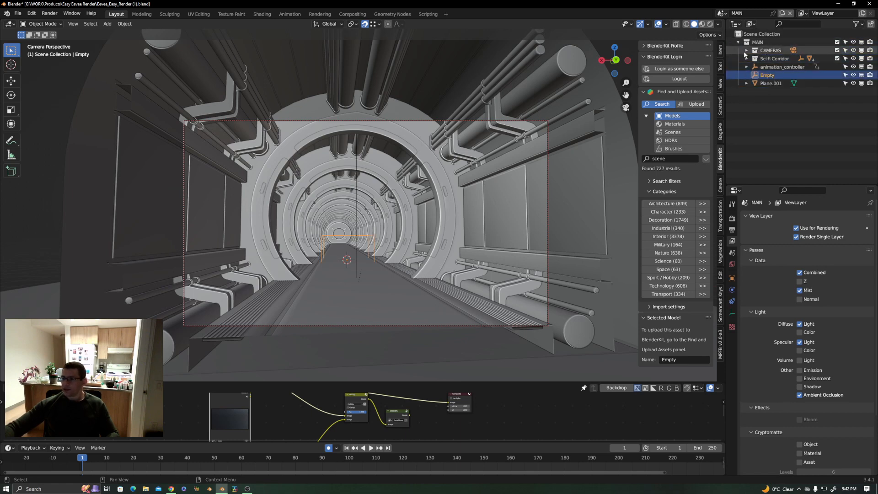
# - Select the scene camera in the CAMERAS collection and set its depth of field Focus on Object to the Empty
pyautogui.click(747, 50)
pyautogui.click(777, 59)
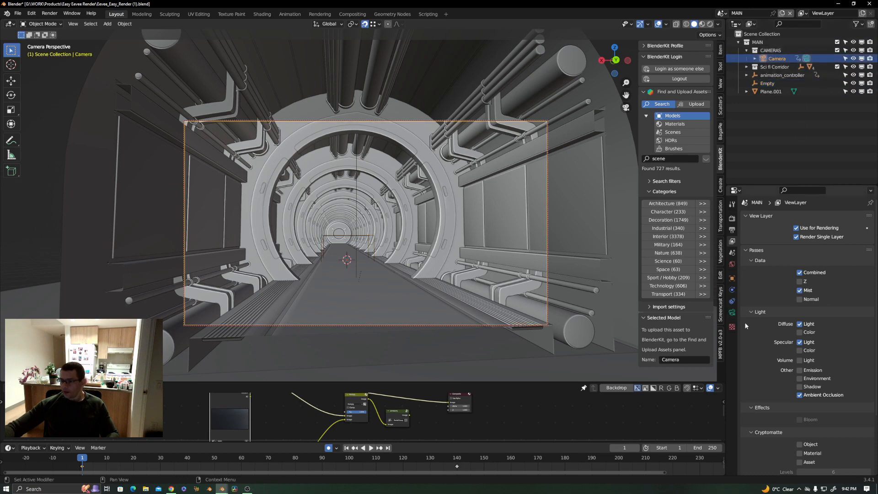
pyautogui.click(732, 313)
pyautogui.click(858, 331)
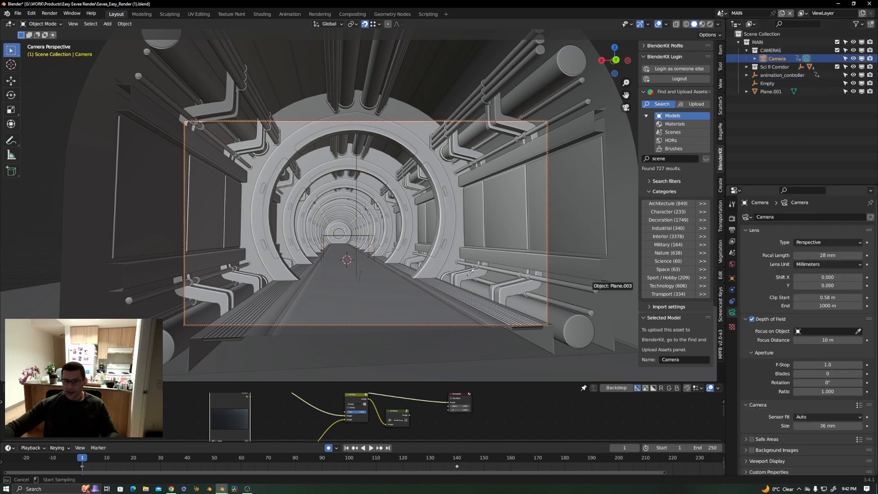
pyautogui.click(377, 234)
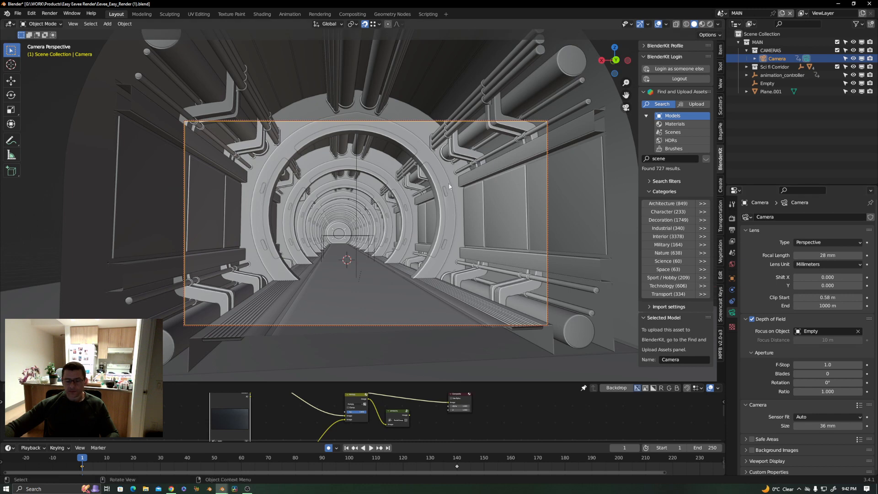
# - Preview the corridor in rendered viewport shading, return to solid shading and test-render the current frame
pyautogui.press('z')
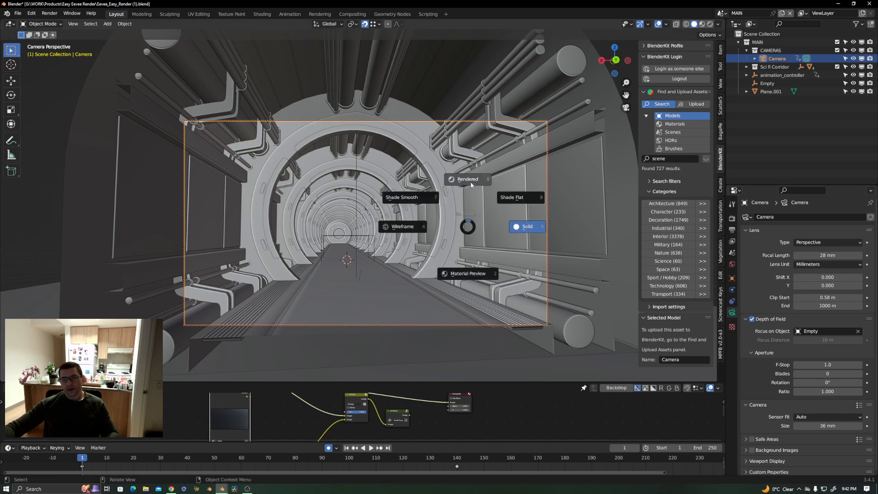
pyautogui.click(526, 232)
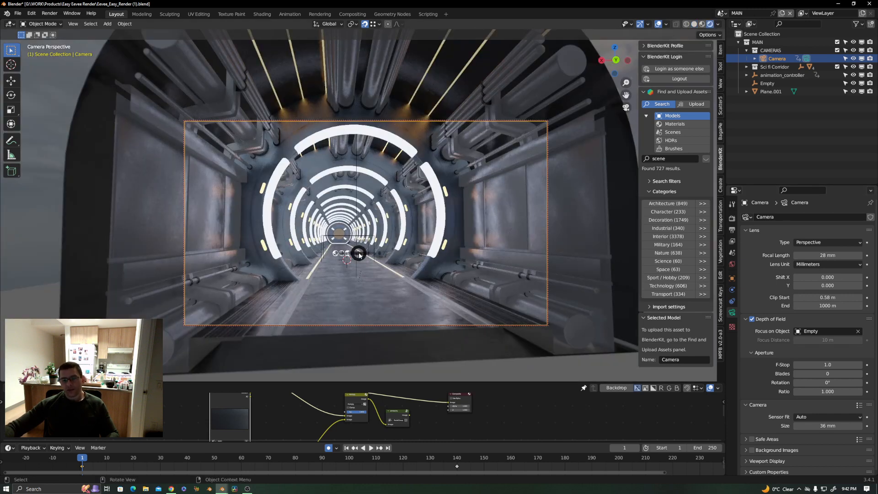
pyautogui.press('z')
pyautogui.click(430, 255)
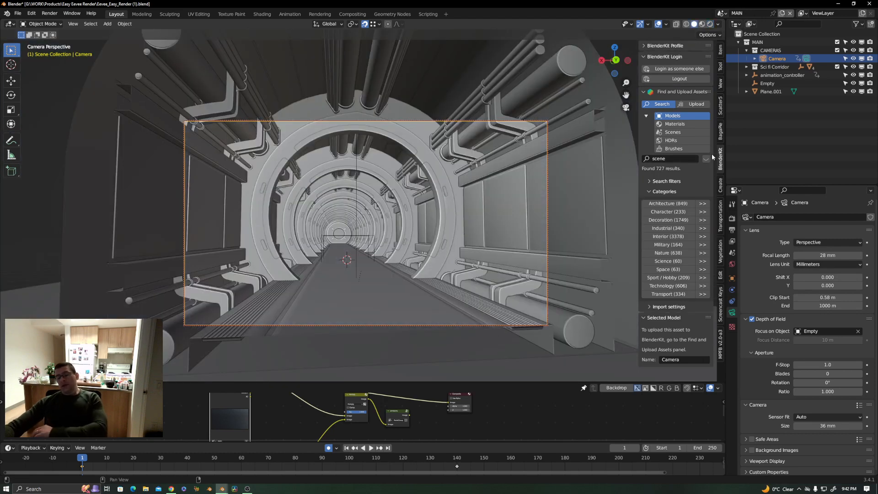
pyautogui.press('F12')
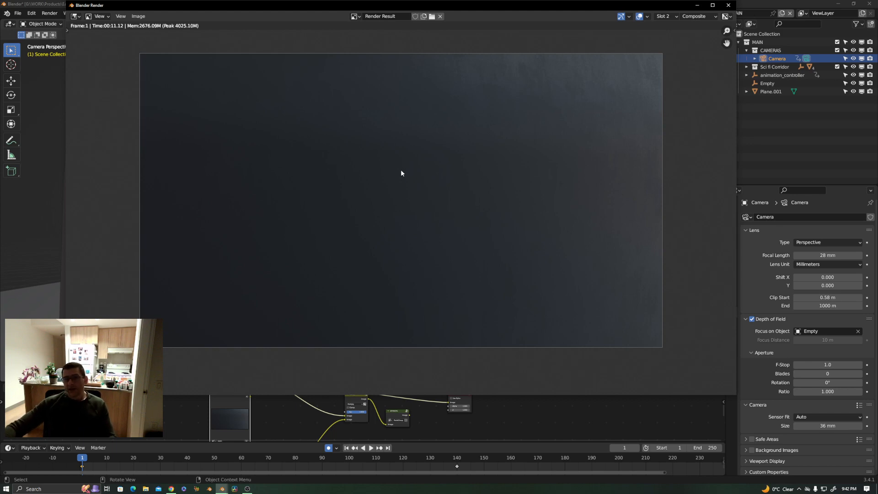
pyautogui.press('Escape')
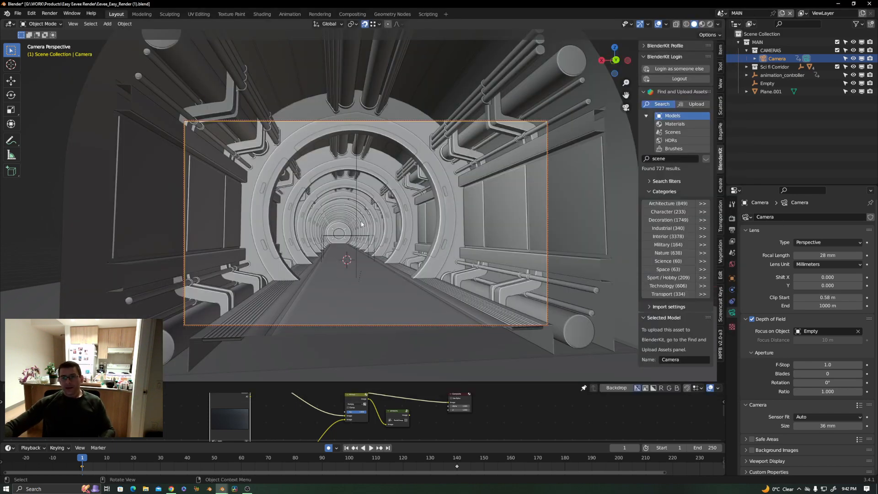
# - Move the camera forward into the corridor, test-render the current frame again and close the render window
pyautogui.scroll(5, 344, 247)
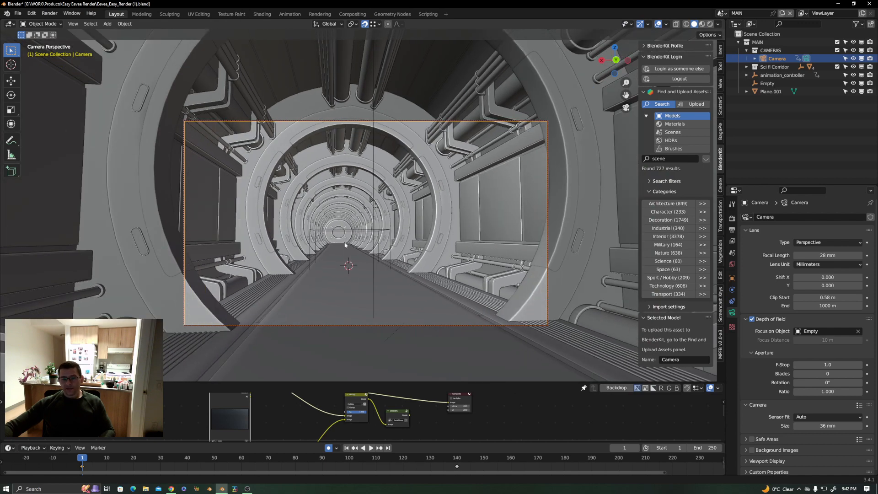
pyautogui.scroll(3, 343, 246)
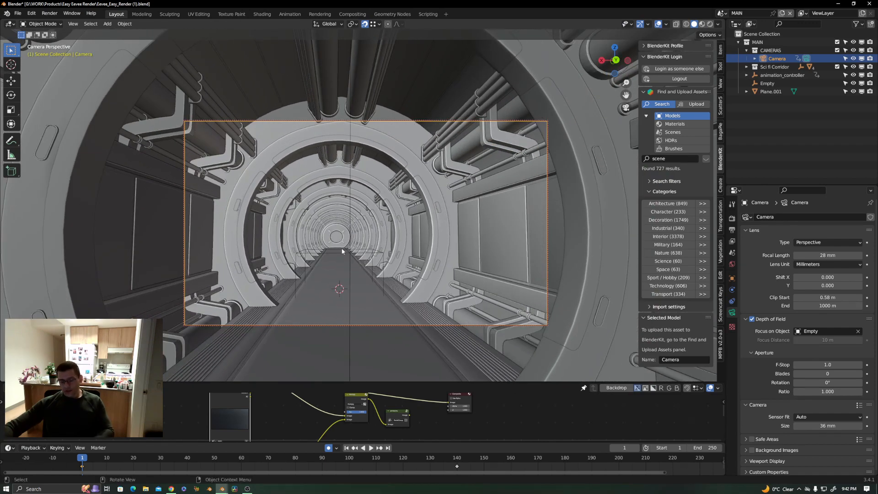
pyautogui.press('F12')
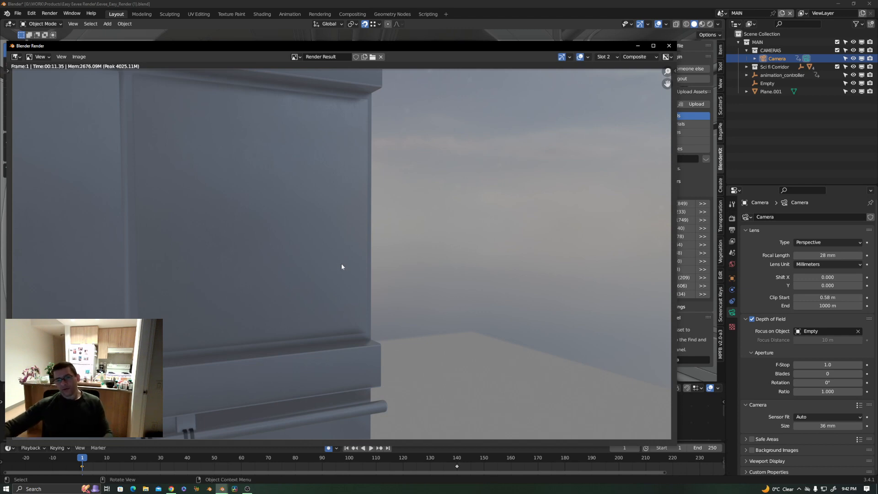
pyautogui.press('Escape')
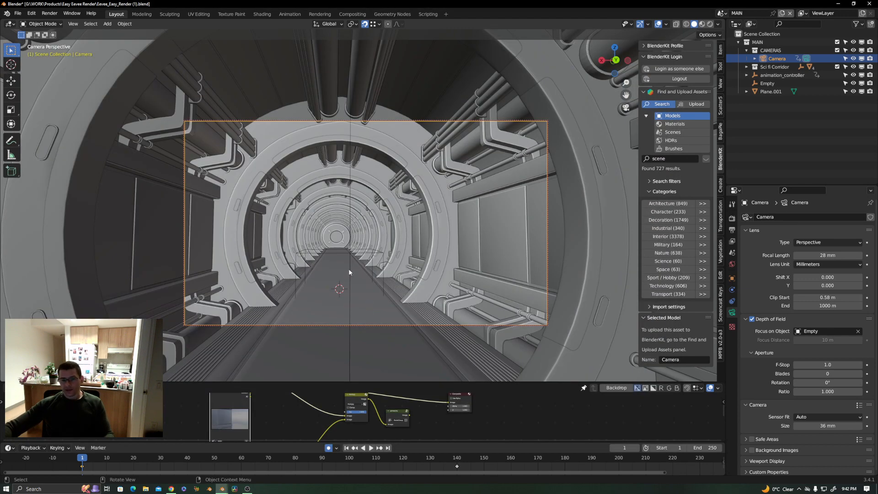
# - Leave the camera view and look at the whole corridor and floor plane from outside
pyautogui.click(349, 241)
pyautogui.click(375, 200)
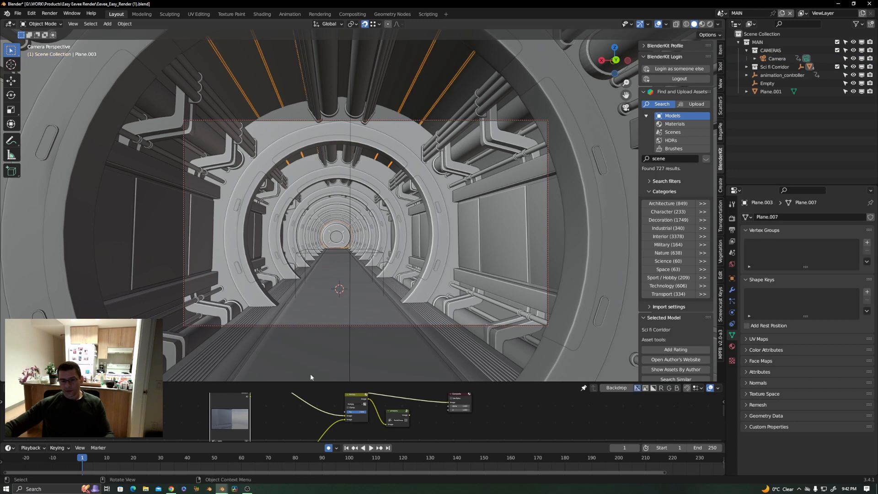
pyautogui.press('KP_0')
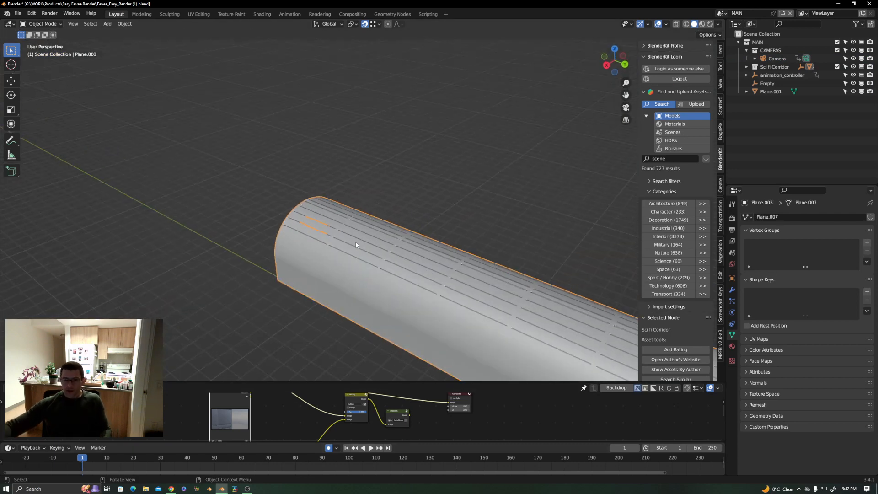
pyautogui.scroll(-4, 355, 243)
pyautogui.keyDown('shift'); pyautogui.moveTo(421, 328); pyautogui.dragTo(329, 229, button='middle'); pyautogui.keyUp('shift')
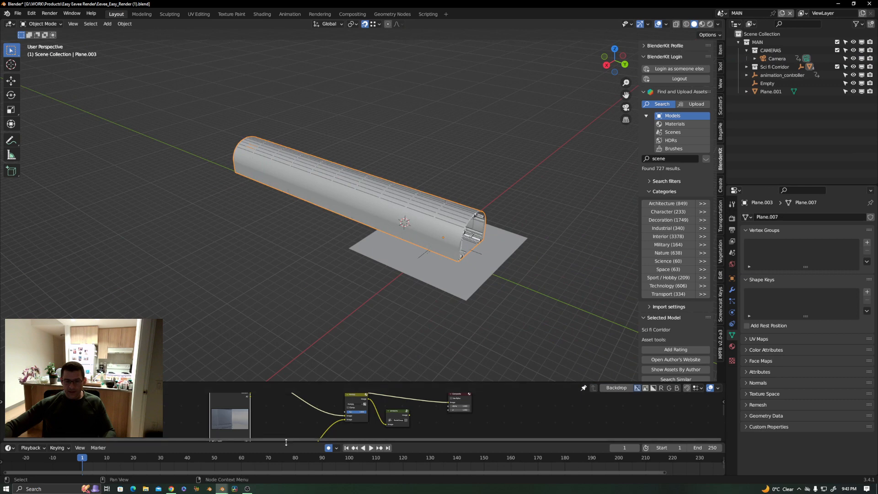
# - Enlarge the timeline and node editor areas and select the Sci fi Corridor empty at the corridor's open end
pyautogui.moveTo(286, 440); pyautogui.dragTo(287, 414)
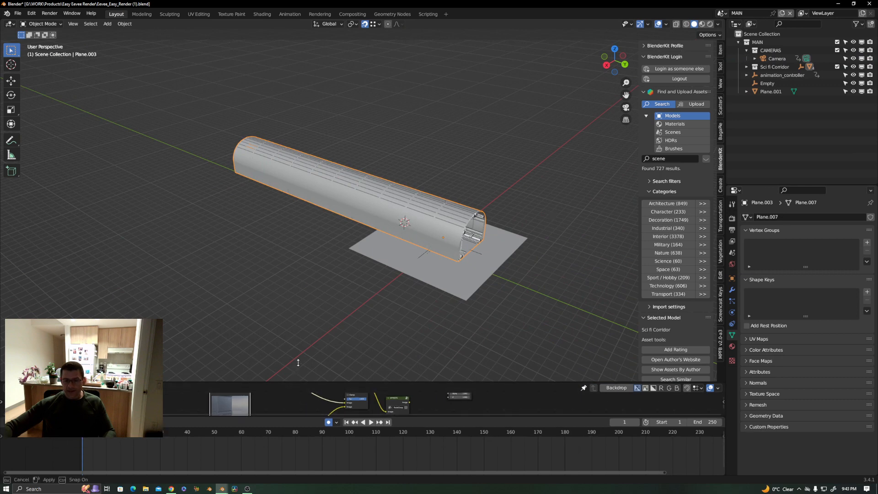
pyautogui.moveTo(298, 381); pyautogui.dragTo(298, 341)
pyautogui.click(479, 232)
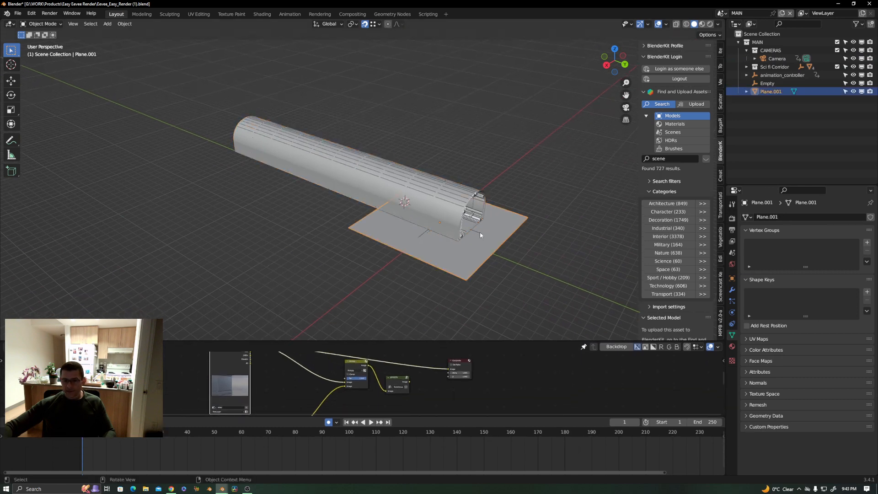
pyautogui.click(480, 231)
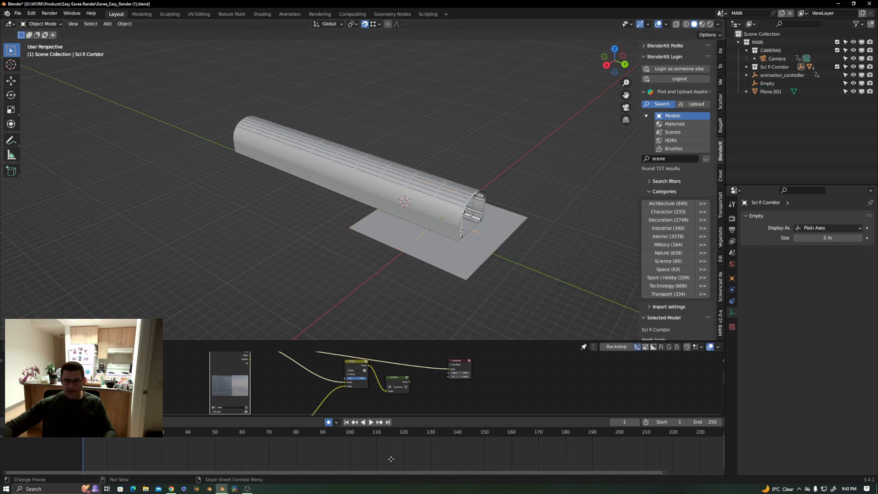
pyautogui.moveTo(390, 457); pyautogui.dragTo(556, 471, button='middle')
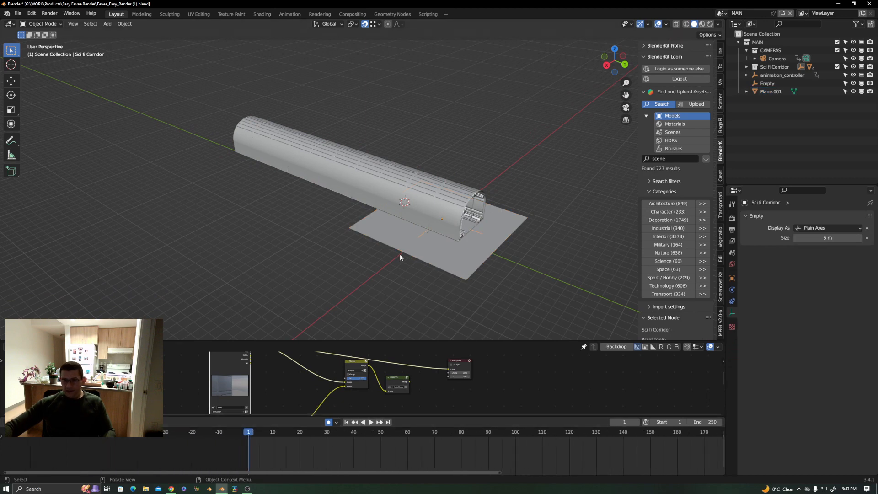
# - Change the timeline area to a Dope Sheet and turn off Only Show Selected
pyautogui.click(10, 422)
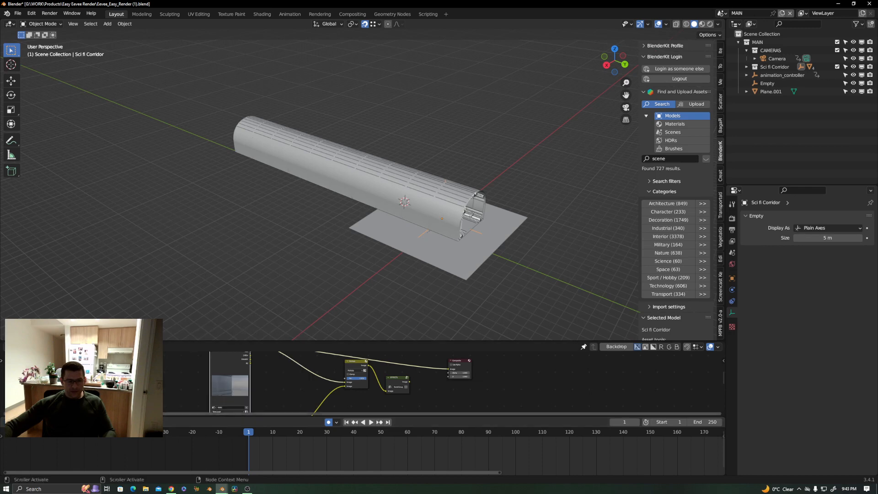
pyautogui.click(10, 422)
pyautogui.click(96, 341)
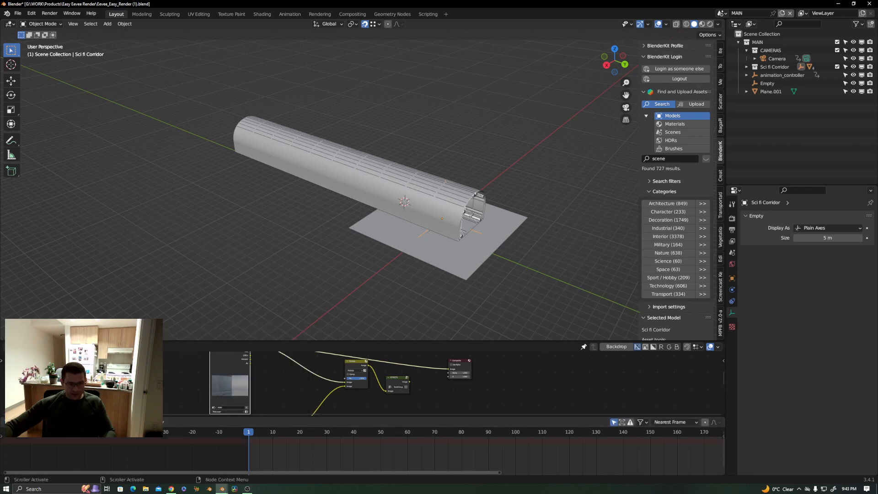
pyautogui.click(614, 423)
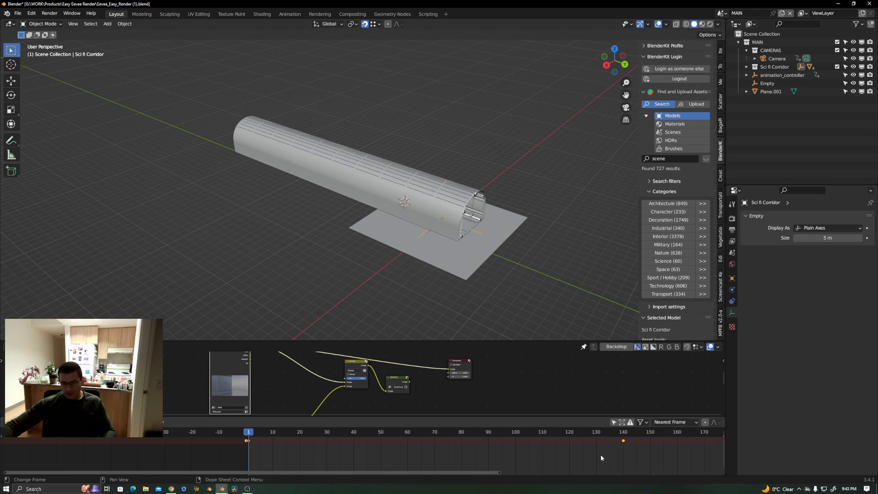
# - Delete all keyframes shown in the Dope Sheet
pyautogui.press('a')
pyautogui.press('x')
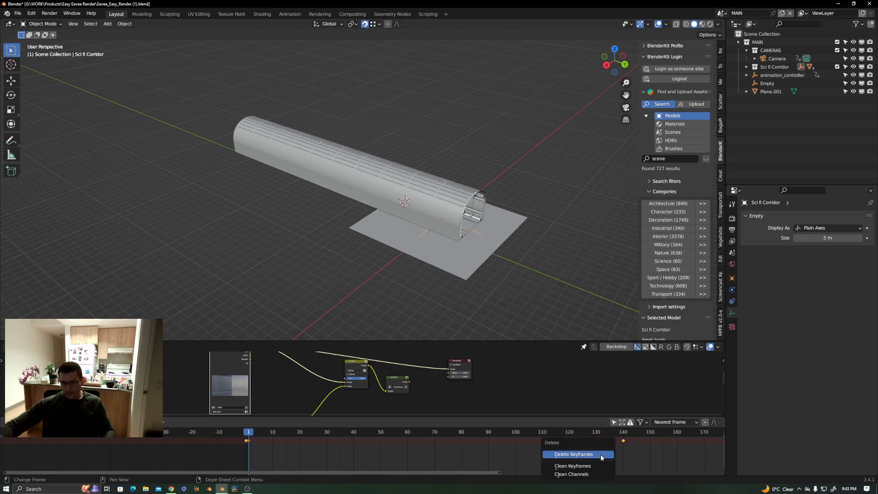
pyautogui.click(601, 458)
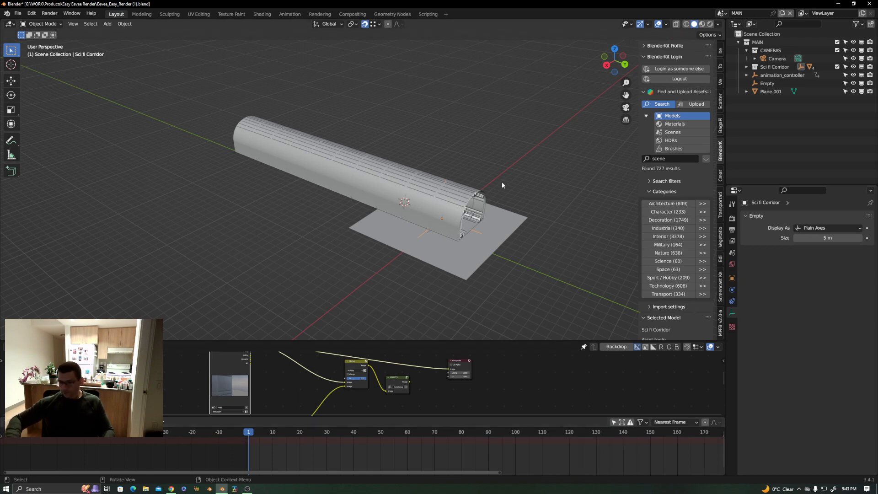
# - Return to the camera view and reposition the camera so the corridor's open end fills the frame
pyautogui.press('KP_0')
pyautogui.scroll(-4, 338, 237)
pyautogui.scroll(3, 338, 237)
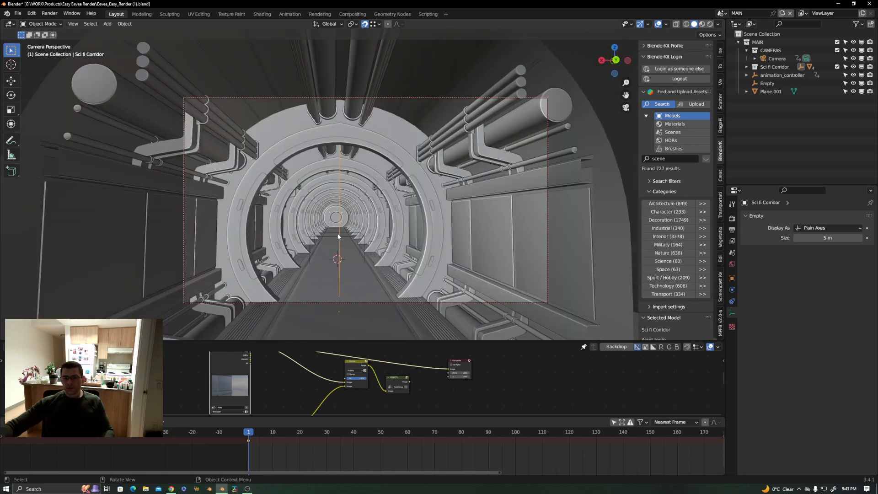
pyautogui.keyDown('shift'); pyautogui.moveTo(341, 239); pyautogui.dragTo(349, 236, button='middle'); pyautogui.keyUp('shift')
pyautogui.scroll(-4, 351, 240)
pyautogui.scroll(2, 352, 238)
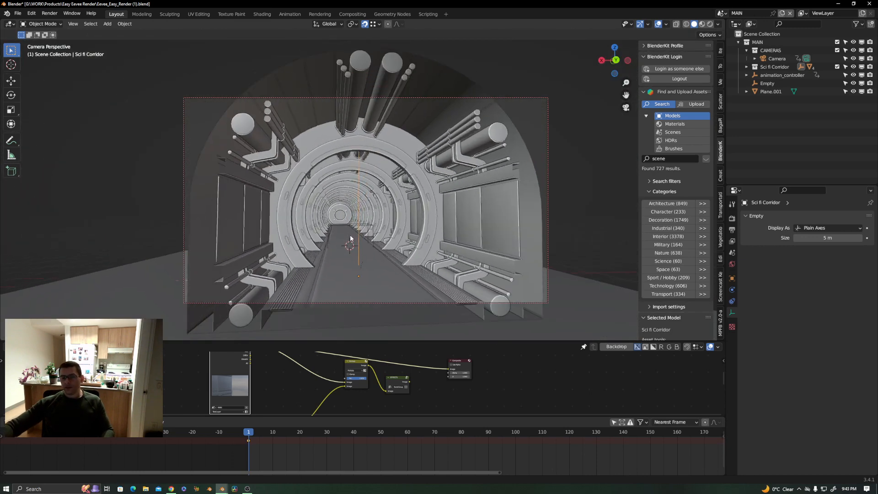
pyautogui.scroll(3, 351, 237)
pyautogui.scroll(3, 352, 233)
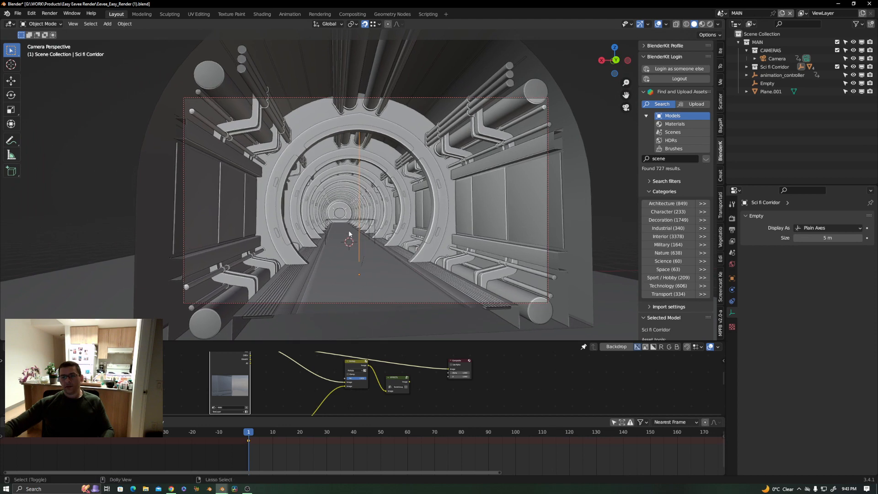
pyautogui.scroll(-2, 355, 234)
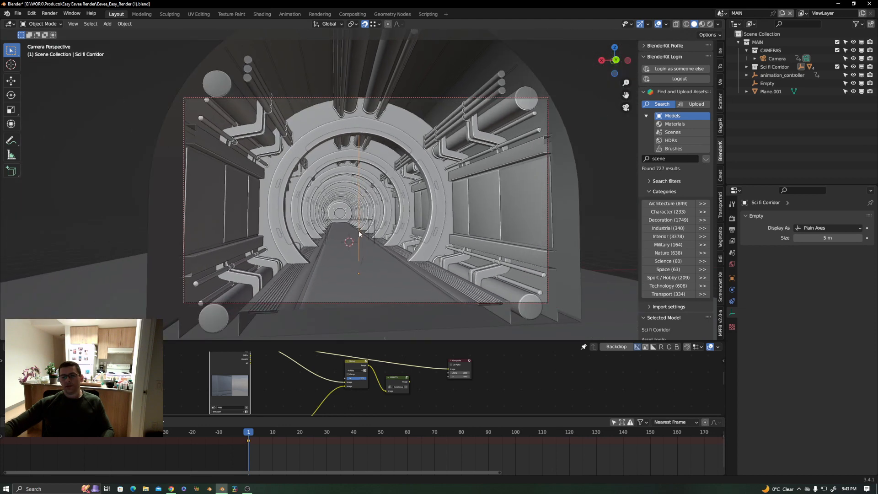
# - Fine-tune the camera's distance from the corridor's open end and set its vertical lens shift (Shift Y) to 0.072
pyautogui.scroll(2, 361, 233)
pyautogui.scroll(1, 363, 233)
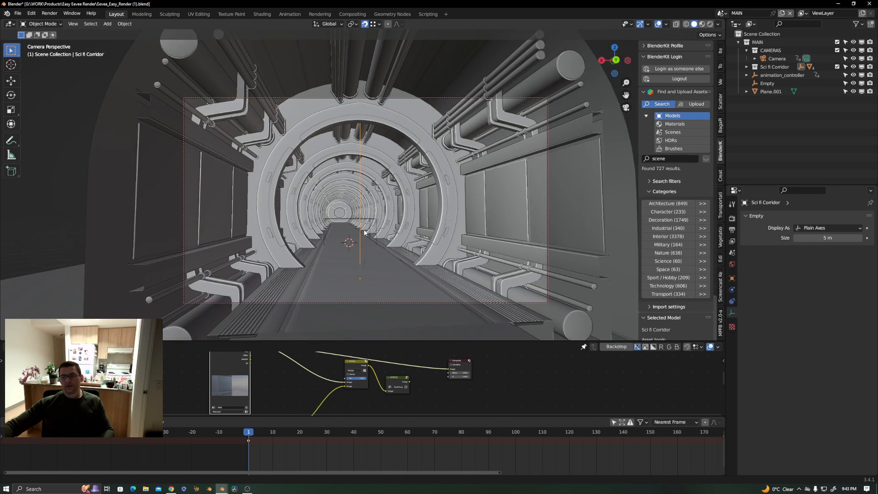
pyautogui.scroll(1, 364, 232)
pyautogui.scroll(2, 364, 220)
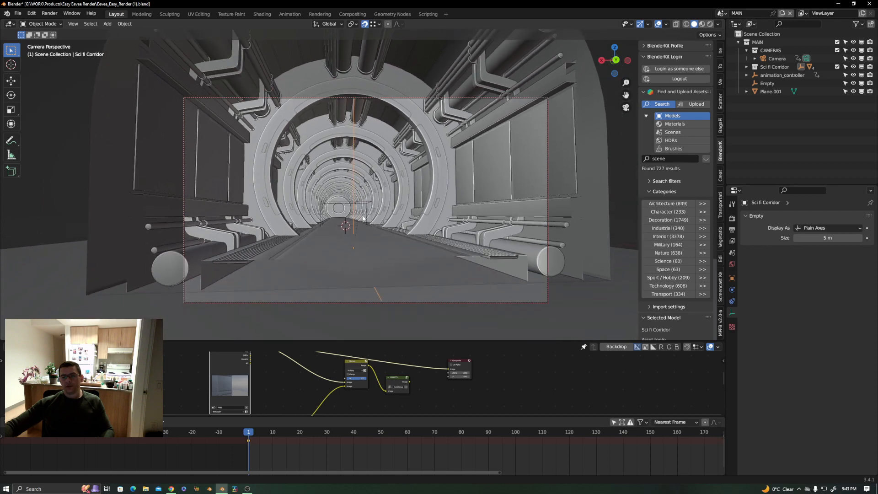
pyautogui.scroll(3, 364, 219)
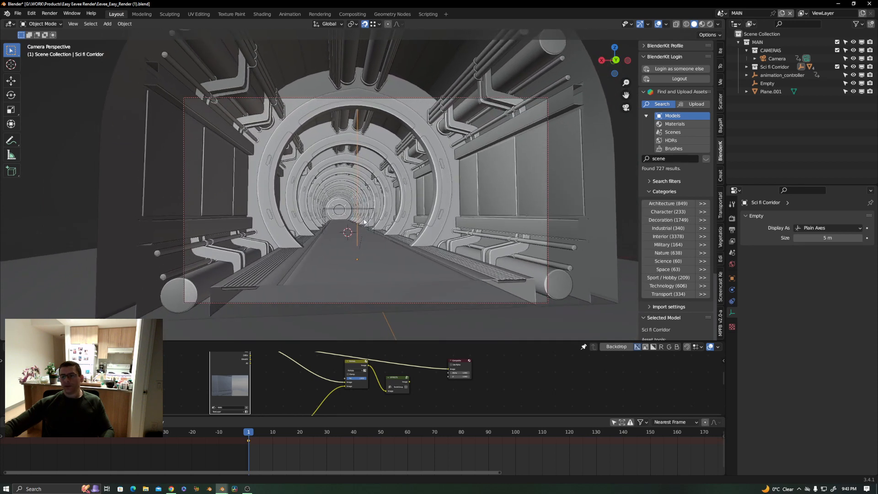
pyautogui.click(776, 58)
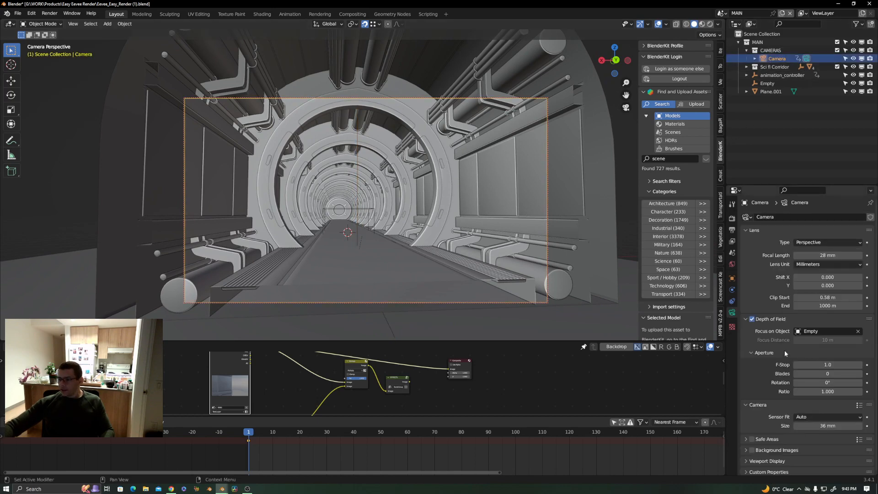
pyautogui.moveTo(828, 286); pyautogui.dragTo(855, 285)
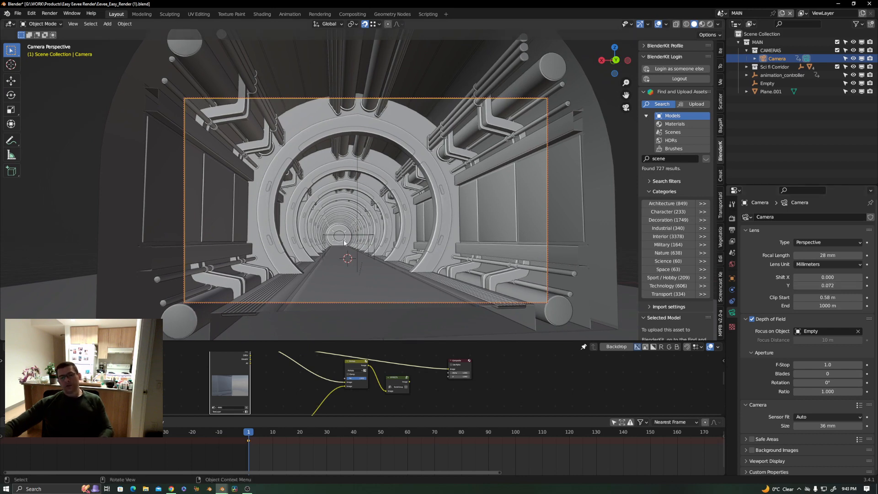
# - Render the current frame, switch the Render Result to Slot 1 and minimise the render window
pyautogui.press('F12')
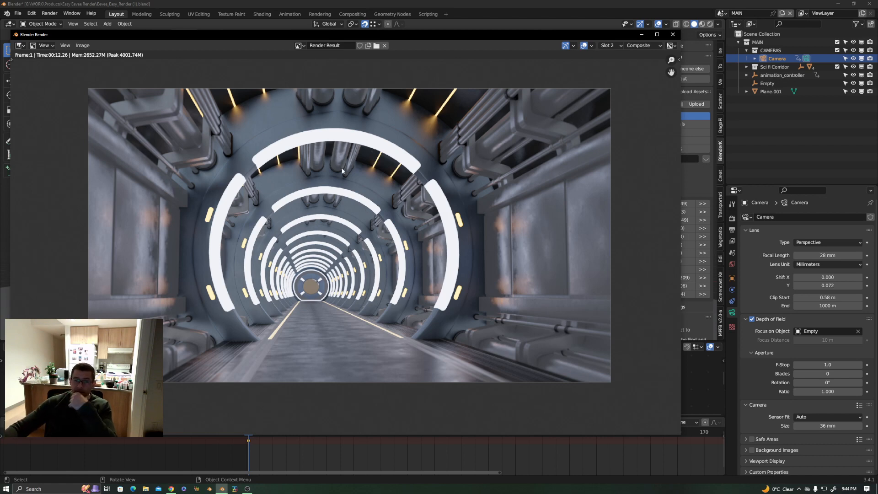
pyautogui.click(615, 45)
pyautogui.click(606, 56)
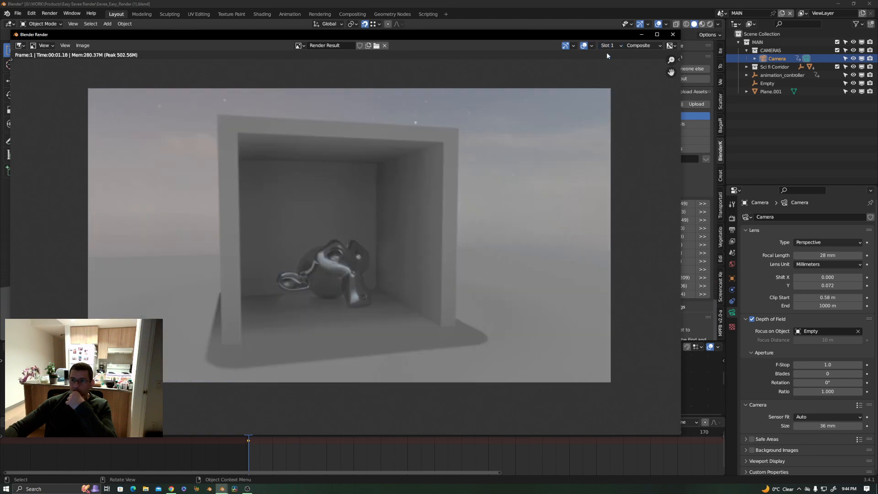
pyautogui.click(643, 34)
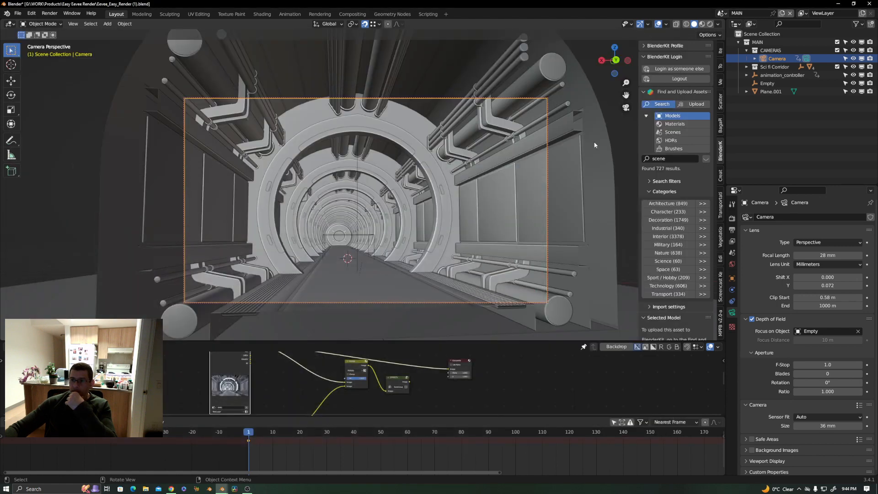
# - Connect the Image output of the green group node to the Composite node's Image input
pyautogui.moveTo(433, 389); pyautogui.dragTo(448, 380, button='middle')
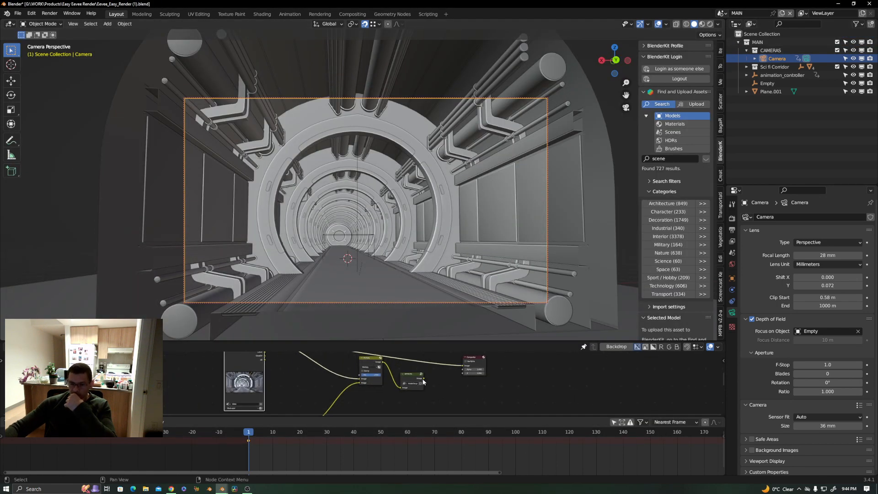
pyautogui.moveTo(422, 378); pyautogui.dragTo(462, 365)
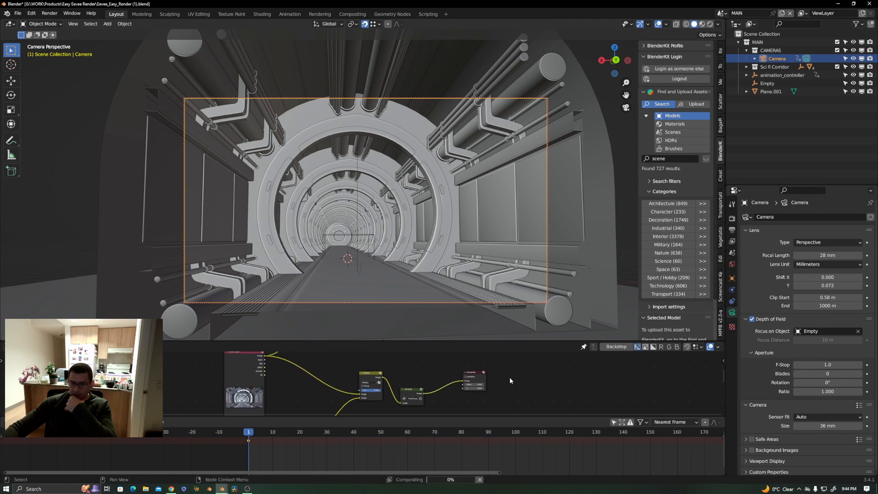
# - Delete the leftover compositor node that has no outgoing link and display the View Layer passes
pyautogui.scroll(-2, 510, 380)
pyautogui.scroll(-4, 511, 381)
pyautogui.moveTo(511, 382); pyautogui.dragTo(410, 405, button='middle')
pyautogui.moveTo(365, 386)
pyautogui.mouseDown(button='middle')
pyautogui.moveTo(386, 387)
pyautogui.moveTo(375, 397)
pyautogui.mouseUp(button='middle')
pyautogui.scroll(3, 369, 369)
pyautogui.click(371, 377)
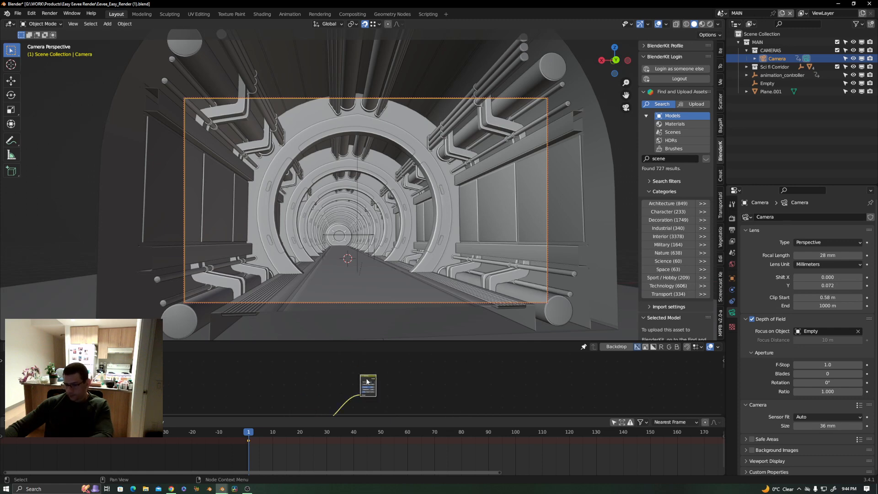
pyautogui.press('x')
pyautogui.click(732, 241)
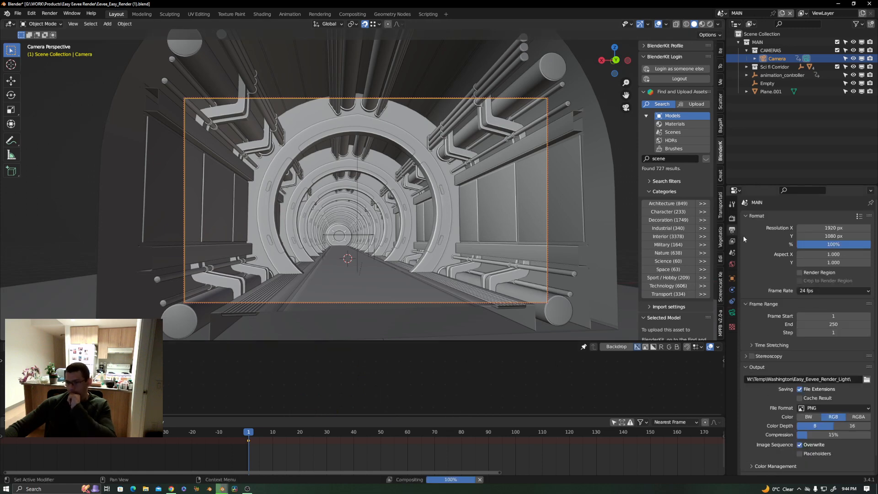
pyautogui.click(732, 242)
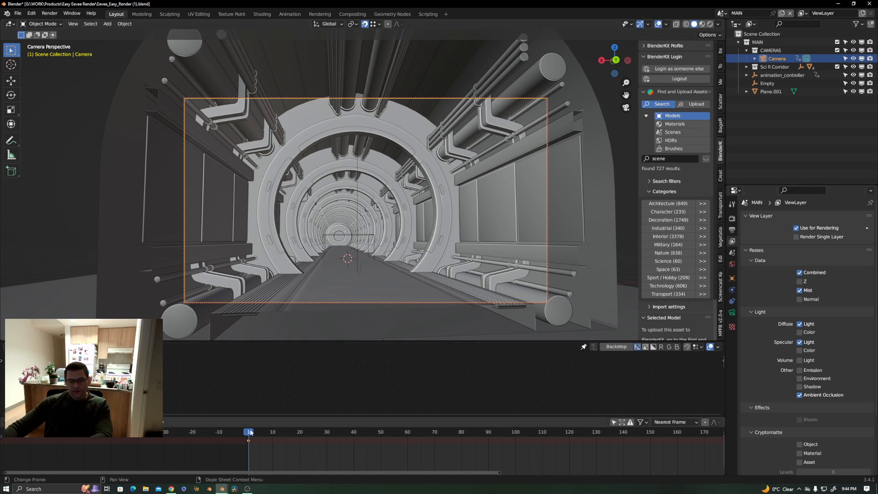
# - Delete the camera's remaining keyframe at frame 1 and change the Dope Sheet area back to a Timeline
pyautogui.moveTo(361, 447); pyautogui.dragTo(367, 439, button='middle')
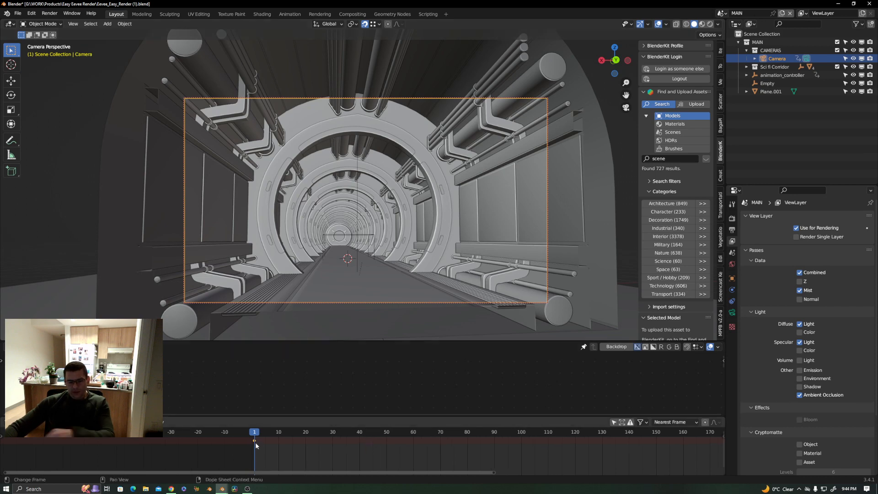
pyautogui.press('x')
pyautogui.click(256, 443)
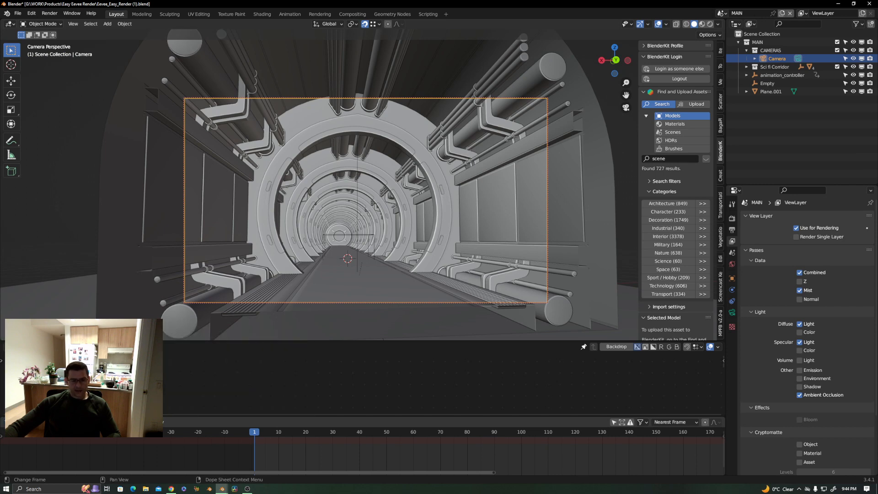
pyautogui.click(9, 423)
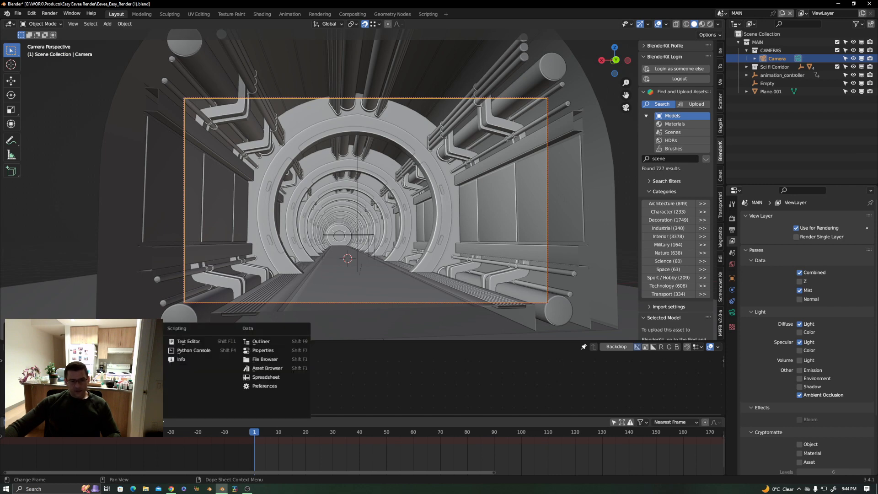
pyautogui.click(103, 350)
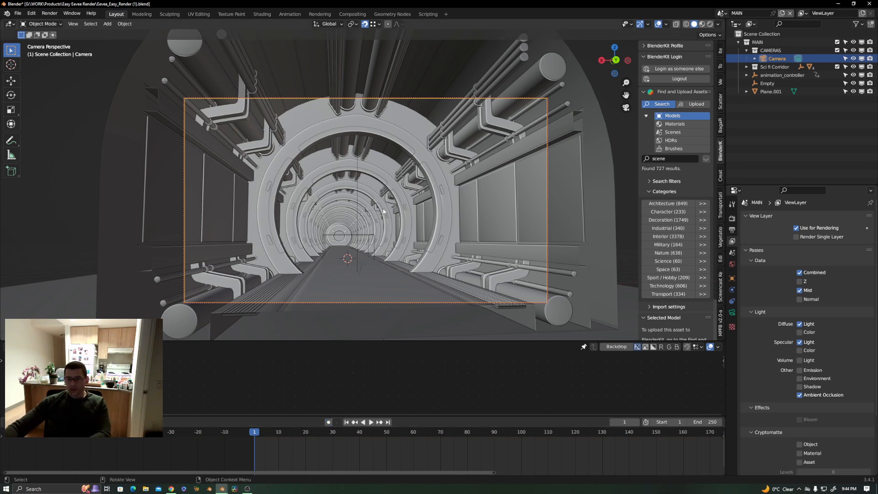
# - Render the current frame into Slot 1 and compare it with the earlier render in Slot 2
pyautogui.press('F12')
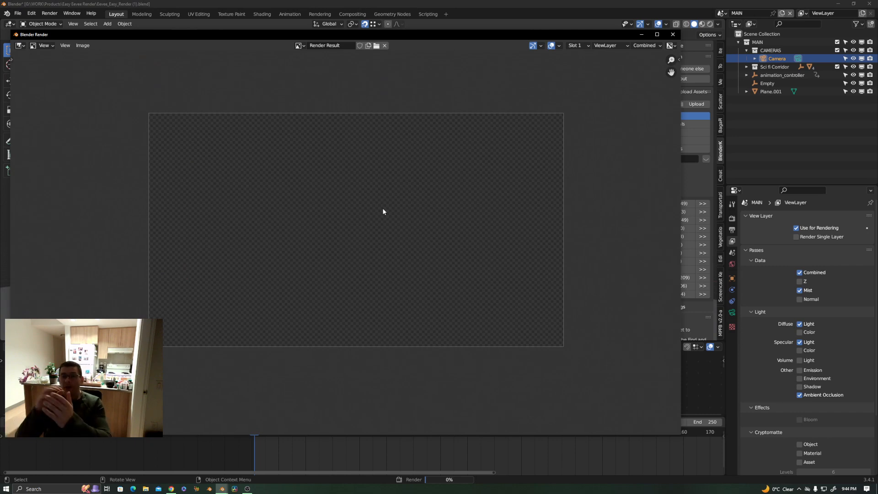
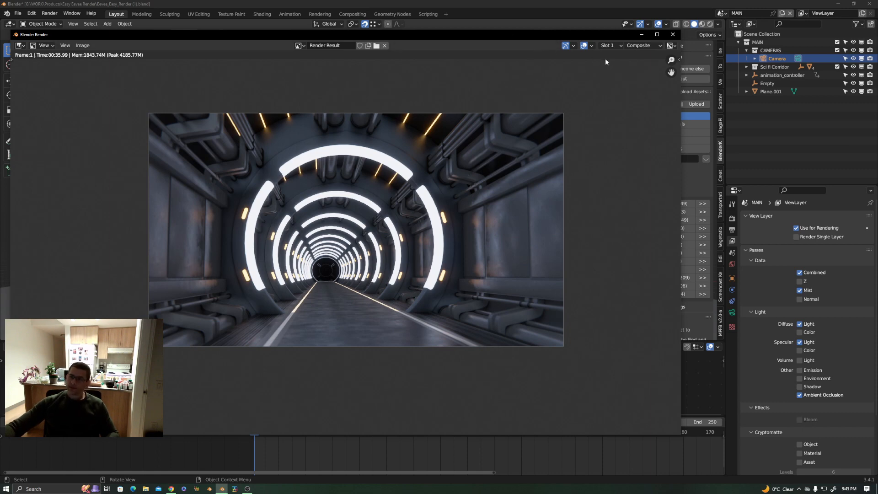
pyautogui.press('j')
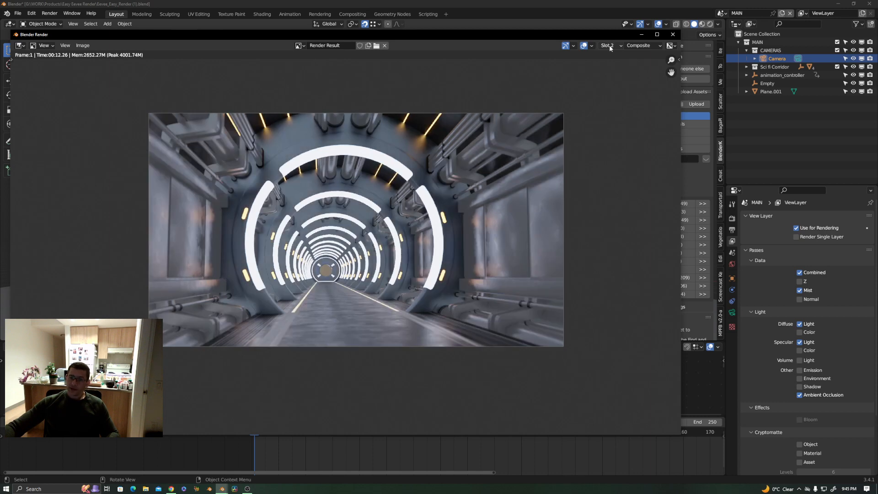
pyautogui.press('j')
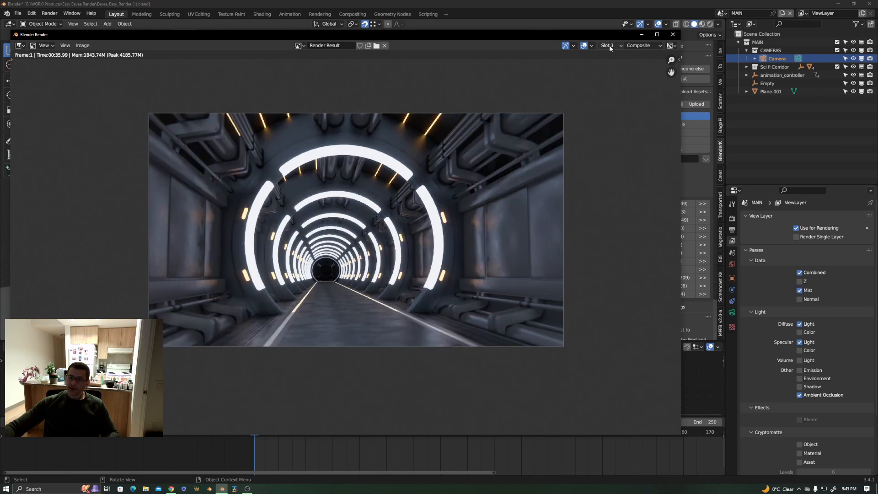
pyautogui.press('j')
pyautogui.press('j')
pyautogui.press('j')
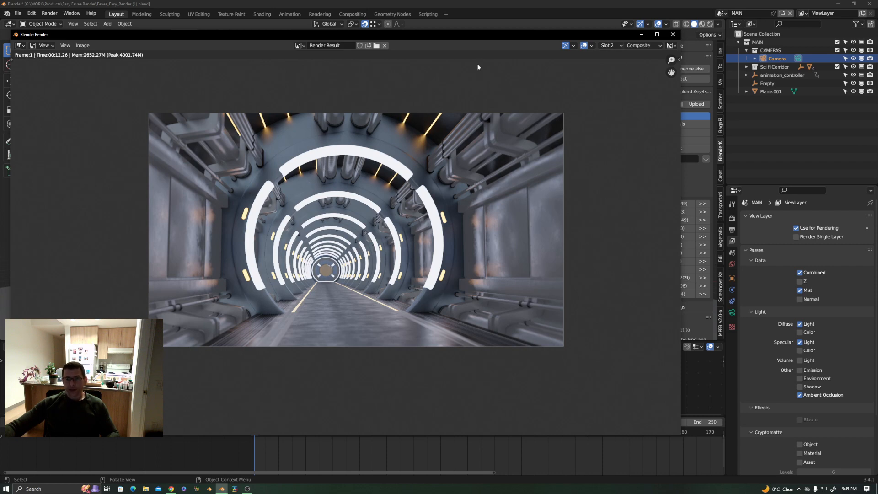
# - Compare both render slots up close at the corridor's far end, the light rings and the pipes along the right wall
pyautogui.moveTo(487, 35); pyautogui.dragTo(603, 24)
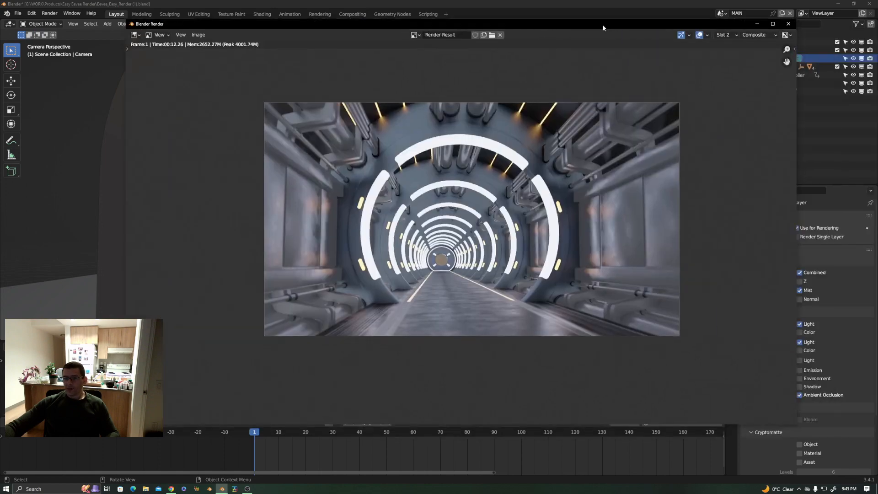
pyautogui.scroll(3, 433, 272)
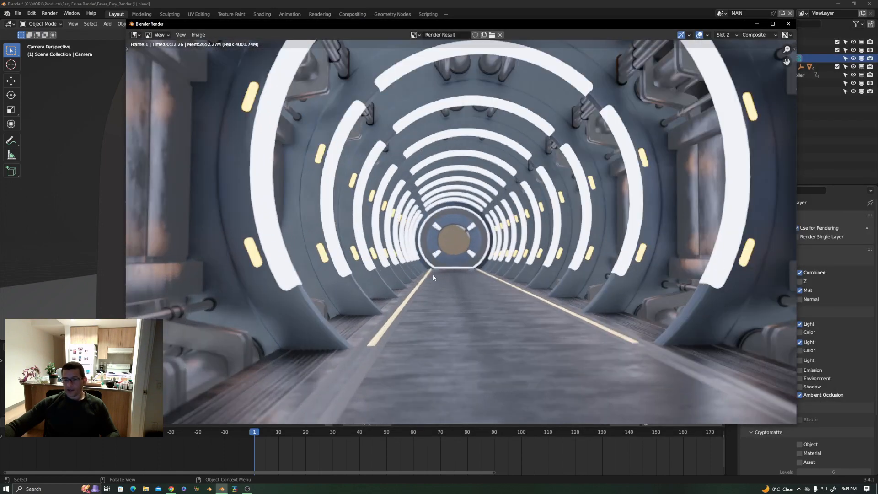
pyautogui.scroll(-1, 434, 273)
pyautogui.scroll(-2, 508, 227)
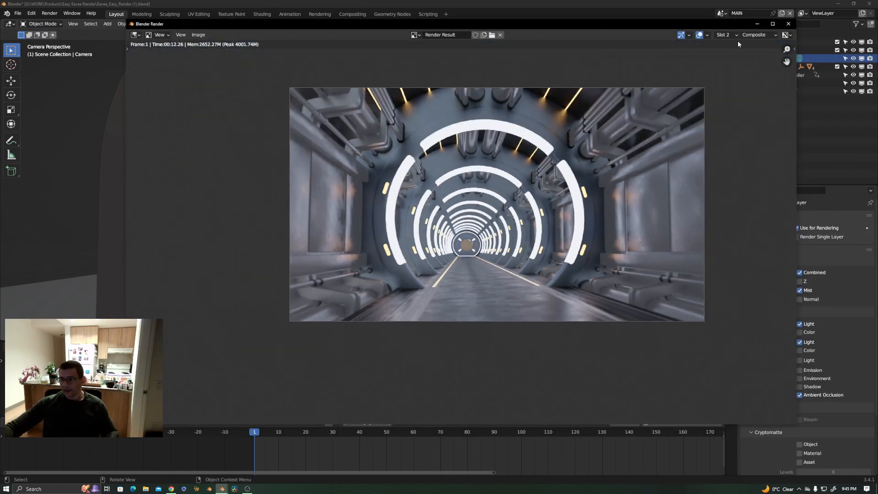
pyautogui.keyDown('ctrl'); pyautogui.scroll(1, 731, 36); pyautogui.keyUp('ctrl')
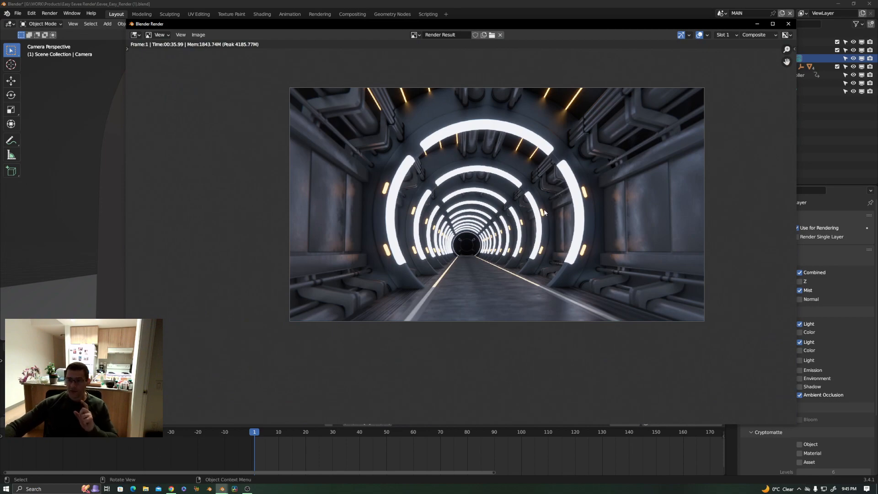
pyautogui.scroll(1, 582, 139)
pyautogui.scroll(5, 582, 143)
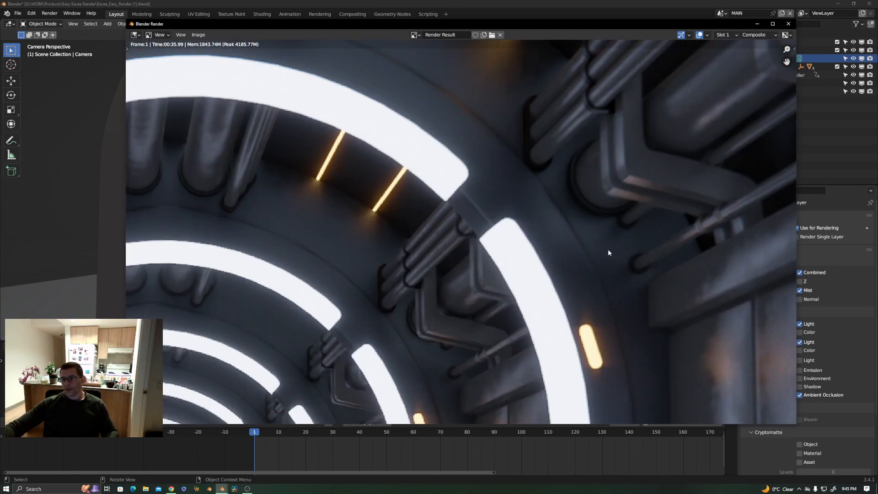
pyautogui.scroll(-4, 577, 225)
pyautogui.scroll(4, 545, 194)
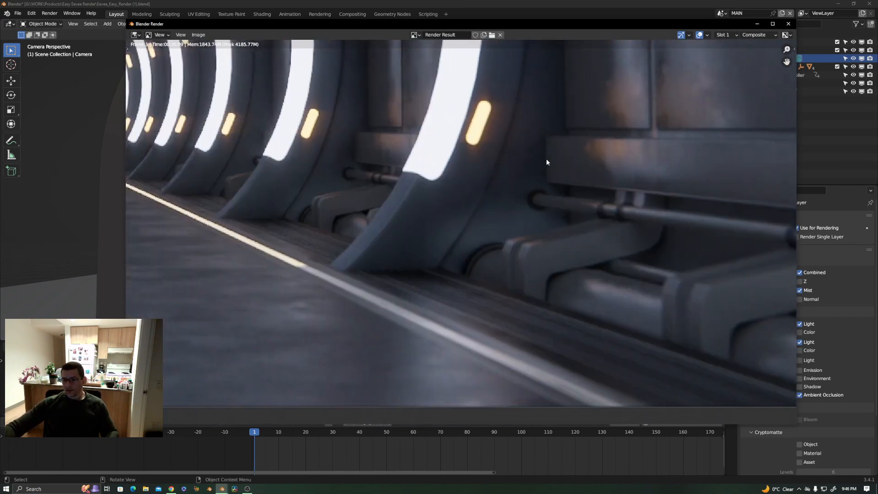
pyautogui.moveTo(639, 242); pyautogui.dragTo(533, 247, button='middle')
pyautogui.keyDown('ctrl'); pyautogui.scroll(-1, 723, 35); pyautogui.keyUp('ctrl')
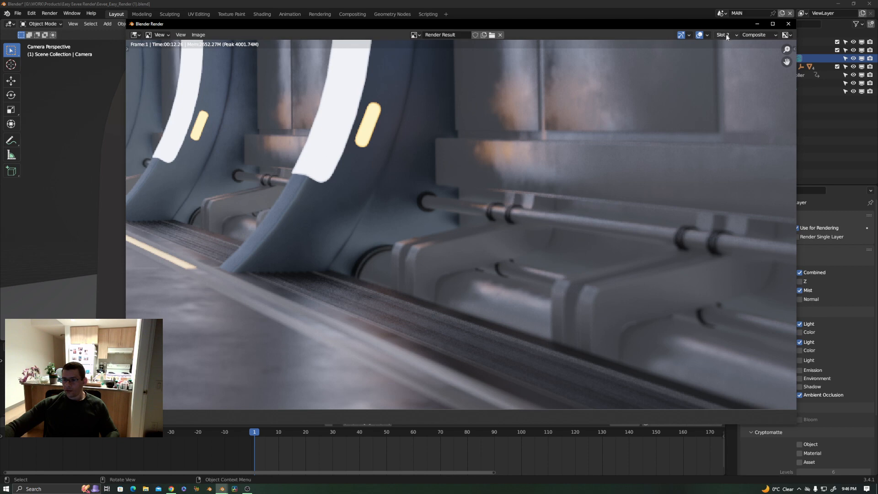
pyautogui.keyDown('ctrl'); pyautogui.scroll(1, 727, 32); pyautogui.keyUp('ctrl')
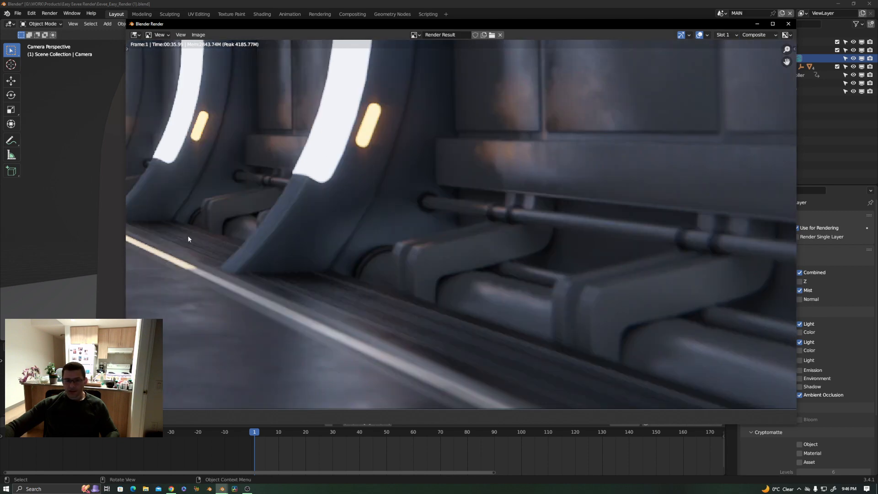
# - Inspect the floor light strips and the left wall's pipes up close in Slot 1 and compare them with Slot 2
pyautogui.scroll(-5, 191, 221)
pyautogui.scroll(5, 315, 206)
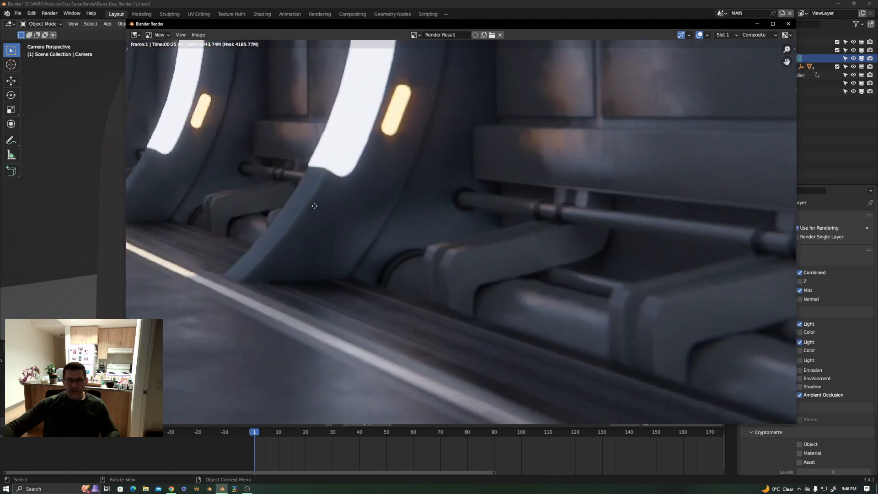
pyautogui.scroll(-3, 314, 205)
pyautogui.scroll(2, 351, 230)
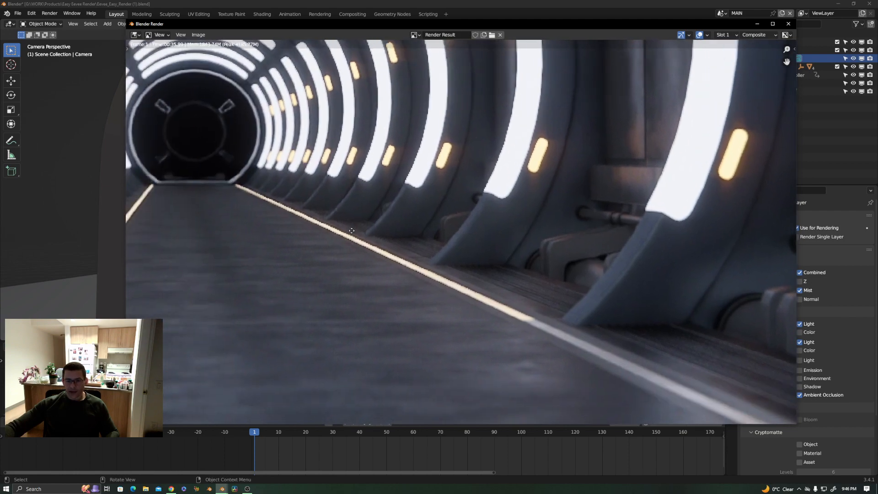
pyautogui.scroll(-3, 352, 231)
pyautogui.scroll(3, 475, 240)
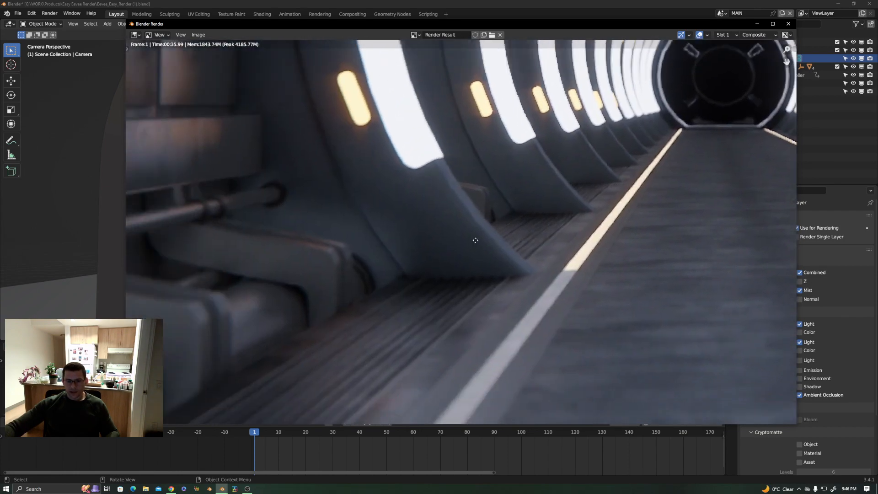
pyautogui.moveTo(475, 240); pyautogui.dragTo(510, 229, button='middle')
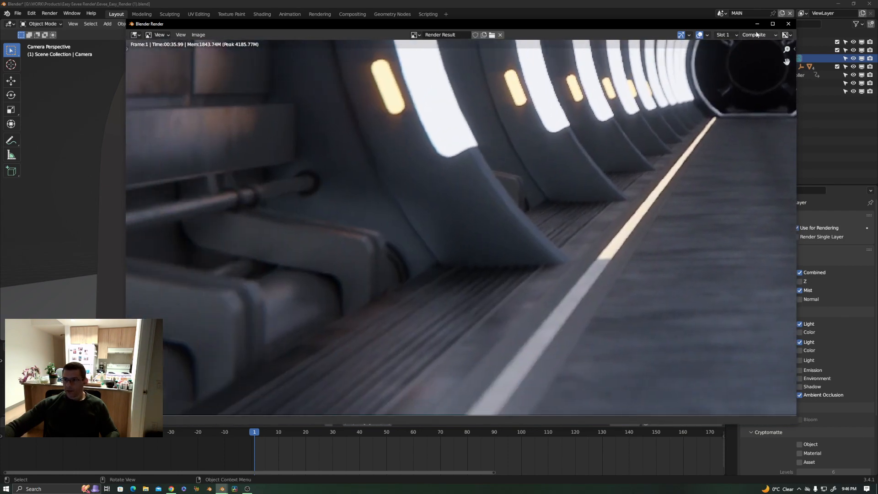
pyautogui.press('j')
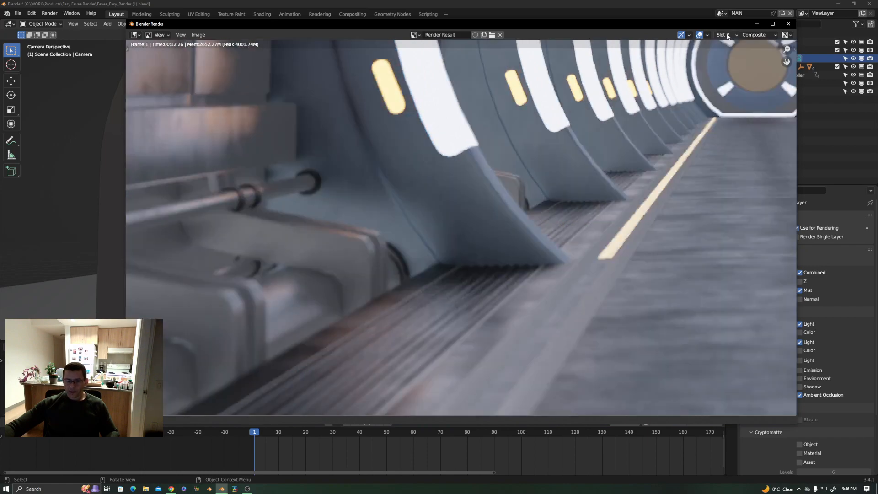
# - Compare both render slots at the left wall and floor, and examine the whole Slot 1 image
pyautogui.press('j')
pyautogui.press('j')
pyautogui.press('j')
pyautogui.press('j')
pyautogui.press('j')
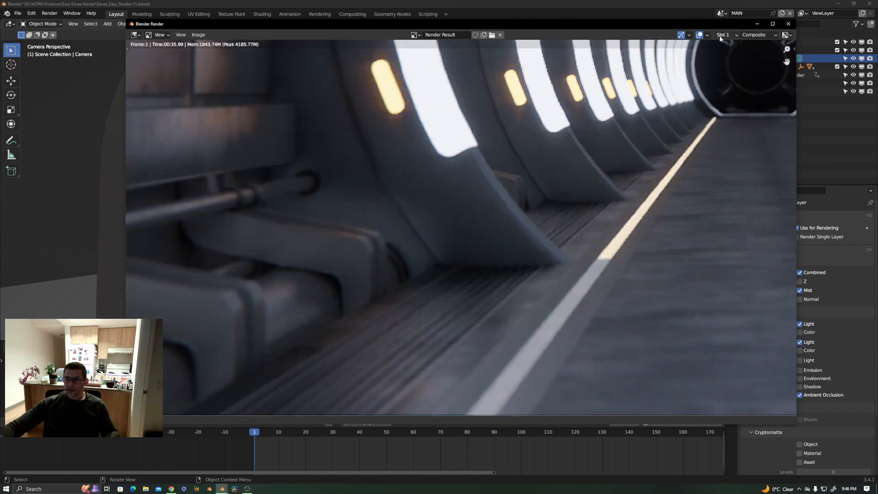
pyautogui.scroll(-8, 460, 205)
pyautogui.moveTo(592, 179); pyautogui.dragTo(491, 279, button='middle')
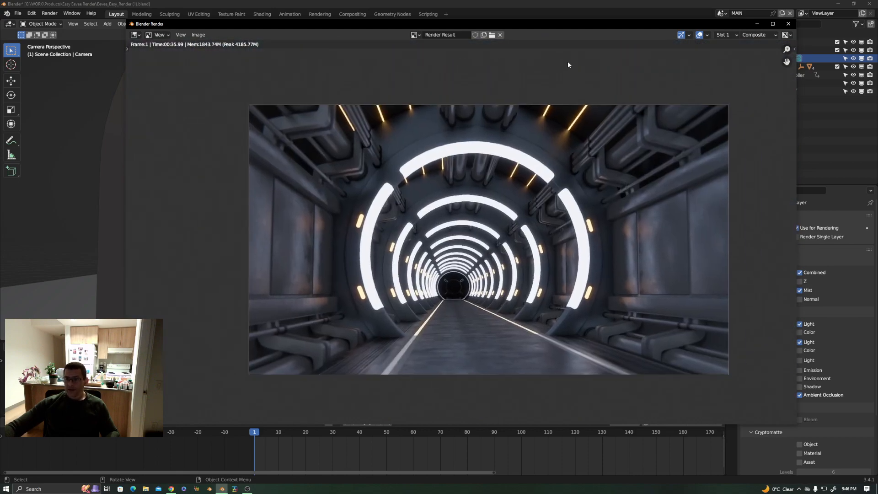
# - Close the render window and replace the main 3D viewport with a UV Editor displaying the Render Result
pyautogui.moveTo(604, 29); pyautogui.dragTo(625, 74)
pyautogui.moveTo(752, 79); pyautogui.dragTo(744, 53)
pyautogui.click(798, 48)
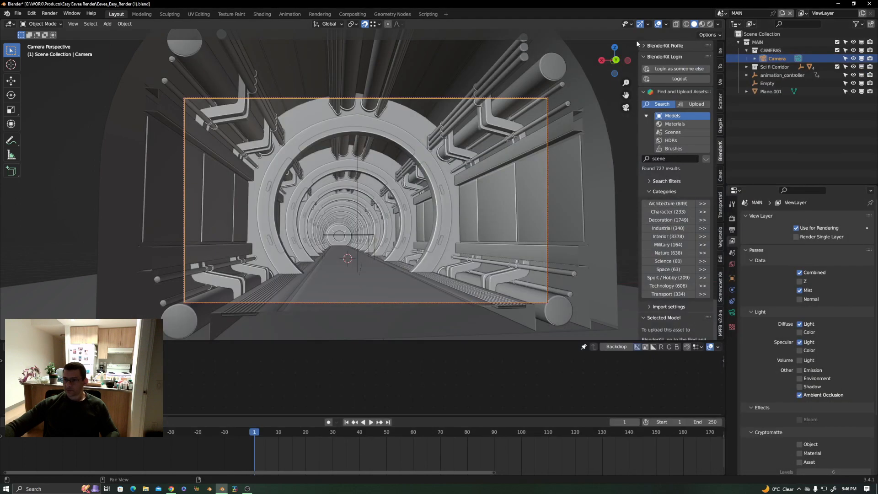
pyautogui.click(10, 24)
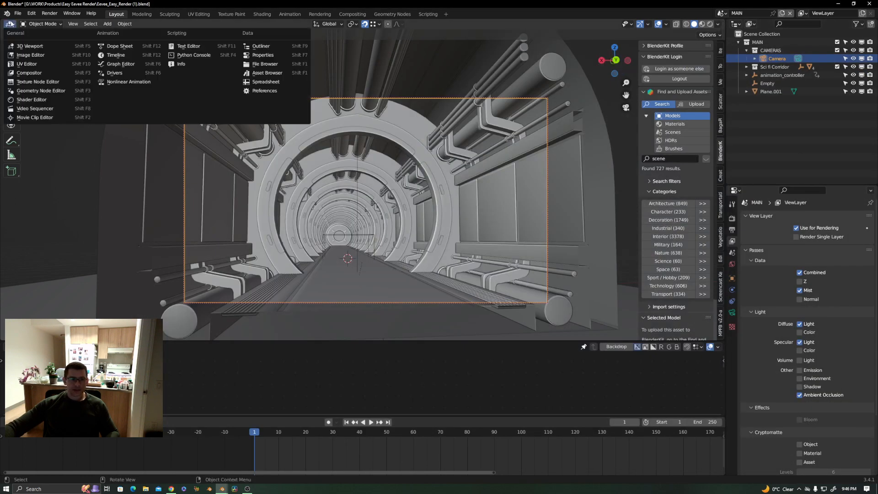
pyautogui.click(37, 65)
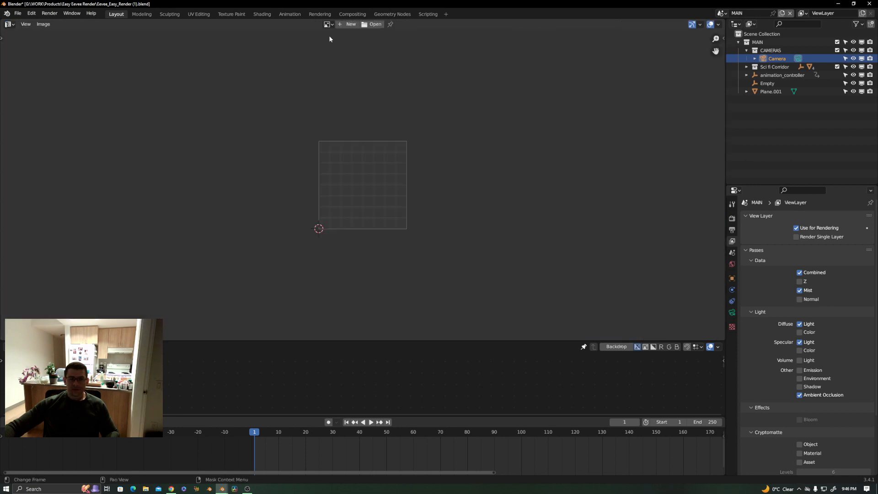
pyautogui.click(328, 24)
pyautogui.write('r')
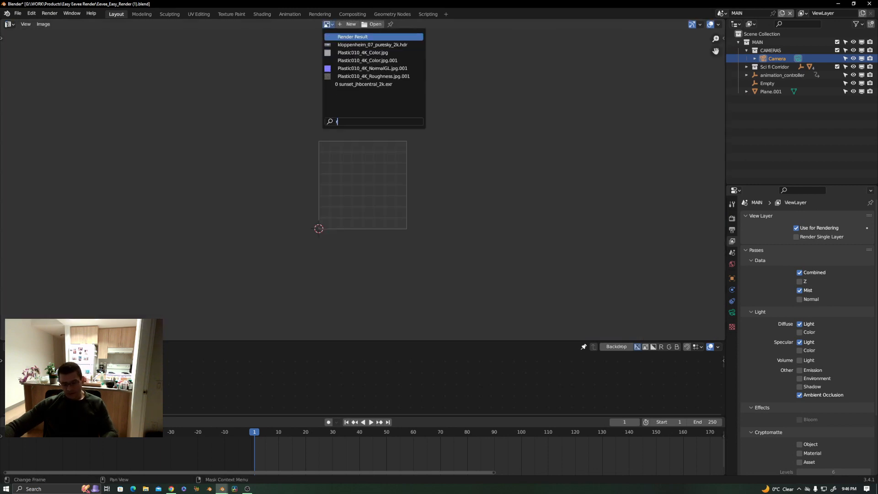
pyautogui.write('end')
pyautogui.press('Return')
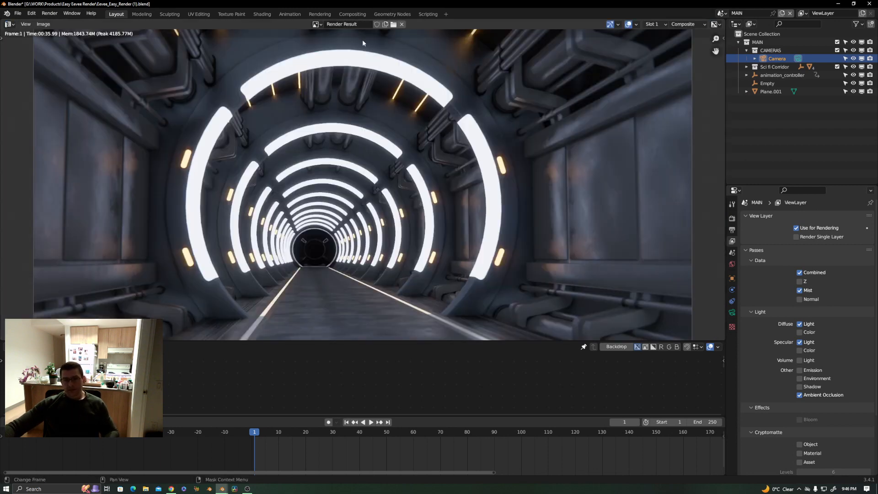
pyautogui.scroll(-2, 410, 278)
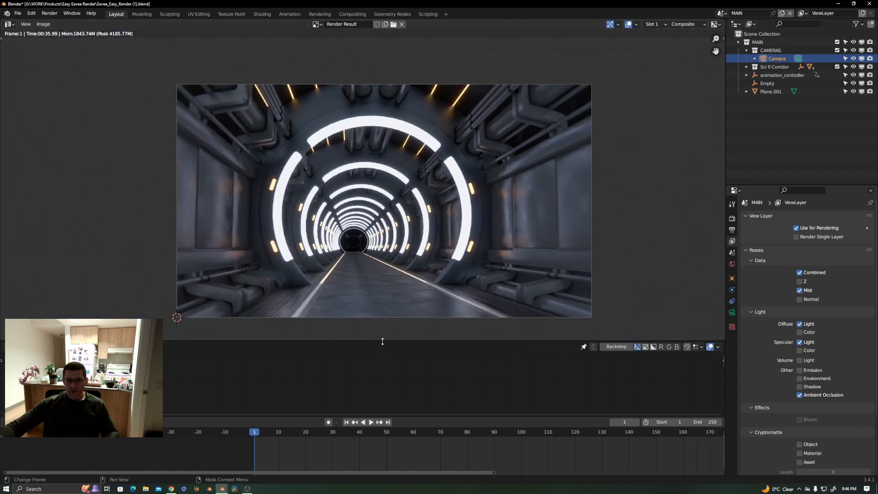
# - Enlarge the compositor area beneath the render image so its node tree can be seen
pyautogui.moveTo(383, 342); pyautogui.dragTo(382, 243)
pyautogui.moveTo(382, 319); pyautogui.dragTo(378, 253, button='middle')
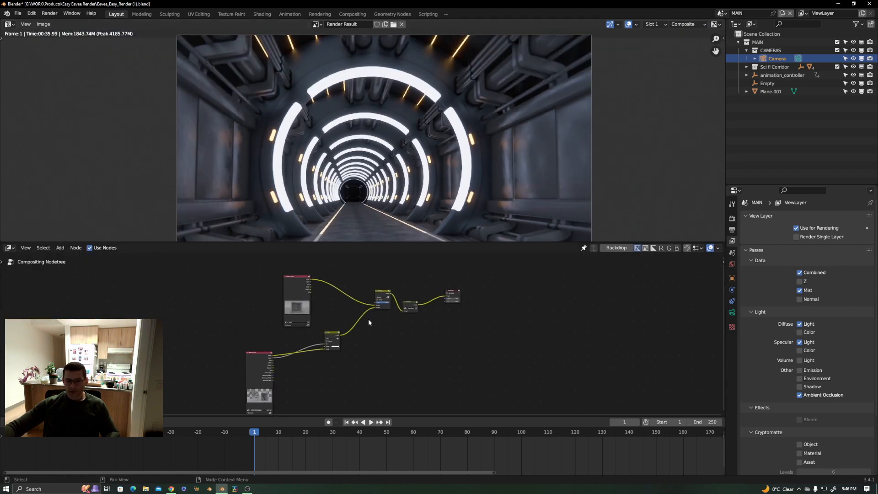
pyautogui.moveTo(411, 241); pyautogui.dragTo(410, 280)
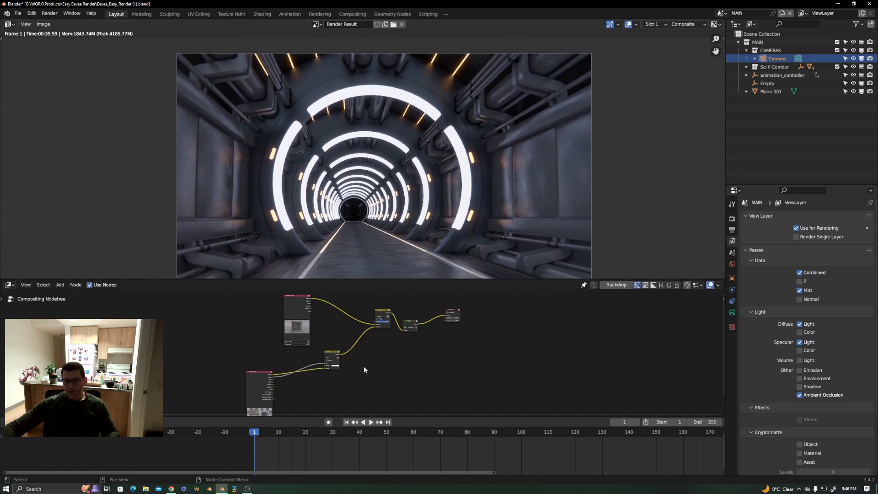
# - Change the compositor area to a 3D viewport, showing the whole corridor from the camera, and select the ground plane
pyautogui.click(9, 285)
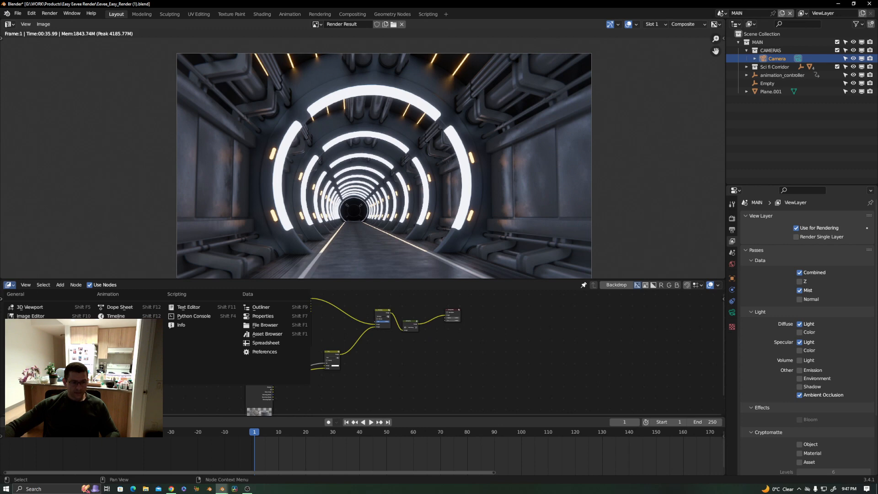
pyautogui.click(30, 308)
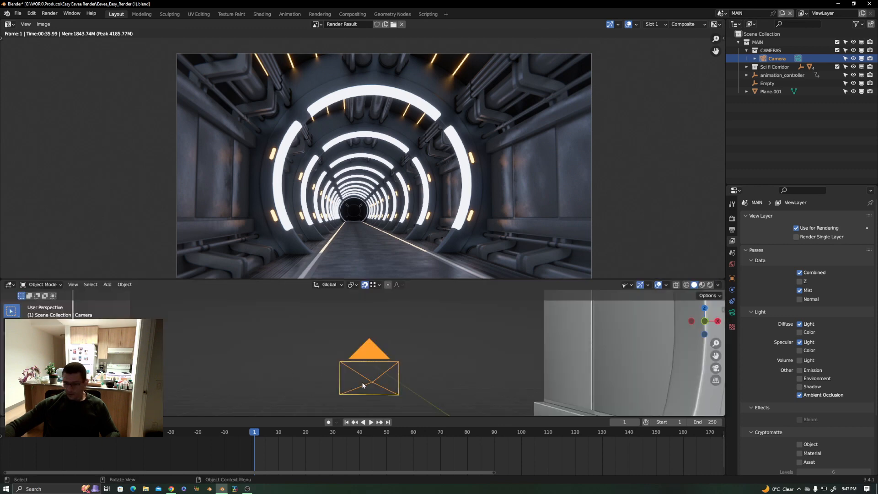
pyautogui.press('KP_0')
pyautogui.scroll(-12, 339, 326)
pyautogui.moveTo(339, 327); pyautogui.dragTo(326, 371, button='middle')
pyautogui.click(326, 372)
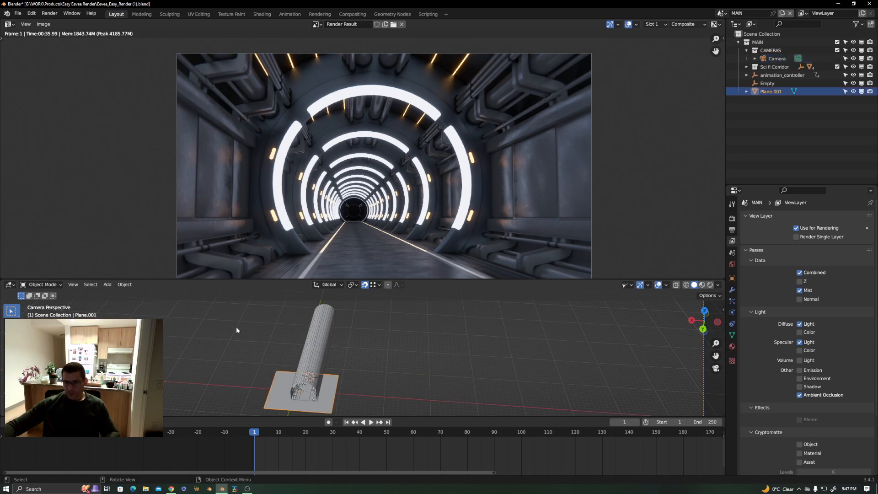
# - Show the #GRAYSCALE material in a Shader Editor in the lower area and locate its ID 2 - EMISSION nodes
pyautogui.click(9, 285)
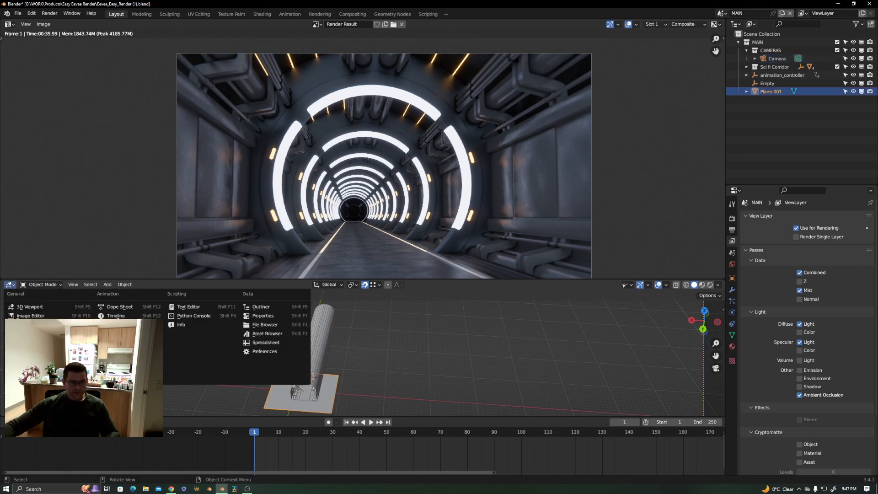
pyautogui.click(31, 360)
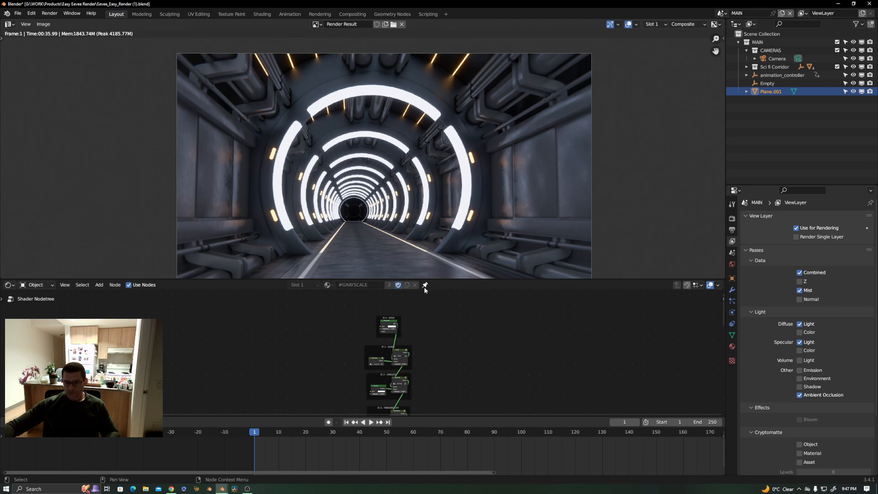
pyautogui.scroll(4, 401, 366)
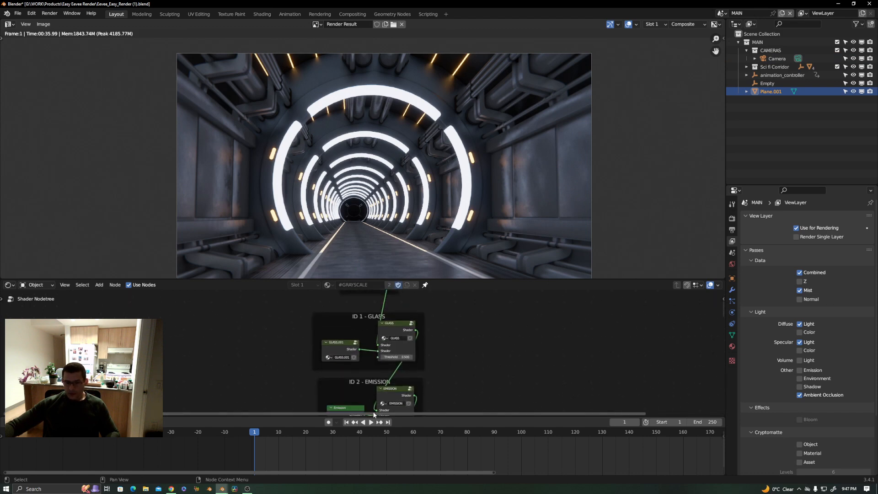
pyautogui.moveTo(353, 411); pyautogui.dragTo(360, 318, button='middle')
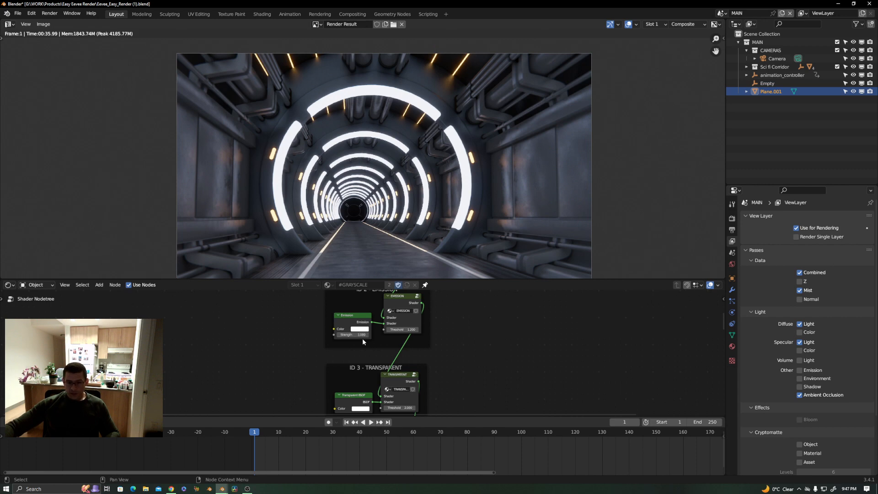
# - Switch to the CYCLES_BACKGROUND scene and change the upper area back to a 3D viewport
pyautogui.click(722, 14)
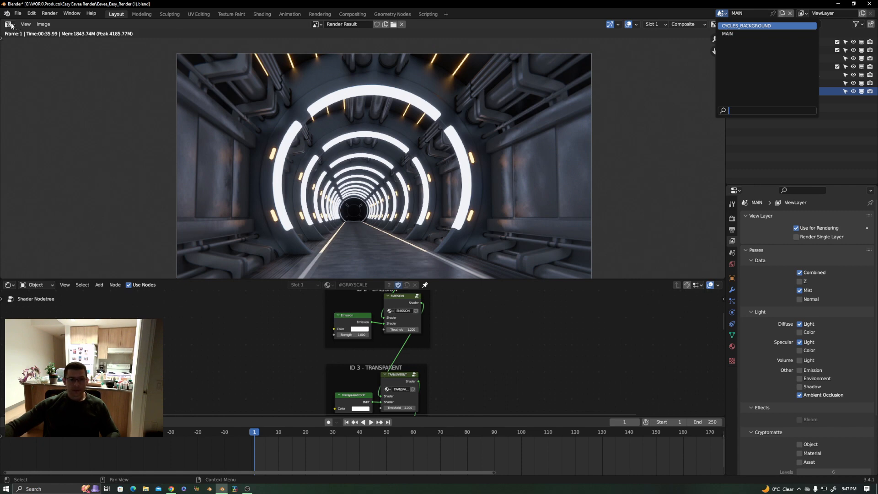
pyautogui.press('Return')
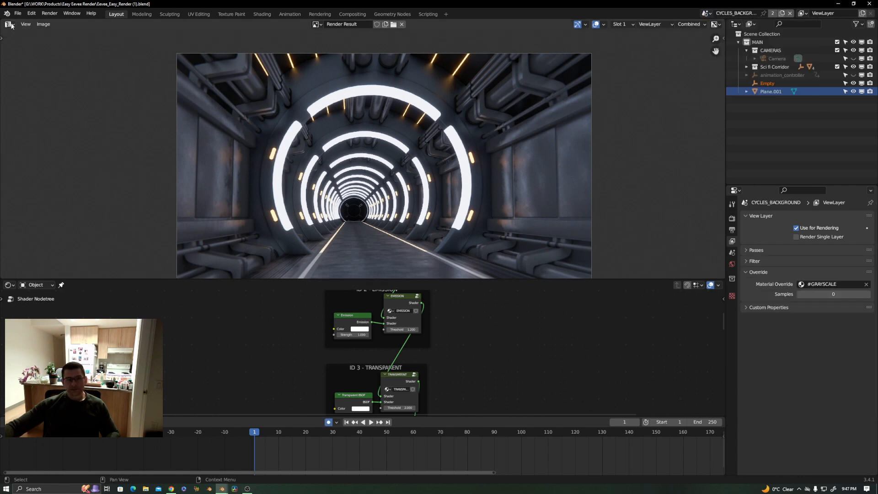
pyautogui.click(9, 24)
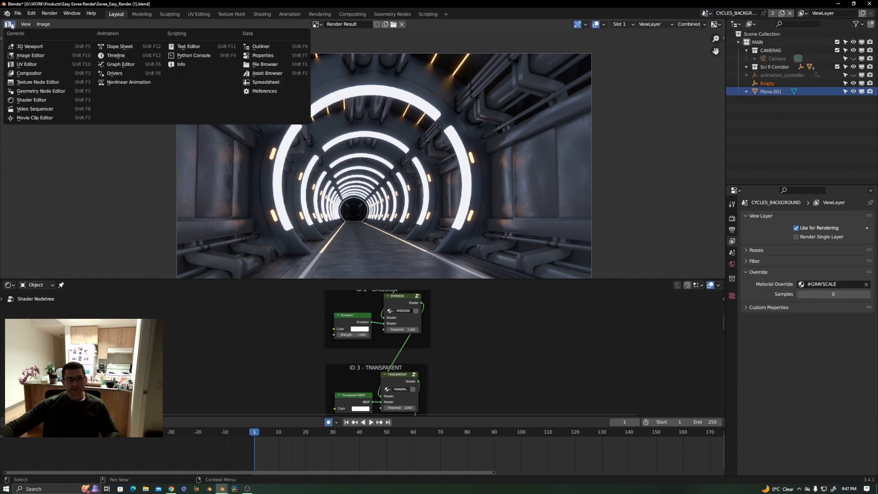
pyautogui.click(20, 48)
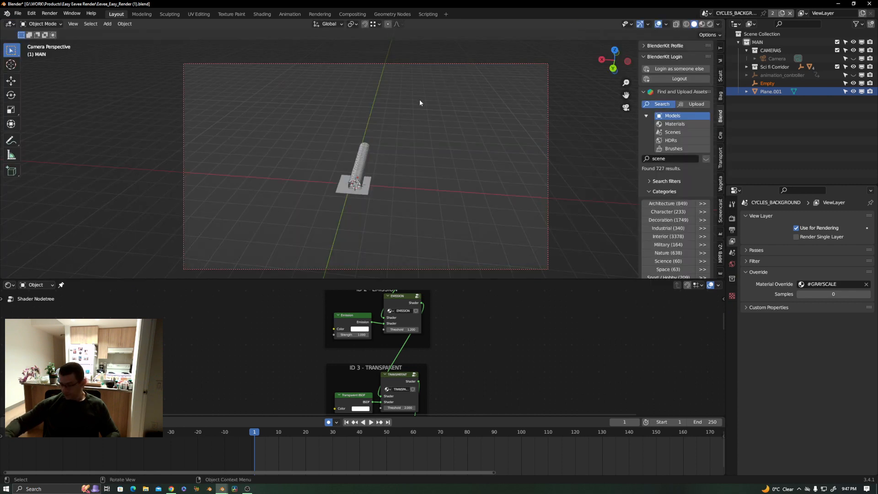
# - Bring the camera view back inside the corridor, looking down its length, and set the viewport shading to Rendered
pyautogui.press('KP_Decimal')
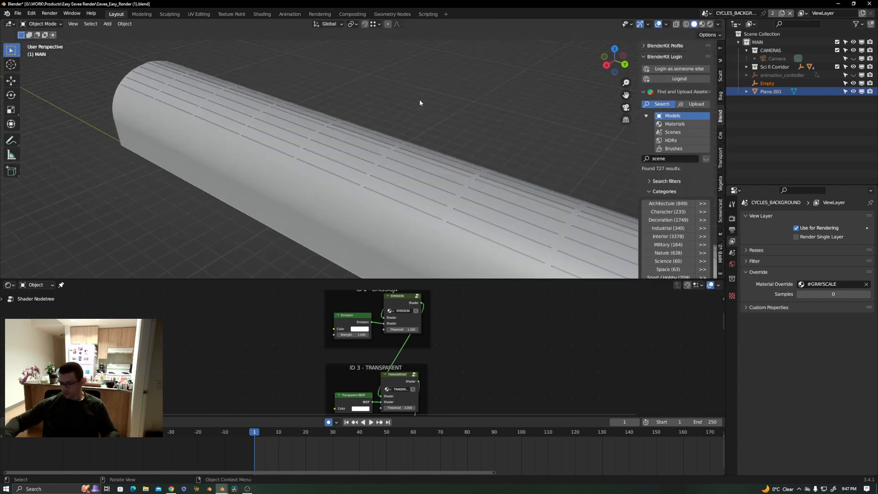
pyautogui.press('KP_0')
pyautogui.moveTo(393, 175); pyautogui.dragTo(348, 171, button='middle')
pyautogui.scroll(4, 345, 189)
pyautogui.scroll(5, 346, 172)
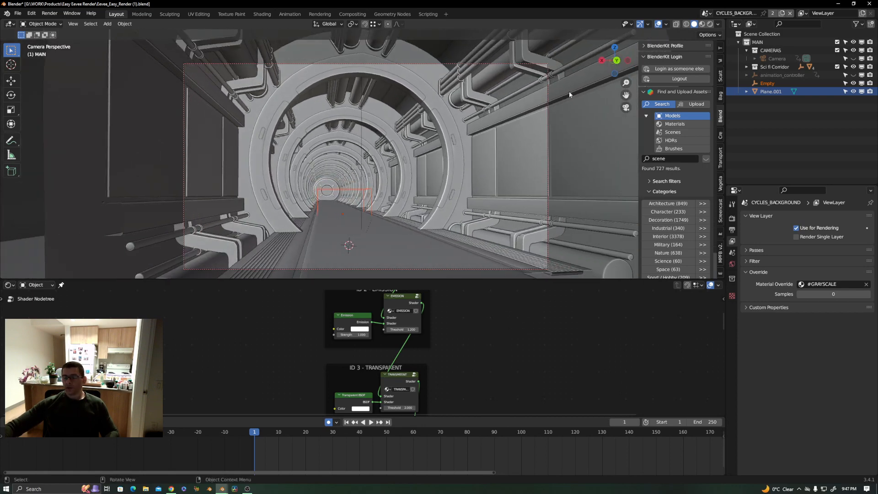
pyautogui.press('z')
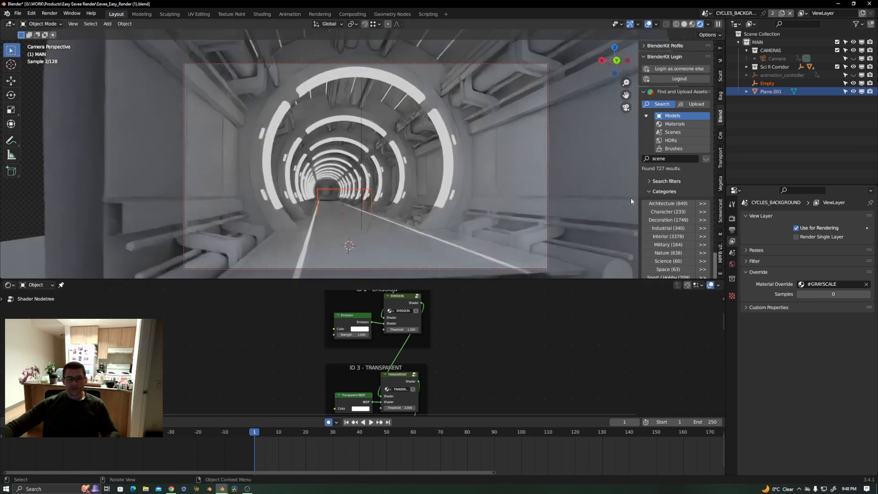
# - Select the corridor's light strips and set the Emission node's strength to 4 in the ID 2 - EMISSION frame
pyautogui.click(279, 120)
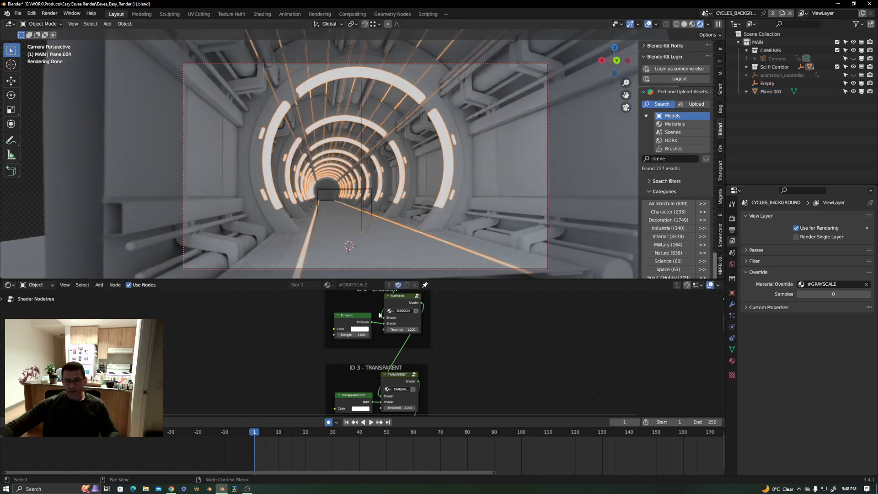
pyautogui.click(364, 337)
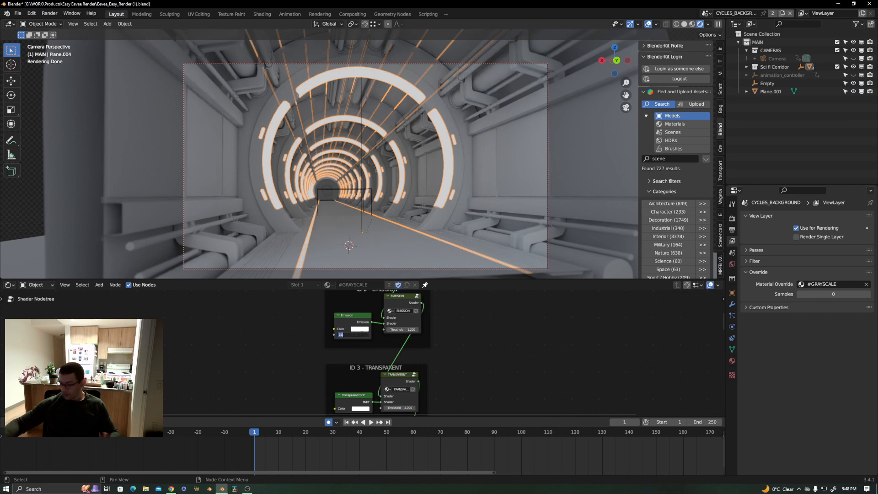
pyautogui.write('4')
pyautogui.press('Return')
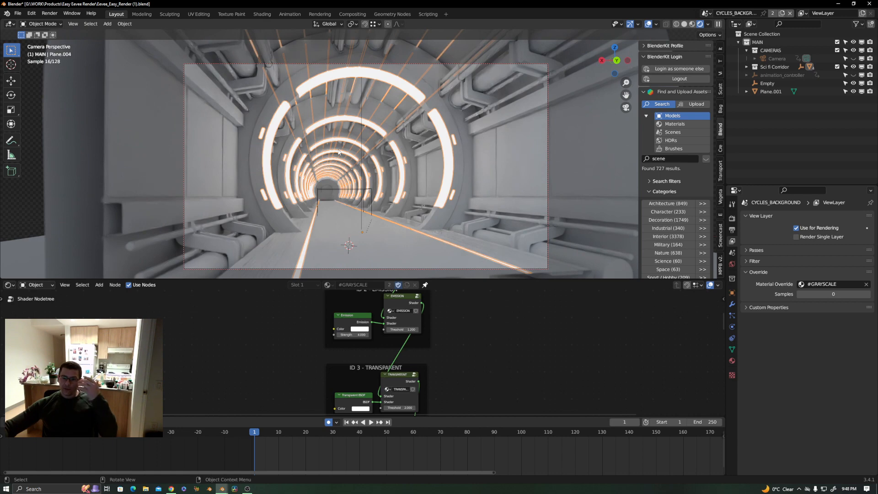
# - Open the strength value of the Emission node in ID 2 - EMISSION for editing
pyautogui.click(354, 335)
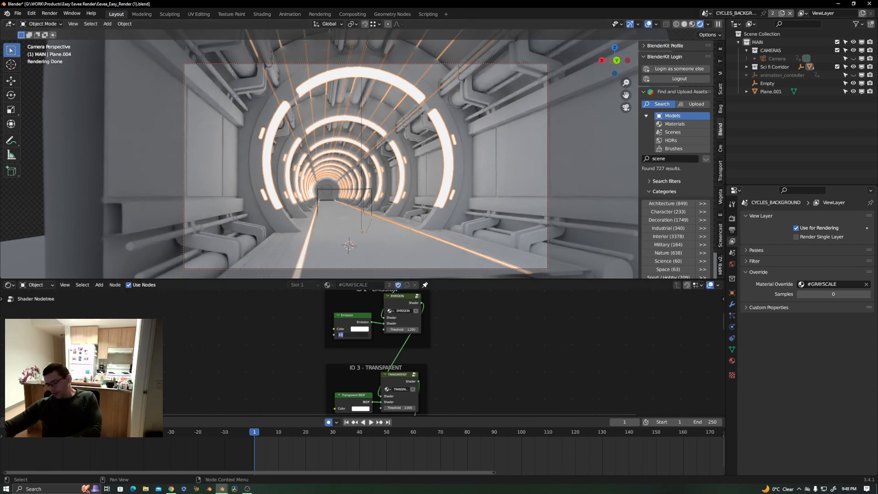
# - Set the Emission node's strength to 7 in the #GRAYSCALE material and return the viewport to solid shading
pyautogui.write('7')
pyautogui.press('Return')
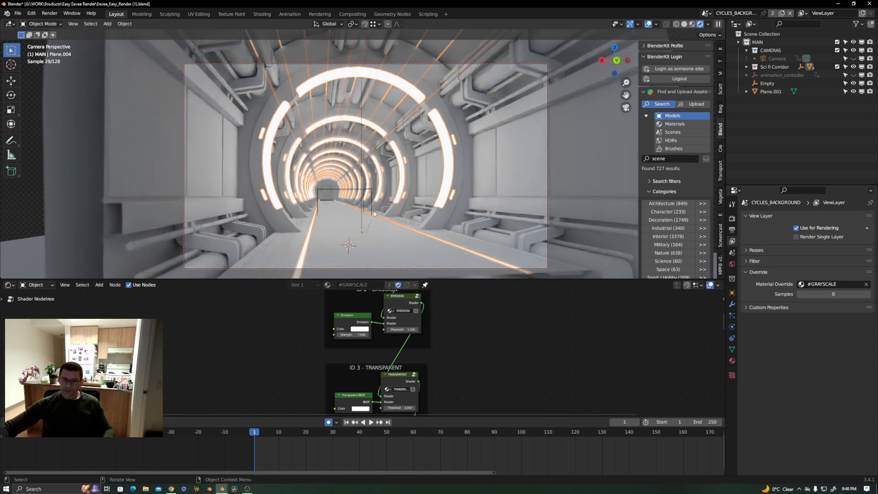
pyautogui.press('z')
pyautogui.click(433, 212)
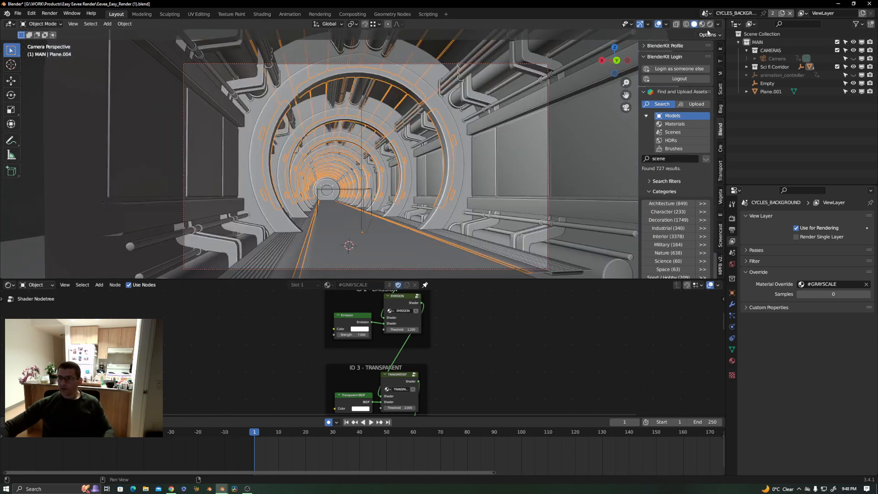
# - Switch to the MAIN scene and render its current frame
pyautogui.click(707, 13)
pyautogui.click(720, 34)
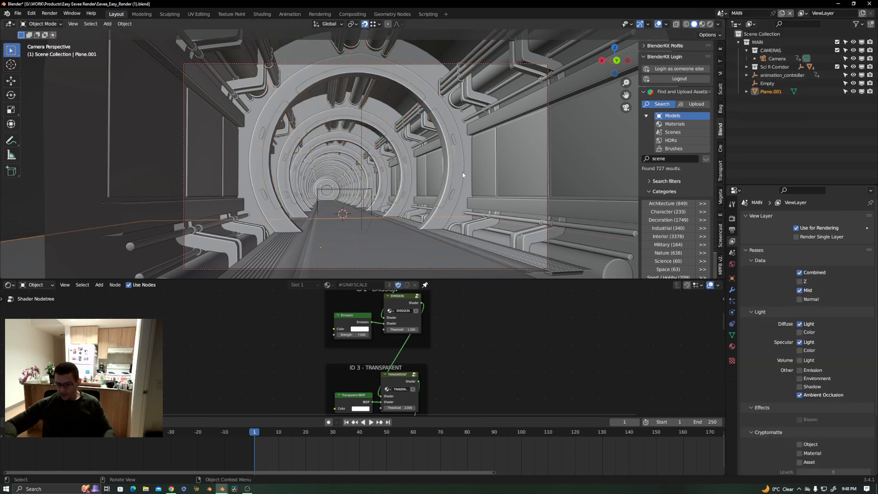
pyautogui.press('F12')
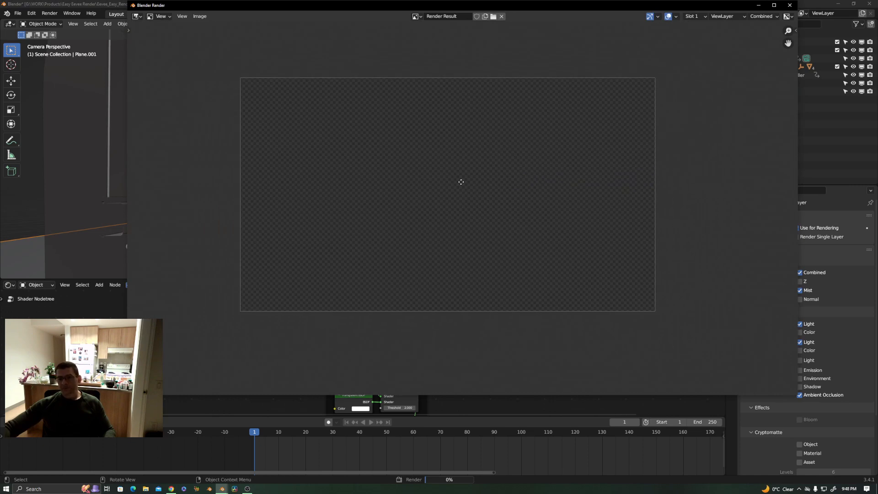
pyautogui.scroll(1, 461, 184)
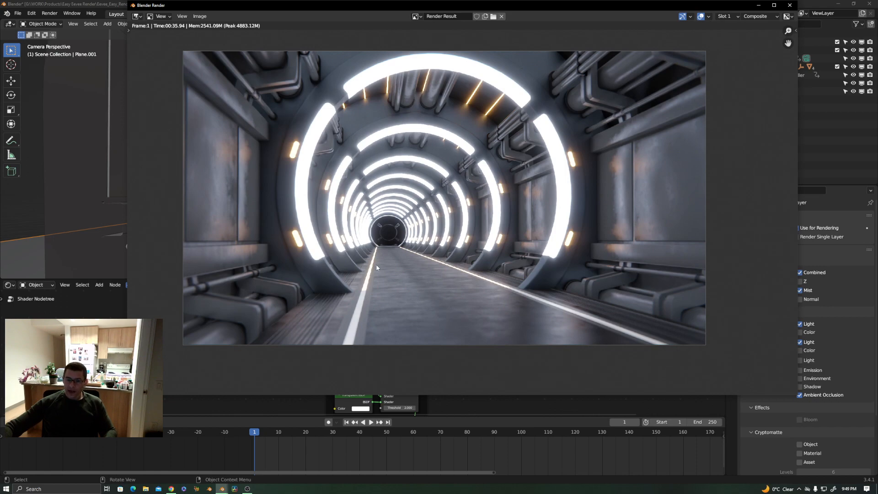
# - Inspect the rendered corridor's lights and ceiling up close and compare the image with the render in slot 2
pyautogui.scroll(6, 281, 188)
pyautogui.scroll(-6, 320, 201)
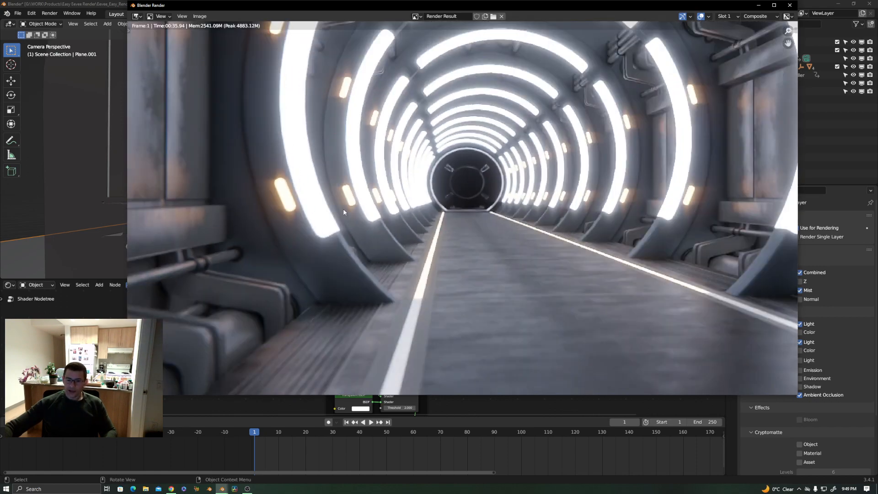
pyautogui.moveTo(359, 287); pyautogui.dragTo(230, 282, button='middle')
pyautogui.scroll(-4, 356, 261)
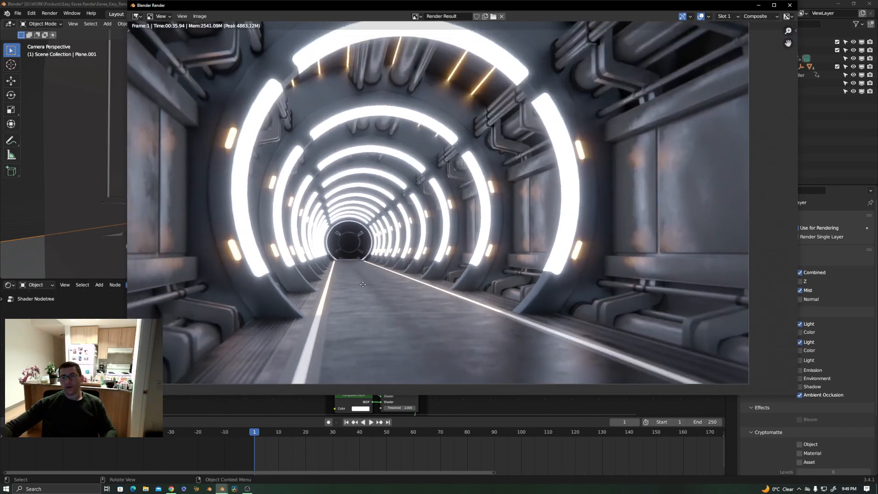
pyautogui.scroll(3, 434, 87)
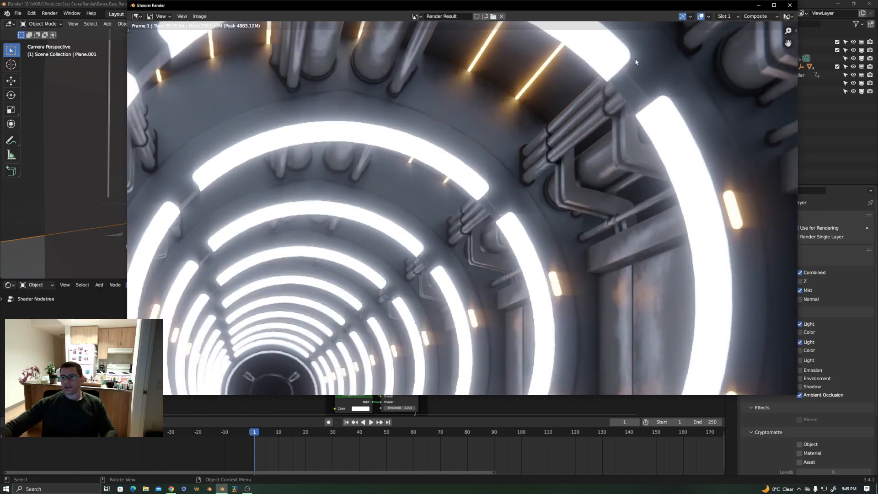
pyautogui.press('j')
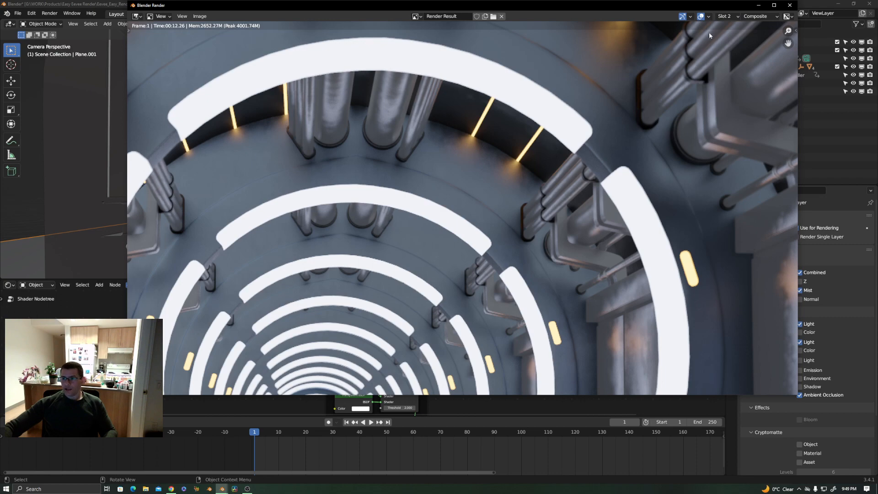
pyautogui.press('j')
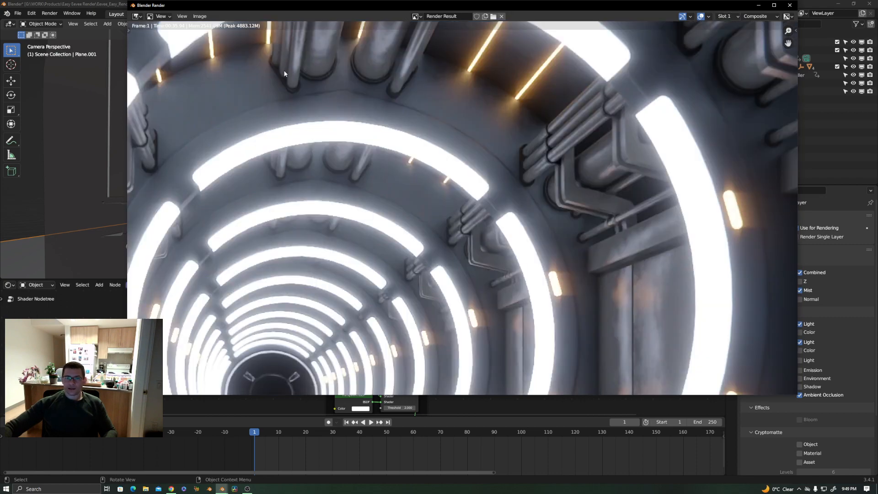
# - Examine the floor, walls and far end of the corridor in the slot 1 render, comparing it again with slot 2
pyautogui.scroll(-3, 427, 130)
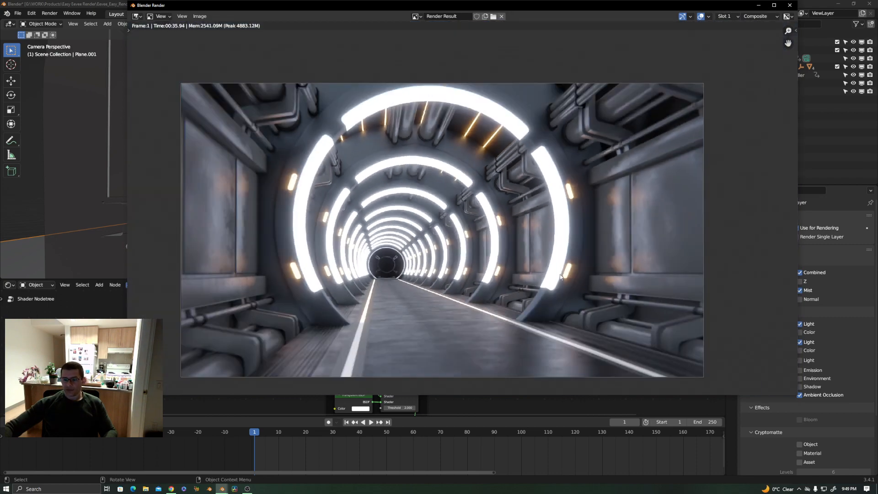
pyautogui.scroll(4, 619, 316)
pyautogui.moveTo(545, 328); pyautogui.dragTo(653, 253, button='middle')
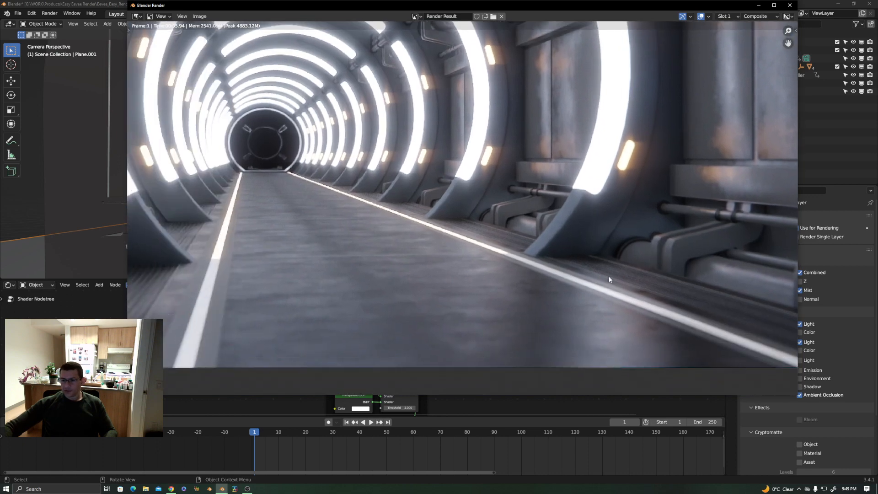
pyautogui.moveTo(350, 197); pyautogui.dragTo(519, 267, button='middle')
pyautogui.moveTo(329, 296); pyautogui.dragTo(439, 306, button='middle')
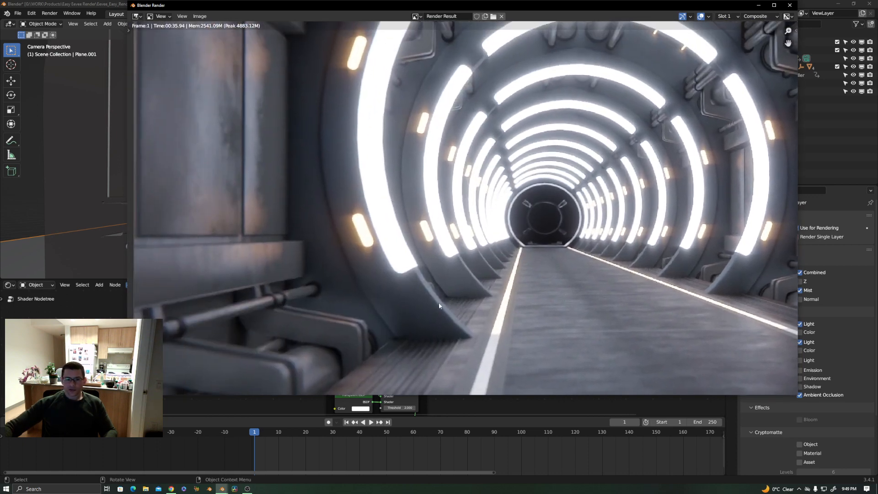
pyautogui.moveTo(498, 311); pyautogui.dragTo(326, 266, button='middle')
pyautogui.moveTo(459, 234); pyautogui.dragTo(479, 278, button='middle')
pyautogui.scroll(-1, 479, 279)
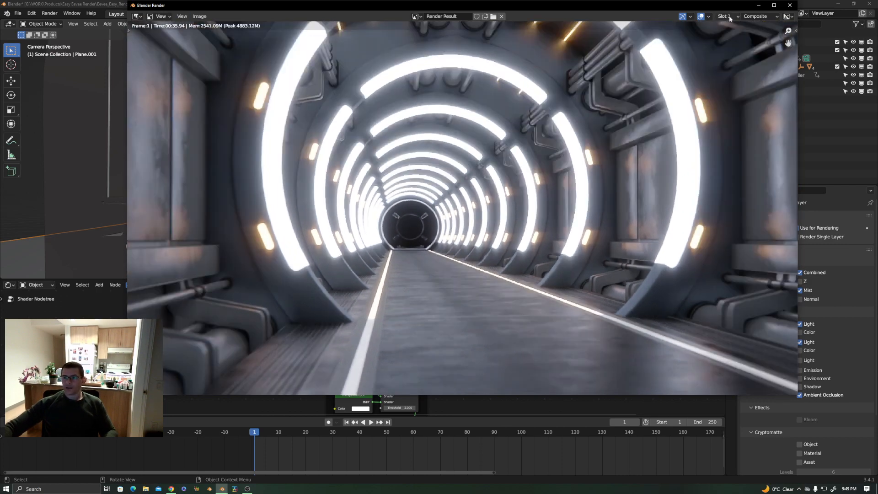
pyautogui.press('j')
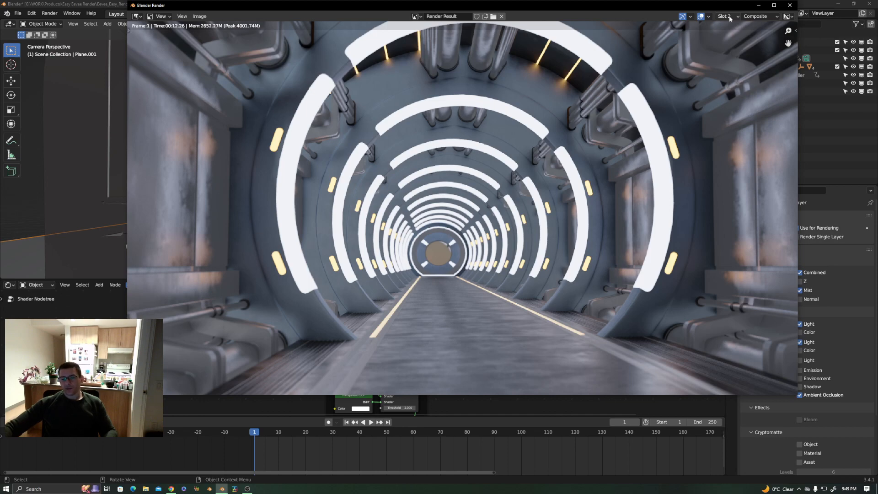
pyautogui.press('j')
pyautogui.scroll(1, 423, 220)
pyautogui.scroll(-2, 423, 220)
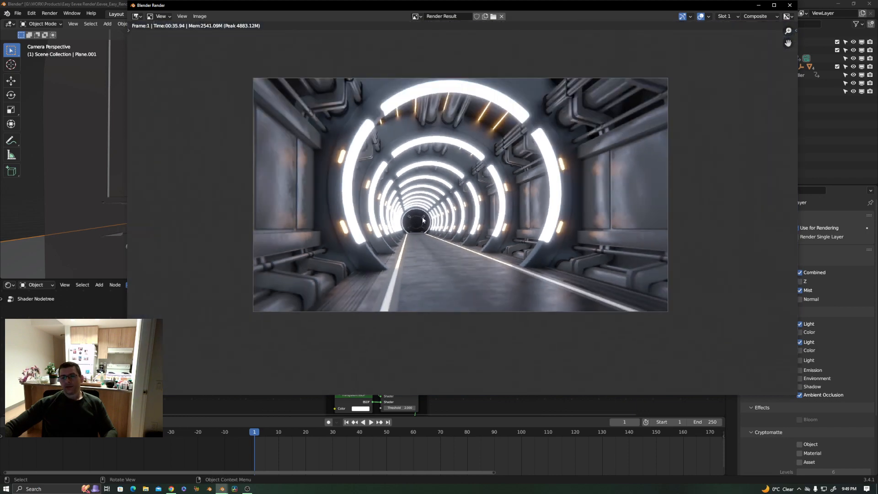
pyautogui.scroll(2, 417, 257)
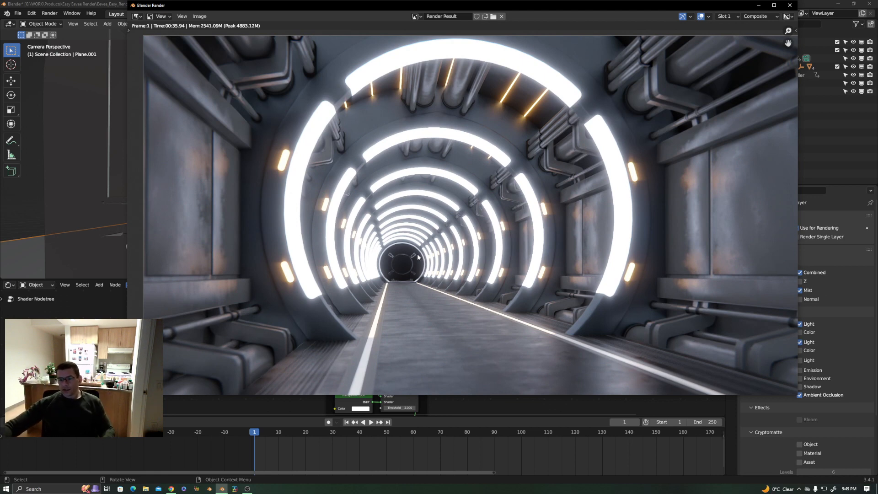
pyautogui.scroll(-3, 418, 257)
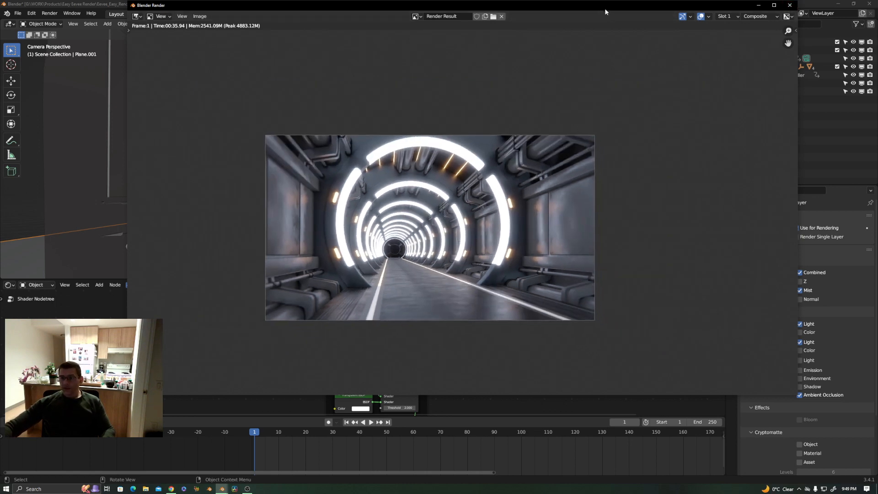
# - Close the render window, then show the render result in place of the 3D viewport and the compositor in place of the shader editor
pyautogui.moveTo(605, 11); pyautogui.dragTo(705, 45)
pyautogui.click(781, 43)
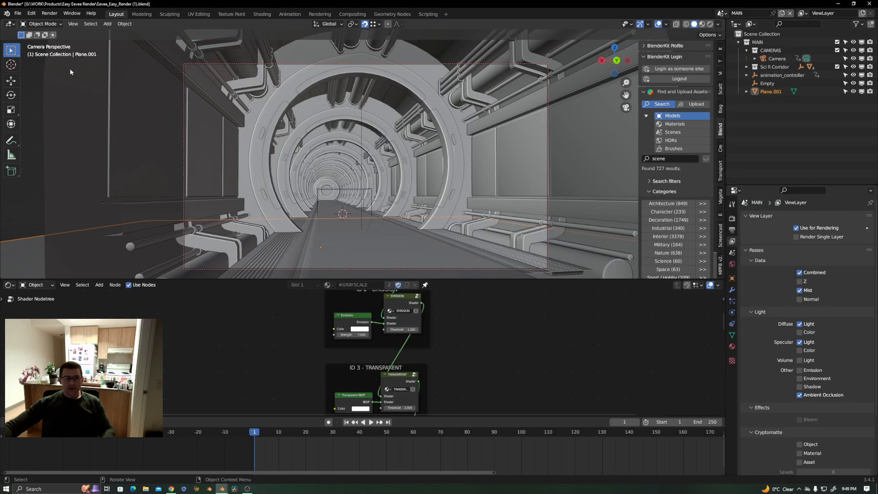
pyautogui.click(10, 23)
pyautogui.click(24, 56)
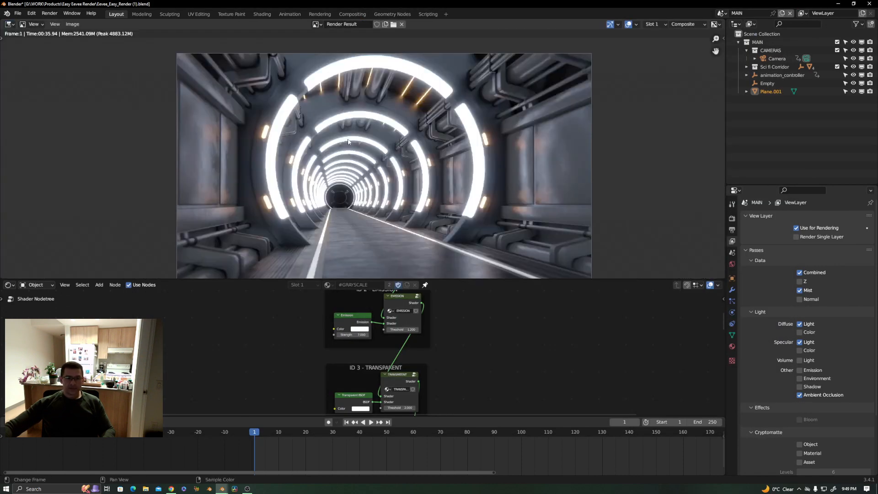
pyautogui.click(10, 285)
pyautogui.click(30, 334)
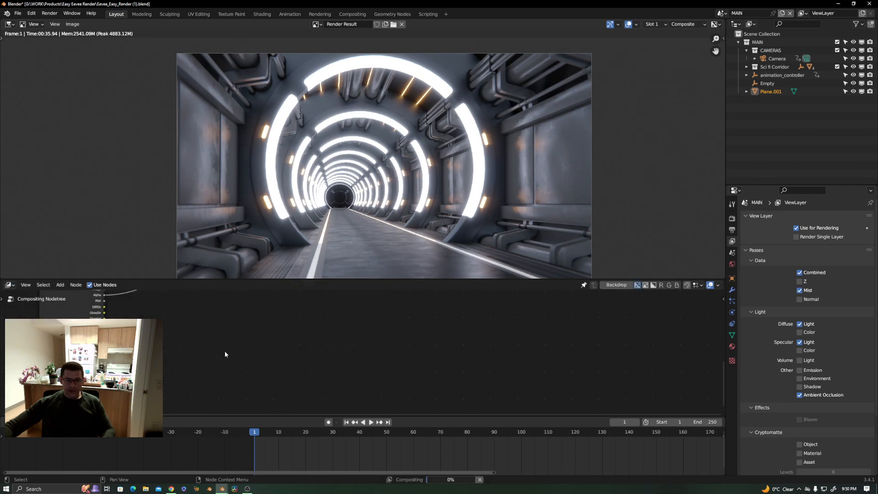
# - Open the EFFECTS node group for editing and enlarge the compositor area to show its nodes
pyautogui.moveTo(224, 350); pyautogui.dragTo(359, 284, button='middle')
pyautogui.moveTo(409, 327); pyautogui.dragTo(356, 394, button='middle')
pyautogui.moveTo(502, 370); pyautogui.dragTo(426, 393, button='middle')
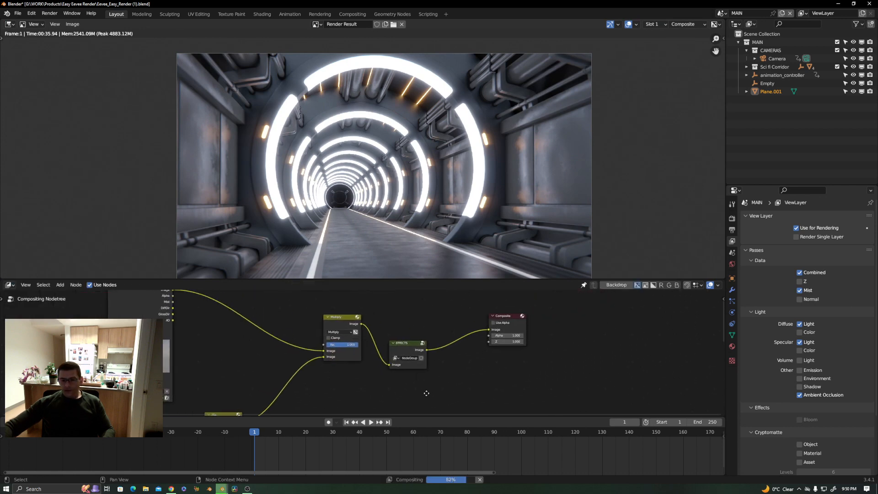
pyautogui.click(407, 344)
pyautogui.press('Tab')
pyautogui.moveTo(279, 338); pyautogui.dragTo(209, 328, button='middle')
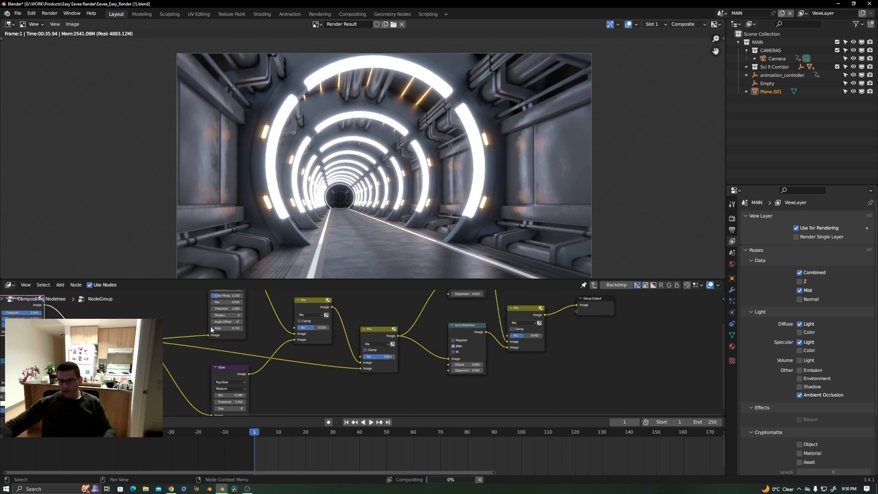
pyautogui.moveTo(433, 346); pyautogui.dragTo(400, 378, button='middle')
pyautogui.scroll(-6, 409, 360)
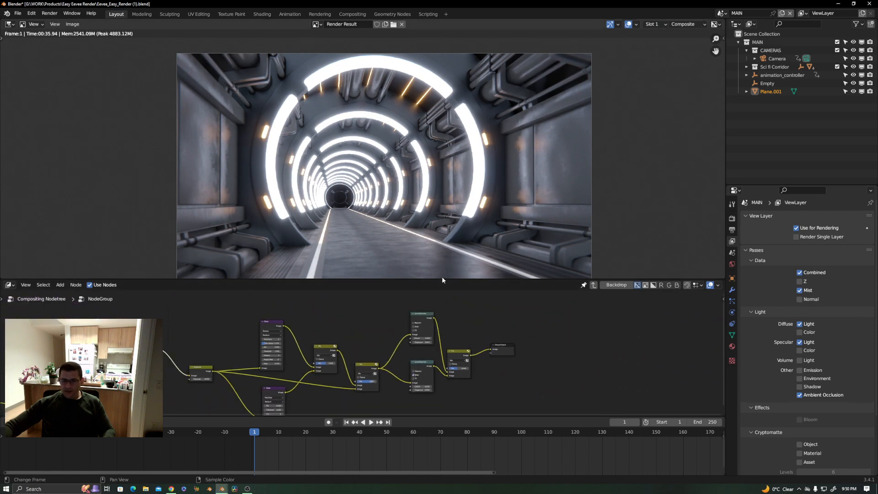
pyautogui.moveTo(442, 278); pyautogui.dragTo(442, 258)
pyautogui.moveTo(439, 336); pyautogui.dragTo(466, 310, button='middle')
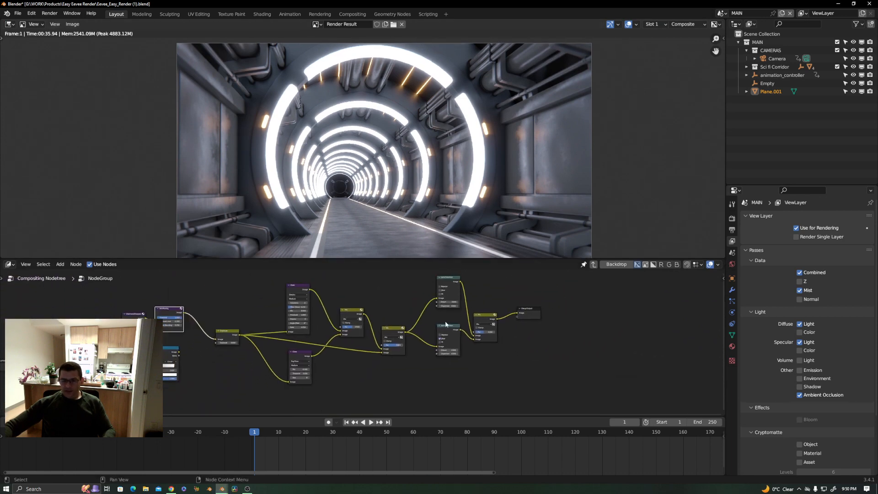
# - Try a factor of 0.959 on the Mix node that feeds the Lens Distortion nodes
pyautogui.scroll(9, 399, 338)
pyautogui.moveTo(399, 352); pyautogui.dragTo(404, 353)
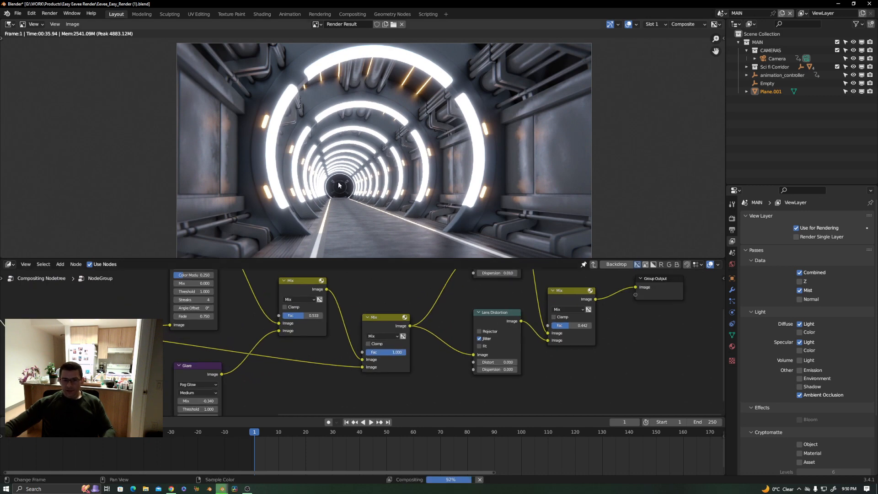
pyautogui.keyDown('shift'); pyautogui.moveTo(401, 356); pyautogui.dragTo(405, 355); pyautogui.keyUp('shift')
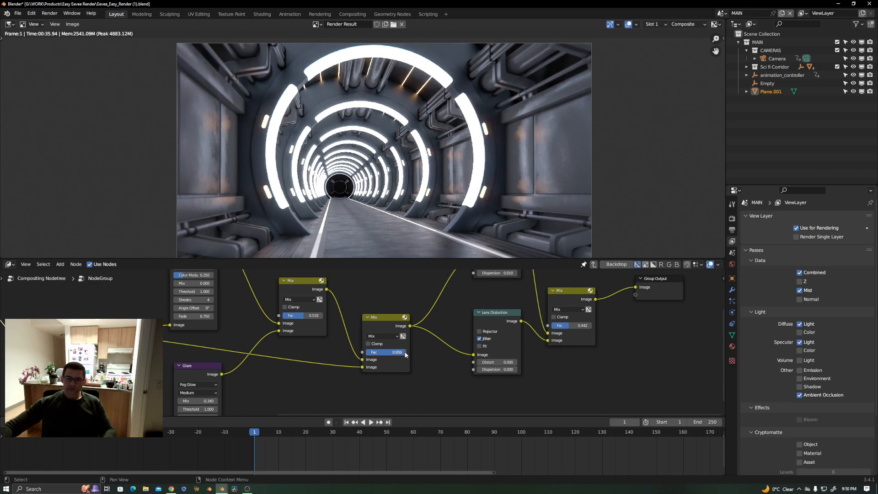
# - Set the factor of the Mix node combining the two Glare nodes to 1.000 and check the glow in the render
pyautogui.scroll(5, 433, 201)
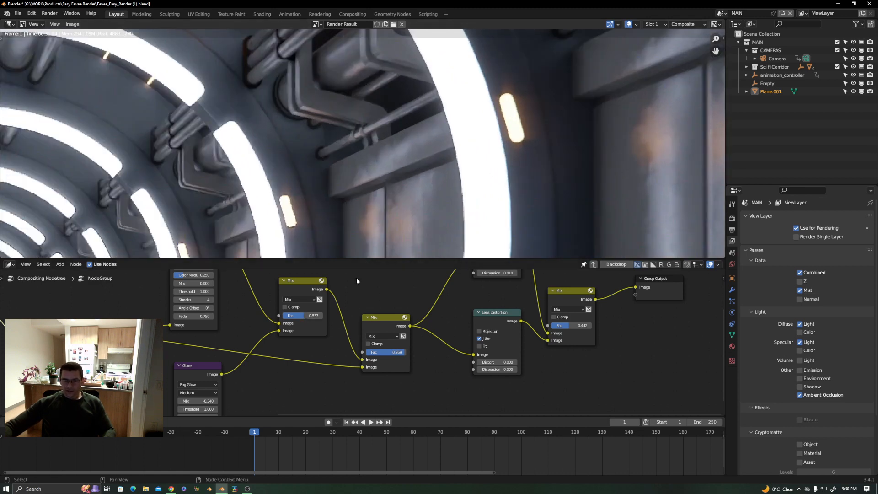
pyautogui.moveTo(304, 316); pyautogui.dragTo(322, 316)
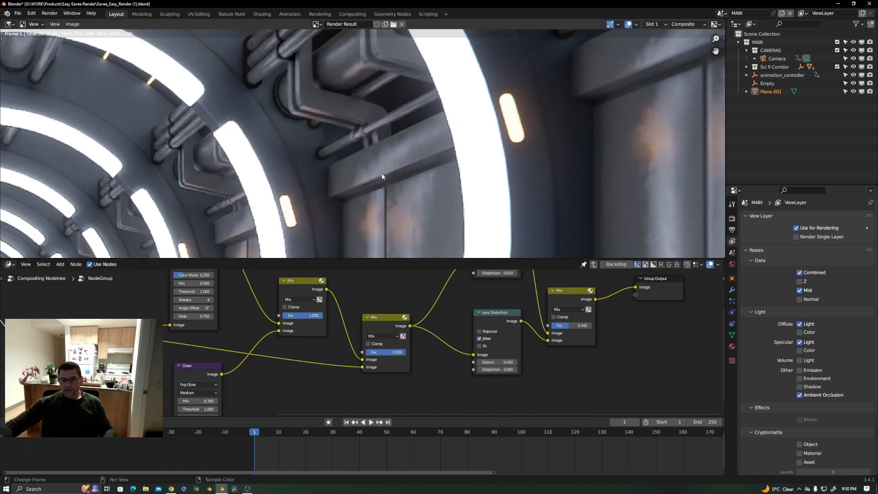
pyautogui.scroll(-5, 383, 177)
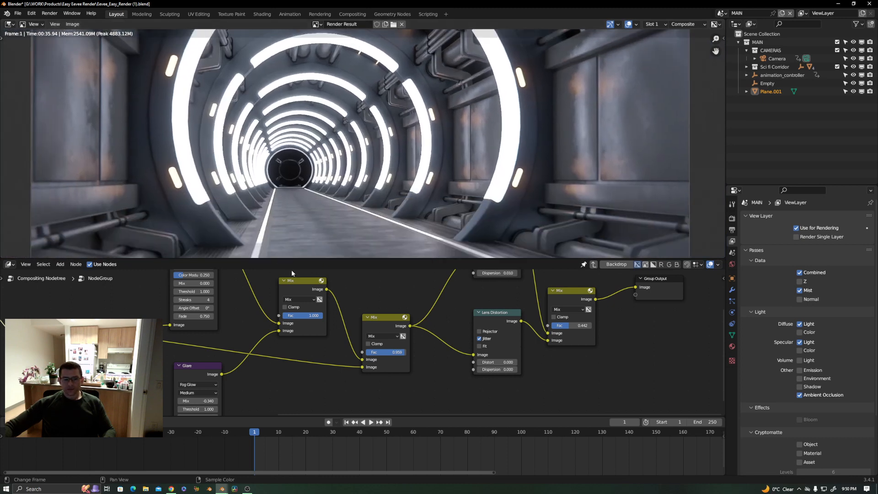
# - Set the factor of the Mix node feeding the Lens Distortion nodes to 0.918 and check the corridor image
pyautogui.moveTo(400, 352); pyautogui.dragTo(396, 352)
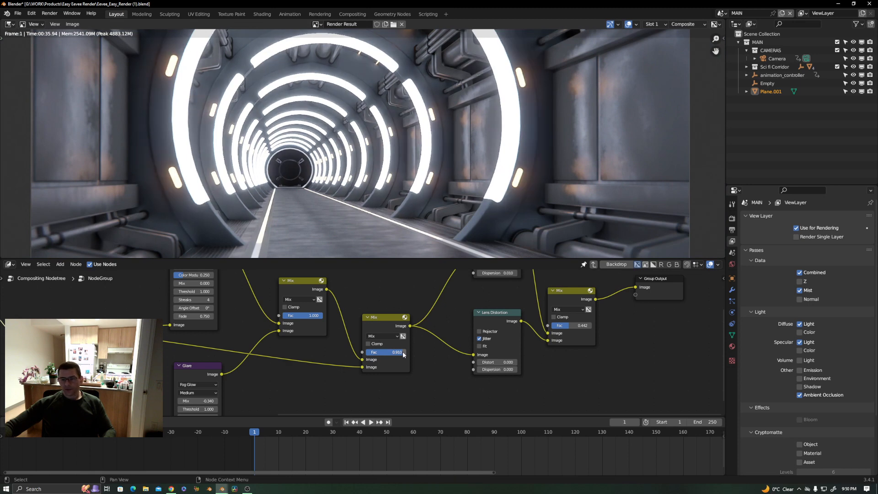
pyautogui.keyDown('shift'); pyautogui.moveTo(397, 352); pyautogui.dragTo(400, 352); pyautogui.keyUp('shift')
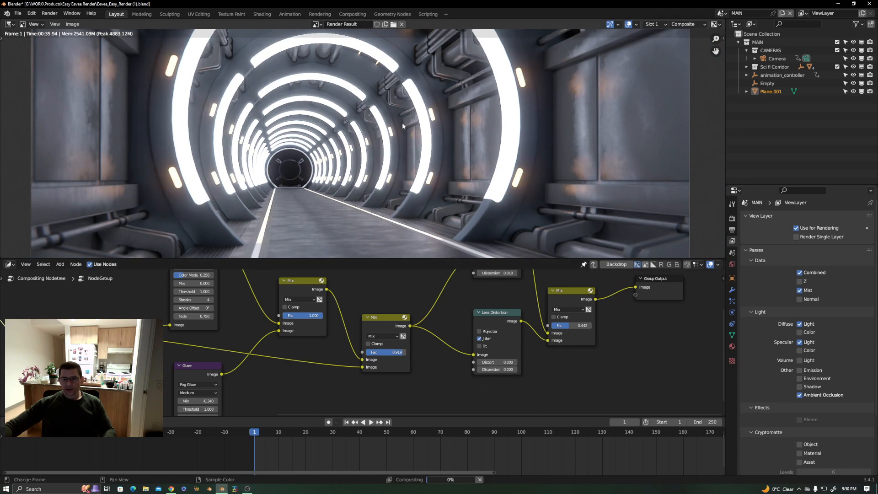
pyautogui.scroll(-1, 402, 122)
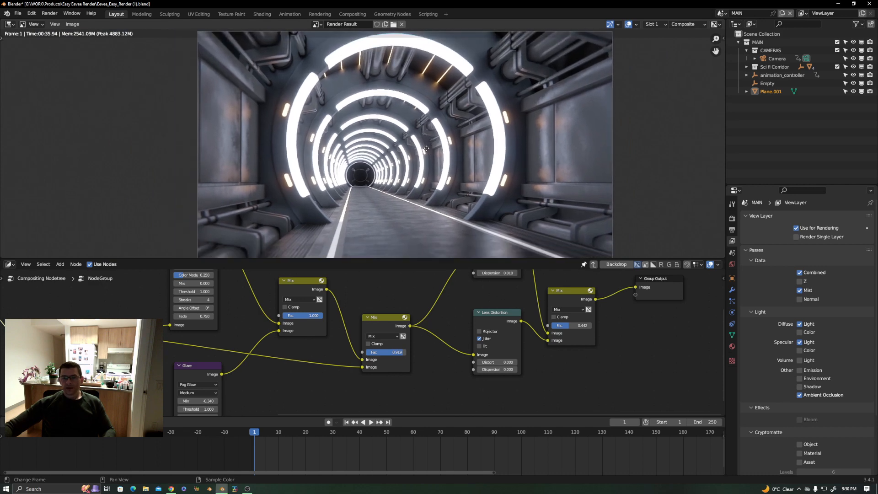
pyautogui.scroll(2, 361, 192)
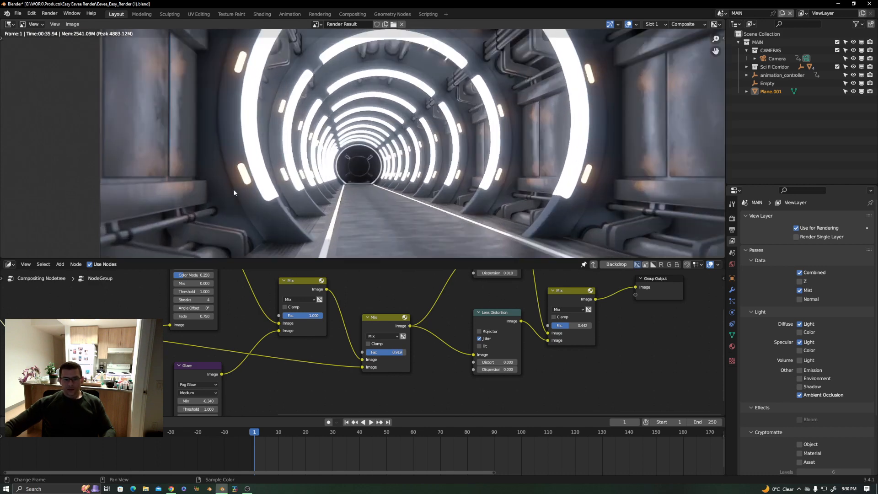
pyautogui.moveTo(367, 307); pyautogui.dragTo(369, 309, button='middle')
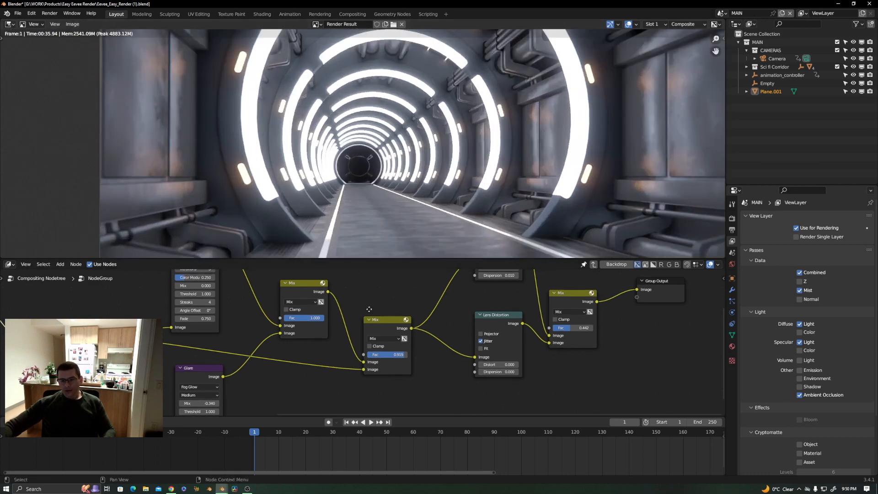
# - Leave the EFFECTS node group and switch the render image area back to the 3D viewport
pyautogui.scroll(-4, 517, 320)
pyautogui.press('Tab')
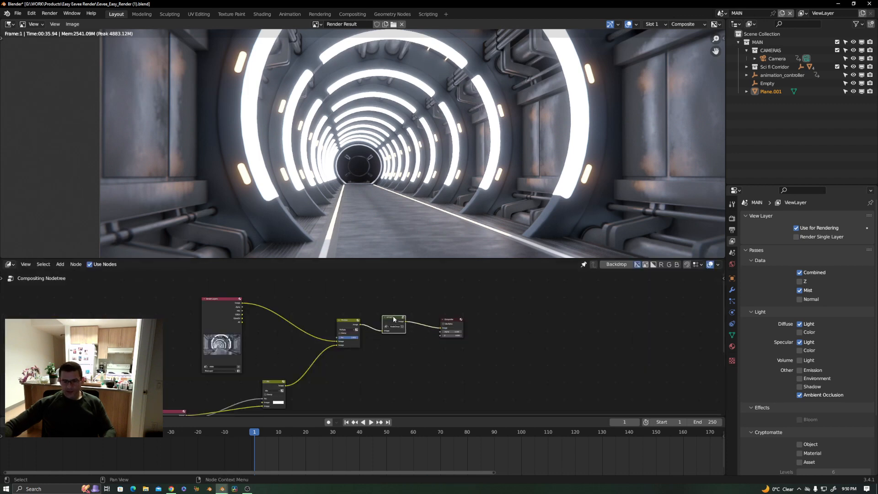
pyautogui.scroll(1, 393, 318)
pyautogui.scroll(-3, 323, 340)
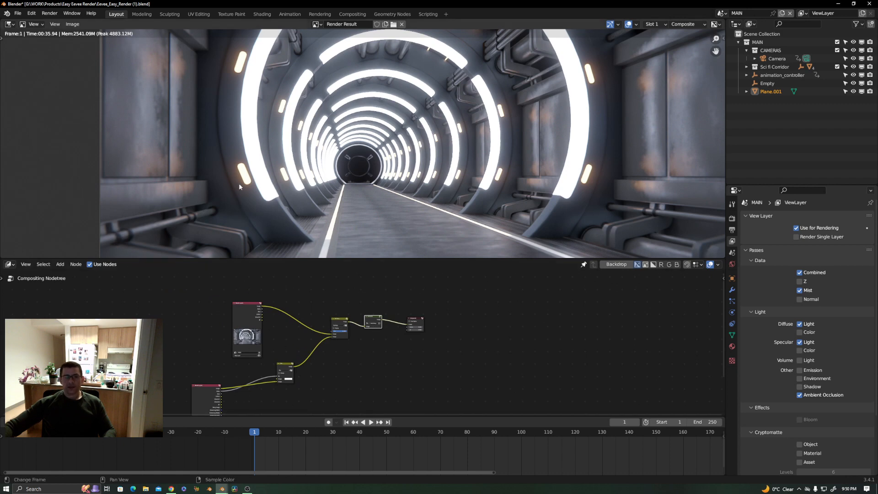
pyautogui.click(9, 24)
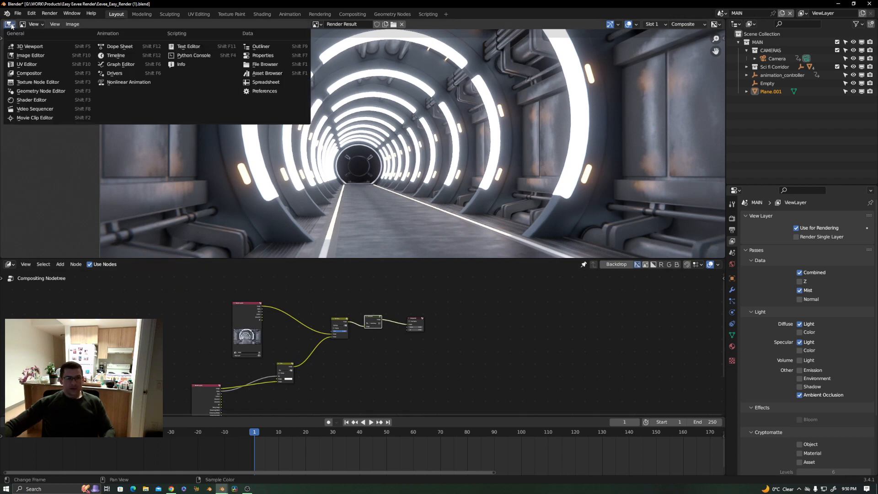
pyautogui.click(18, 47)
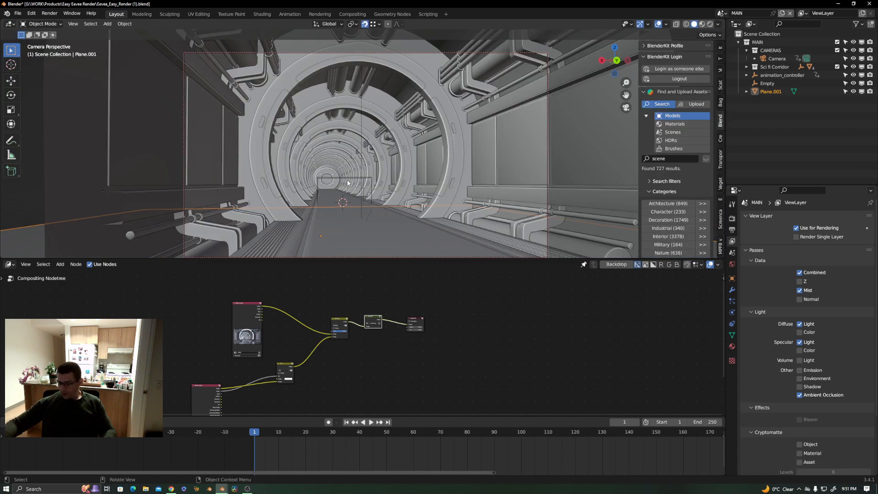
# - Delete the Sci fi Corridor collection together with all its objects from the scene
pyautogui.press('KP_0')
pyautogui.scroll(-9, 348, 183)
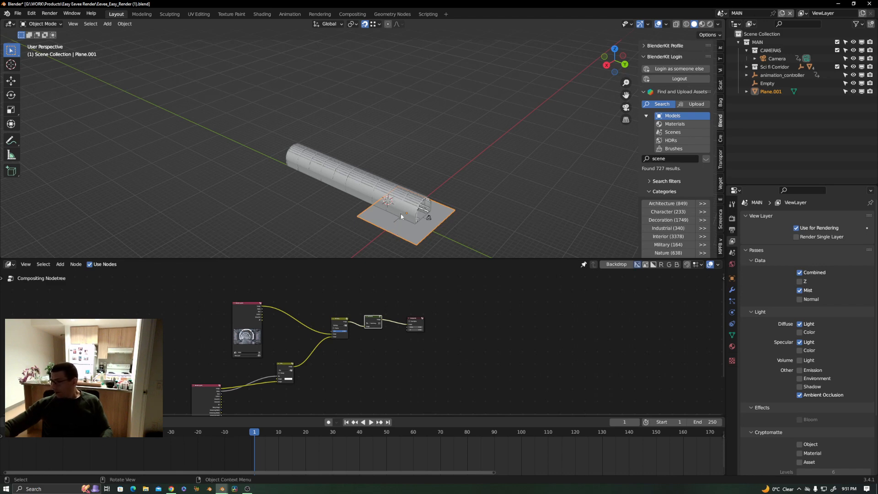
pyautogui.scroll(4, 398, 214)
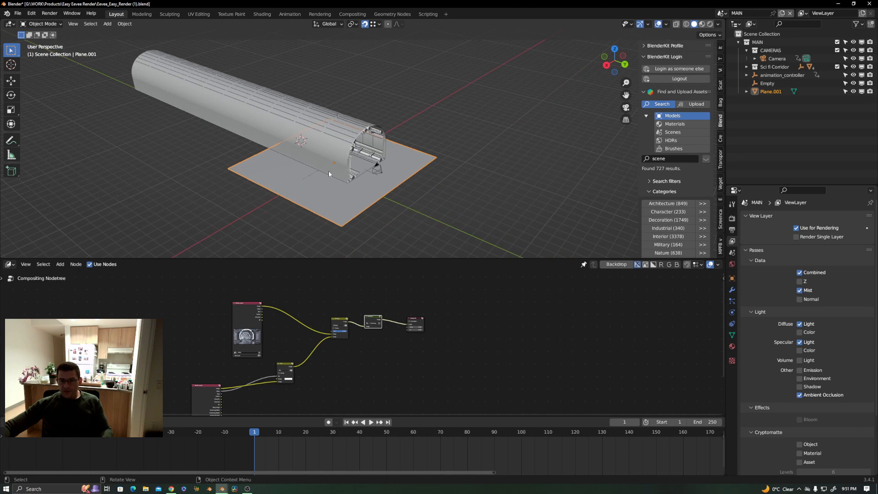
pyautogui.click(772, 67)
pyautogui.rightClick(772, 67)
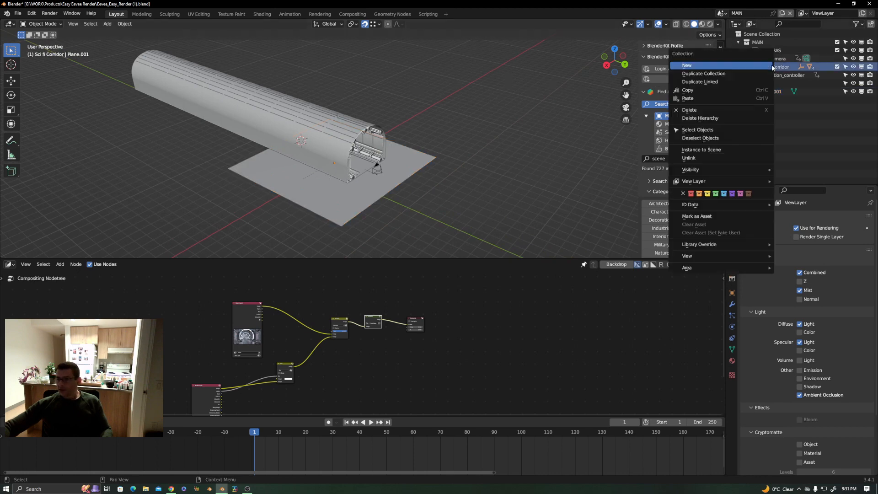
pyautogui.click(732, 118)
pyautogui.scroll(5, 334, 173)
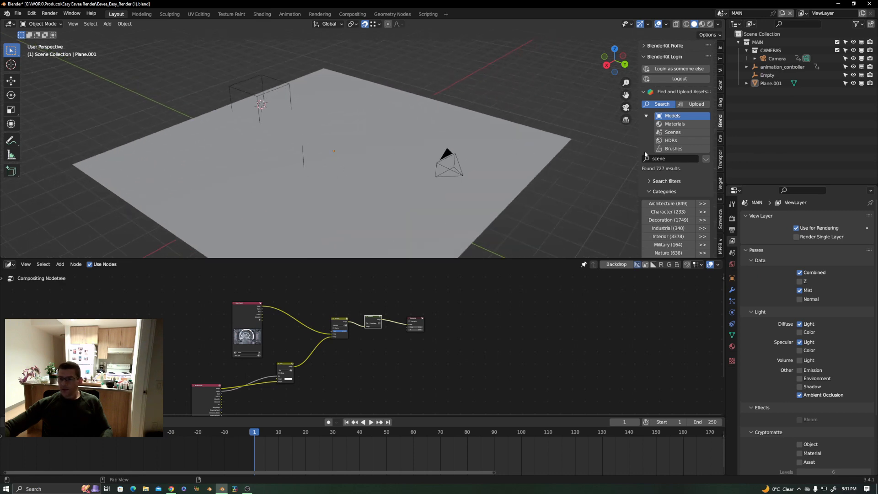
# - Browse the BlenderKit model results for "scene" and place the two-storey contemporary house with the brick column on the ground plane
pyautogui.click(707, 159)
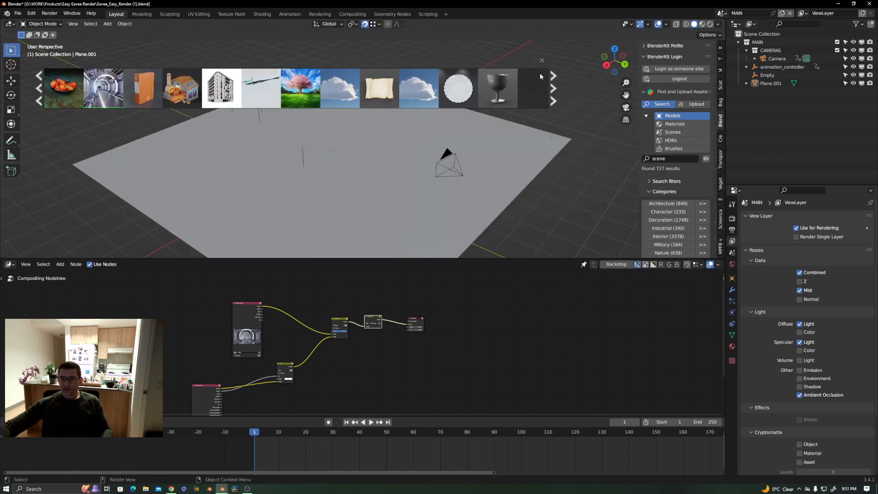
pyautogui.click(554, 77)
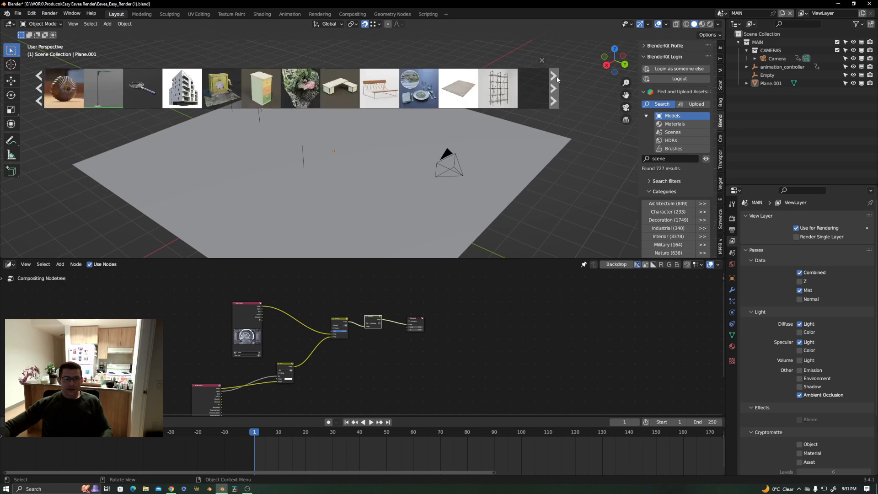
pyautogui.click(555, 77)
pyautogui.click(555, 77)
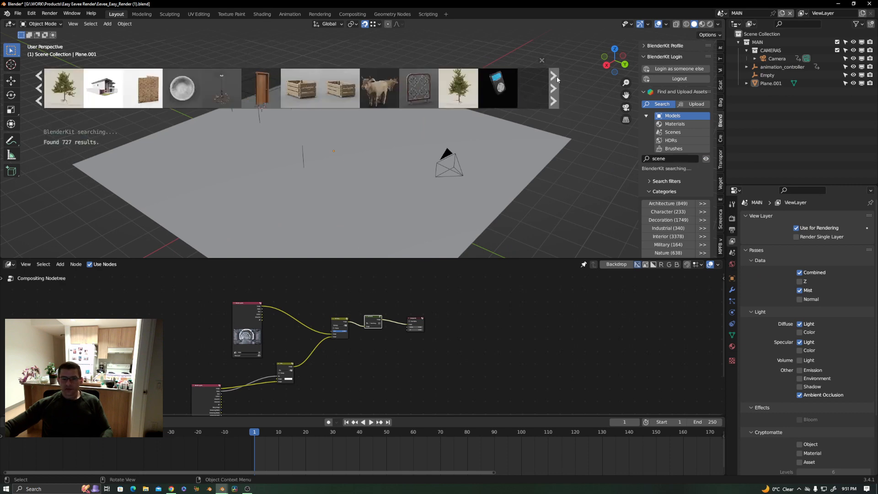
pyautogui.click(555, 76)
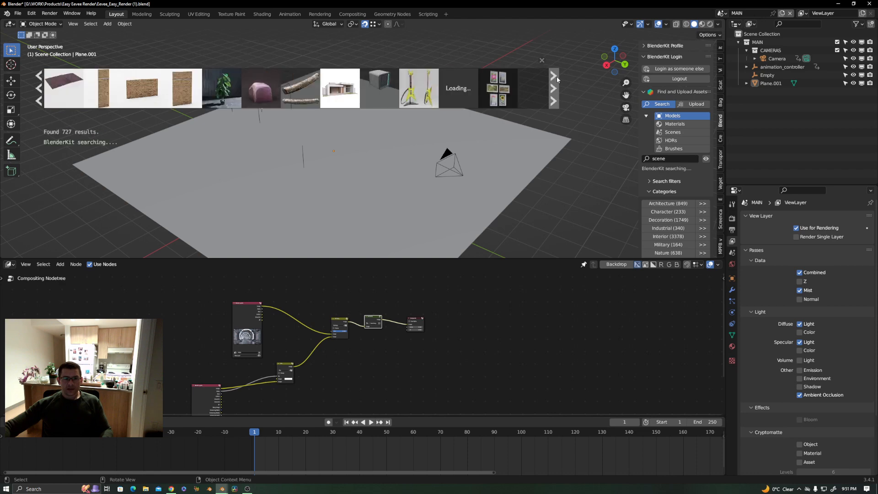
pyautogui.moveTo(326, 74)
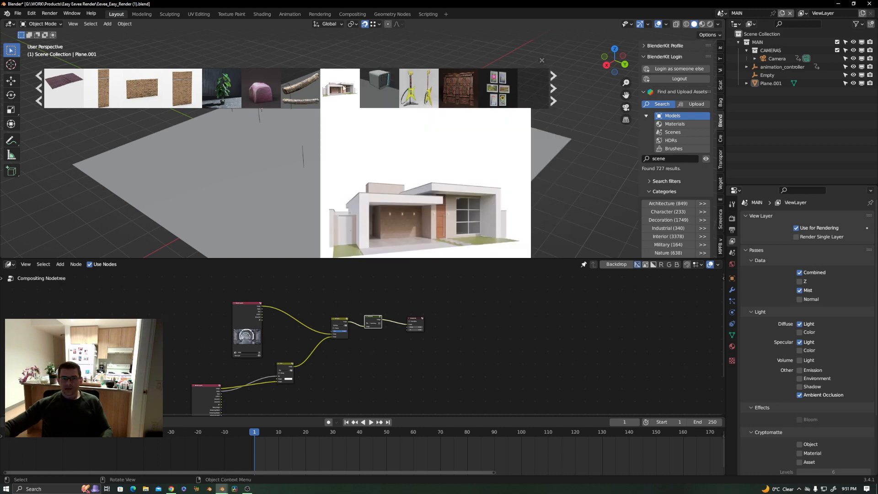
pyautogui.moveTo(237, 97)
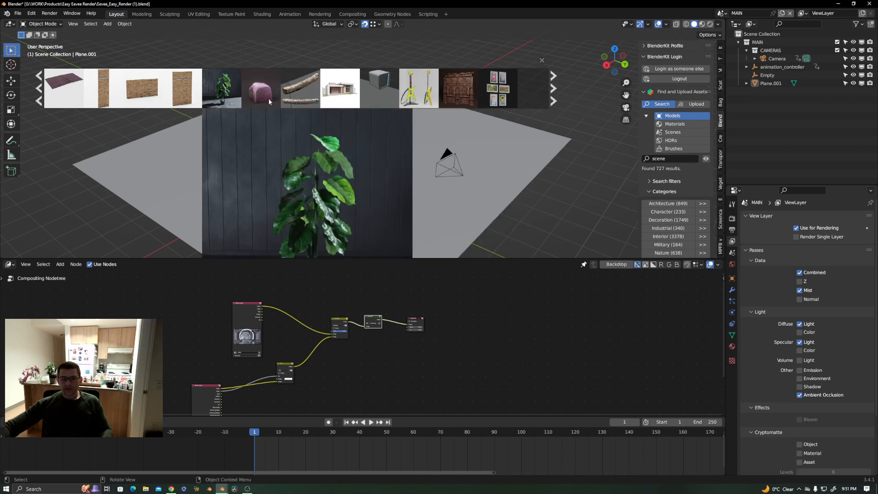
pyautogui.click(551, 89)
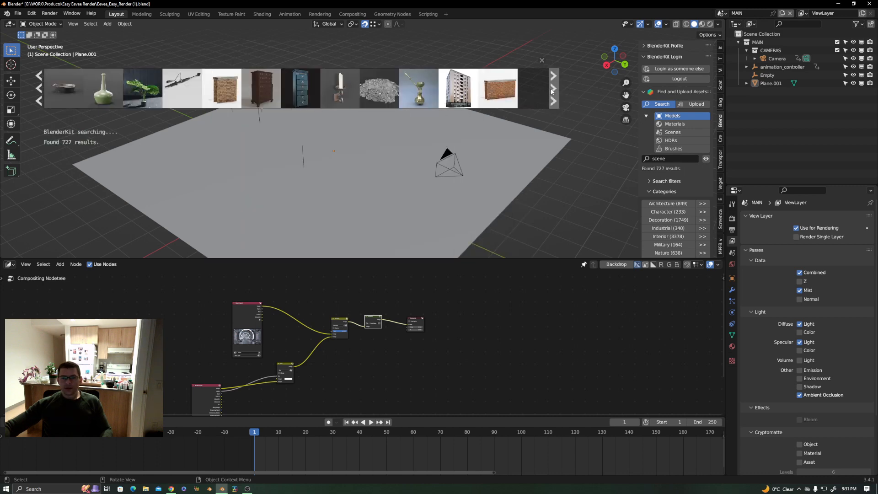
pyautogui.click(551, 89)
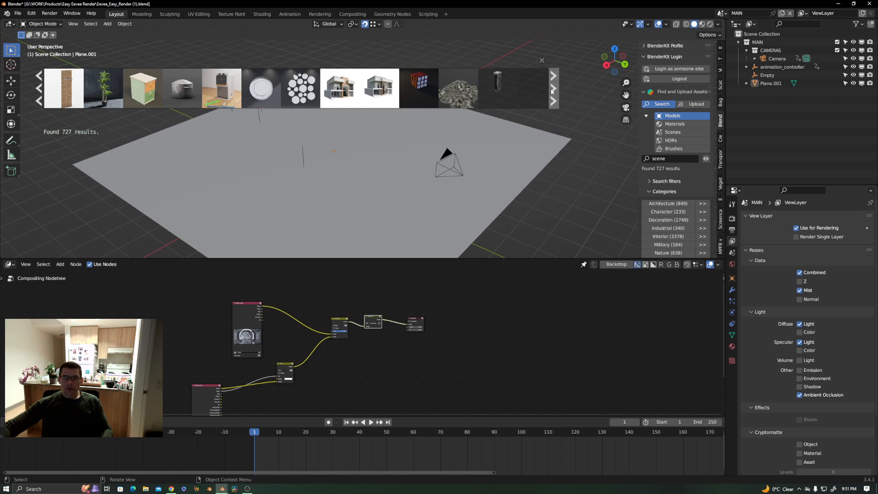
pyautogui.moveTo(387, 97)
pyautogui.moveTo(332, 92)
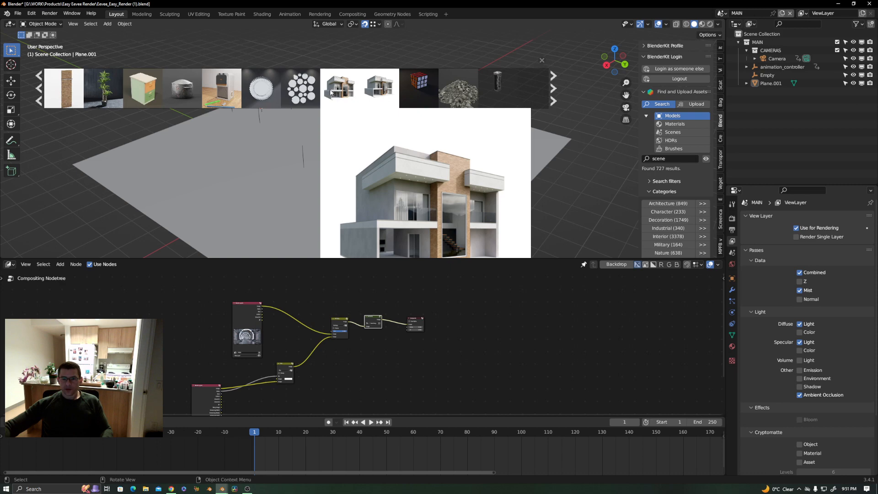
pyautogui.moveTo(340, 88); pyautogui.dragTo(302, 197)
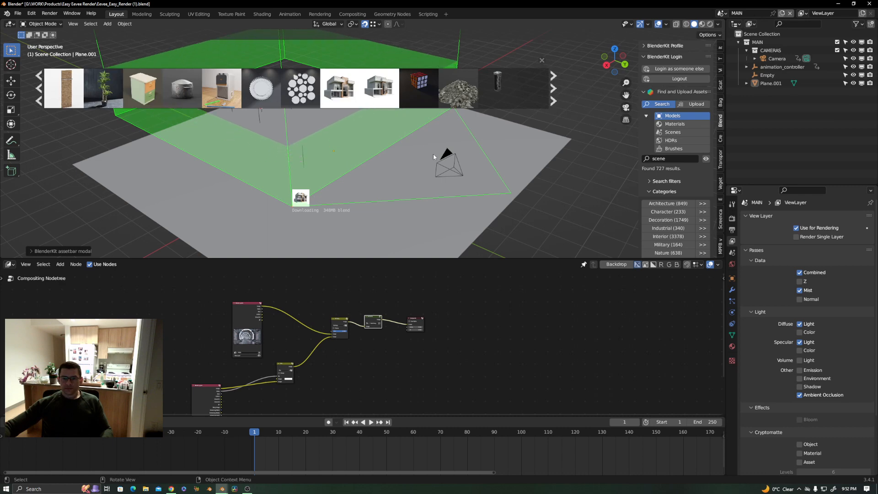
# - Look through further pages of the BlenderKit "scene" models and close the asset bar
pyautogui.click(553, 90)
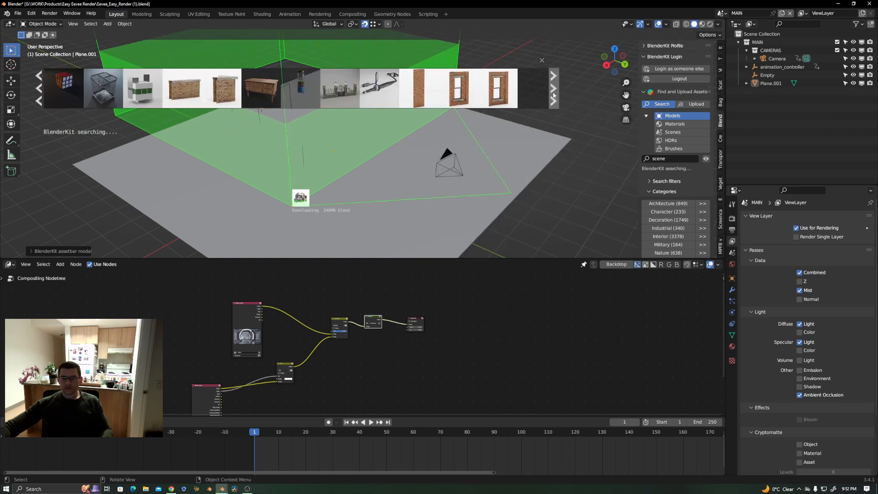
pyautogui.click(554, 95)
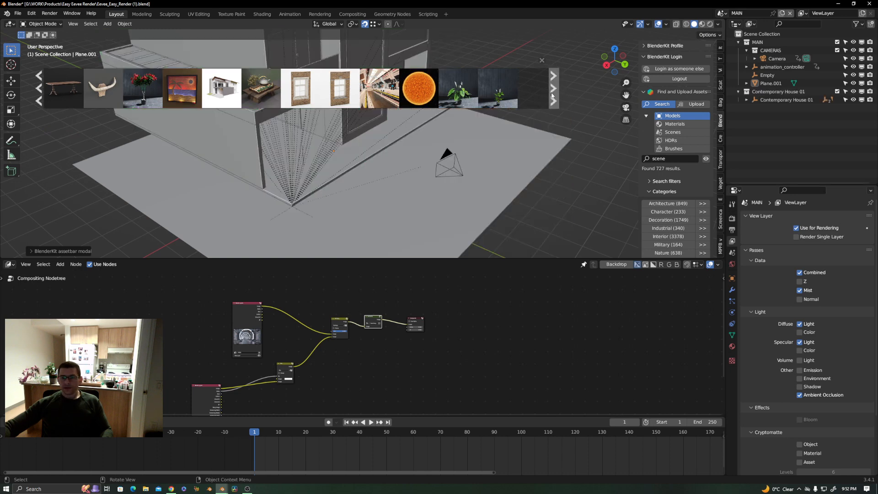
pyautogui.click(552, 95)
pyautogui.click(554, 96)
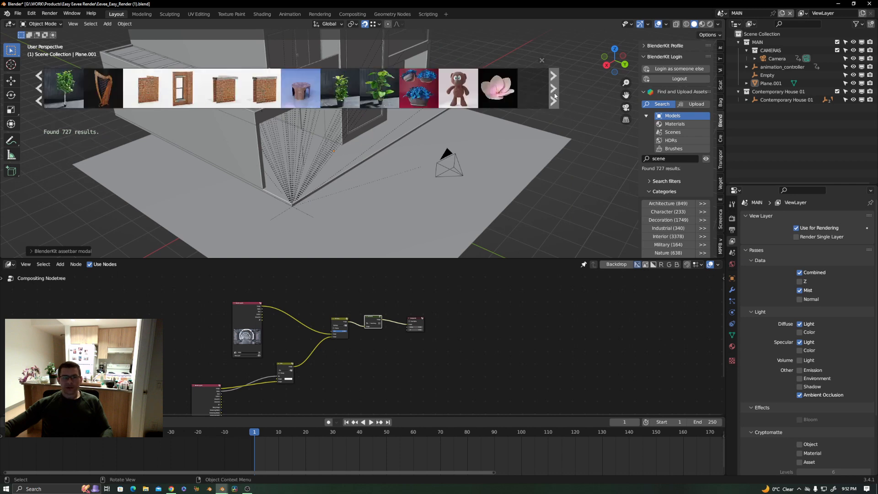
pyautogui.click(554, 96)
pyautogui.click(553, 96)
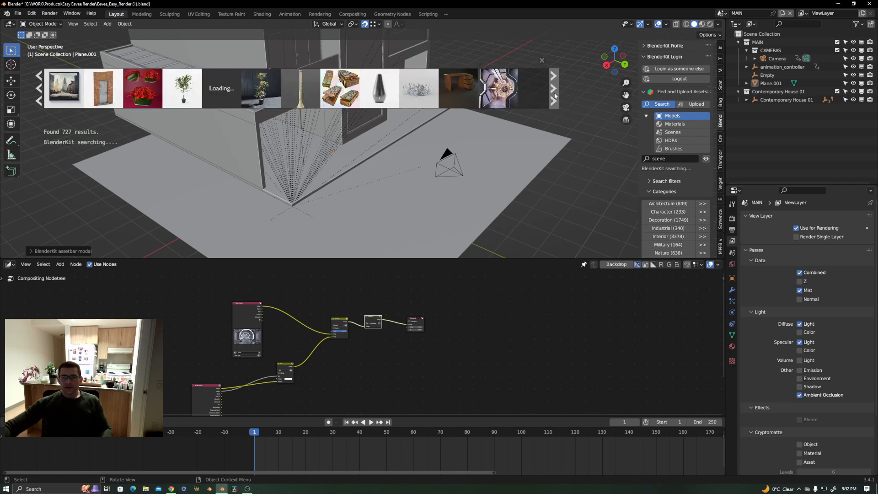
pyautogui.click(542, 61)
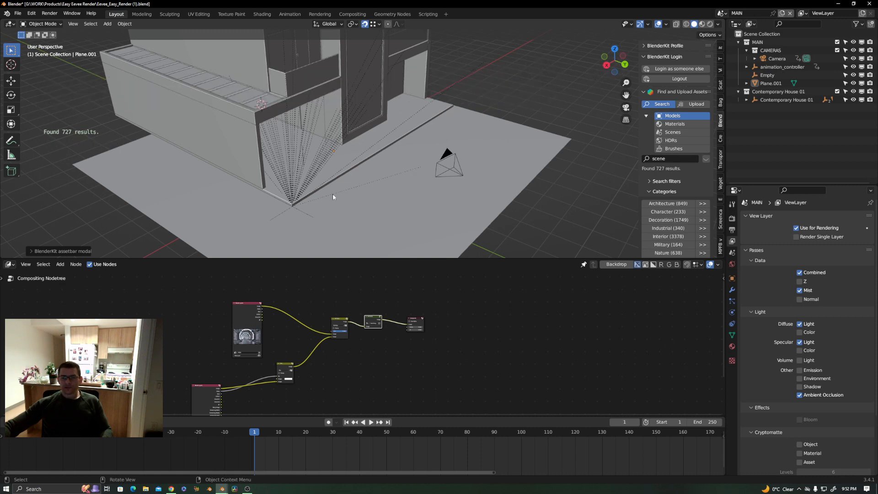
# - Move the Contemporary House 01 collection into the MAIN collection and bring the selected house into view from the front
pyautogui.moveTo(777, 92); pyautogui.dragTo(762, 44)
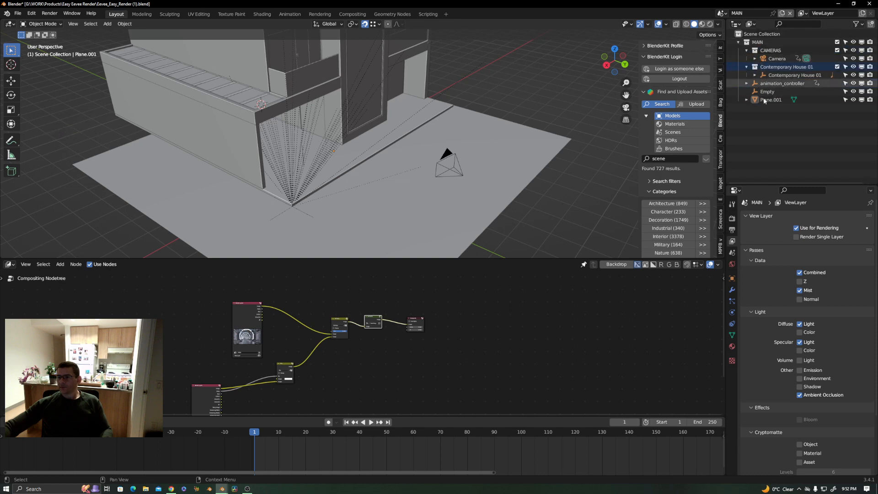
pyautogui.click(789, 75)
pyautogui.press('KP_Decimal')
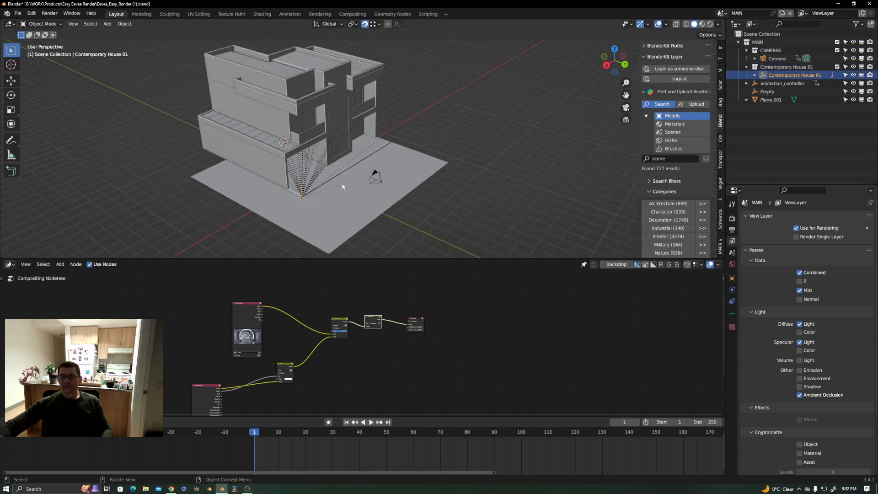
pyautogui.moveTo(368, 196); pyautogui.dragTo(337, 188, button='middle')
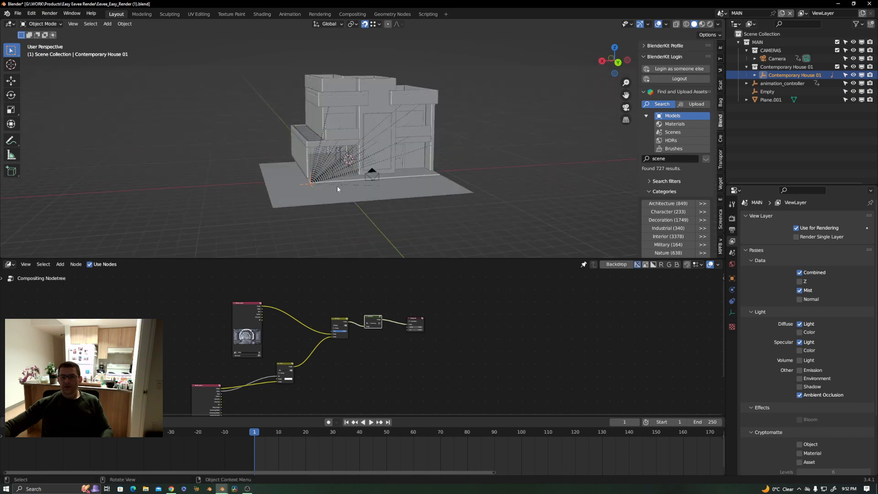
# - Scale the ground plane uniformly to a little over twice its size so it extends well beyond the house
pyautogui.click(350, 194)
pyautogui.press('s')
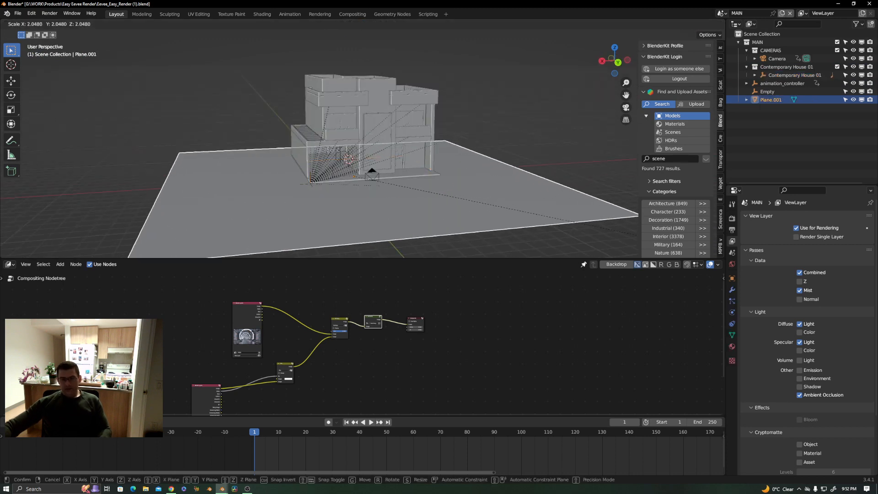
pyautogui.click(48, 3)
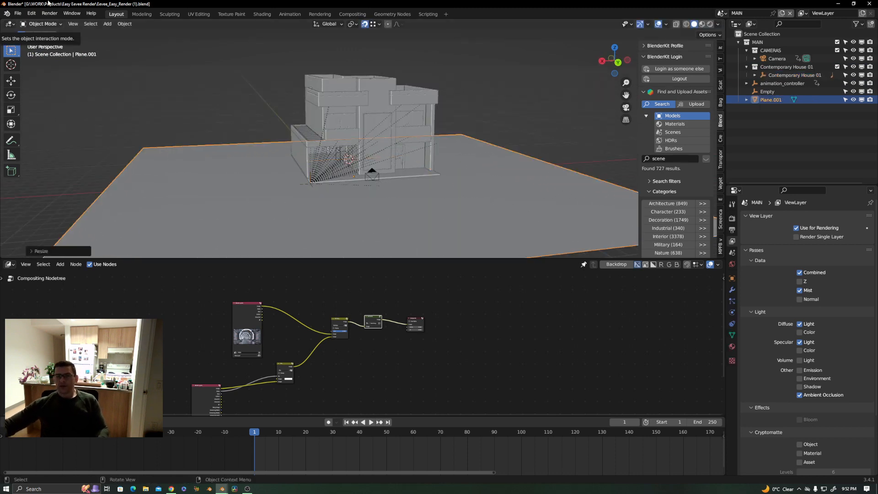
# - Switch to the camera view and reposition the camera farther back to frame the house from its front corner
pyautogui.press('KP_0')
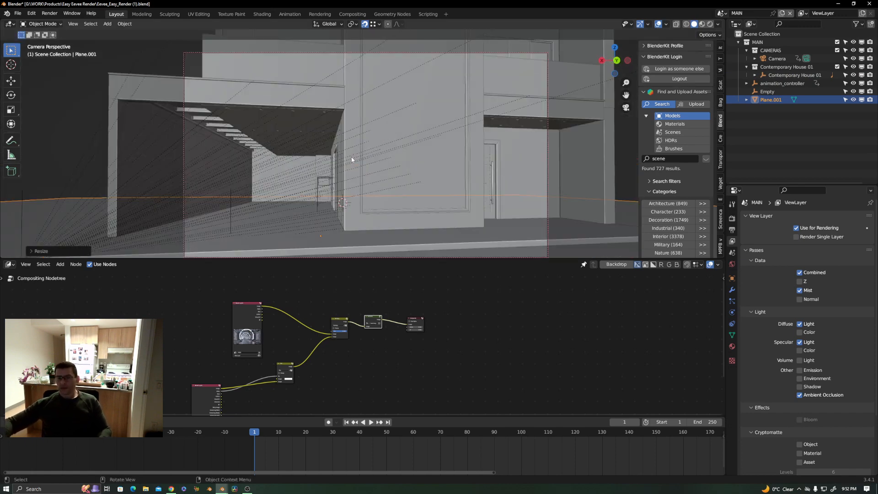
pyautogui.scroll(-3, 395, 120)
pyautogui.keyDown('shift'); pyautogui.moveTo(395, 126); pyautogui.dragTo(352, 136, button='middle'); pyautogui.keyUp('shift')
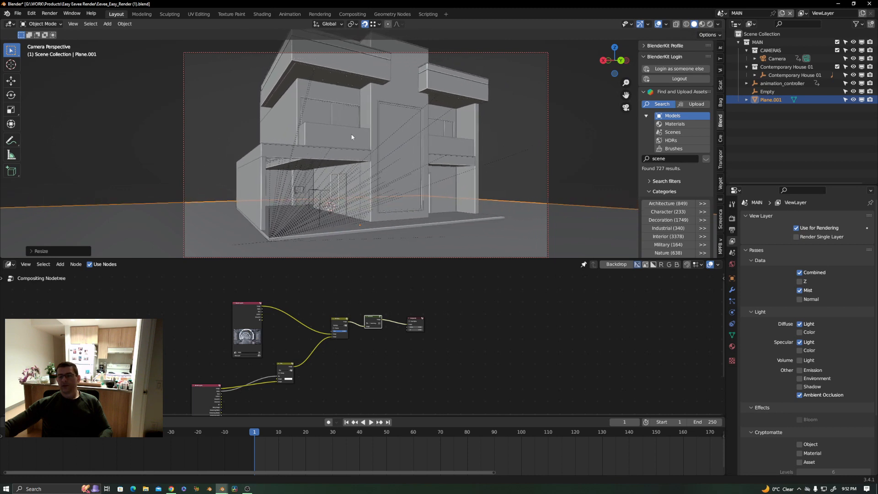
# - Set the camera's vertical lens shift to 0.145 and enlarge the 3D viewport to refine the framing of the house
pyautogui.click(773, 59)
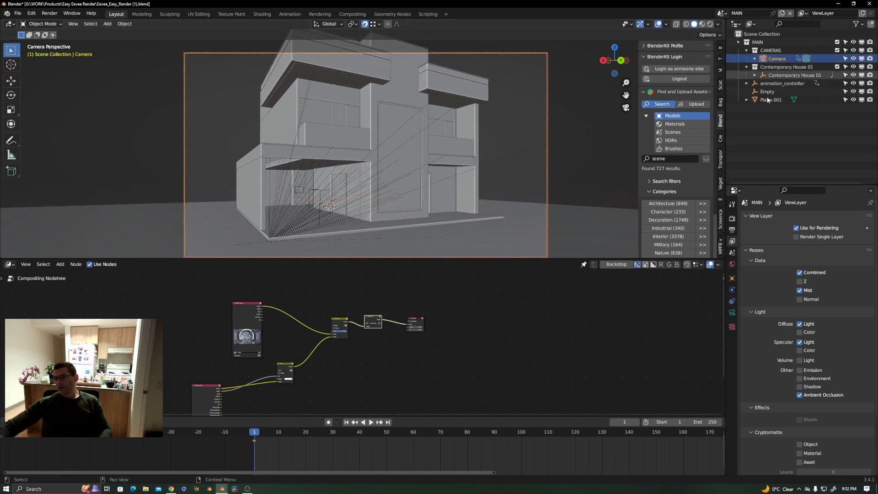
pyautogui.click(732, 311)
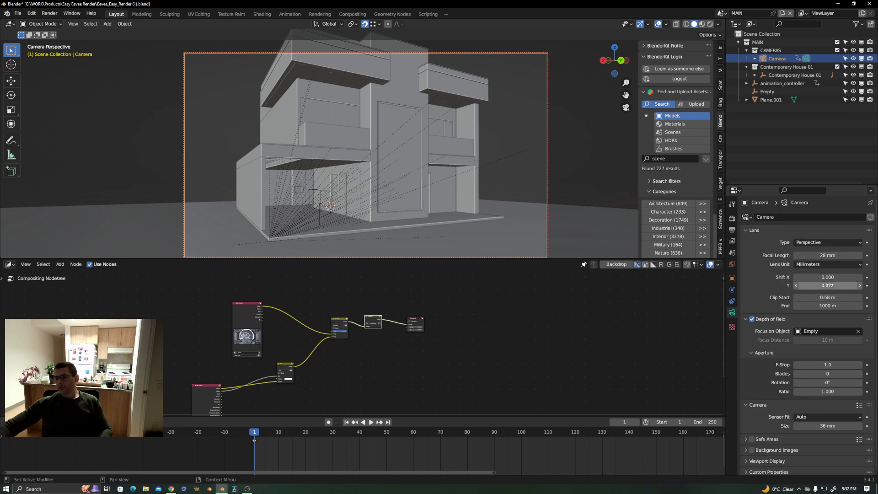
pyautogui.moveTo(829, 285)
pyautogui.mouseDown()
pyautogui.moveTo(860, 286)
pyautogui.moveTo(830, 287)
pyautogui.mouseUp()
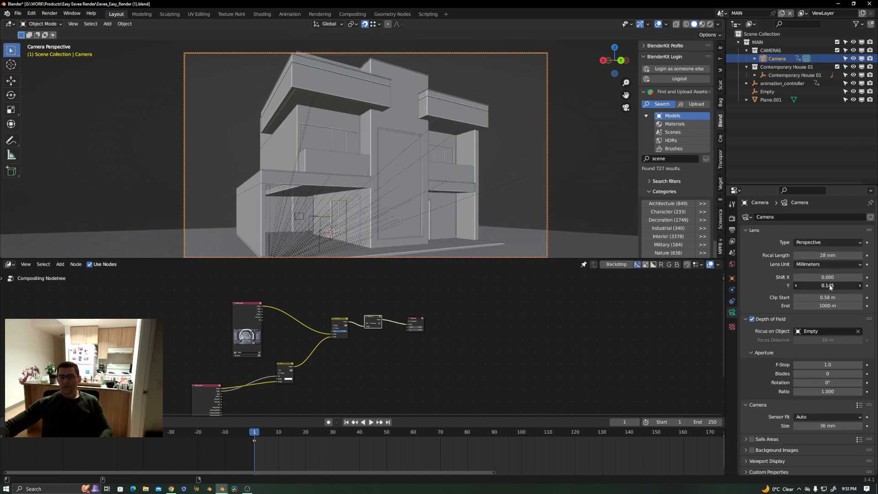
pyautogui.moveTo(574, 260); pyautogui.dragTo(590, 355)
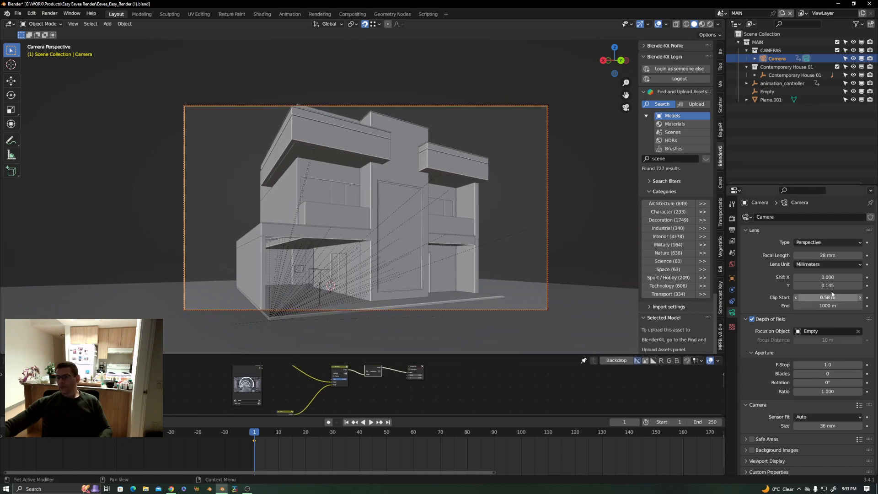
pyautogui.scroll(-2, 311, 224)
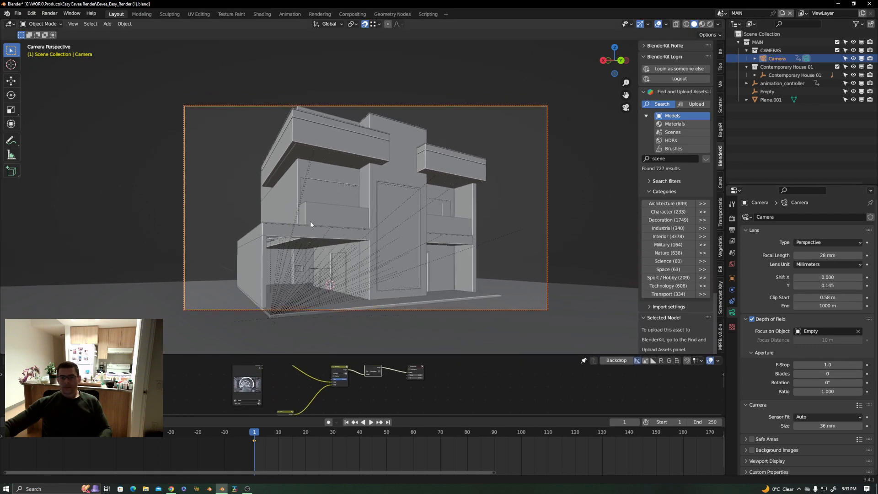
# - Fine-tune the camera framing so the whole house fits the frame and switch the viewport to rendered shading
pyautogui.scroll(2, 316, 222)
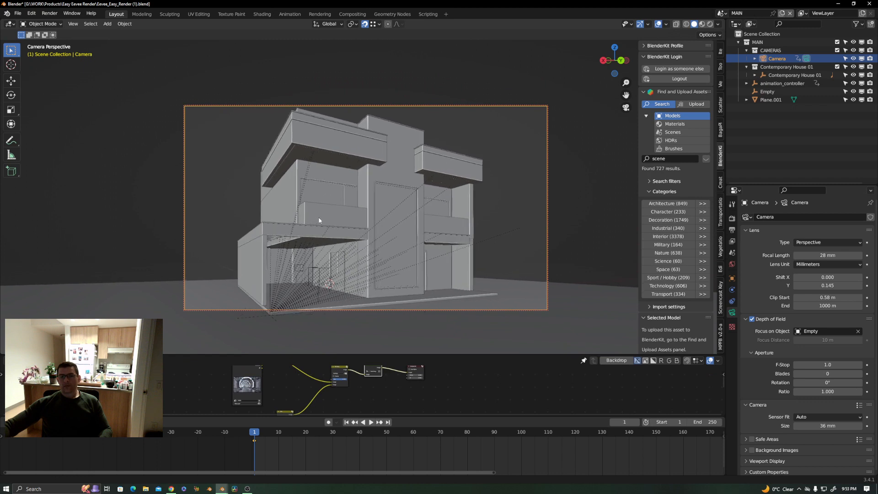
pyautogui.scroll(1, 324, 213)
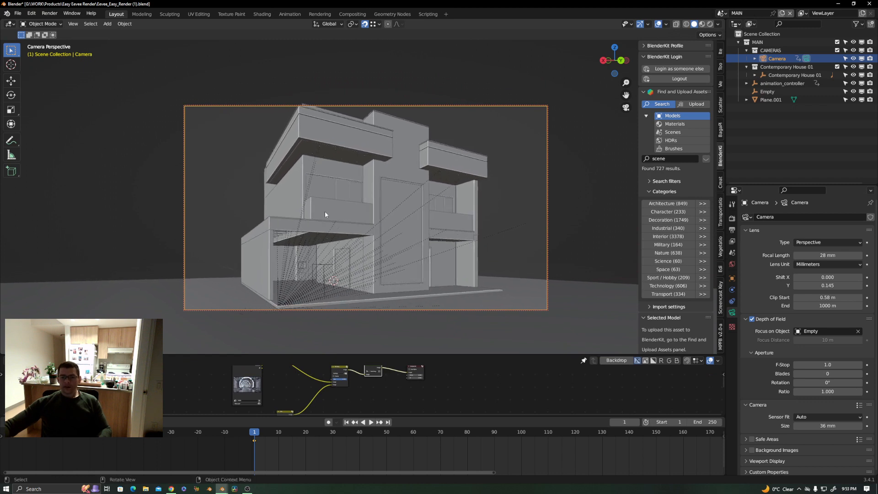
pyautogui.press('z')
pyautogui.click(327, 172)
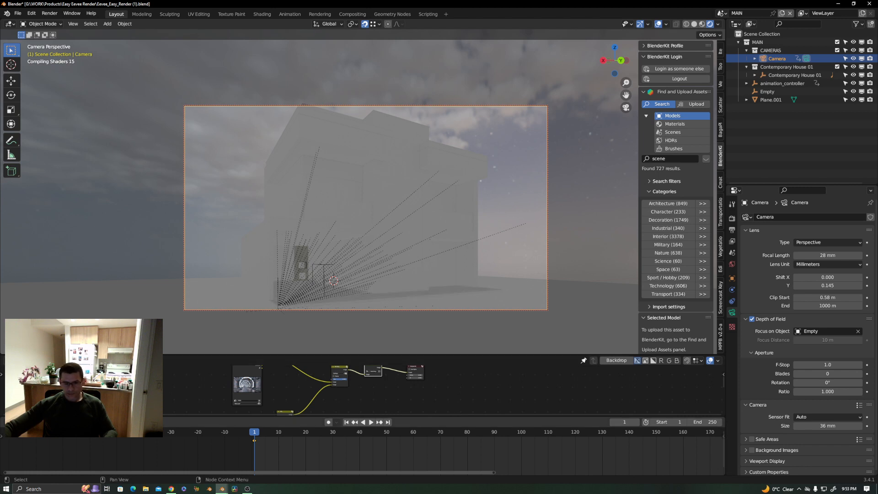
pyautogui.click(4, 423)
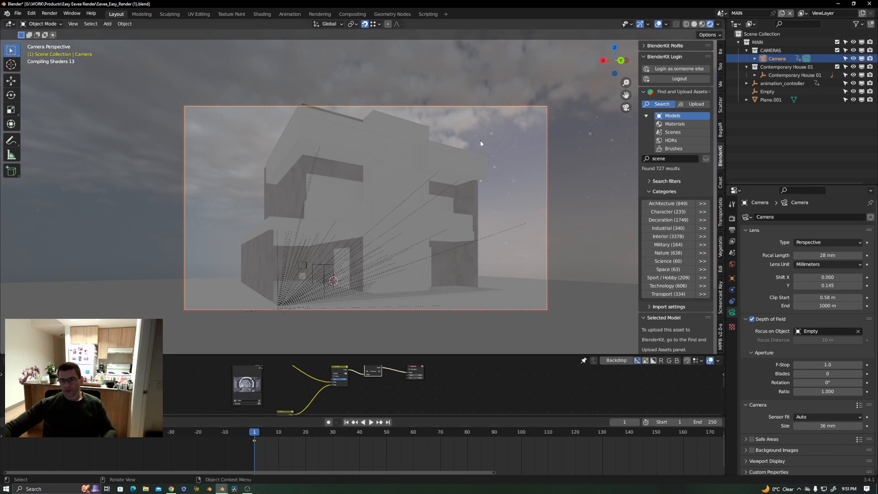
# - Select the upper-floor glass door and turn off Relationship Lines in the viewport overlays
pyautogui.click(345, 191)
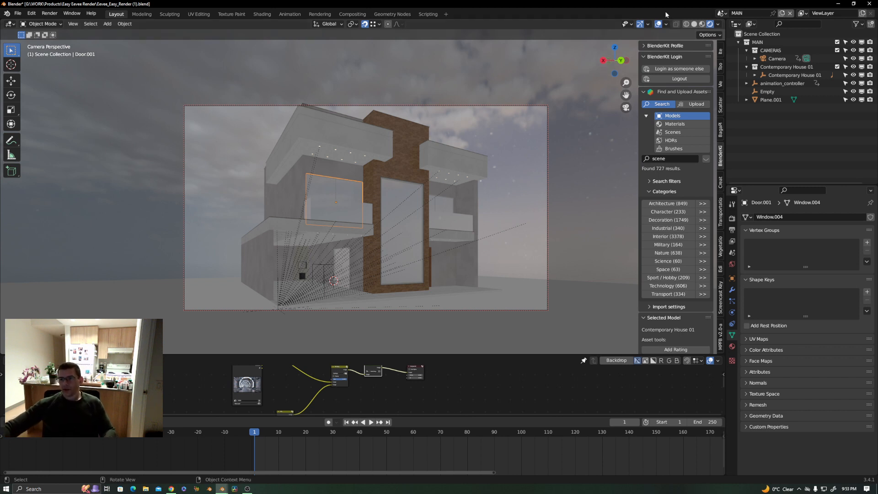
pyautogui.click(648, 25)
pyautogui.click(666, 25)
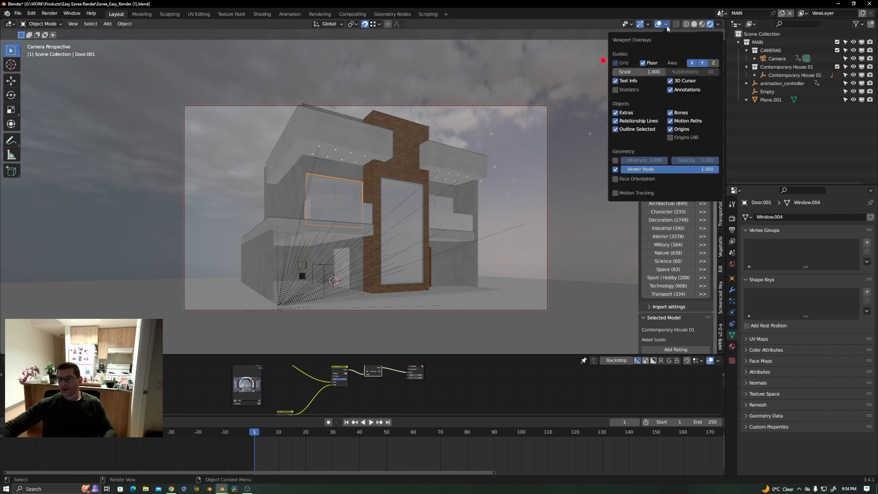
pyautogui.click(617, 121)
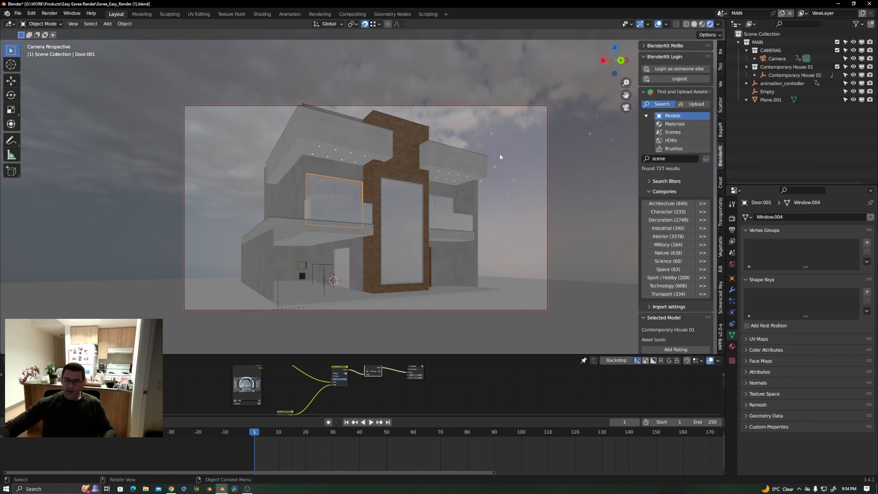
# - Select the balcony railing beside the brick column, enlarge the compositor area and change it to the Shader Editor
pyautogui.click(461, 224)
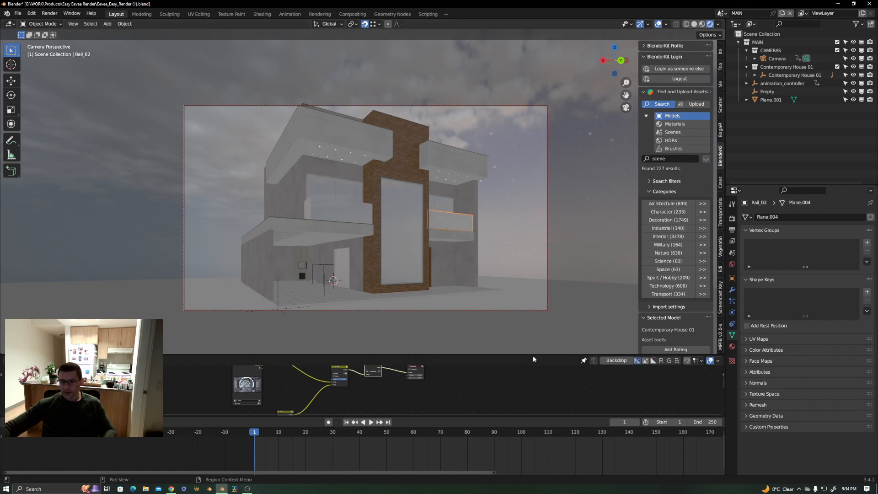
pyautogui.click(457, 353)
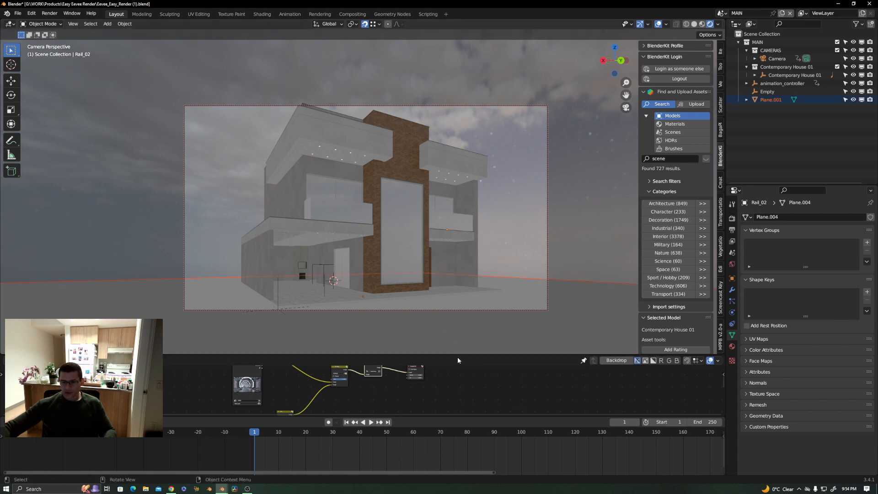
pyautogui.moveTo(458, 355); pyautogui.dragTo(459, 284)
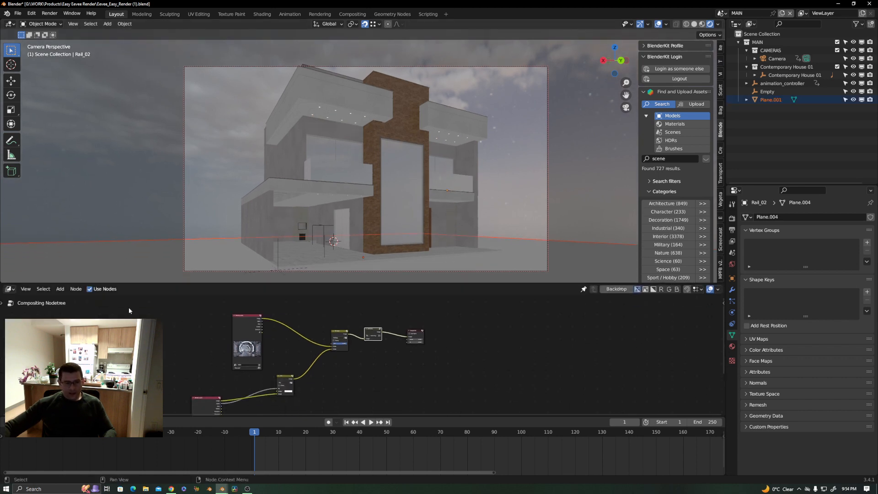
pyautogui.click(10, 288)
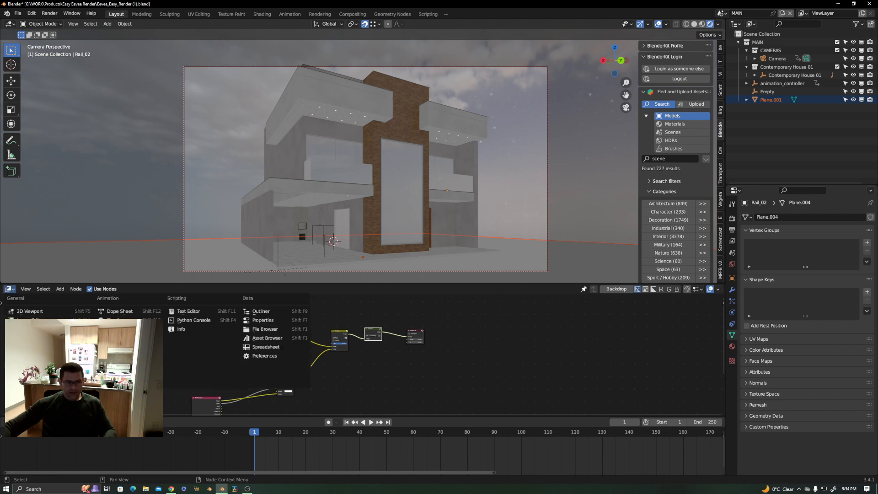
pyautogui.click(30, 365)
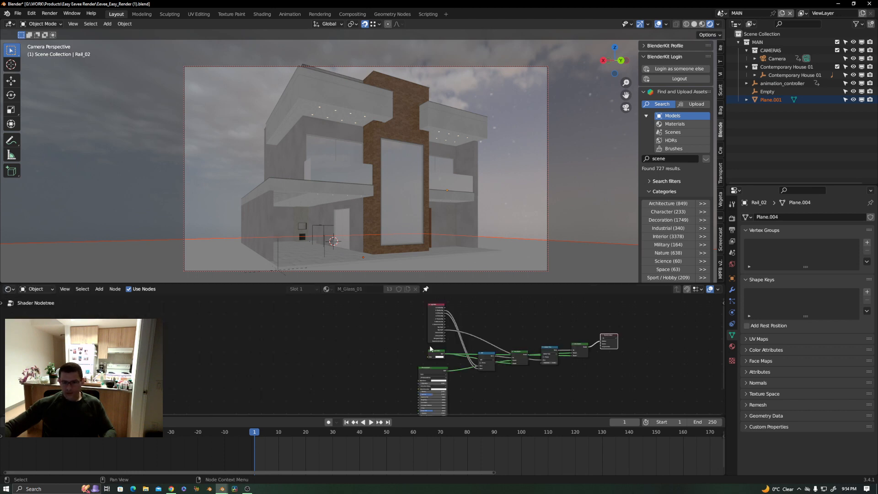
# - Show the railing's M_Glass_01 material settings and unpin the Shader Editor so it displays that material's nodes
pyautogui.click(732, 347)
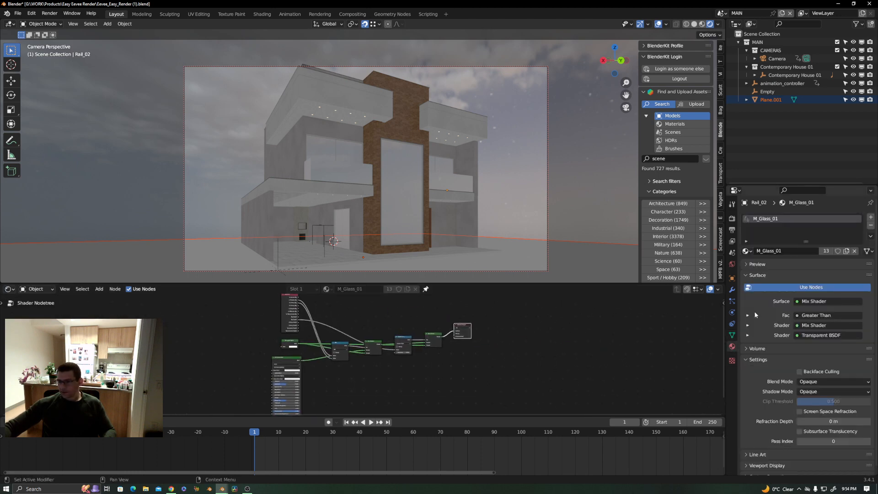
pyautogui.click(426, 289)
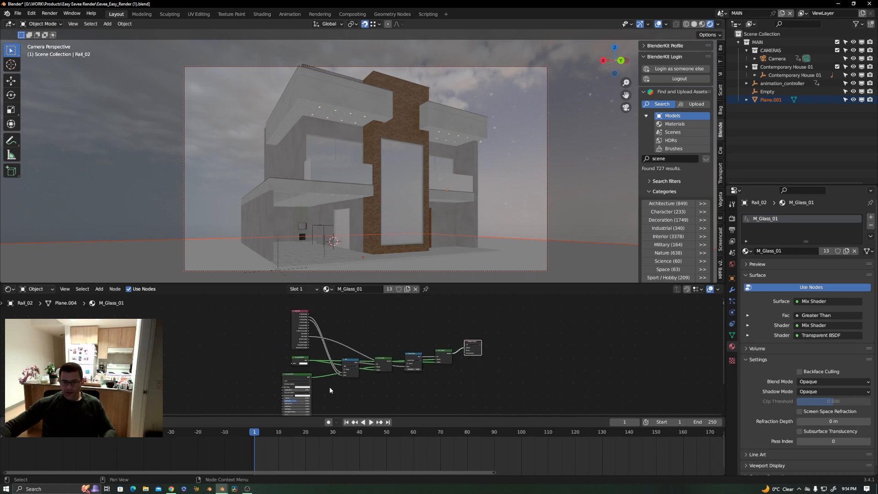
pyautogui.scroll(5, 329, 390)
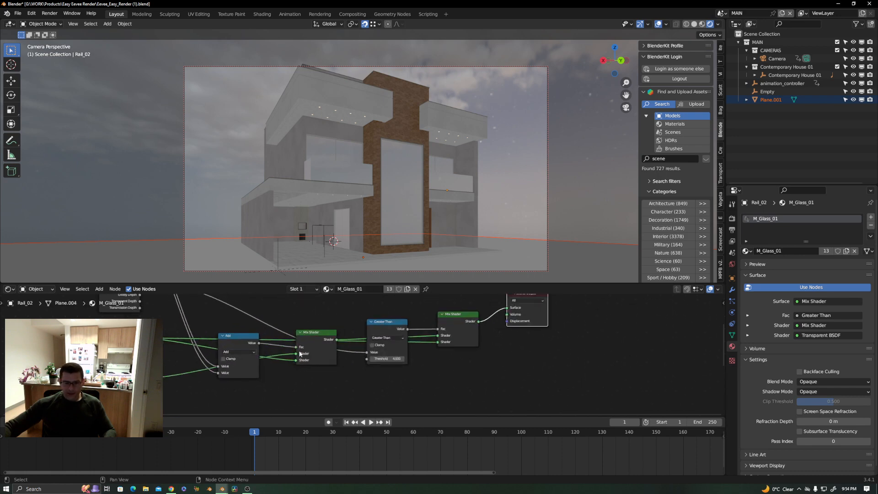
pyautogui.scroll(-3, 300, 354)
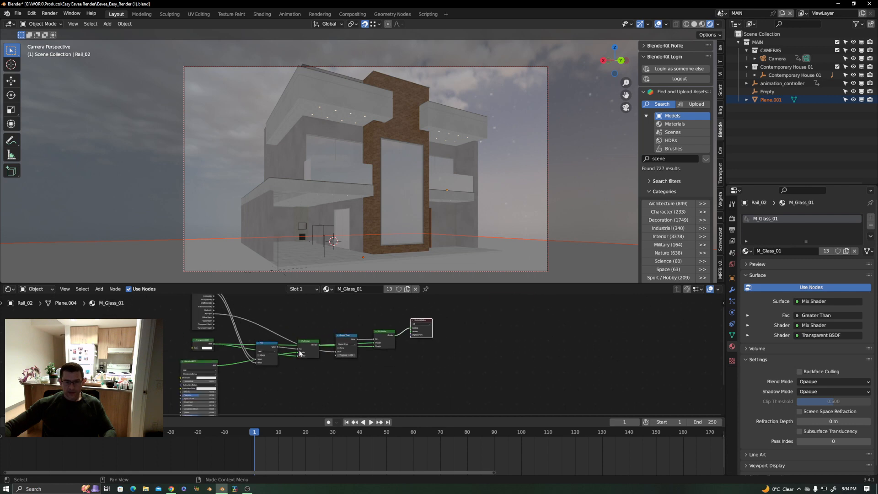
pyautogui.scroll(-4, 300, 353)
pyautogui.moveTo(326, 351); pyautogui.dragTo(375, 374, button='middle')
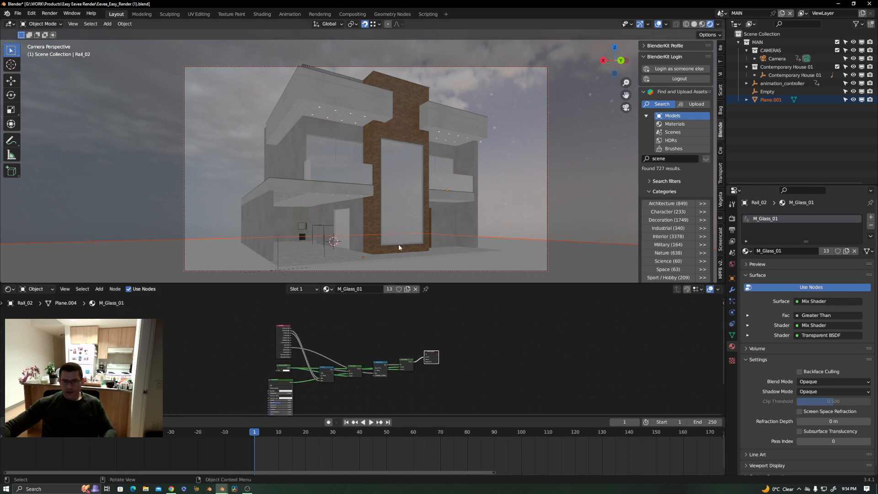
# - Select the tall window in the brick column and bring its Plastic_02 material nodes into view
pyautogui.click(408, 180)
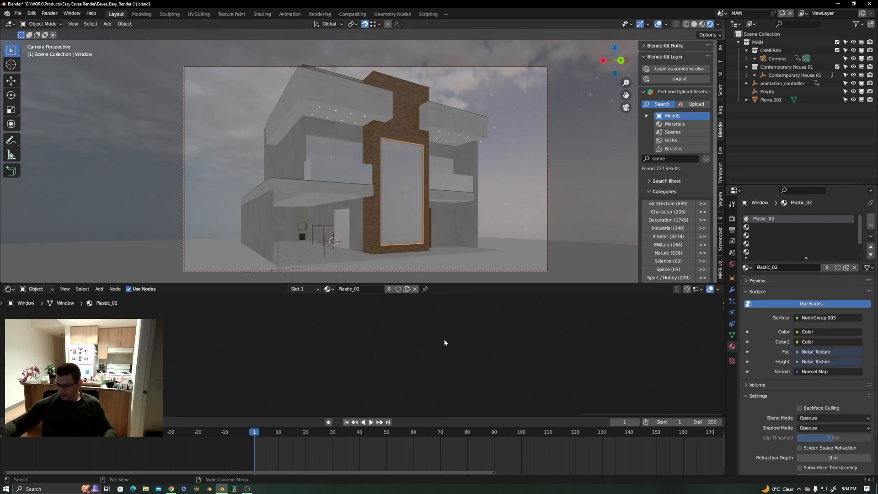
pyautogui.scroll(-7, 444, 343)
pyautogui.moveTo(338, 366); pyautogui.dragTo(428, 350, button='middle')
pyautogui.scroll(6, 392, 348)
pyautogui.scroll(-5, 426, 374)
pyautogui.scroll(-2, 424, 339)
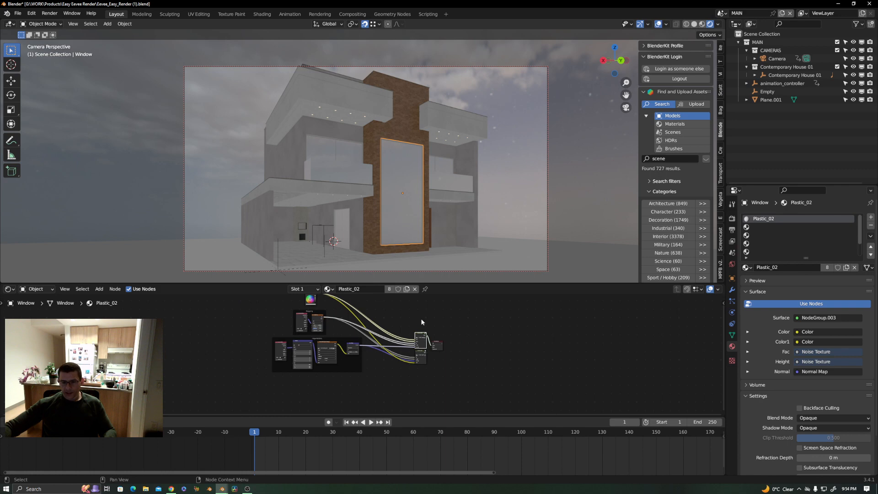
# - Try clearing the Plastic_02 material by deleting its texture, mapping and group nodes
pyautogui.moveTo(426, 316); pyautogui.dragTo(210, 394)
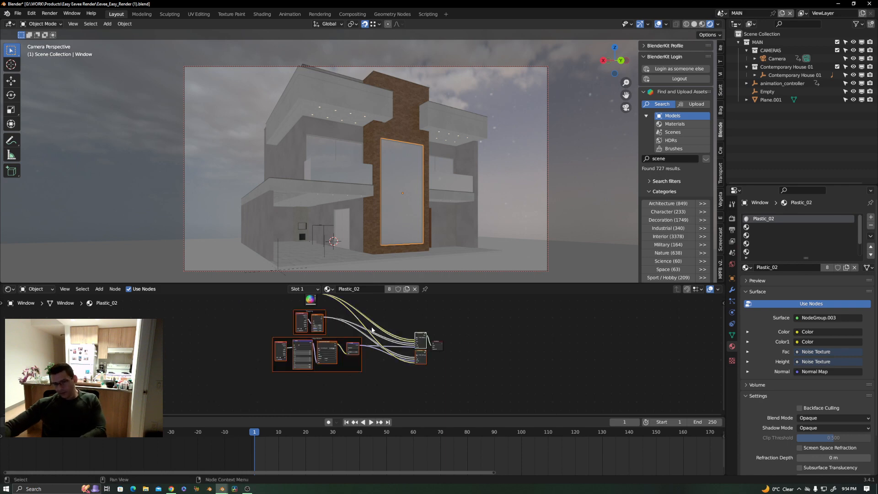
pyautogui.press('Delete')
pyautogui.moveTo(340, 326); pyautogui.dragTo(289, 301)
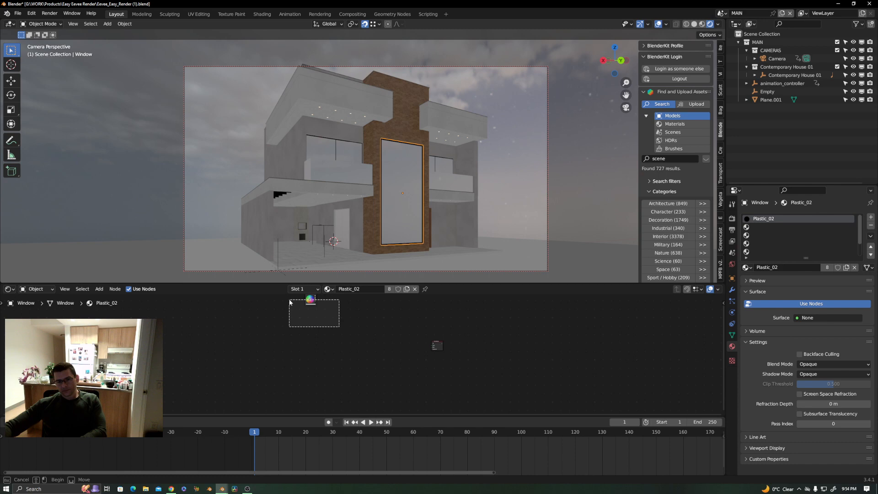
pyautogui.moveTo(290, 301); pyautogui.dragTo(290, 302)
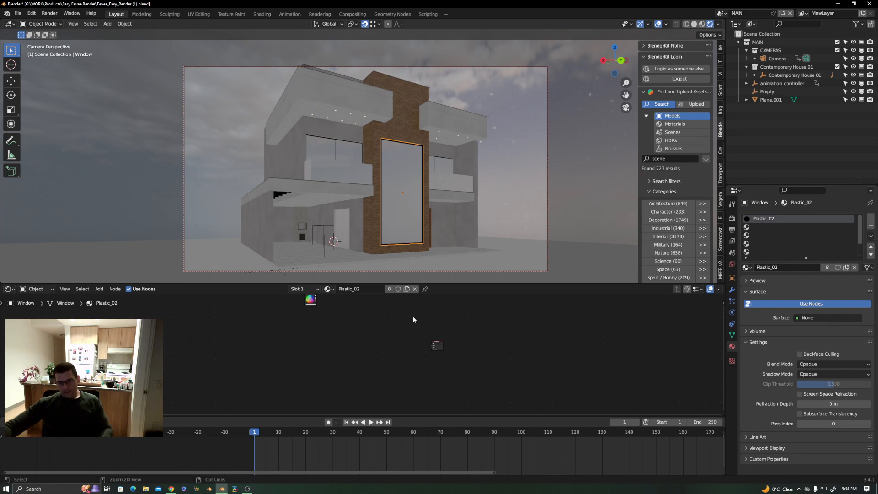
# - Undo the deletion of the Plastic_02 nodes
pyautogui.hotkey('ctrl', 'z')
pyautogui.hotkey('ctrl', 'z')
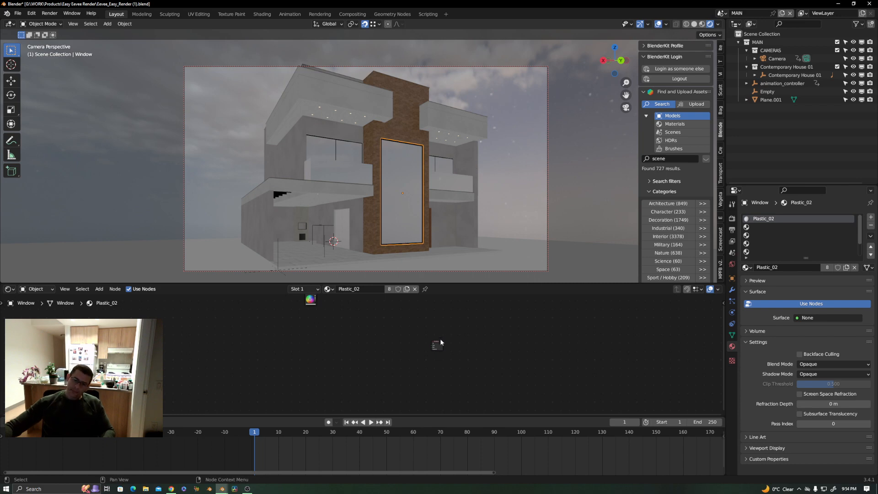
pyautogui.hotkey('ctrl', 'z')
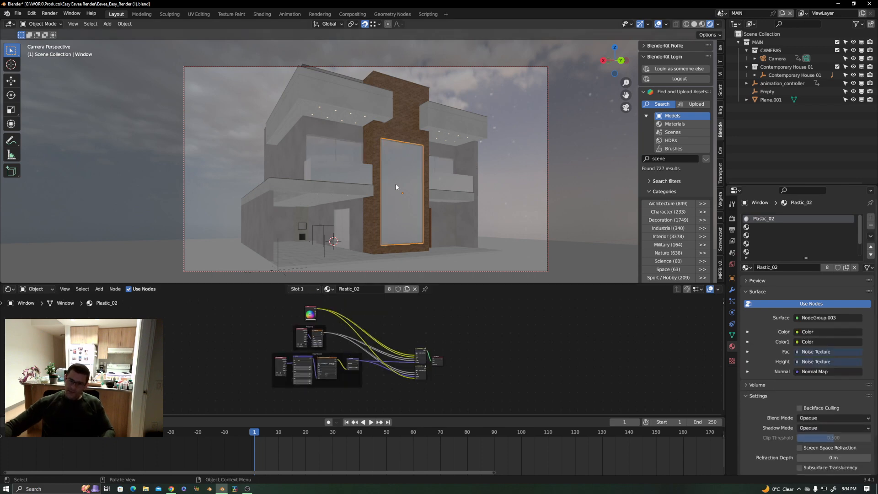
# - Try moving the tall window aside to check what lies behind it, cancelling each move
pyautogui.press('g')
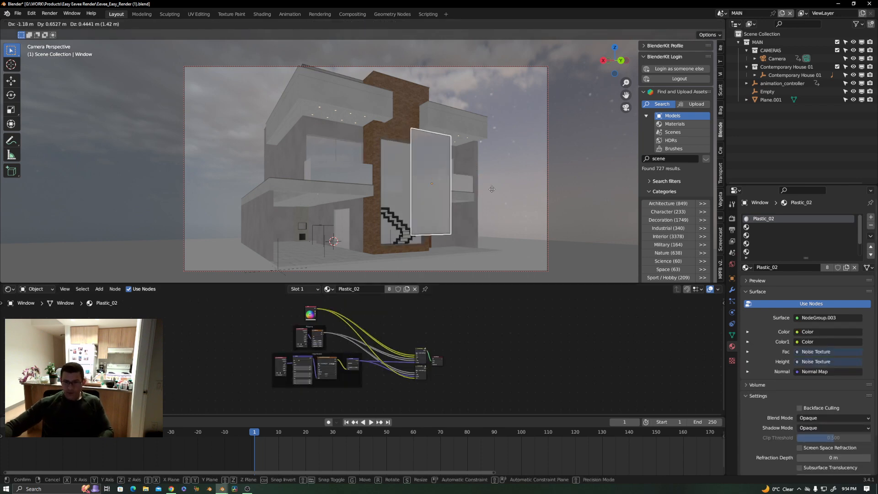
pyautogui.press('Escape')
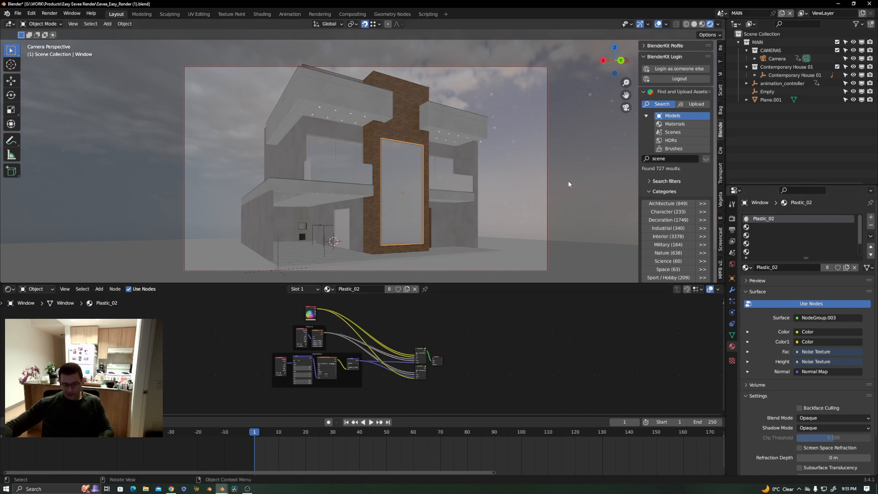
pyautogui.press('g')
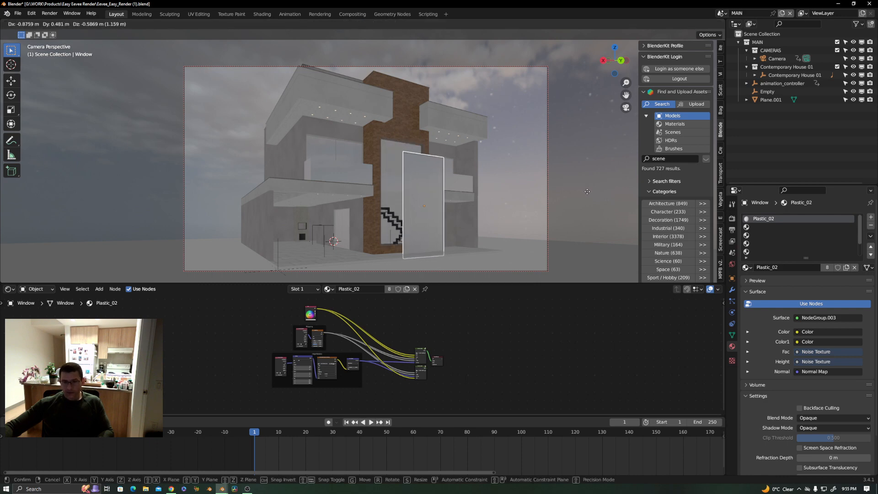
pyautogui.rightClick(588, 192)
# - Make the tall window's M_Glass_01 material slot active and bring its shader nodes into view
pyautogui.scroll(-2, 831, 245)
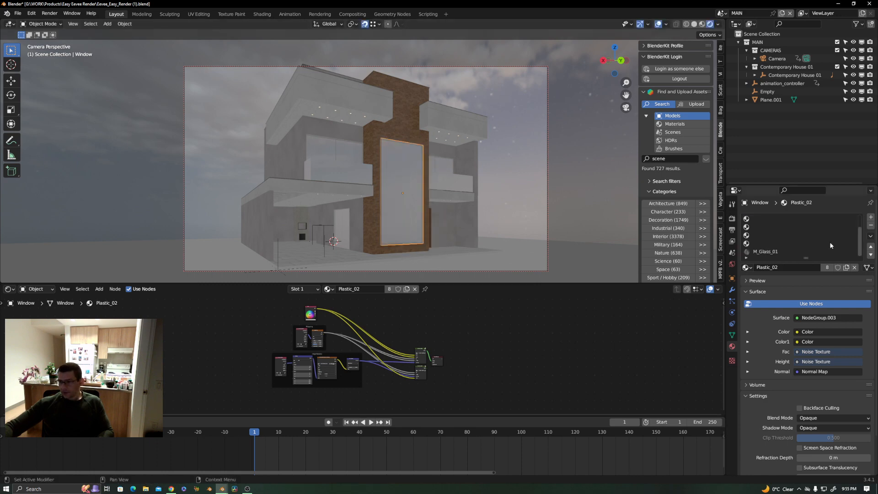
pyautogui.click(763, 251)
pyautogui.moveTo(636, 300); pyautogui.dragTo(512, 361, button='middle')
pyautogui.scroll(5, 506, 351)
pyautogui.scroll(-1, 557, 345)
pyautogui.moveTo(577, 344); pyautogui.dragTo(428, 355, button='middle')
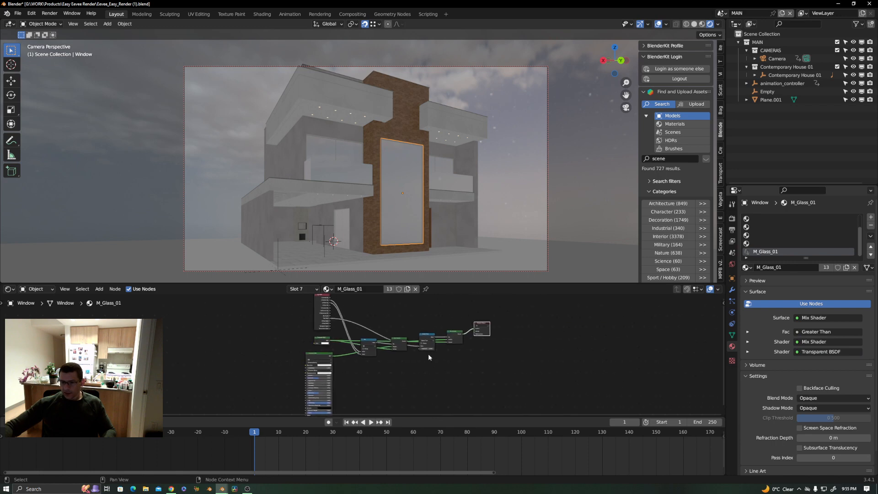
# - Delete every node of the M_Glass_01 material except the Material Output
pyautogui.scroll(-2, 444, 347)
pyautogui.moveTo(443, 318); pyautogui.dragTo(265, 414)
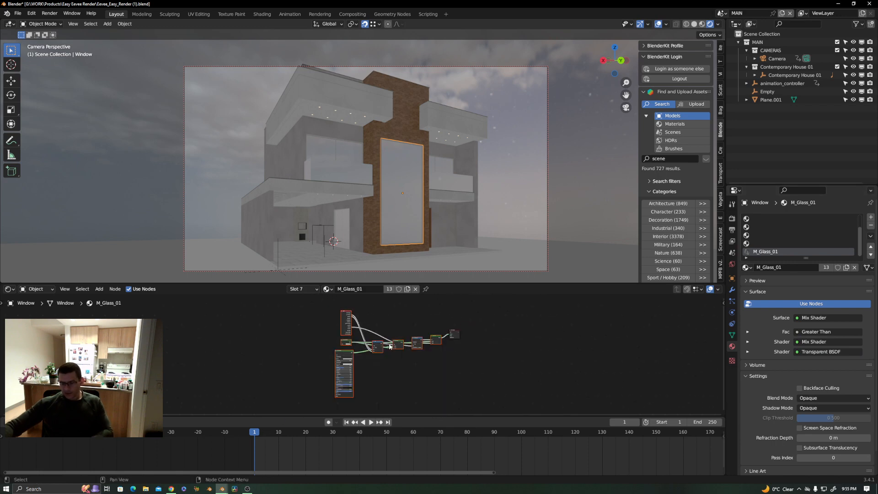
pyautogui.press('x')
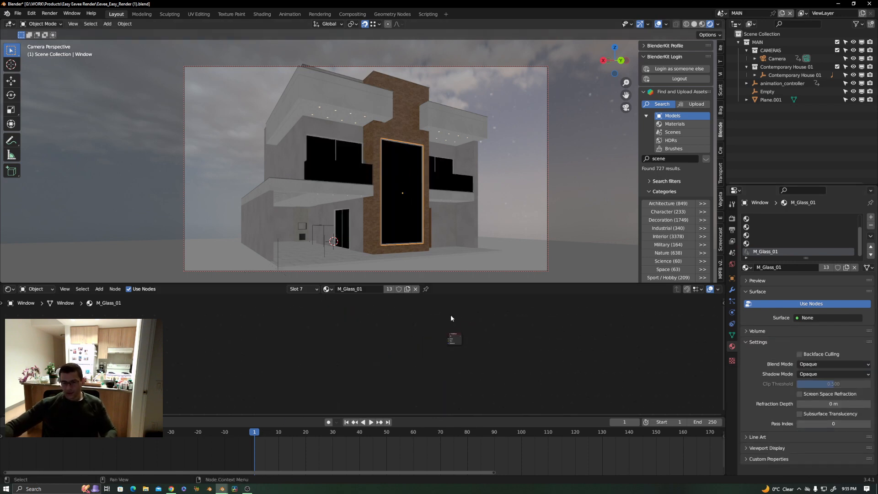
# - Add a Principled BSDF node to M_Glass_01 and connect it to the Material Output's Surface input
pyautogui.scroll(5, 414, 340)
pyautogui.hotkey('shift', 'a')
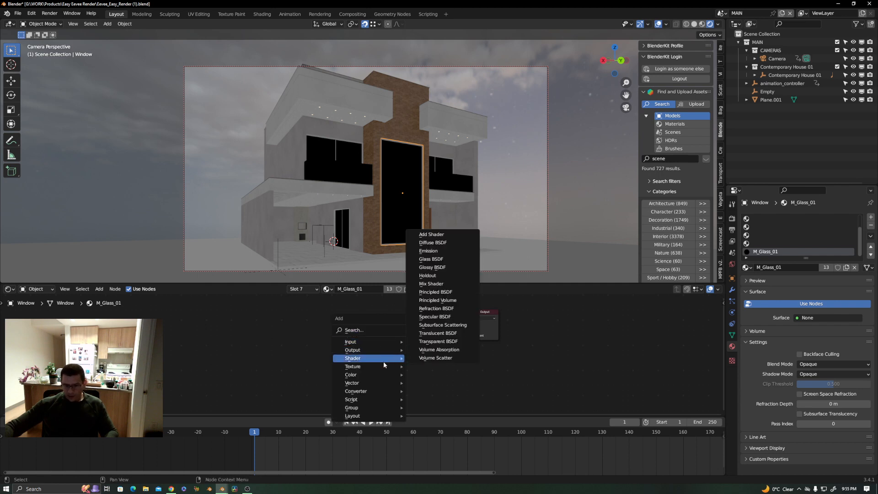
pyautogui.moveTo(370, 362)
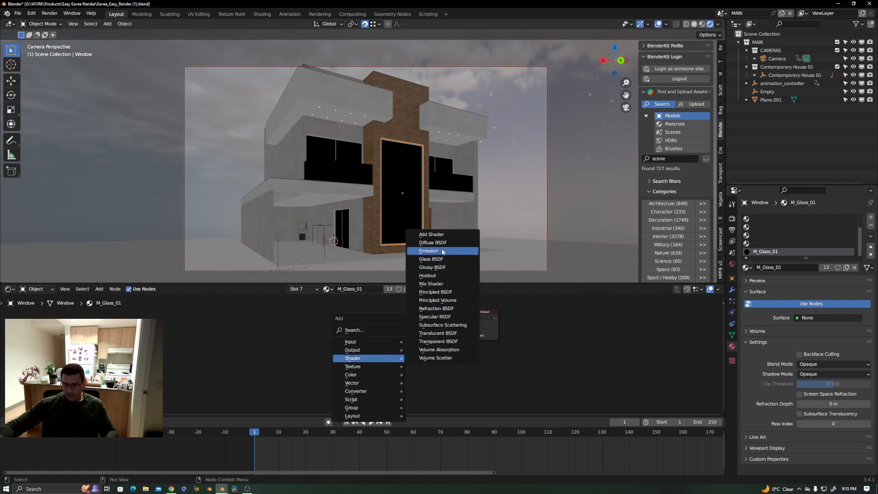
pyautogui.click(440, 291)
pyautogui.click(352, 308)
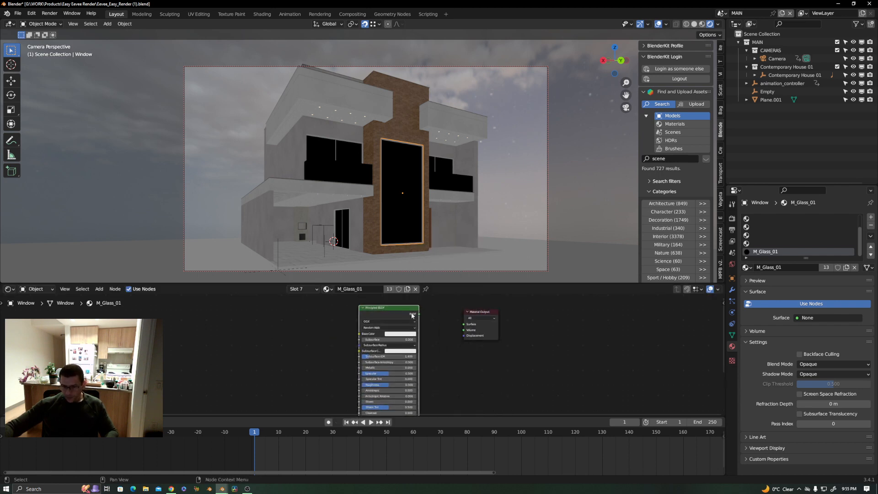
pyautogui.moveTo(418, 314); pyautogui.dragTo(464, 324)
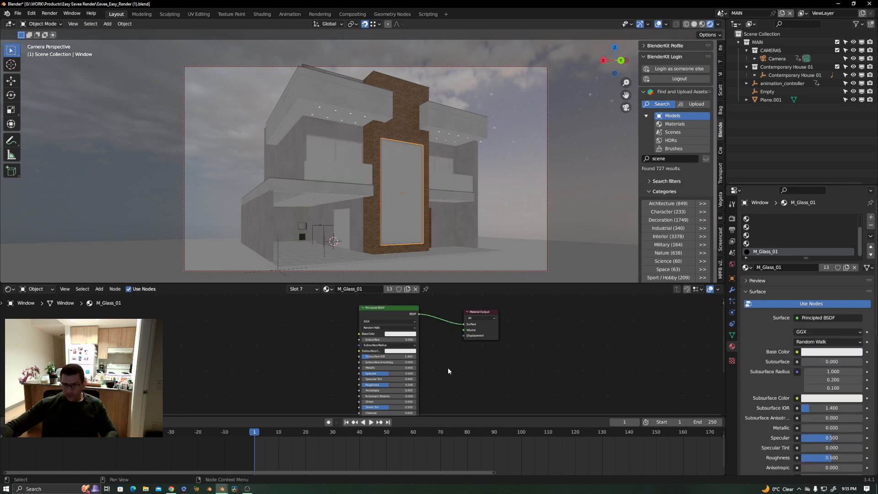
# - Set the M_Glass_01 Principled BSDF node's Metallic to 1.000, Roughness to 0.000 and Alpha to 0.134
pyautogui.keyDown('shift'); pyautogui.scroll(-5, 448, 367); pyautogui.keyUp('shift')
pyautogui.moveTo(404, 316); pyautogui.dragTo(423, 377, button='middle')
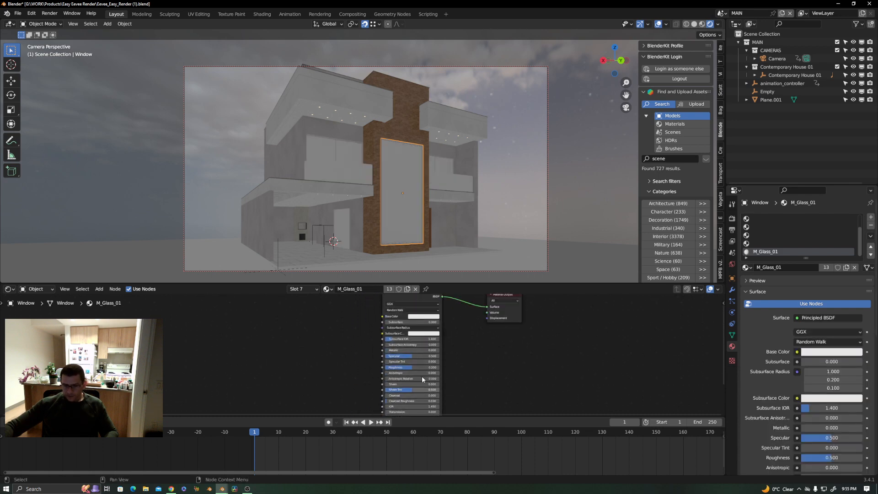
pyautogui.moveTo(403, 350); pyautogui.dragTo(385, 368)
pyautogui.keyDown('shift'); pyautogui.scroll(-5, 476, 377); pyautogui.keyUp('shift')
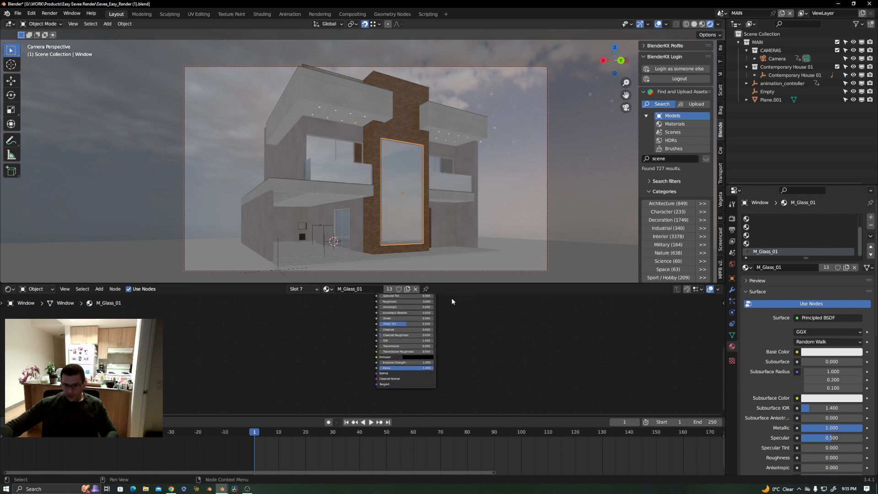
pyautogui.moveTo(430, 370); pyautogui.dragTo(382, 370)
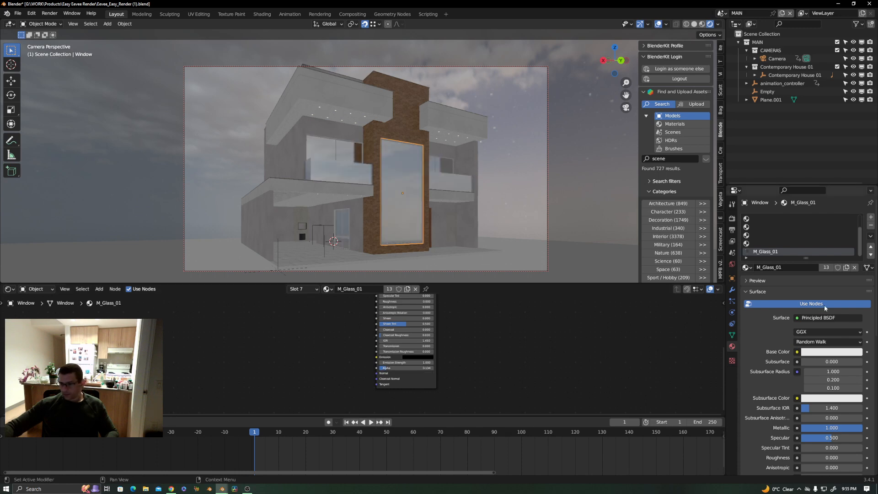
# - Set the M_Glass_01 material's blend mode to Alpha Blend, keeping its Alpha at 0.134
pyautogui.scroll(-15, 810, 352)
pyautogui.click(808, 375)
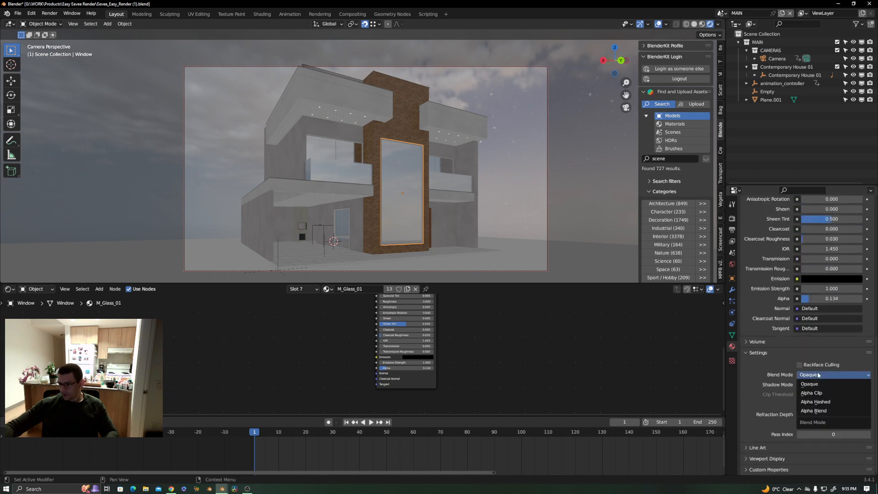
pyautogui.click(820, 411)
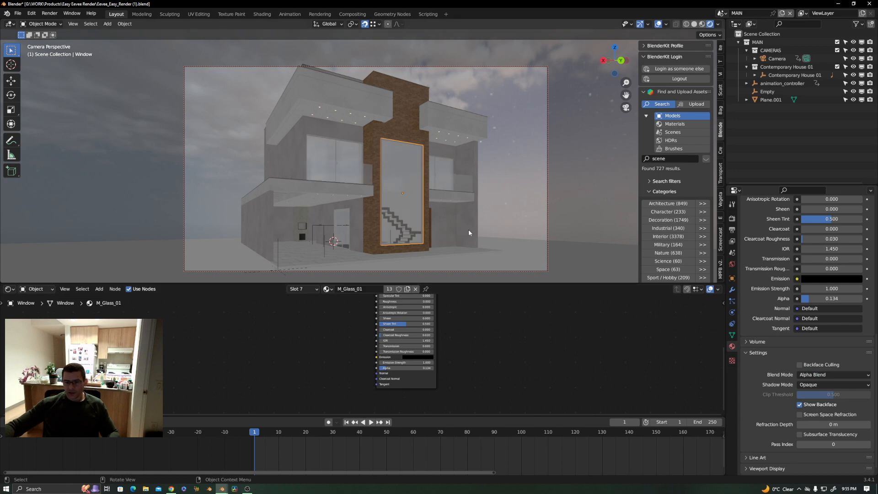
pyautogui.moveTo(386, 368); pyautogui.dragTo(382, 368)
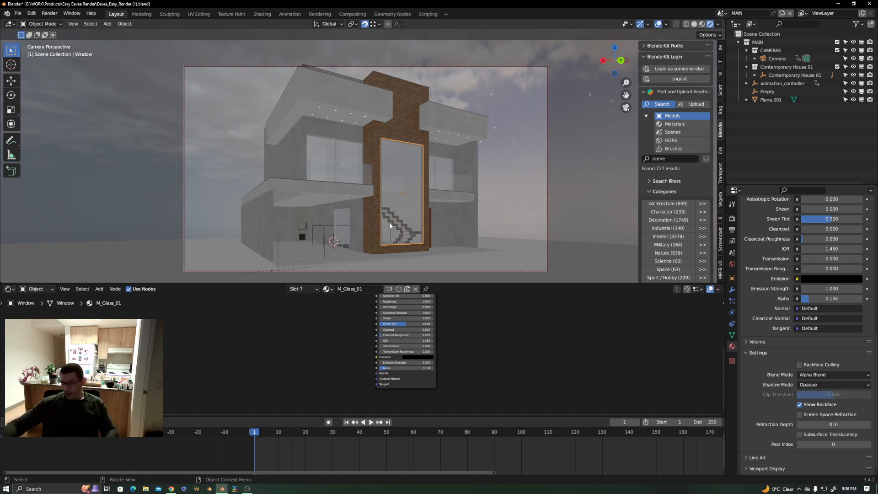
# - Enlarge the 3D viewport and examine the house's glass windows and doors from several angles, close up and from afar
pyautogui.moveTo(389, 208); pyautogui.dragTo(390, 226, button='middle')
pyautogui.scroll(4, 390, 225)
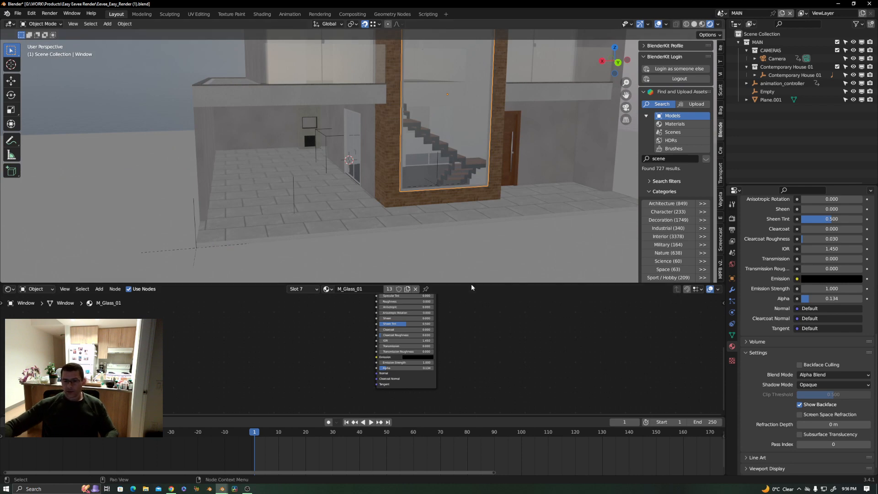
pyautogui.moveTo(471, 283); pyautogui.dragTo(478, 403)
pyautogui.scroll(-5, 460, 264)
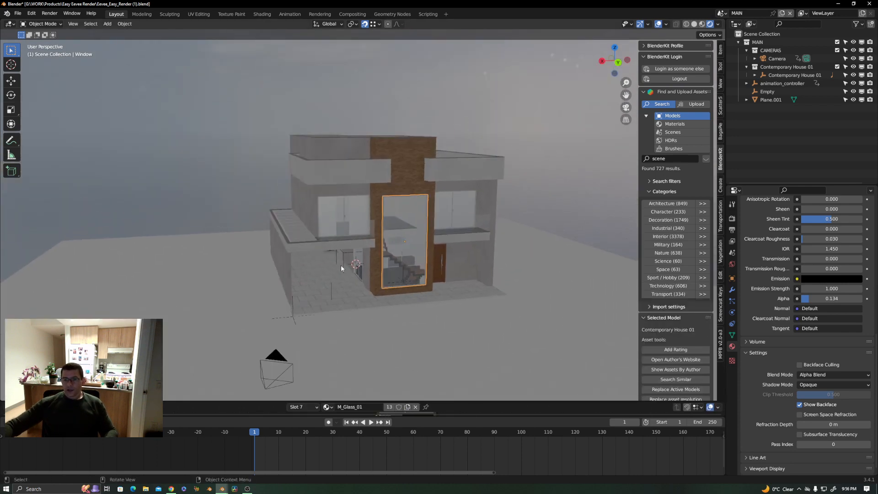
pyautogui.moveTo(362, 205); pyautogui.dragTo(406, 250, button='middle')
pyautogui.scroll(9, 454, 252)
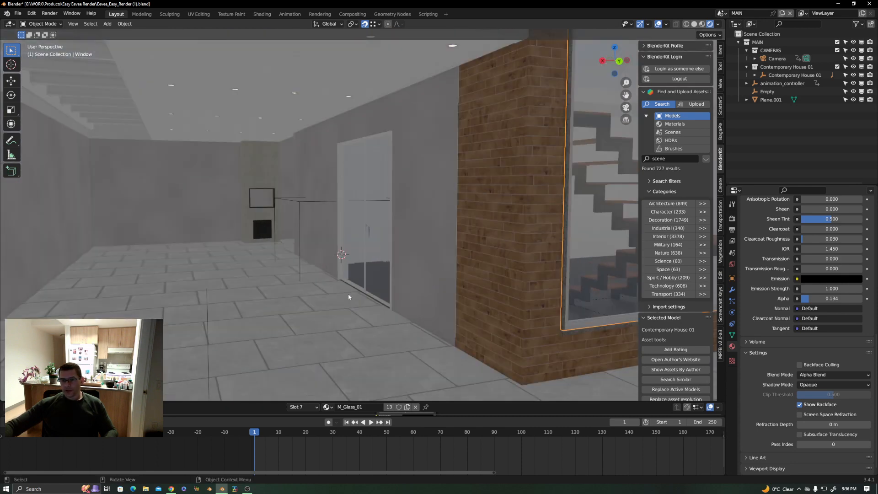
pyautogui.moveTo(349, 296); pyautogui.dragTo(119, 248, button='middle')
pyautogui.scroll(2, 410, 237)
pyautogui.scroll(5, 502, 237)
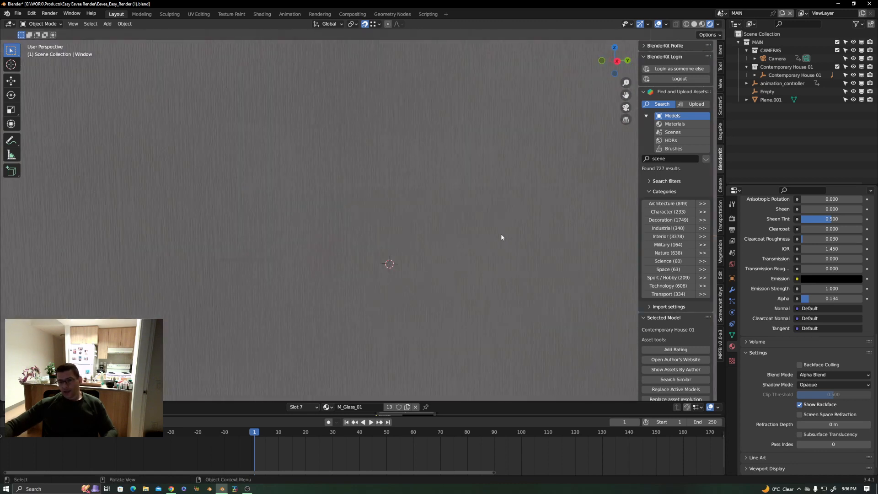
pyautogui.scroll(-9, 410, 212)
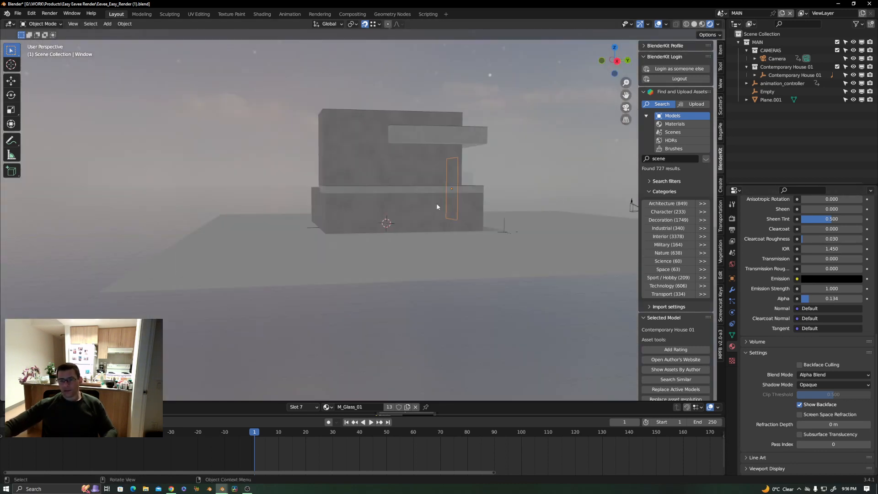
pyautogui.moveTo(478, 220); pyautogui.dragTo(425, 219, button='middle')
pyautogui.scroll(4, 325, 208)
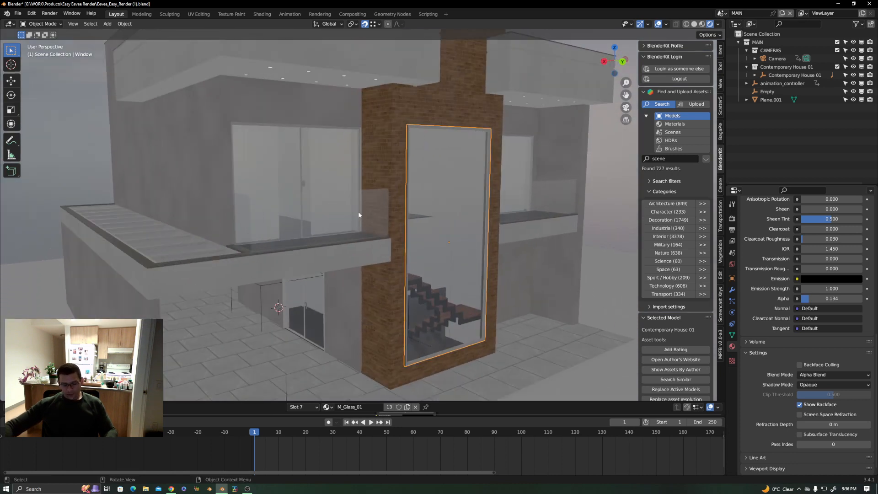
# - Add both balcony railings, both upper balcony doors and the ground-floor glass door to the selection with the tall window
pyautogui.keyDown('shift'); pyautogui.click(347, 210); pyautogui.keyUp('shift')
pyautogui.keyDown('shift'); pyautogui.click(340, 156); pyautogui.keyUp('shift')
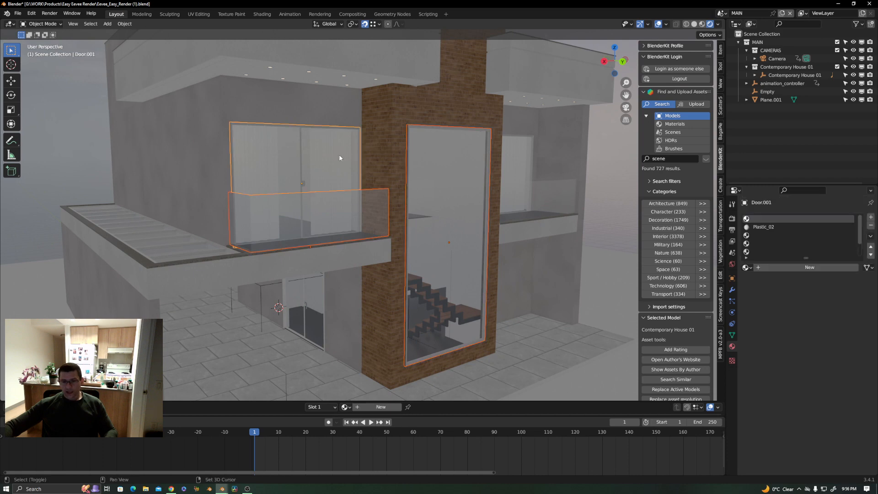
pyautogui.keyDown('shift'); pyautogui.moveTo(524, 174); pyautogui.dragTo(461, 149, button='middle'); pyautogui.keyUp('shift')
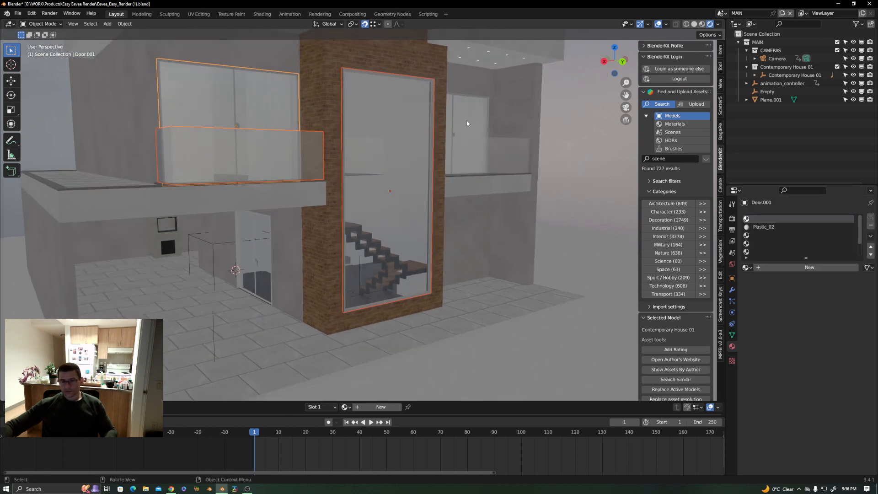
pyautogui.keyDown('shift'); pyautogui.click(491, 144); pyautogui.keyUp('shift')
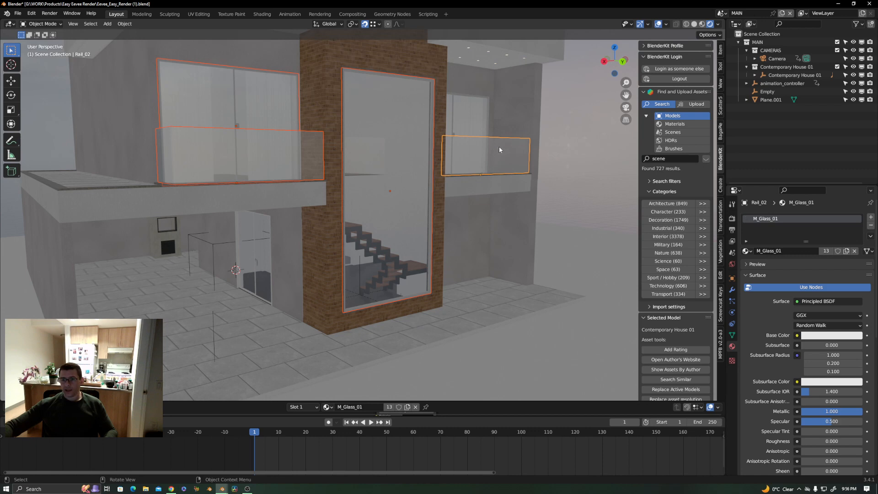
pyautogui.keyDown('shift'); pyautogui.click(462, 114); pyautogui.keyUp('shift')
pyautogui.keyDown('shift'); pyautogui.moveTo(357, 247); pyautogui.dragTo(393, 176, button='middle'); pyautogui.keyUp('shift')
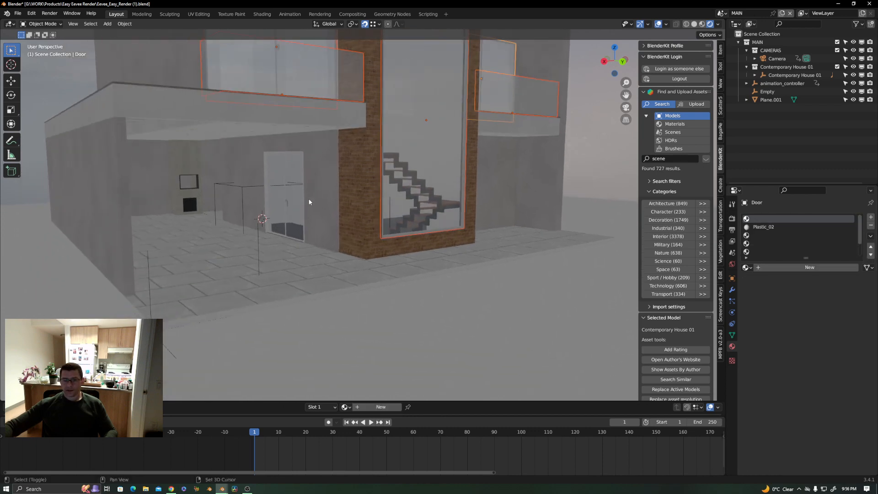
pyautogui.keyDown('shift'); pyautogui.click(293, 221); pyautogui.keyUp('shift')
pyautogui.moveTo(360, 210); pyautogui.dragTo(345, 203, button='middle')
pyautogui.scroll(-4, 344, 203)
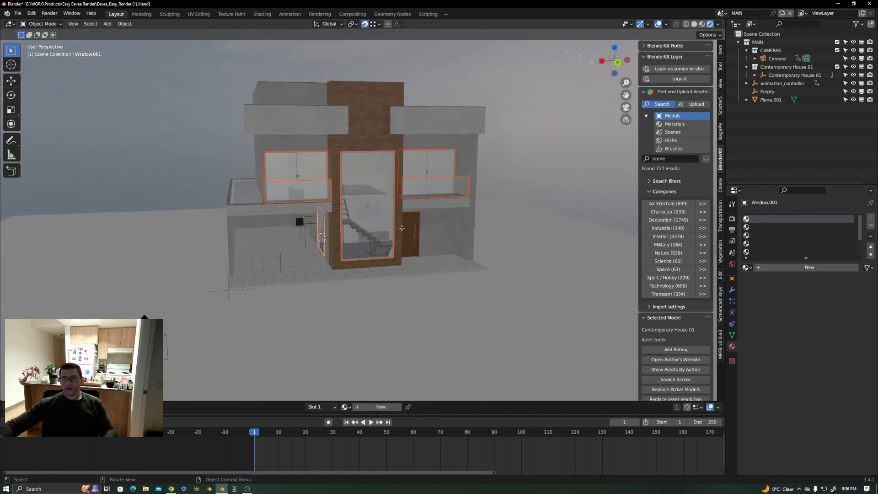
# - Separate all faces using the M_Glass_01 material from the selected windows, doors and railings into their own objects
pyautogui.press('Tab')
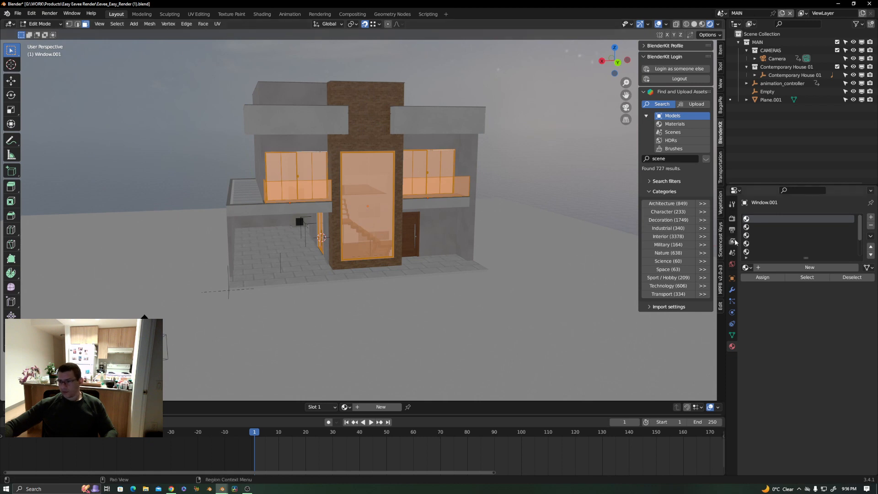
pyautogui.hotkey('alt', 'a')
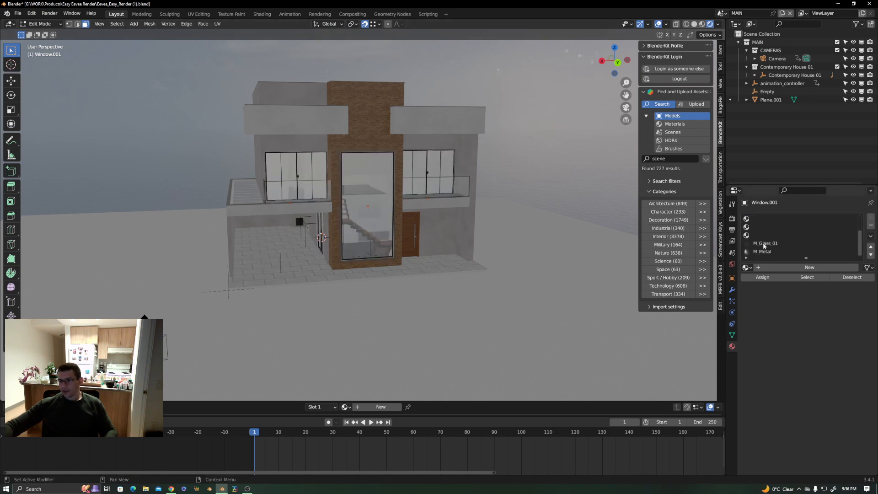
pyautogui.click(768, 245)
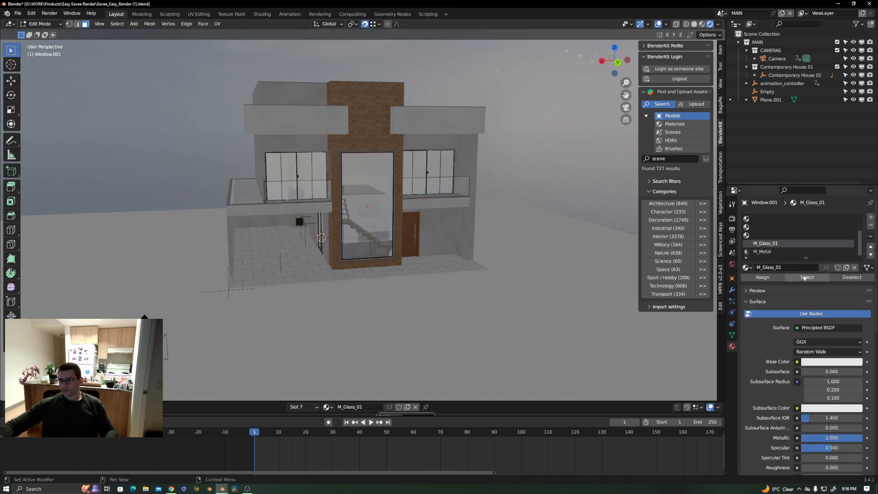
pyautogui.click(807, 277)
pyautogui.moveTo(479, 221); pyautogui.dragTo(481, 200, button='middle')
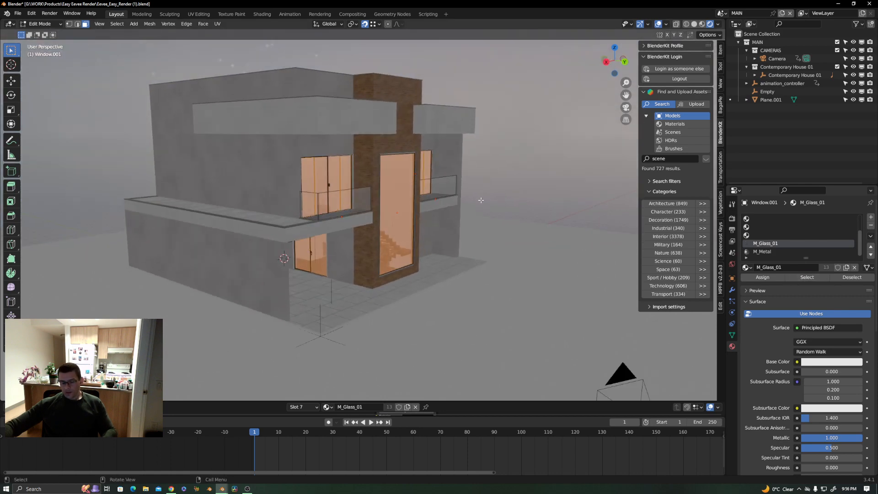
pyautogui.hotkey('ctrl', 'Tab')
pyautogui.click(481, 199)
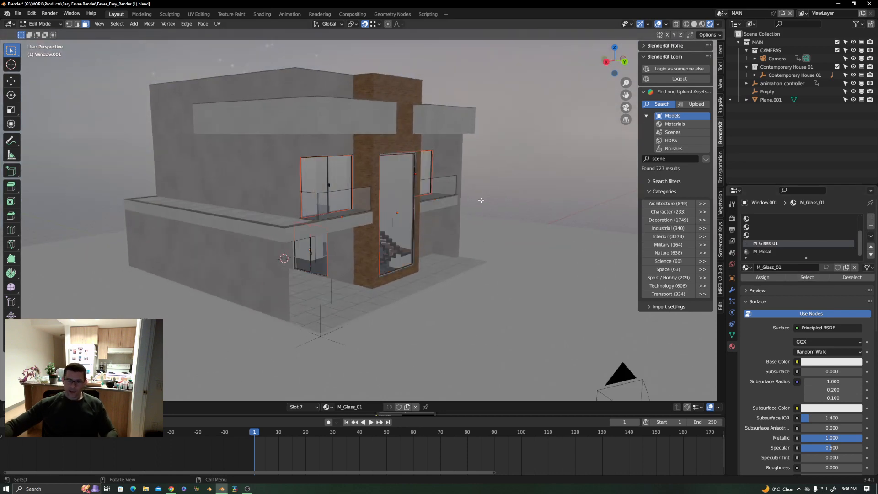
# - Inspect the mesh of the Rail_02 glass balcony railing up close in Edit Mode, then return to Object Mode
pyautogui.click(439, 190)
pyautogui.press('Tab')
pyautogui.scroll(5, 439, 187)
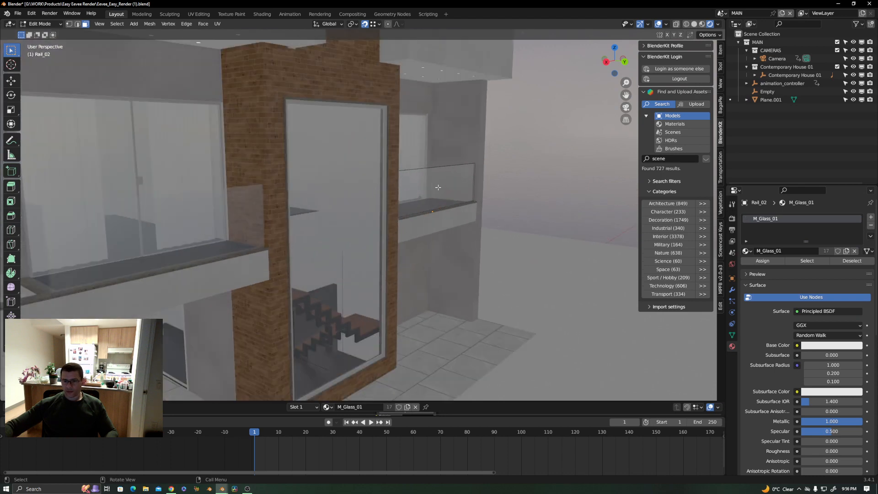
pyautogui.scroll(5, 438, 188)
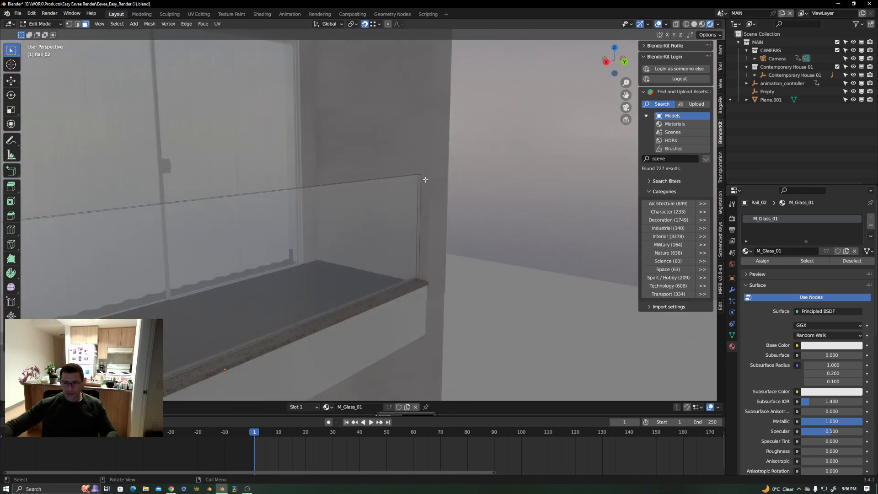
pyautogui.press('Tab')
pyautogui.scroll(-8, 373, 193)
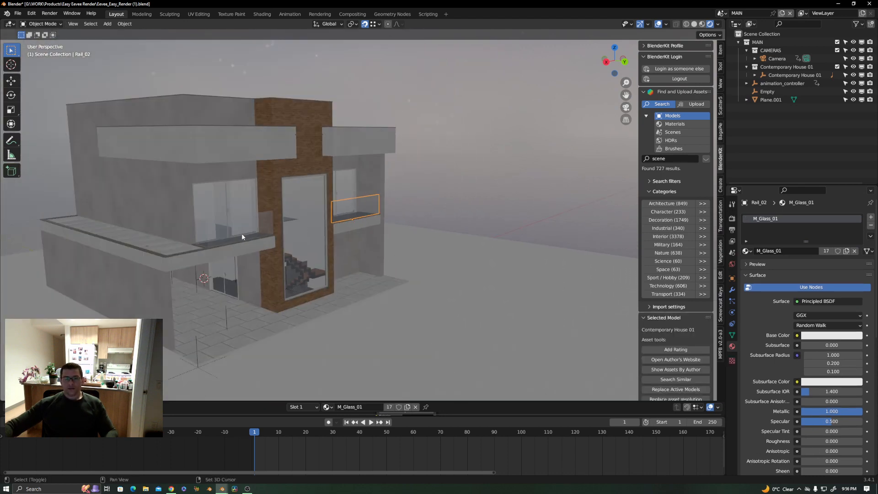
pyautogui.keyDown('shift'); pyautogui.click(241, 231); pyautogui.keyUp('shift')
pyautogui.keyDown('shift'); pyautogui.click(243, 205); pyautogui.keyUp('shift')
pyautogui.keyDown('shift'); pyautogui.click(307, 204); pyautogui.keyUp('shift')
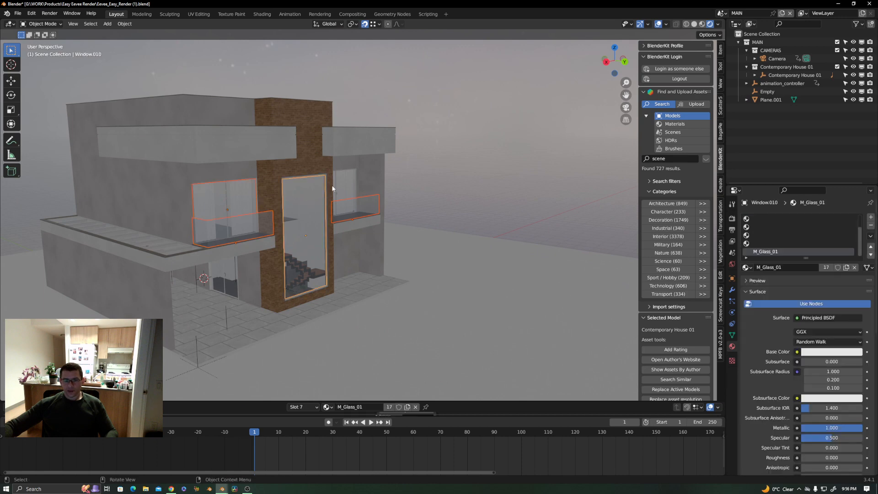
pyautogui.scroll(7, 314, 174)
pyautogui.moveTo(323, 144); pyautogui.dragTo(324, 160, button='middle')
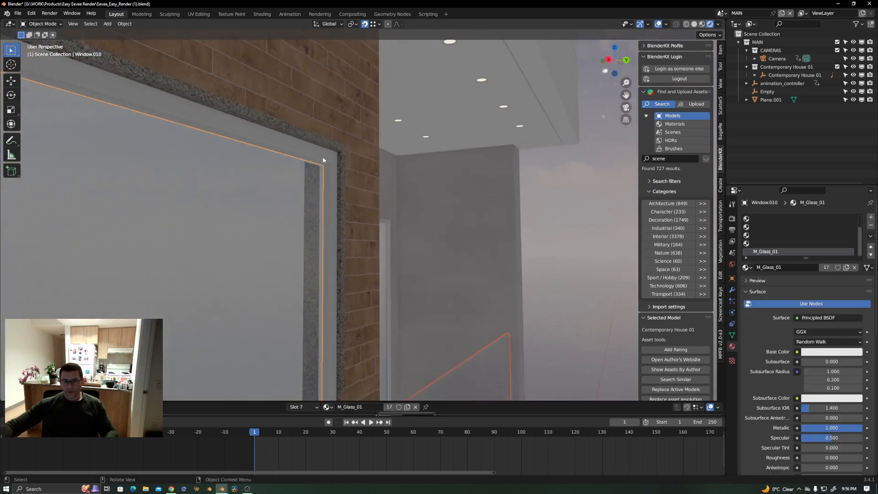
pyautogui.keyDown('shift'); pyautogui.click(337, 166); pyautogui.keyUp('shift')
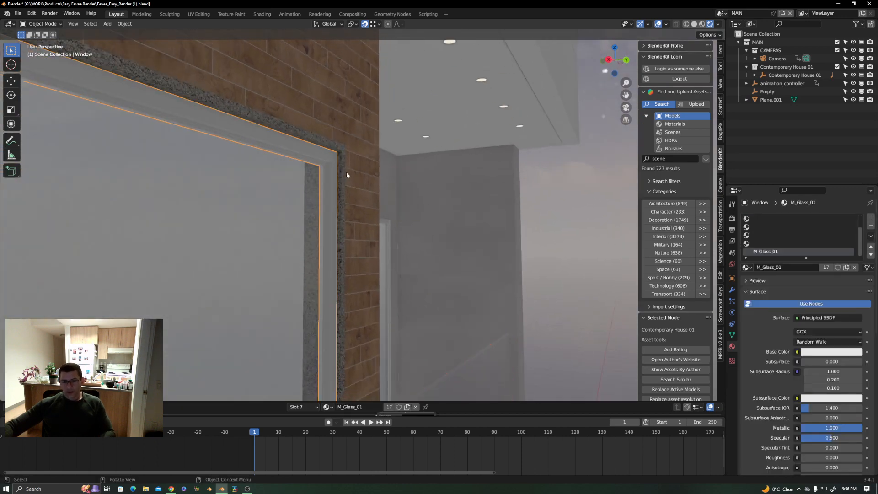
# - Select the separated glass panes of the tall window, the balcony doors and the ground-floor door, together with both balcony railings
pyautogui.click(276, 197)
pyautogui.scroll(-4, 375, 226)
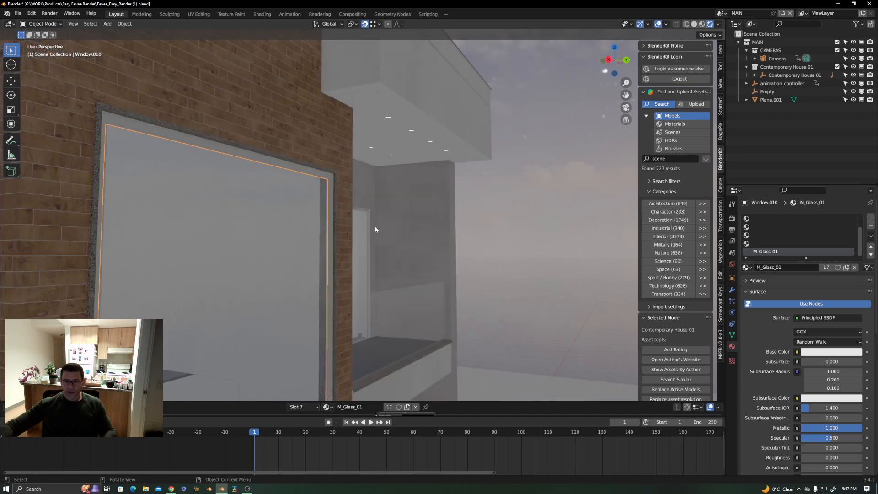
pyautogui.scroll(-3, 361, 234)
pyautogui.click(333, 257)
pyautogui.scroll(4, 449, 220)
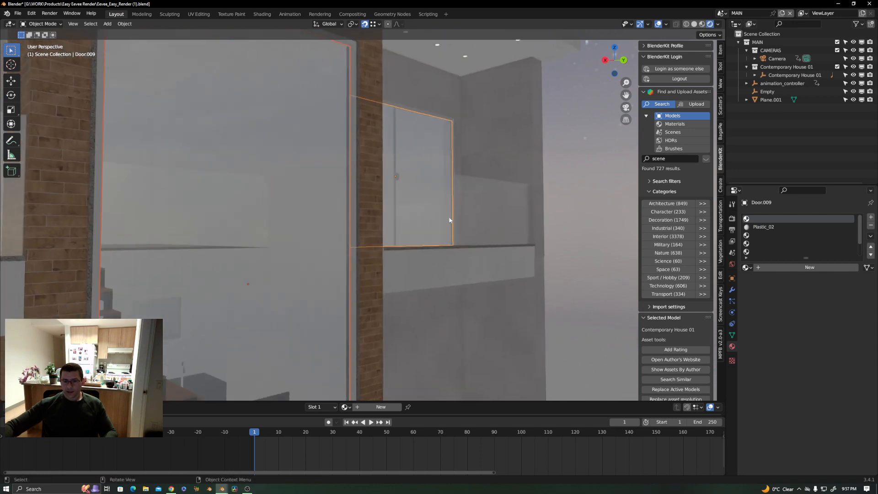
pyautogui.keyDown('shift'); pyautogui.click(451, 216); pyautogui.keyUp('shift')
pyautogui.scroll(-5, 452, 215)
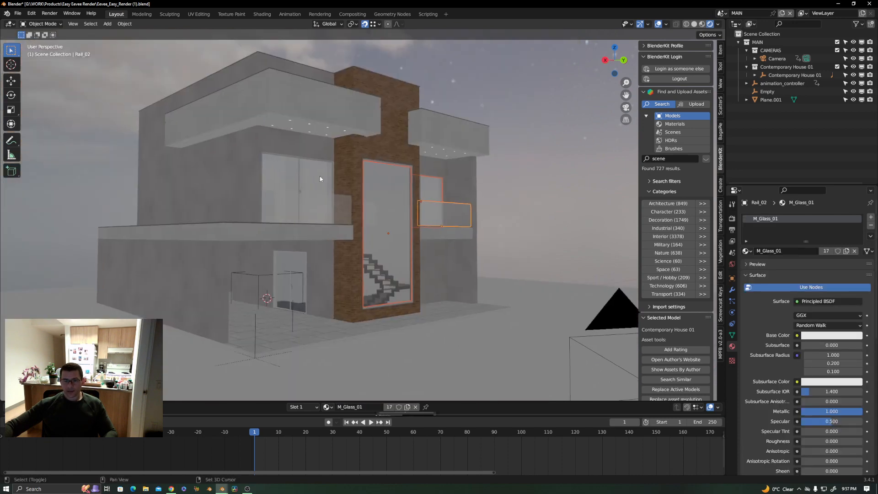
pyautogui.keyDown('shift'); pyautogui.click(320, 179); pyautogui.keyUp('shift')
pyautogui.keyDown('shift'); pyautogui.click(302, 206); pyautogui.keyUp('shift')
pyautogui.keyDown('shift'); pyautogui.click(298, 290); pyautogui.keyUp('shift')
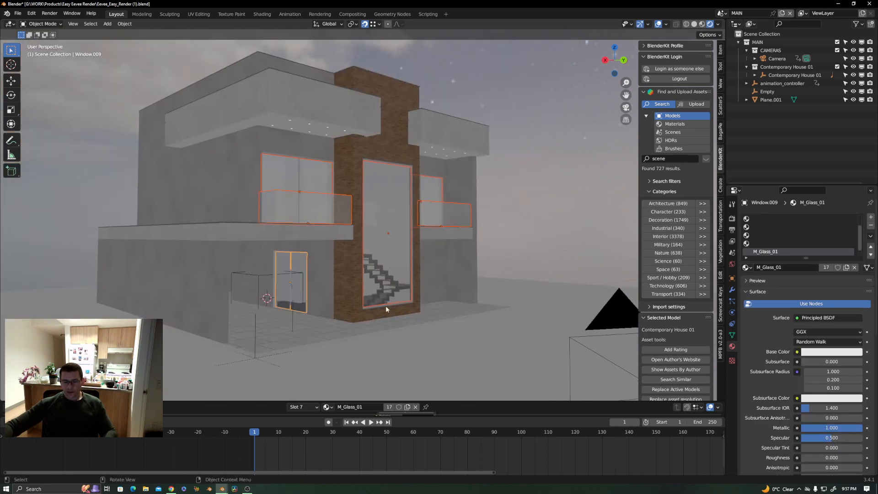
# - Try moving the selected glass panes and railings to check that they are detached from their frames, cancelling the move
pyautogui.press('g')
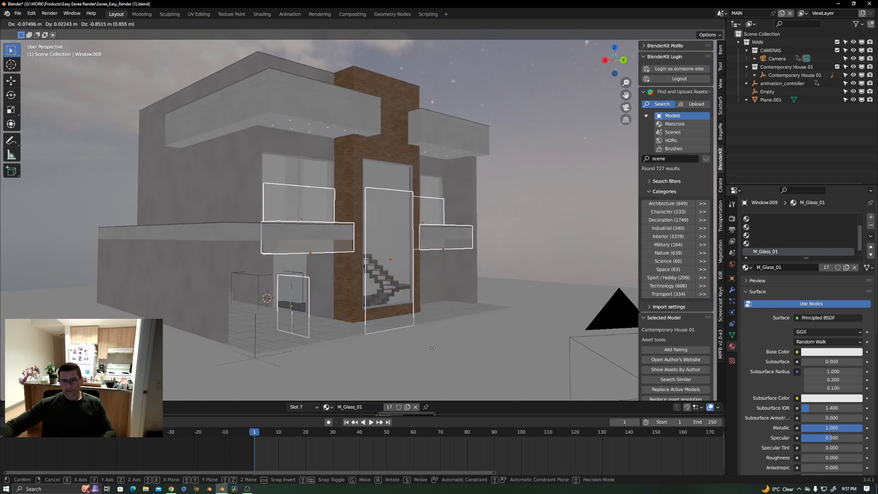
pyautogui.rightClick(432, 348)
pyautogui.keyDown('shift'); pyautogui.moveTo(427, 257); pyautogui.dragTo(367, 227, button='middle'); pyautogui.keyUp('shift')
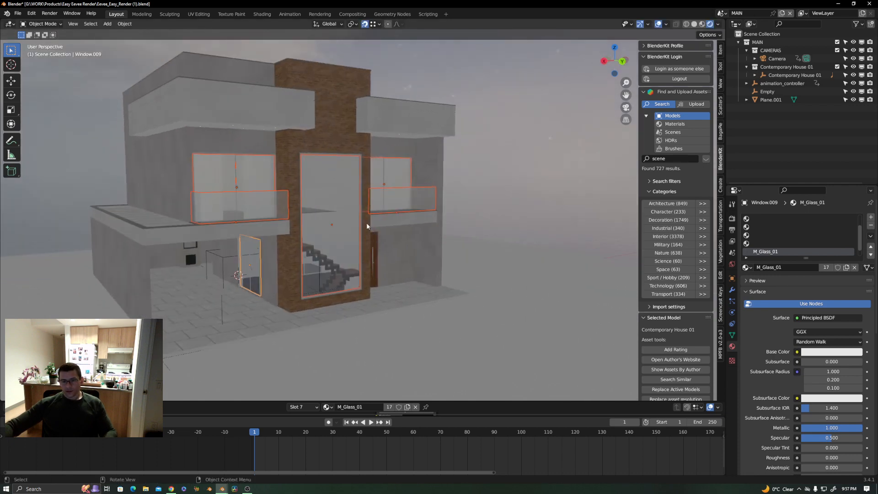
pyautogui.scroll(4, 357, 217)
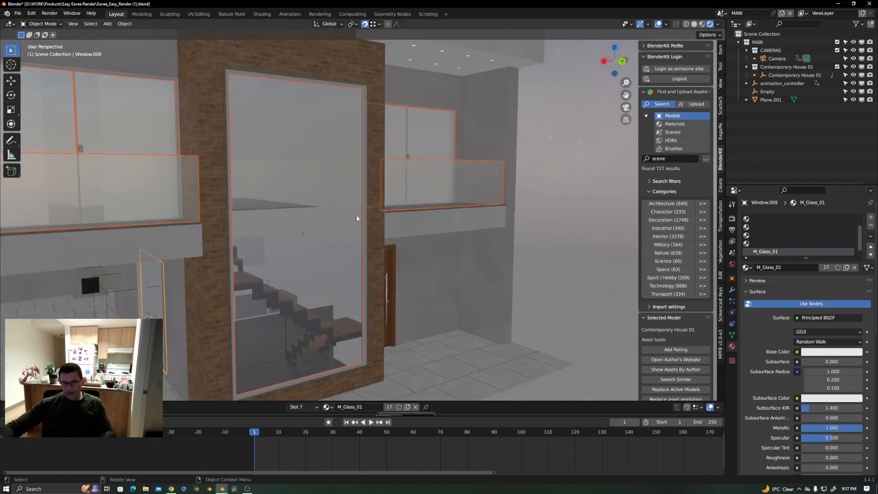
# - Move the selected glass panes and railings into a new collection named glass inside the MAIN collection
pyautogui.press('m')
pyautogui.moveTo(351, 236)
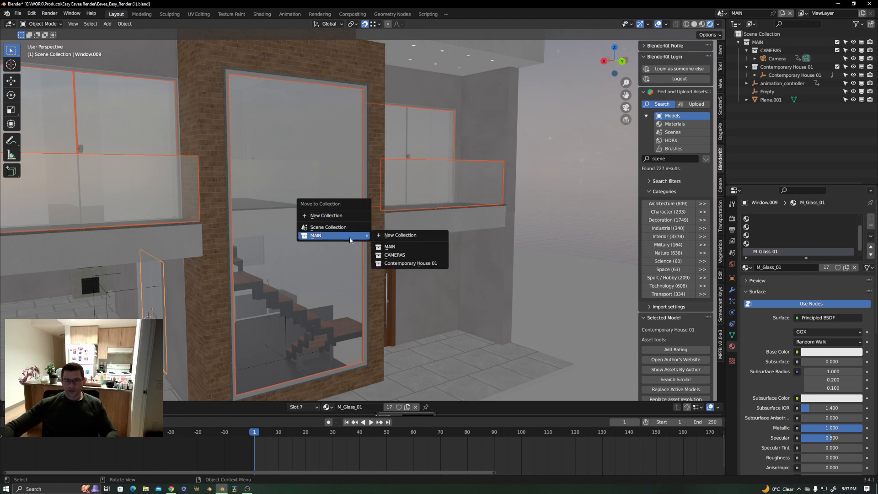
pyautogui.click(400, 236)
pyautogui.write('glass')
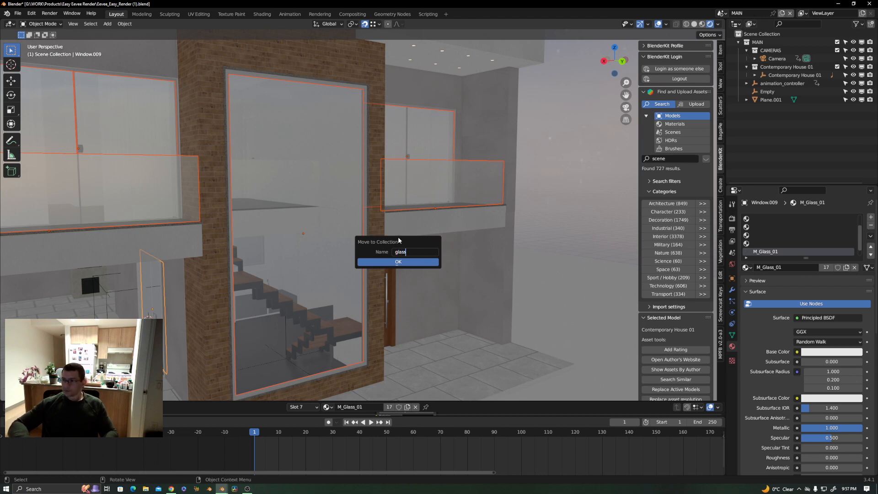
pyautogui.press('Return')
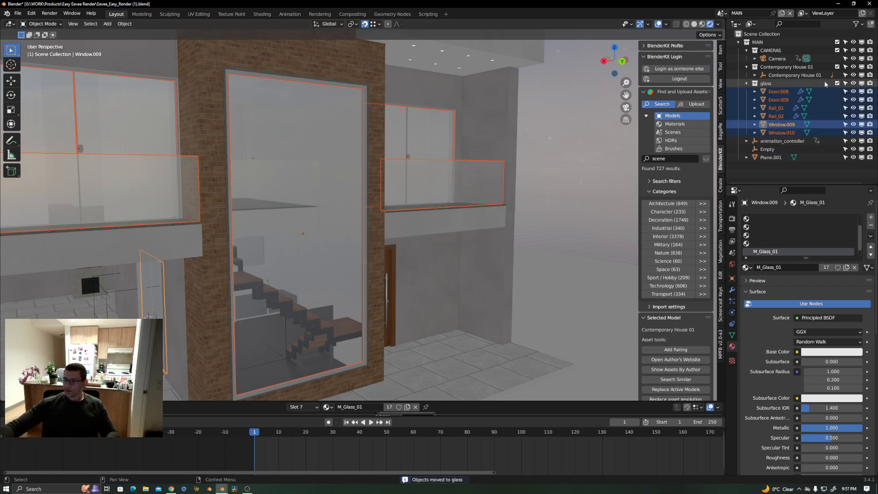
# - Darken the M_Glass_01 base color to a light grey and lower its alpha to about 0.27 while viewing through the camera
pyautogui.scroll(-4, 405, 202)
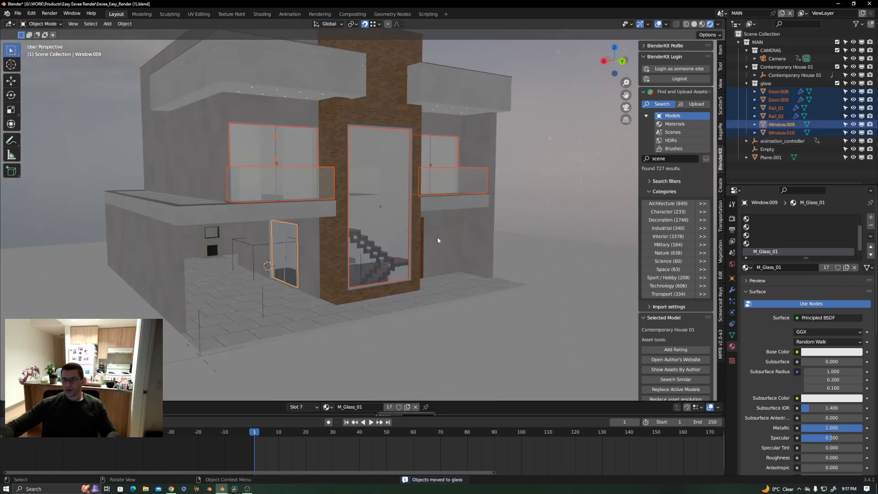
pyautogui.press('KP_0')
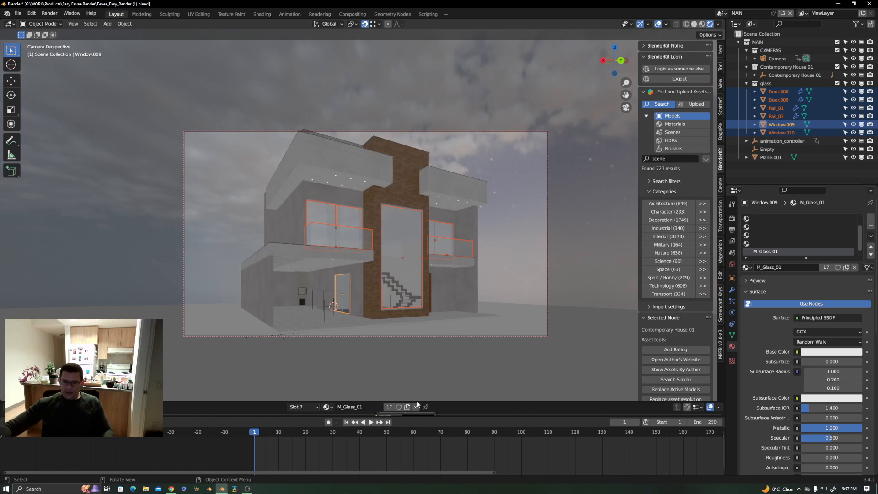
pyautogui.moveTo(442, 401); pyautogui.dragTo(407, 239)
pyautogui.click(381, 290)
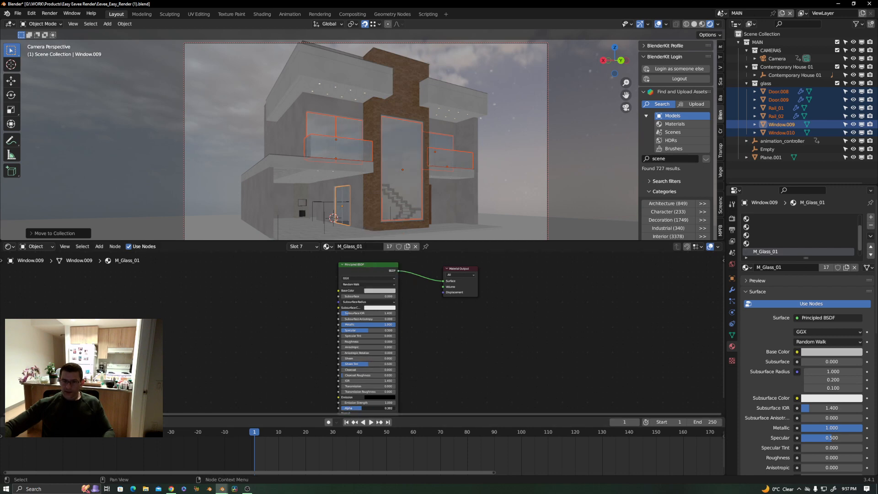
pyautogui.moveTo(357, 408); pyautogui.dragTo(356, 408)
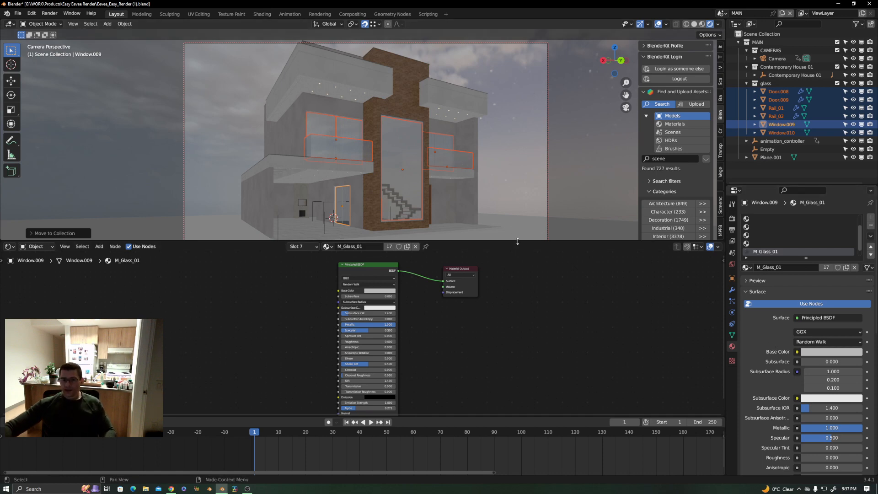
pyautogui.moveTo(518, 241); pyautogui.dragTo(516, 305)
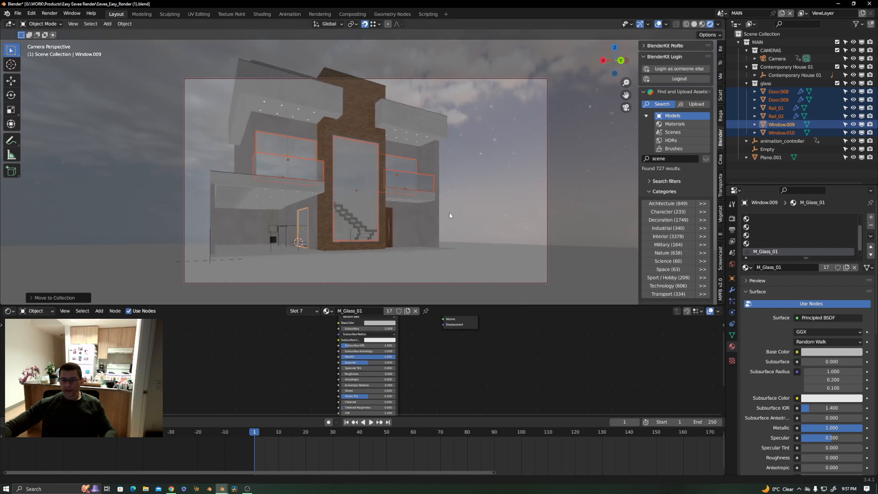
# - Restore the house's framing in the camera view and turn off locking of the camera to the view
pyautogui.moveTo(450, 213); pyautogui.dragTo(488, 223, button='middle')
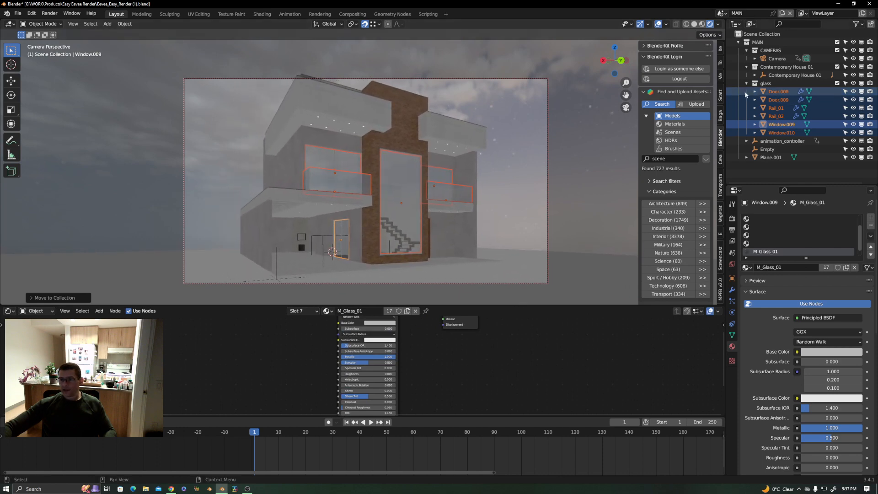
pyautogui.click(721, 76)
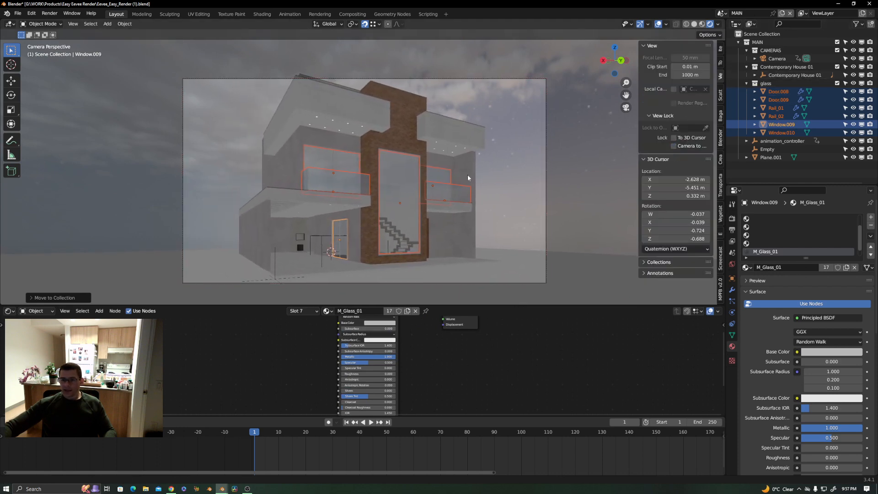
pyautogui.keyDown('shift'); pyautogui.moveTo(468, 175); pyautogui.dragTo(423, 153, button='middle'); pyautogui.keyUp('shift')
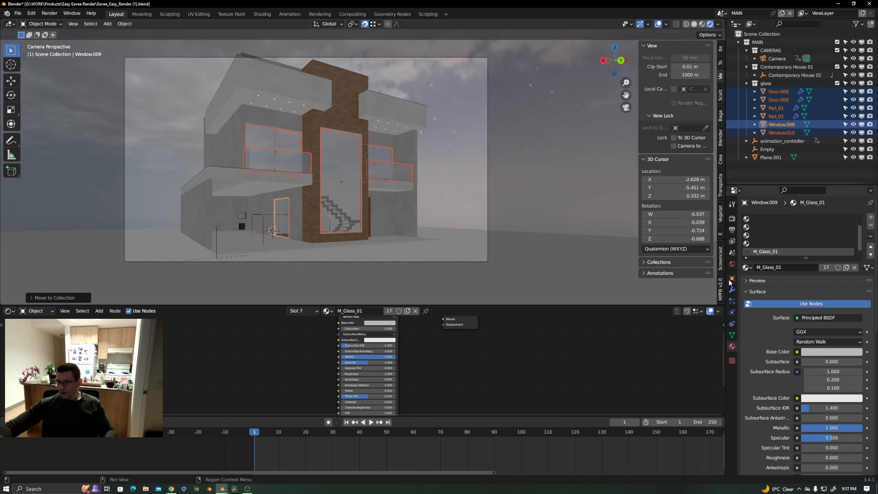
# - Make the Rail_01 balcony railing the active object and show its object properties with the relations settings
pyautogui.keyDown('shift'); pyautogui.click(295, 157); pyautogui.keyUp('shift')
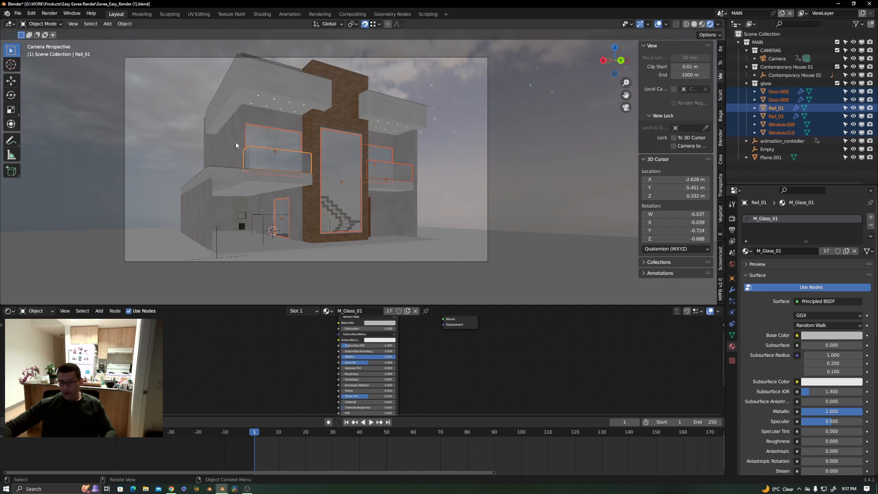
pyautogui.click(732, 278)
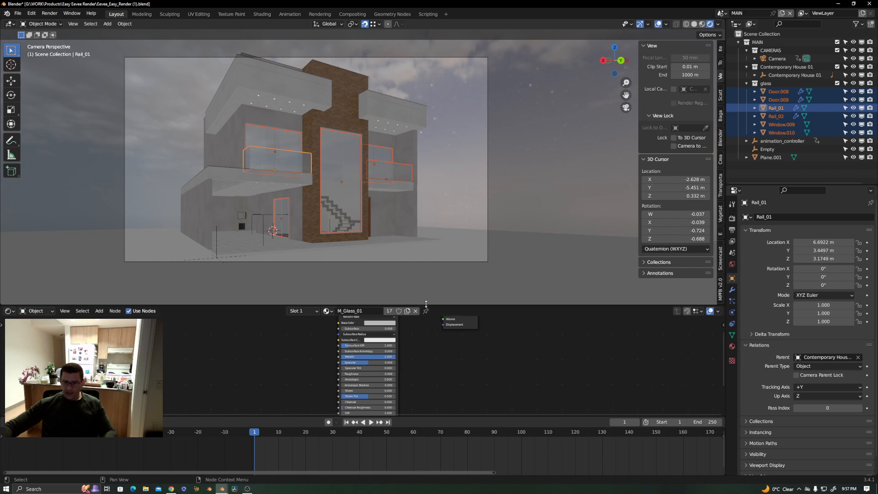
pyautogui.moveTo(425, 304); pyautogui.dragTo(426, 289)
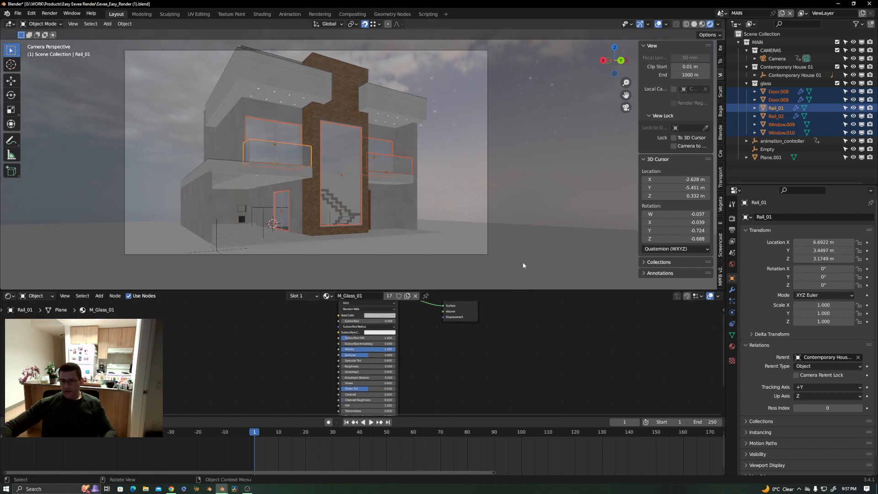
# - Pin the ground plane's #GRAYSCALE node tree in the shader editor and bring its ID 1 - GLASS frame into view
pyautogui.click(528, 238)
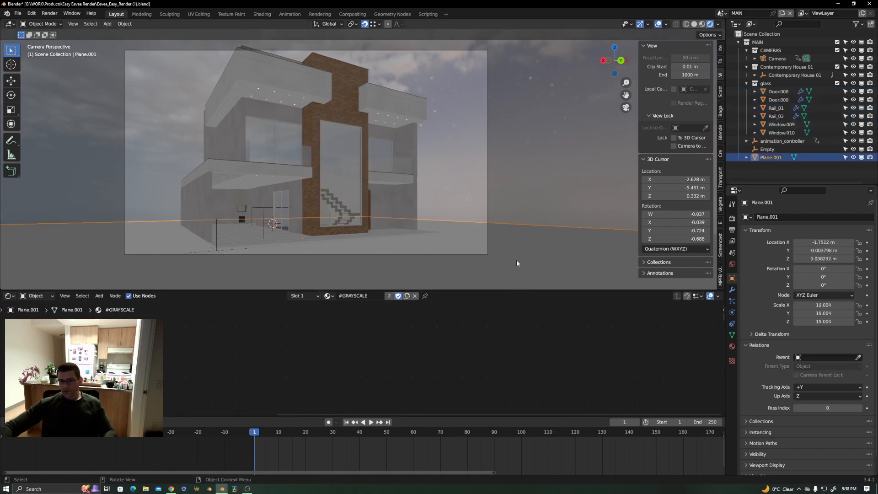
pyautogui.press('KP_Decimal')
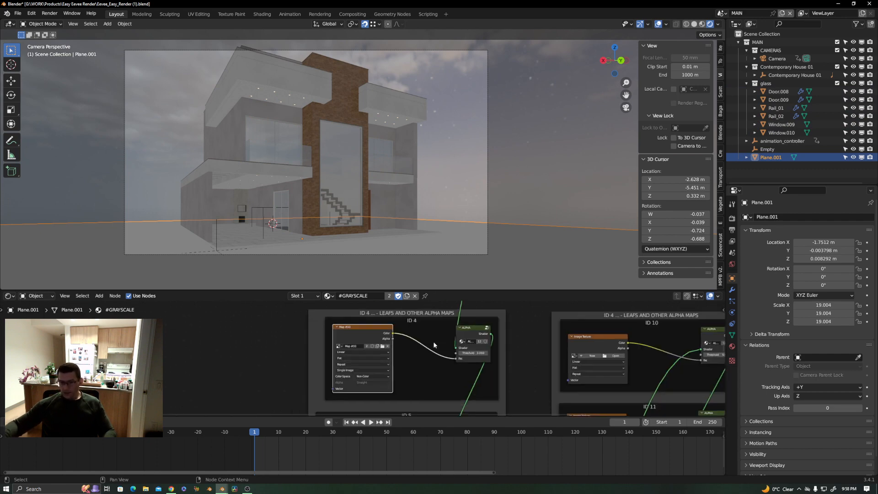
pyautogui.scroll(-5, 436, 342)
pyautogui.scroll(-3, 476, 330)
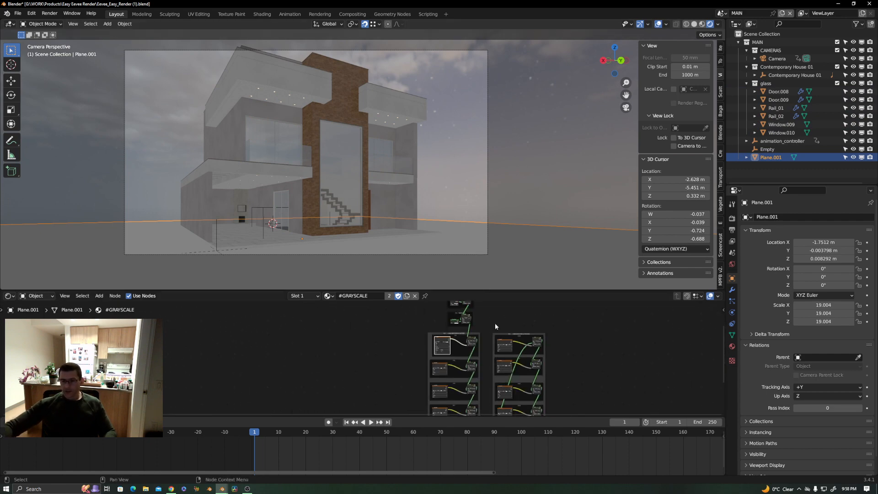
pyautogui.scroll(-3, 456, 367)
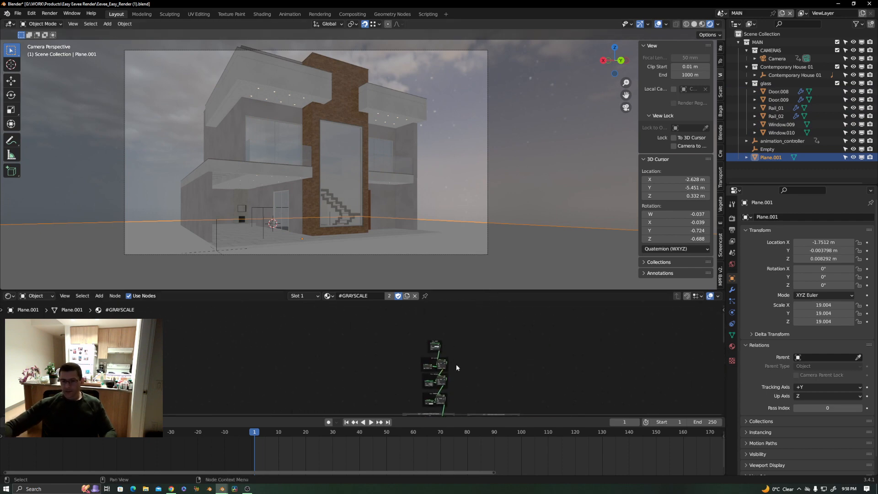
pyautogui.click(424, 297)
pyautogui.scroll(5, 432, 366)
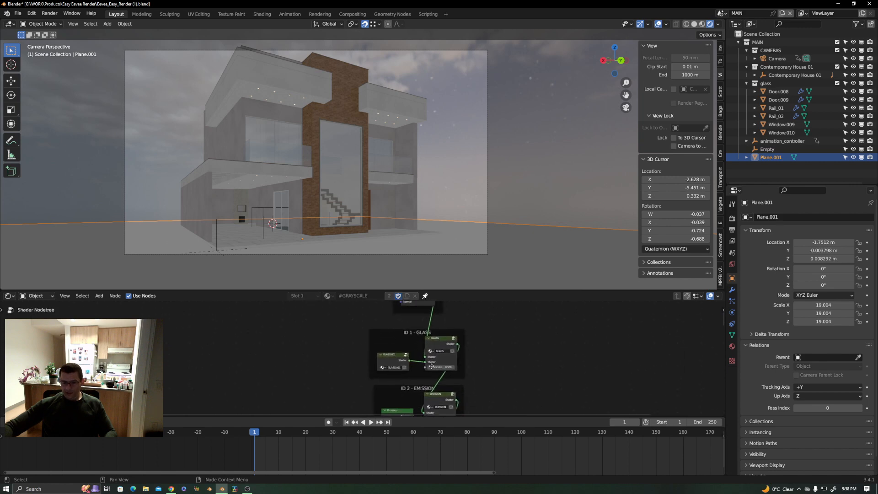
pyautogui.scroll(2, 425, 365)
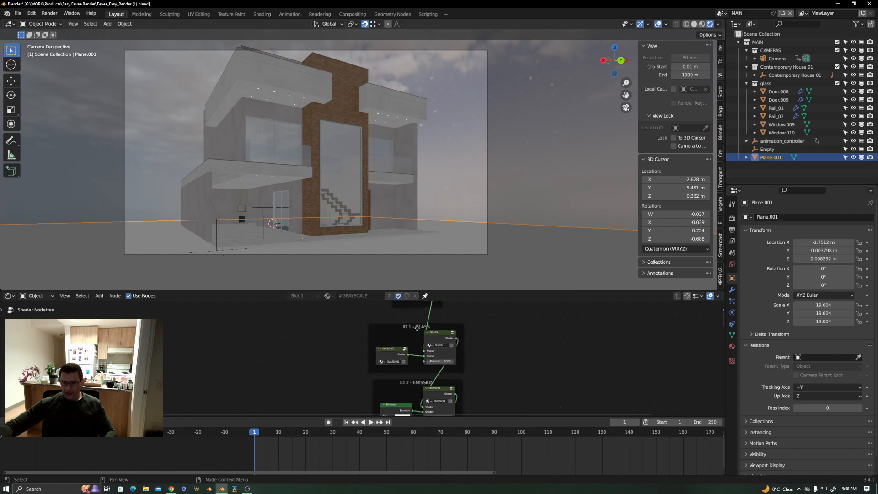
# - Select all objects belonging to the glass collection
pyautogui.click(389, 163)
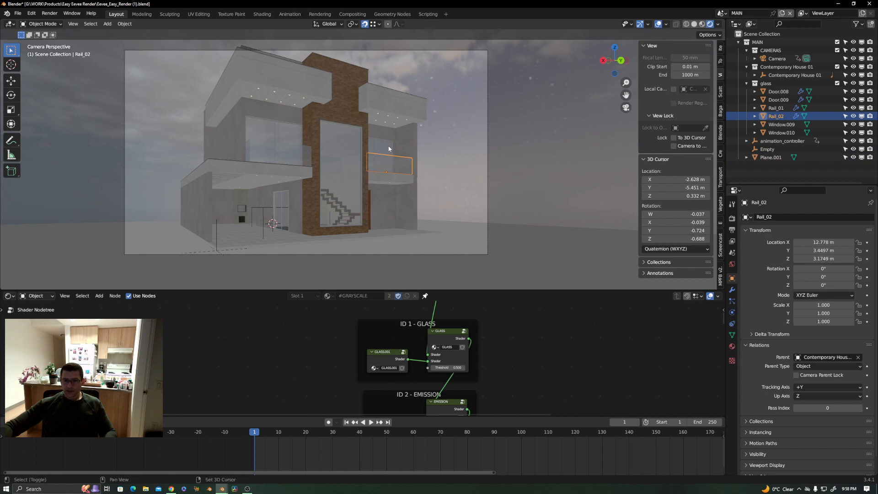
pyautogui.keyDown('shift'); pyautogui.click(387, 147); pyautogui.keyUp('shift')
pyautogui.keyDown('shift'); pyautogui.click(347, 149); pyautogui.keyUp('shift')
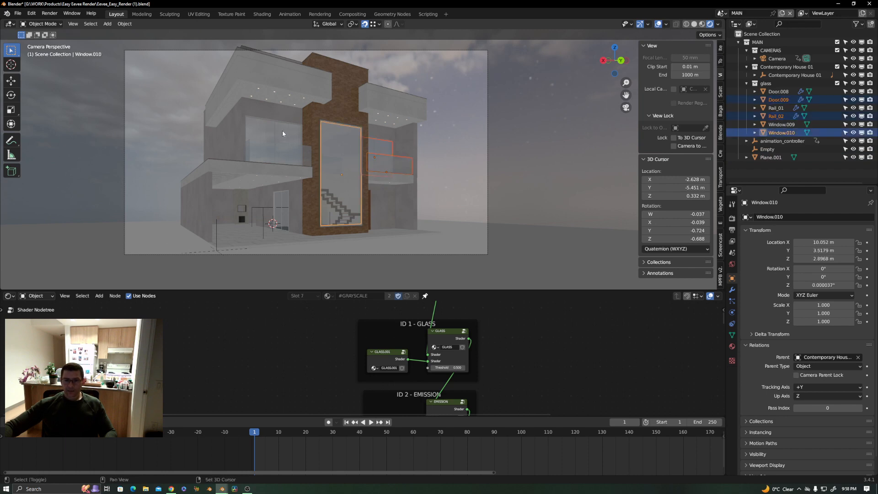
pyautogui.rightClick(764, 84)
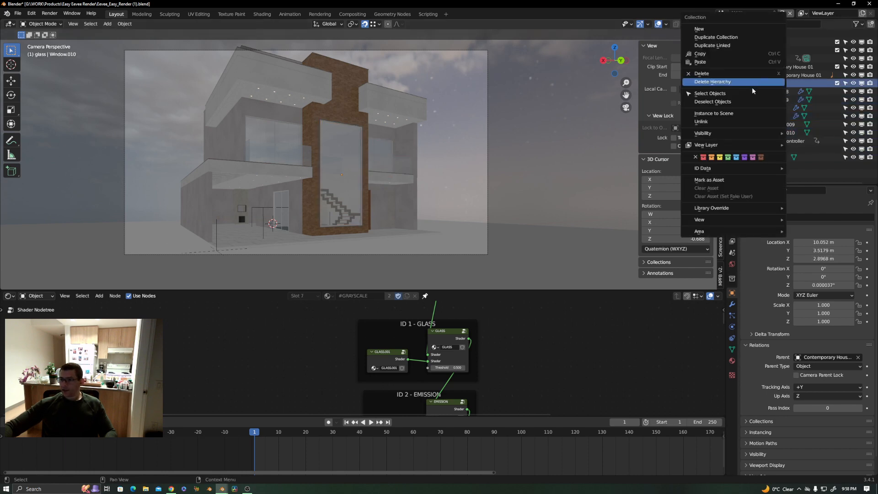
pyautogui.click(746, 94)
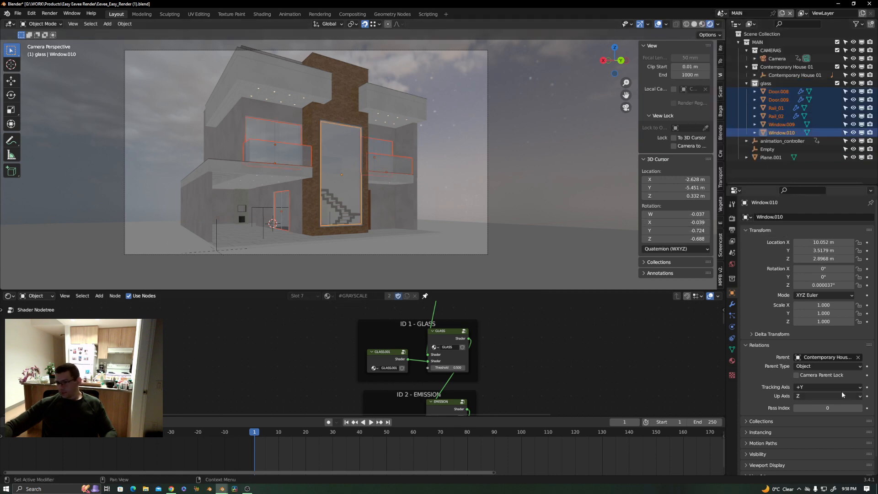
# - Set the Pass Index of the active tall window pane to 1 and copy it to all selected glass objects
pyautogui.click(834, 408)
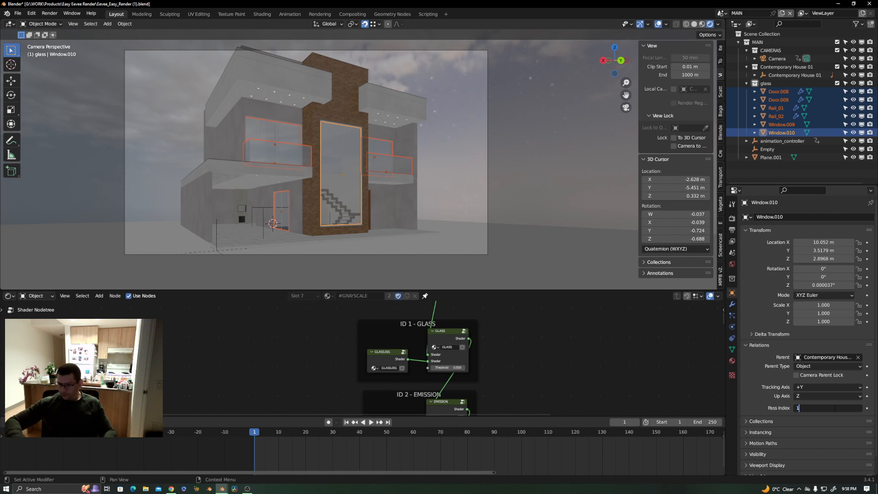
pyautogui.rightClick(834, 409)
pyautogui.rightClick(835, 408)
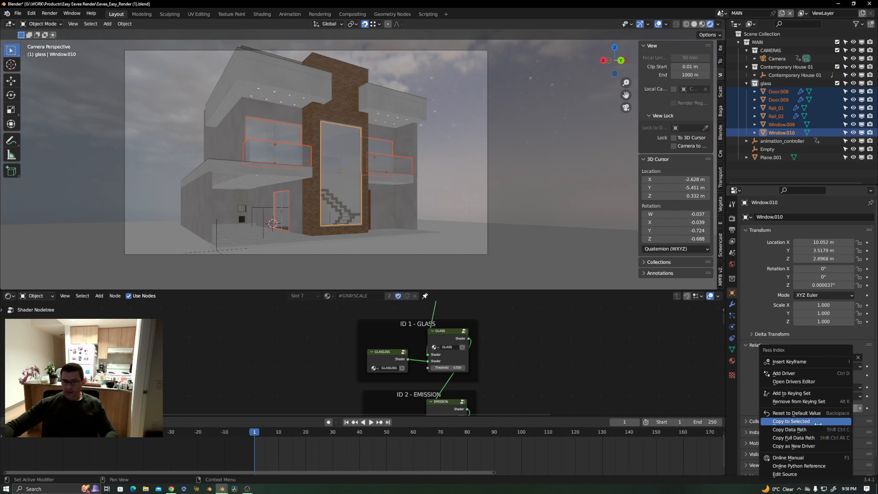
pyautogui.click(818, 421)
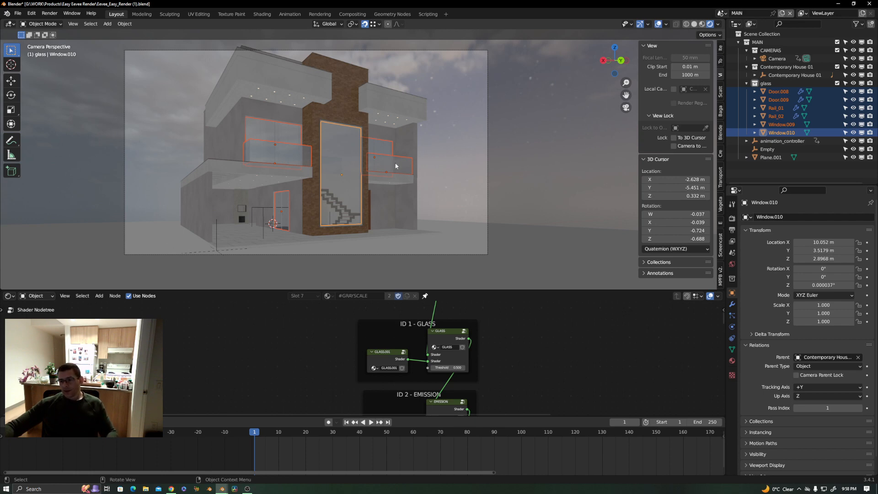
# - Check the Pass Index of the balcony railings, balcony door panes and ground-floor glass door one by one
pyautogui.click(776, 117)
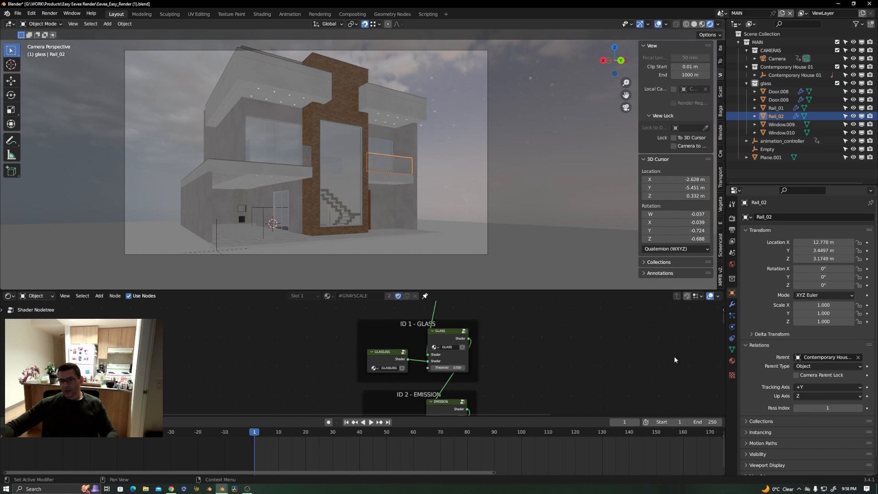
pyautogui.click(295, 153)
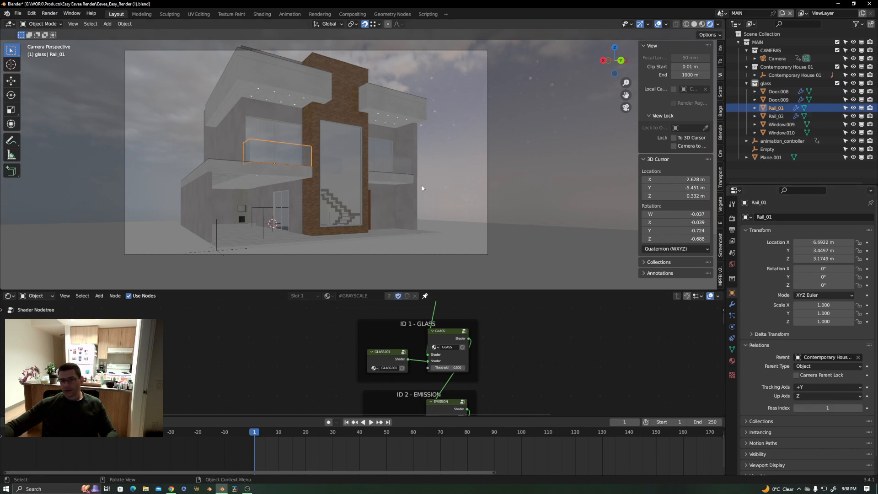
pyautogui.click(287, 138)
pyautogui.click(382, 150)
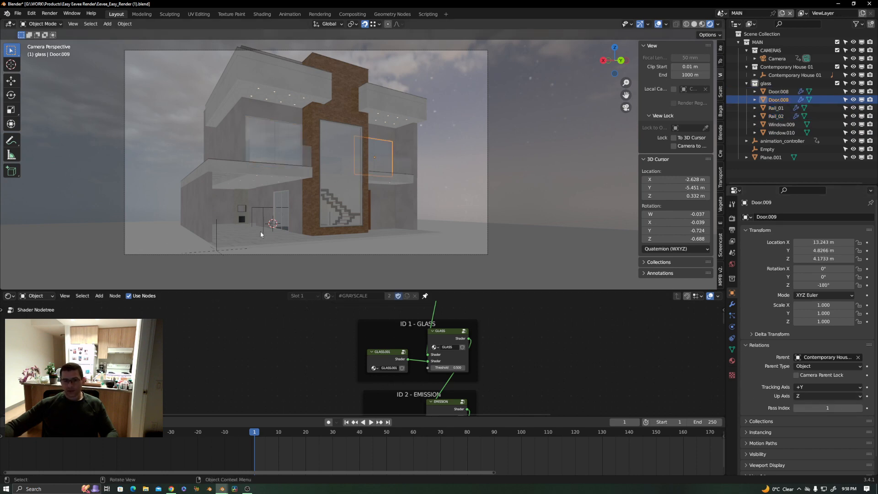
pyautogui.click(284, 196)
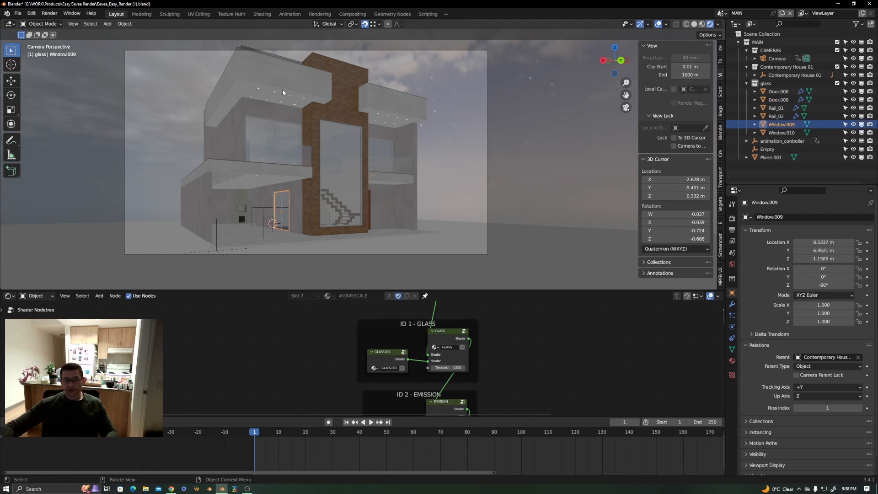
# - Select the recessed ceiling spotlight object under the roof overhang and show its M_Emissive_01 material settings
pyautogui.moveTo(282, 89); pyautogui.dragTo(319, 104, button='middle')
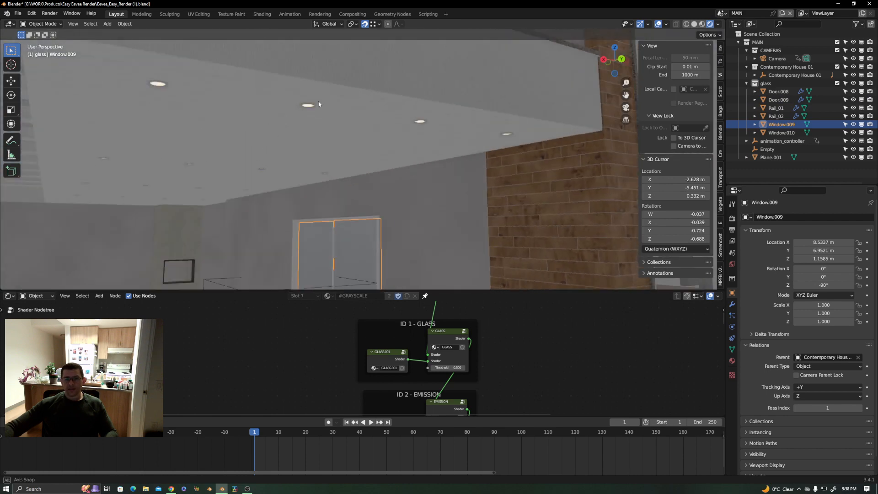
pyautogui.scroll(5, 319, 105)
pyautogui.click(308, 107)
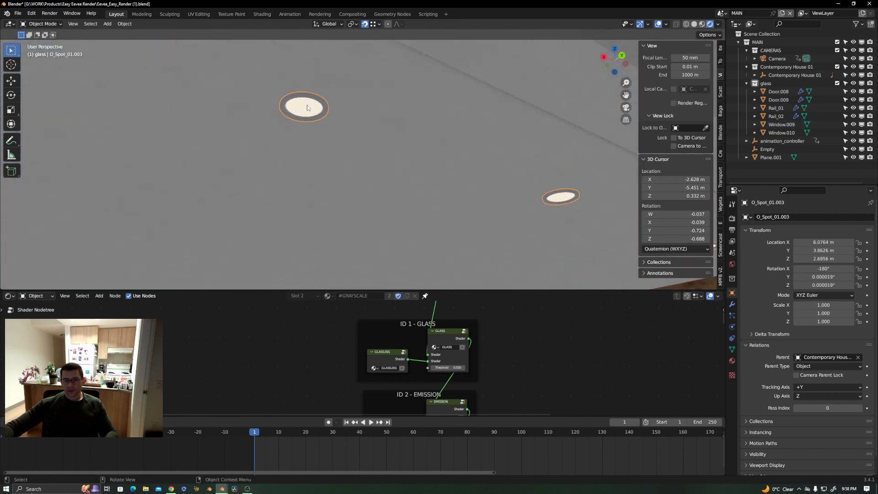
pyautogui.click(732, 360)
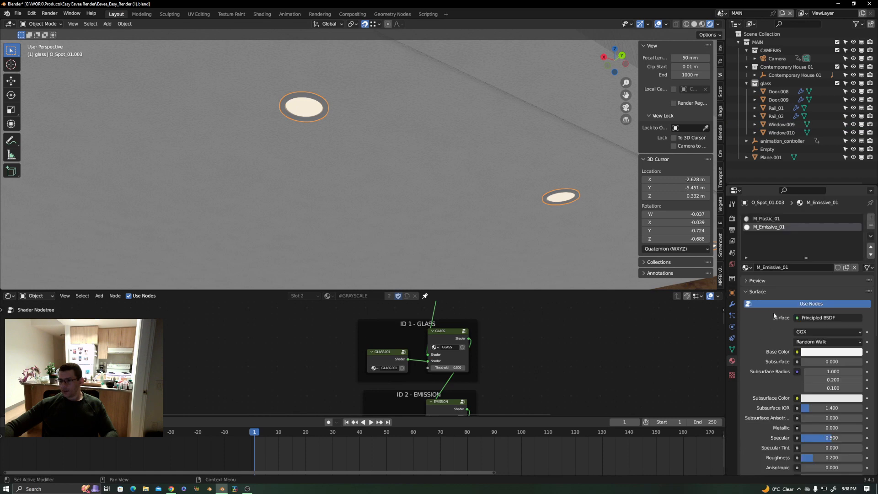
pyautogui.scroll(-10, 451, 195)
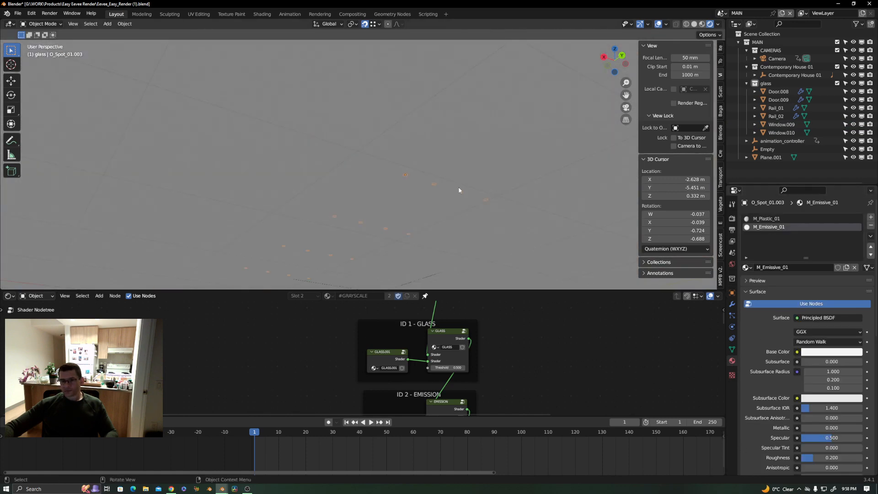
# - Add the O_Spot_01 spotlights under the upper-floor overhang and the O_Spot_01.002 spotlights by the wooden door to the selection
pyautogui.scroll(-6, 424, 91)
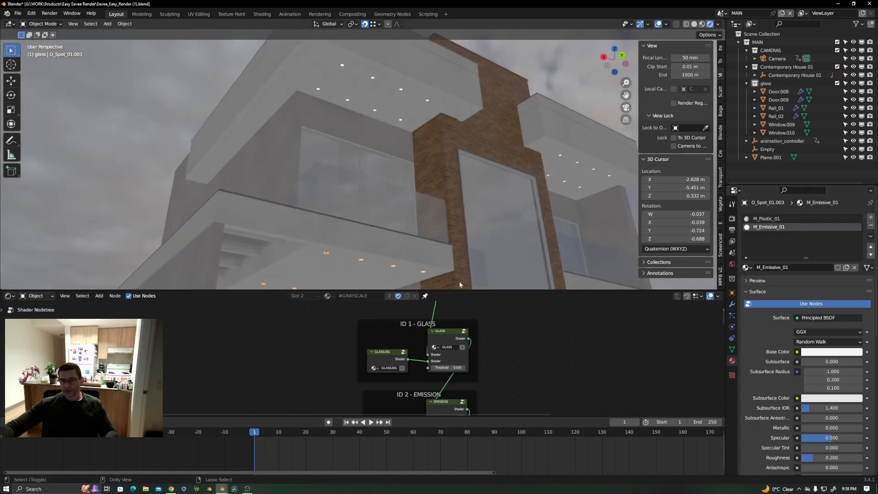
pyautogui.scroll(12, 420, 116)
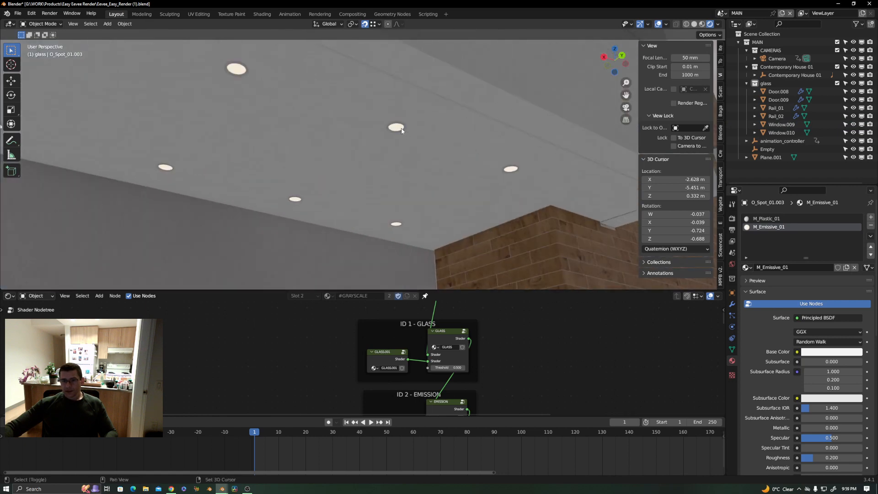
pyautogui.keyDown('shift'); pyautogui.click(401, 129); pyautogui.keyUp('shift')
pyautogui.scroll(-5, 407, 136)
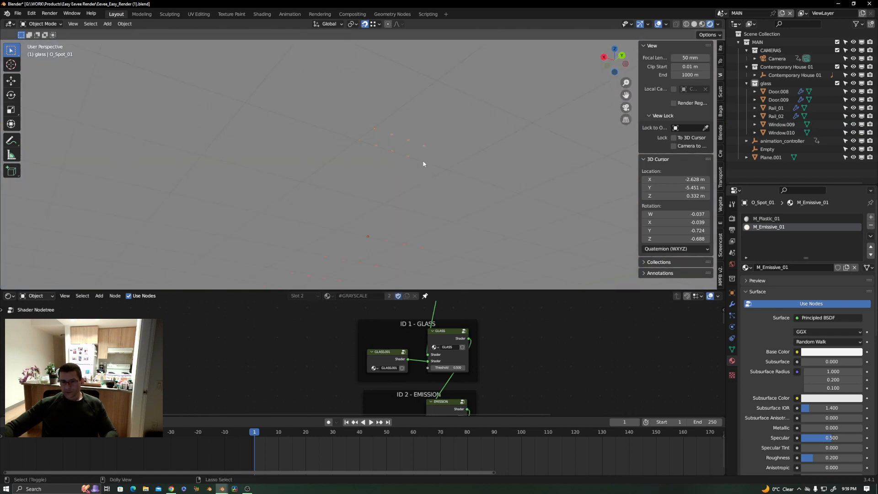
pyautogui.moveTo(467, 218); pyautogui.dragTo(354, 288, button='middle')
pyautogui.scroll(6, 455, 190)
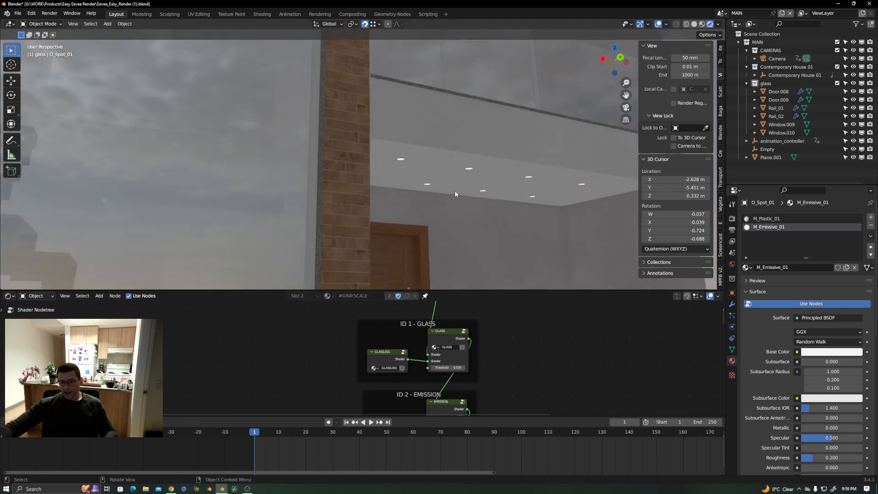
pyautogui.click(485, 150)
pyautogui.scroll(-5, 484, 150)
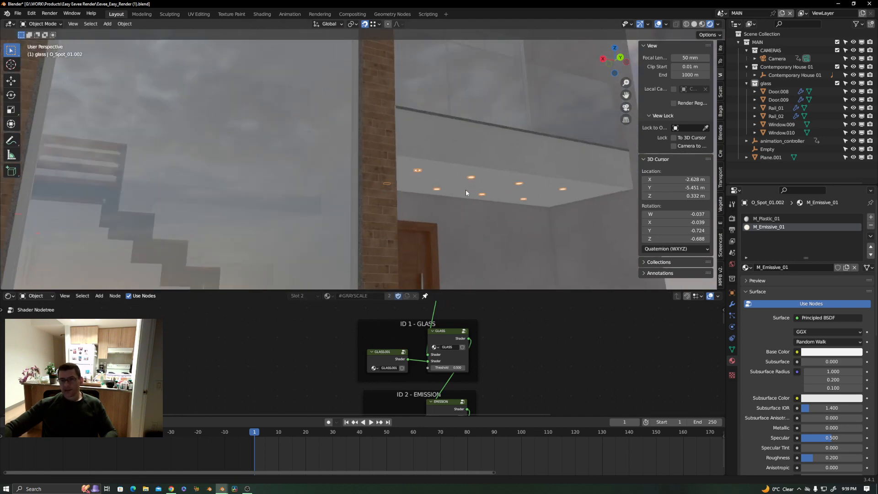
# - Add the O_Spot_01.001 spotlights under the roof overhang beside the brick tower to the selection
pyautogui.hotkey('alt', 'a')
pyautogui.keyDown('shift'); pyautogui.moveTo(466, 189); pyautogui.dragTo(402, 163, button='middle'); pyautogui.keyUp('shift')
pyautogui.scroll(5, 422, 114)
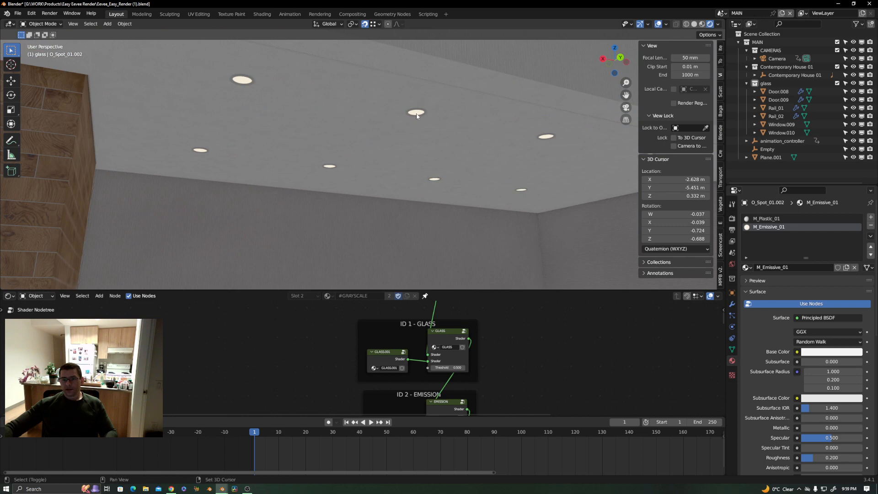
pyautogui.click(421, 117)
pyautogui.press('KP_Decimal')
pyautogui.moveTo(385, 137); pyautogui.dragTo(375, 97, button='middle')
pyautogui.moveTo(328, 241); pyautogui.dragTo(332, 239, button='middle')
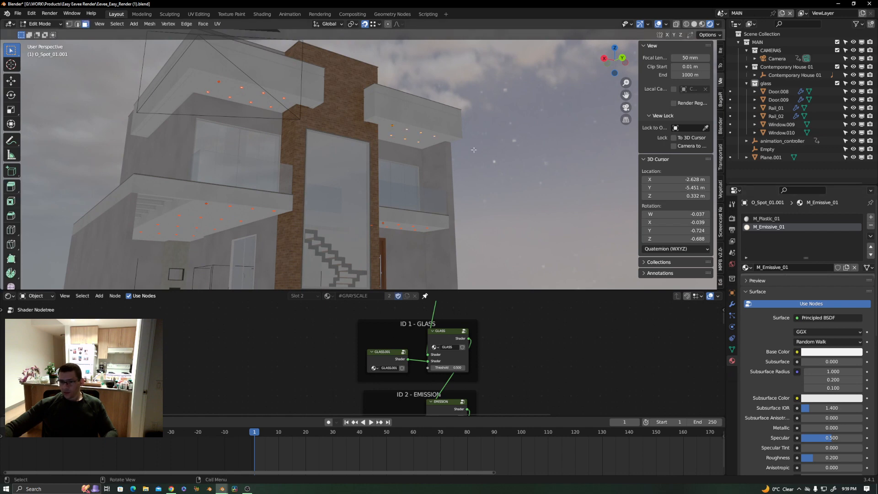
# - Examine the spotlight meshes in Edit Mode by selecting the faces that use M_Emissive_01, and return to Object Mode
pyautogui.press('KP_Decimal')
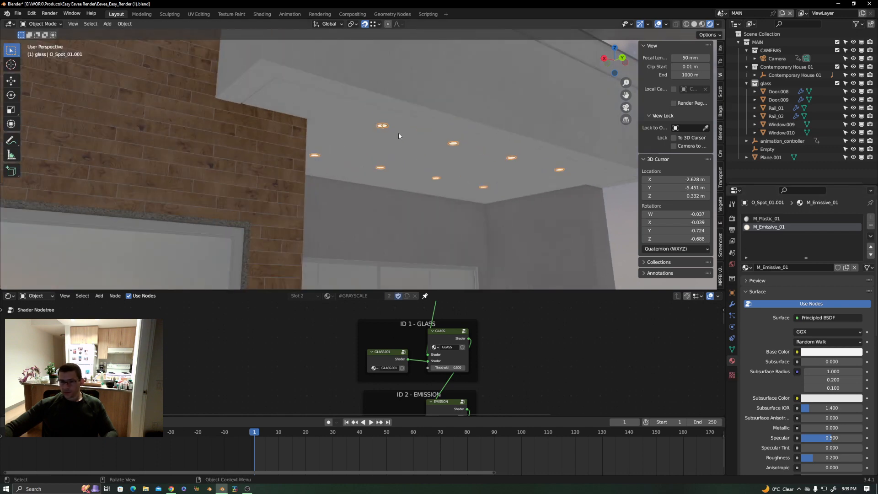
pyautogui.press('Tab')
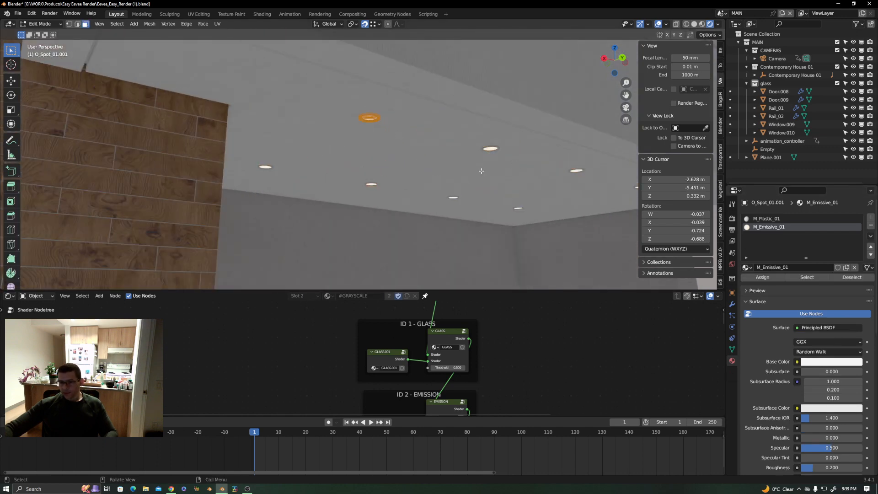
pyautogui.click(481, 171)
pyautogui.click(808, 278)
pyautogui.press('KP_Decimal')
pyautogui.keyDown('shift'); pyautogui.moveTo(443, 211); pyautogui.dragTo(436, 159, button='middle'); pyautogui.keyUp('shift')
pyautogui.scroll(10, 336, 219)
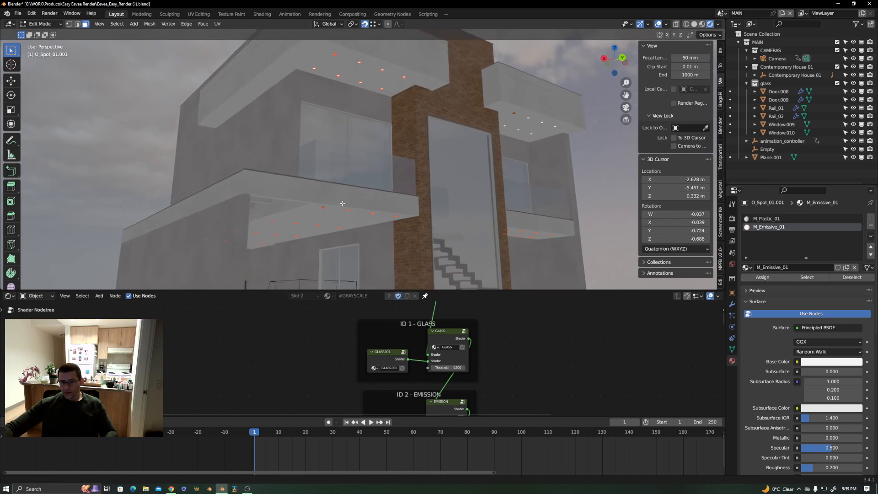
pyautogui.scroll(-10, 349, 182)
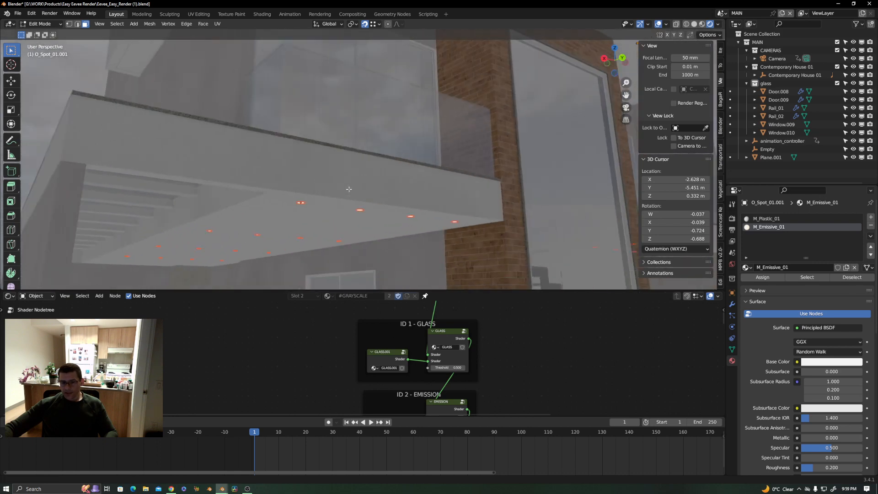
pyautogui.scroll(5, 462, 125)
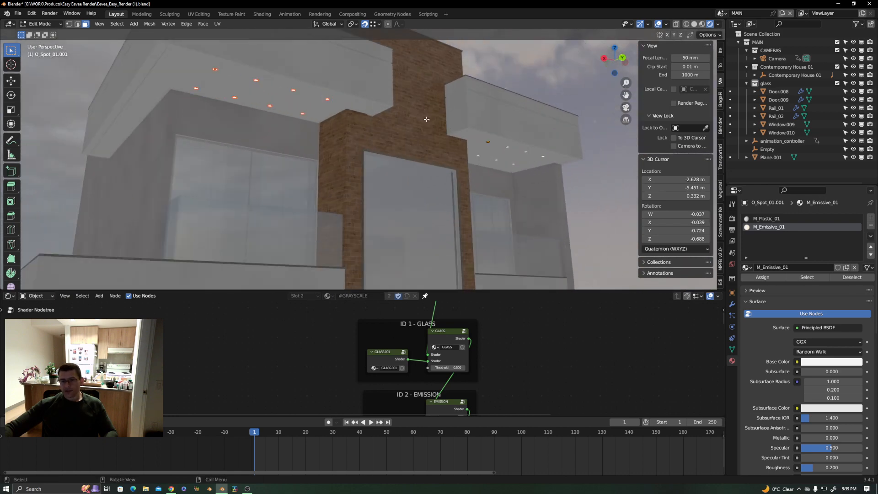
pyautogui.press('Tab')
# - Make O_Spot_01.001 the active object and turn its shared mesh data Mesh.010 into a single-user copy
pyautogui.scroll(8, 499, 136)
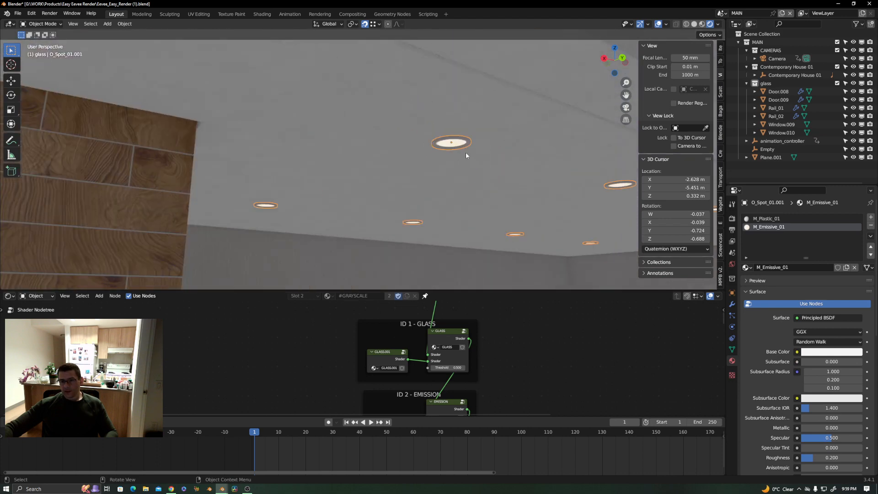
pyautogui.hotkey('alt', 'a')
pyautogui.keyDown('shift'); pyautogui.click(454, 144); pyautogui.keyUp('shift')
pyautogui.scroll(-6, 476, 151)
pyautogui.scroll(2, 482, 158)
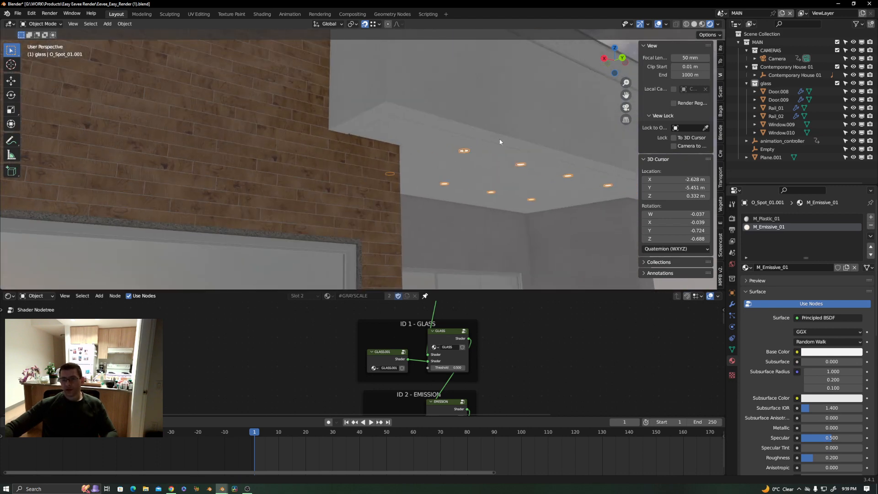
pyautogui.moveTo(483, 147)
pyautogui.mouseDown(button='middle')
pyautogui.moveTo(477, 132)
pyautogui.moveTo(470, 153)
pyautogui.mouseUp(button='middle')
pyautogui.scroll(4, 471, 146)
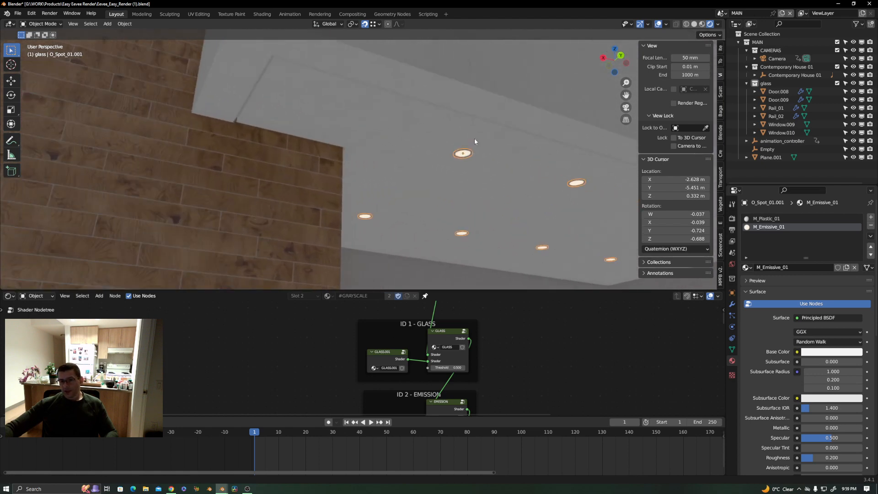
pyautogui.click(732, 292)
pyautogui.click(732, 349)
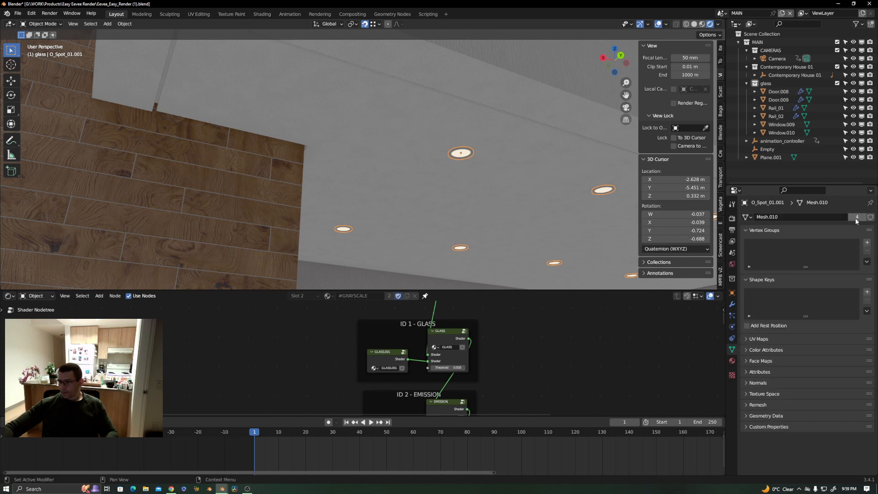
pyautogui.rightClick(462, 153)
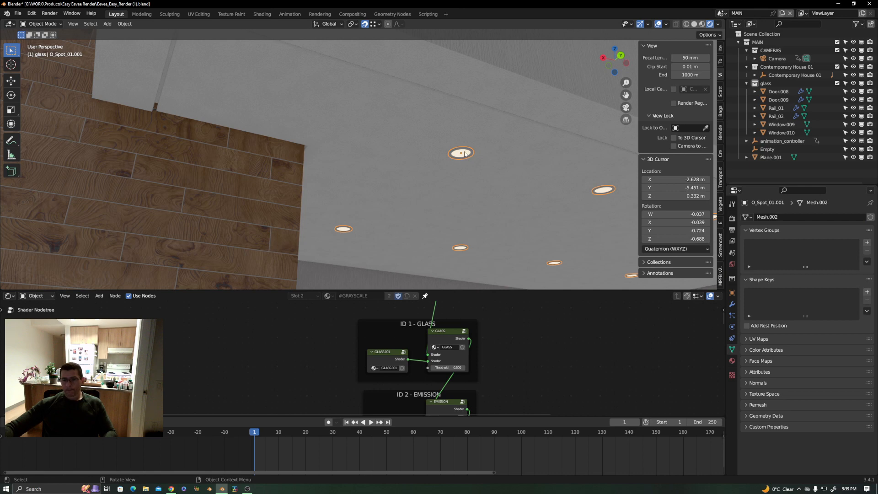
# - Try to parent the selected spotlights to O_Spot_01.001 with the Object parenting option
pyautogui.hotkey('ctrl', 'p')
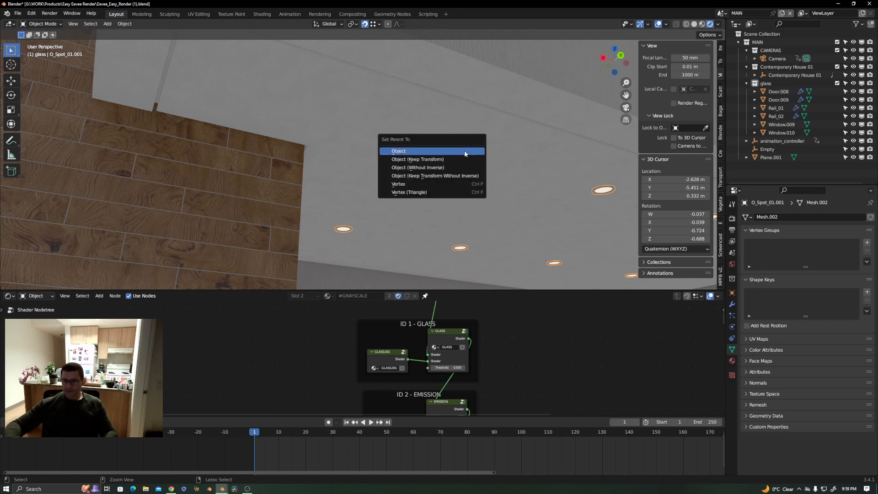
pyautogui.click(464, 151)
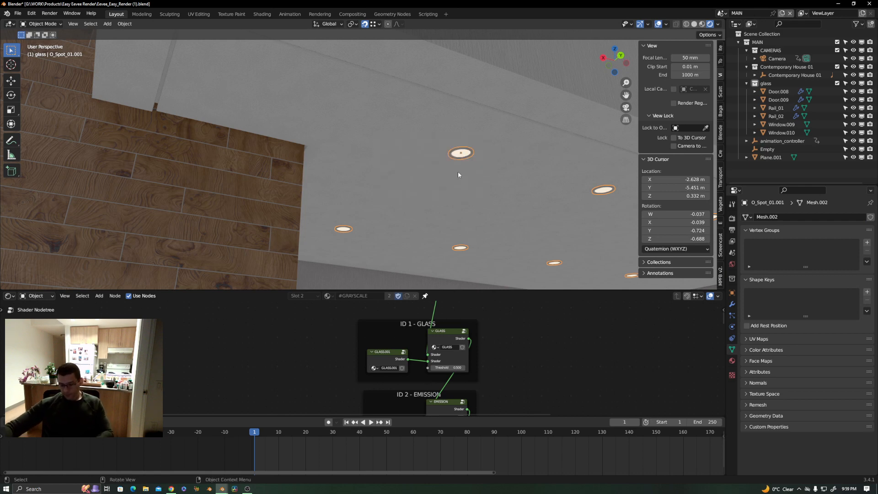
pyautogui.hotkey('shift', 'h')
pyautogui.scroll(-9, 460, 175)
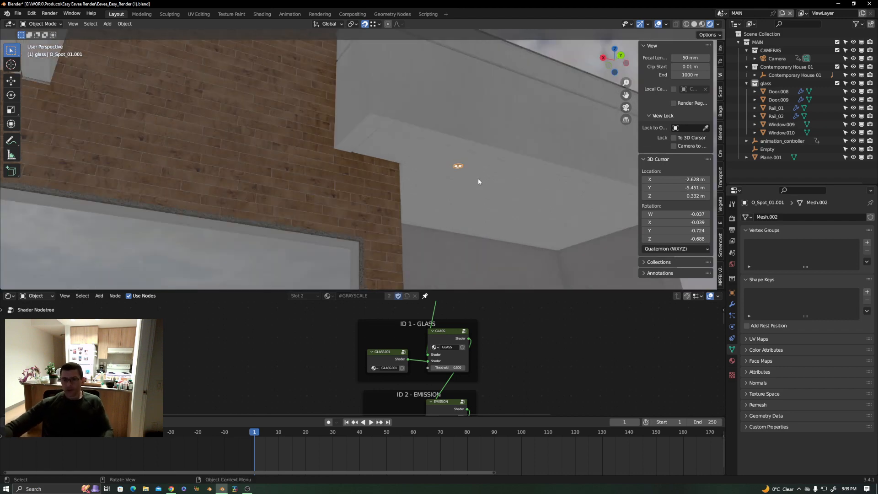
pyautogui.moveTo(451, 206)
pyautogui.keyDown('shift'); pyautogui.mouseDown(button='middle')
pyautogui.moveTo(451, 178)
pyautogui.moveTo(448, 195)
pyautogui.mouseUp(button='middle'); pyautogui.keyUp('shift')
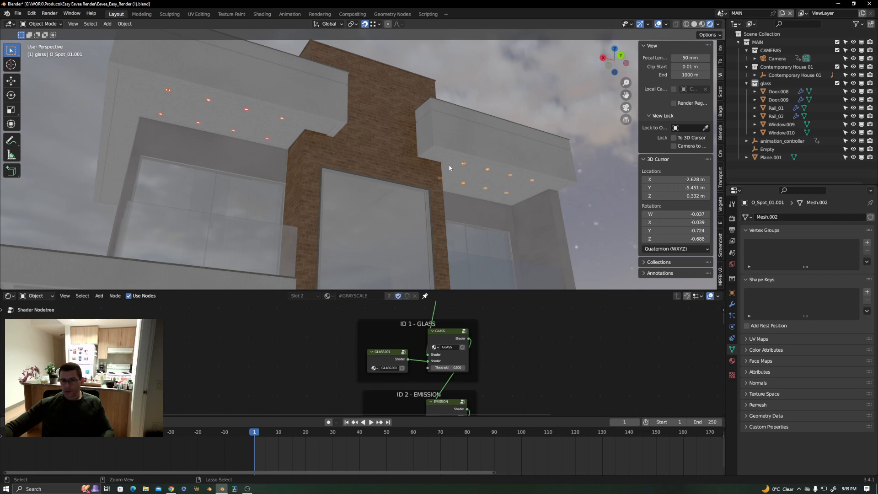
# - Reselect the O_Spot_01.001 spotlight array as the active object
pyautogui.scroll(11, 469, 168)
pyautogui.keyDown('shift'); pyautogui.click(438, 149); pyautogui.keyUp('shift')
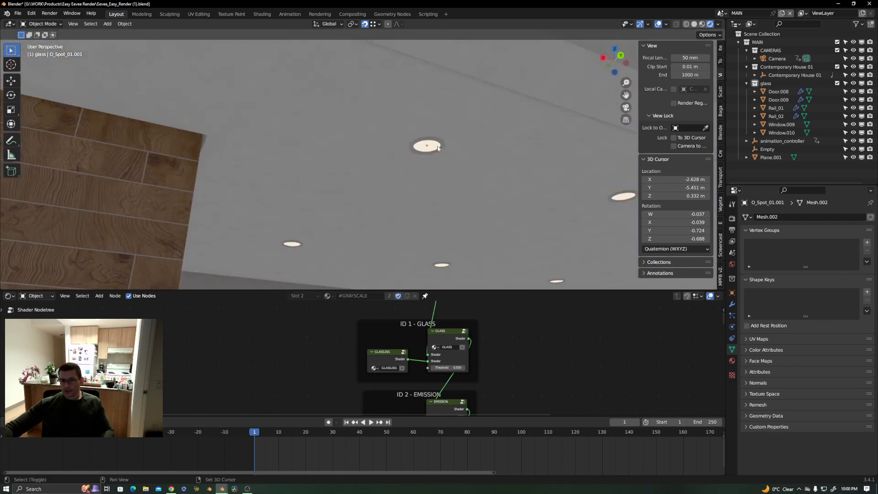
pyautogui.keyDown('shift'); pyautogui.click(438, 147); pyautogui.keyUp('shift')
pyautogui.scroll(-10, 438, 148)
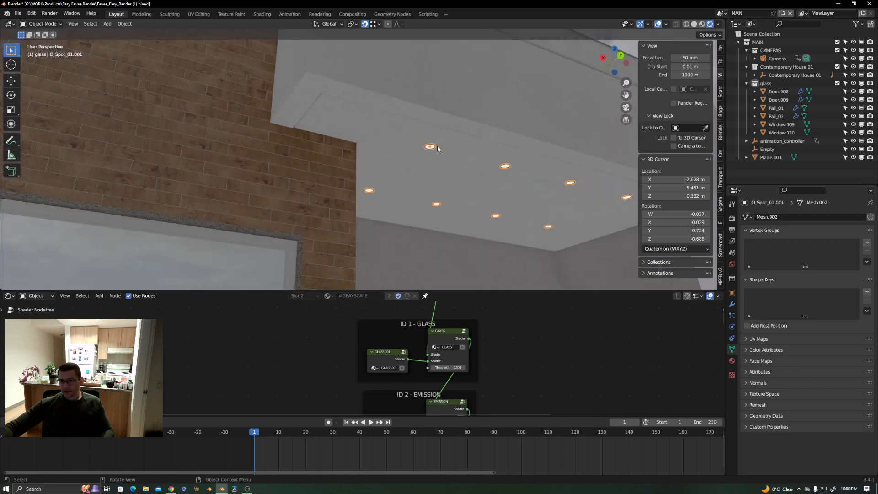
pyautogui.moveTo(437, 145); pyautogui.dragTo(347, 152, button='middle')
pyautogui.keyDown('shift'); pyautogui.moveTo(214, 96); pyautogui.dragTo(260, 125, button='middle'); pyautogui.keyUp('shift')
pyautogui.scroll(4, 261, 125)
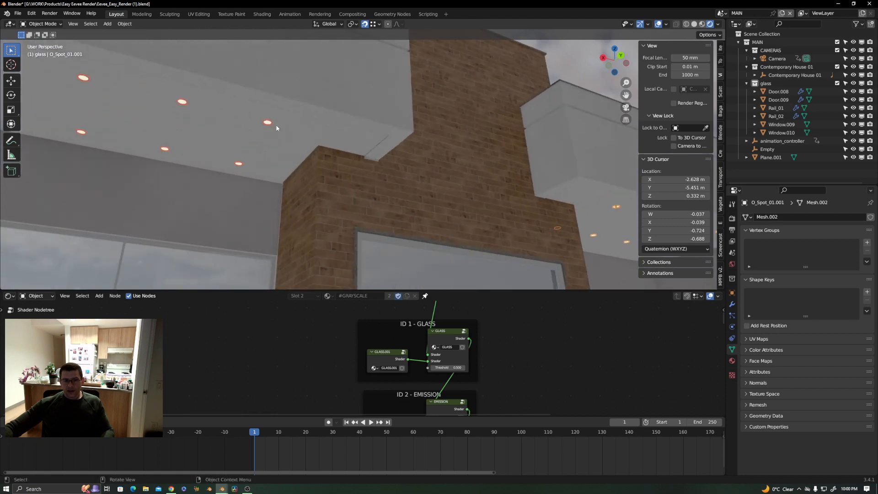
# - Apply the Array and Array.001 modifiers of O_Spot_01.001
pyautogui.click(733, 305)
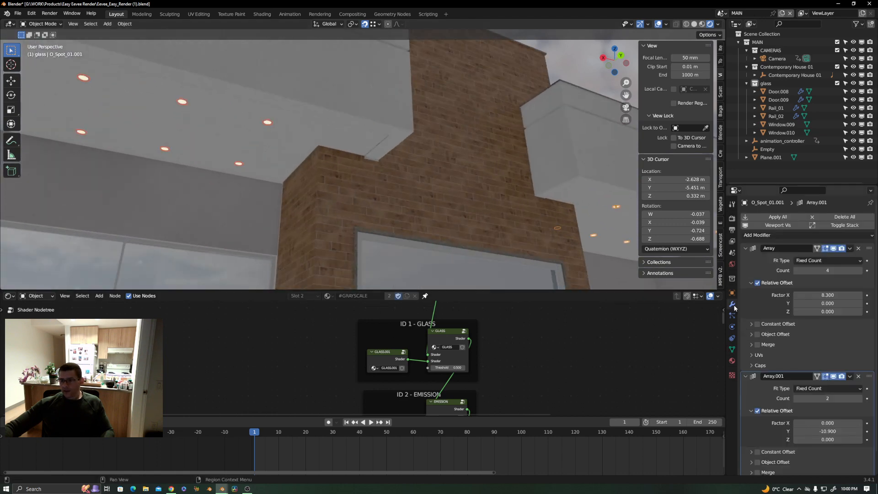
pyautogui.click(746, 249)
pyautogui.click(746, 259)
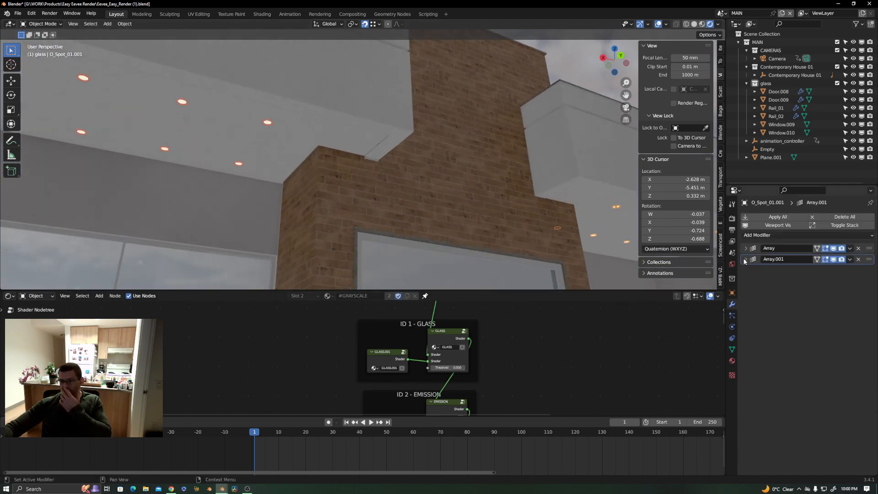
pyautogui.click(753, 251)
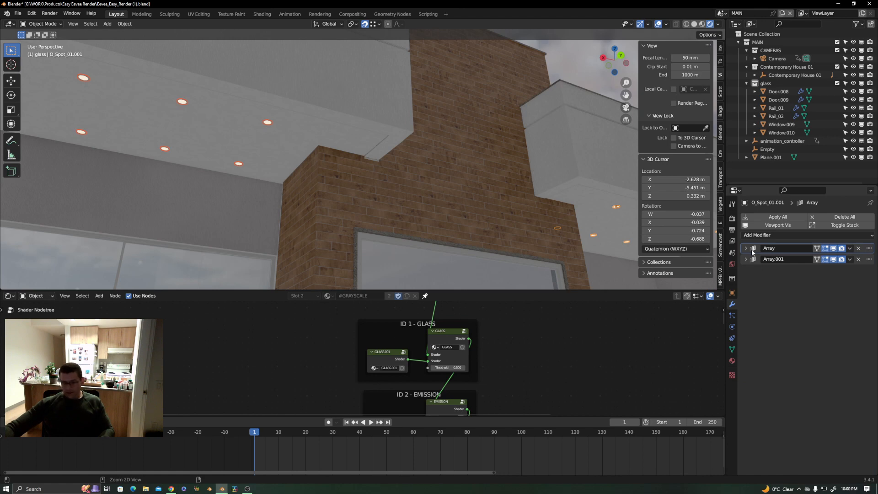
pyautogui.hotkey('ctrl', 'a')
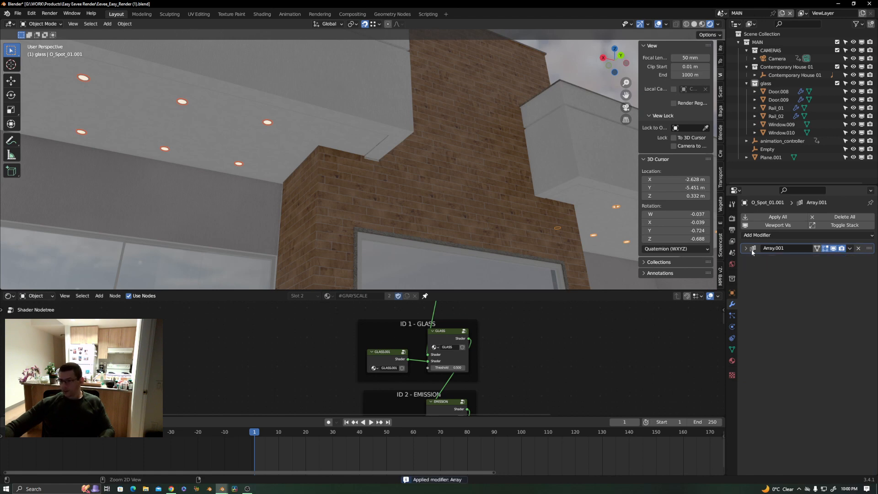
pyautogui.hotkey('ctrl', 'a')
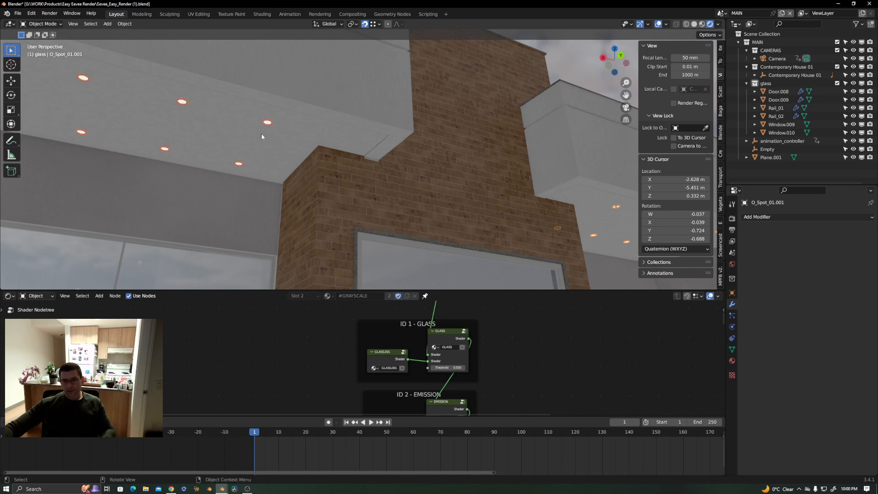
# - Select only the O_Spot_01 spotlights and make their shared mesh data Mesh.010 single-user
pyautogui.hotkey('ctrl', 'z')
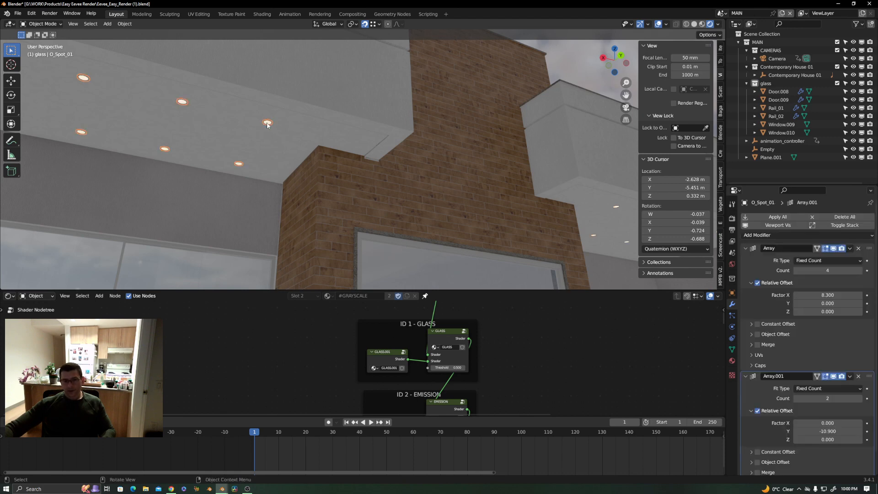
pyautogui.click(748, 265)
pyautogui.hotkey('ctrl', 'a')
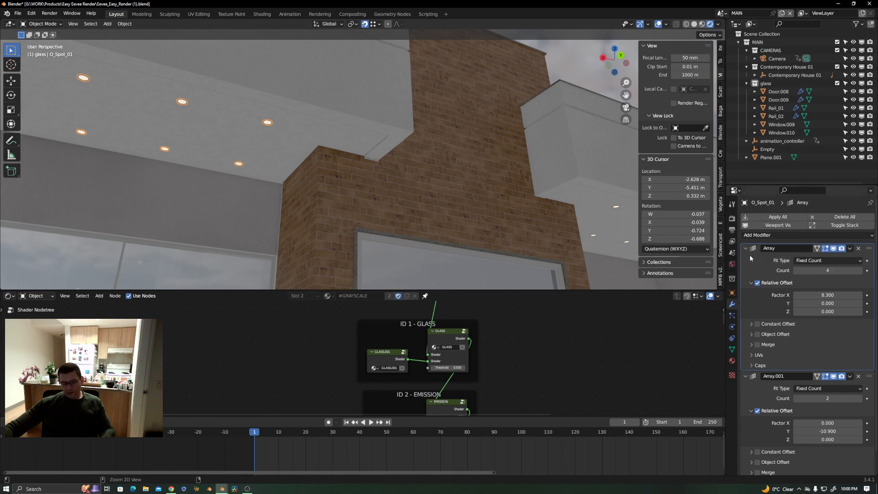
pyautogui.hotkey('ctrl', 'a')
pyautogui.hotkey('ctrl', 'a')
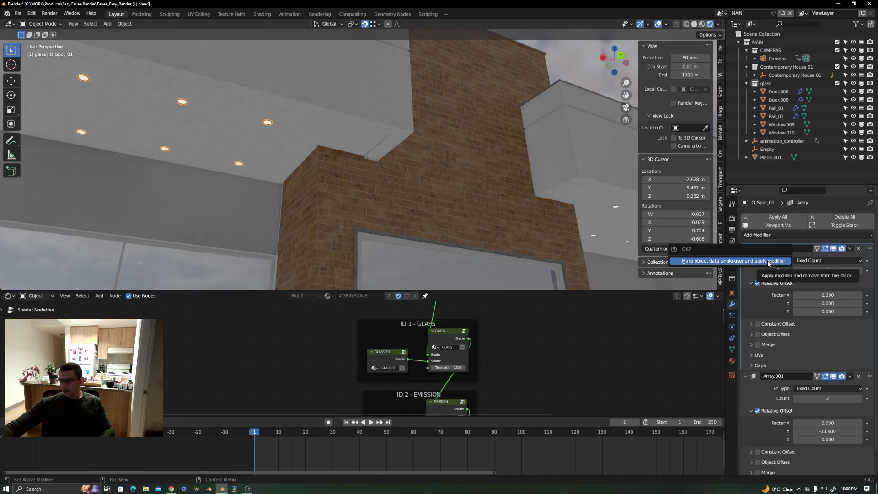
pyautogui.click(732, 349)
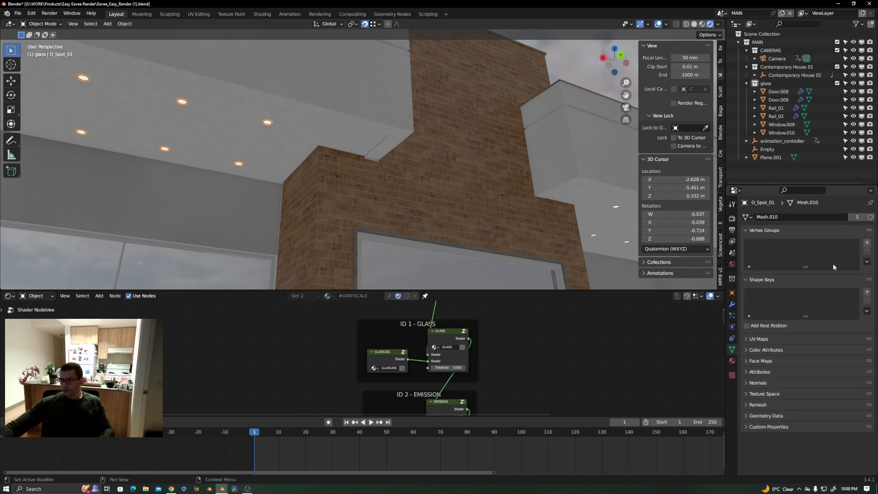
pyautogui.click(732, 292)
pyautogui.click(732, 304)
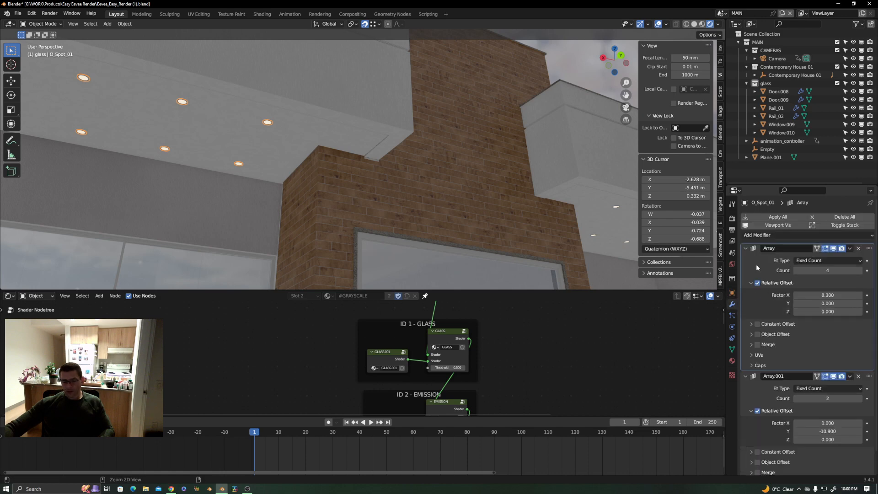
# - Apply the Array and Array.001 modifiers of O_Spot_01
pyautogui.hotkey('ctrl', 'a')
pyautogui.hotkey('ctrl', 'a')
pyautogui.scroll(-5, 154, 176)
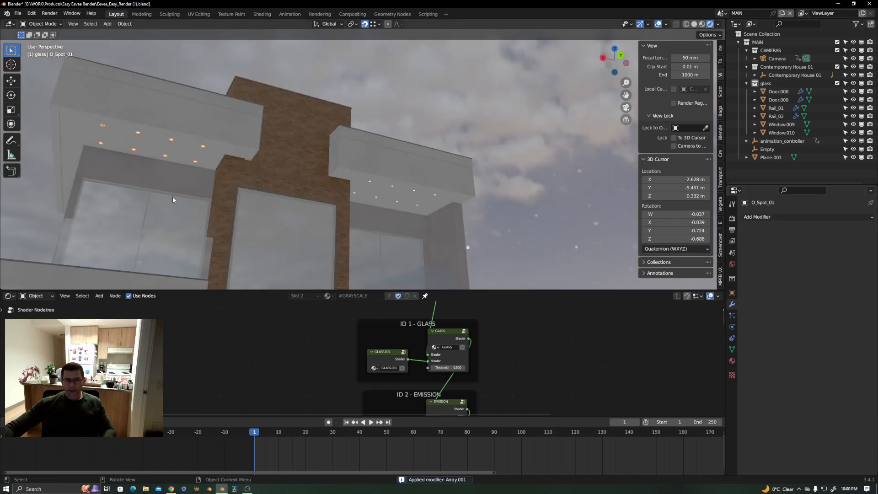
# - Select the O_Spot_01.003 spotlight array under the large first-level slab, isolate it for a check and reveal the house again
pyautogui.keyDown('shift'); pyautogui.moveTo(172, 197); pyautogui.dragTo(184, 130, button='middle'); pyautogui.keyUp('shift')
pyautogui.moveTo(170, 83); pyautogui.dragTo(177, 92, button='middle')
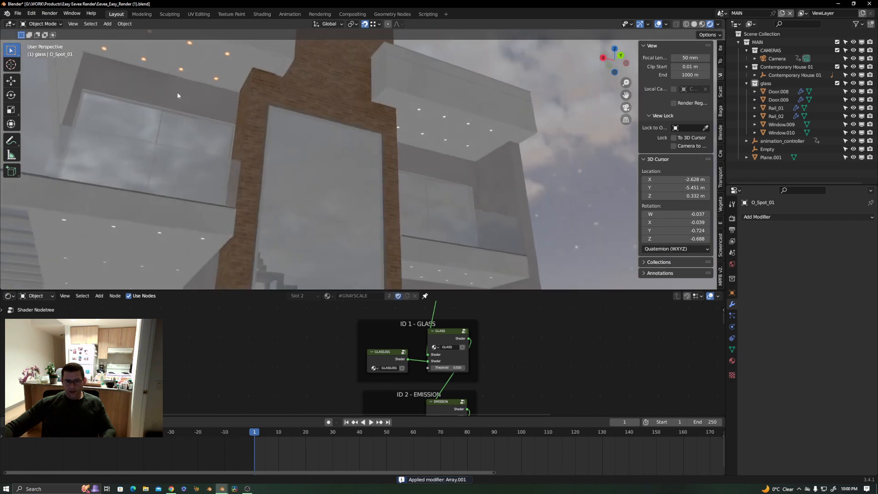
pyautogui.keyDown('shift'); pyautogui.moveTo(171, 163); pyautogui.dragTo(244, 163, button='middle'); pyautogui.keyUp('shift')
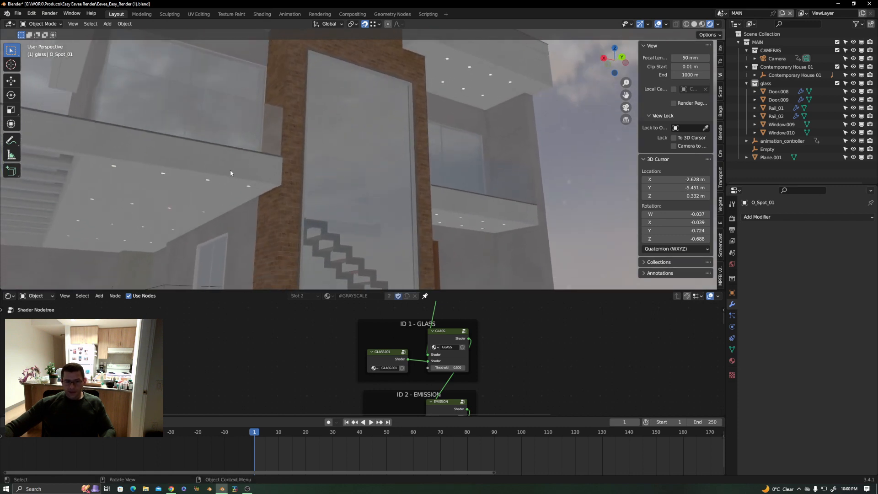
pyautogui.scroll(6, 230, 169)
pyautogui.click(270, 197)
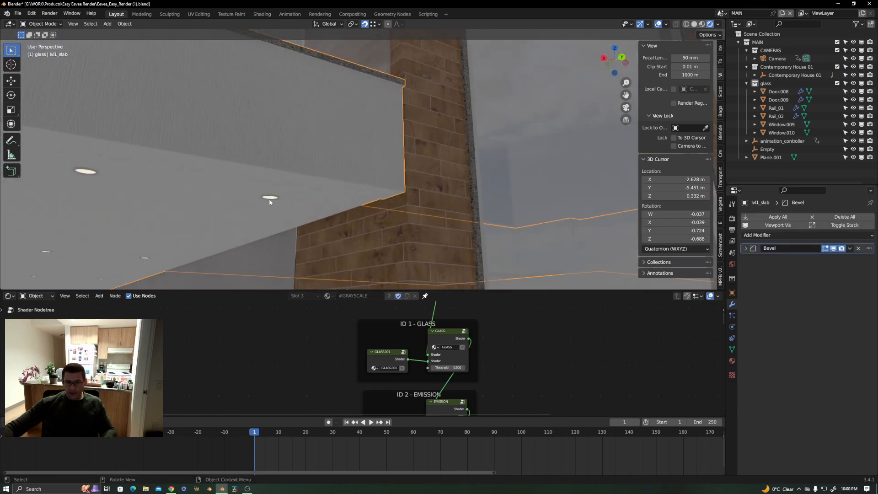
pyautogui.click(270, 198)
pyautogui.hotkey('shift', 'h')
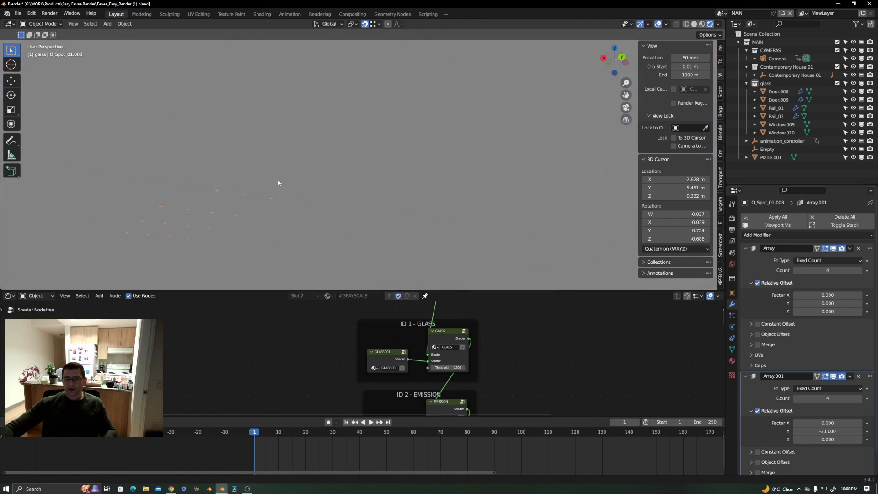
pyautogui.hotkey('alt', 'h')
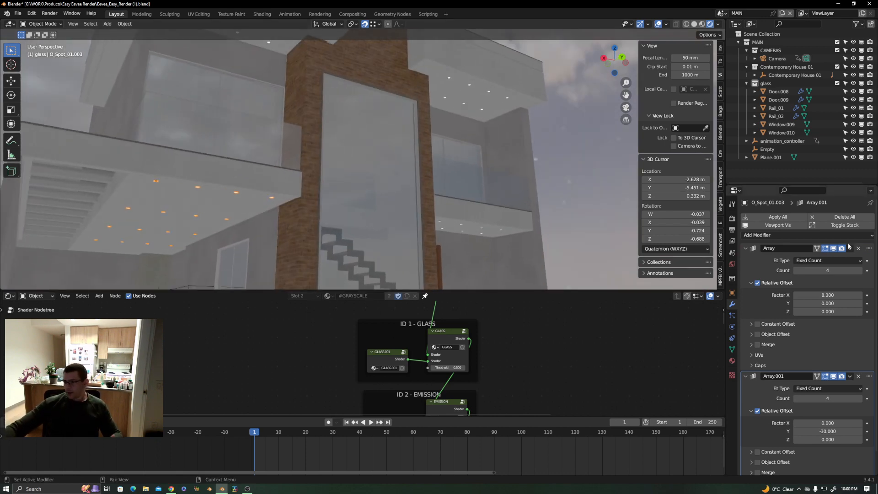
# - Make the shared mesh data Mesh.010 of the O_Spot_01.003 spotlights single-user
pyautogui.click(732, 350)
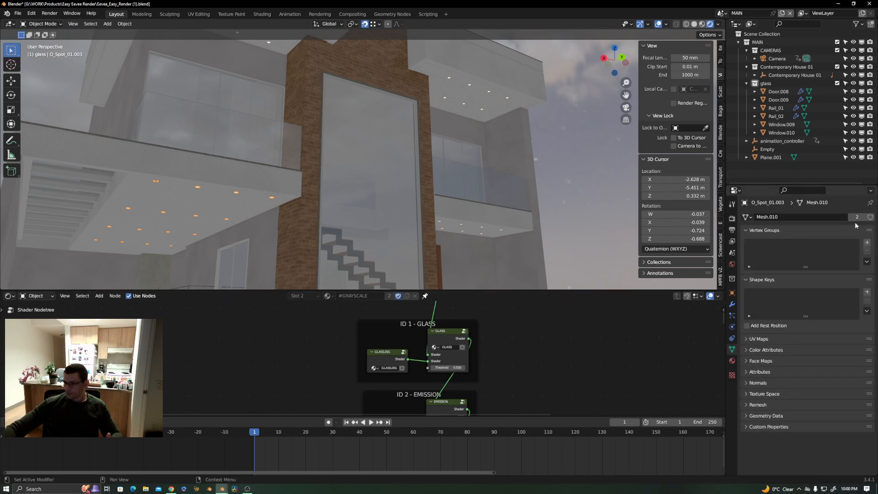
pyautogui.moveTo(199, 200); pyautogui.dragTo(228, 198, button='middle')
pyautogui.scroll(4, 218, 203)
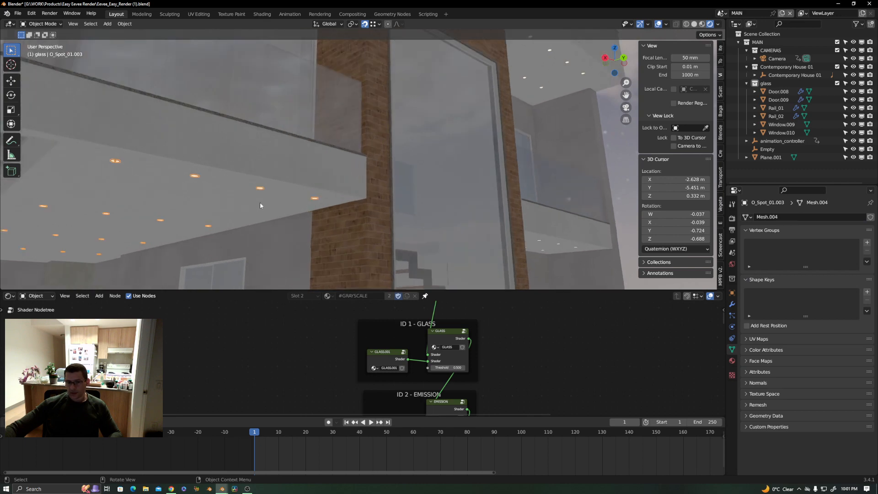
# - Apply the Array and Array.001 modifiers of O_Spot_01.003
pyautogui.click(731, 306)
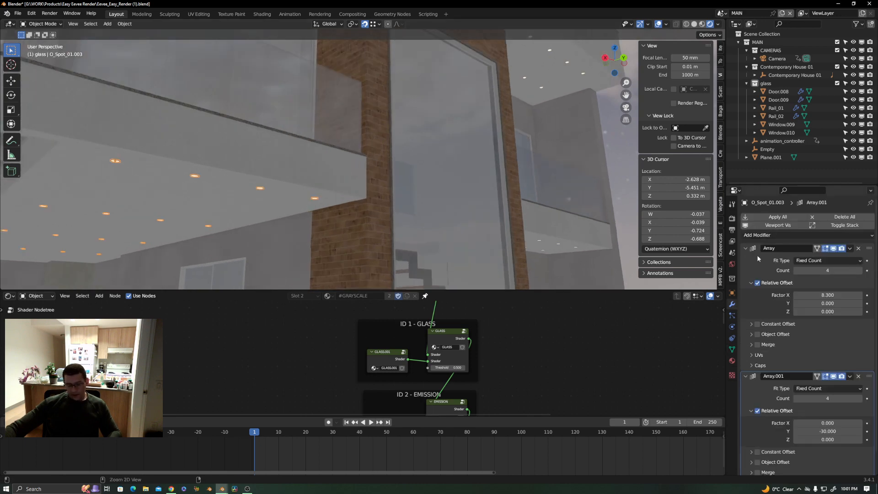
pyautogui.hotkey('ctrl', 'a')
pyautogui.hotkey('ctrl', 'a')
# - Select the O_Spot_01.002 spotlights under the small balcony slab and apply their Array and Array.001 modifiers
pyautogui.scroll(5, 552, 252)
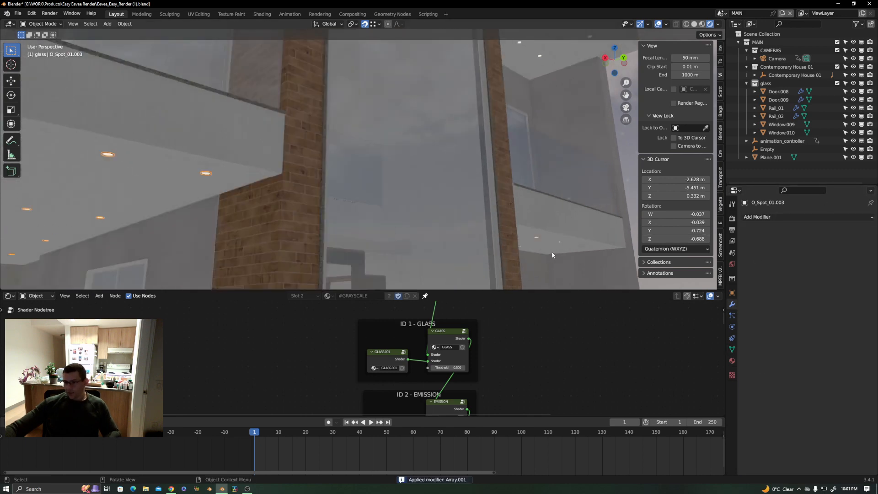
pyautogui.click(570, 227)
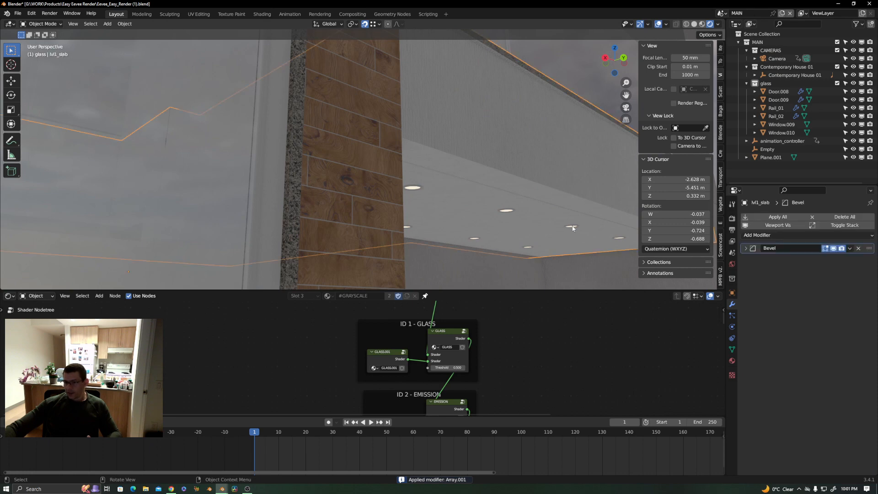
pyautogui.click(572, 228)
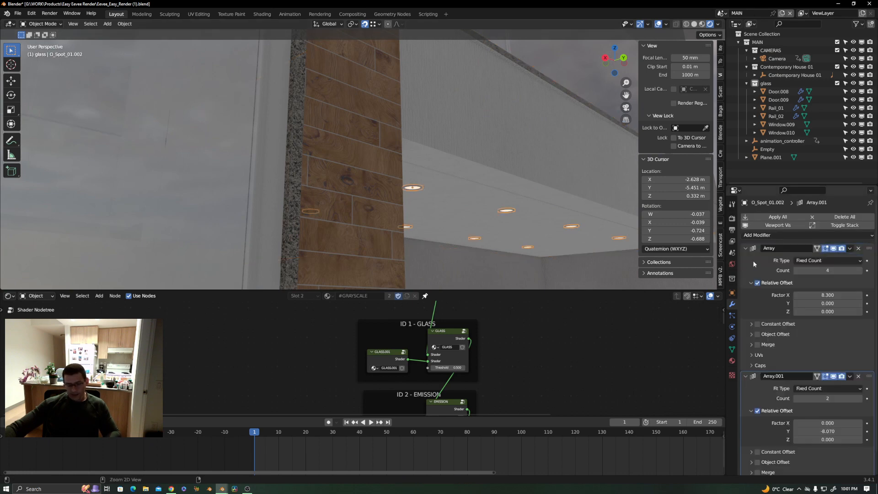
pyautogui.hotkey('ctrl', 'a')
pyautogui.hotkey('ctrl', 'a')
# - Add O_Spot_01.003, O_Spot_01 and O_Spot_01.001 to the O_Spot_01.002 selection and enter Edit Mode on all four spotlight objects
pyautogui.scroll(-6, 448, 197)
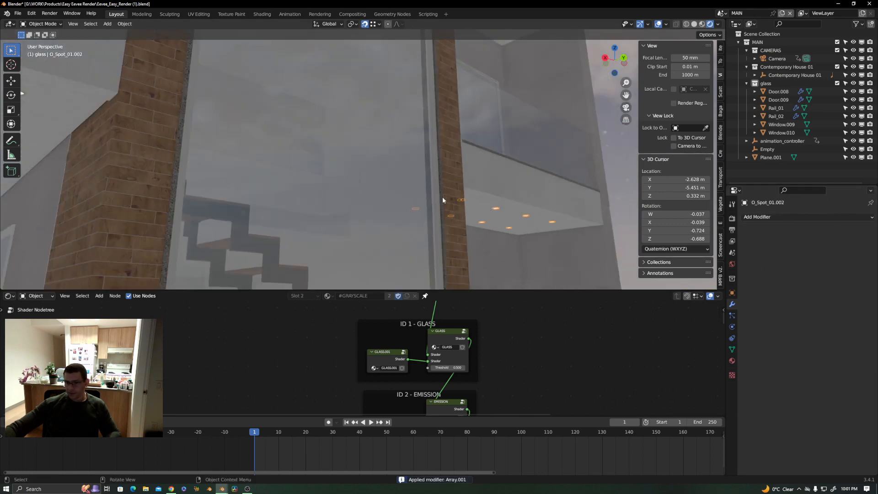
pyautogui.keyDown('shift'); pyautogui.moveTo(366, 183); pyautogui.dragTo(452, 207, button='middle'); pyautogui.keyUp('shift')
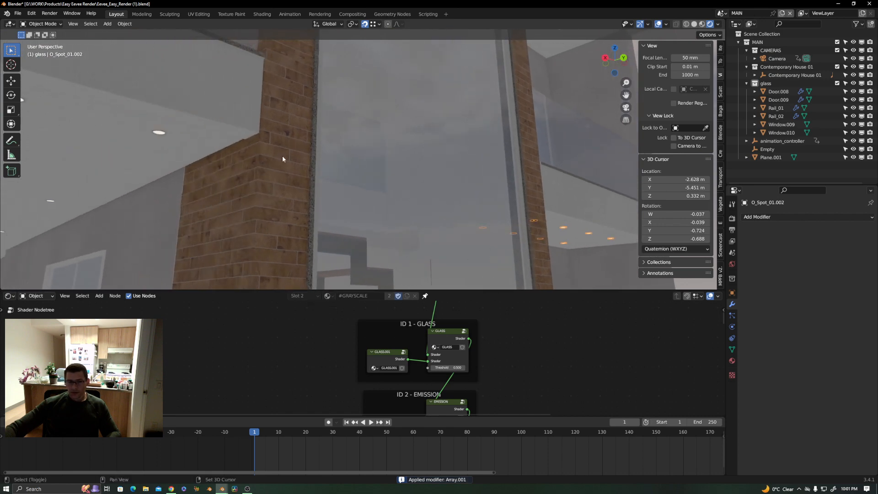
pyautogui.click(163, 134)
pyautogui.scroll(-4, 220, 125)
pyautogui.keyDown('shift'); pyautogui.moveTo(291, 114); pyautogui.dragTo(330, 8, button='middle'); pyautogui.keyUp('shift')
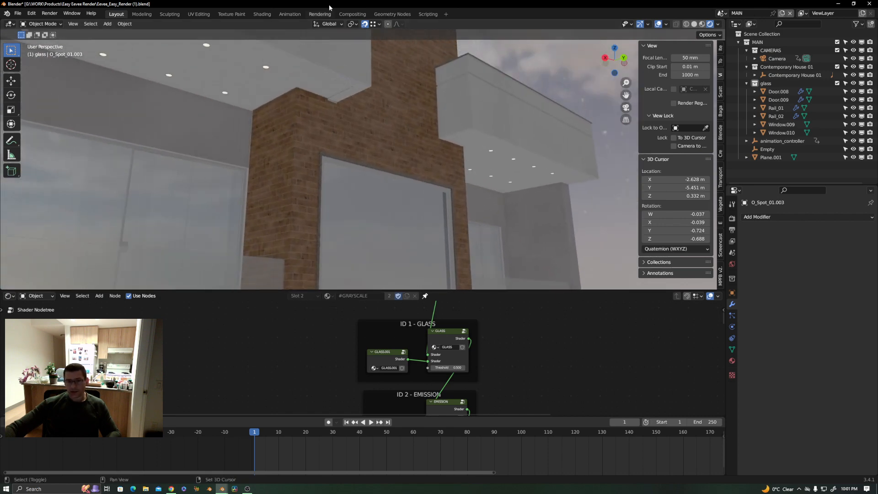
pyautogui.keyDown('shift'); pyautogui.click(265, 69); pyautogui.keyUp('shift')
pyautogui.scroll(4, 507, 152)
pyautogui.scroll(-1, 496, 153)
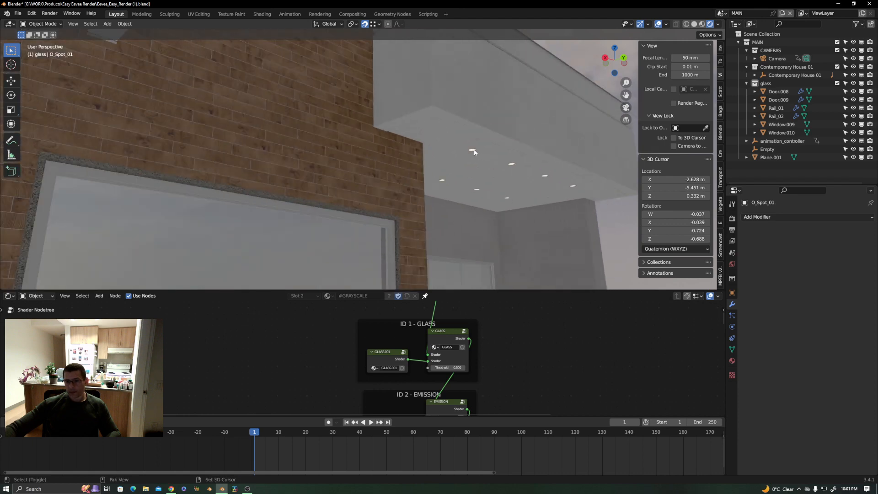
pyautogui.keyDown('shift'); pyautogui.click(474, 150); pyautogui.keyUp('shift')
pyautogui.press('Tab')
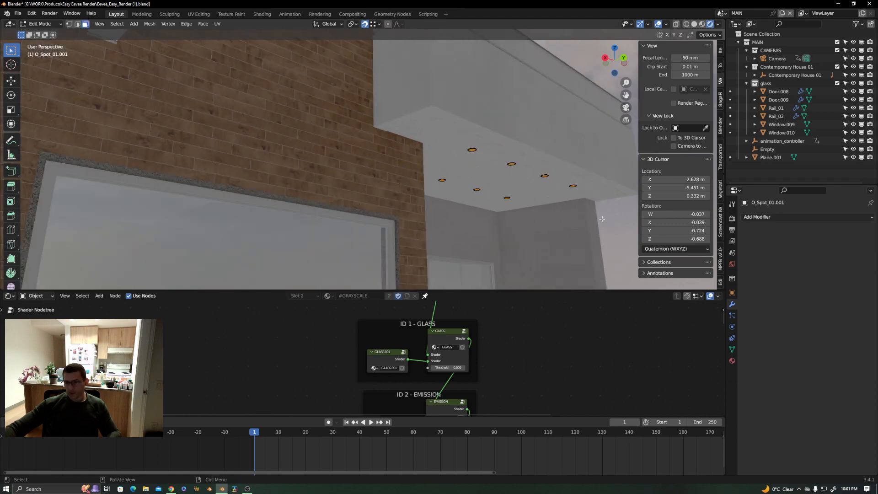
# - Separate the selected emissive faces of all the spotlights into their own objects and return to Object Mode
pyautogui.moveTo(561, 209); pyautogui.dragTo(279, 118, button='middle')
pyautogui.scroll(-4, 279, 117)
pyautogui.scroll(1, 298, 173)
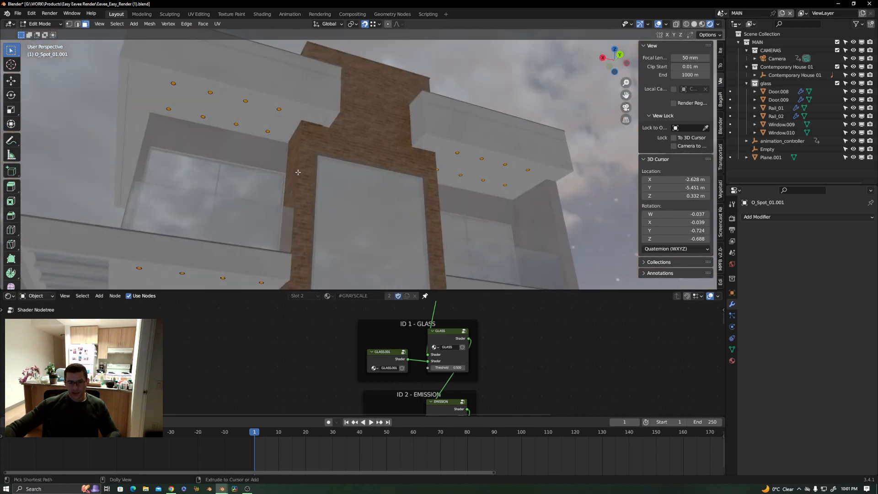
pyautogui.press('p')
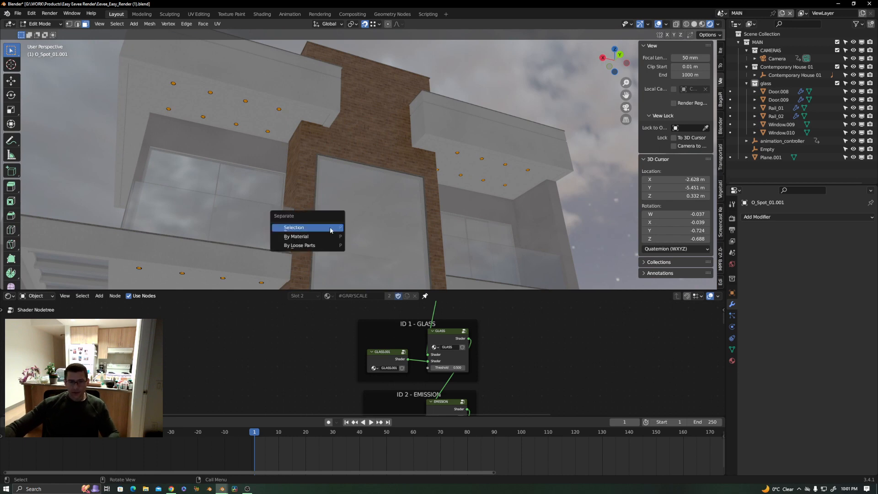
pyautogui.click(330, 229)
pyautogui.press('Tab')
# - Select the separated emissive discs of all four spotlight groups, O_Spot_01.007, .004, .005 and .006, making O_Spot_01.006 the active object
pyautogui.scroll(8, 274, 112)
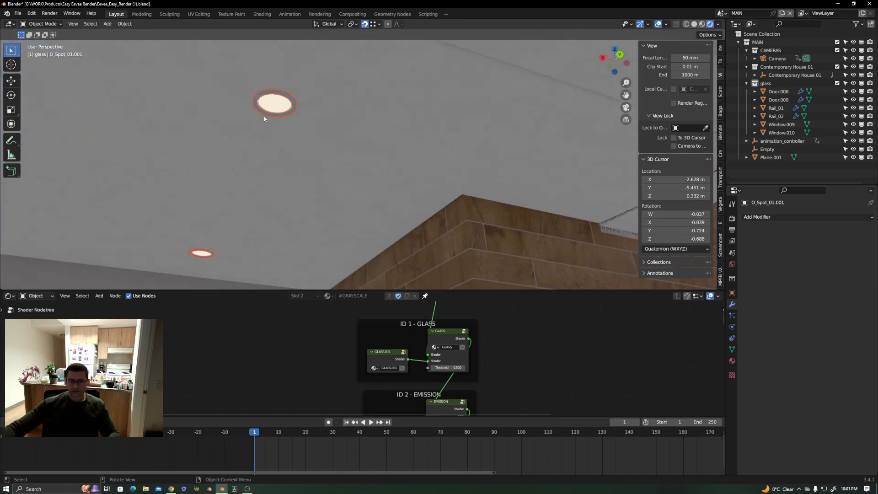
pyautogui.click(269, 106)
pyautogui.scroll(-9, 271, 107)
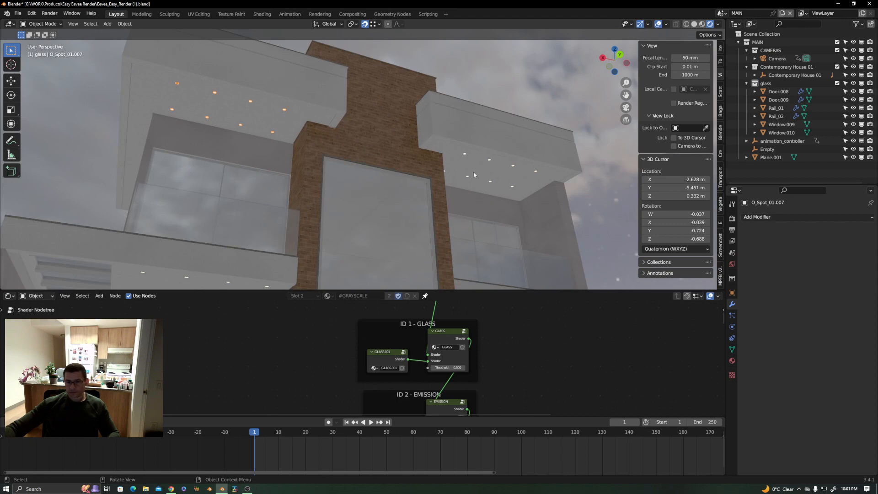
pyautogui.scroll(6, 474, 175)
pyautogui.scroll(-8, 424, 101)
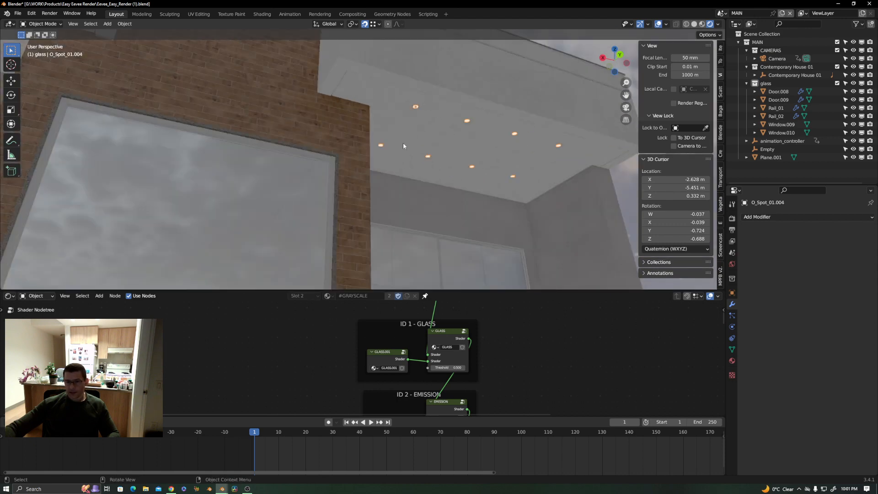
pyautogui.scroll(1, 413, 121)
pyautogui.scroll(6, 314, 169)
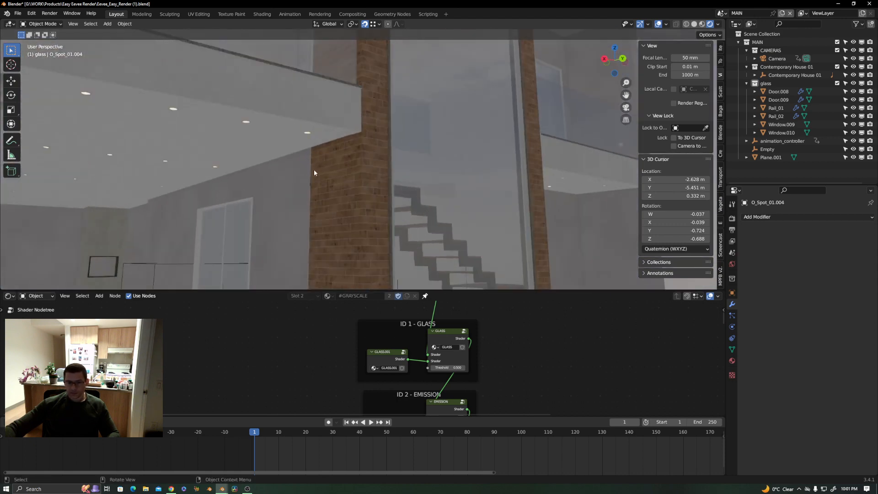
pyautogui.keyDown('shift'); pyautogui.click(300, 101); pyautogui.keyUp('shift')
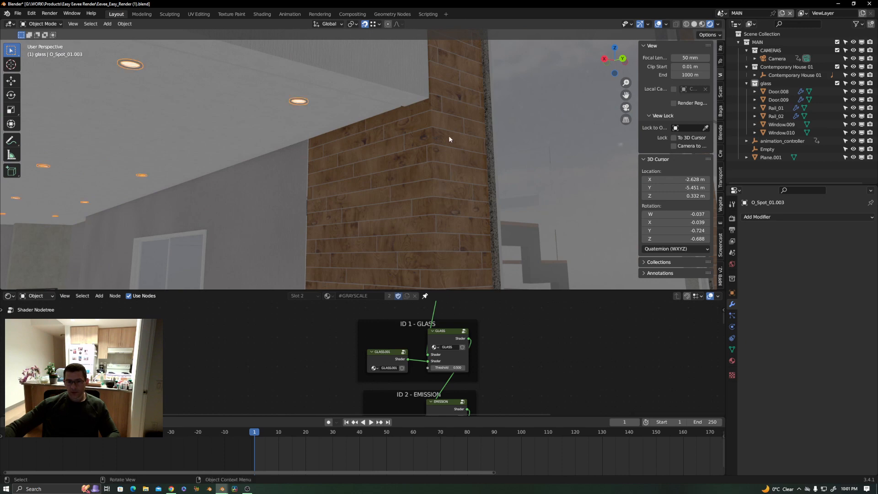
pyautogui.scroll(3, 304, 101)
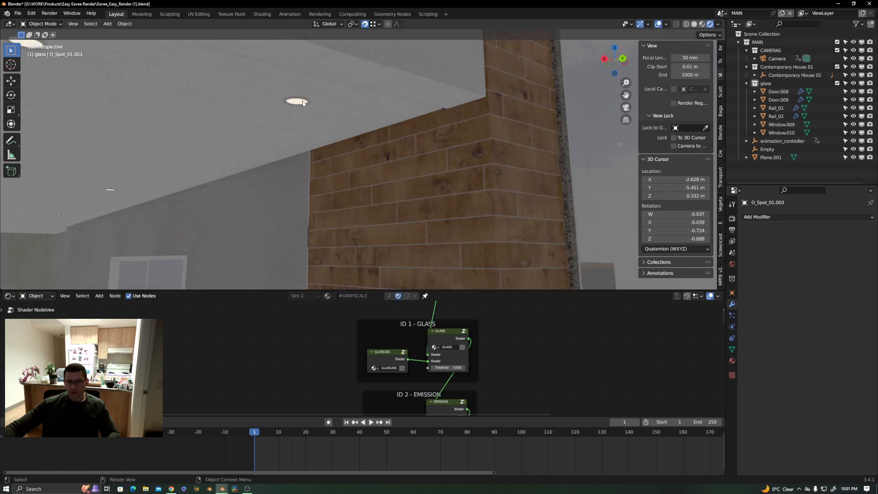
pyautogui.scroll(-5, 301, 104)
pyautogui.keyDown('shift'); pyautogui.moveTo(437, 101); pyautogui.dragTo(265, 123, button='middle'); pyautogui.keyUp('shift')
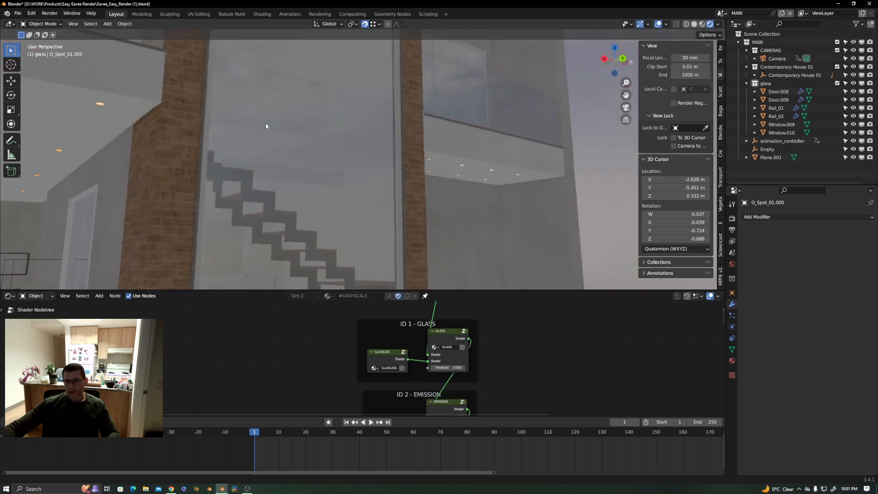
pyautogui.scroll(7, 463, 165)
pyautogui.scroll(2, 463, 167)
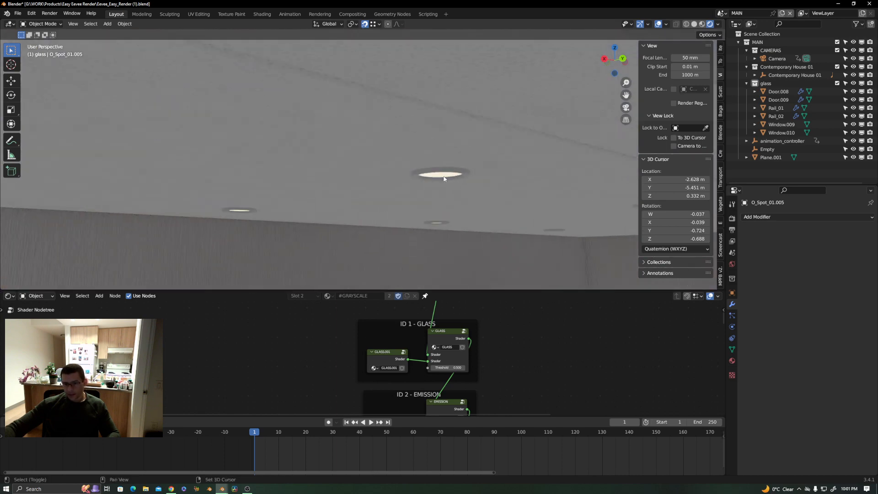
pyautogui.click(443, 179)
pyautogui.scroll(-5, 444, 179)
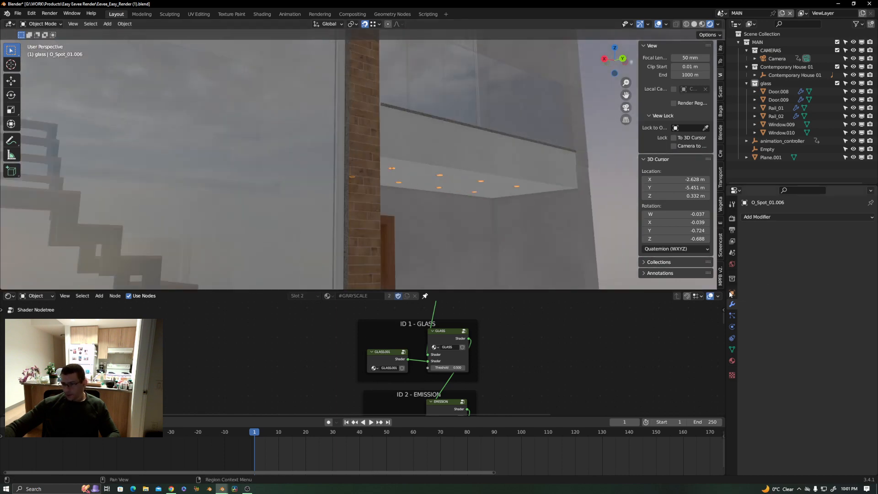
# - Set the Pass Index of the selected emissive spotlight discs to 2 to match the emission ID, and return to the camera view
pyautogui.click(732, 293)
pyautogui.click(824, 408)
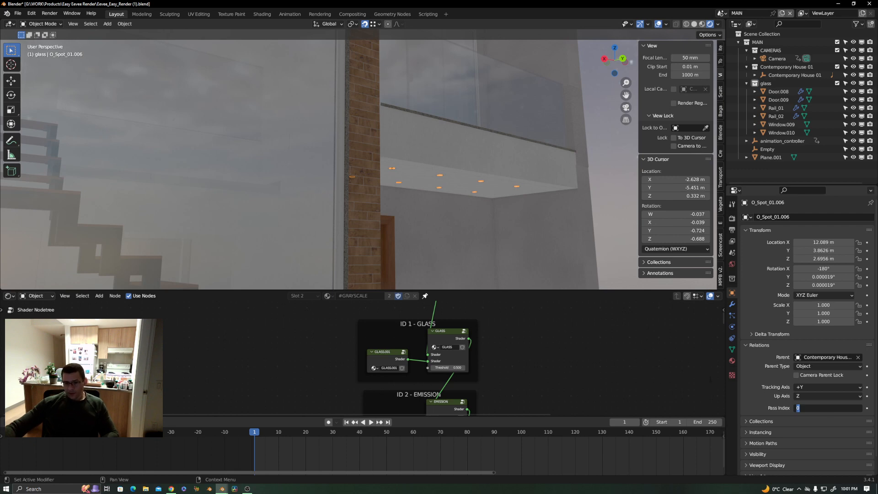
pyautogui.press('Return')
pyautogui.moveTo(489, 355); pyautogui.dragTo(480, 314, button='middle')
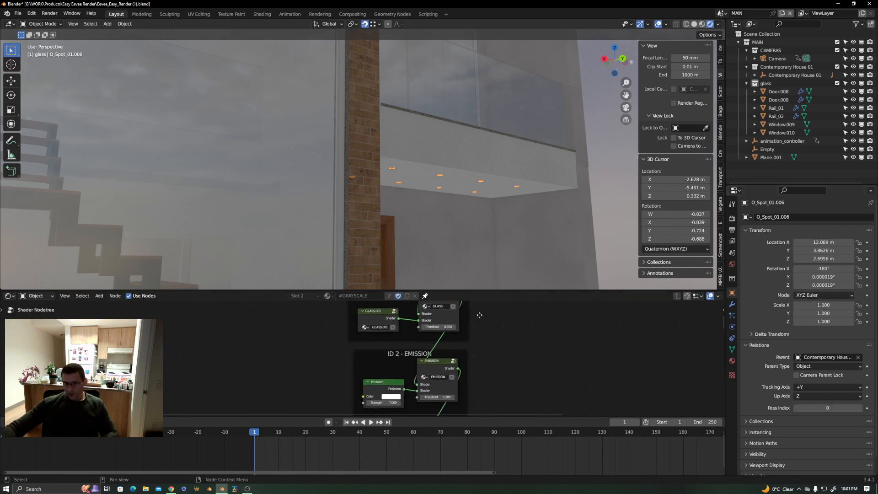
pyautogui.rightClick(833, 408)
pyautogui.click(833, 408)
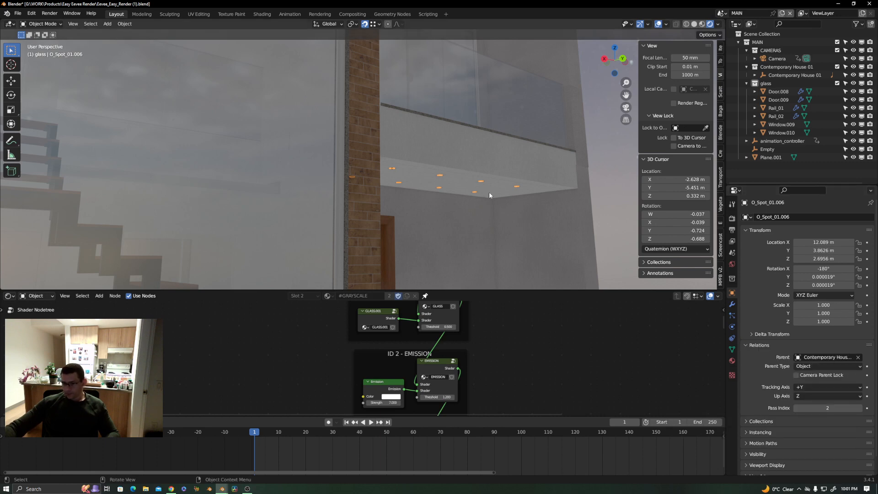
pyautogui.press('KP_0')
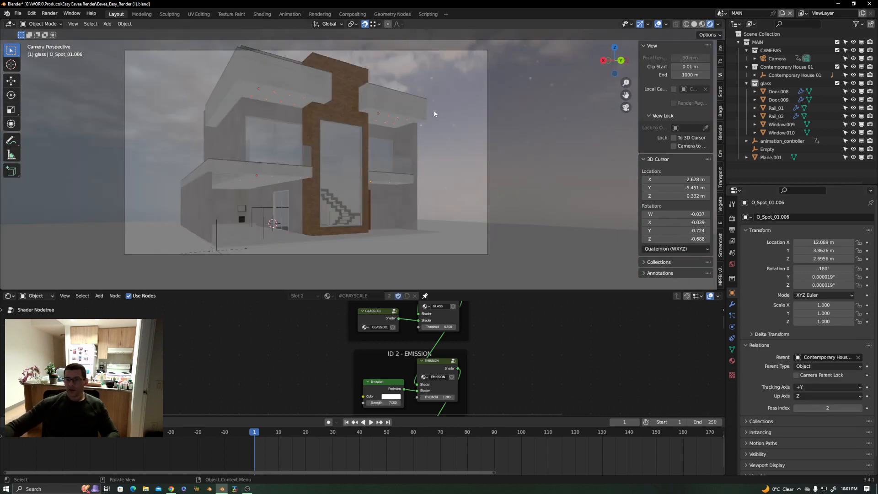
# - Switch to the CYCLES_BACKGROUND scene and select its Camera
pyautogui.click(722, 14)
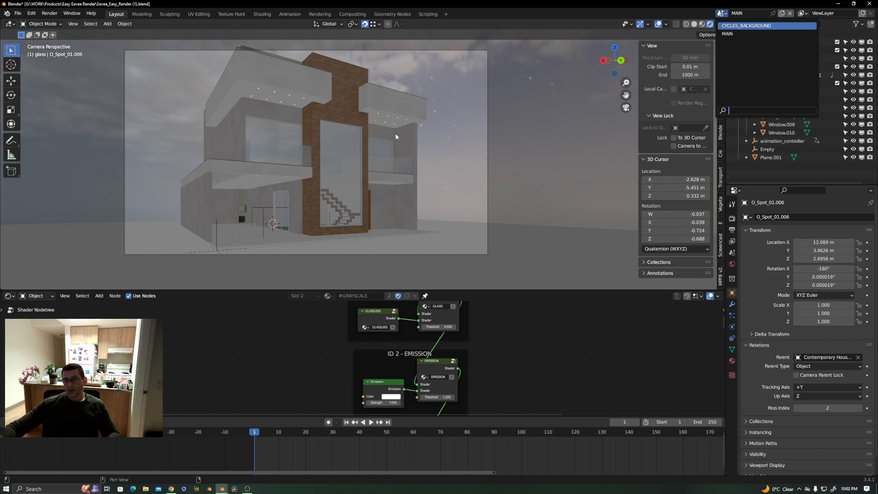
pyautogui.press('Return')
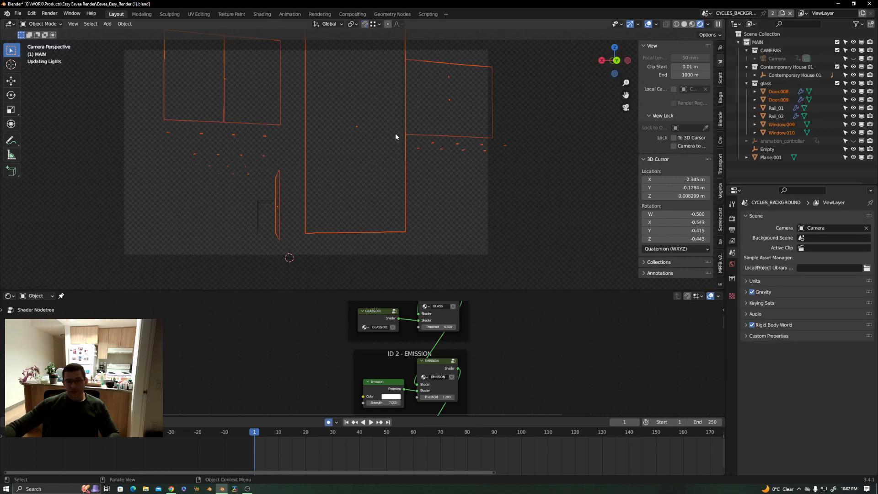
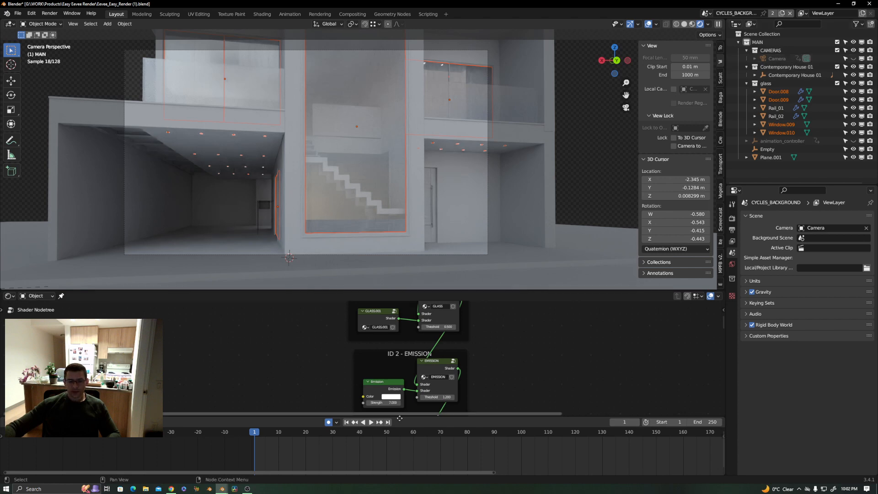
pyautogui.click(779, 59)
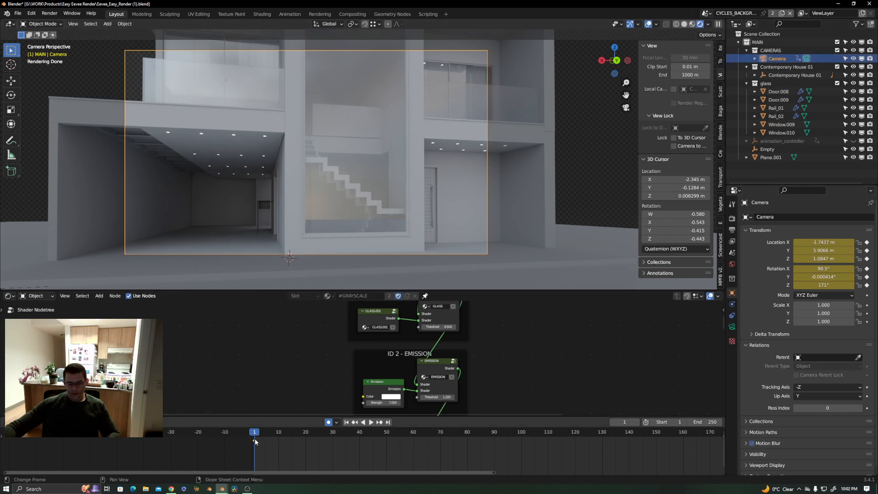
# - Delete the Camera's keyframe at frame 1 and lock the camera to the view
pyautogui.press('x')
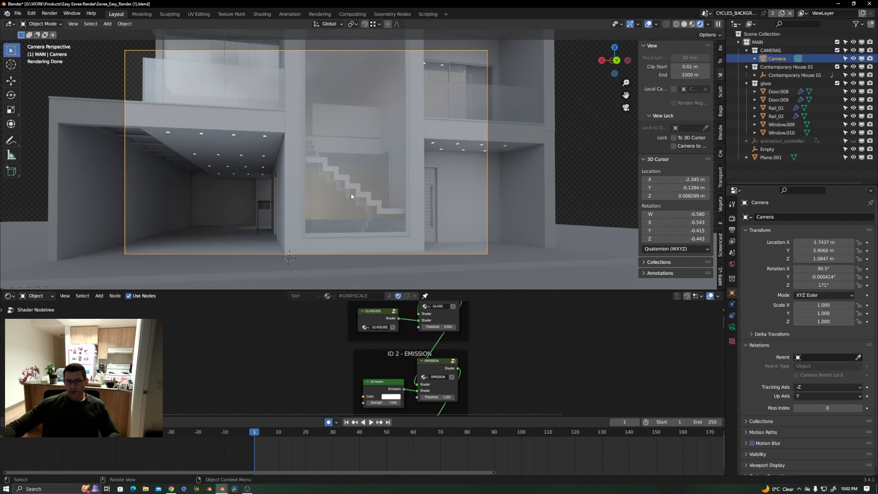
pyautogui.moveTo(350, 193); pyautogui.dragTo(355, 196, button='middle')
pyautogui.scroll(5, 358, 198)
pyautogui.press('KP_0')
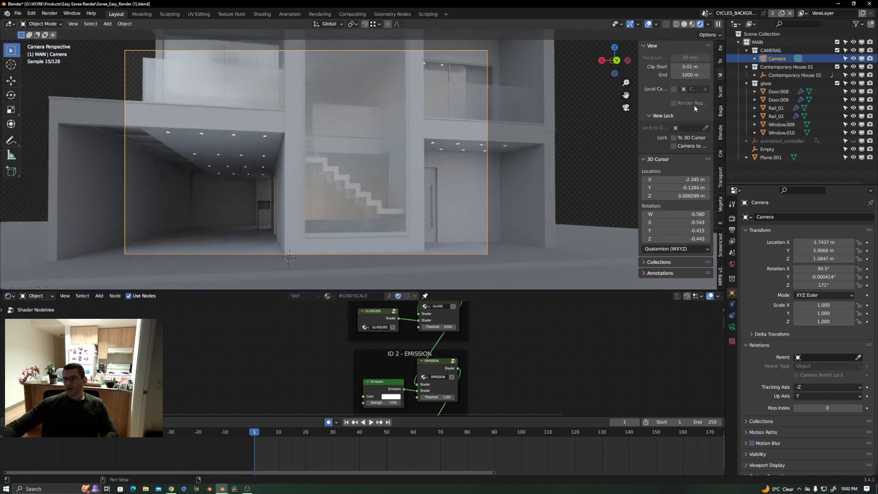
pyautogui.click(673, 146)
pyautogui.press('n')
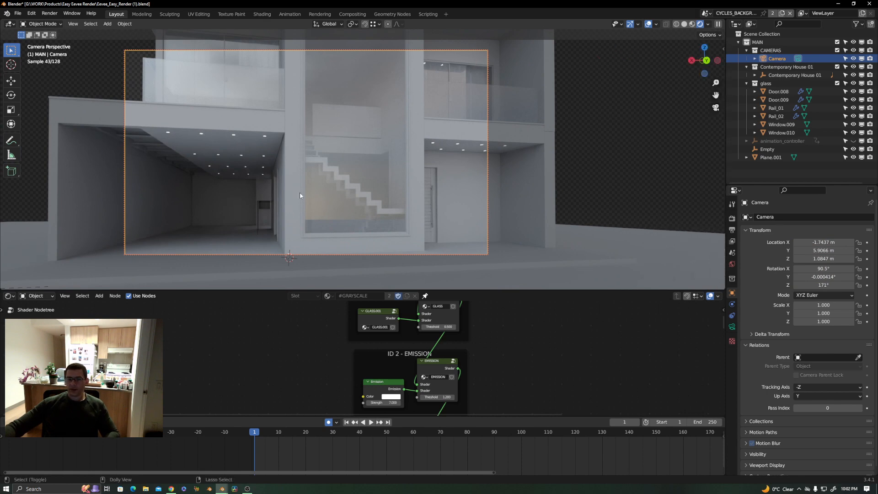
# - Reframe the Camera farther back and at an angle so the whole two-storey house fits inside the camera frame
pyautogui.scroll(-3, 300, 192)
pyautogui.moveTo(313, 206); pyautogui.dragTo(330, 205, button='middle')
pyautogui.scroll(-2, 330, 171)
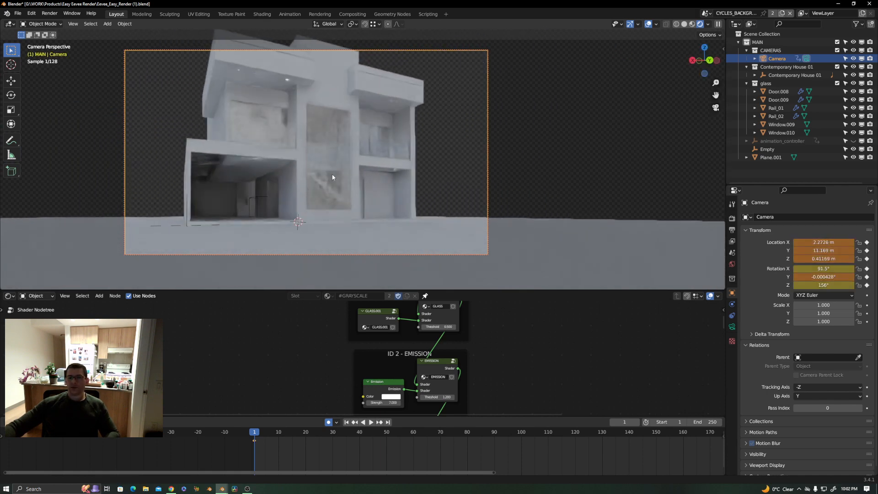
pyautogui.keyDown('shift'); pyautogui.moveTo(334, 174); pyautogui.dragTo(357, 186, button='middle'); pyautogui.keyUp('shift')
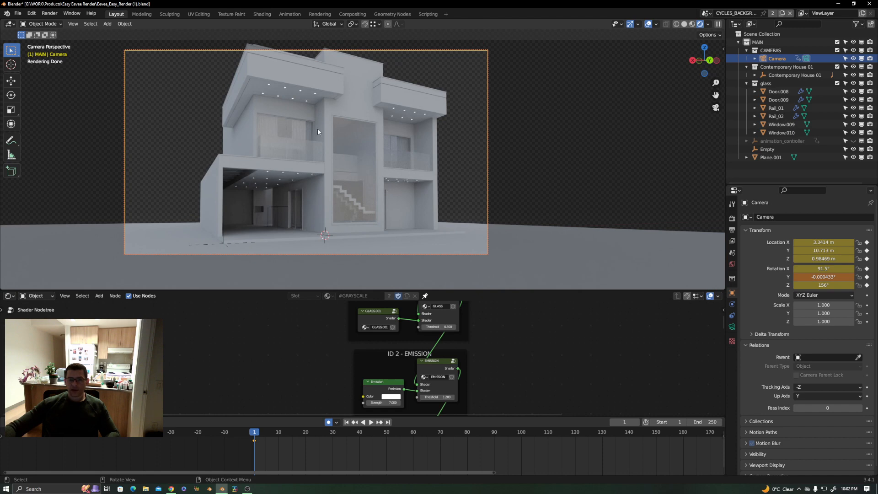
pyautogui.keyDown('shift'); pyautogui.moveTo(318, 128); pyautogui.dragTo(319, 133, button='middle'); pyautogui.keyUp('shift')
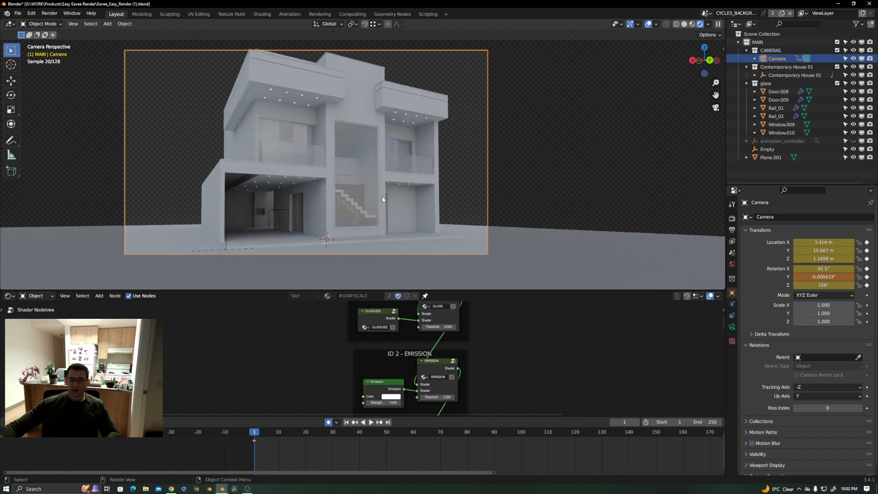
# - In Solid shading, turn off auto keying and delete the keyframe that reframing left on the Camera at frame 1
pyautogui.press('z')
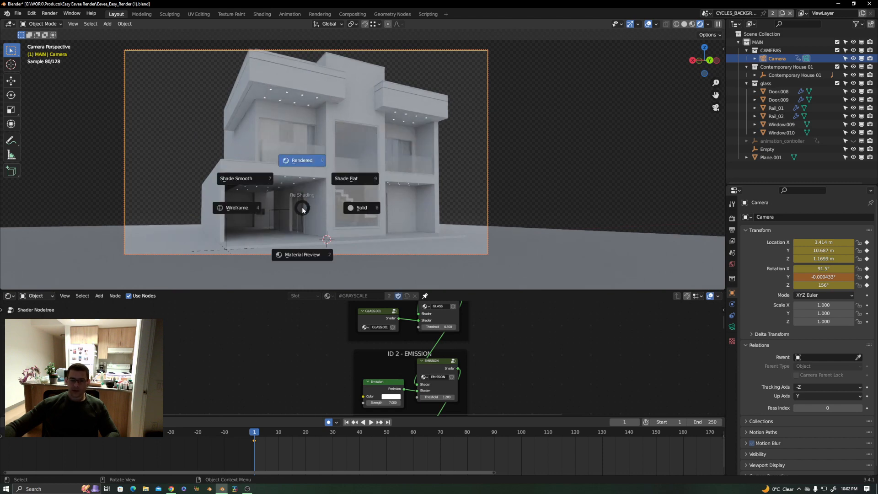
pyautogui.click(348, 210)
pyautogui.click(707, 13)
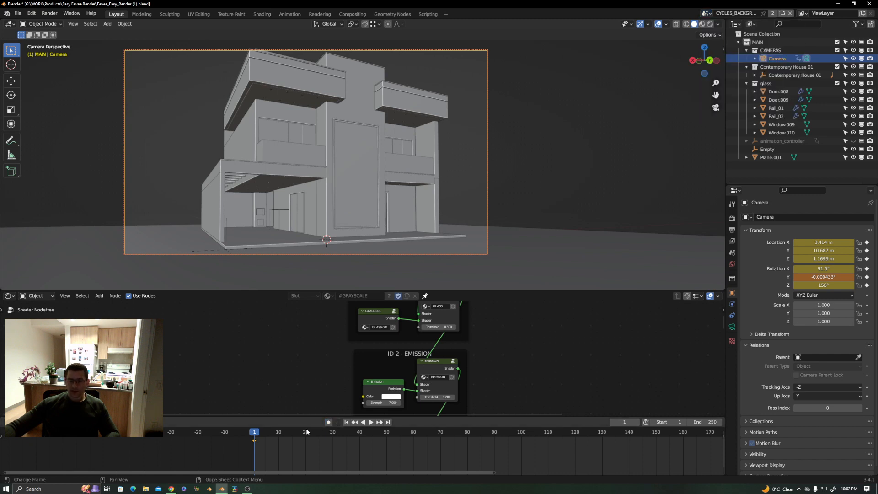
pyautogui.press('x')
pyautogui.click(255, 446)
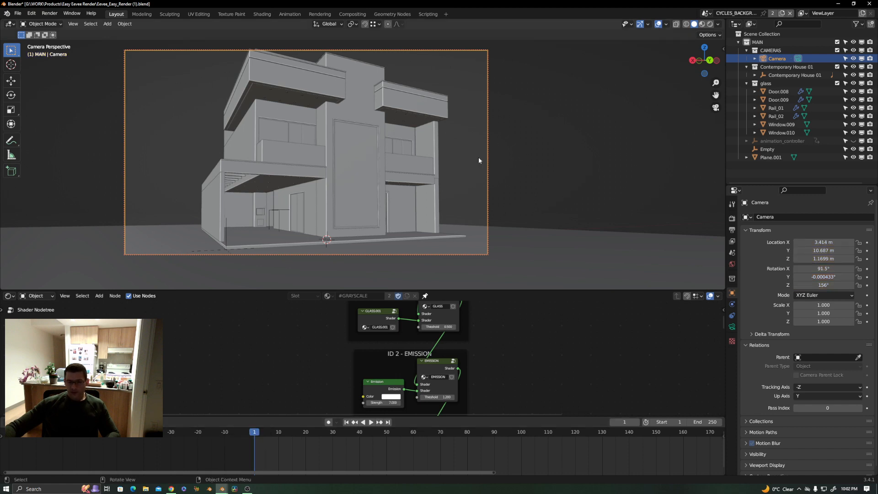
# - Move to frame 2 and briefly play the timeline to check whether the Camera keeps its new position
pyautogui.click(260, 434)
pyautogui.press('space')
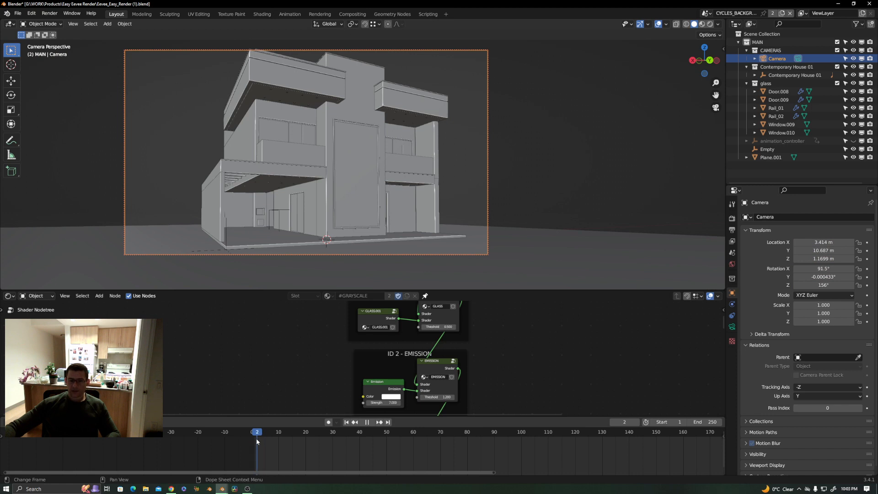
pyautogui.press('space')
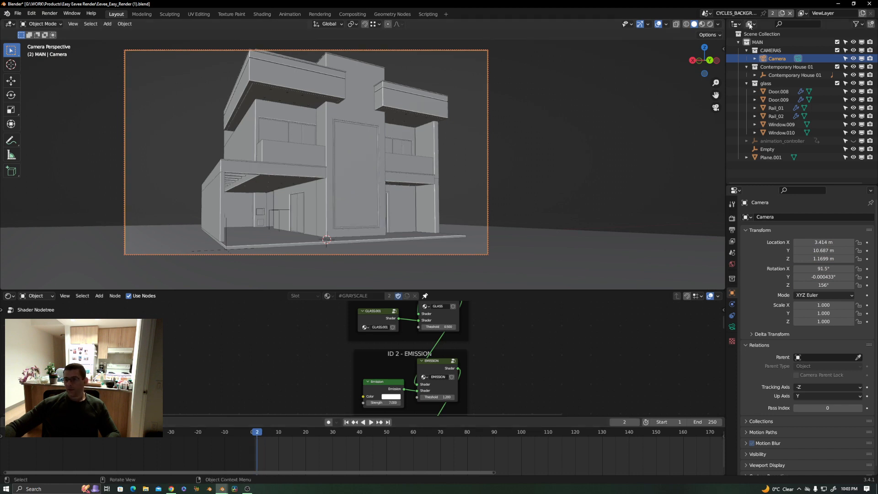
# - Switch to the MAIN scene and compare the camera view in Rendered and Solid shading, leaving it in Solid
pyautogui.click(707, 14)
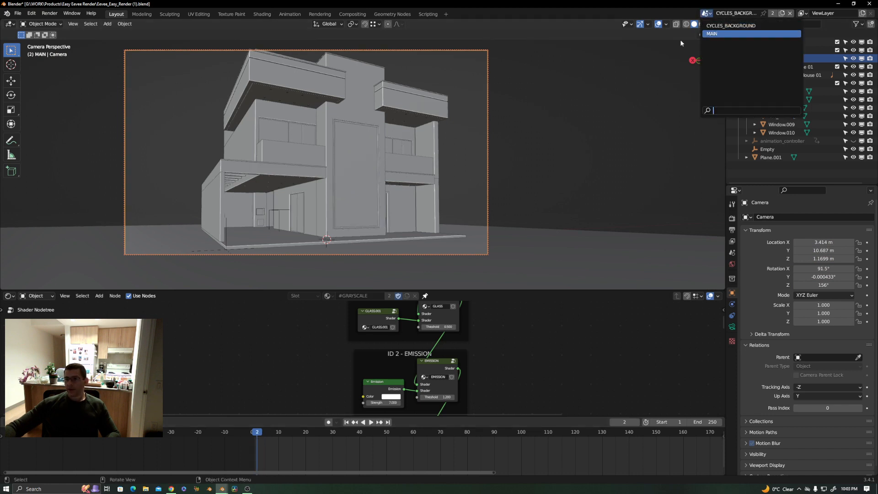
pyautogui.click(713, 34)
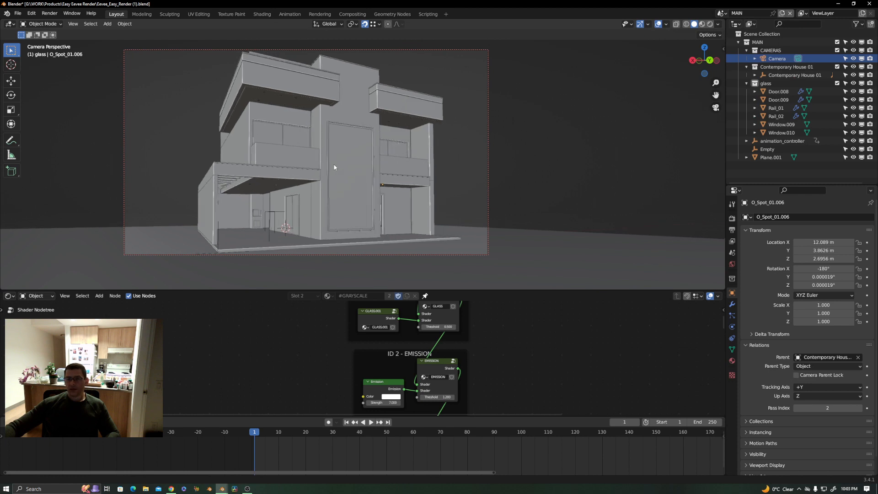
pyautogui.press('z')
pyautogui.click(327, 118)
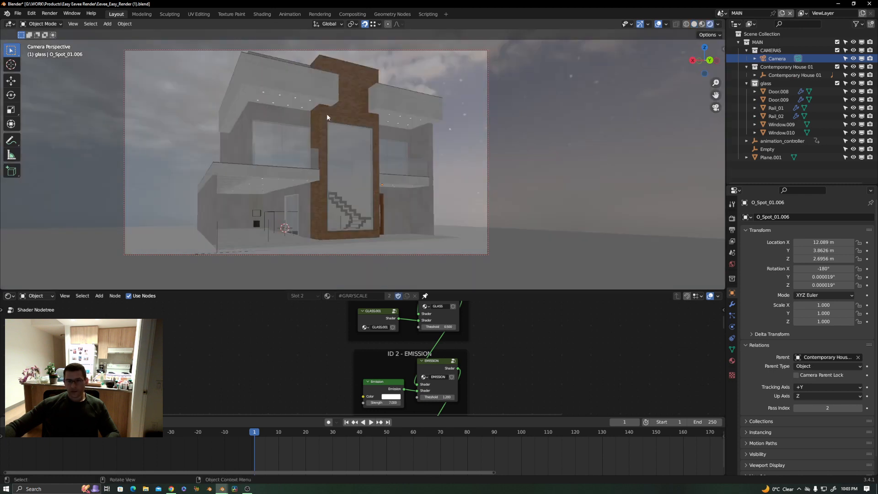
pyautogui.press('z')
pyautogui.click(470, 120)
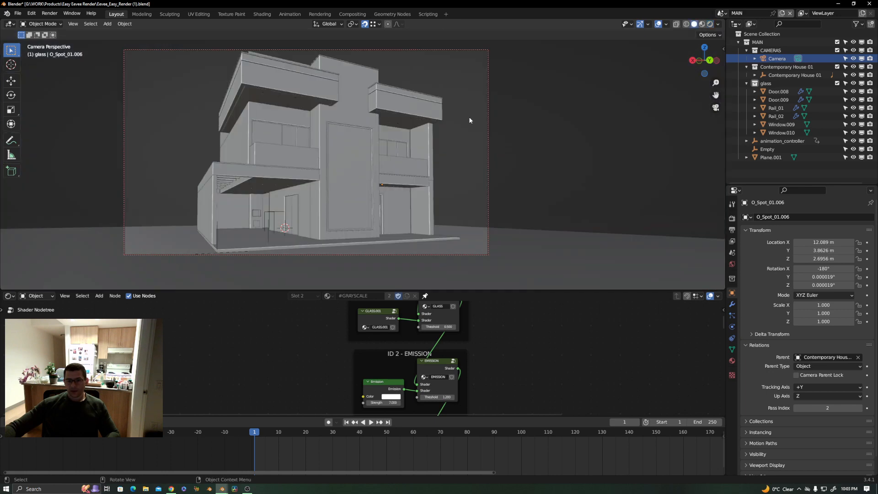
pyautogui.press('z')
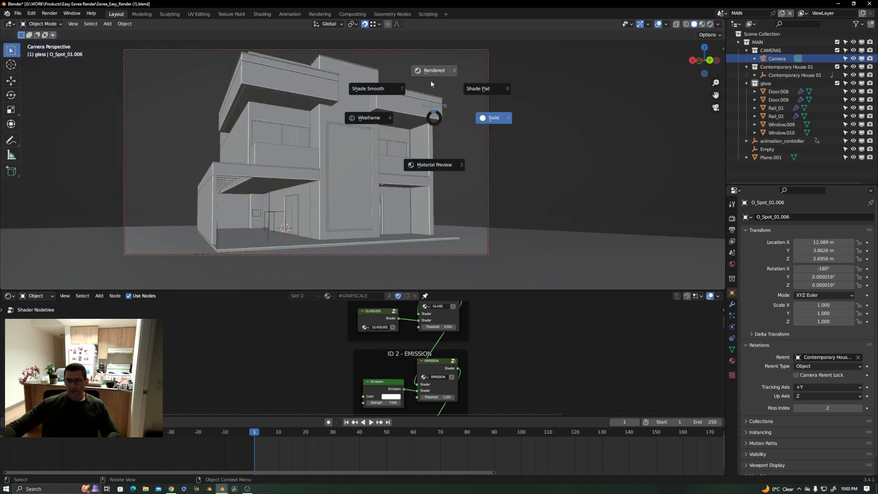
pyautogui.click(430, 73)
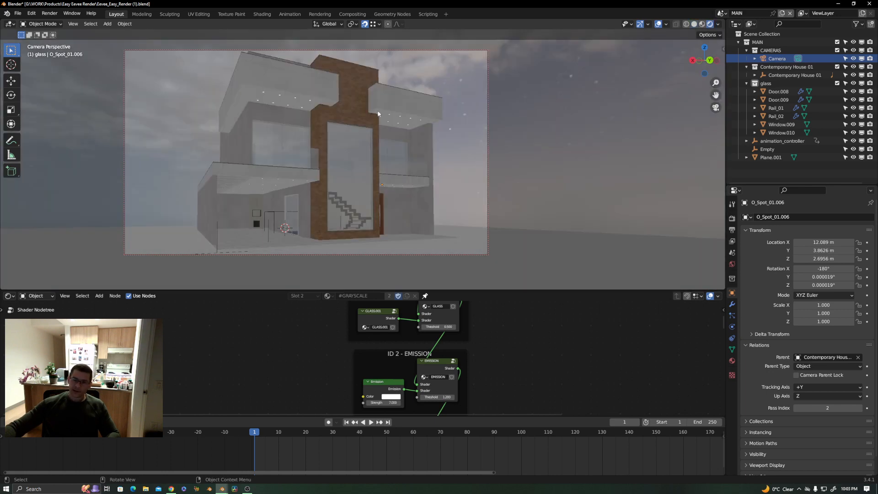
pyautogui.press('z')
pyautogui.click(441, 111)
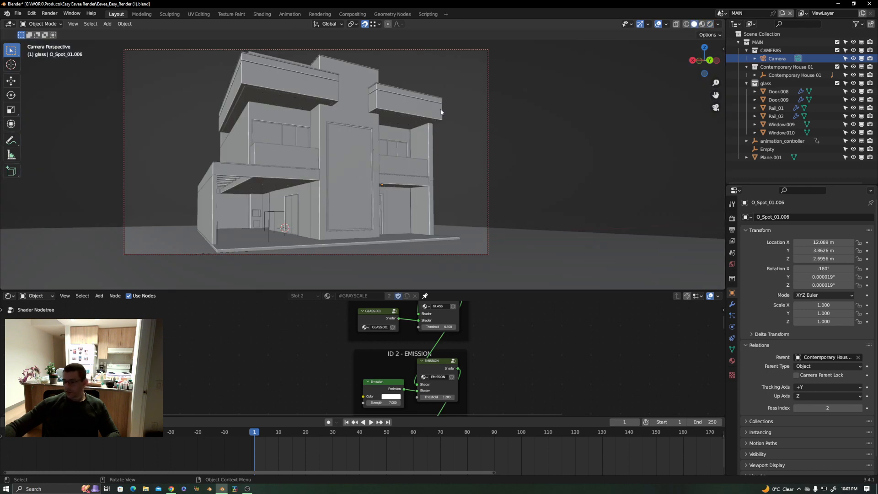
# - Render the image of frame 1 from the MAIN scene and enlarge the result for viewing
pyautogui.press('F12')
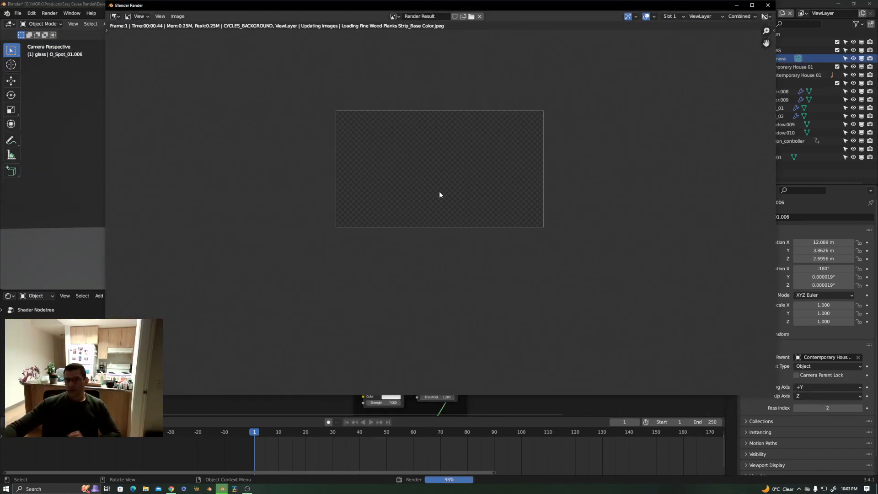
pyautogui.scroll(3, 439, 187)
pyautogui.moveTo(451, 157); pyautogui.dragTo(431, 251, button='middle')
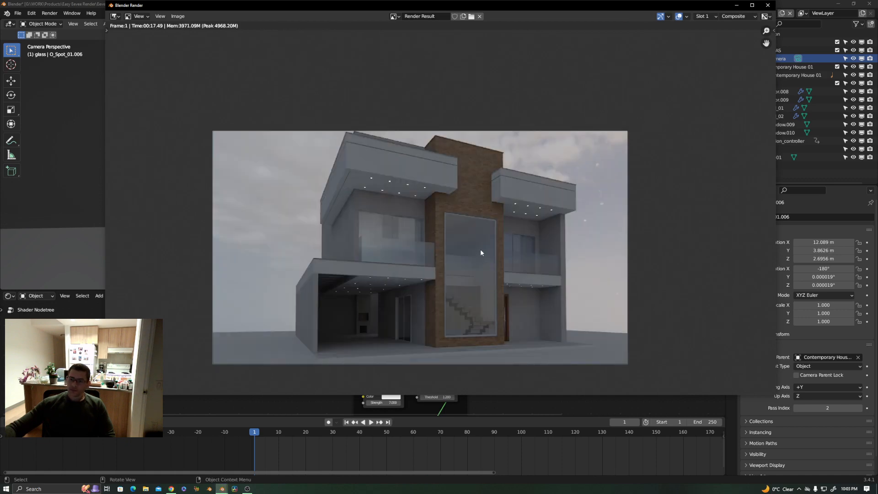
# - Examine the glass, staircase, balcony and ceiling spotlights in the composite render, and close the render window
pyautogui.moveTo(480, 249); pyautogui.dragTo(431, 233, button='middle')
pyautogui.scroll(5, 420, 266)
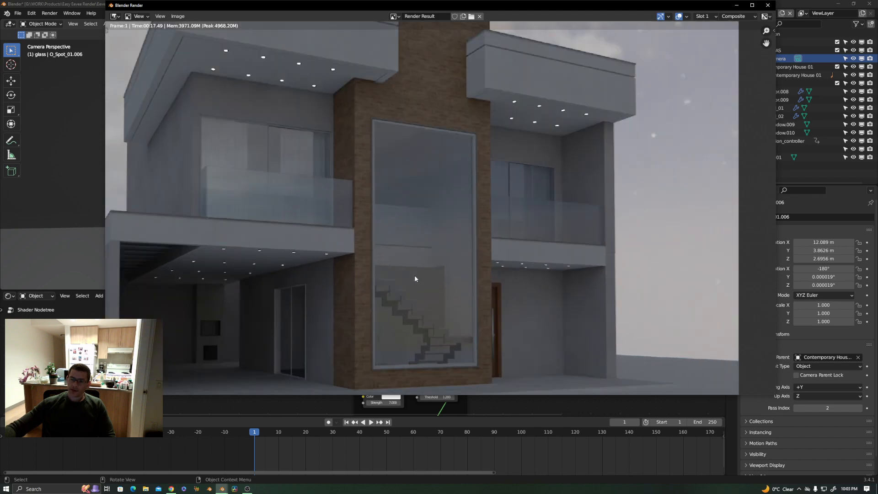
pyautogui.moveTo(449, 298); pyautogui.dragTo(508, 194, button='middle')
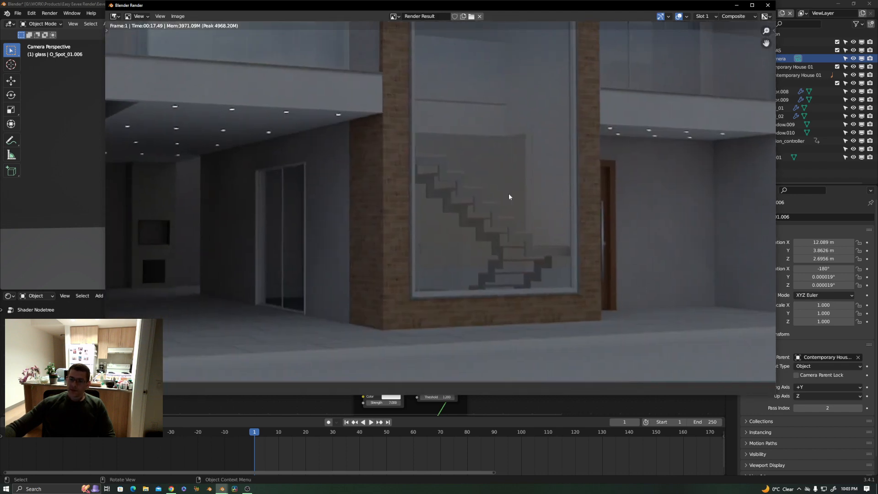
pyautogui.scroll(-4, 509, 197)
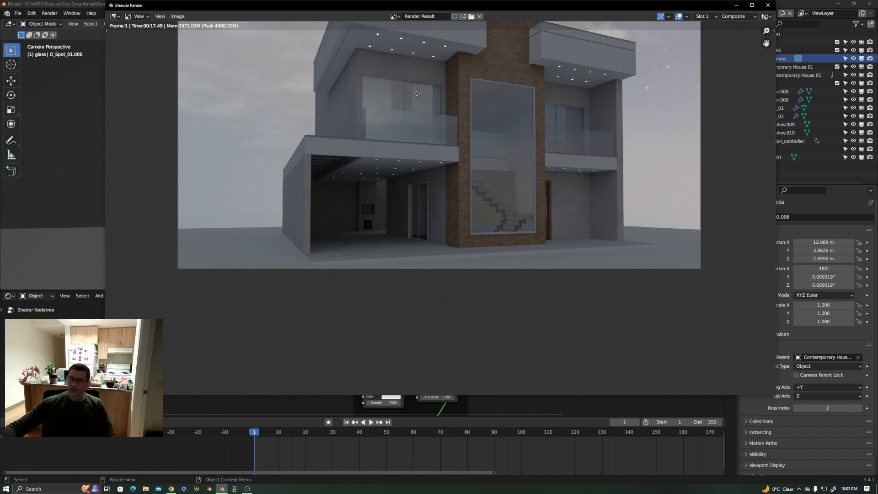
pyautogui.scroll(4, 393, 116)
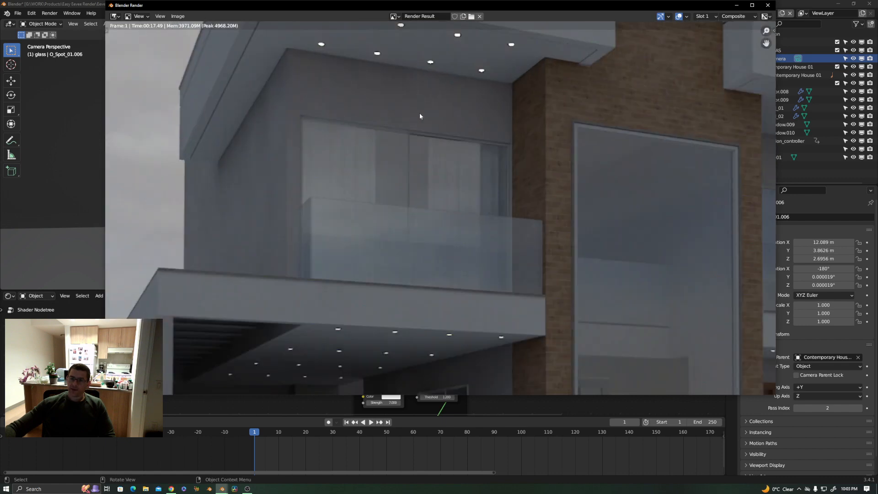
pyautogui.scroll(-2, 419, 113)
pyautogui.moveTo(603, 193); pyautogui.dragTo(466, 128, button='middle')
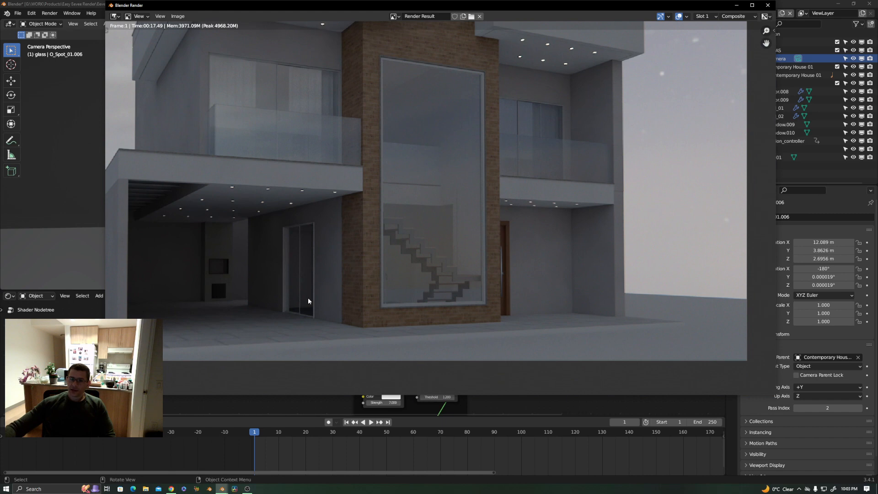
pyautogui.scroll(-3, 308, 298)
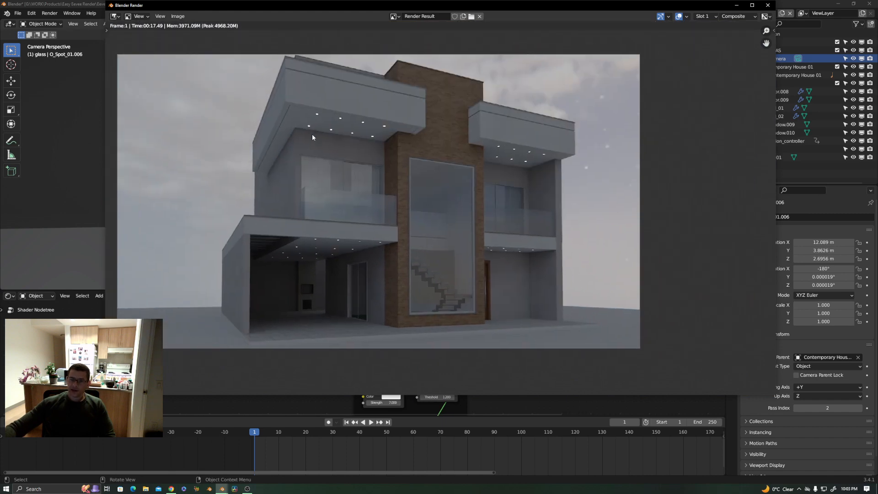
pyautogui.scroll(-1, 312, 136)
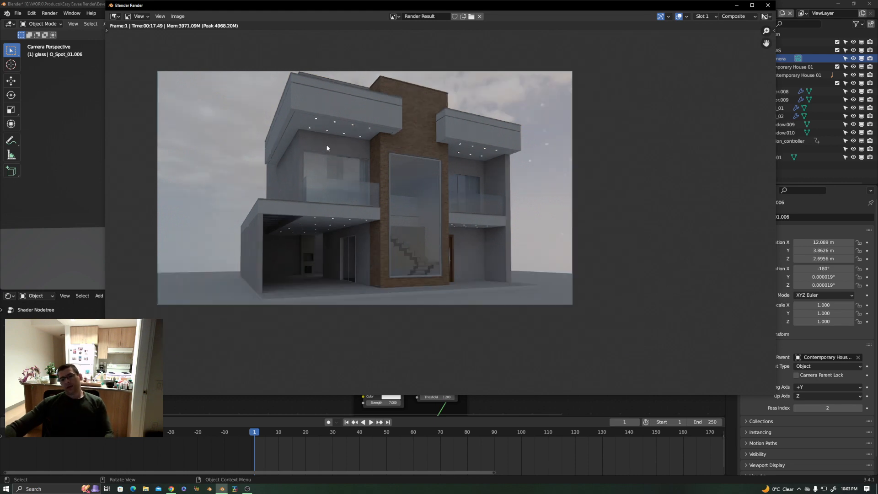
pyautogui.press('Escape')
# - Set the viewport to Rendered shading and the shader editor to the World shader type
pyautogui.press('z')
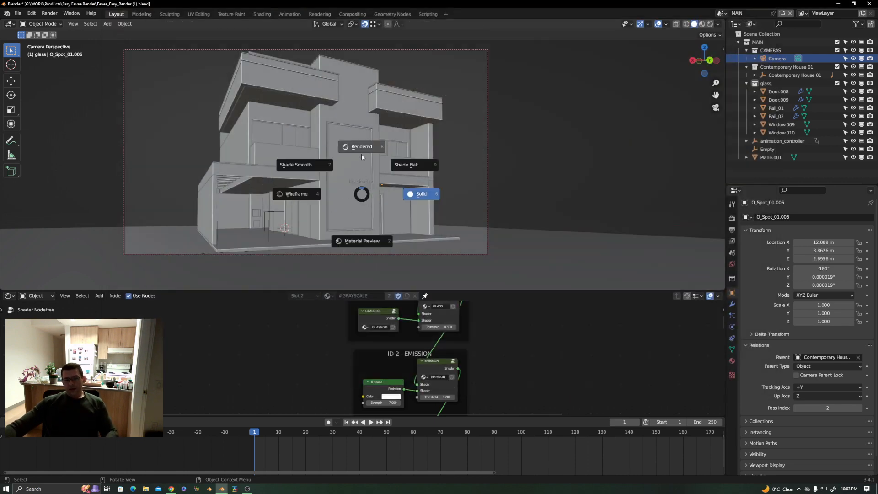
pyautogui.click(362, 151)
pyautogui.click(9, 296)
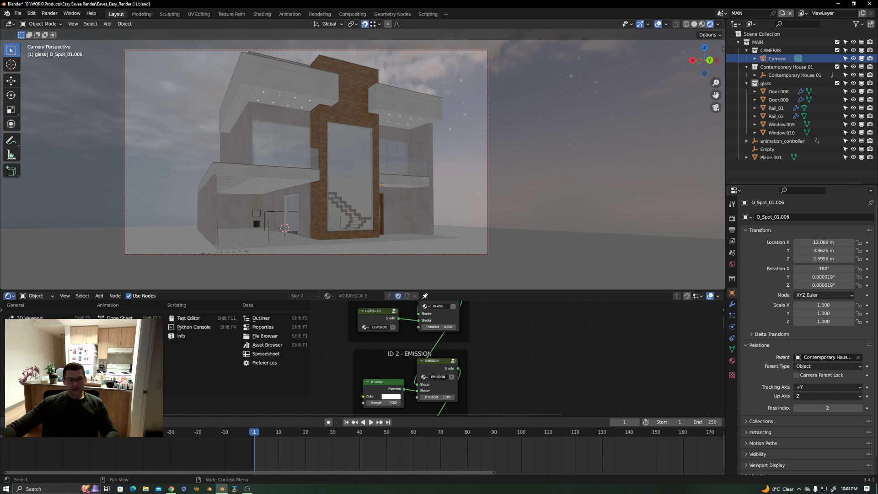
pyautogui.click(38, 372)
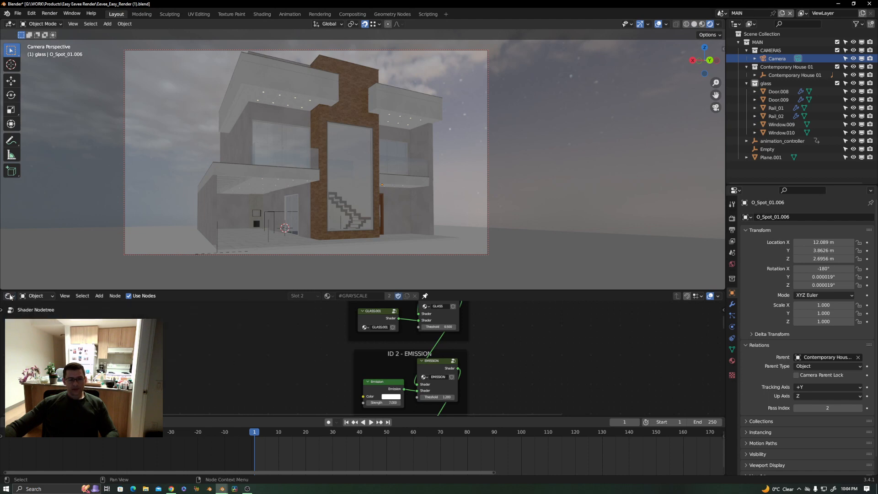
pyautogui.click(37, 296)
pyautogui.click(43, 314)
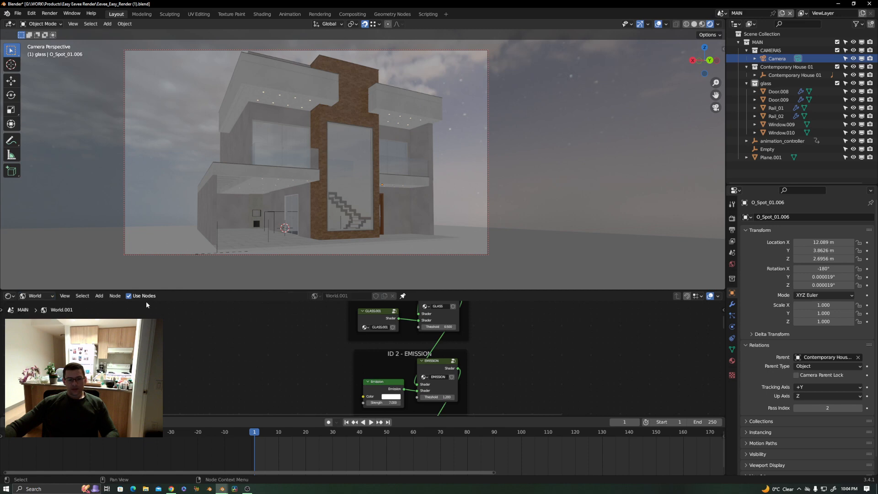
# - Replace the environment image inside the world node group with rolling_hills_2k (1).hdr and rotate its mapping about Z to relight the house front
pyautogui.scroll(-8, 318, 380)
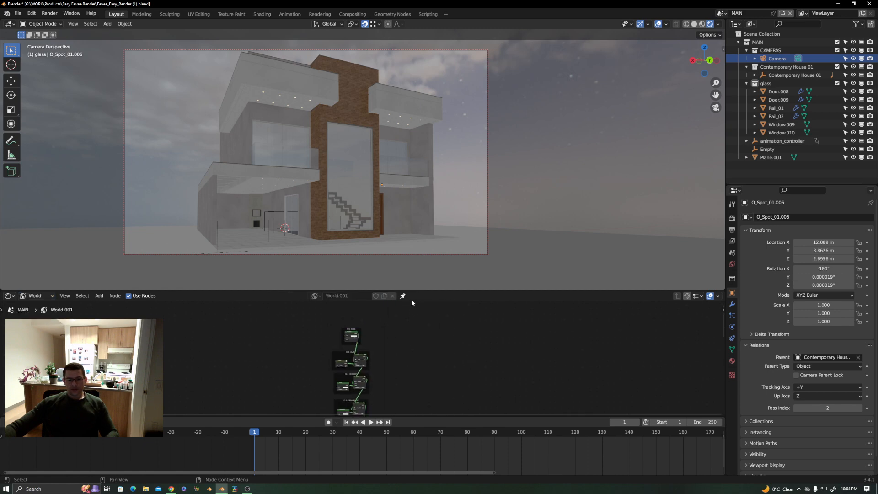
pyautogui.scroll(5, 361, 348)
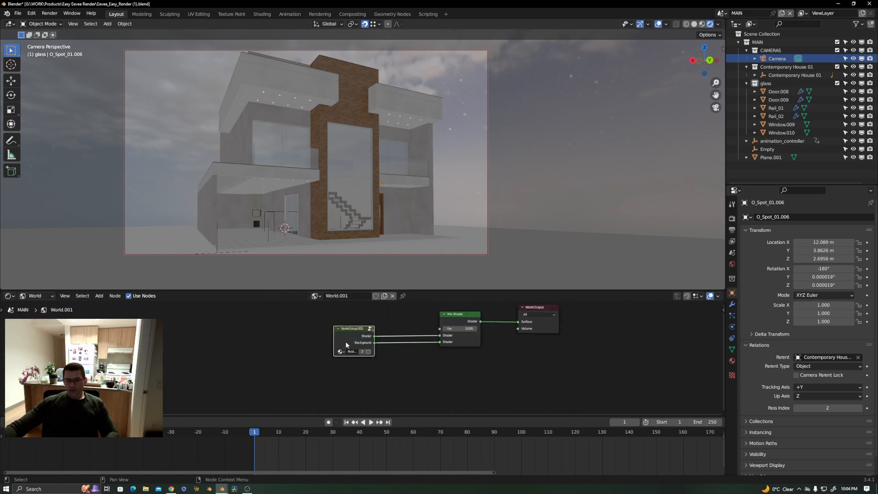
pyautogui.press('Tab')
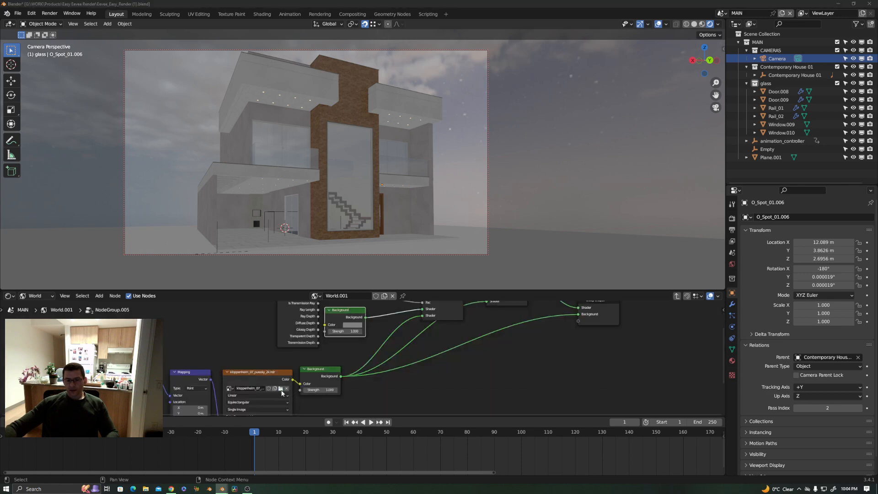
pyautogui.click(283, 390)
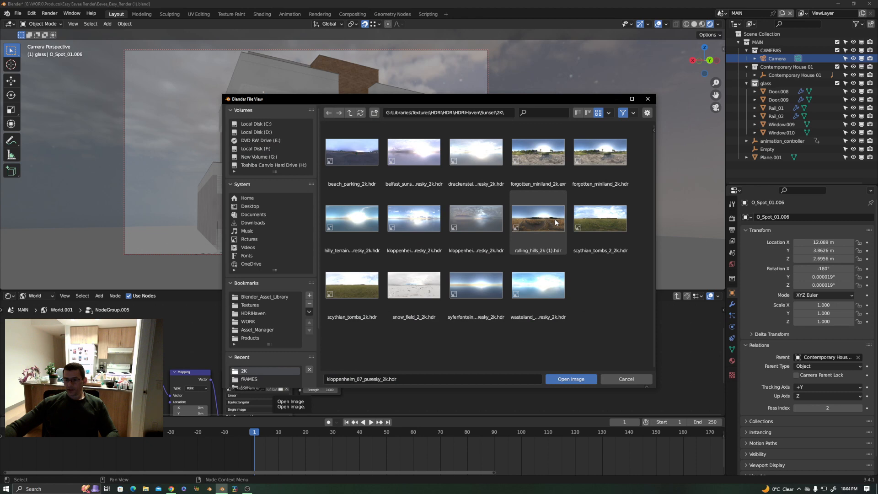
pyautogui.doubleClick(539, 219)
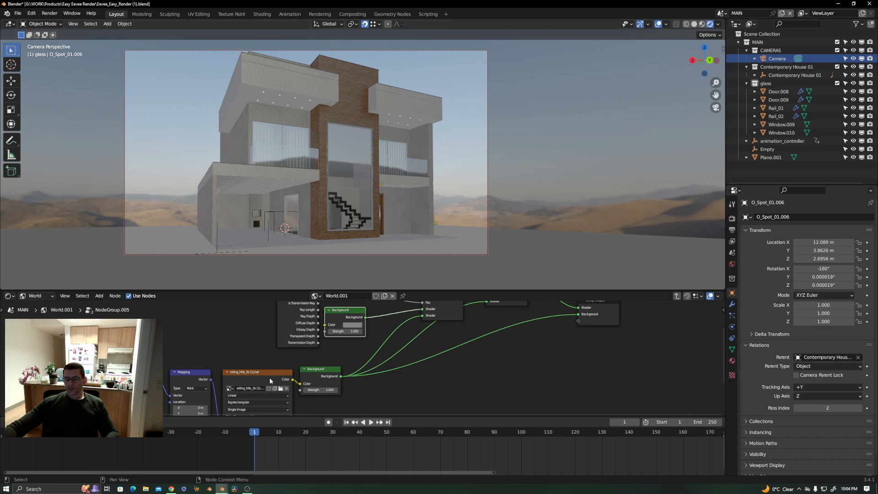
pyautogui.moveTo(286, 355); pyautogui.dragTo(391, 381, button='middle')
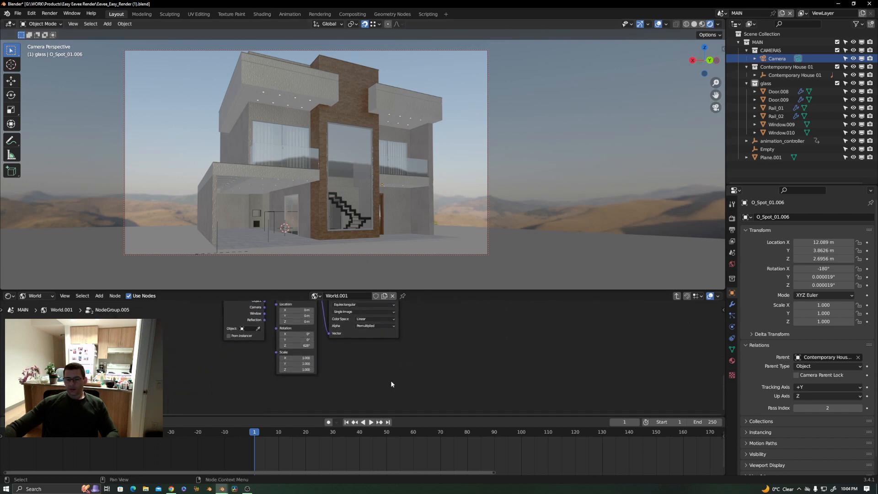
pyautogui.moveTo(299, 348)
pyautogui.mouseDown()
pyautogui.moveTo(341, 348)
pyautogui.moveTo(300, 348)
pyautogui.mouseUp()
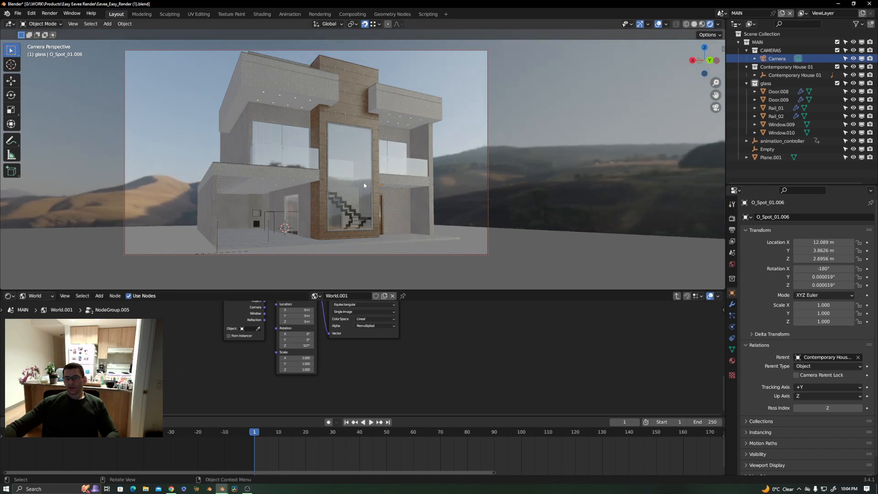
# - Set the camera view to Solid shading and render the image of frame 1
pyautogui.press('z')
pyautogui.click(424, 183)
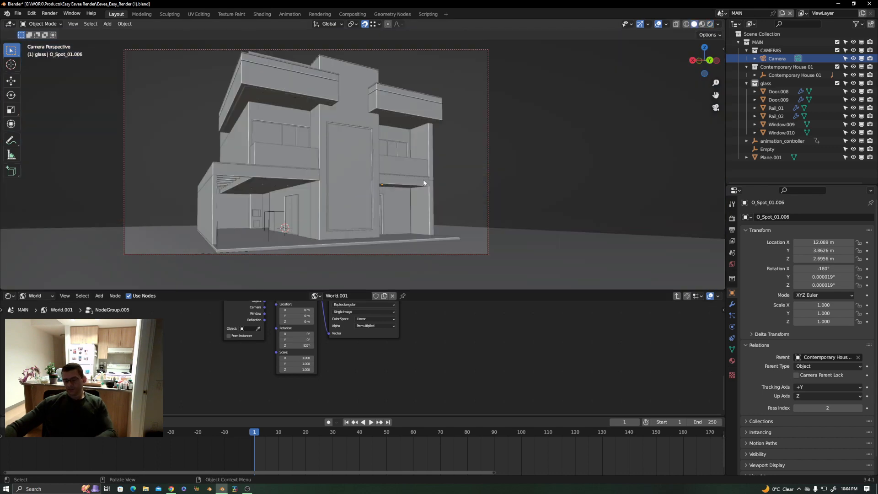
pyautogui.press('F12')
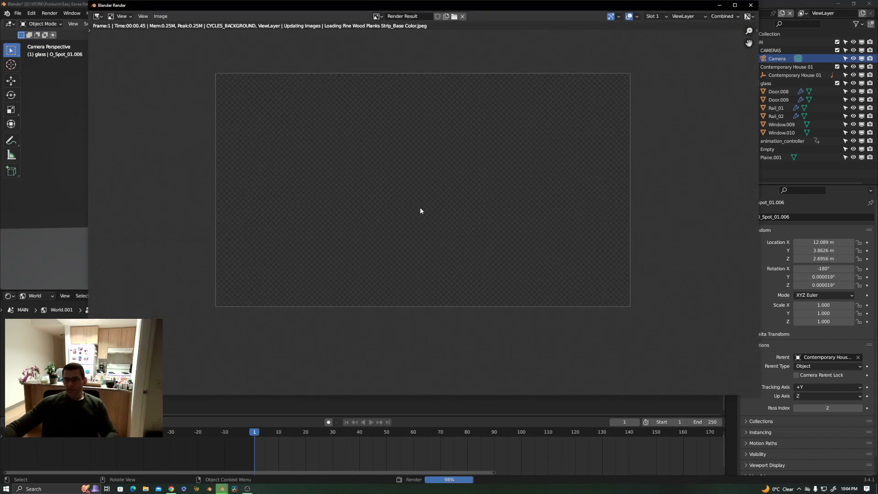
# - Examine the relit house in the composite render, checking the ceiling spotlights, balcony glass, carport and staircase window up close
pyautogui.scroll(1, 429, 171)
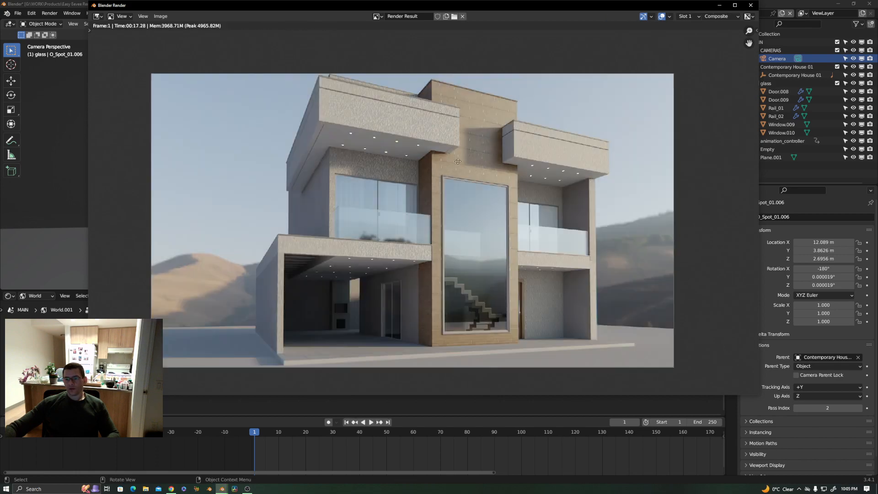
pyautogui.moveTo(458, 161); pyautogui.dragTo(403, 157, button='middle')
pyautogui.scroll(1, 412, 192)
pyautogui.scroll(-2, 412, 192)
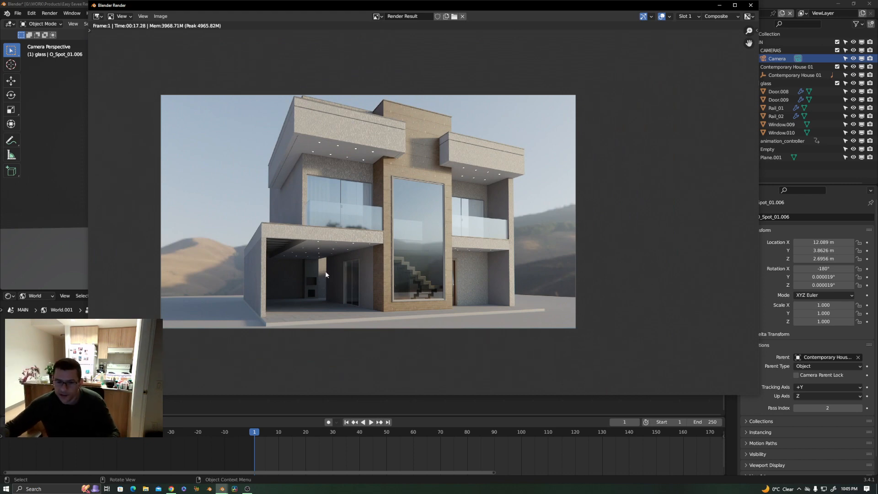
pyautogui.scroll(-1, 342, 291)
pyautogui.scroll(2, 370, 261)
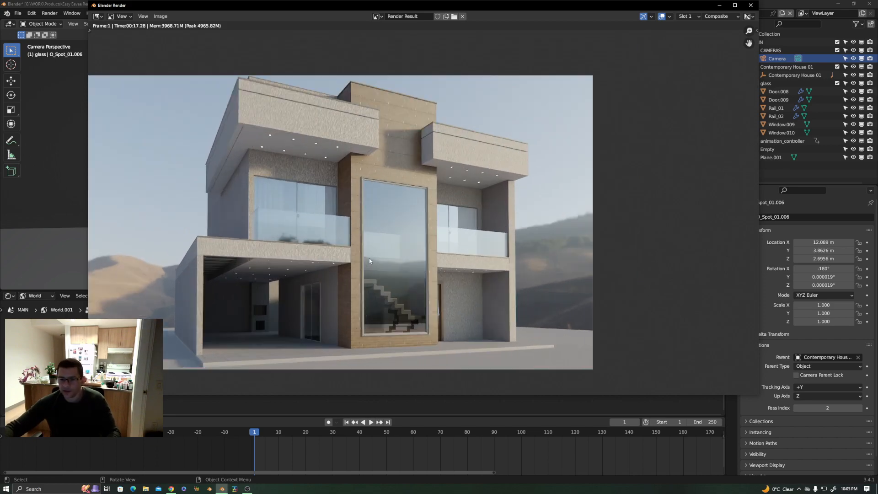
pyautogui.scroll(7, 488, 190)
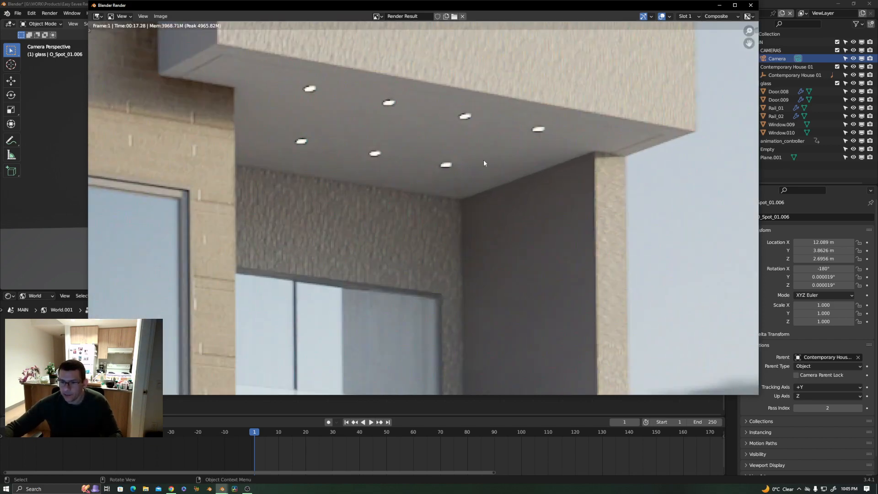
pyautogui.scroll(-5, 484, 160)
pyautogui.scroll(6, 301, 103)
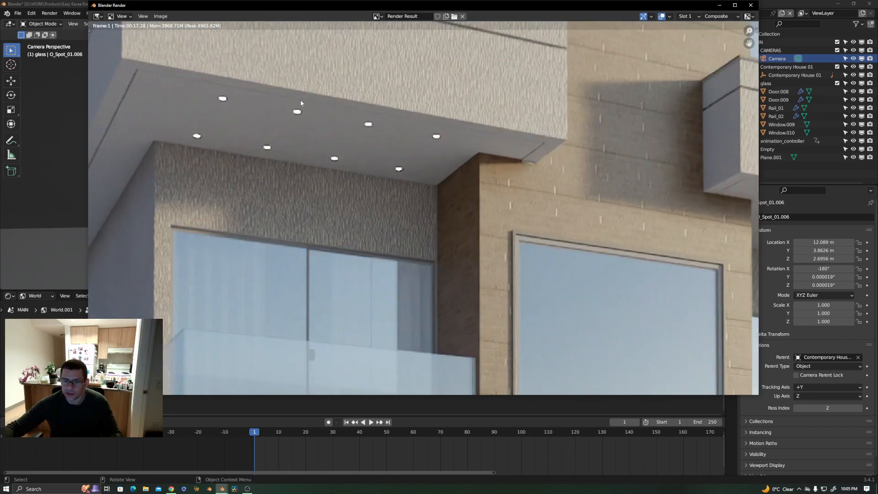
pyautogui.scroll(4, 320, 108)
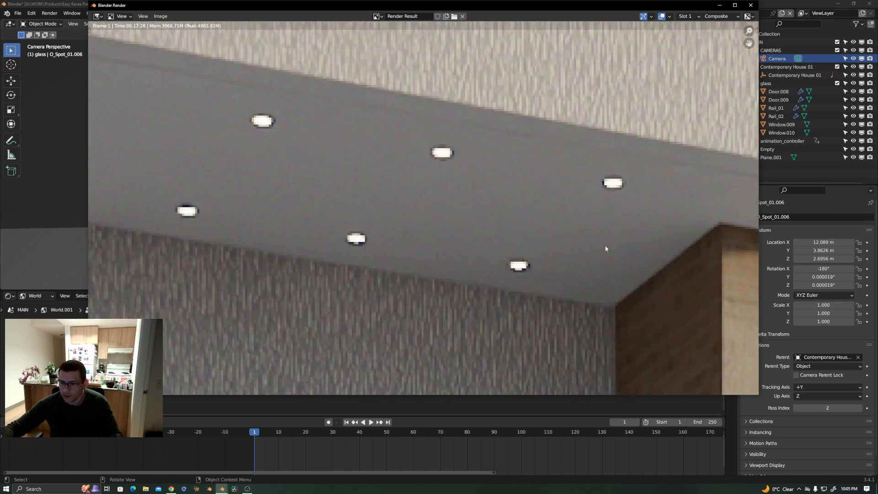
pyautogui.moveTo(658, 284); pyautogui.dragTo(571, 248, button='middle')
pyautogui.scroll(-6, 557, 198)
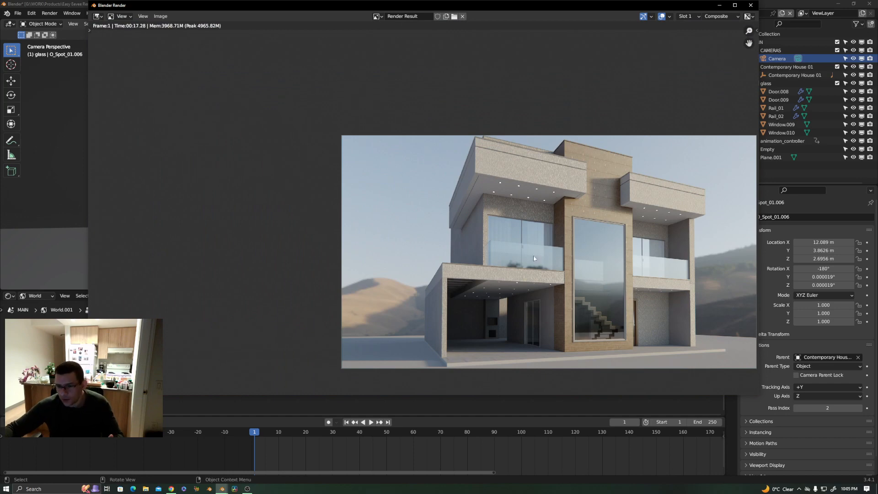
pyautogui.scroll(3, 558, 251)
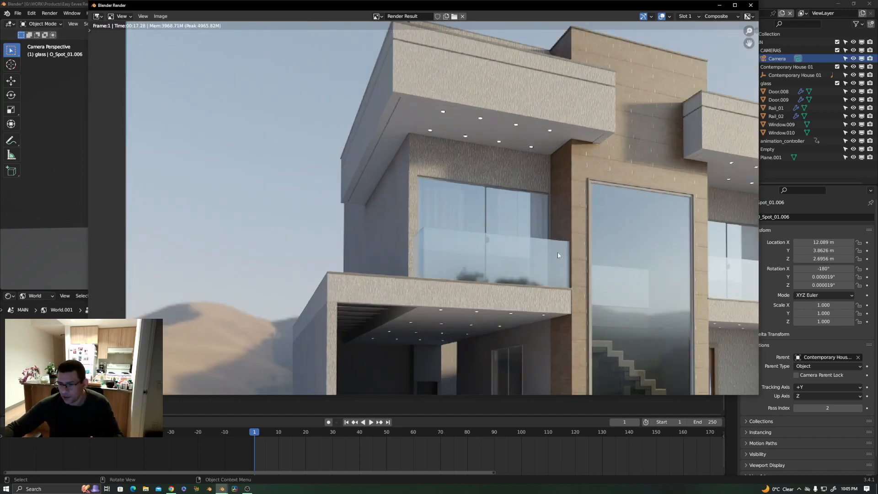
pyautogui.scroll(-5, 558, 252)
pyautogui.moveTo(586, 254); pyautogui.dragTo(511, 253, button='middle')
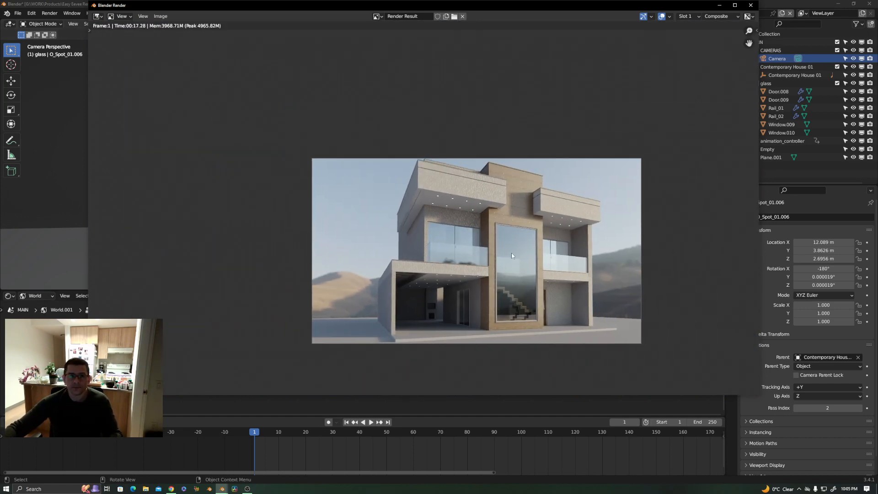